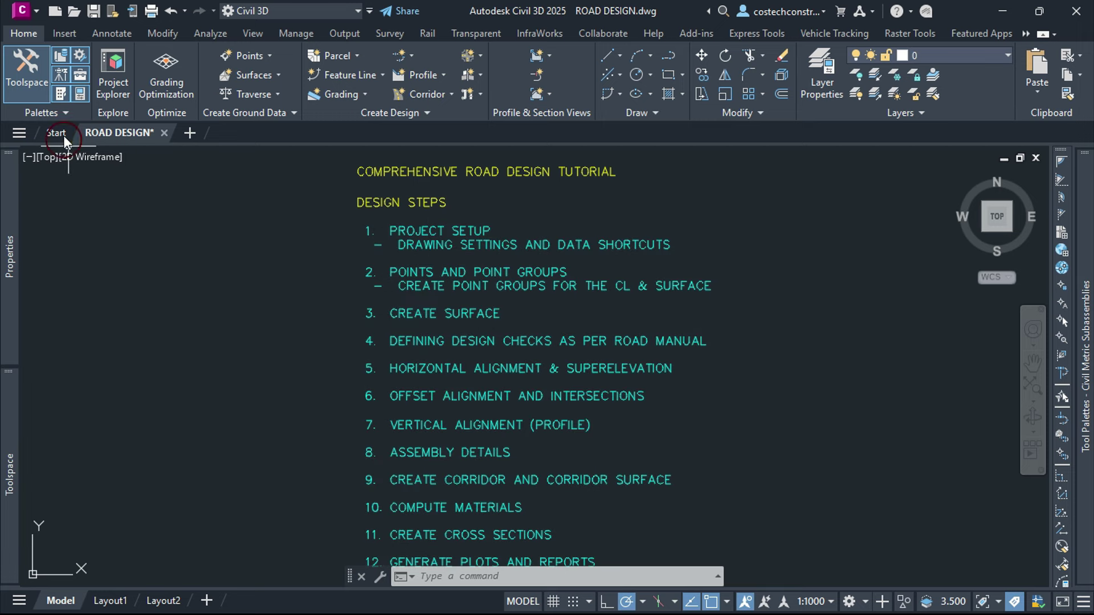
- Open the drawing settings for ROAD DESIGN and keep Meters as the drawing units
left_click(38, 12)
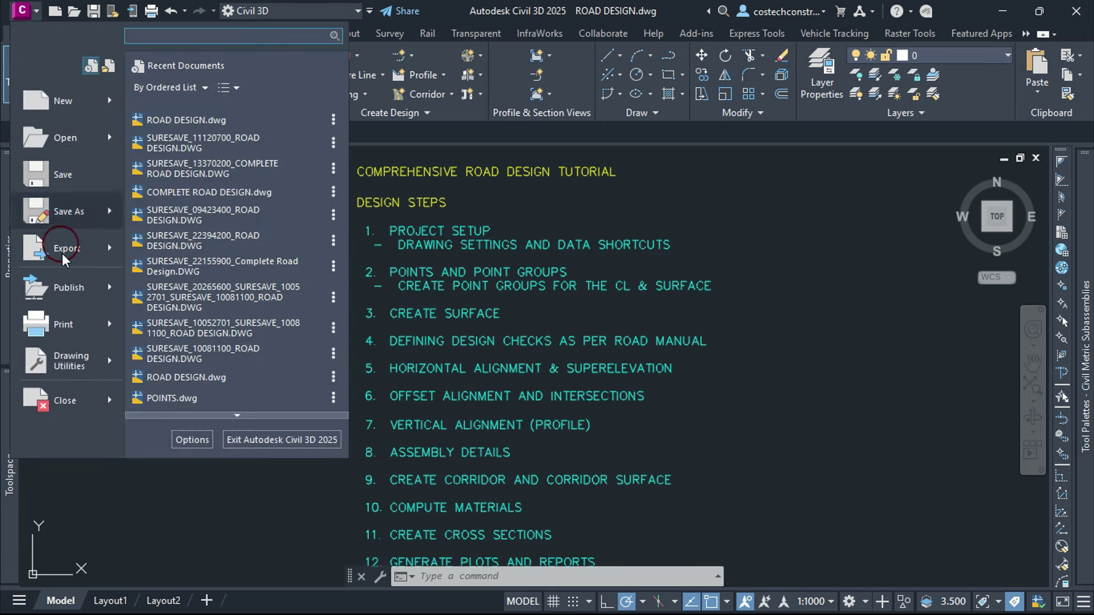
left_click(74, 363)
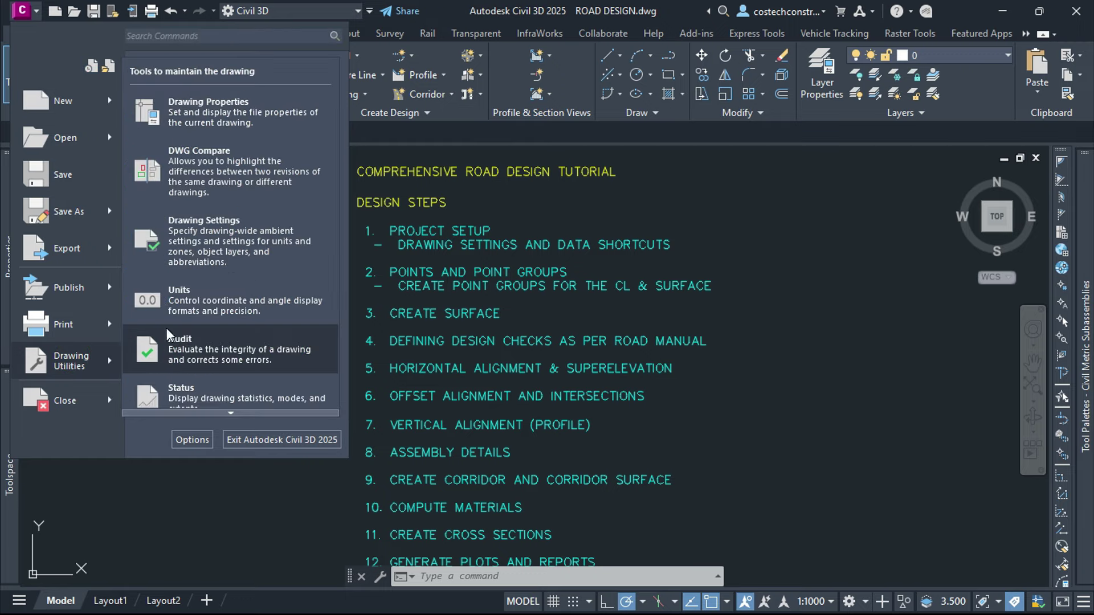
left_click(231, 237)
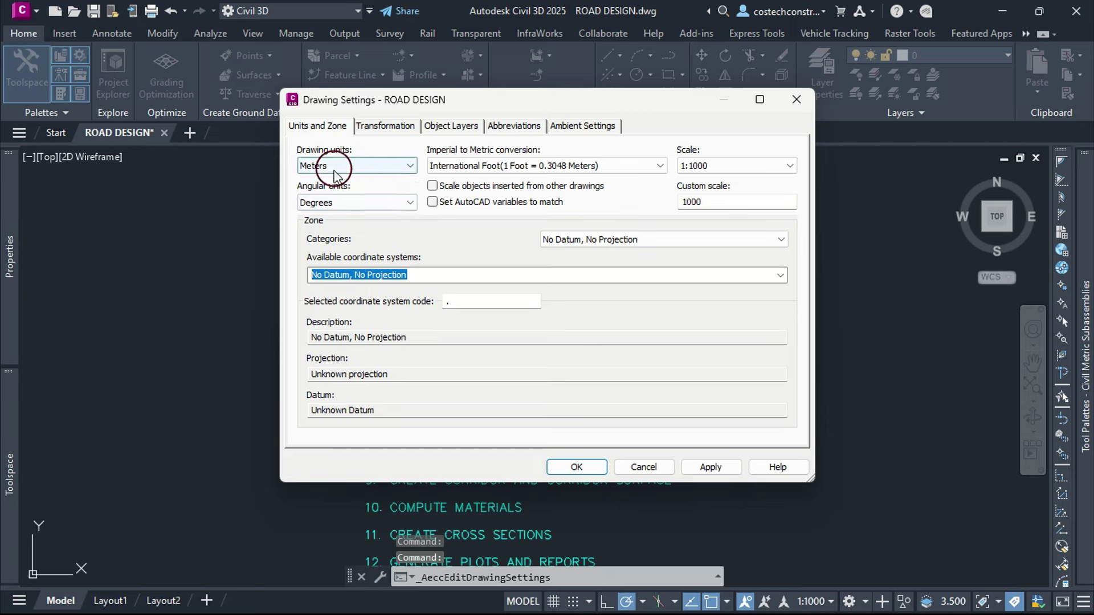
left_click(378, 165)
left_click(379, 167)
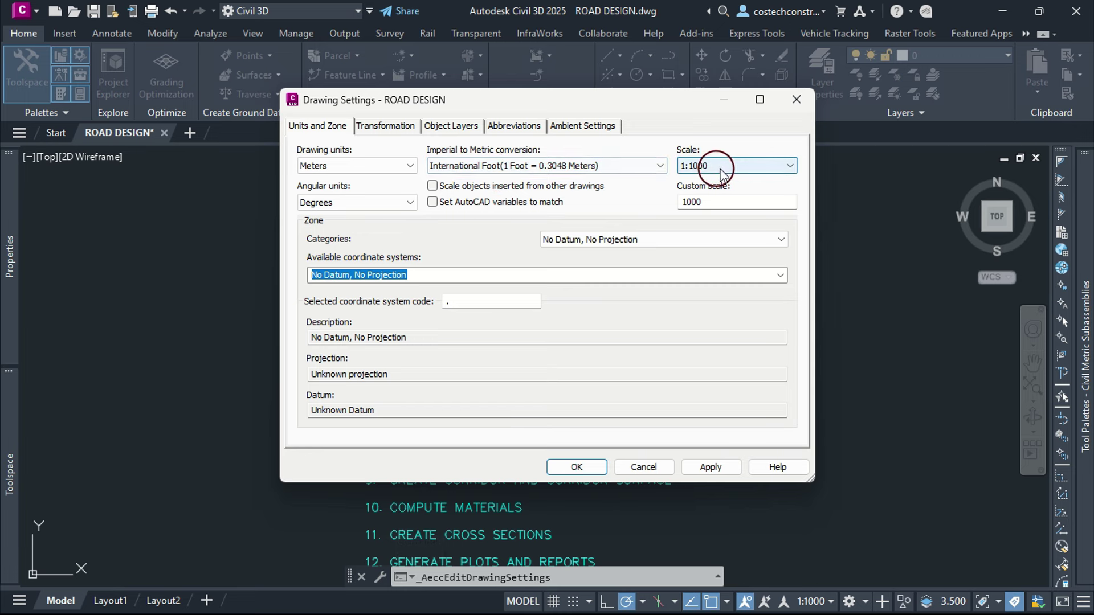
- Set the drawing's zone category to UTM, WGS84 Datum with coordinate system UTM-WGS 1984 datum, Zone 37 South, and apply the settings
left_click(705, 237)
left_click_drag(785, 284, 787, 471)
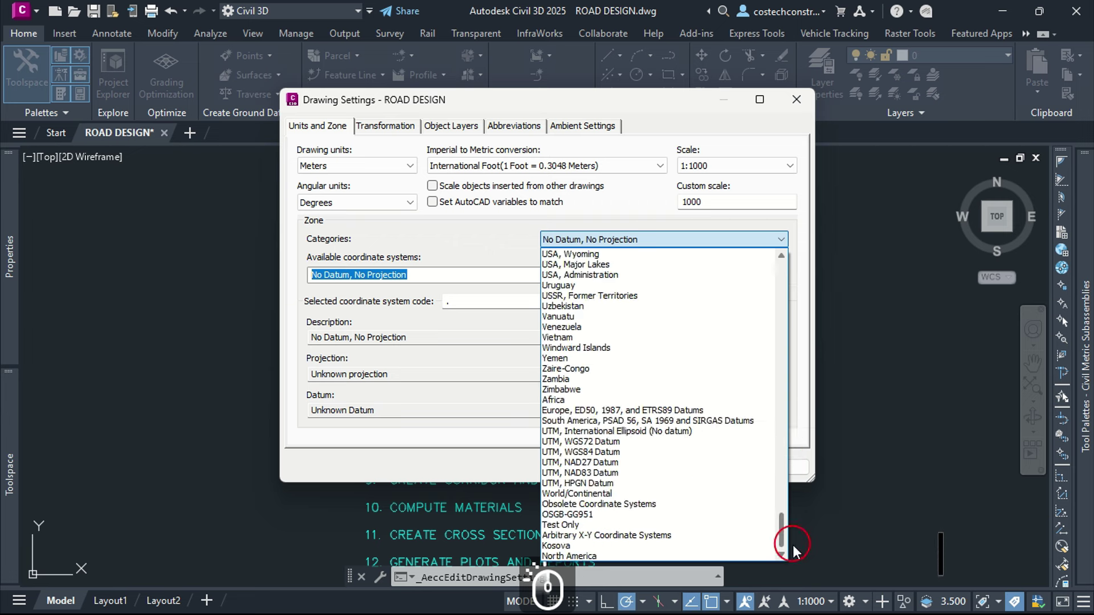
left_click(592, 452)
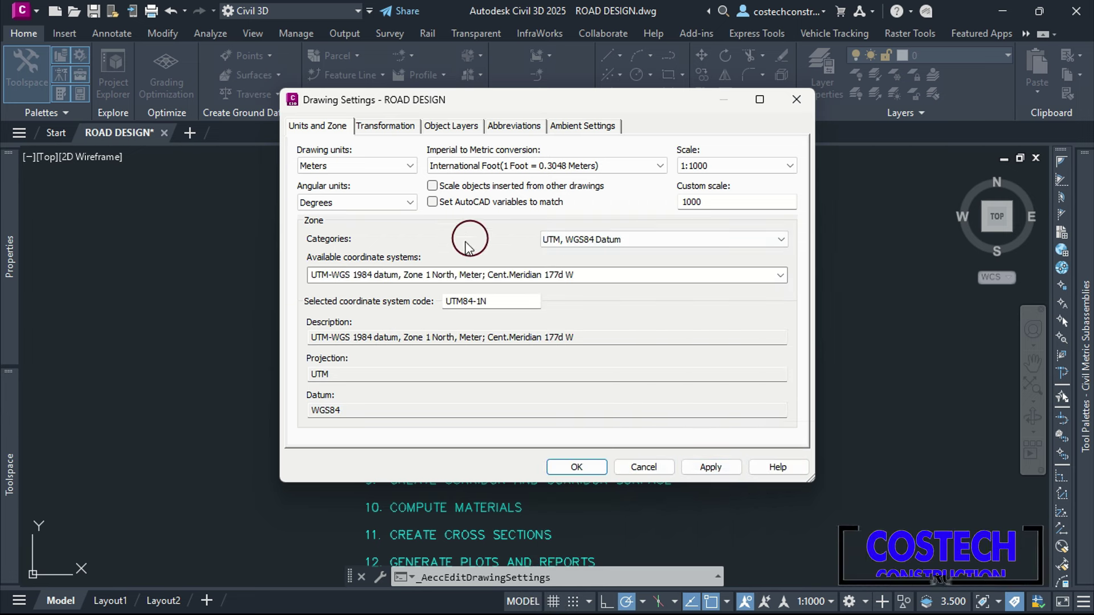
left_click(780, 276)
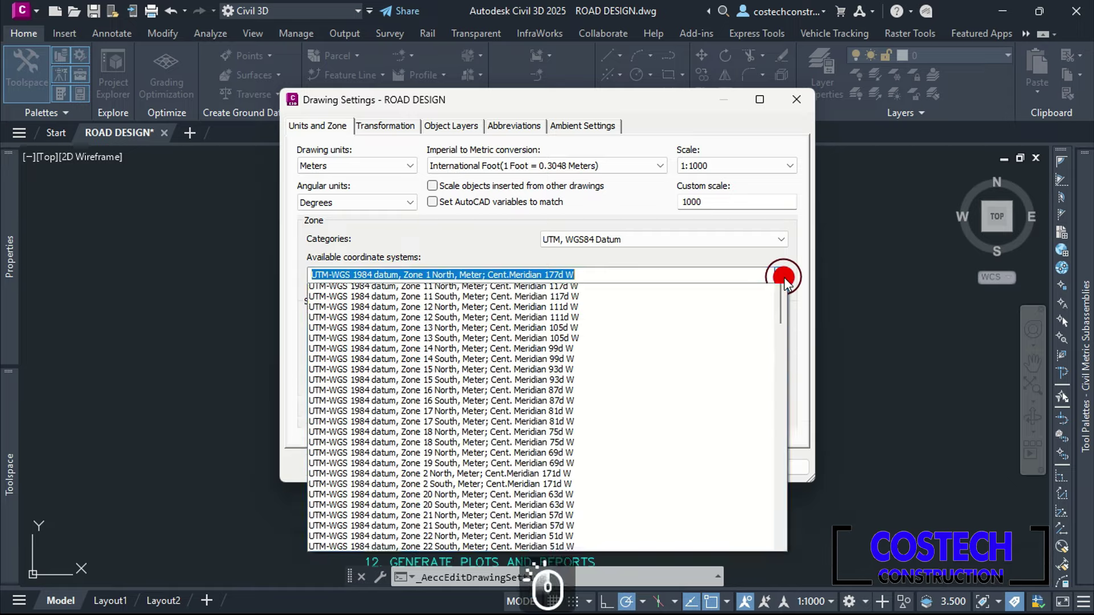
scroll(534, 424, "down", 1)
scroll(534, 424, "down", 9)
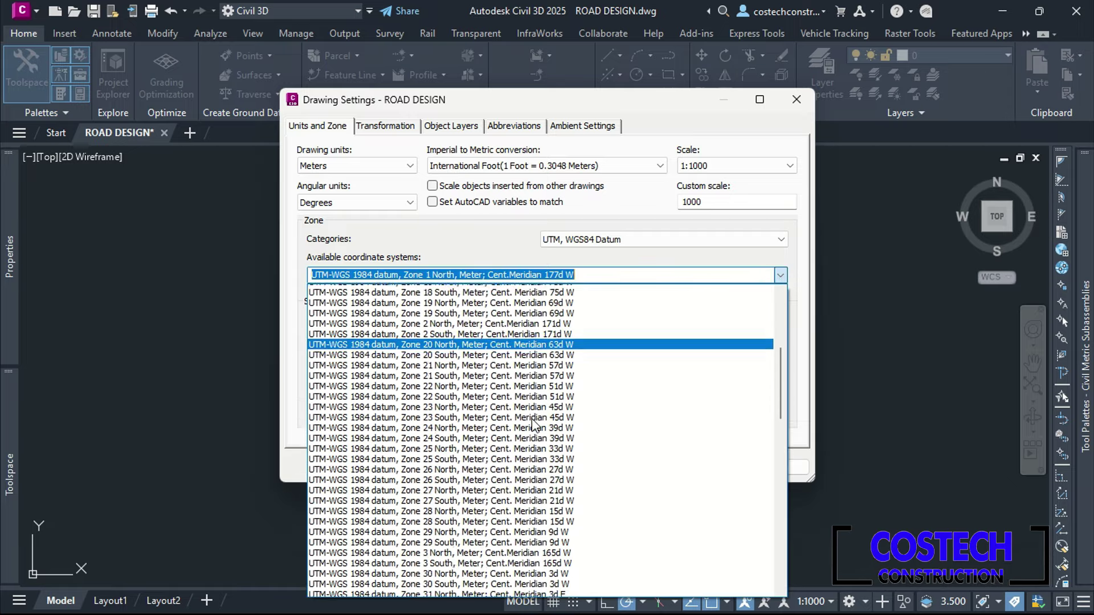
scroll(535, 424, "down", 2)
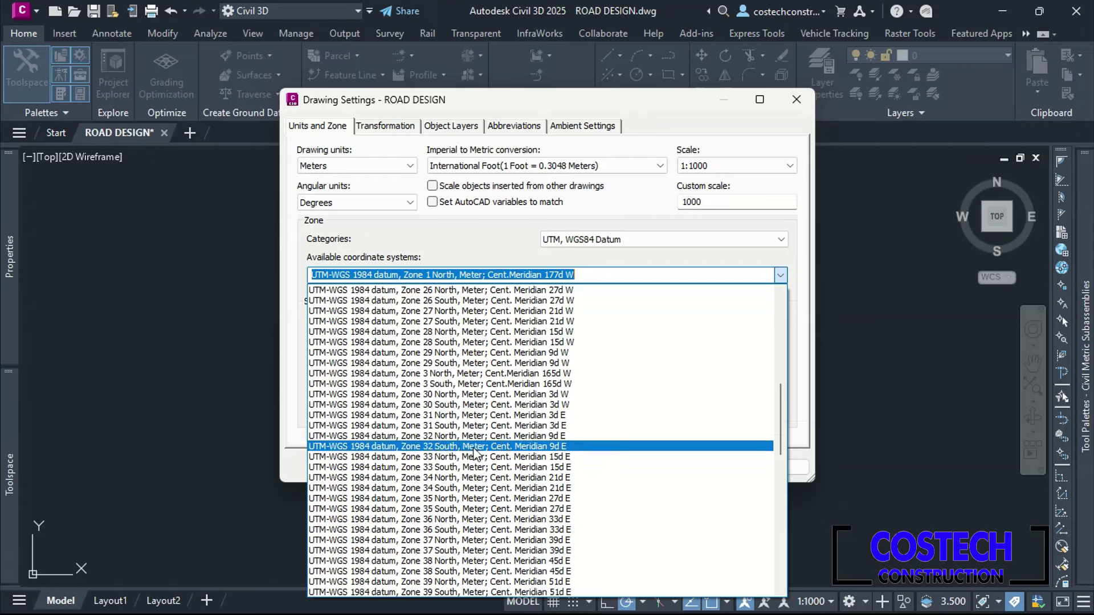
left_click(435, 551)
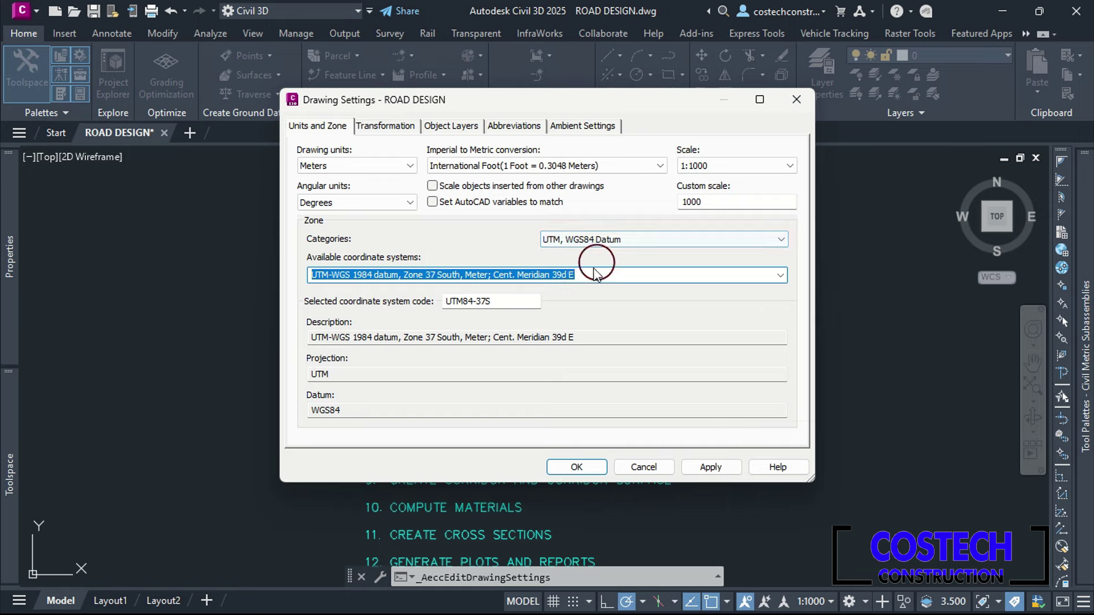
left_click(719, 469)
left_click(569, 466)
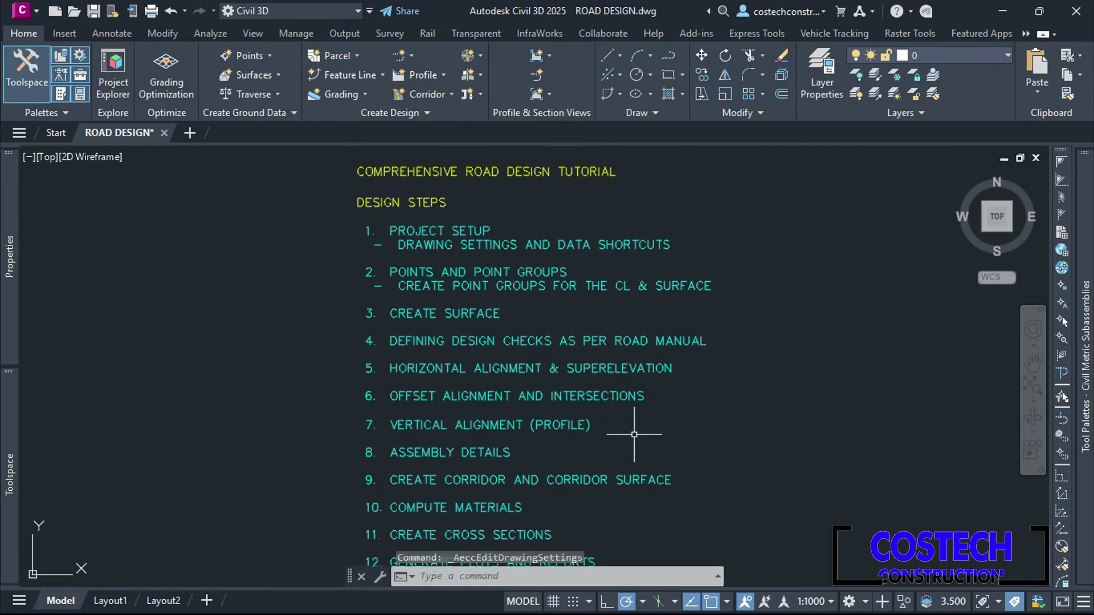
- Check the online map types offered for the geolocated drawing without turning a map on
left_click(1026, 33)
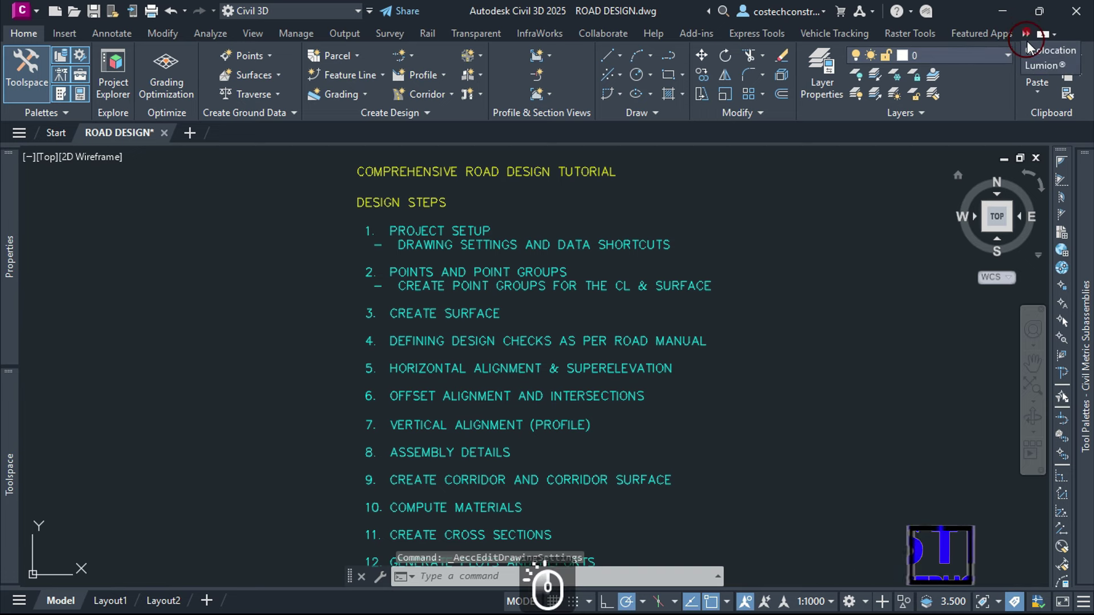
left_click(1030, 50)
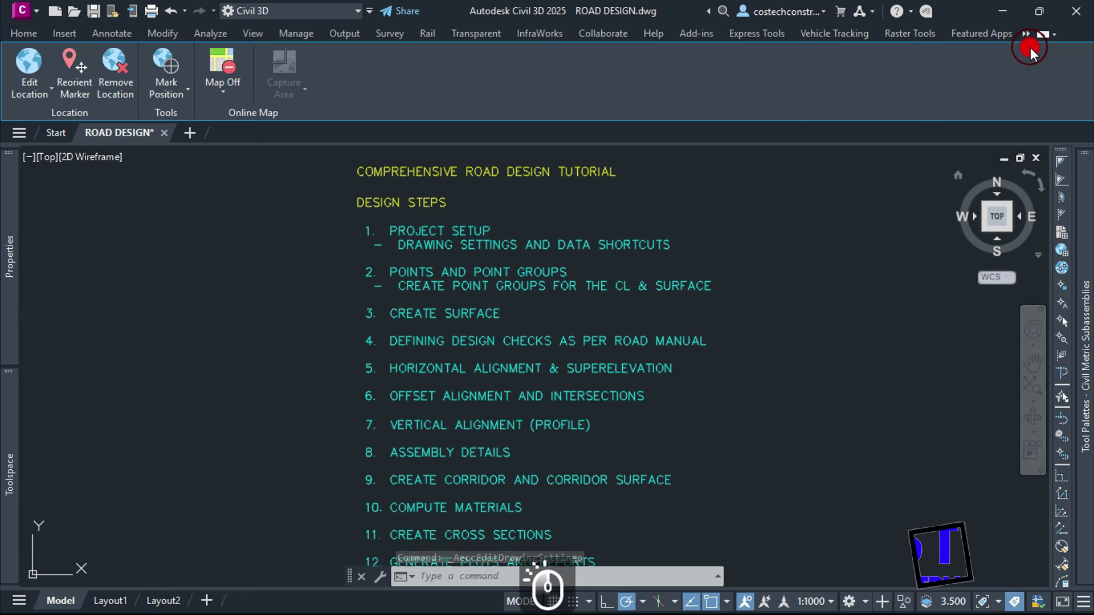
left_click(217, 96)
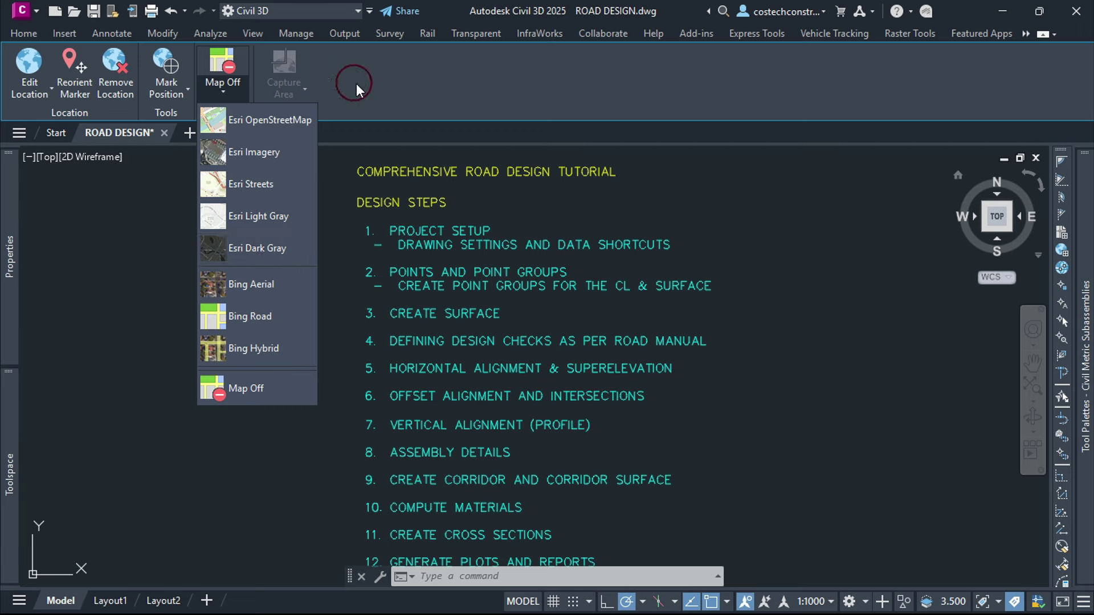
left_click(410, 79)
left_click(39, 37)
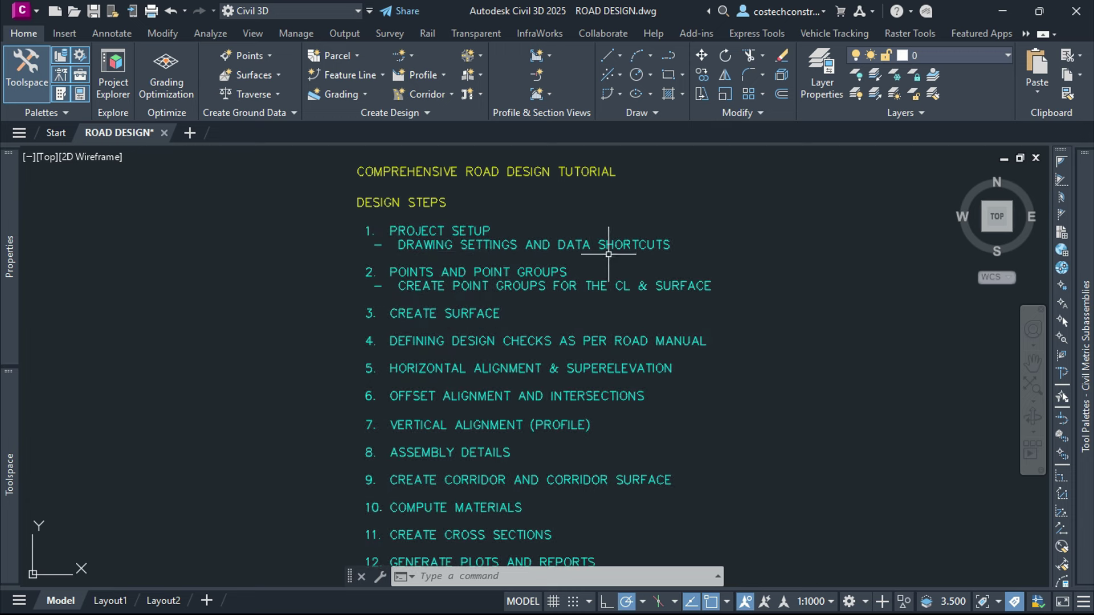
- Set the data shortcuts working folder to the CIVIL 3D folder and check the Data Shortcuts node in Prospector
left_click(280, 33)
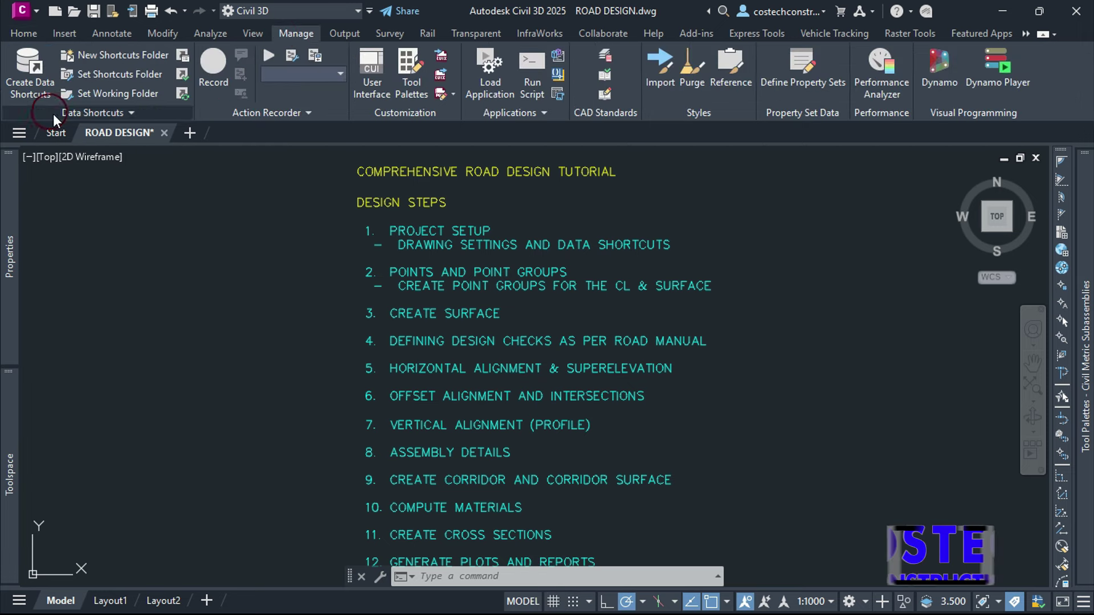
left_click(10, 462)
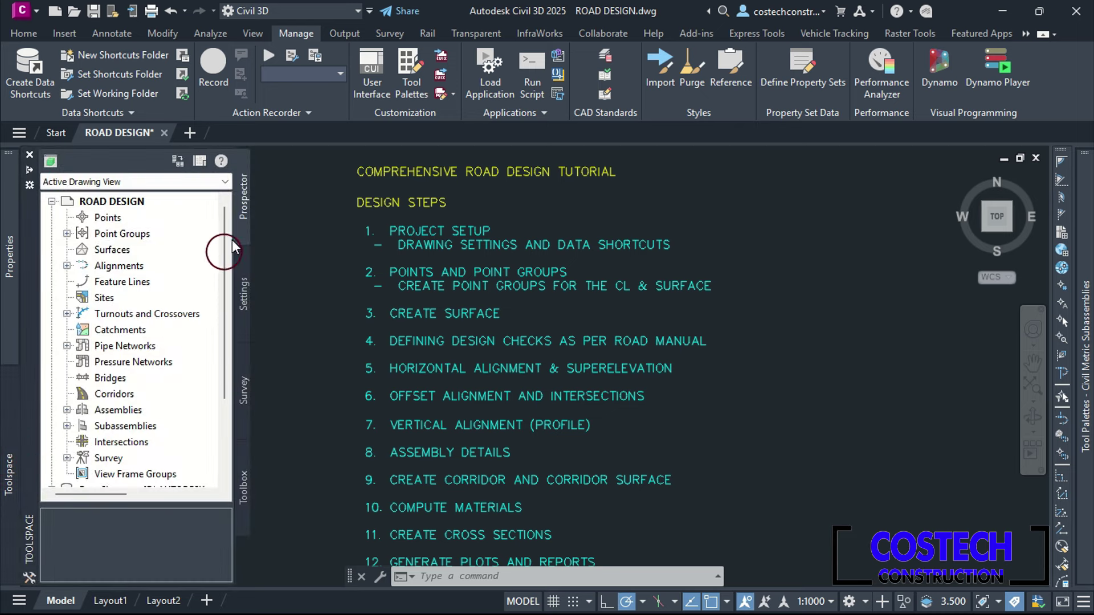
scroll(134, 325, "down", 3)
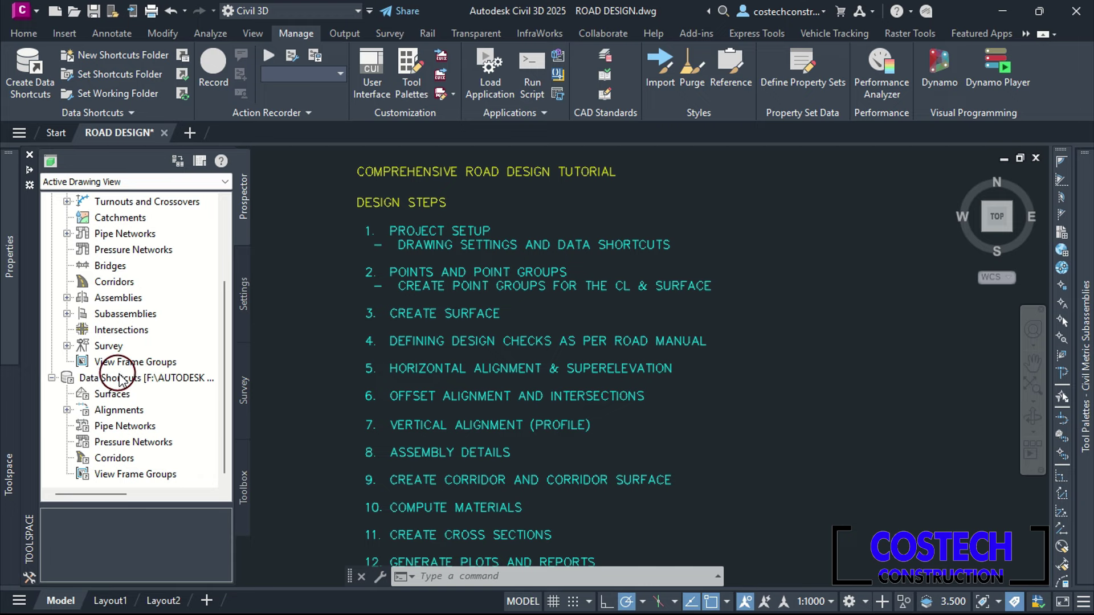
left_click(118, 91)
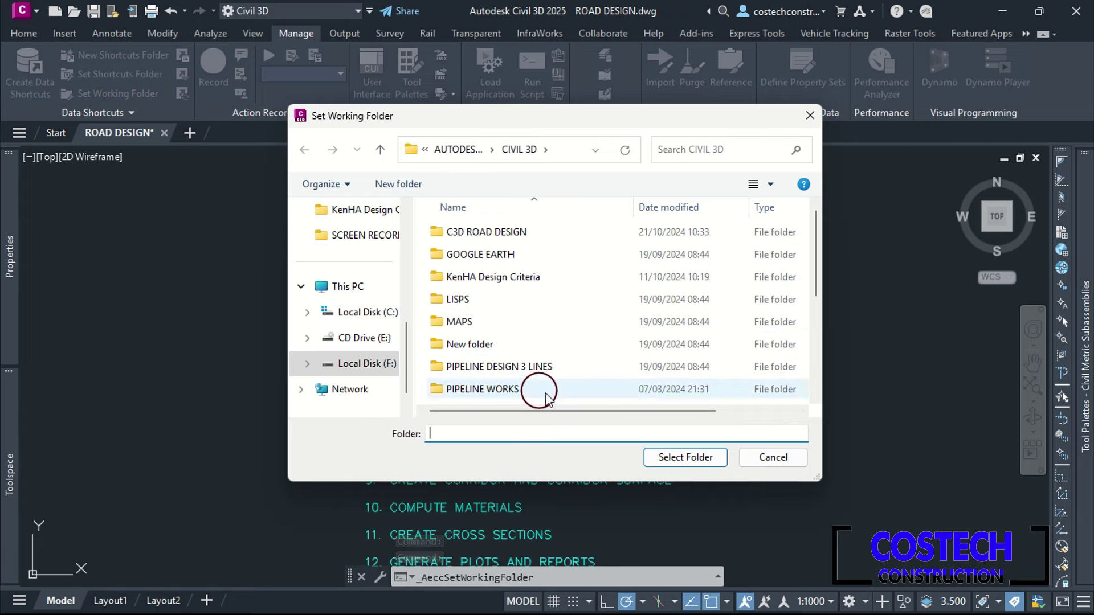
left_click(676, 460)
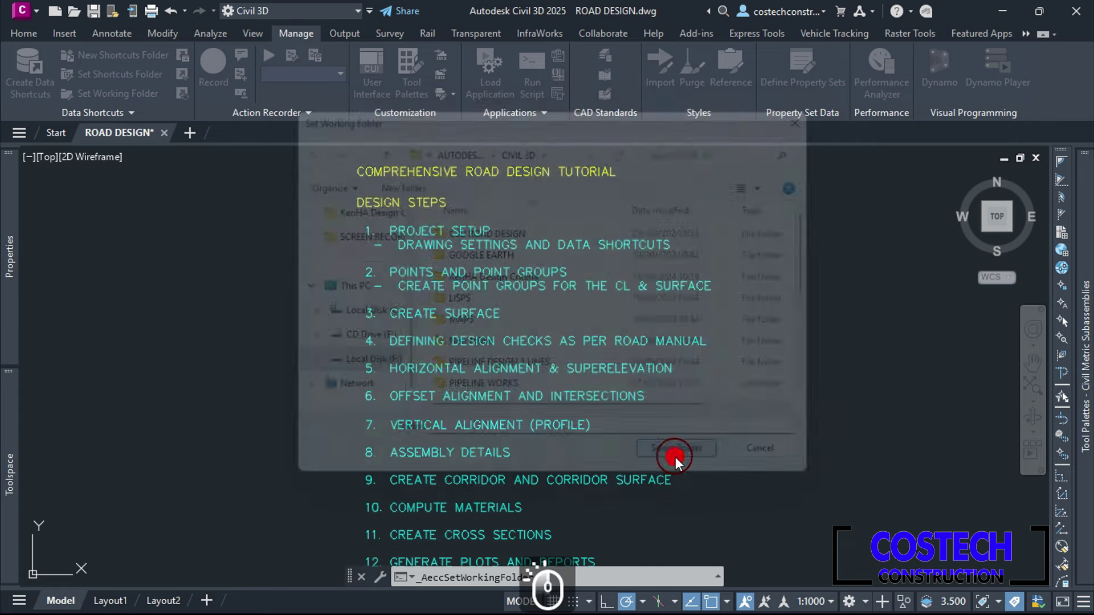
left_click(11, 452)
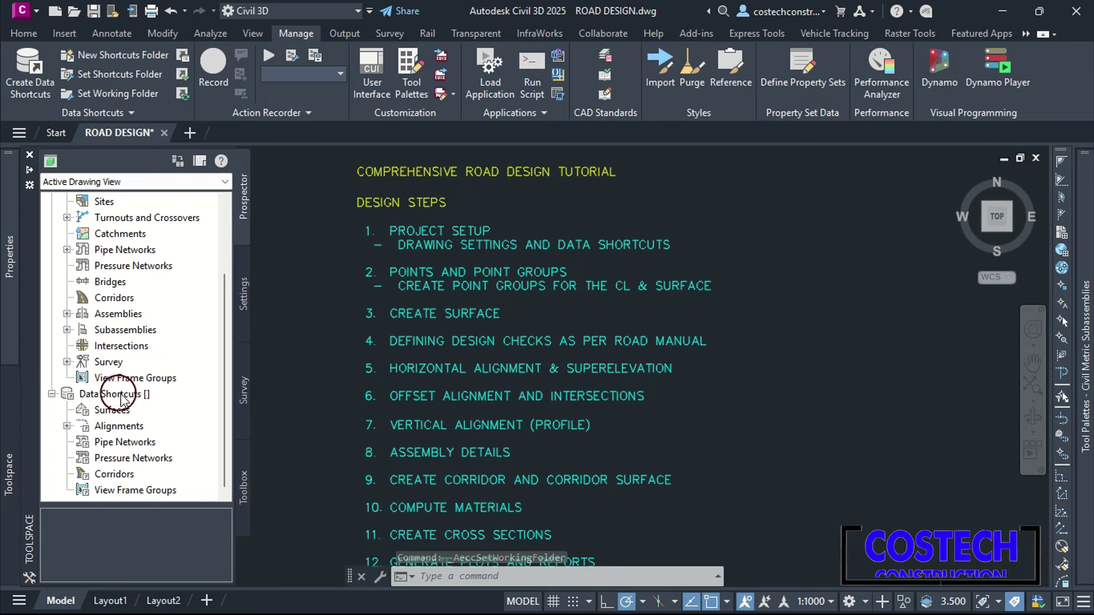
- Create a data shortcut folder named Complete Road Design using the _Sample Project template
left_click(112, 61)
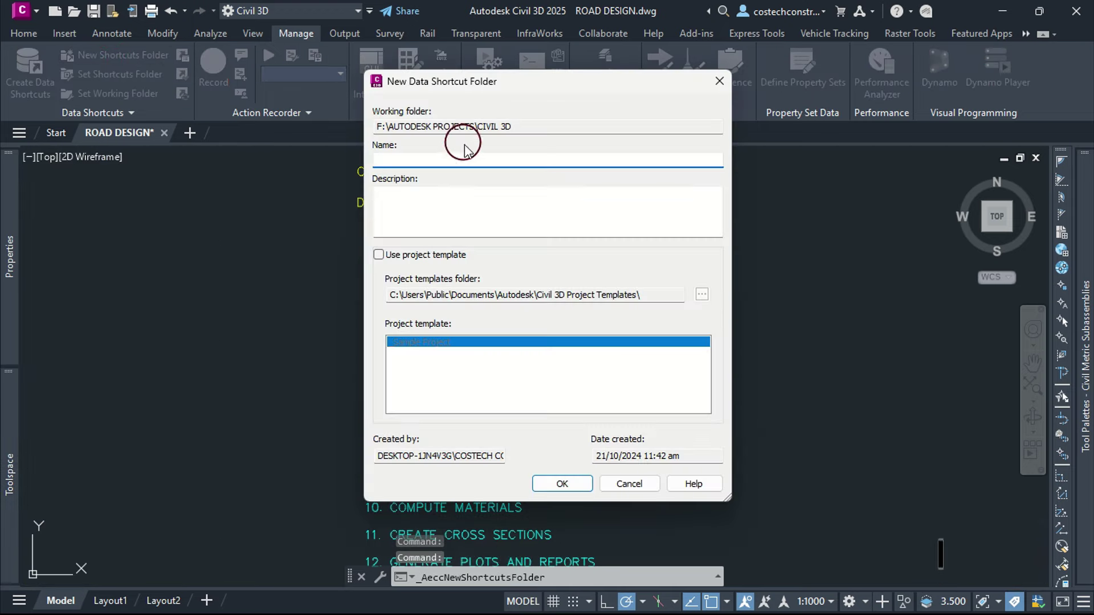
left_click(459, 165)
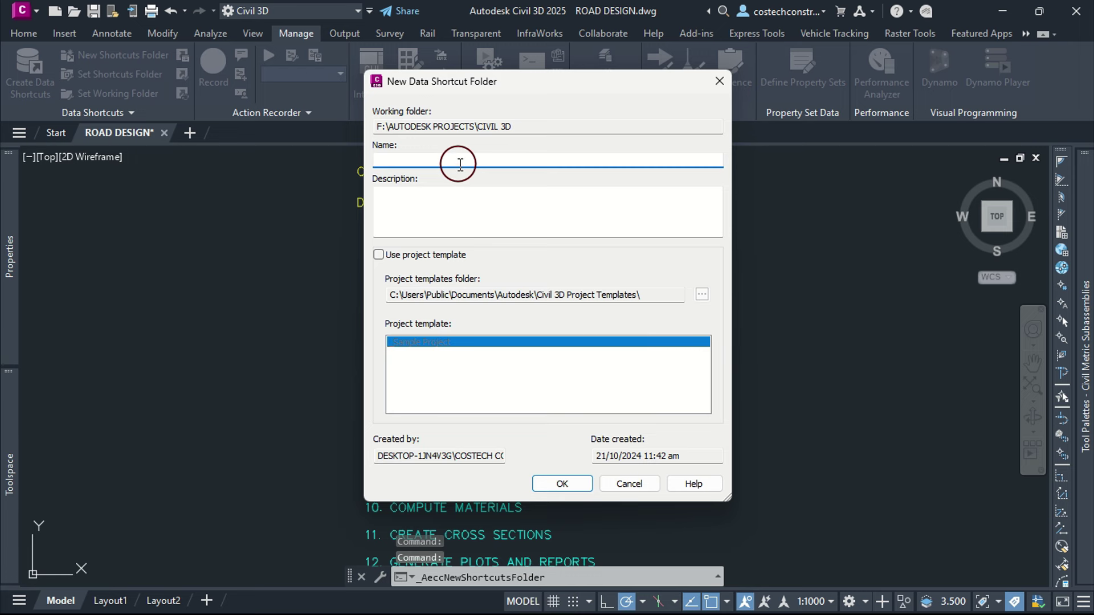
type("Complete Ro")
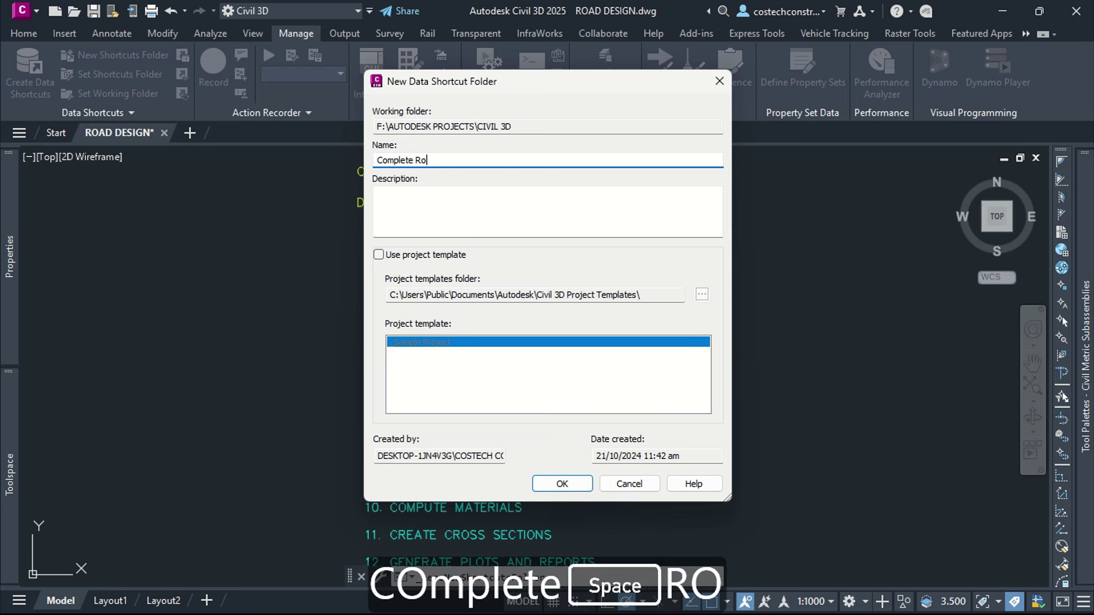
type("ad Design")
left_click(460, 199)
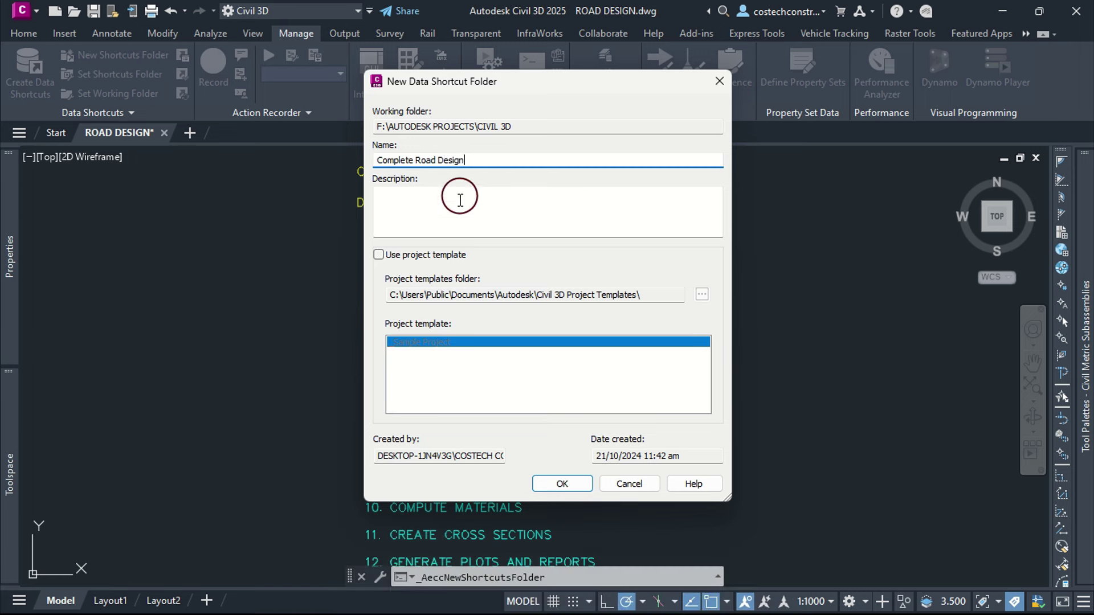
left_click(420, 257)
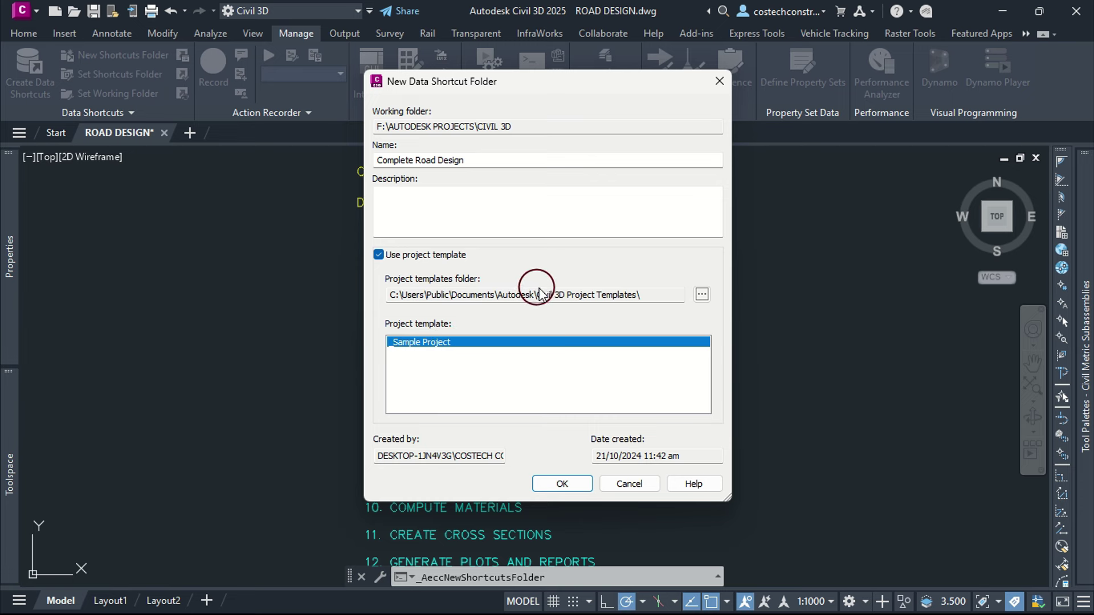
left_click(562, 493)
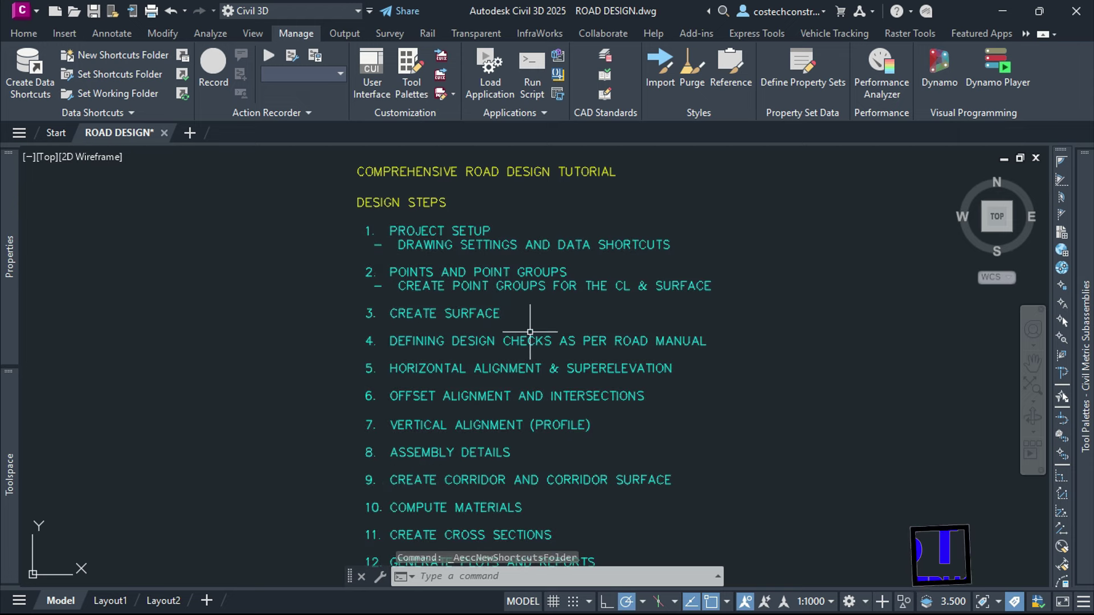
- Examine the subfolders inside Complete Road Design and its _Shortcuts folder, and review the Data Shortcuts node in Prospector
left_click(127, 97)
left_click(450, 260)
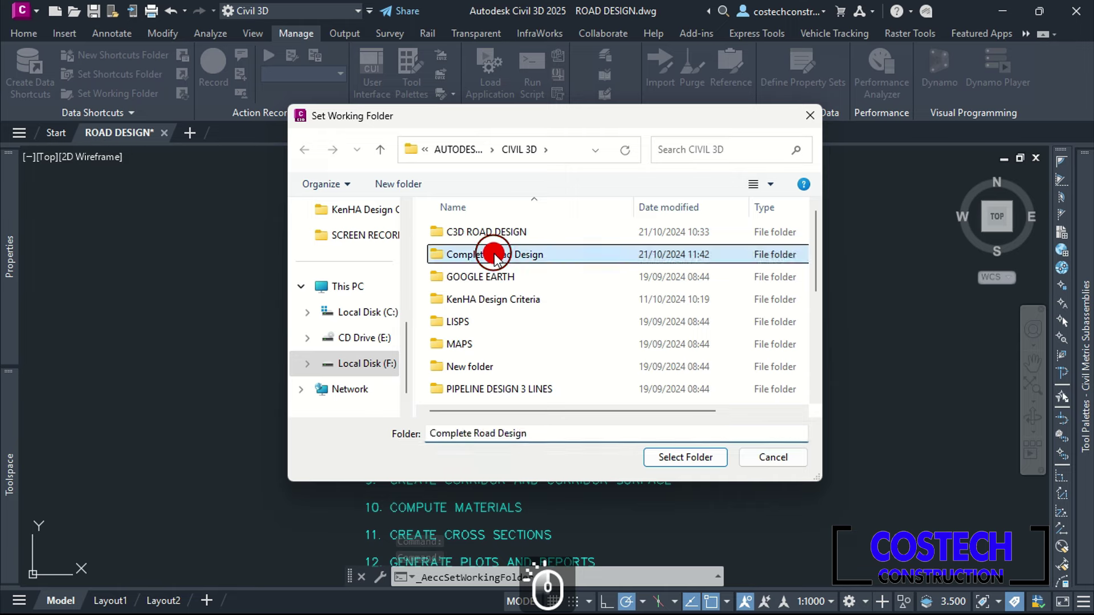
double_click(495, 255)
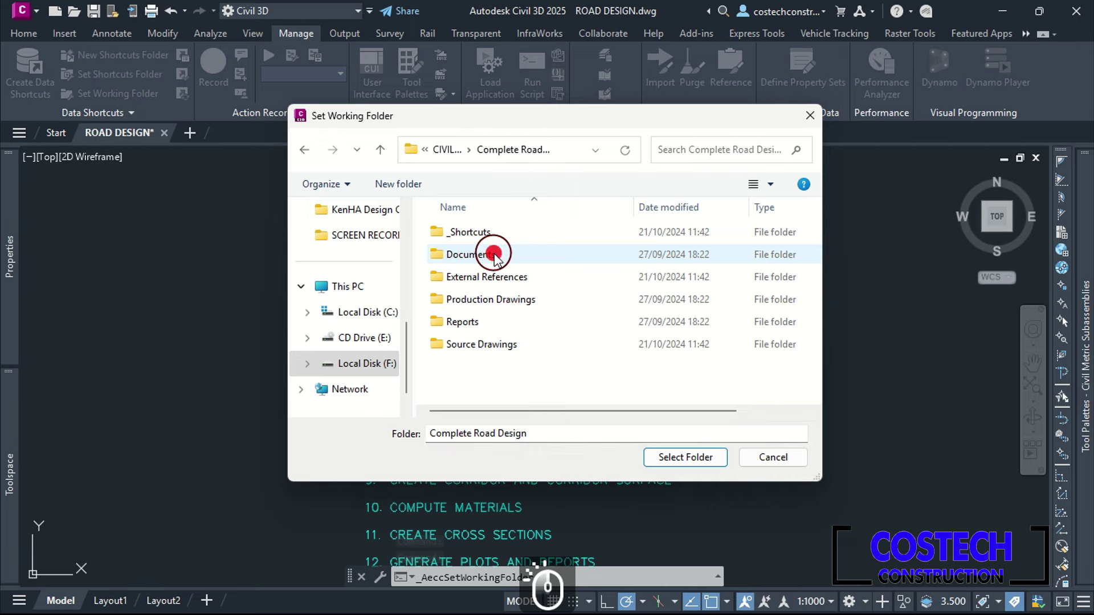
double_click(470, 231)
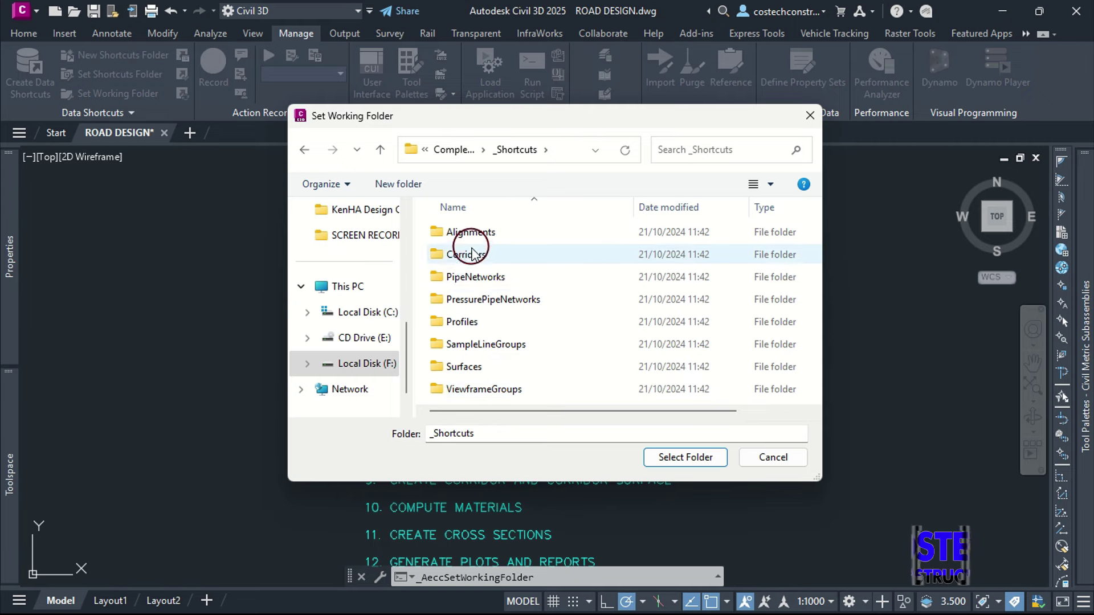
left_click(382, 151)
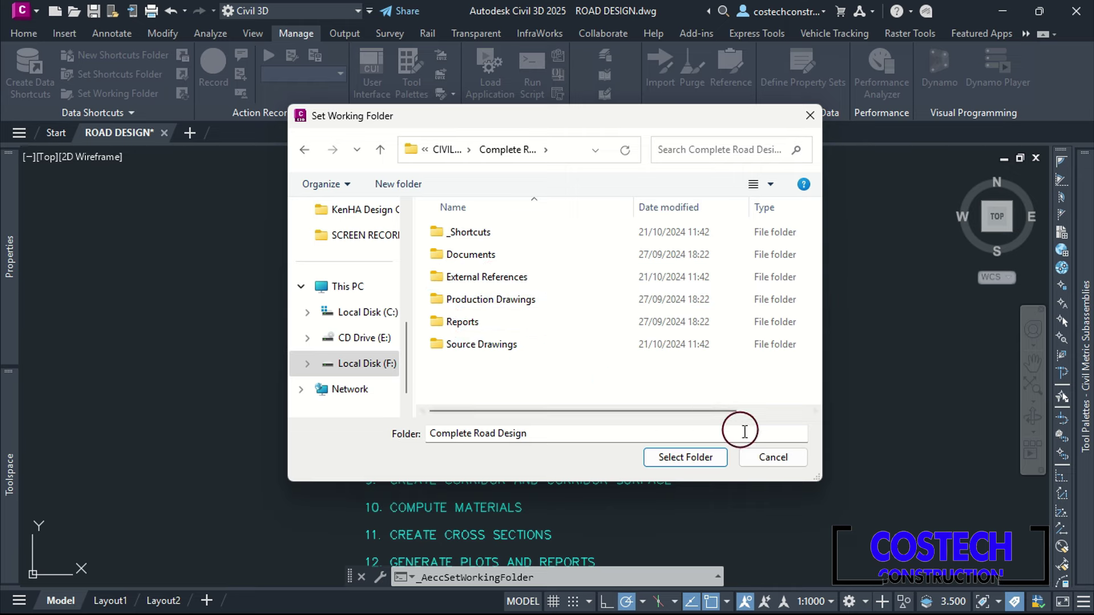
left_click(767, 458)
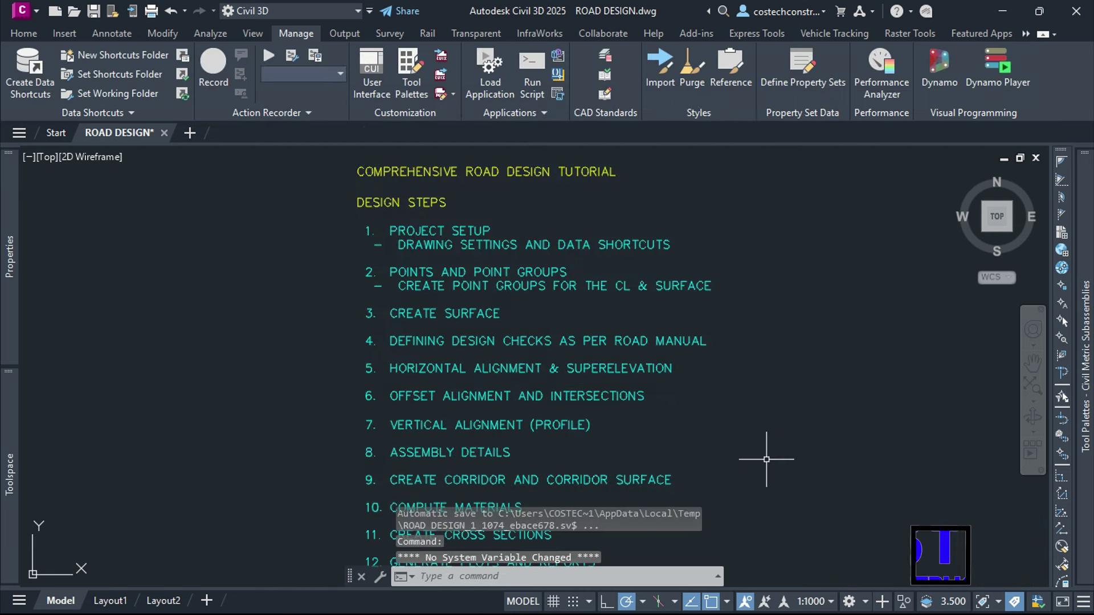
left_click(9, 474)
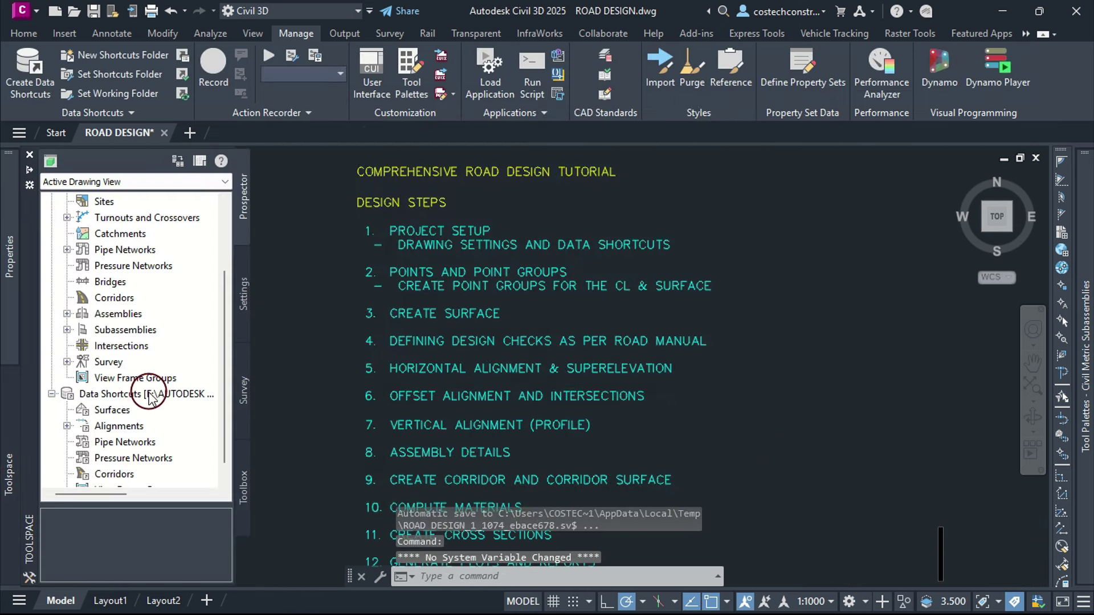
scroll(143, 397, "down", 1)
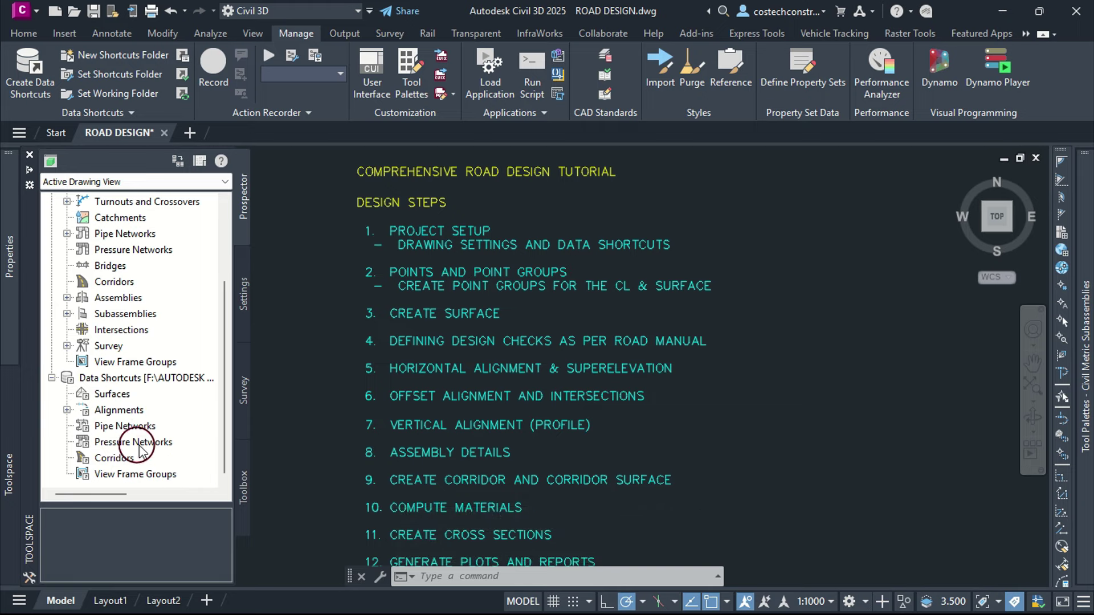
- Save the drawing under the name Complete Road in the Complete Road Design project folder
left_click(25, 10)
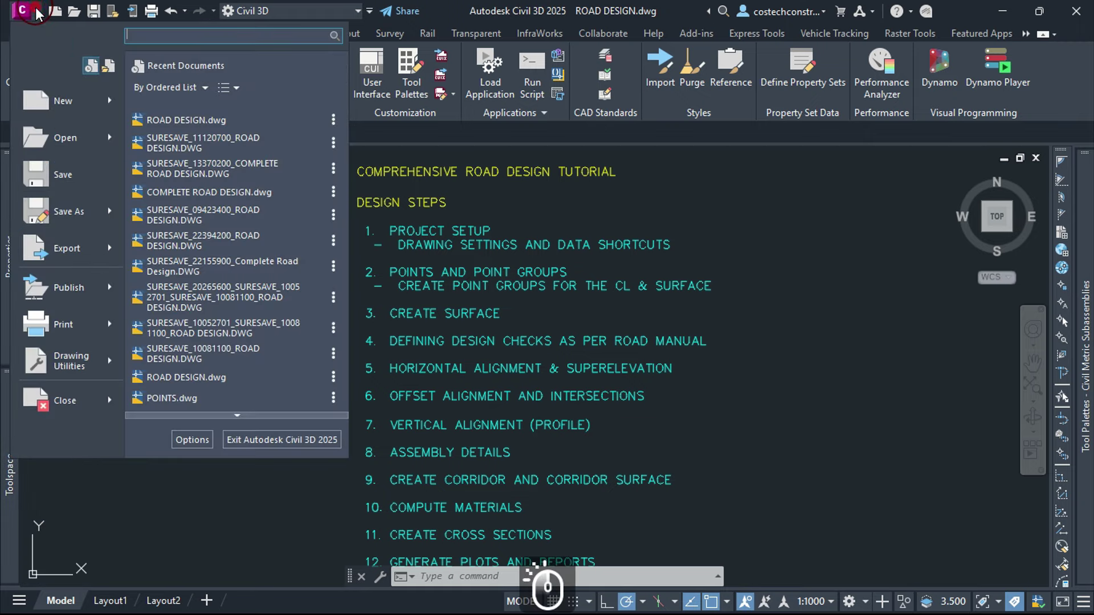
left_click(64, 217)
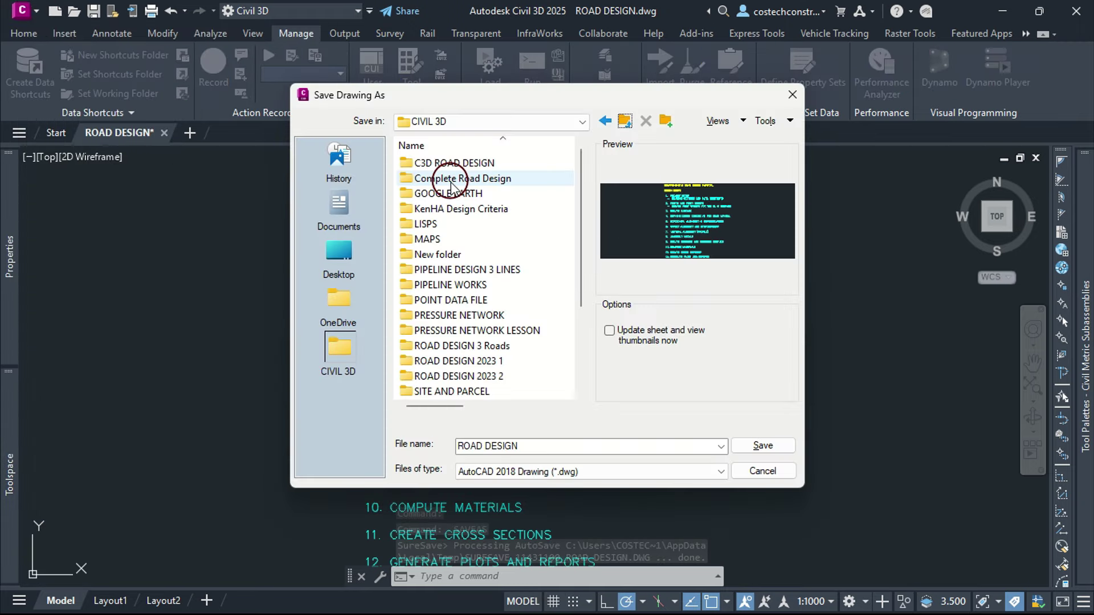
double_click(451, 179)
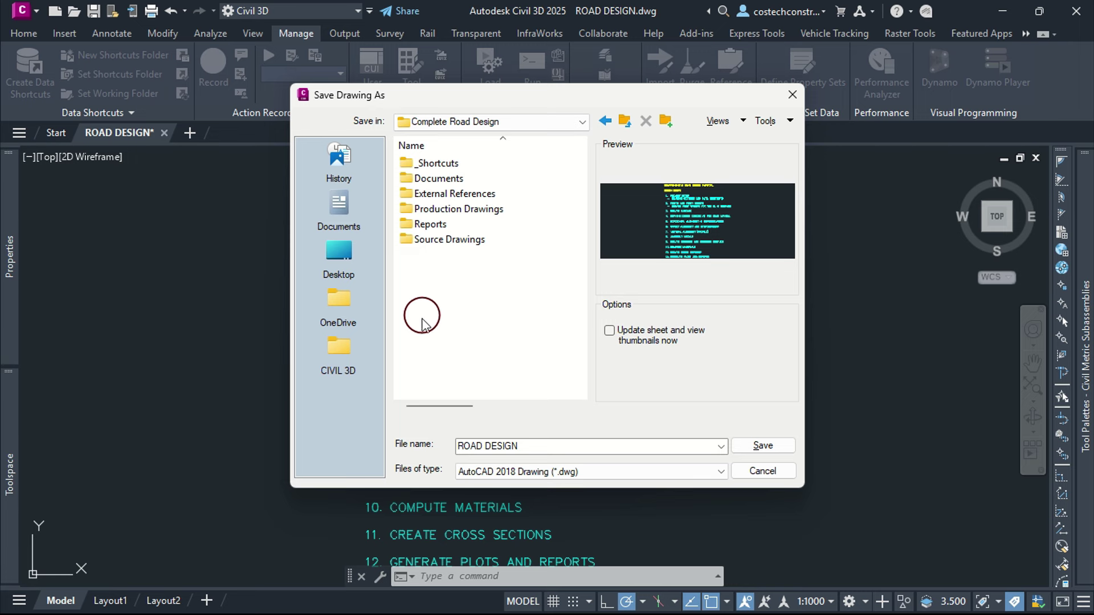
left_click(556, 442)
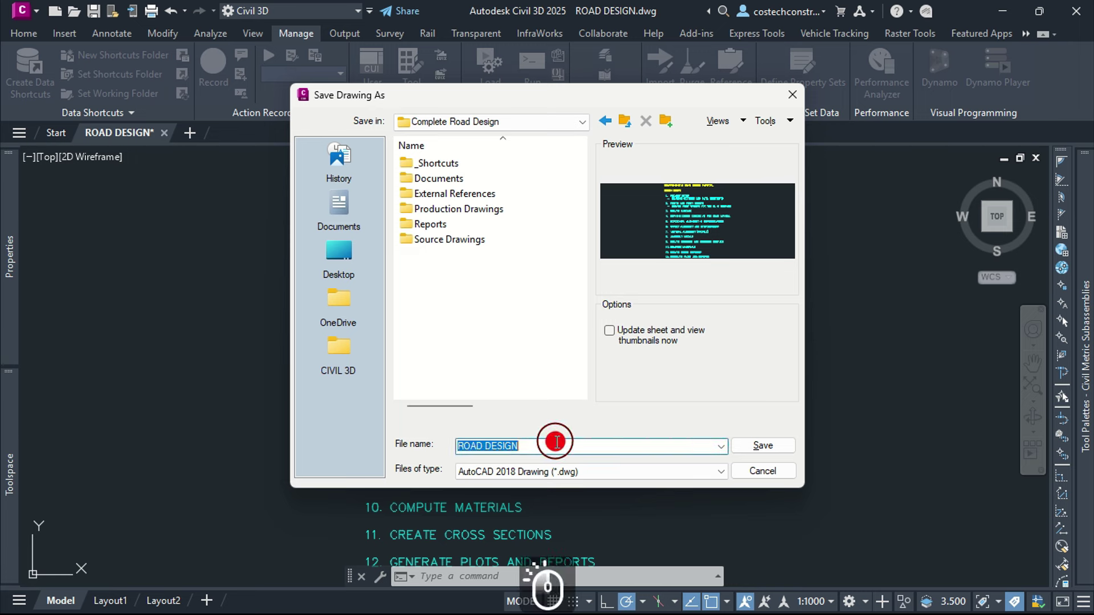
type("Co")
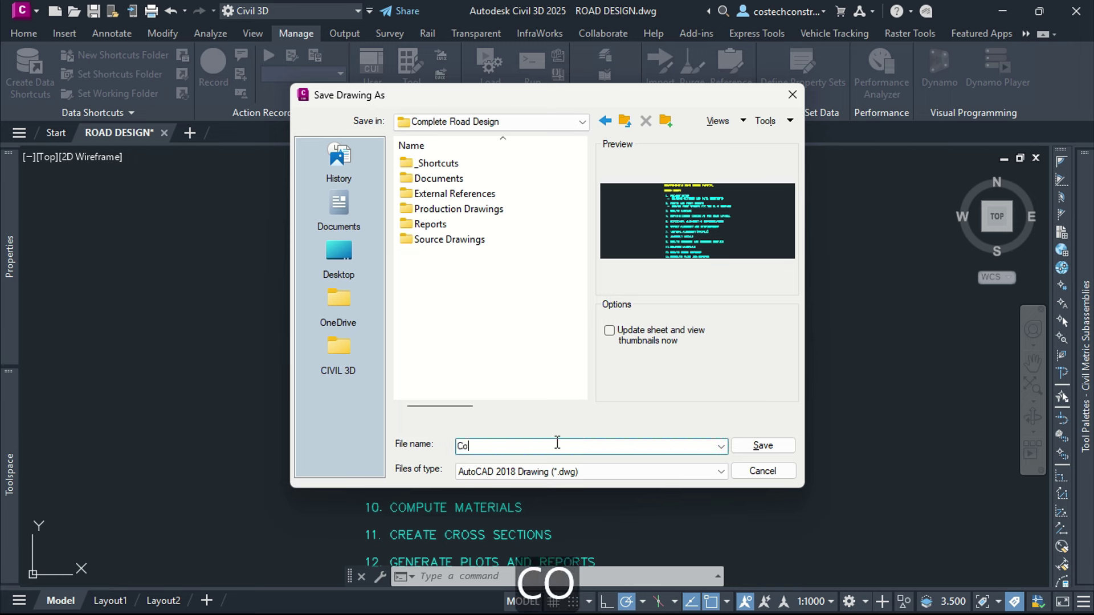
type("mplete R")
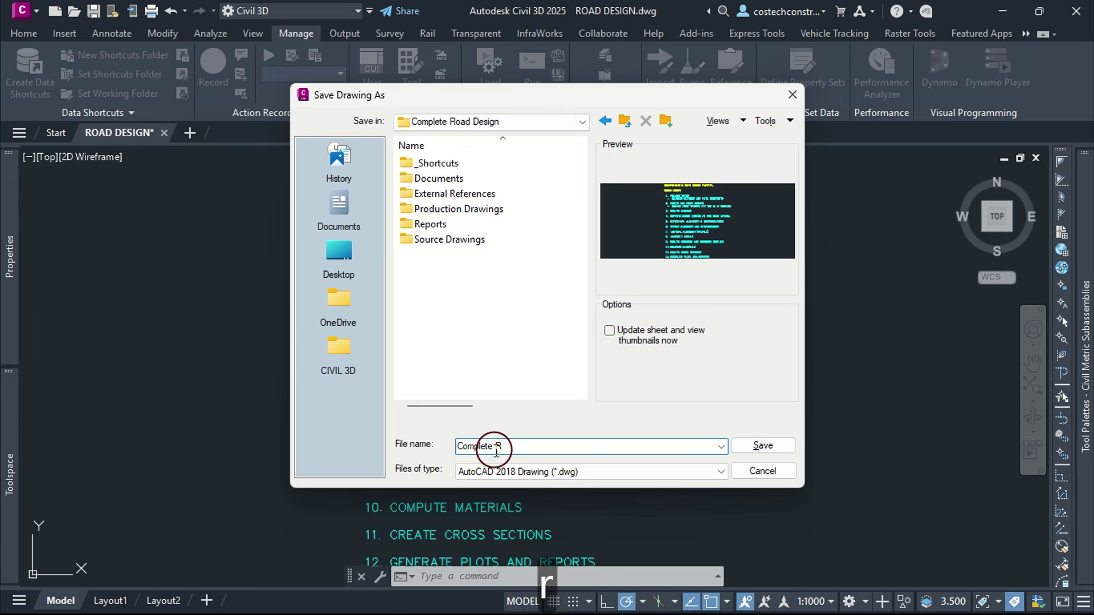
type("oad")
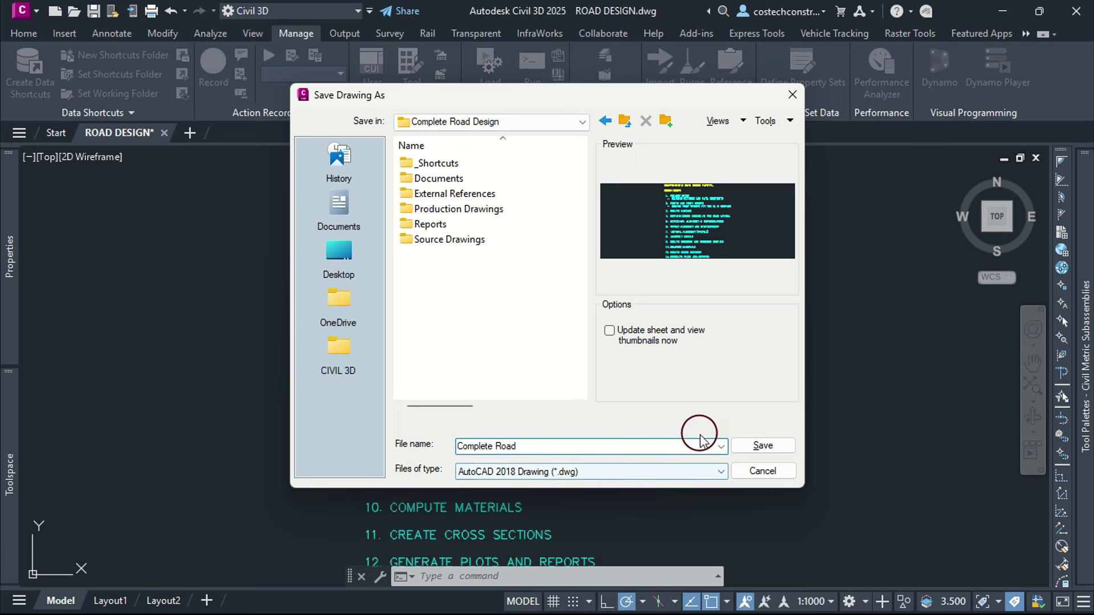
left_click(763, 446)
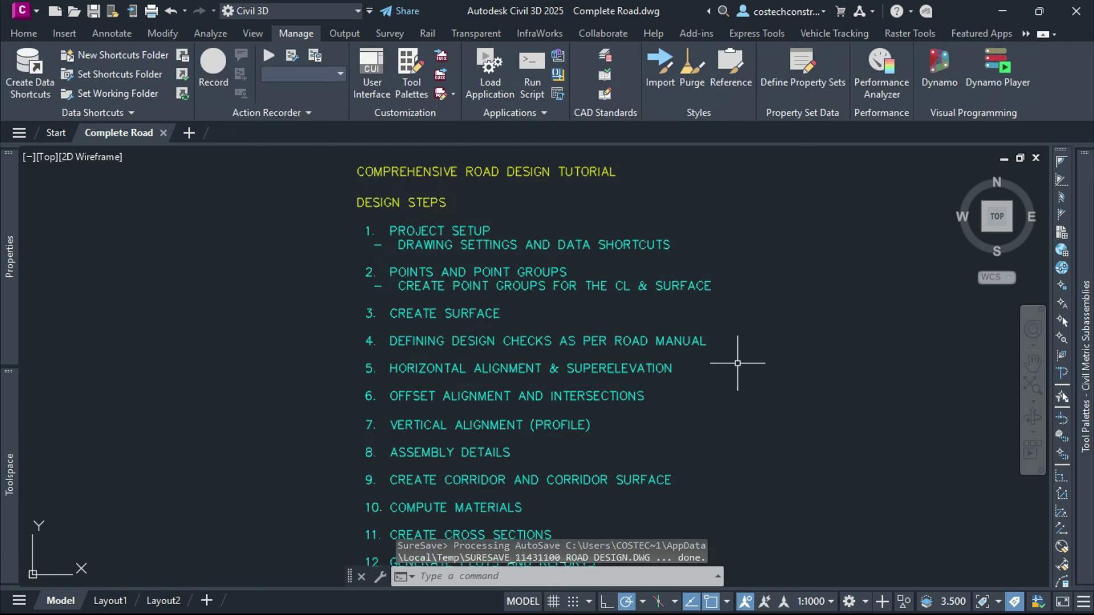
- Start a point import with the point creation tools and add SURVEY DATA.csv from the POINT DATA FILE folder as the source
left_click(26, 33)
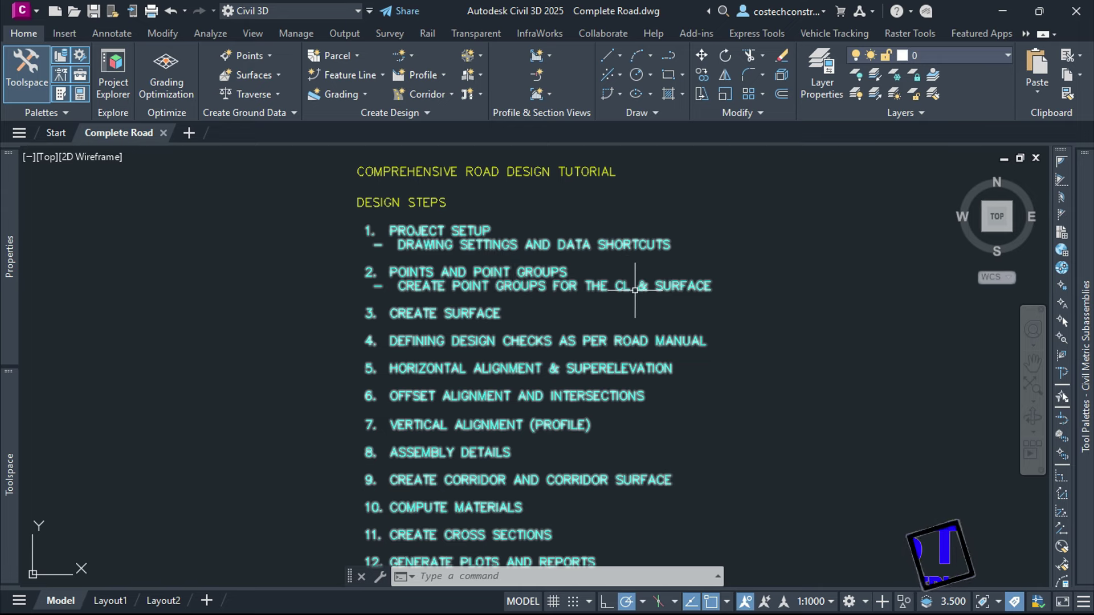
left_click(266, 56)
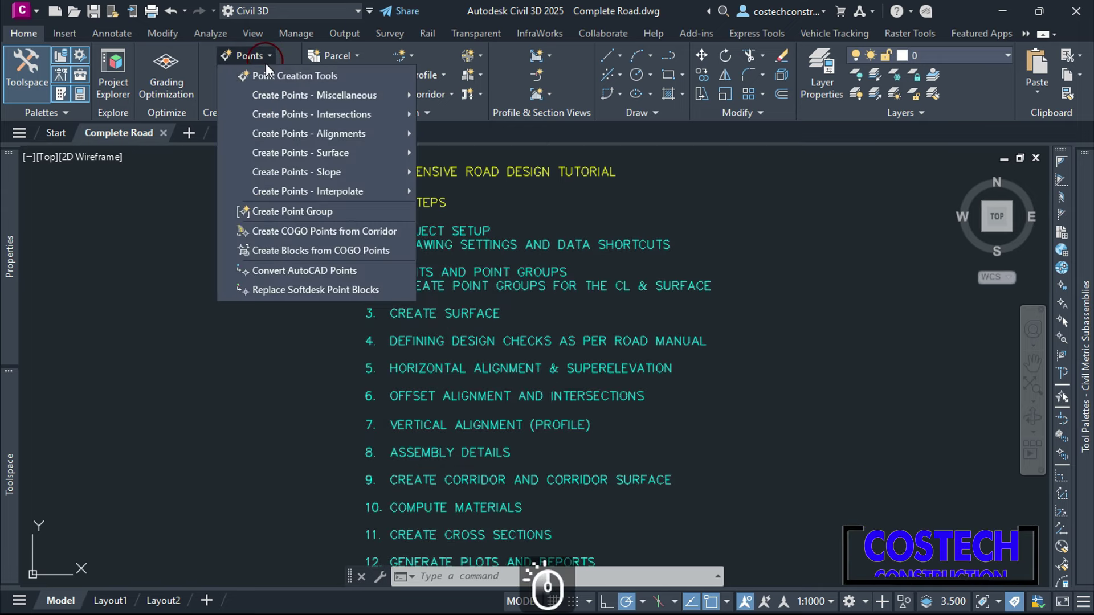
left_click(274, 80)
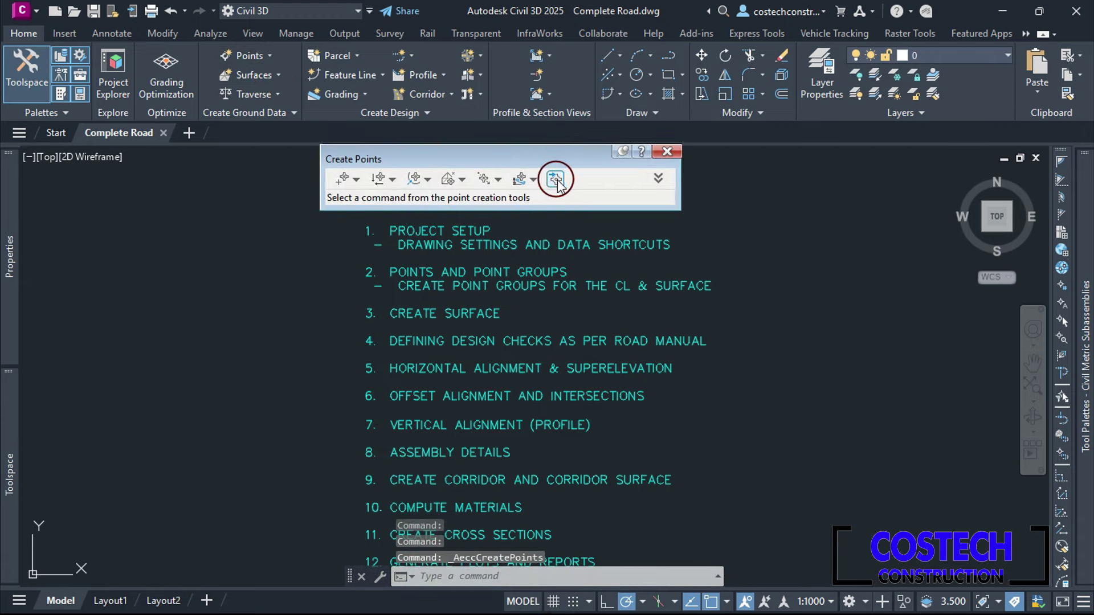
left_click(556, 180)
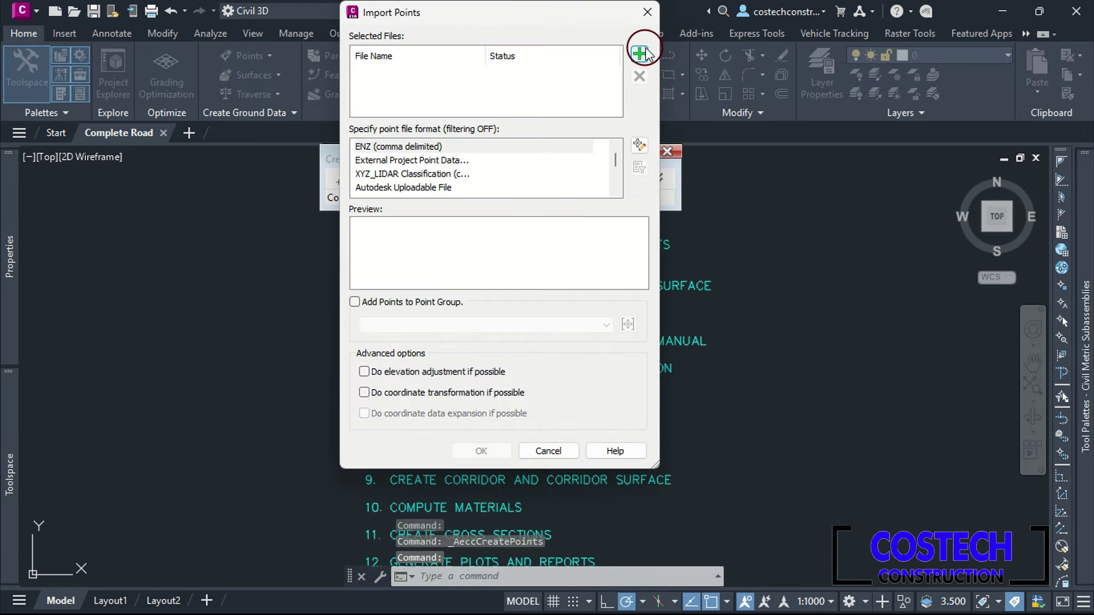
left_click(647, 53)
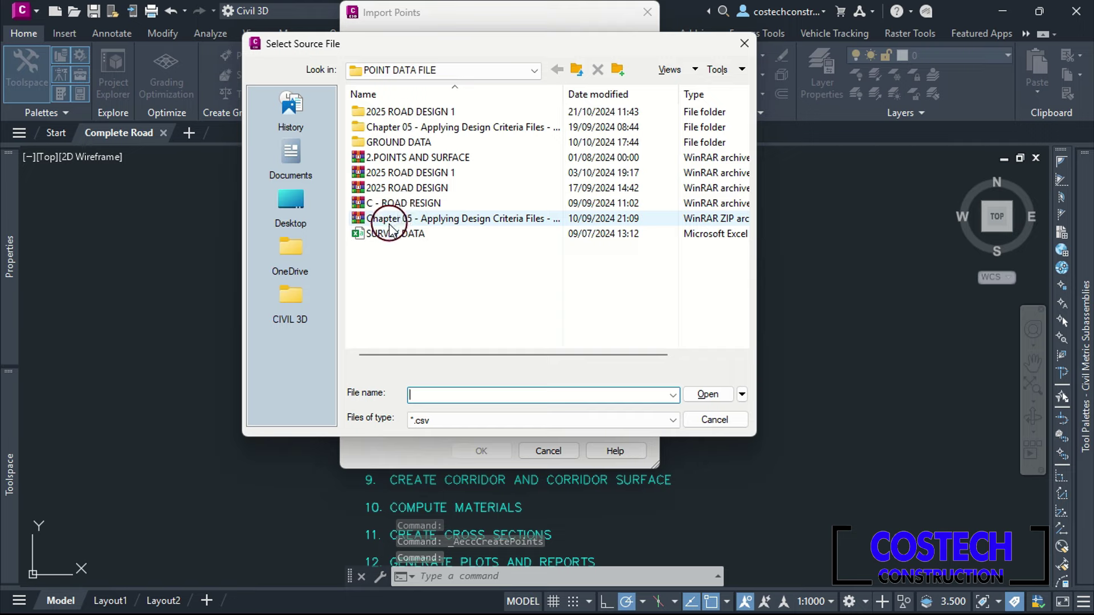
left_click(382, 234)
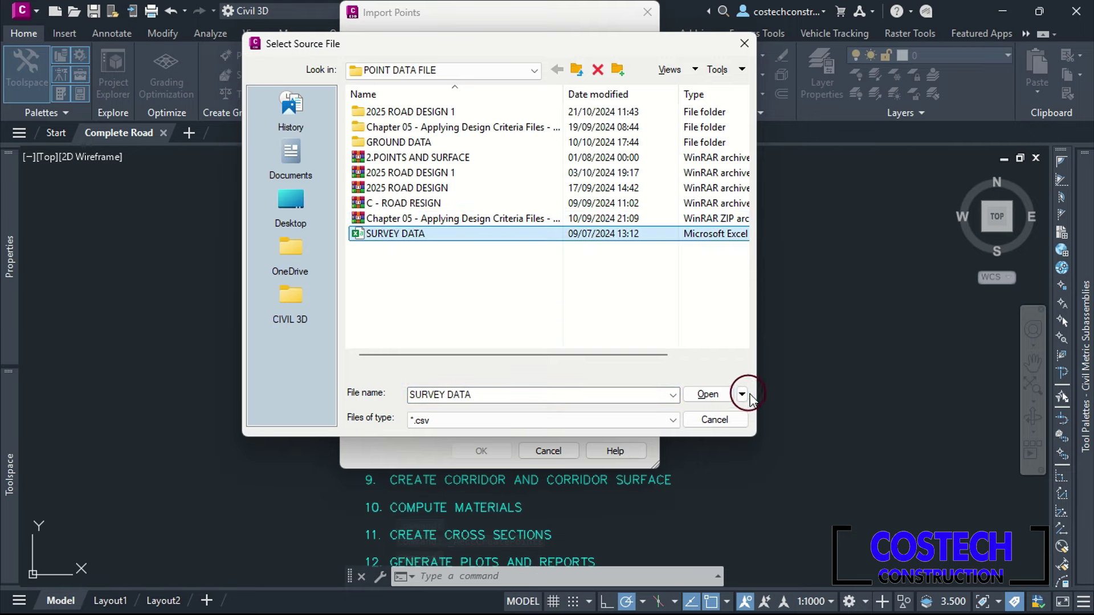
left_click(703, 396)
- Set the point file format to PENZD (comma delimited), import the survey points and close the point creation tools
scroll(414, 171, "down", 2)
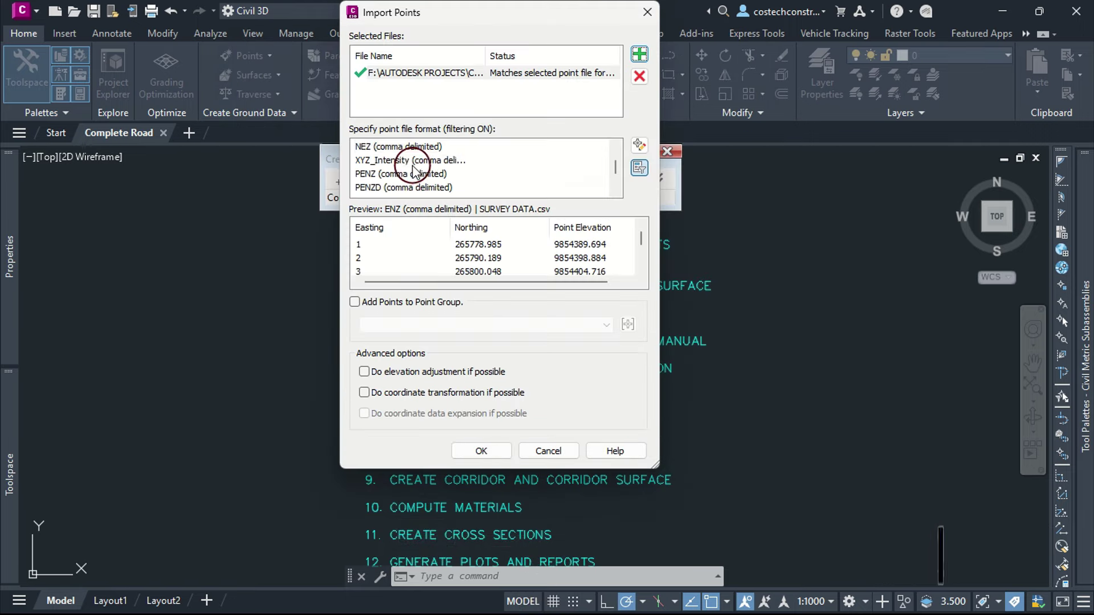
scroll(406, 171, "up", 1)
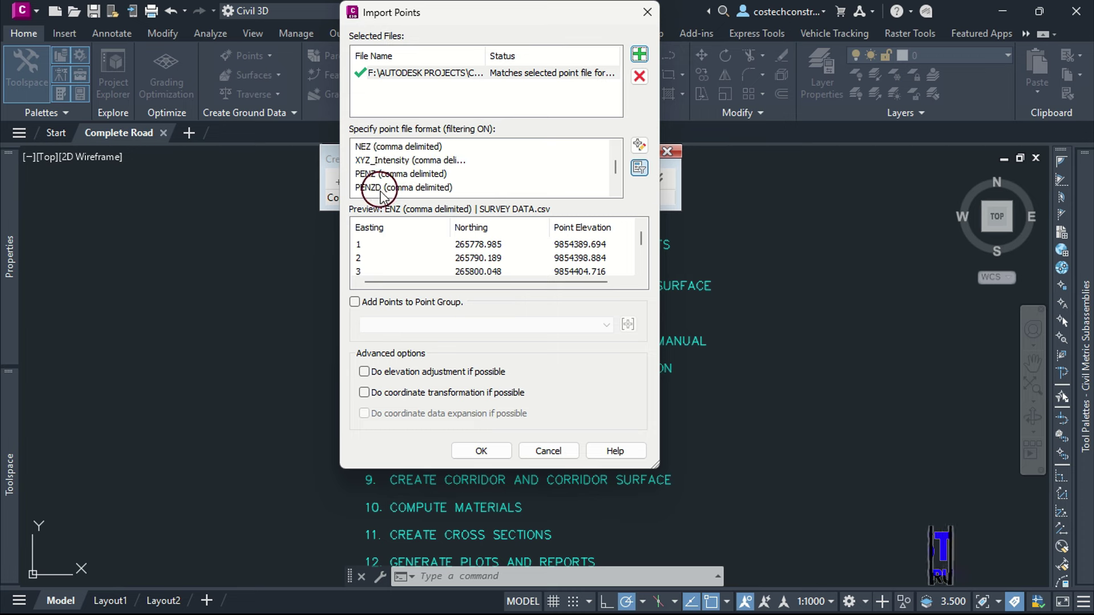
left_click(387, 189)
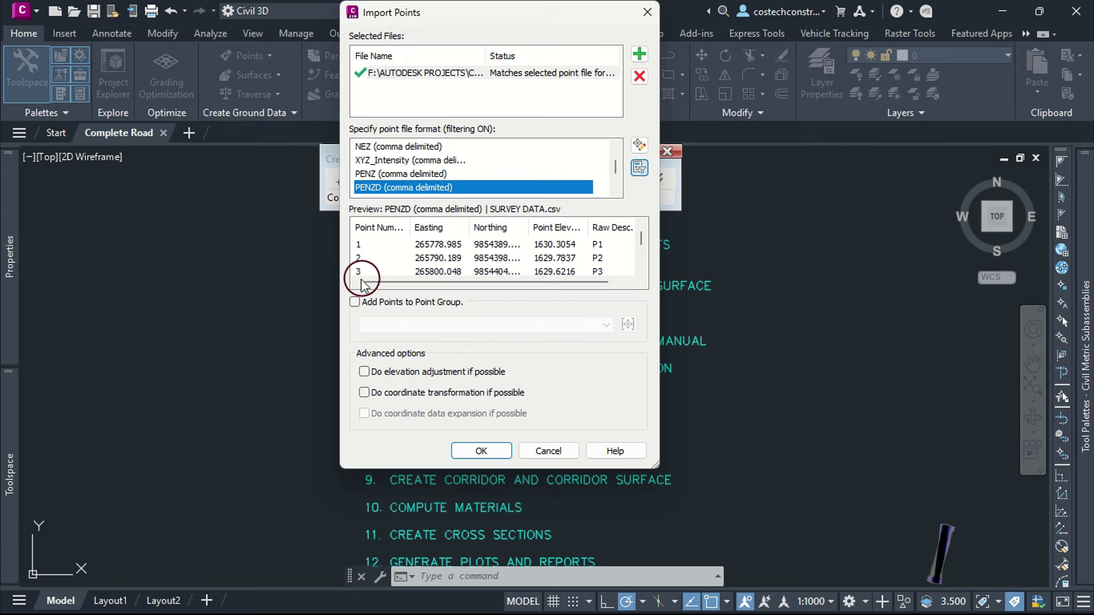
left_click(475, 449)
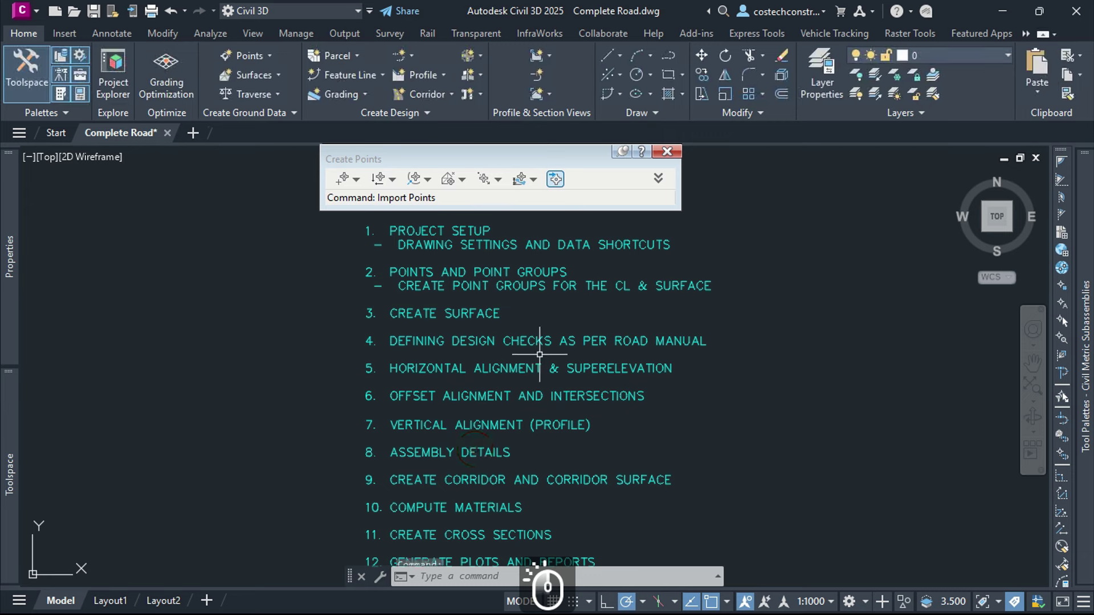
left_click(667, 151)
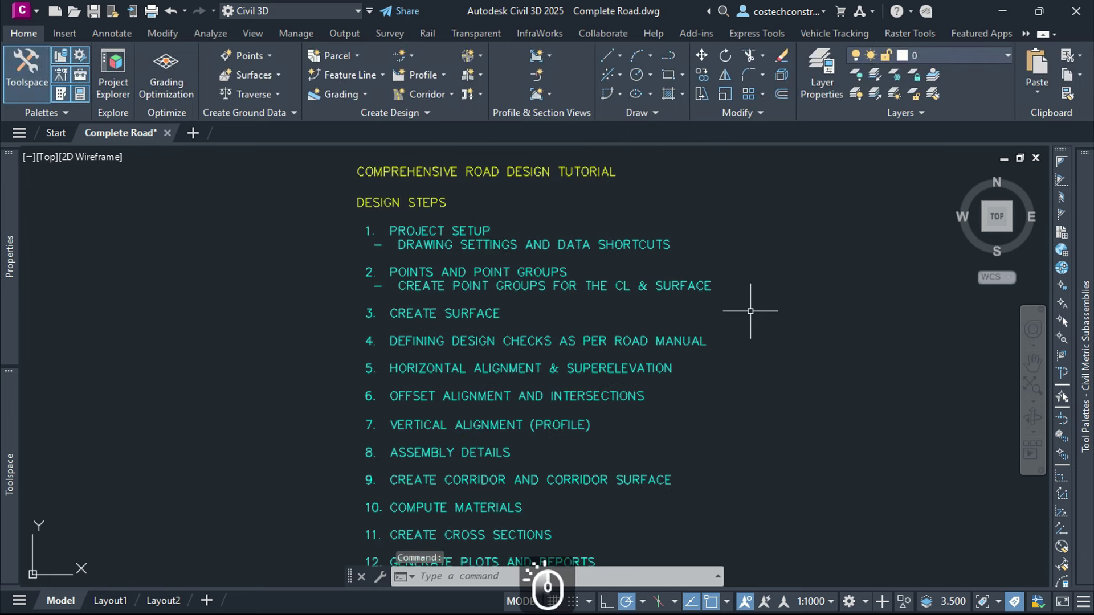
- Select one of the imported survey points and open the properties of its _All Points group
type("ze")
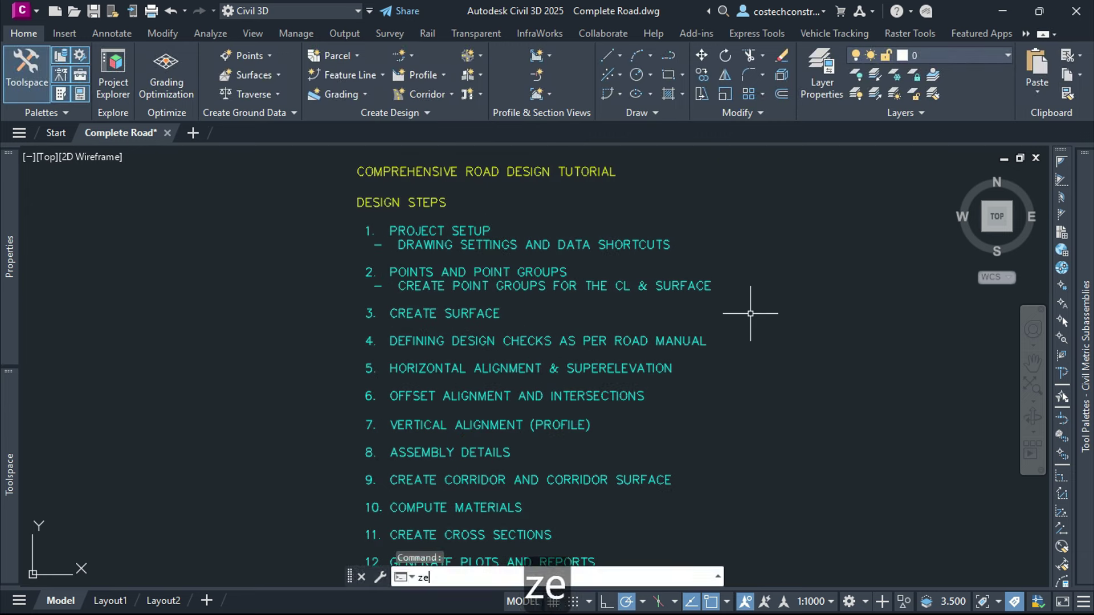
key("Return")
middle_click_drag(774, 318, 699, 359)
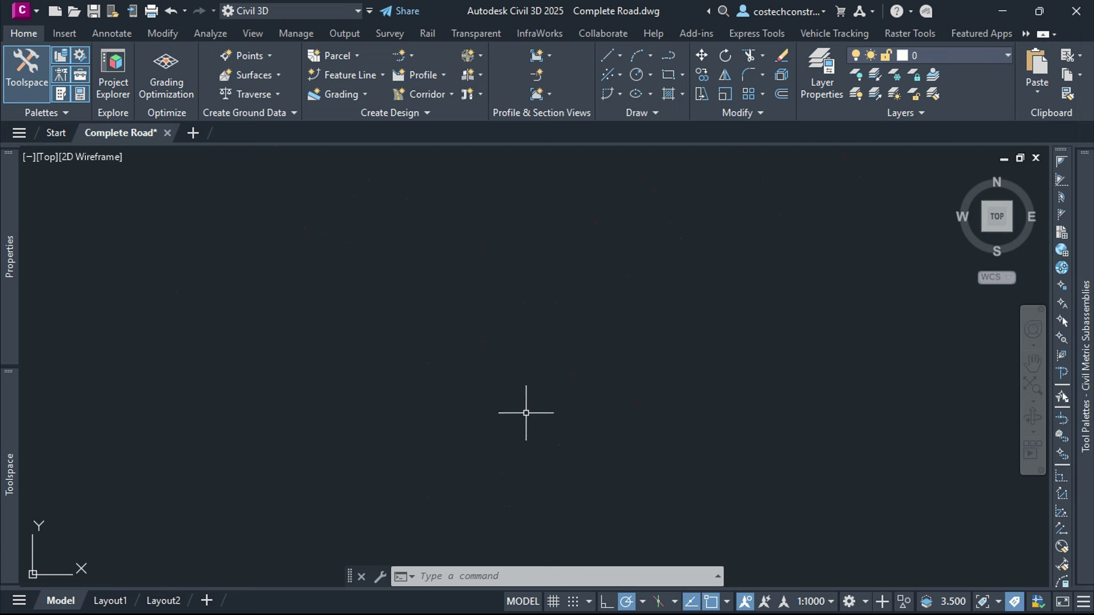
left_click(648, 432)
left_click(594, 366)
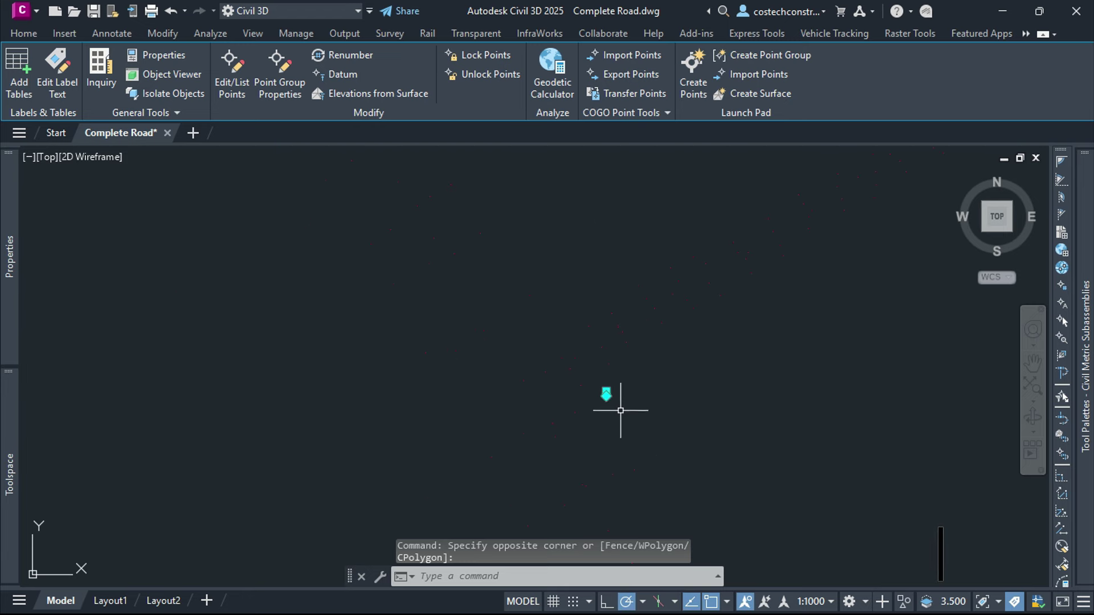
left_click(267, 62)
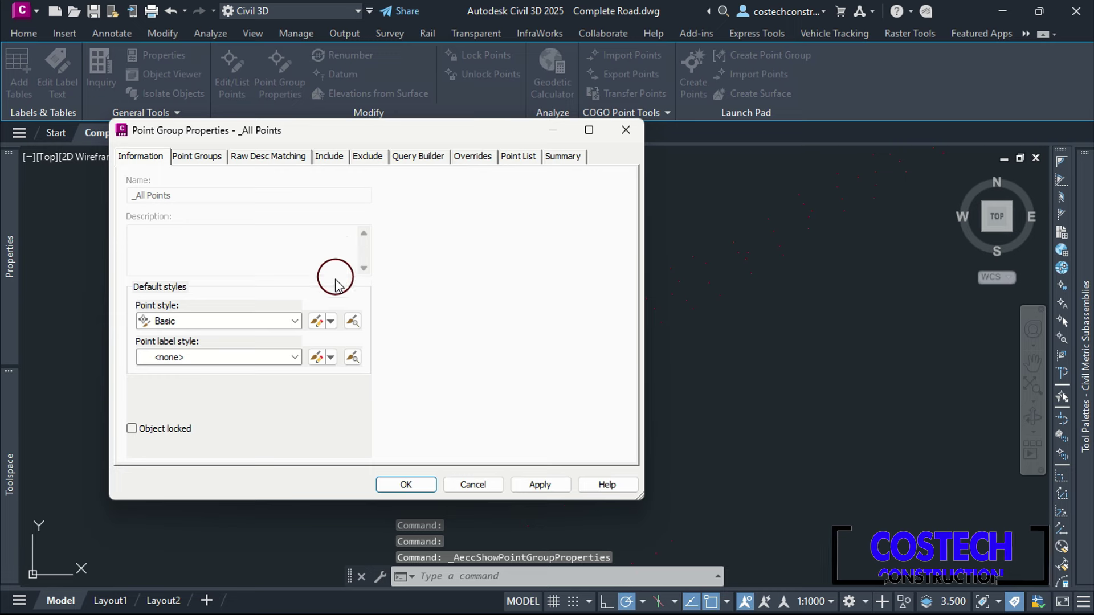
- Set the Basic point style's marker size to 2.5 m in absolute units and apply it to the _All Points group
left_click(319, 322)
left_click(803, 206)
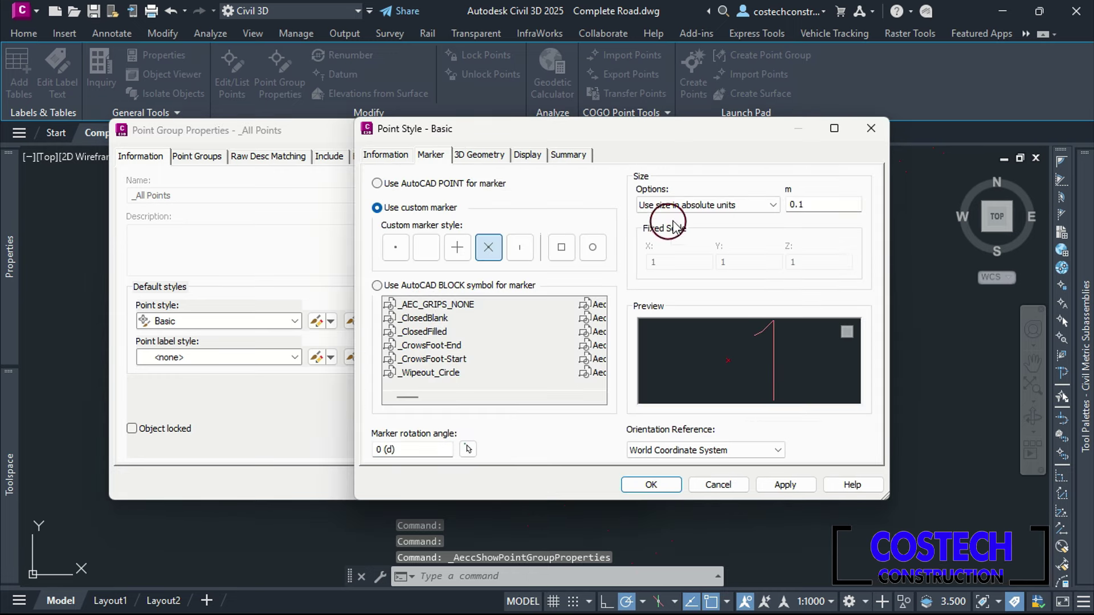
double_click(809, 204)
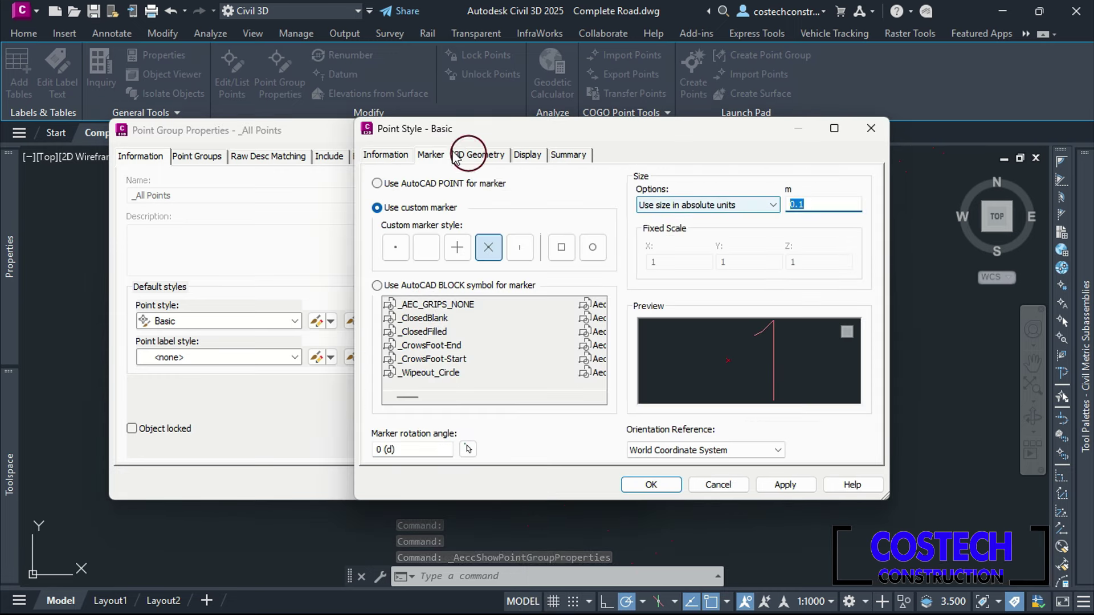
left_click(430, 155)
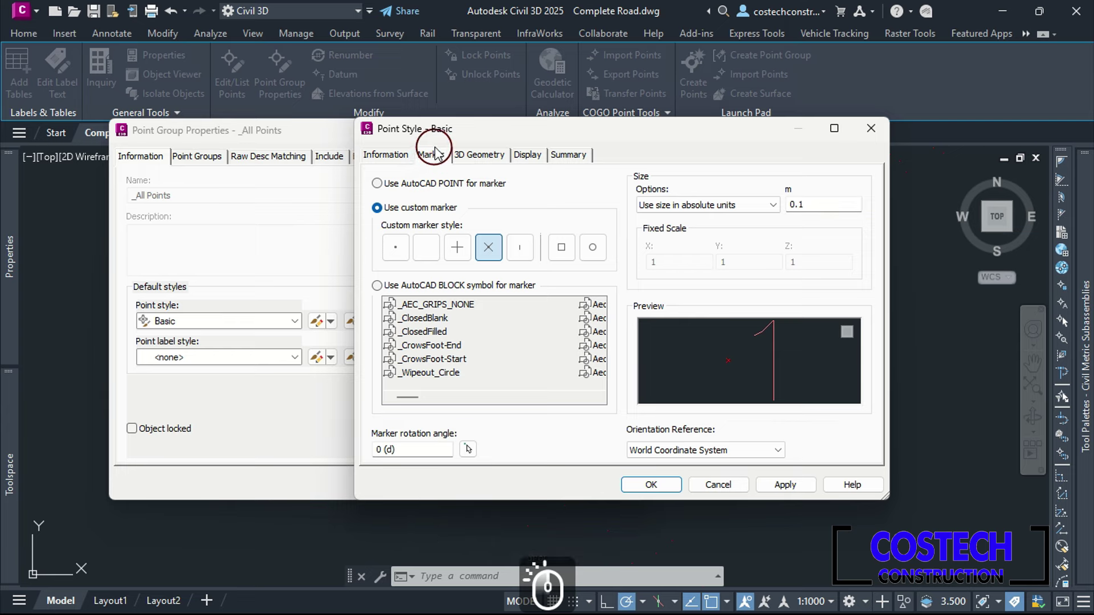
left_click(699, 219)
double_click(819, 198)
type("2.5")
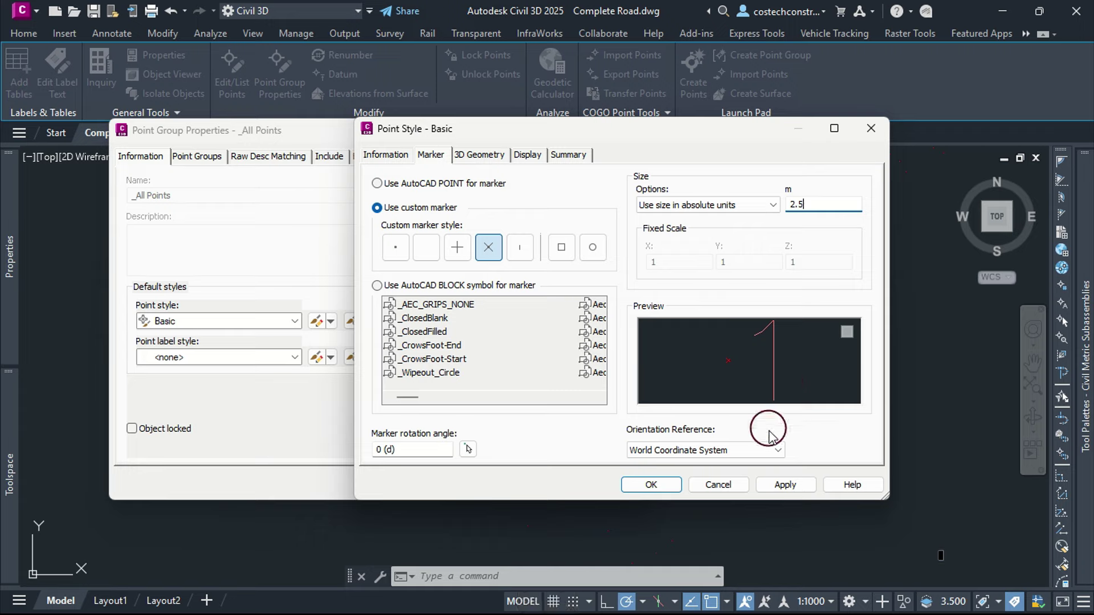
left_click(783, 484)
left_click(650, 485)
left_click(539, 484)
left_click(409, 483)
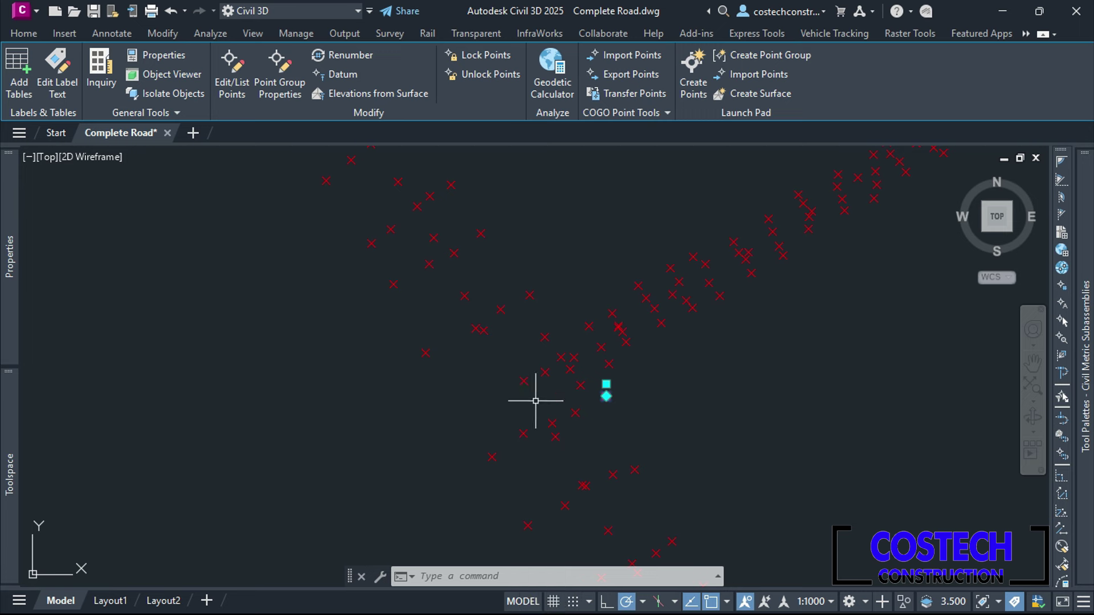
key("Escape")
- Turn on the Esri Imagery online map and inspect how the survey points fit the roads around the junction
scroll(500, 356, "down", 5)
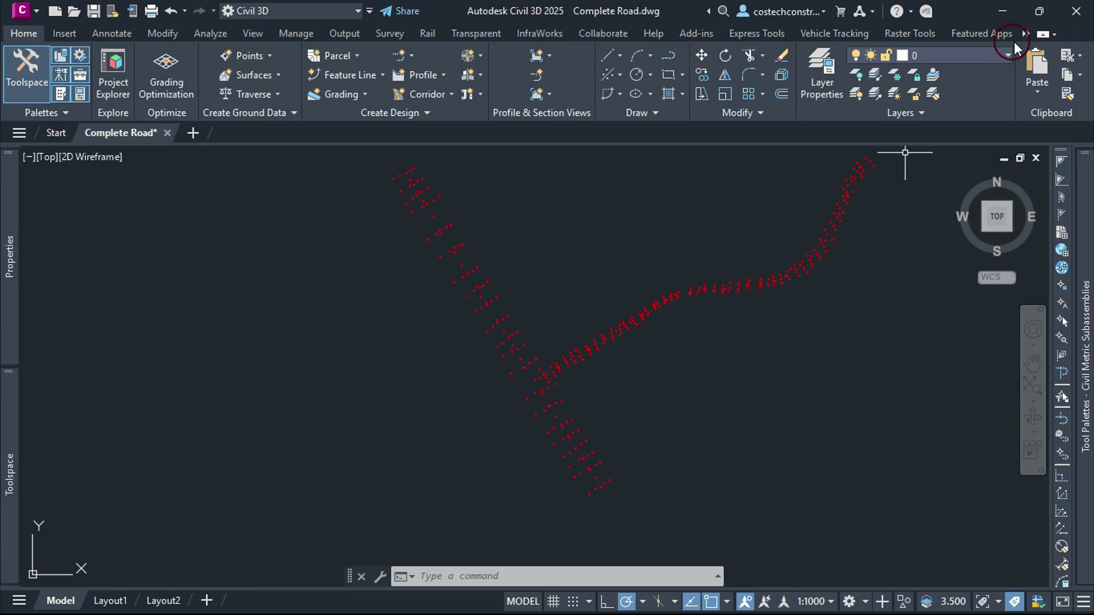
left_click(1026, 33)
left_click(1040, 48)
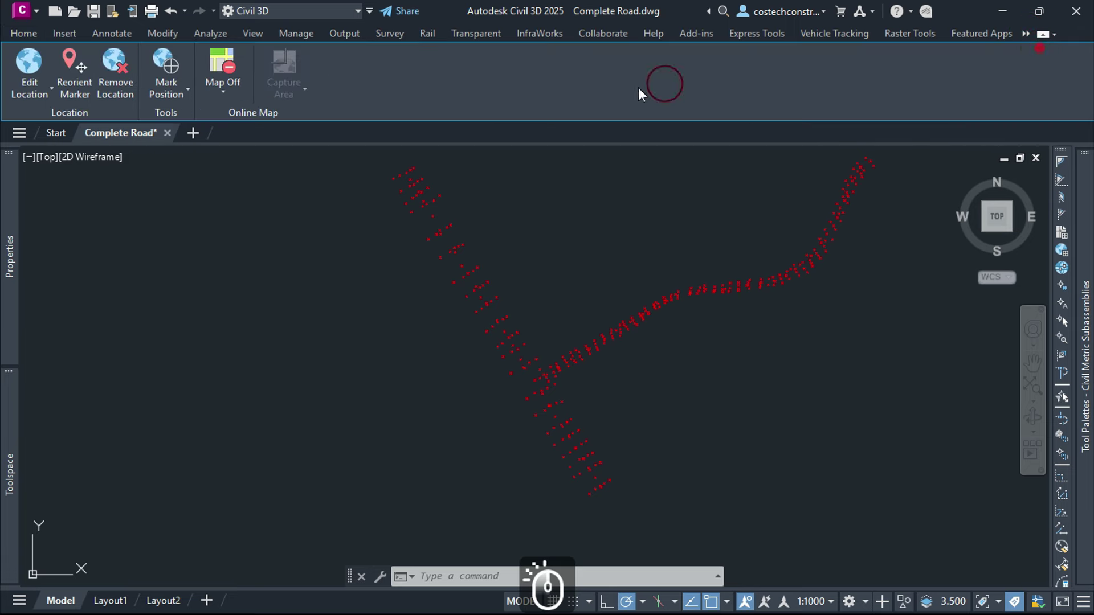
left_click(214, 85)
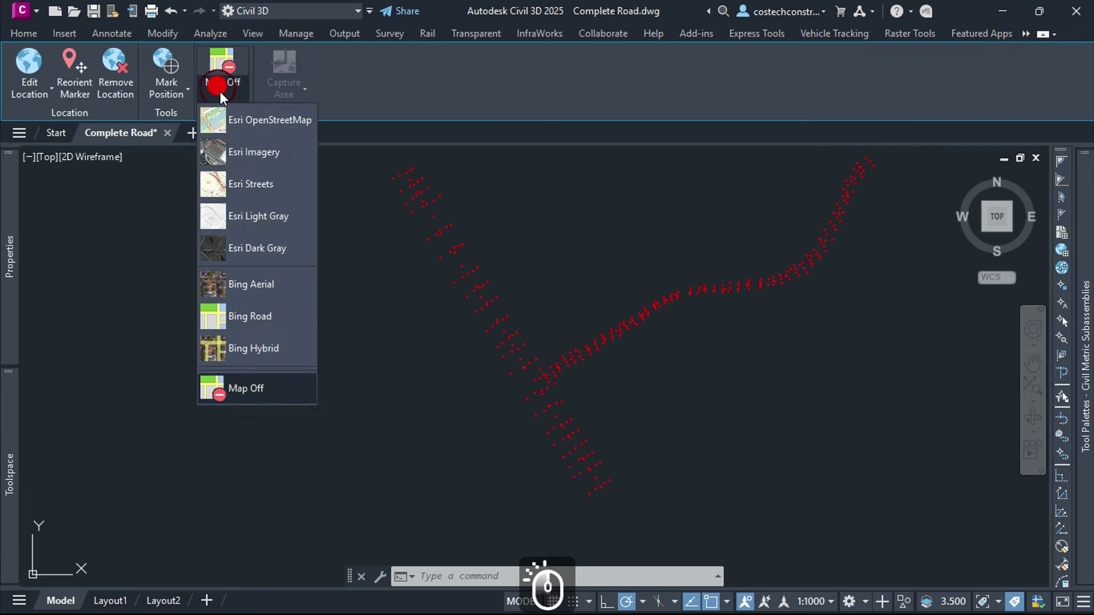
left_click(261, 151)
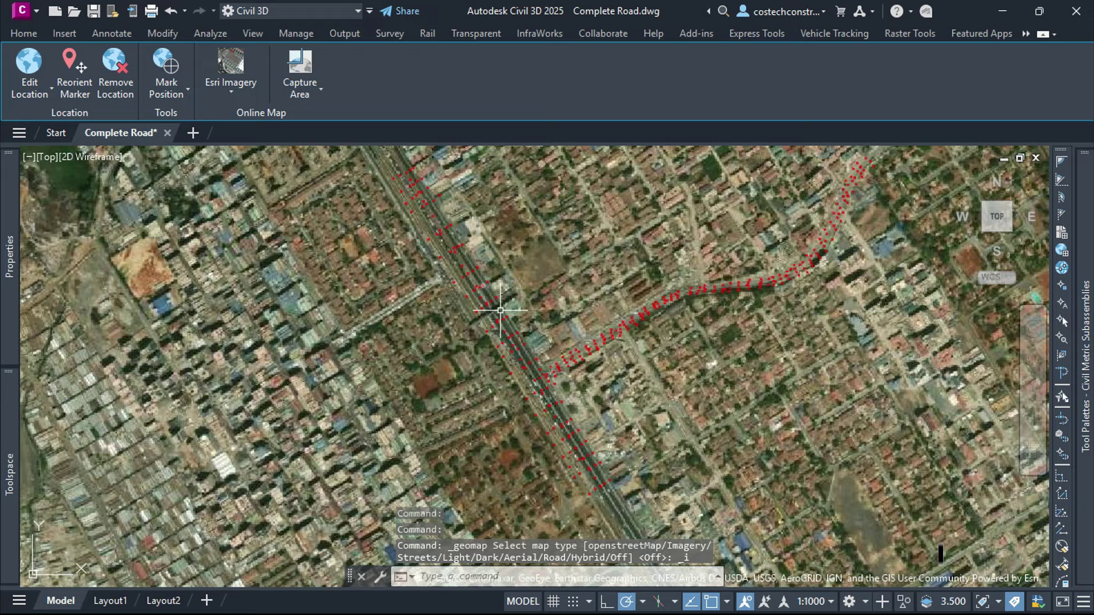
scroll(578, 268, "up", 5)
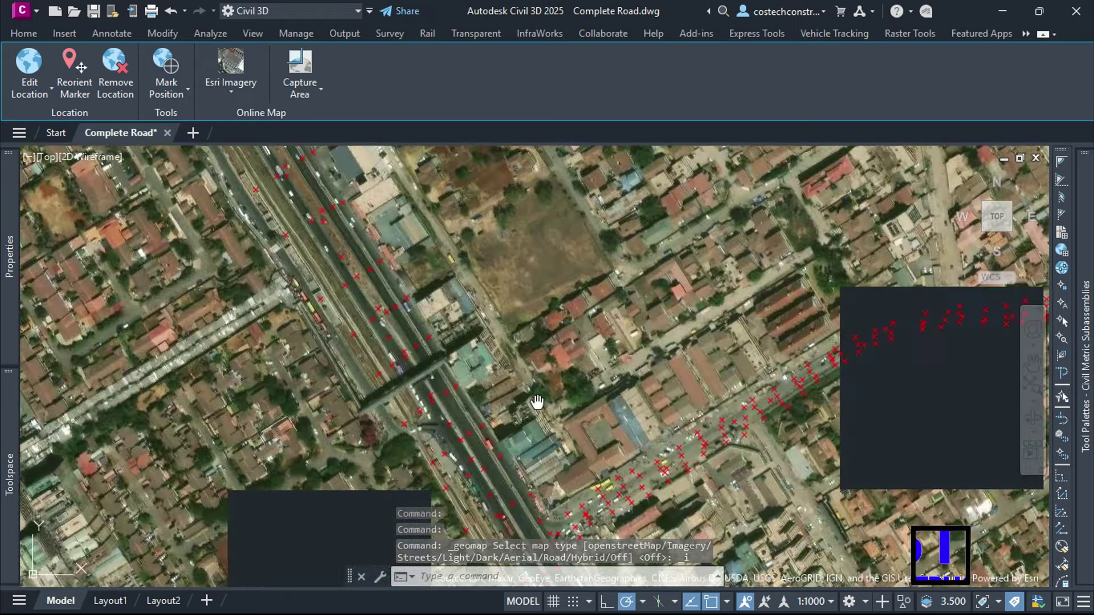
middle_click_drag(536, 402, 399, 259)
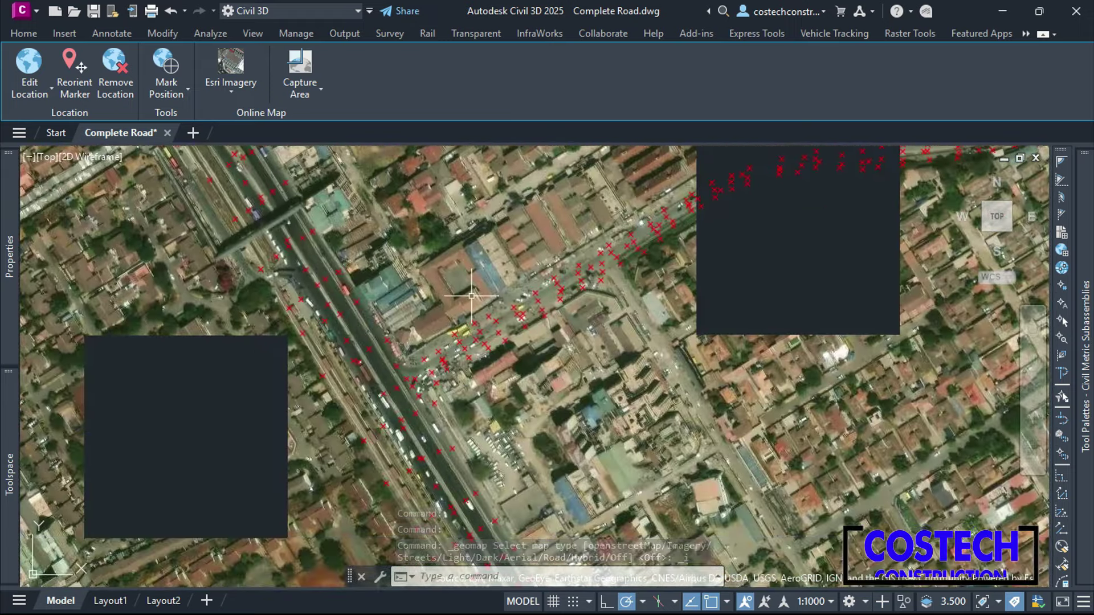
middle_click_drag(536, 384, 489, 347)
scroll(406, 322, "up", 2)
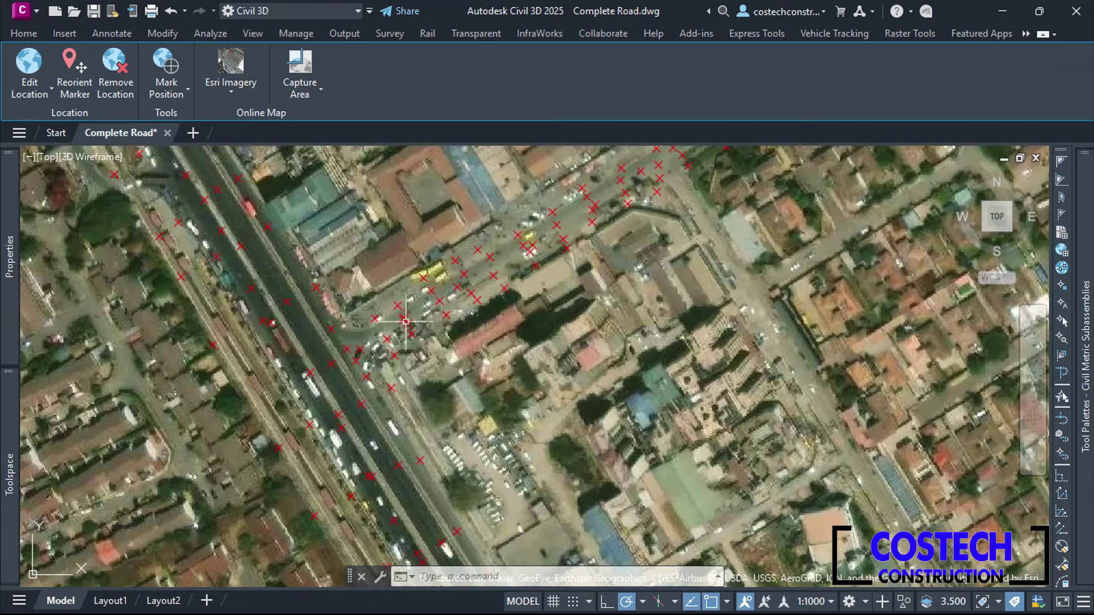
- Inspect how the remaining survey points follow the curved side road and the main road over the satellite imagery
middle_click_drag(612, 271, 426, 460)
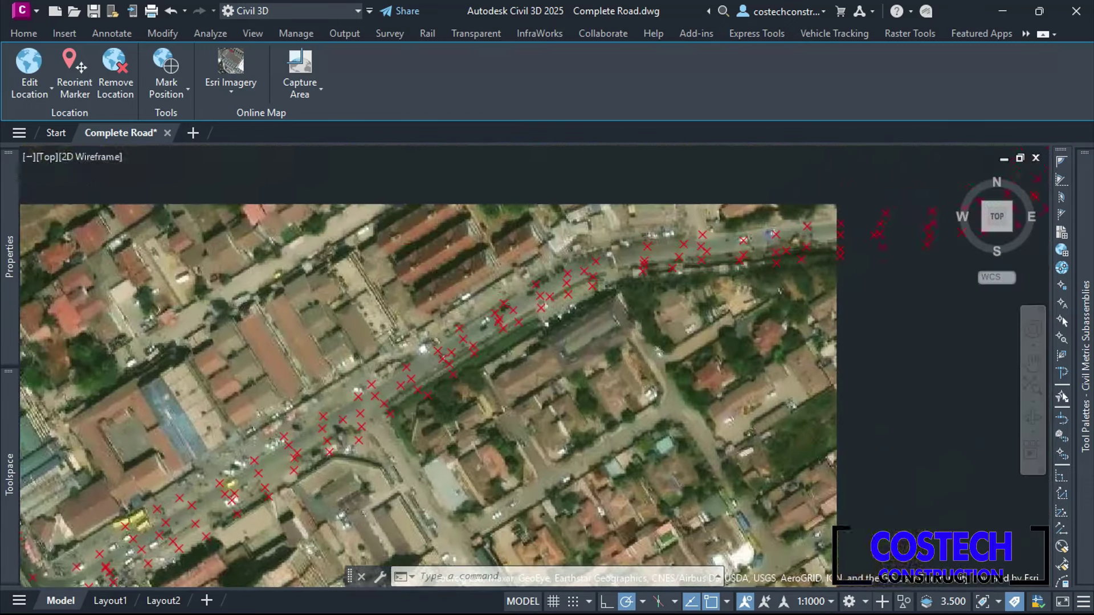
middle_click_drag(679, 379, 303, 496)
scroll(677, 365, "down", 3)
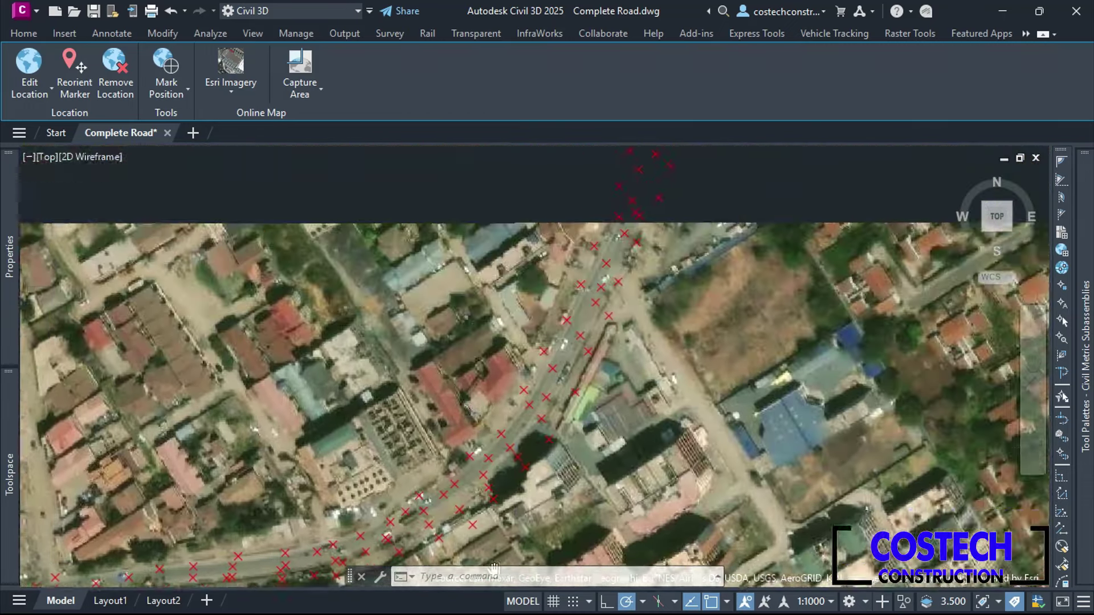
scroll(650, 319, "up", 3)
scroll(677, 332, "down", 5)
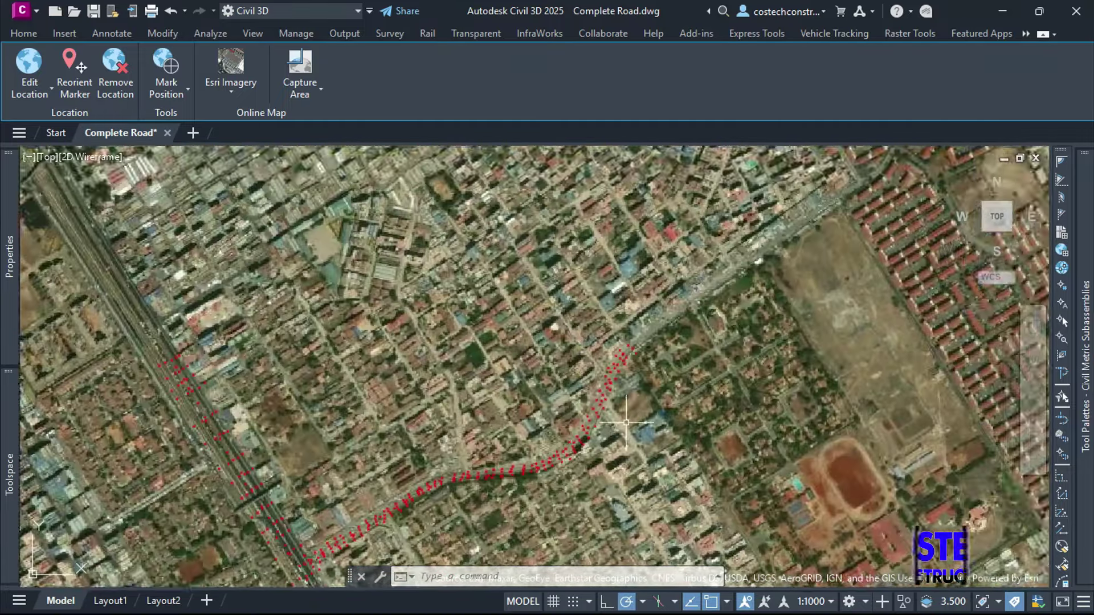
middle_click_drag(647, 364, 758, 209)
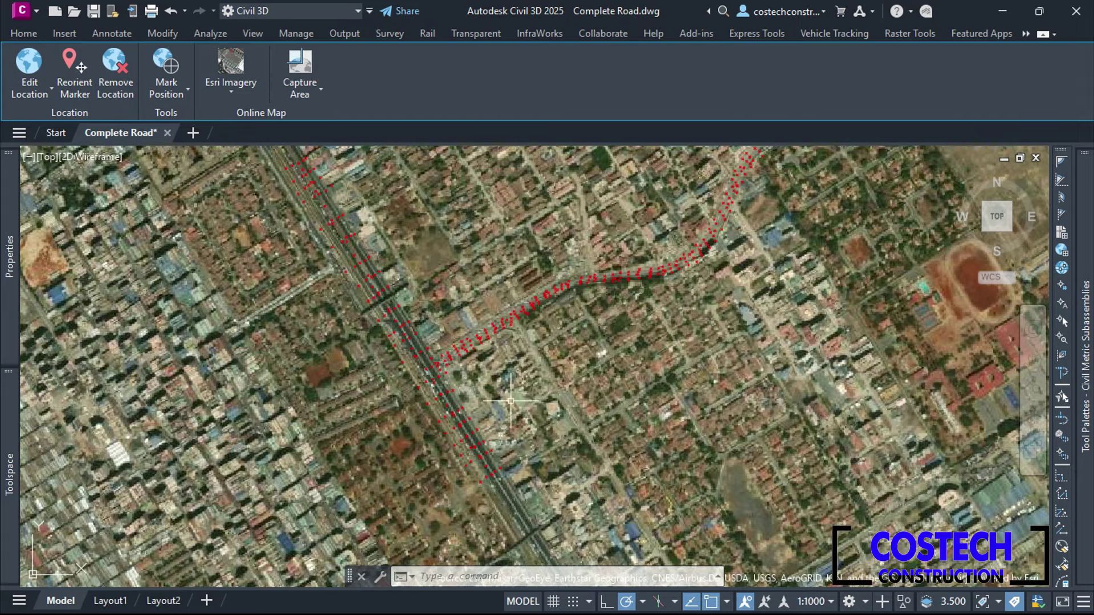
middle_click_drag(510, 400, 490, 464)
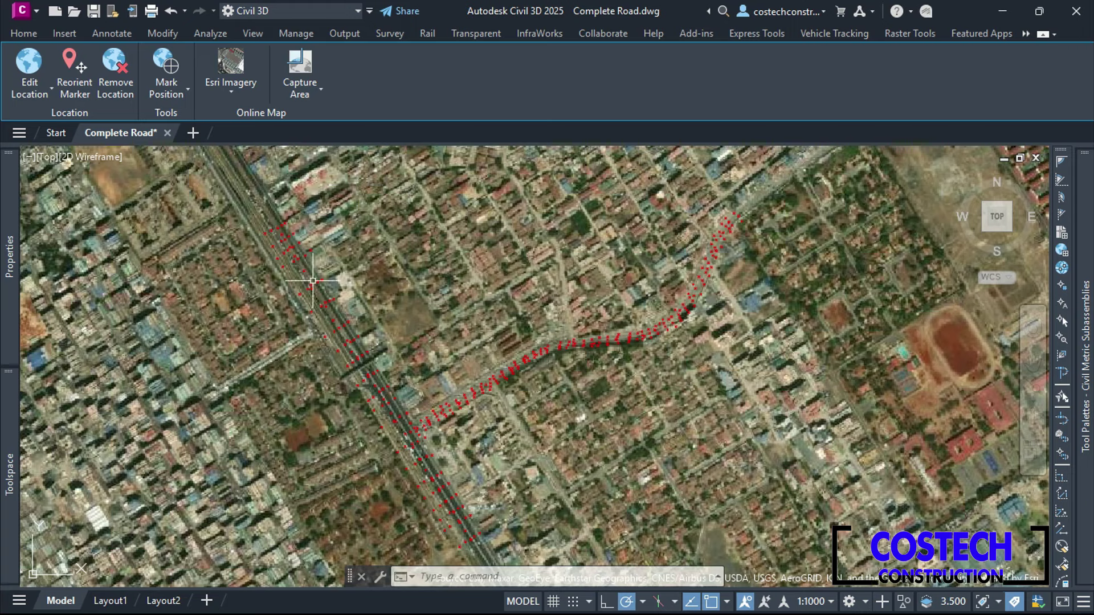
- Turn off the online map so only the survey points remain on the plain background
left_click(247, 89)
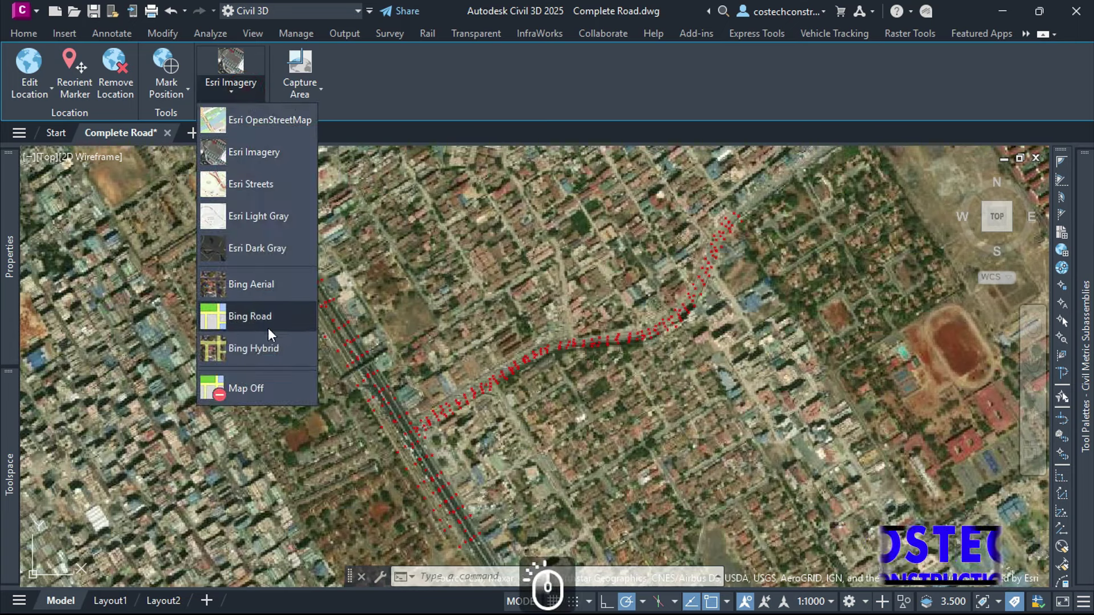
left_click(261, 387)
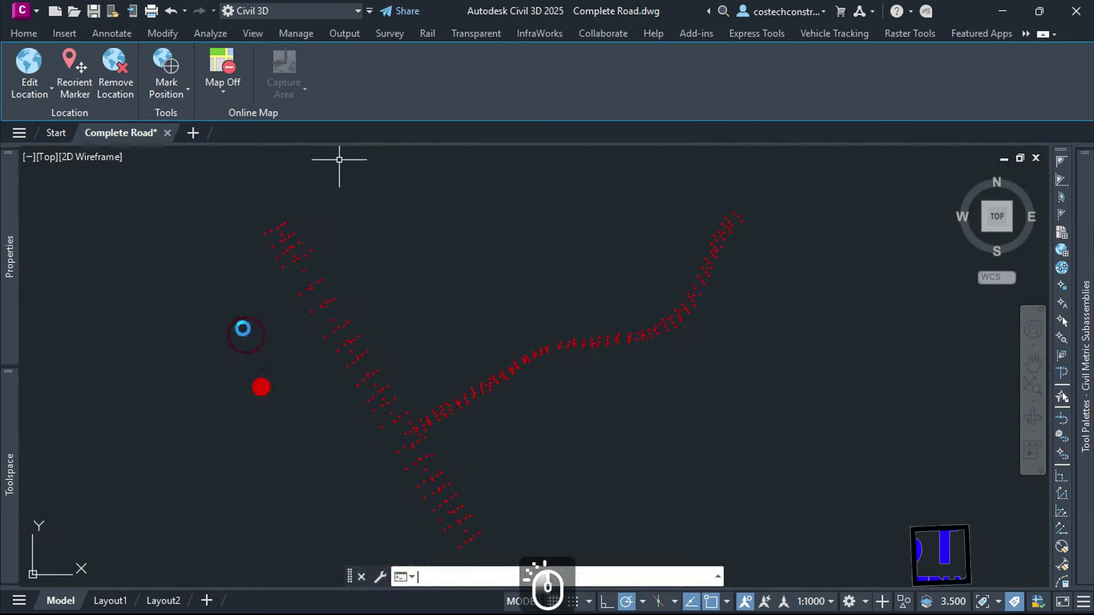
left_click(29, 36)
middle_click_drag(502, 295, 520, 252)
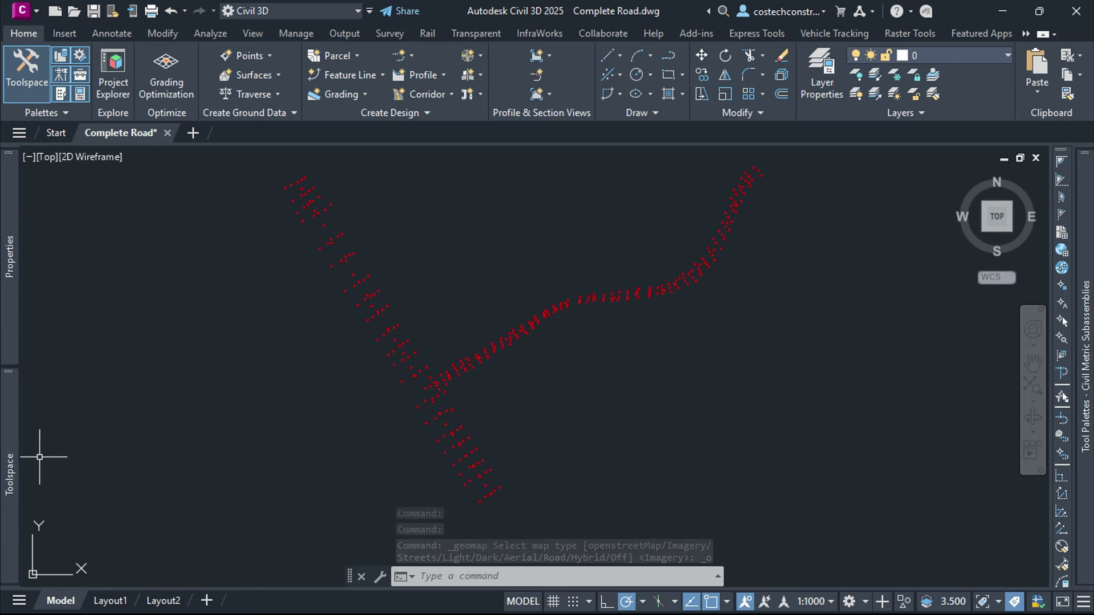
- Set the _All Points group's point label style to Description Only and apply it
mouse_move(12, 464)
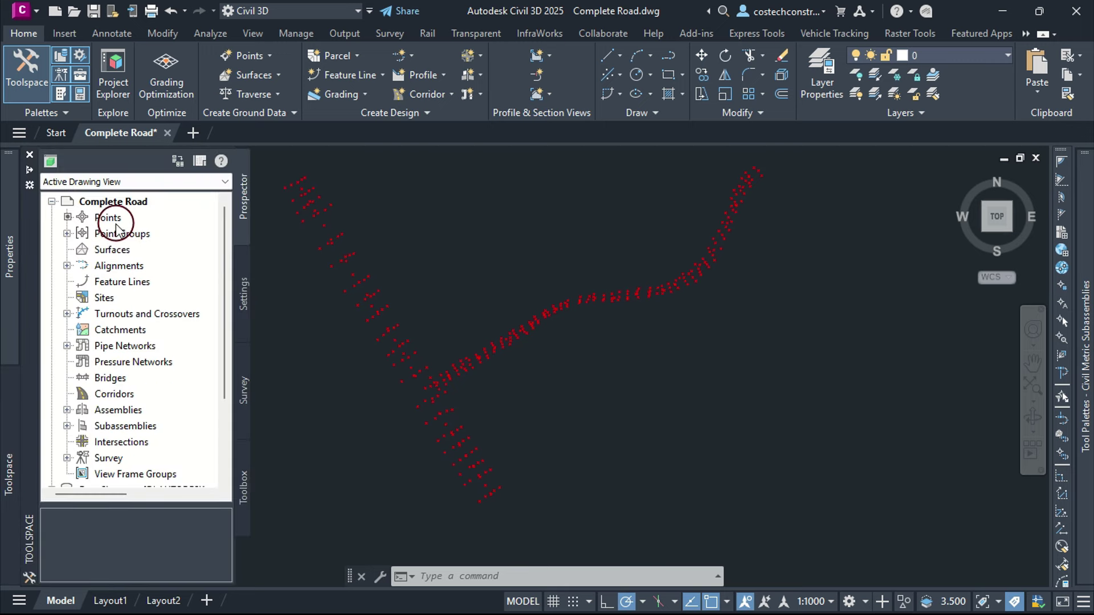
left_click(66, 233)
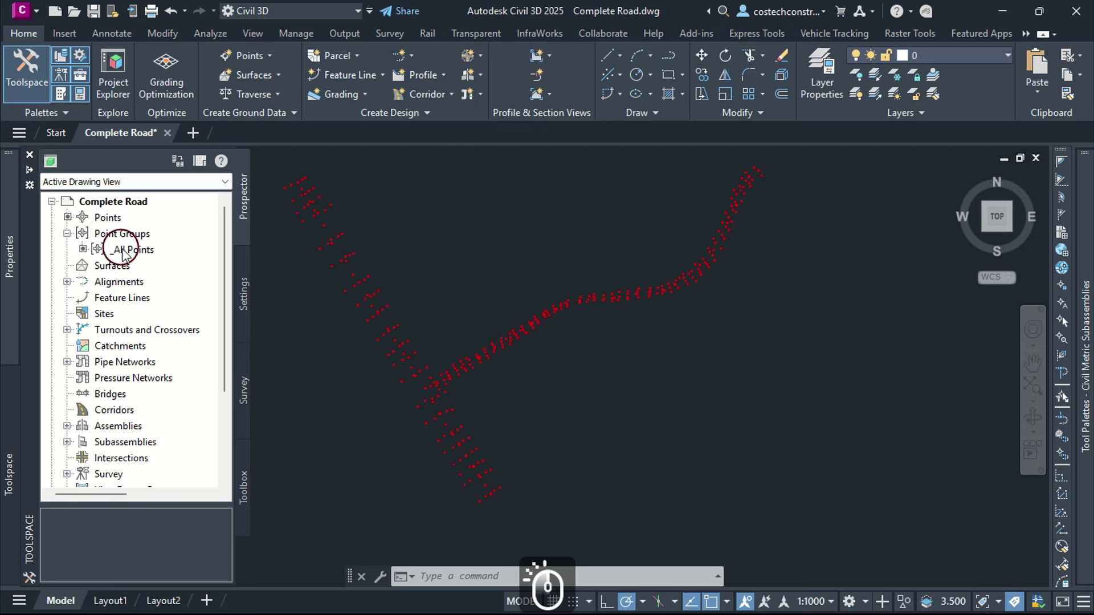
left_click(123, 251)
right_click(146, 251)
left_click(180, 259)
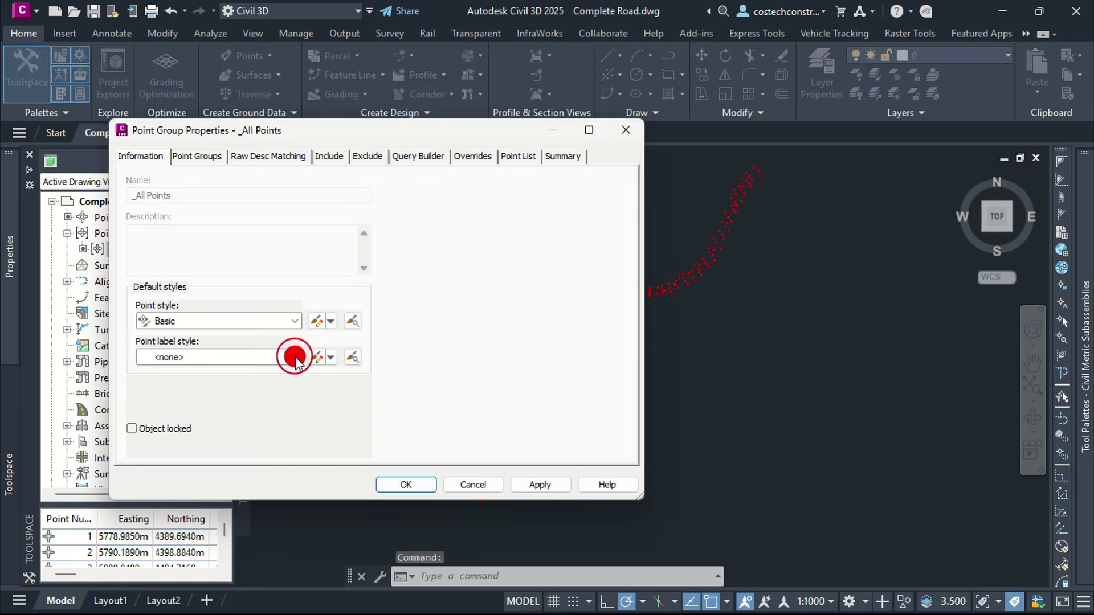
left_click(294, 358)
left_click(203, 385)
left_click(540, 484)
left_click(411, 485)
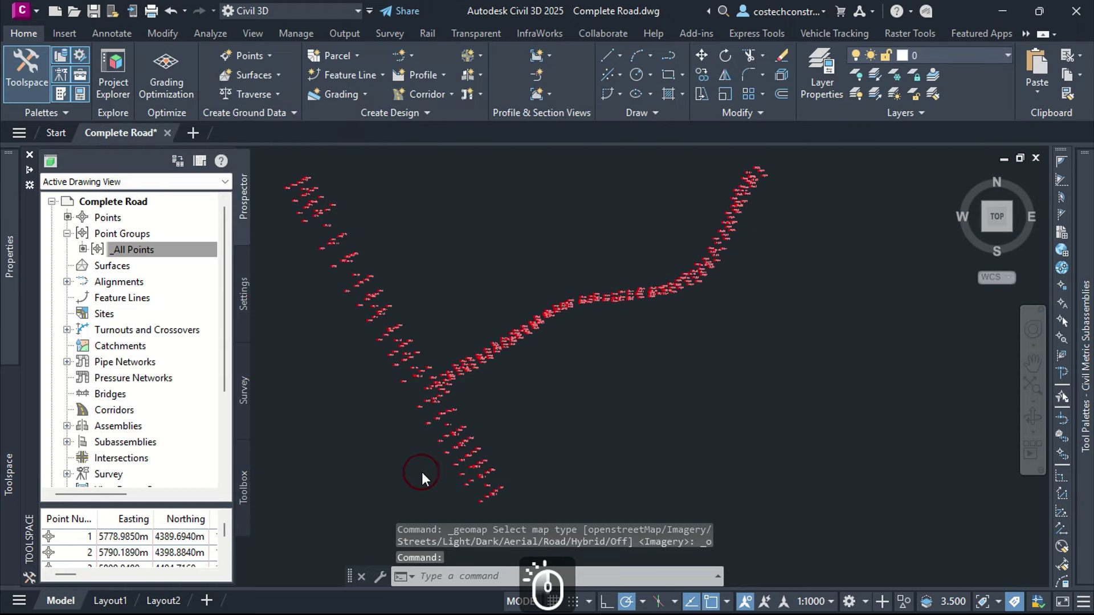
- Examine the description labels of the survey points around the junction and along both roads
scroll(436, 430, "up", 6)
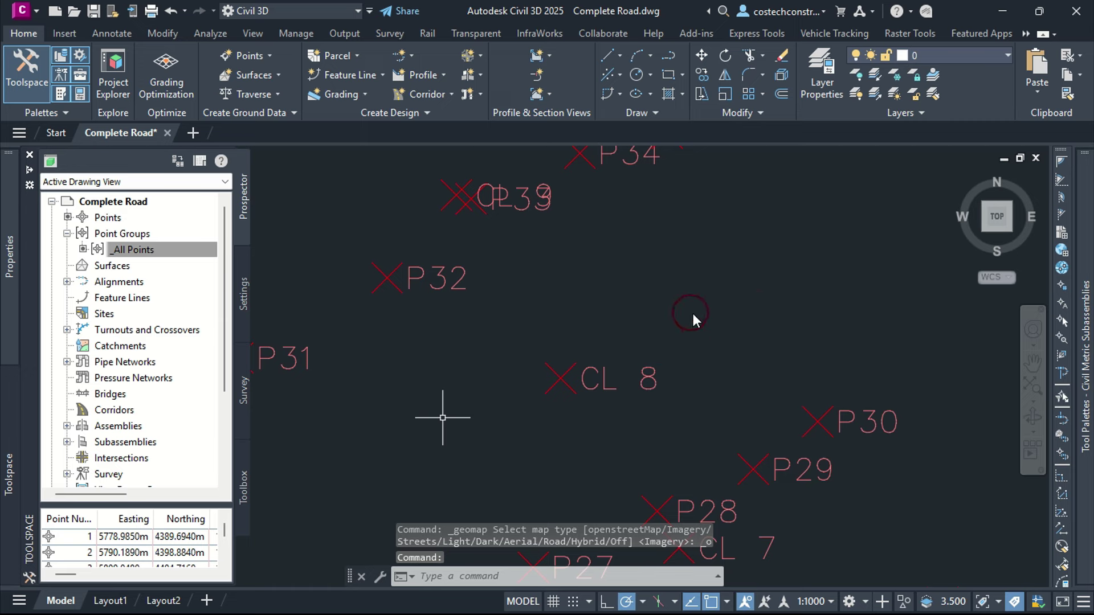
scroll(617, 353, "down", 6)
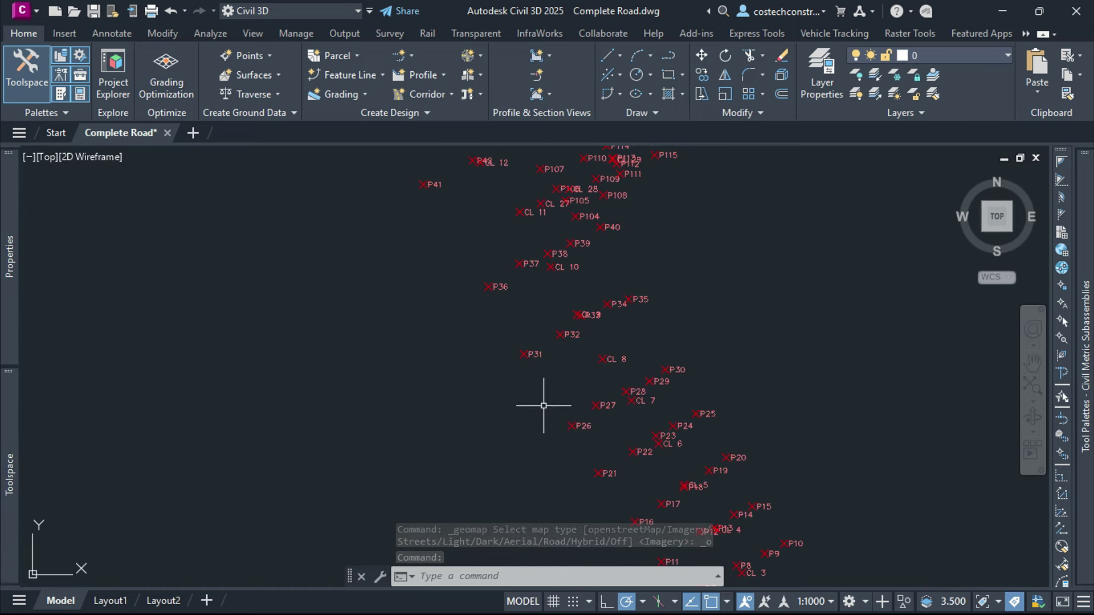
middle_click_drag(629, 271, 432, 454)
scroll(432, 454, "up", 2)
scroll(403, 501, "down", 4)
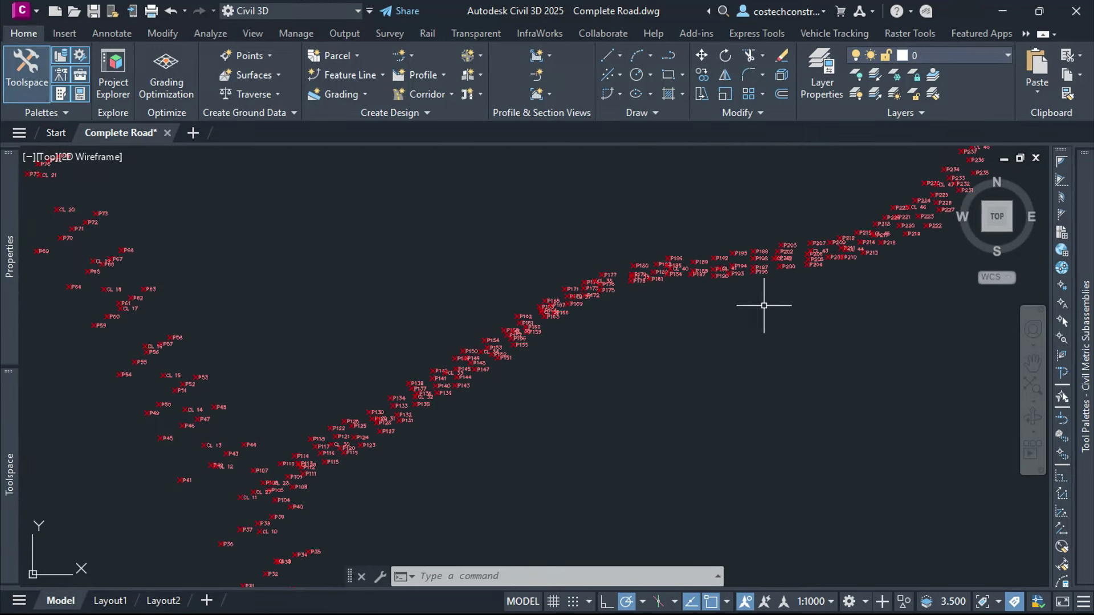
scroll(663, 337, "down", 4)
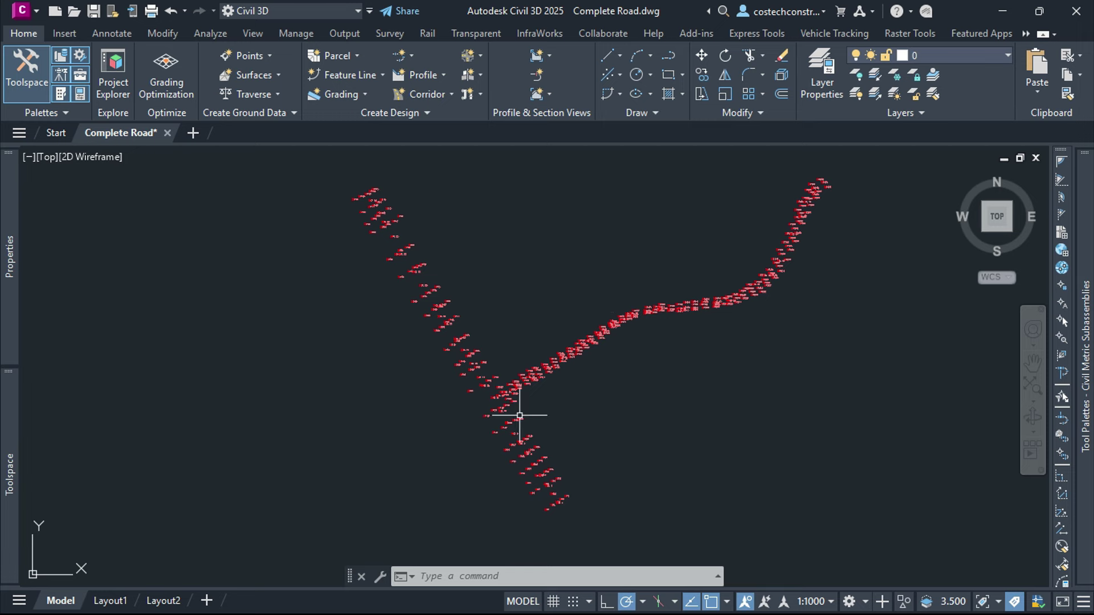
- Start a new point group and name it No Display
mouse_move(10, 464)
left_click(143, 346)
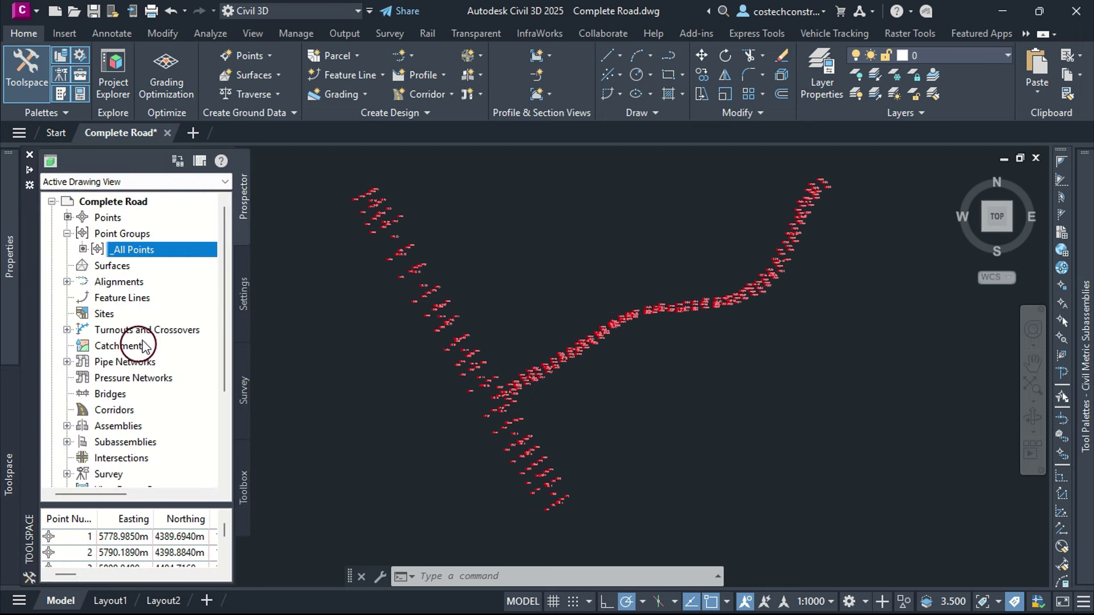
right_click(140, 238)
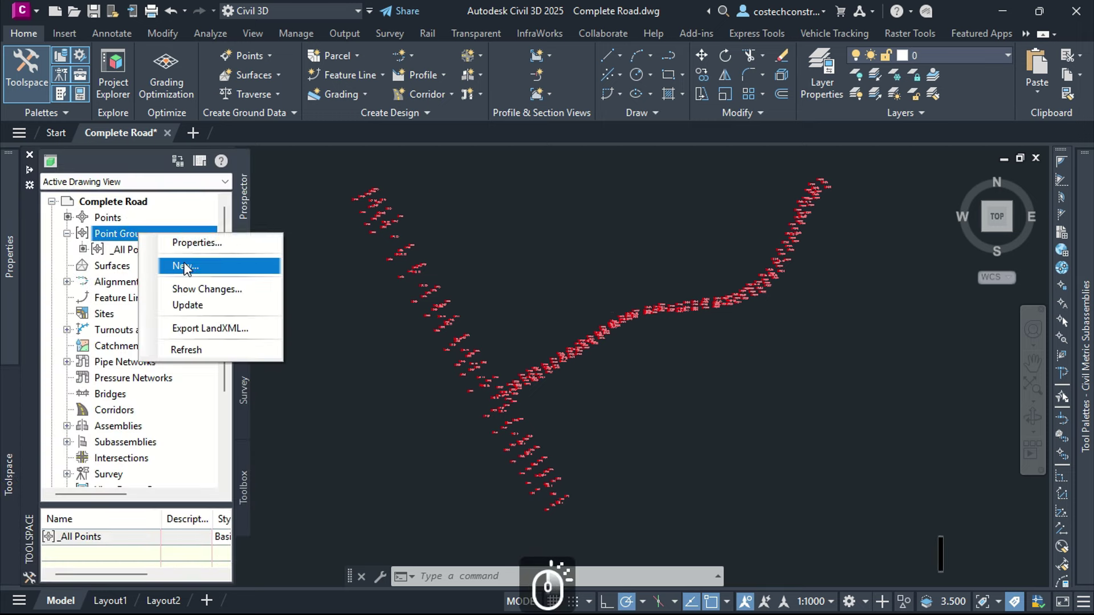
left_click(189, 267)
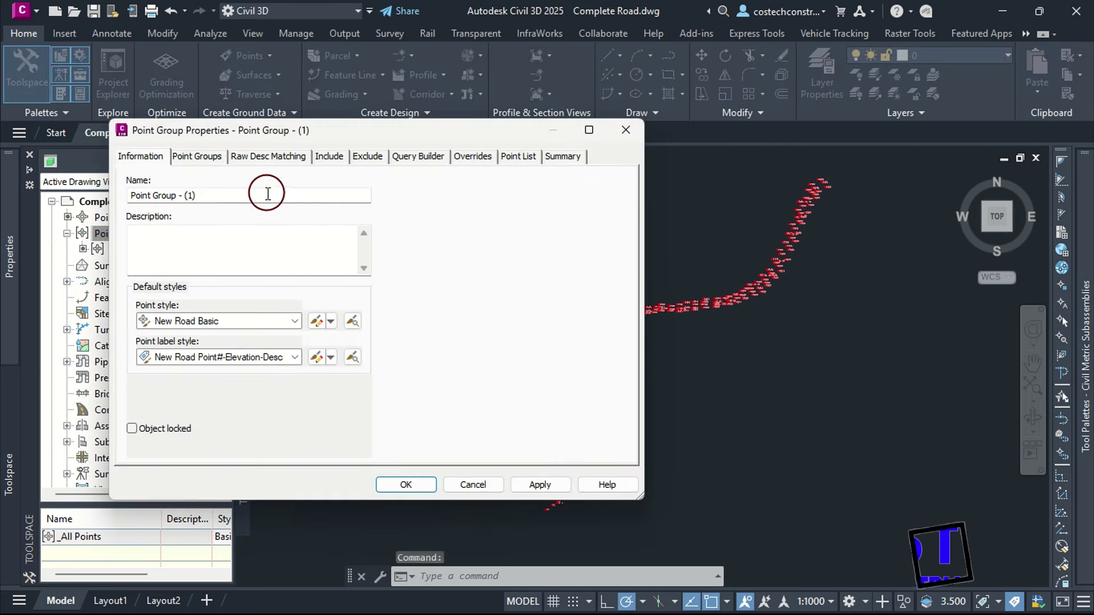
left_click(265, 193)
type("N")
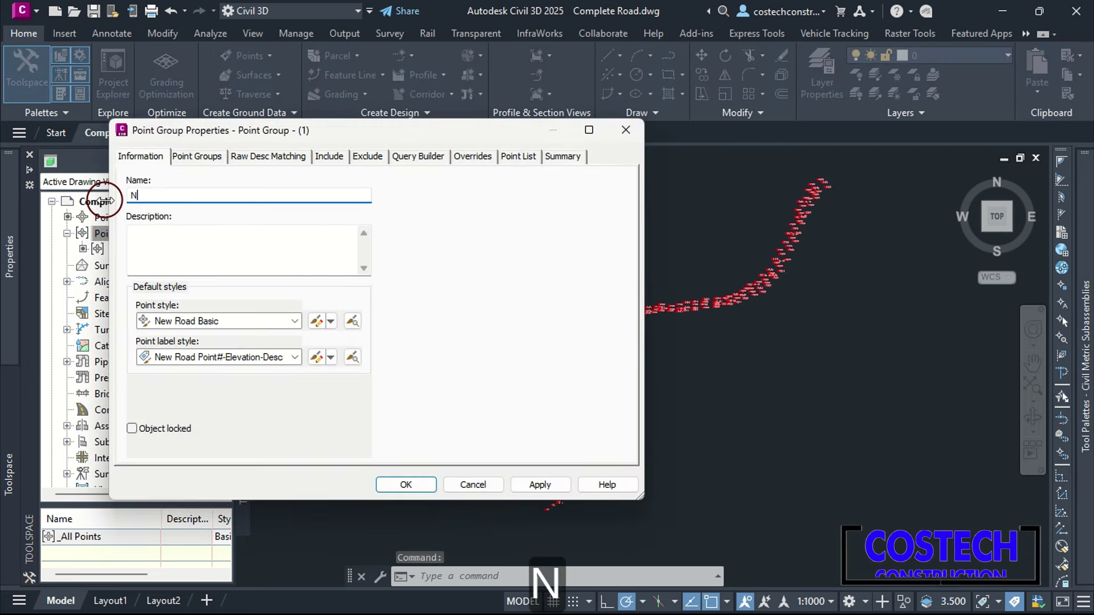
type("o Dis")
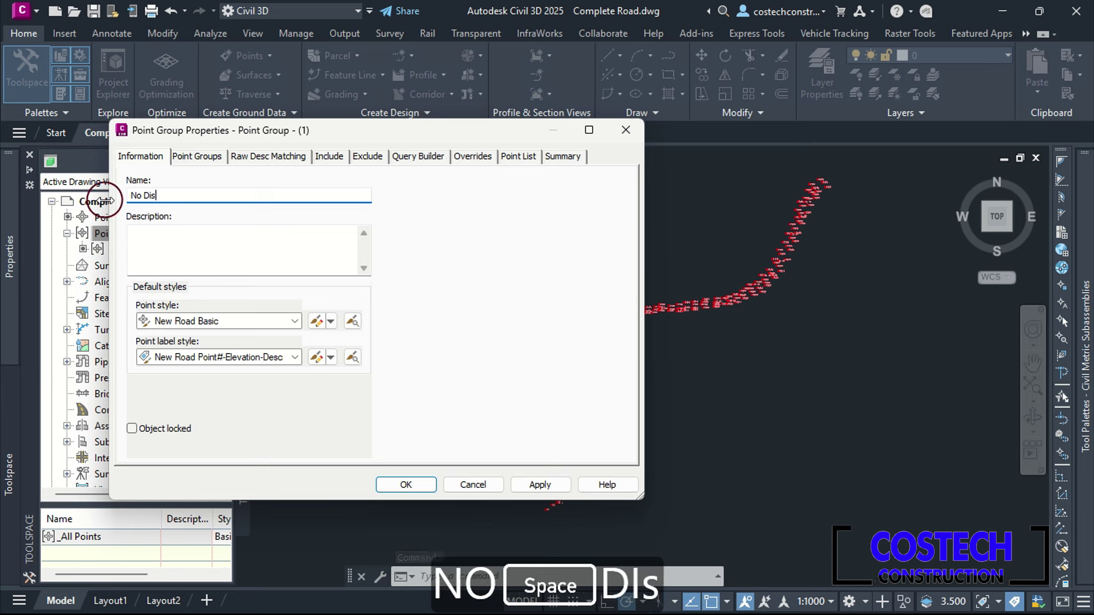
type("play")
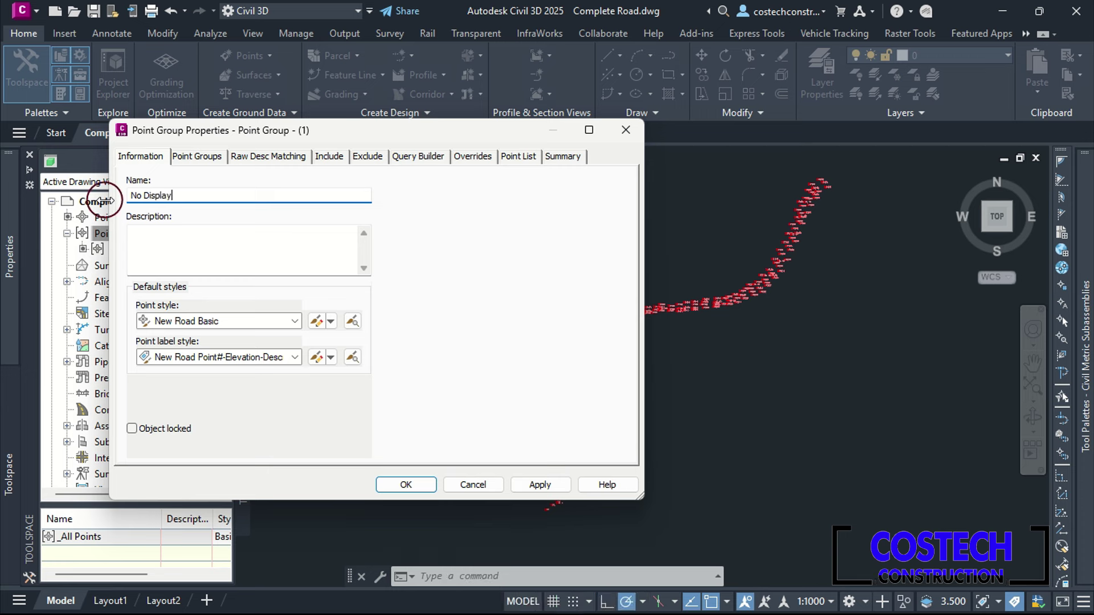
- Set both the point style and the point label style of the No Display group to <none>
left_click(294, 321)
scroll(268, 382, "up", 5)
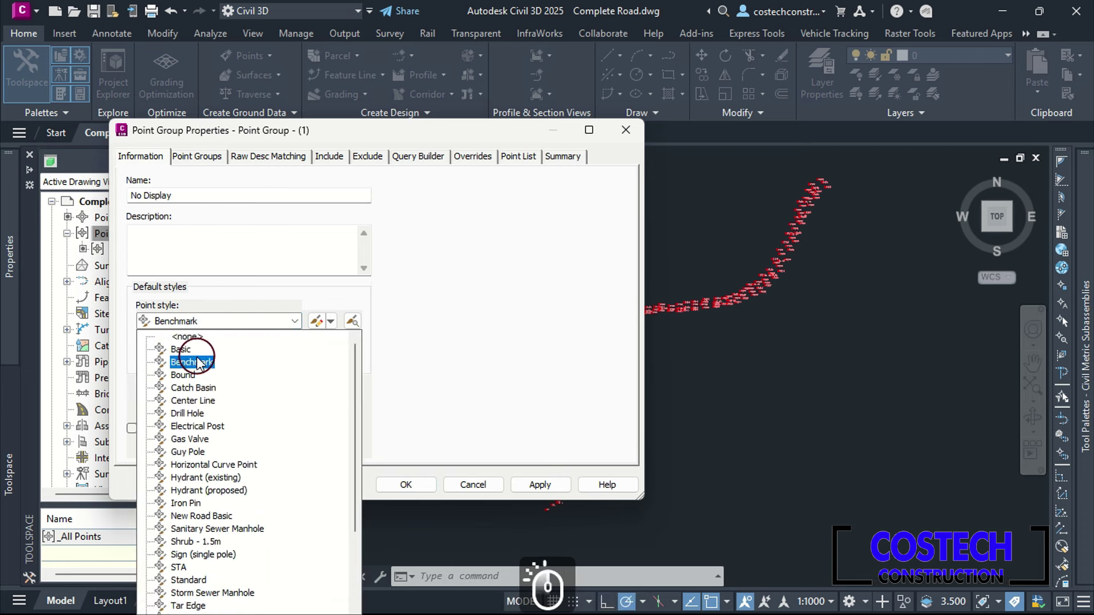
left_click(183, 337)
left_click(294, 357)
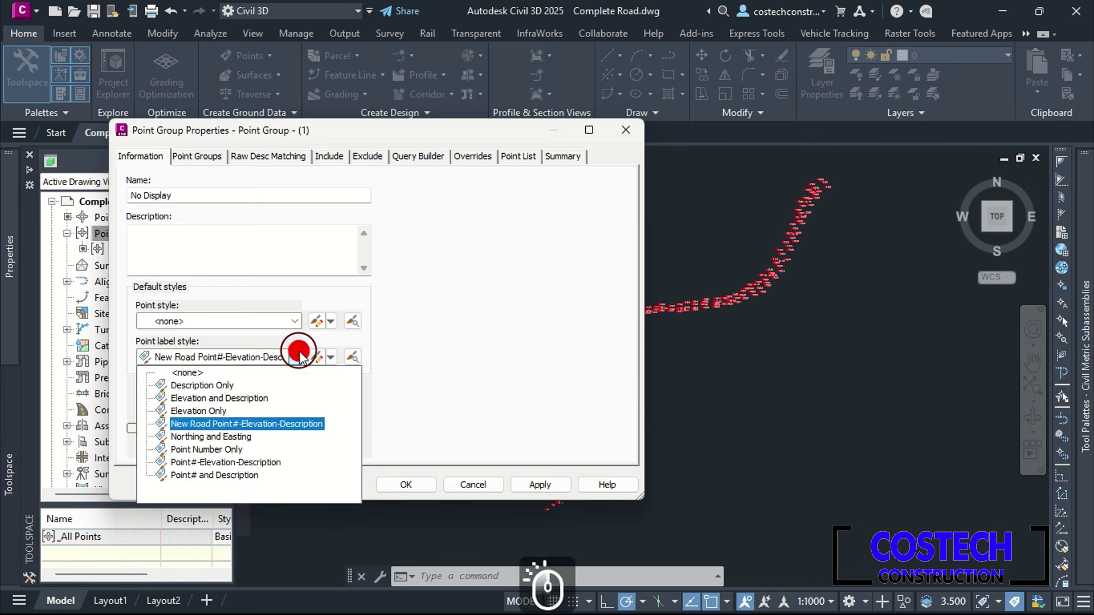
left_click(186, 370)
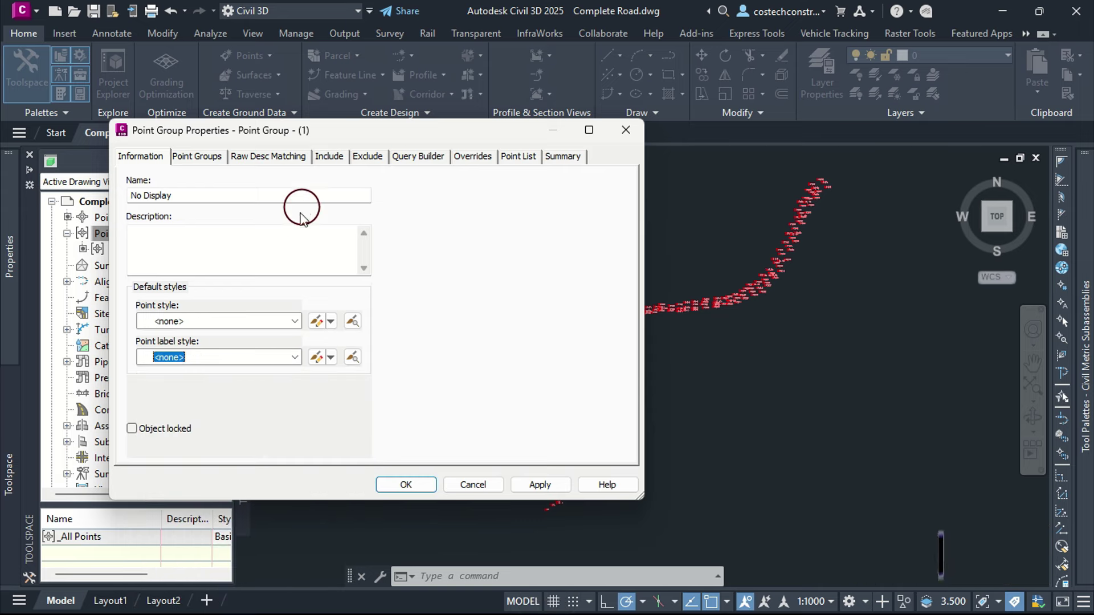
- Include all points in the No Display group and create the group
left_click(341, 151)
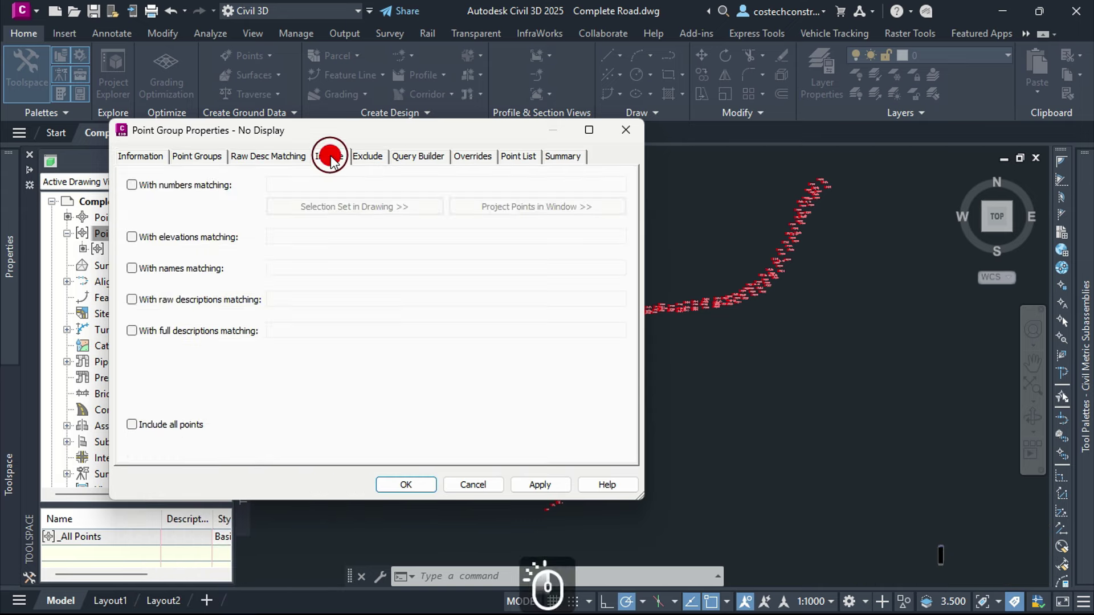
left_click(137, 424)
left_click(538, 484)
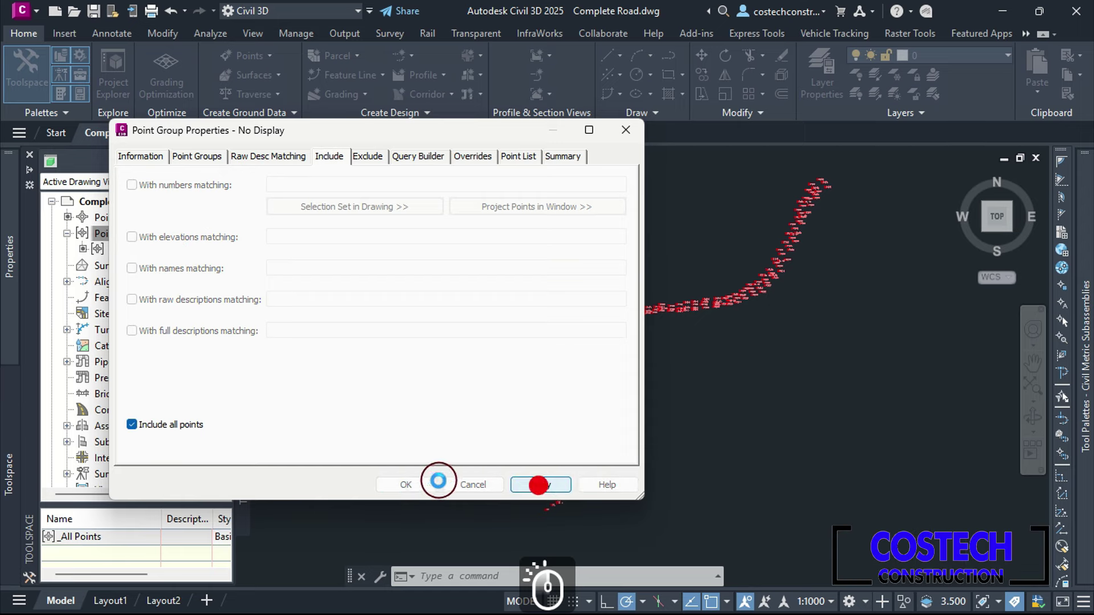
left_click(418, 487)
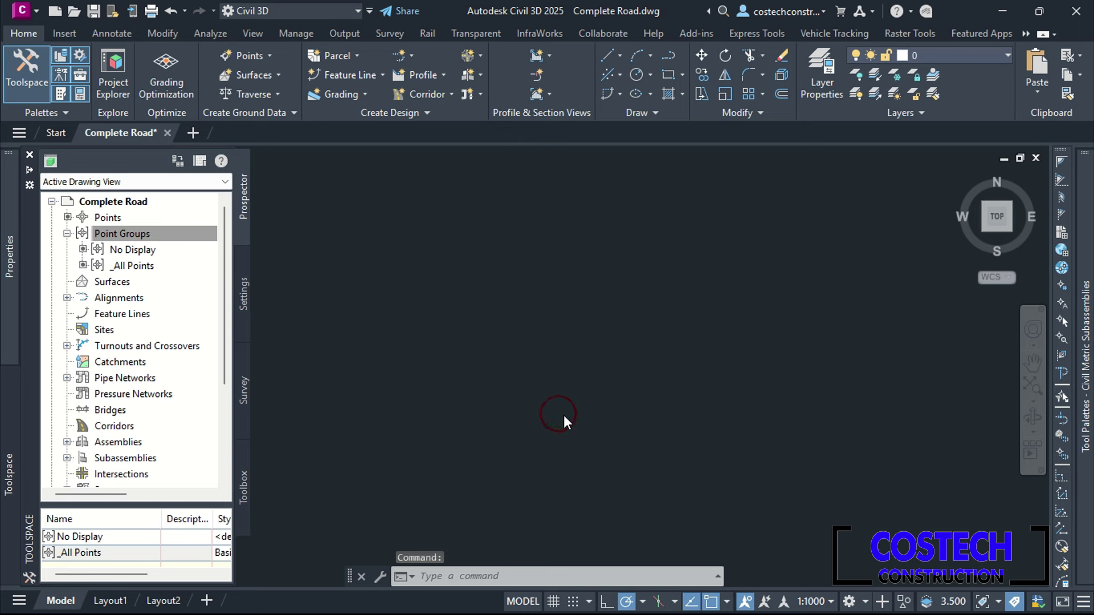
- Start another new point group and name it CL
right_click(130, 238)
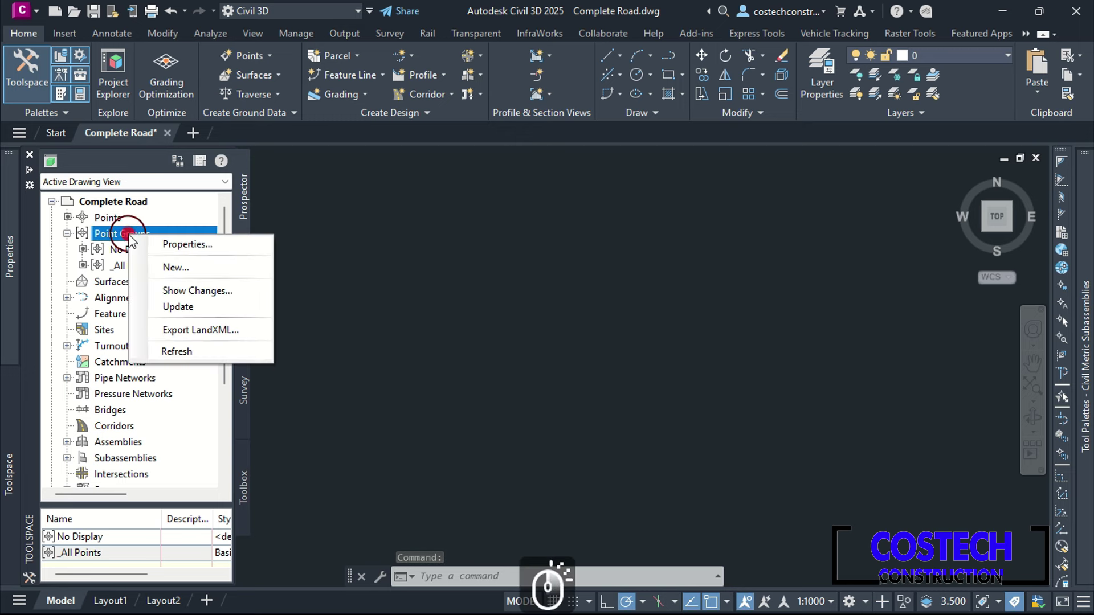
left_click(183, 267)
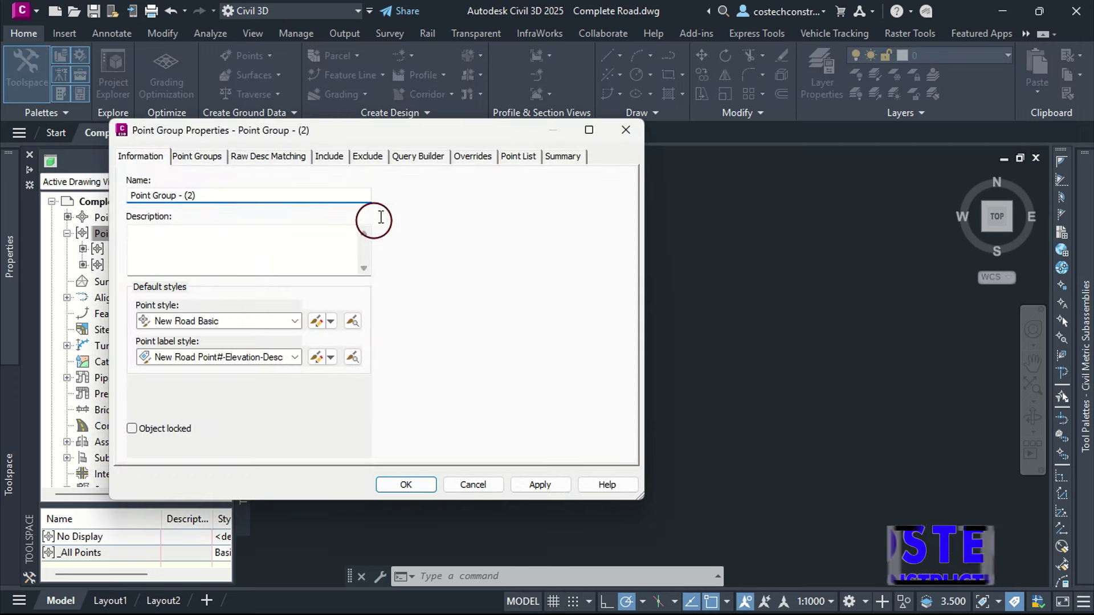
double_click(246, 193)
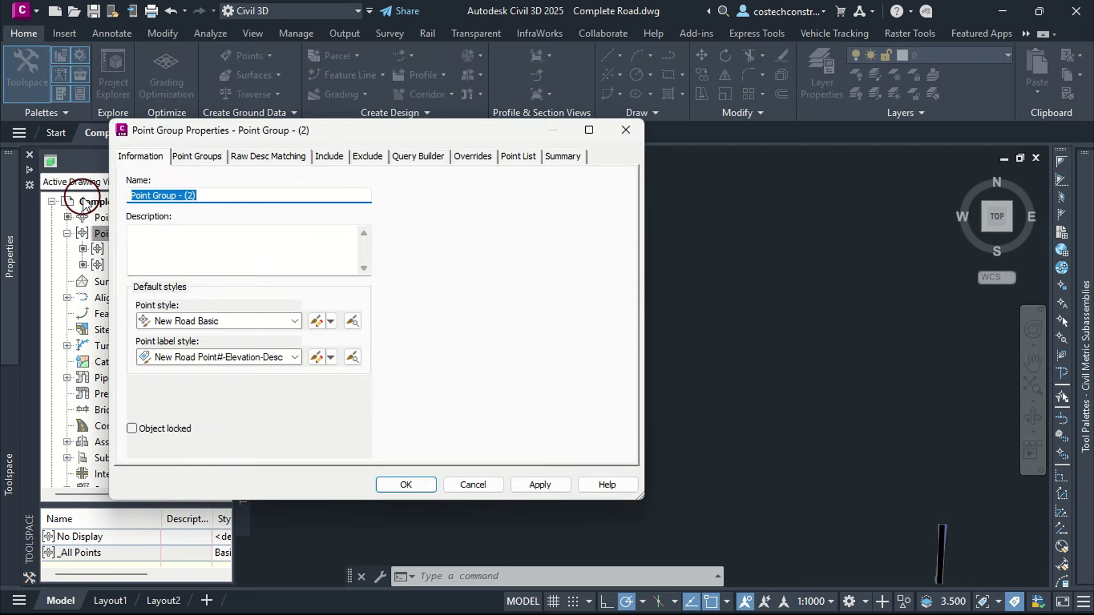
type("CL")
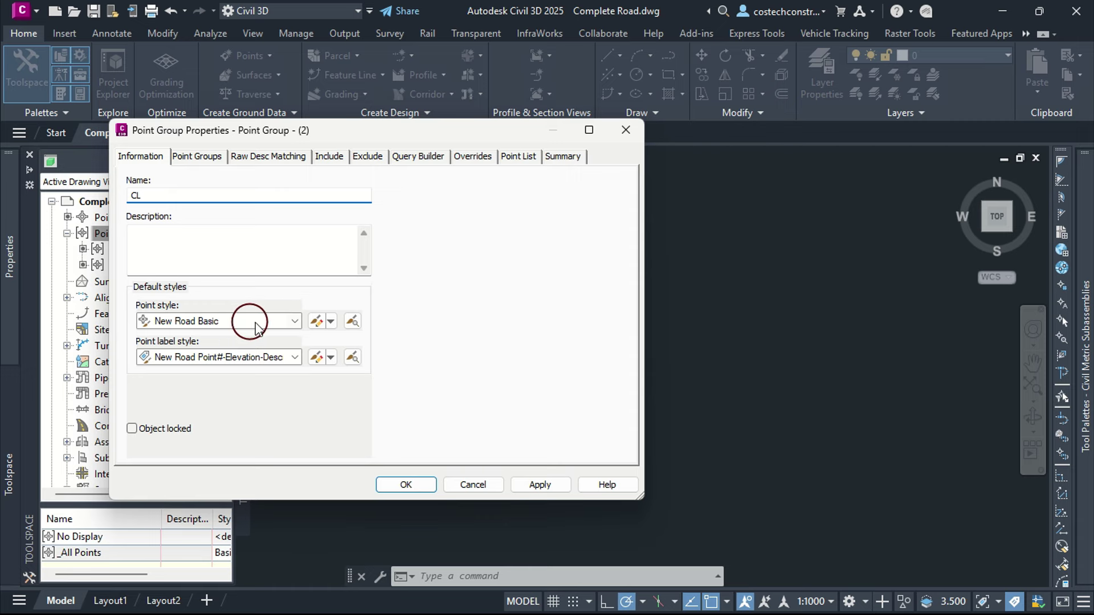
- Set the marker size of the CL group's New Road Basic point style to 2.5 m in absolute units
left_click(319, 321)
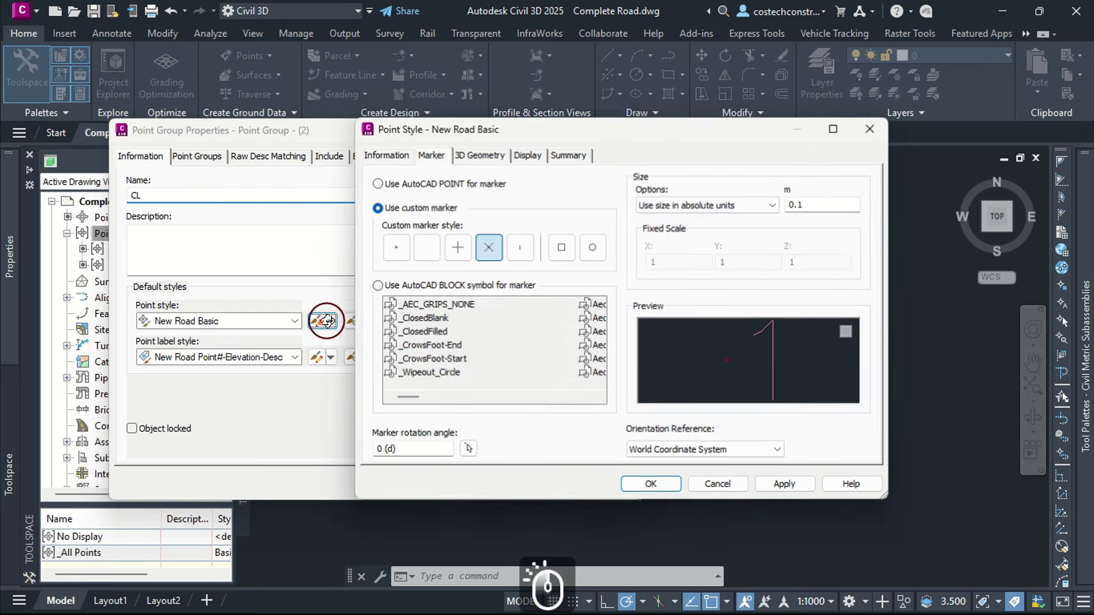
double_click(826, 204)
type("2.5")
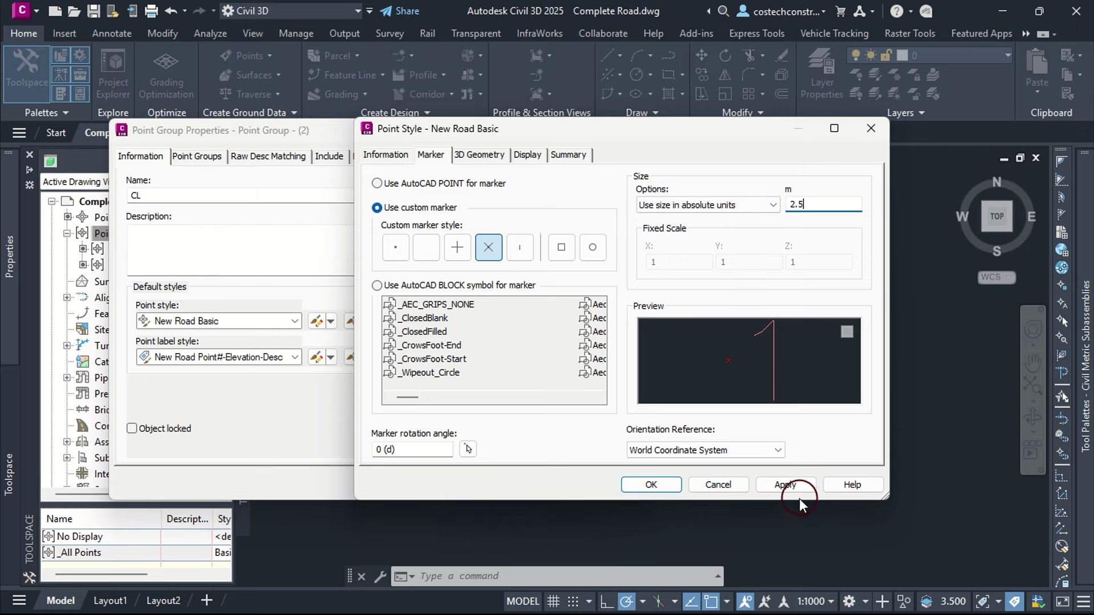
left_click(785, 483)
left_click(656, 484)
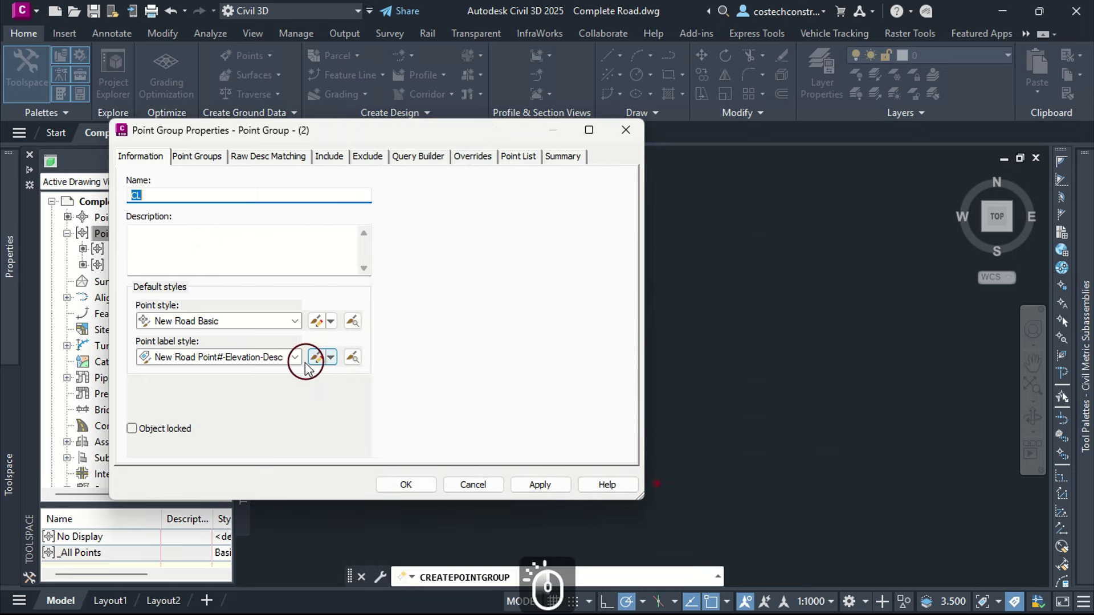
- Set the CL group's point label style to Description Only and include points with raw descriptions matching CL*
left_click(287, 354)
left_click(204, 385)
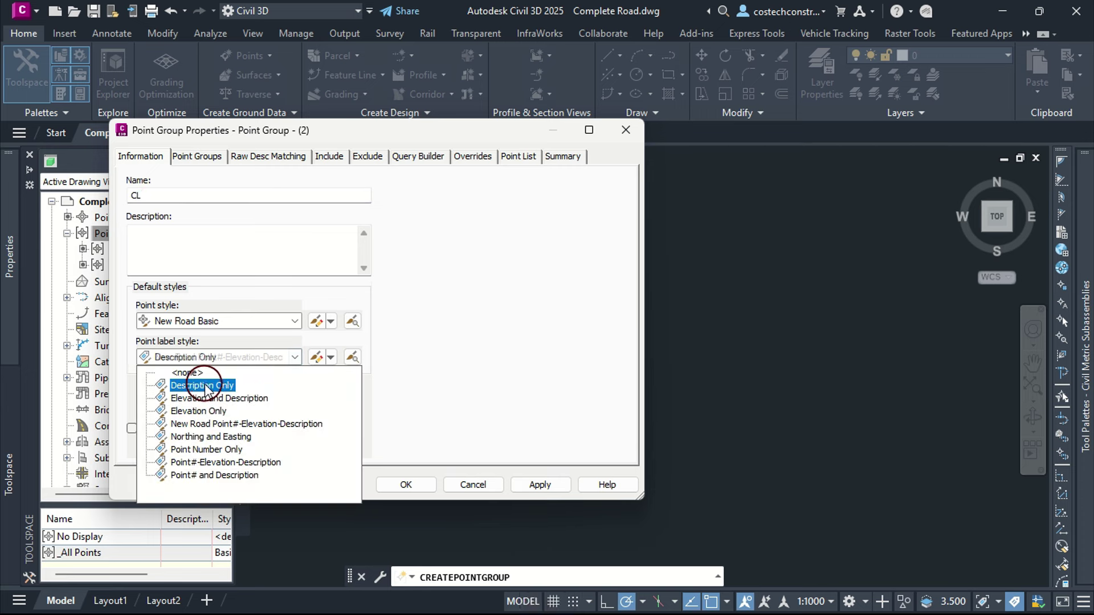
left_click(327, 163)
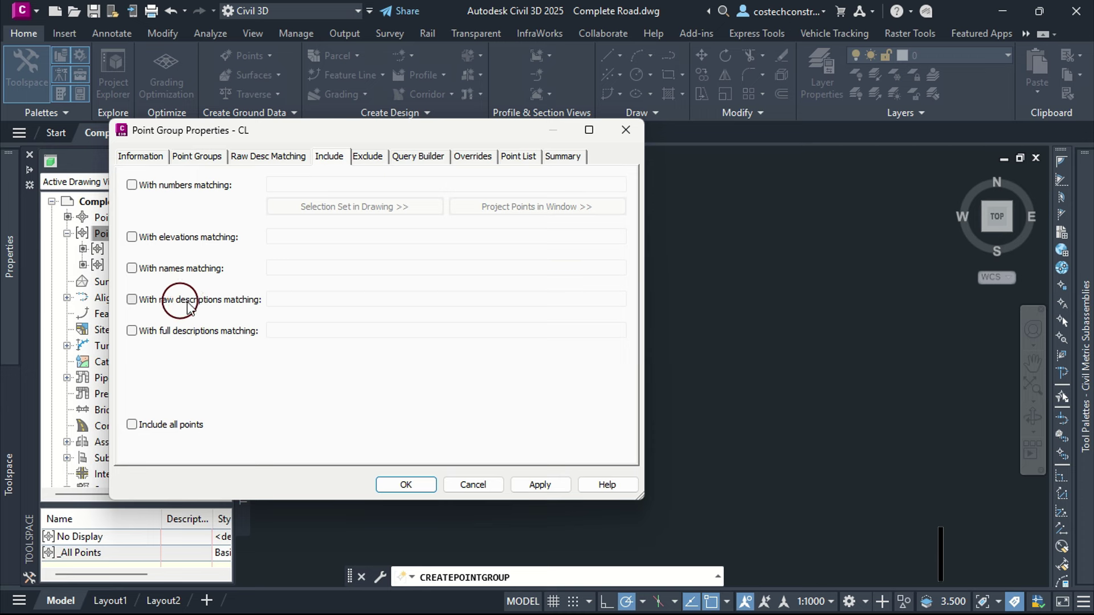
left_click(131, 300)
left_click(332, 296)
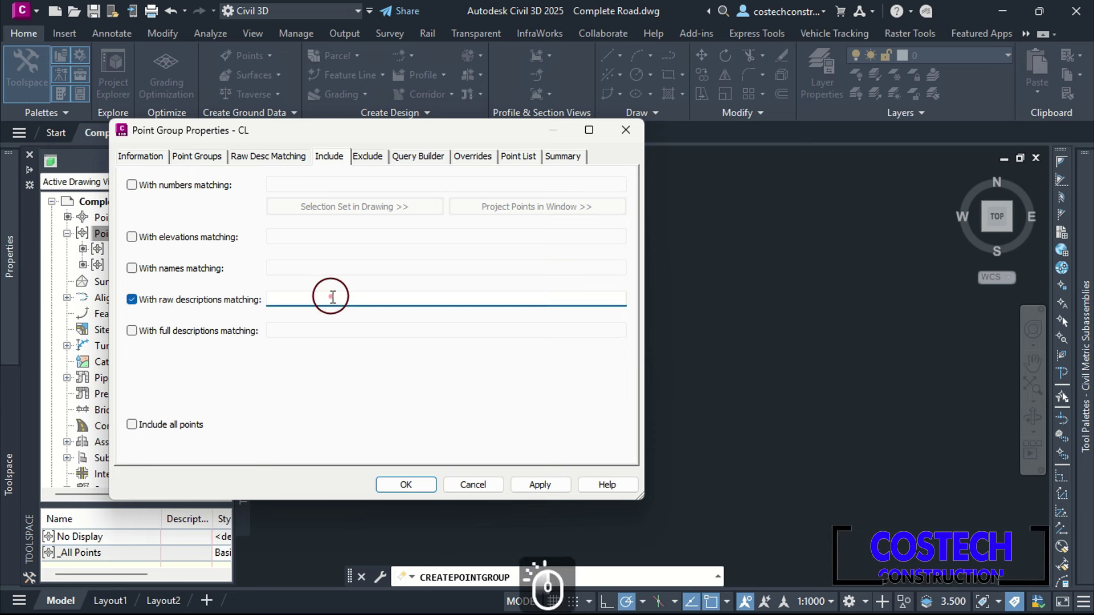
type("CL*")
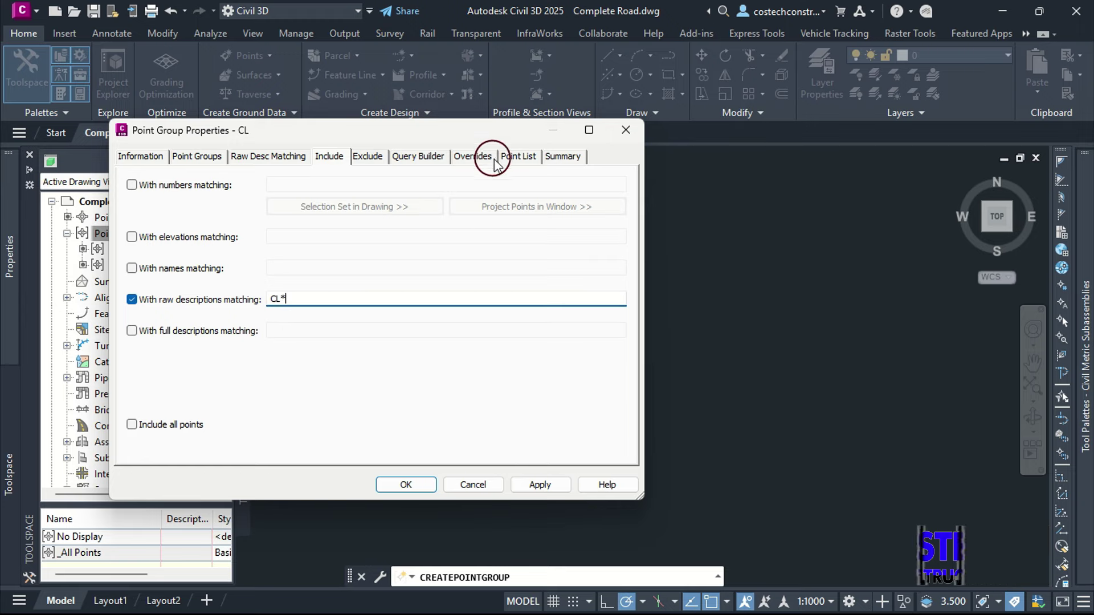
- Review the point list of the CL group and create the group
left_click(518, 156)
scroll(415, 258, "down", 11)
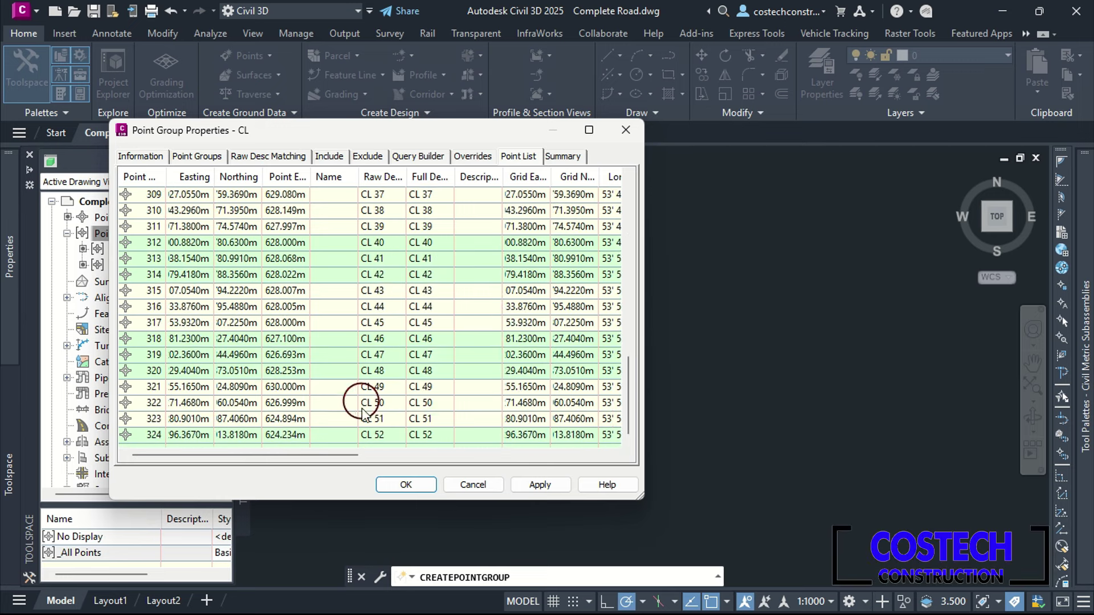
left_click(535, 484)
left_click(393, 484)
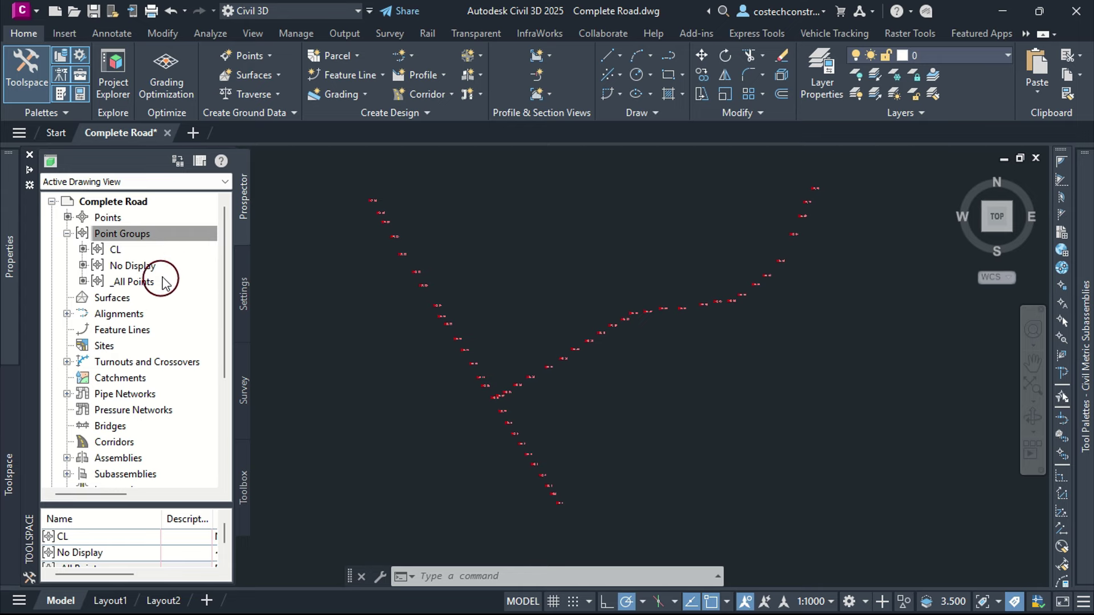
- Move the No Display group below _All Points in the point group display order and apply the change
right_click(142, 241)
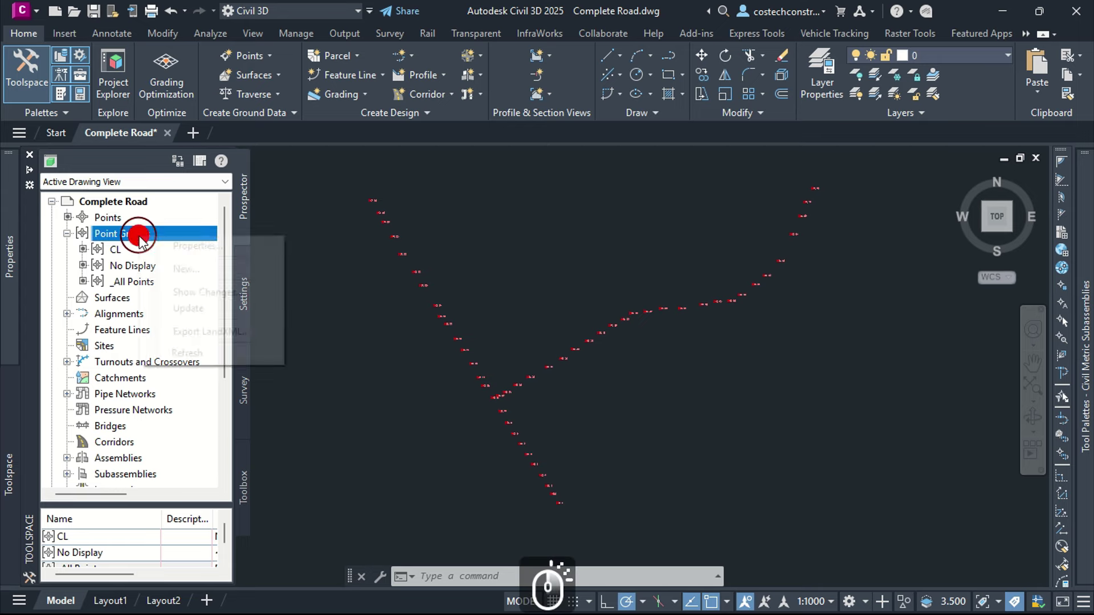
left_click(182, 245)
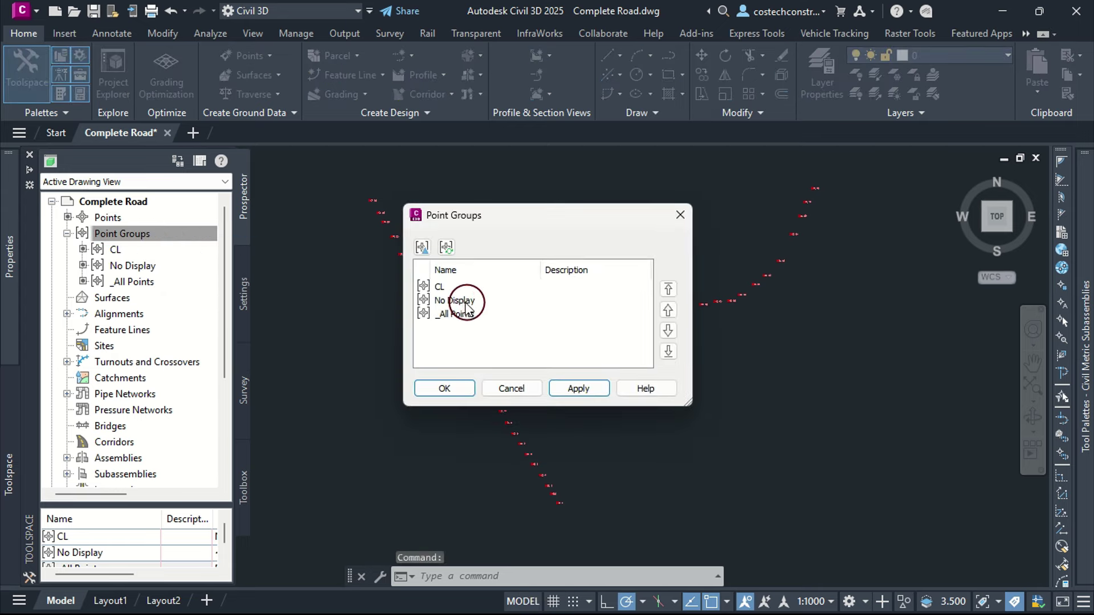
left_click(458, 301)
left_click(670, 329)
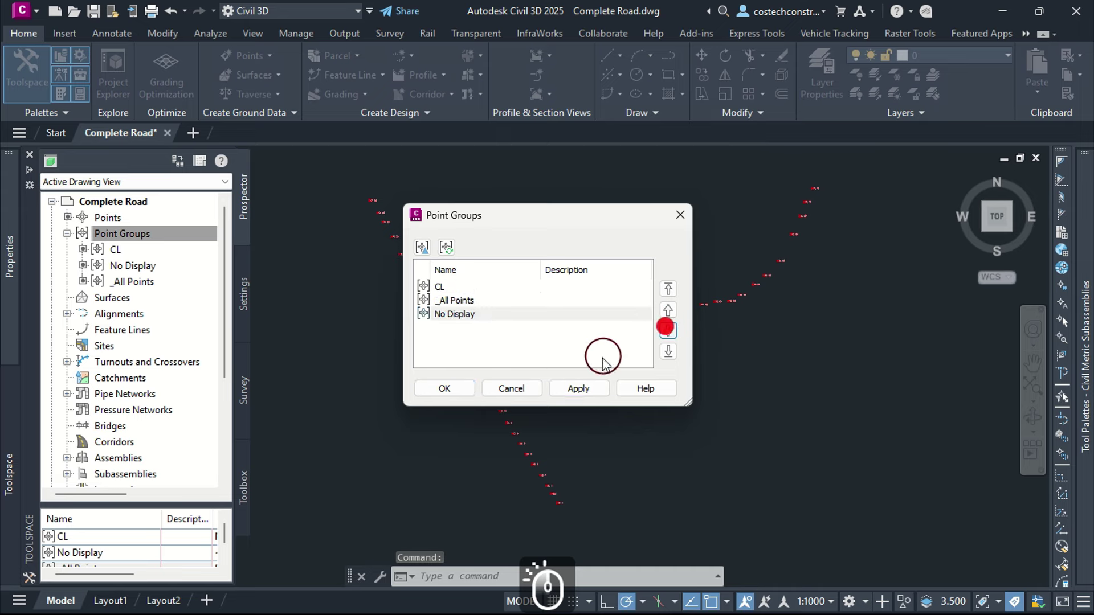
left_click(557, 392)
left_click(447, 390)
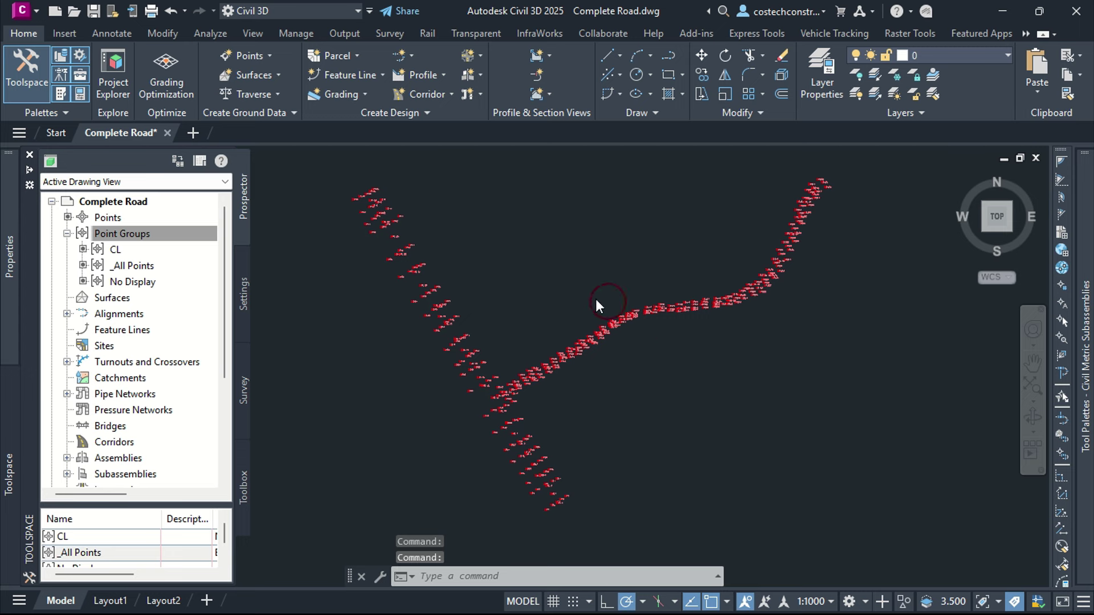
left_click(546, 269)
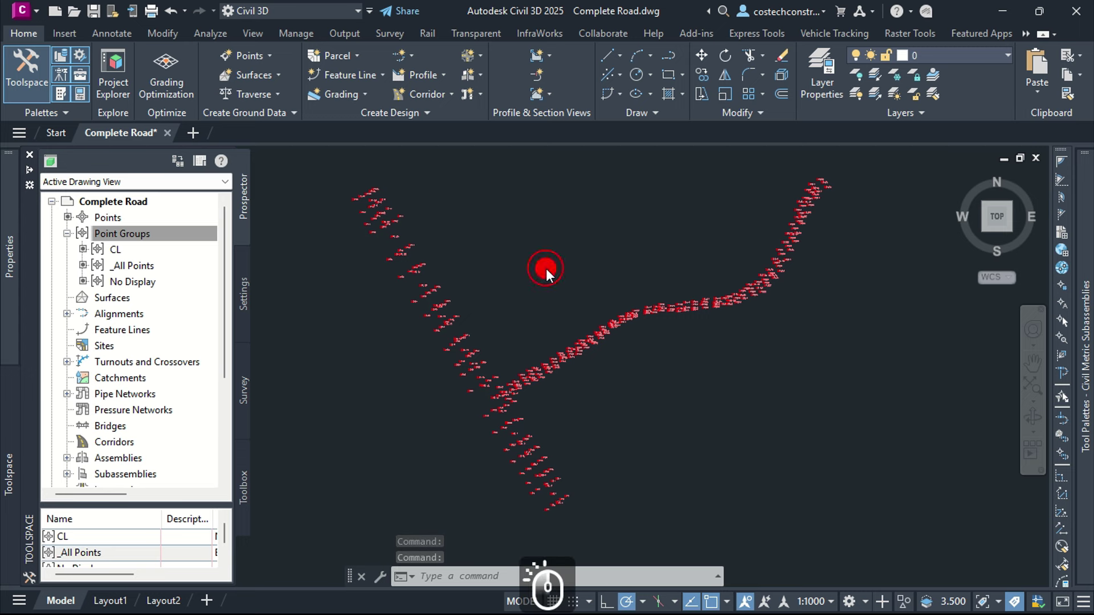
left_click(441, 220)
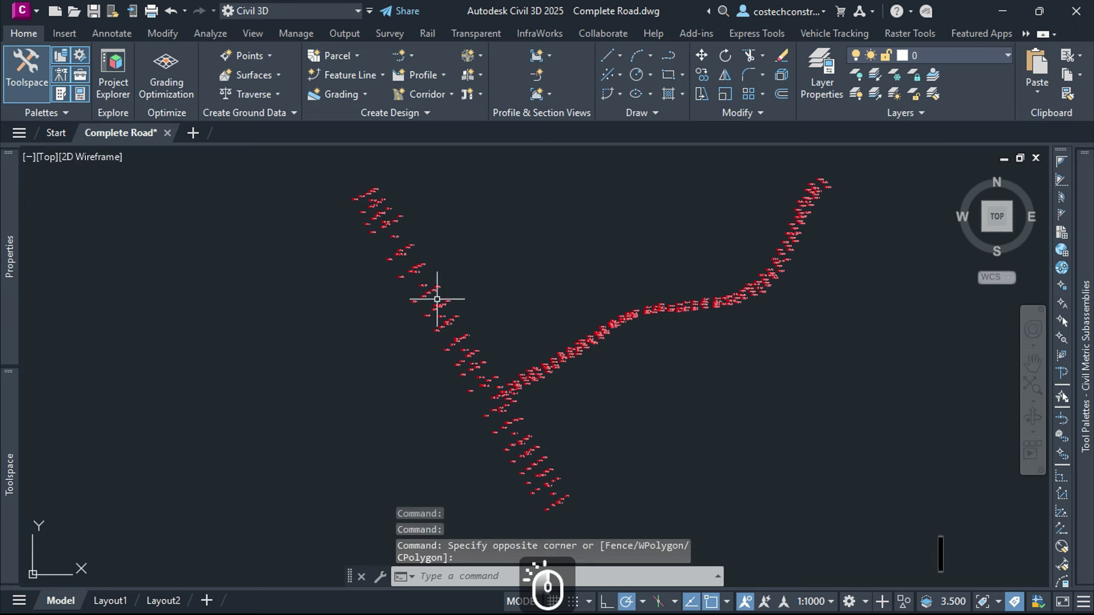
- Review the design steps text in the drawing and return to the survey points
scroll(486, 415, "up", 5)
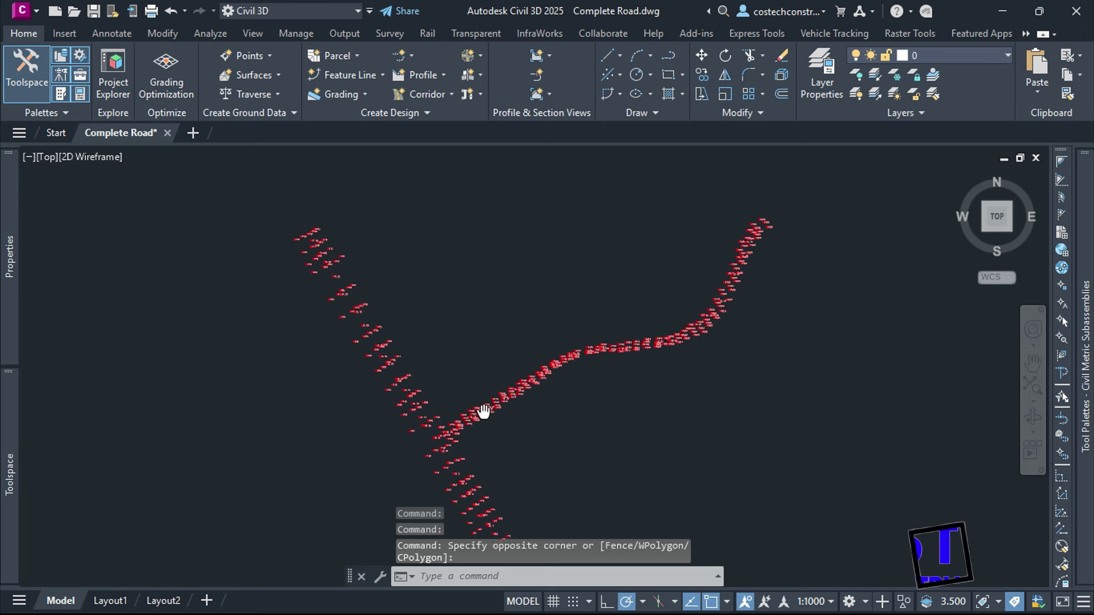
scroll(486, 414, "down", 2)
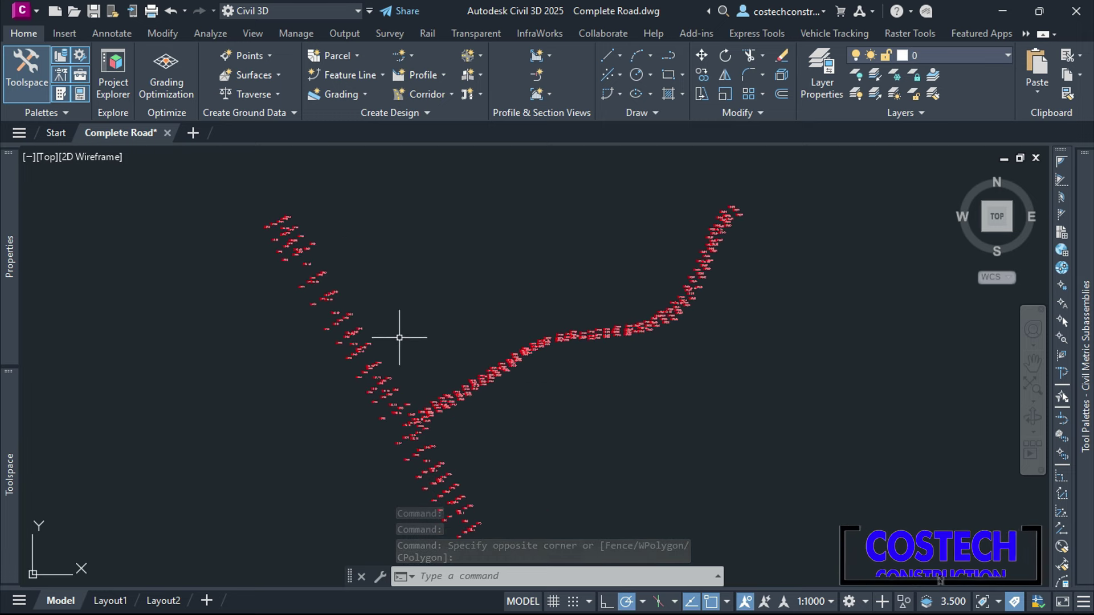
scroll(570, 393, "down", 6)
scroll(399, 415, "up", 4)
scroll(533, 390, "up", 6)
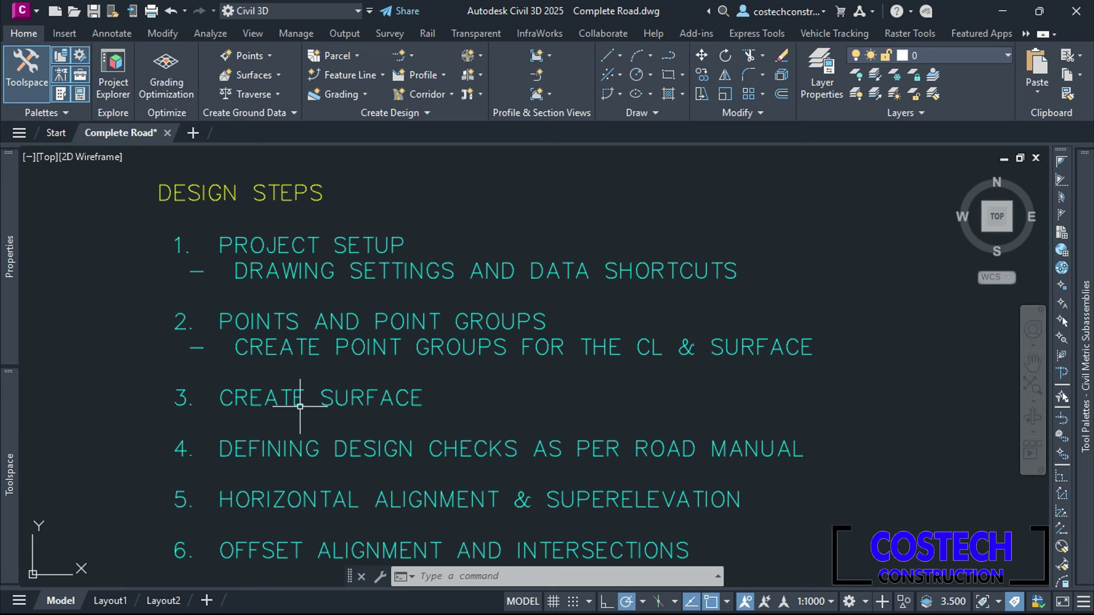
scroll(194, 390, "down", 8)
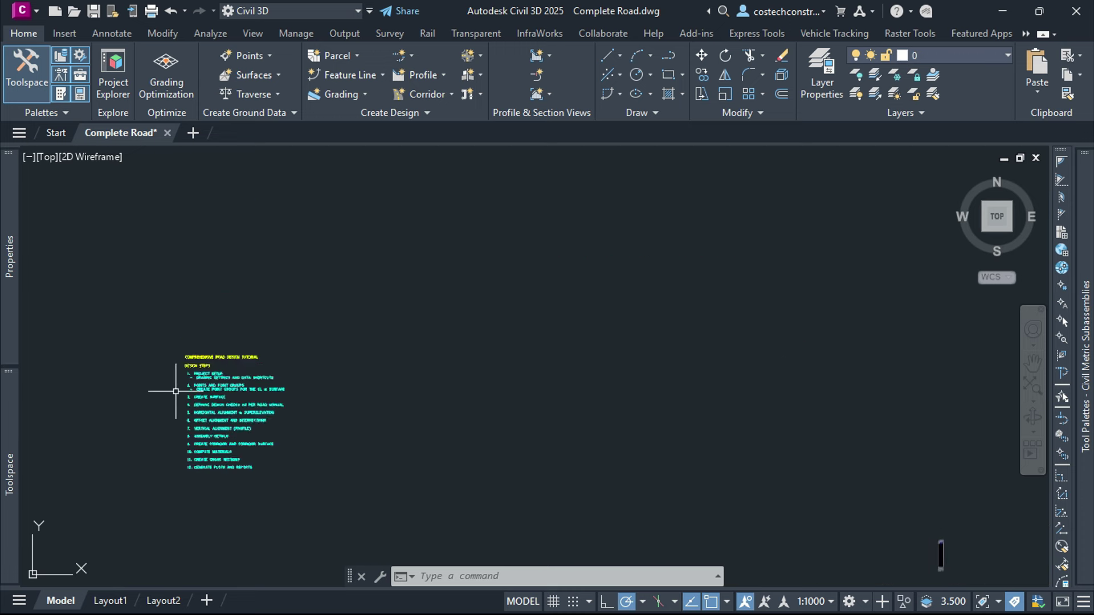
scroll(495, 383, "up", 6)
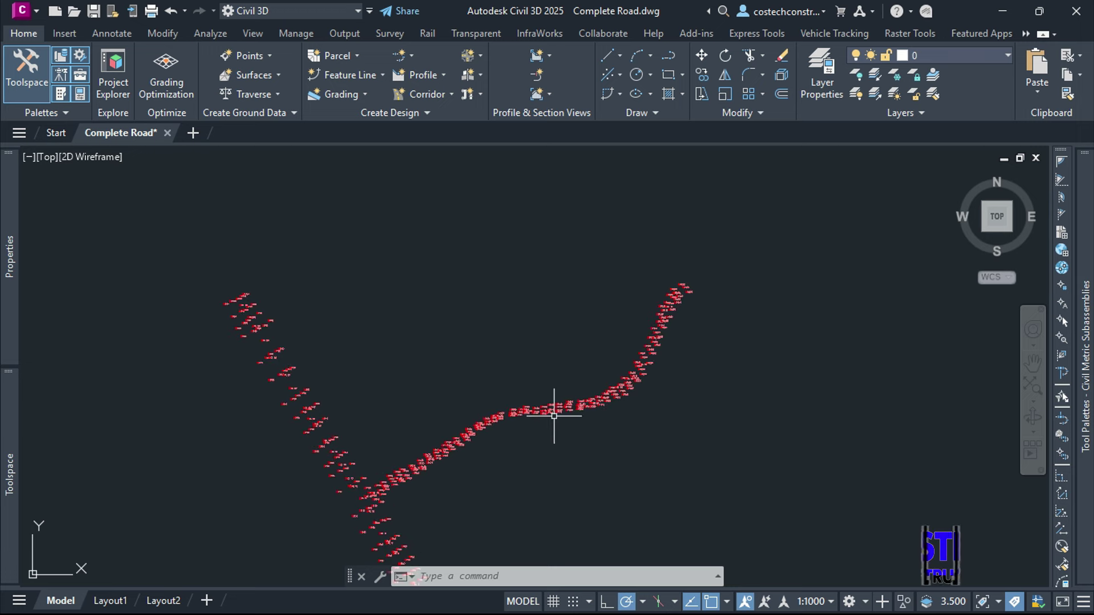
mouse_move(424, 388)
middle_mouse_down()
mouse_move(530, 337)
mouse_move(544, 312)
middle_mouse_up()
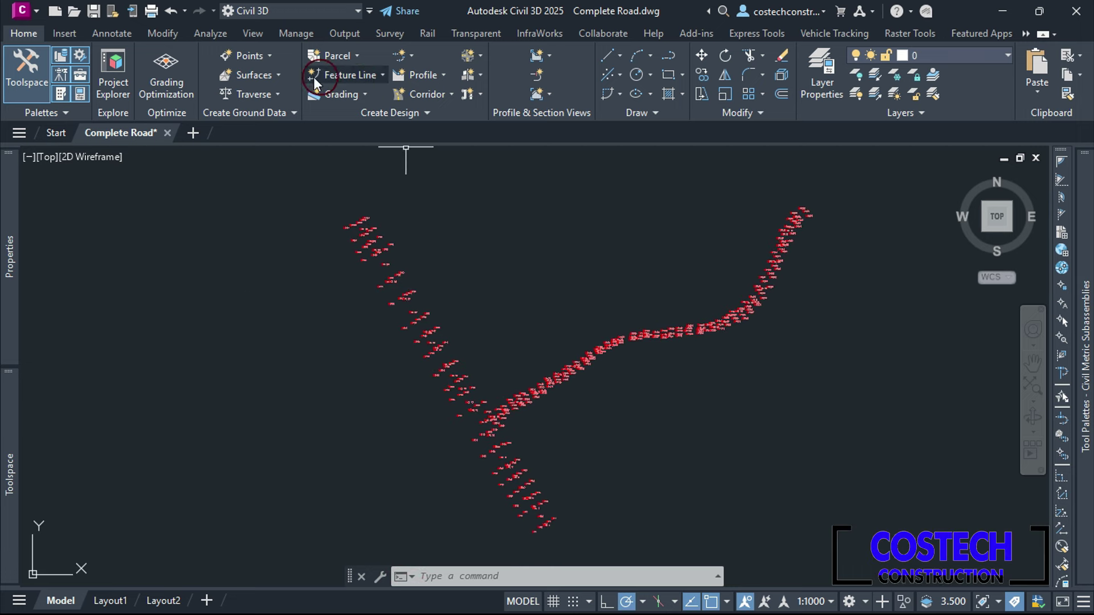
- Create a TIN surface named EG Surface
left_click(268, 75)
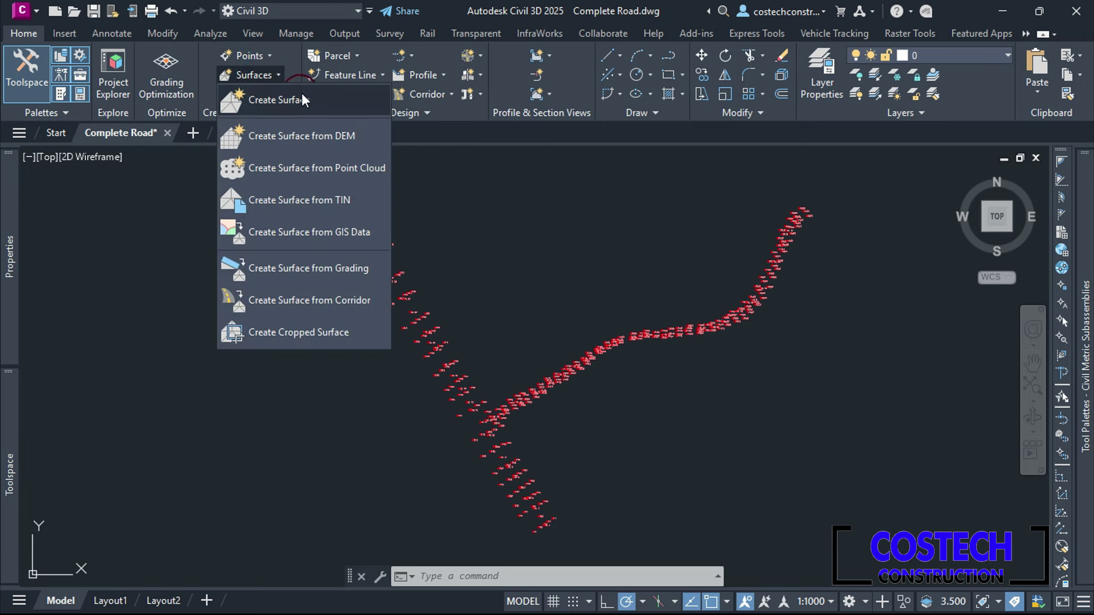
left_click(299, 102)
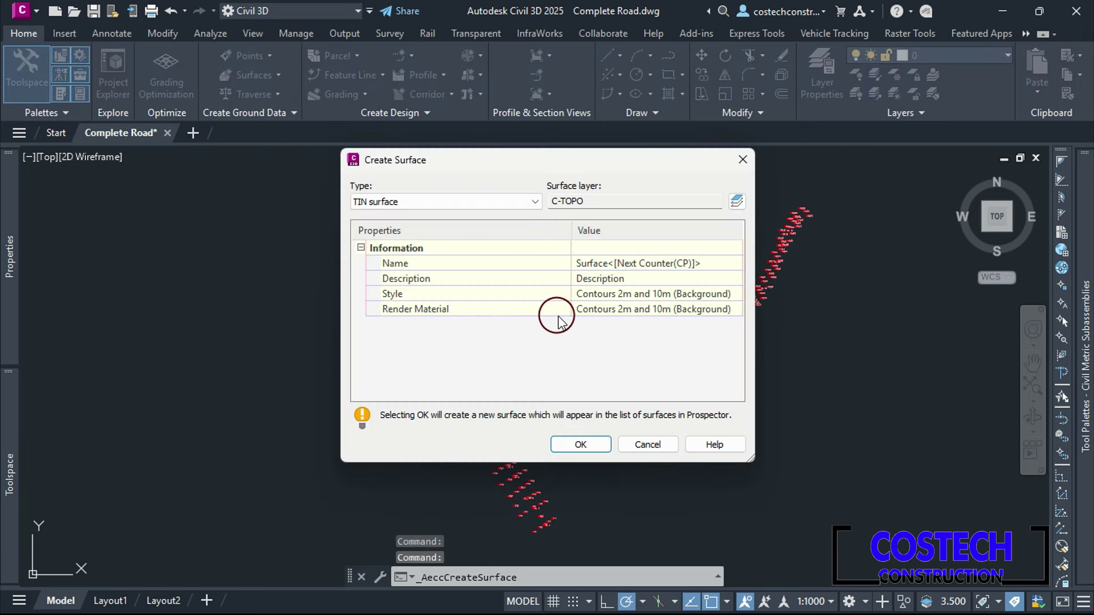
left_click(713, 268)
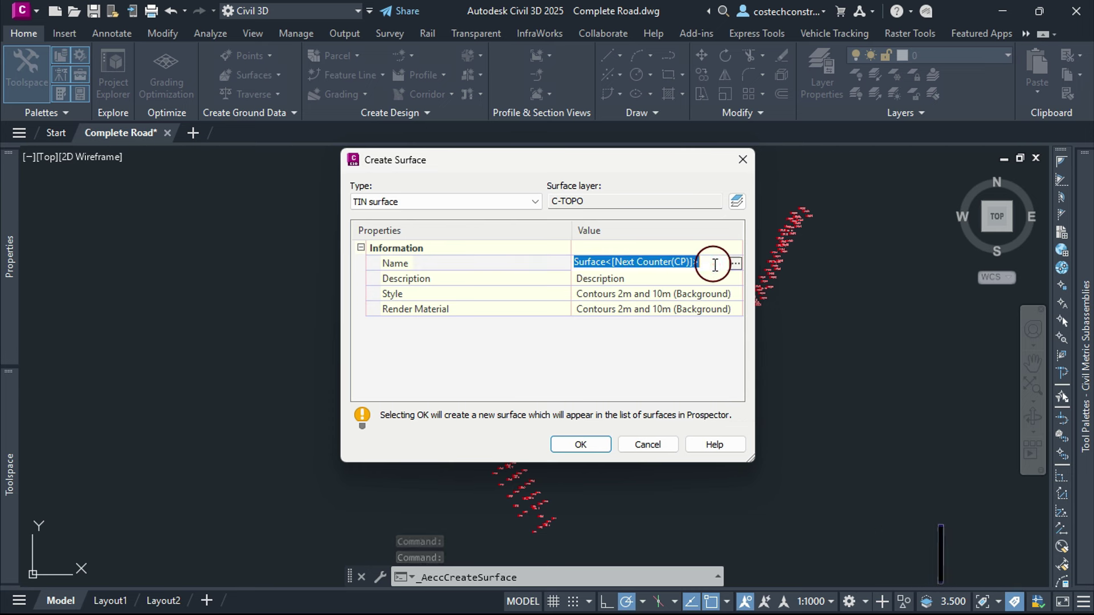
type("EG Surface")
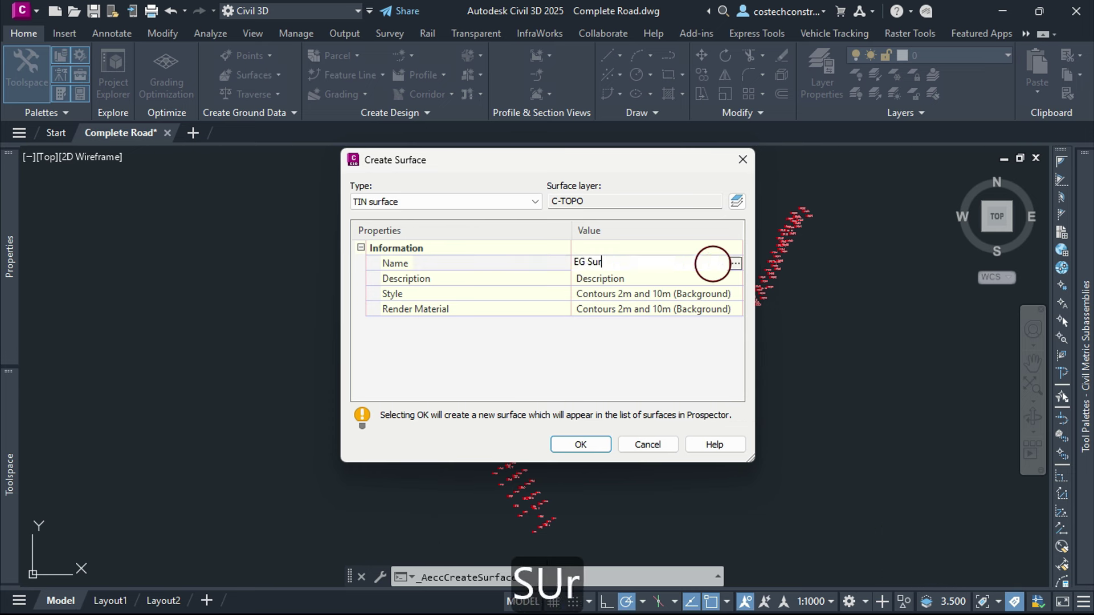
left_click(591, 444)
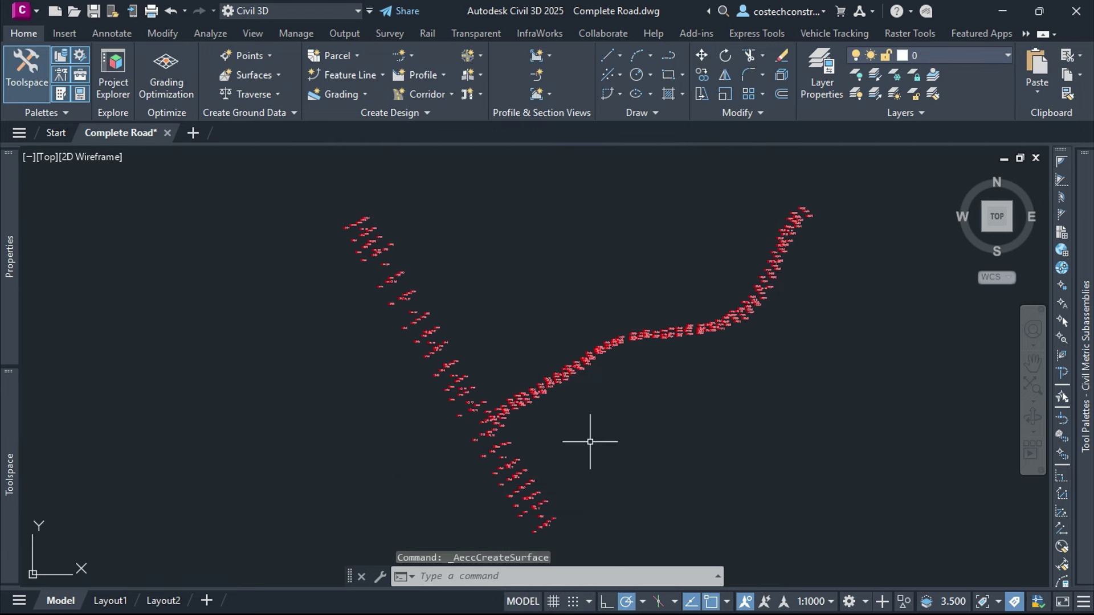
- Add the _All Points point group to the definition of EG Surface
left_click(11, 459)
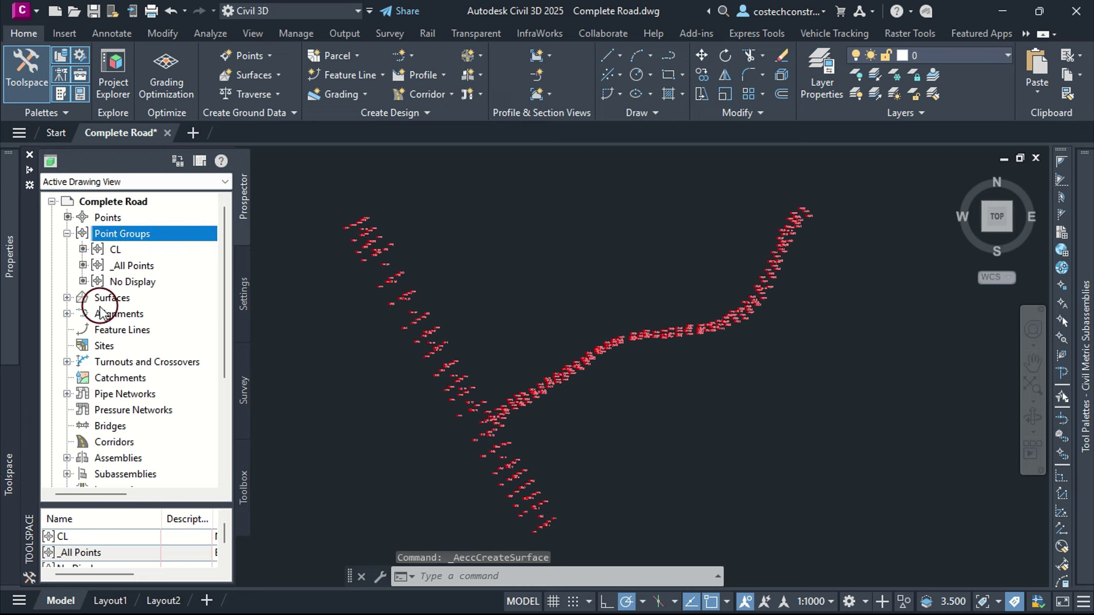
left_click(67, 298)
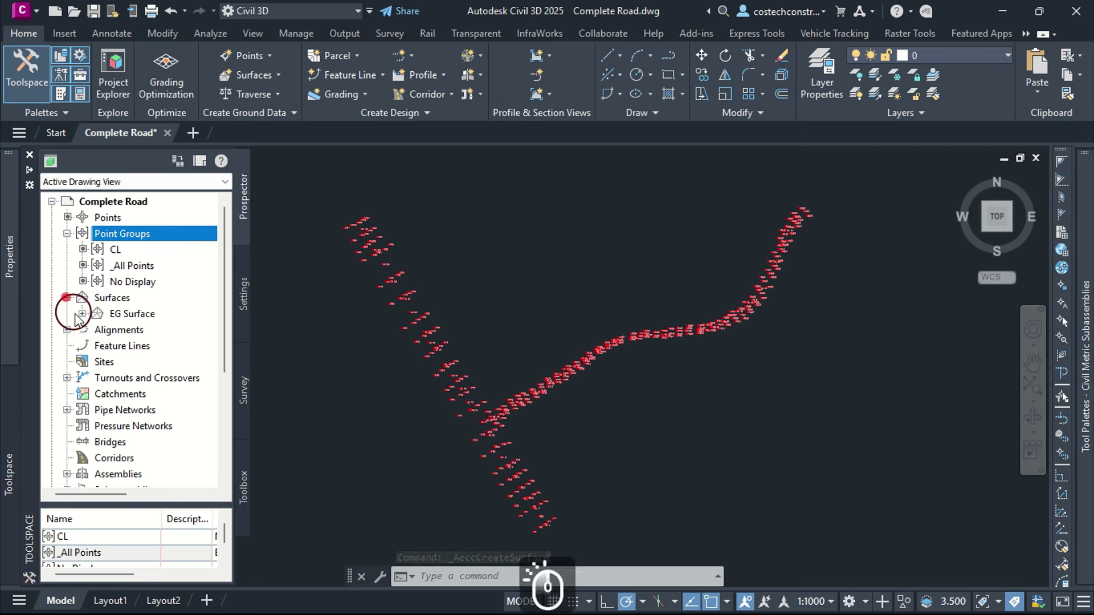
left_click(83, 314)
left_click(97, 361)
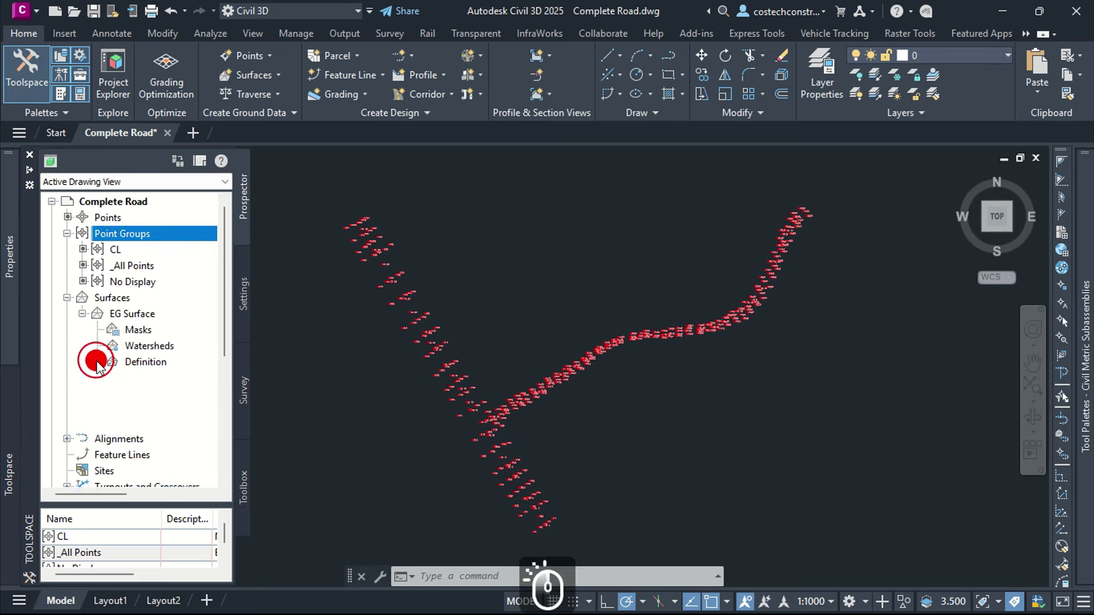
left_click(152, 447)
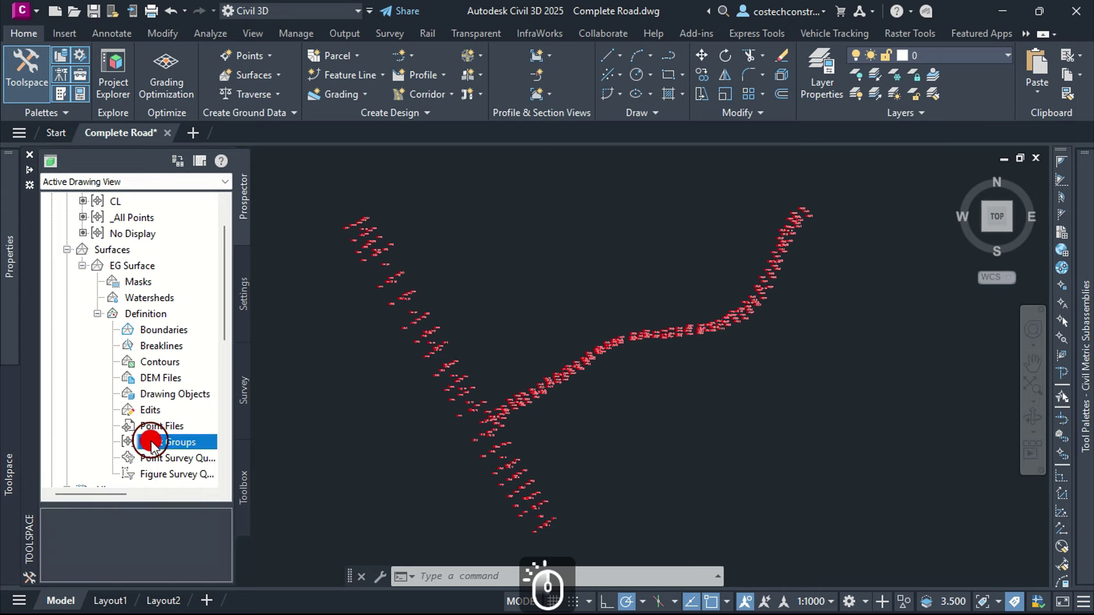
right_click(158, 441)
left_click(201, 448)
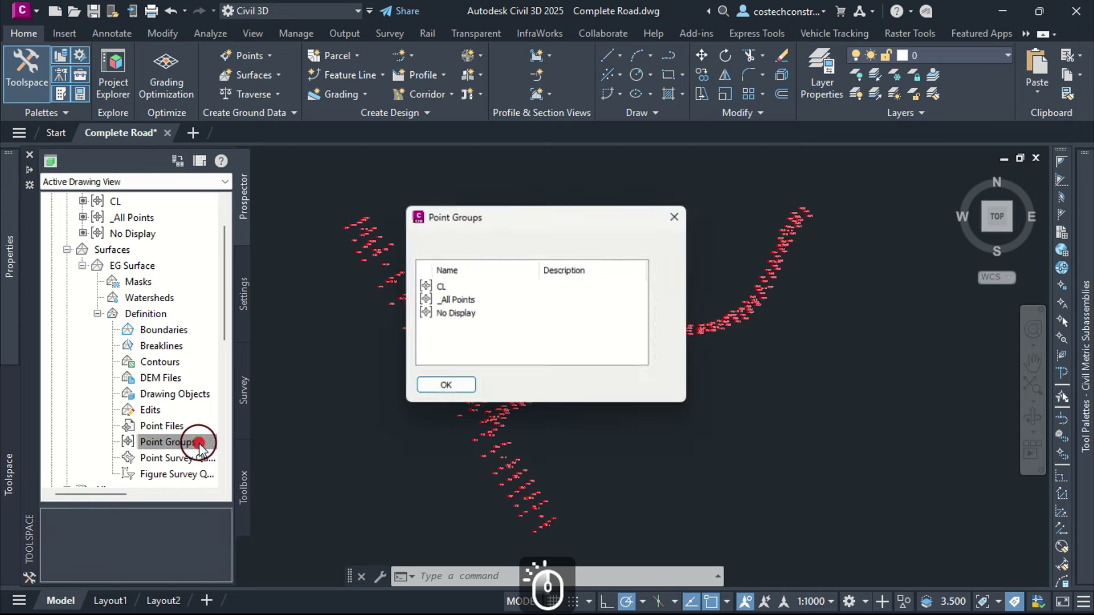
left_click(463, 301)
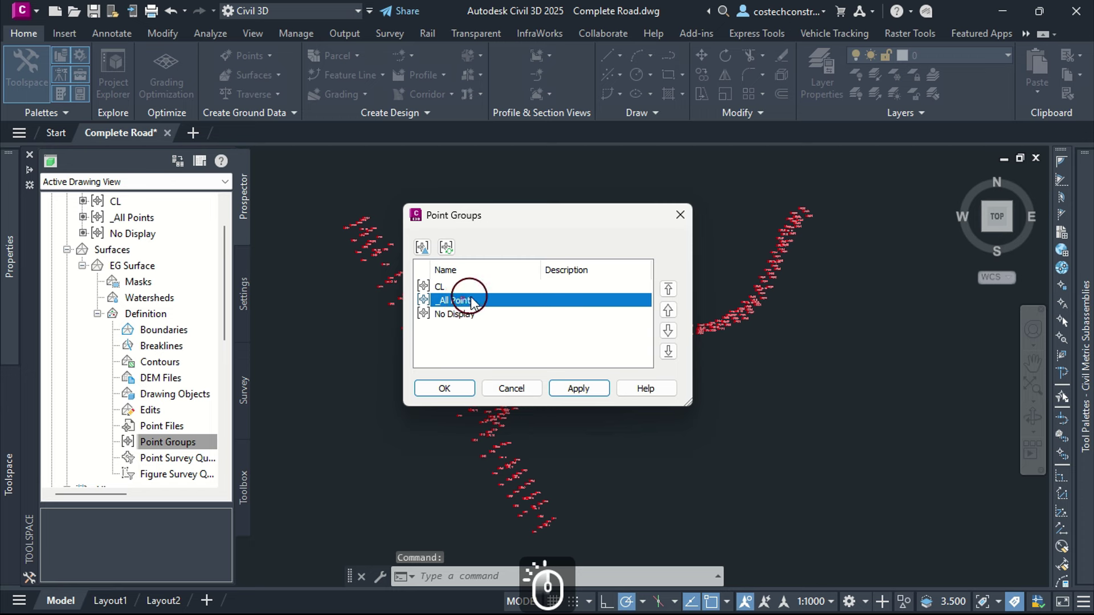
left_click(590, 389)
left_click(455, 390)
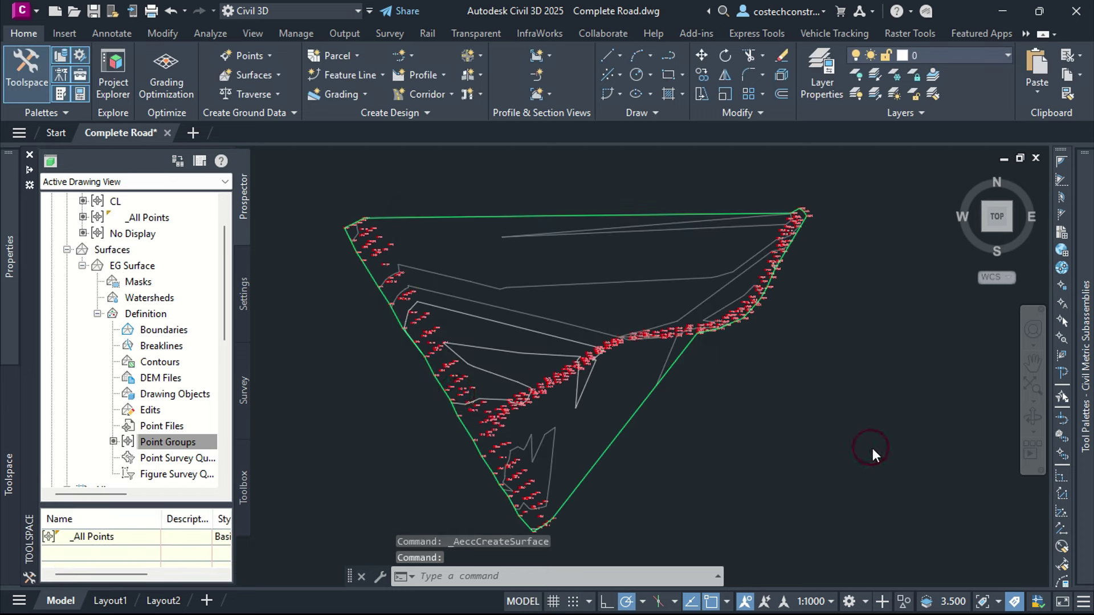
left_click(790, 442)
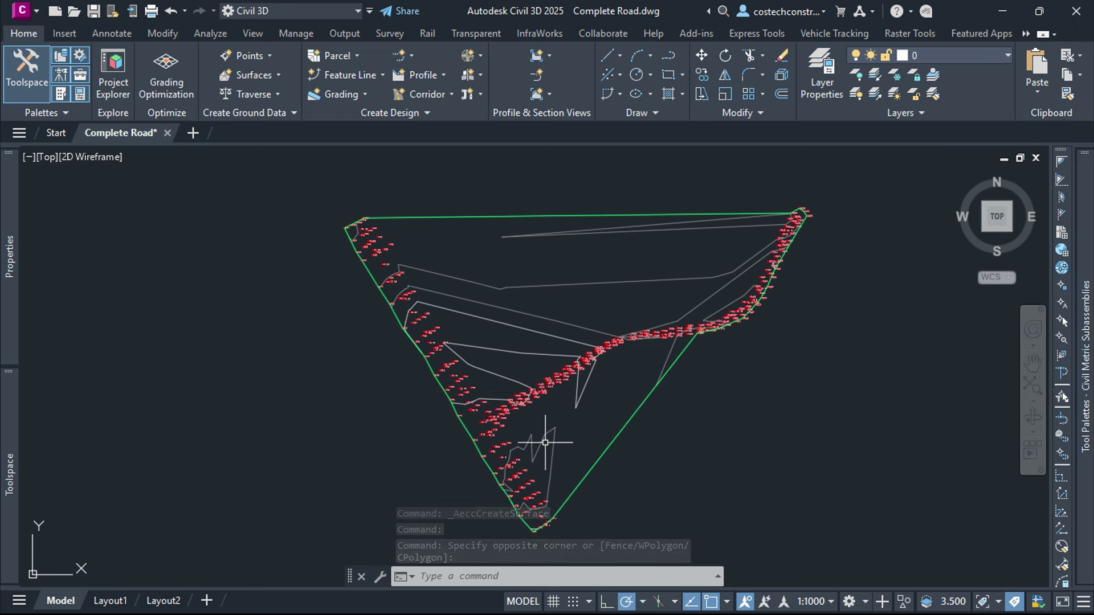
scroll(489, 372, "down", 2)
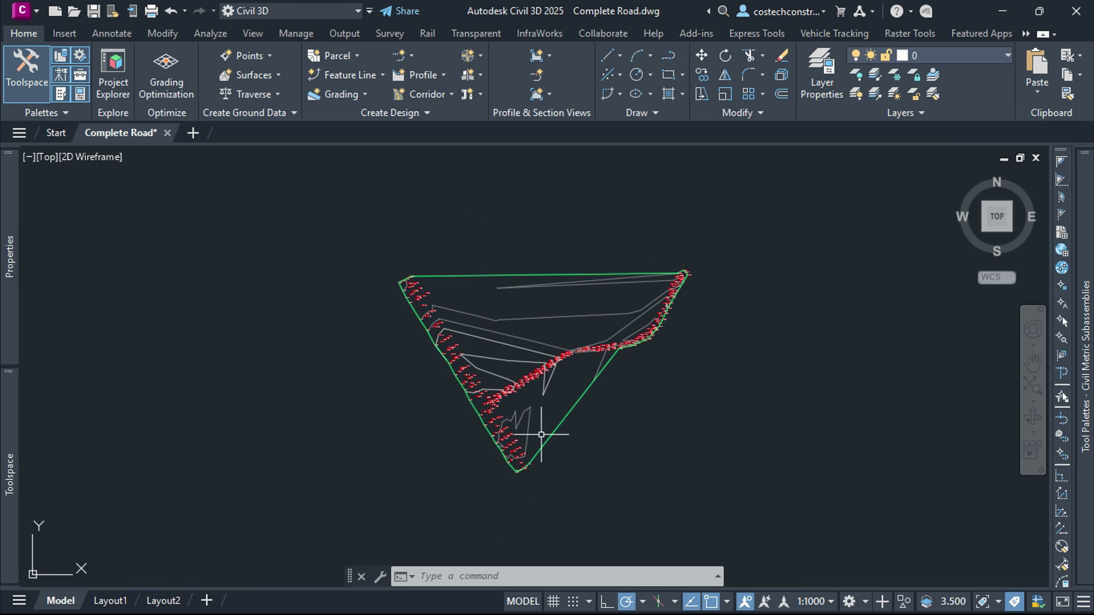
scroll(518, 464, "up", 4)
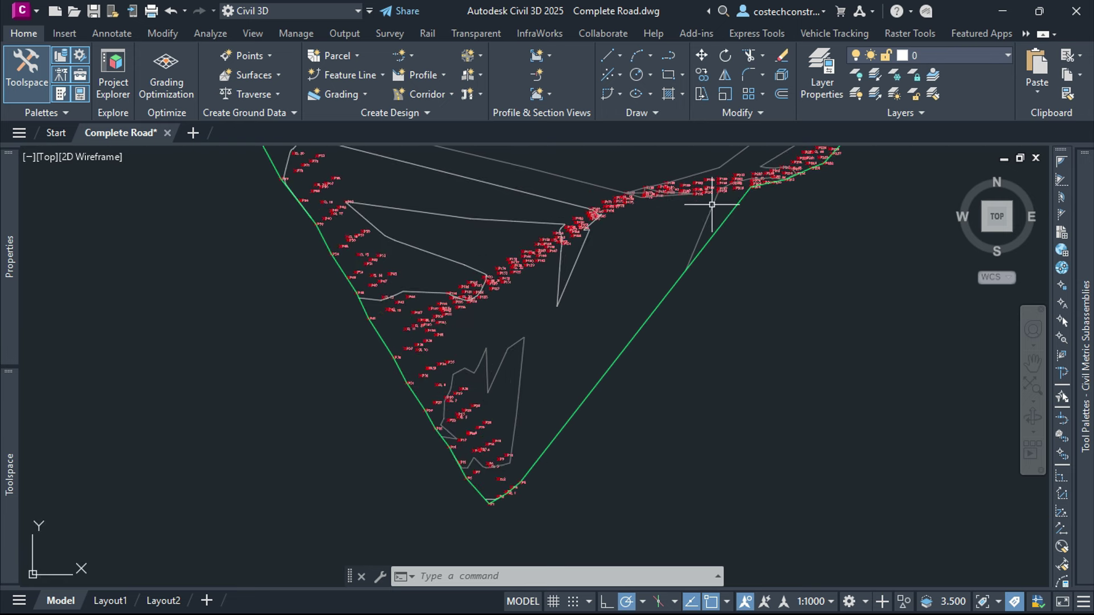
scroll(498, 367, "down", 2)
middle_click_drag(498, 367, 524, 476)
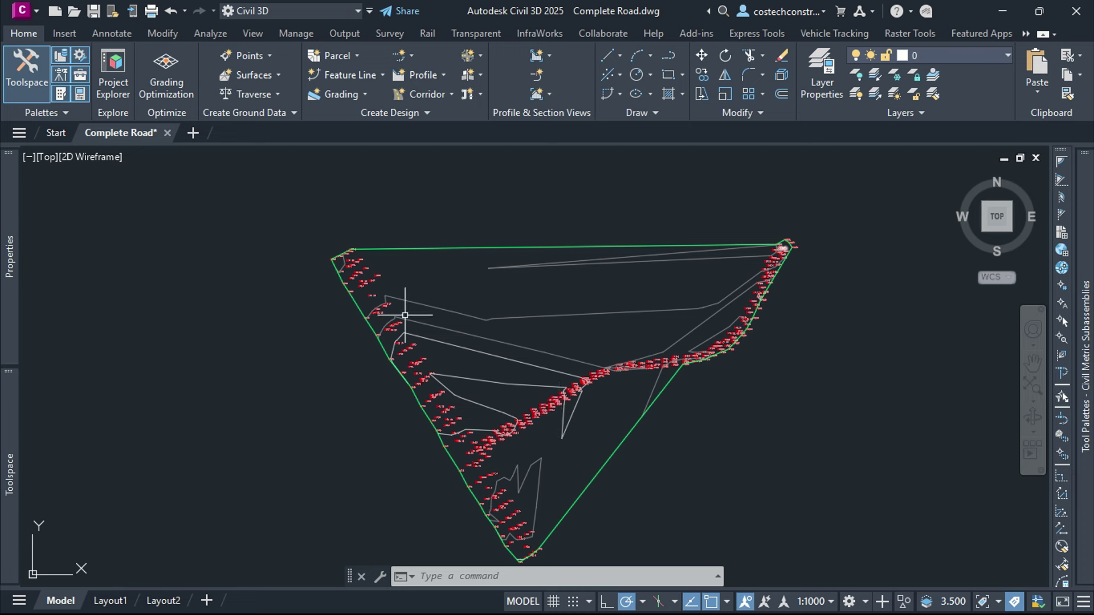
left_click(506, 247)
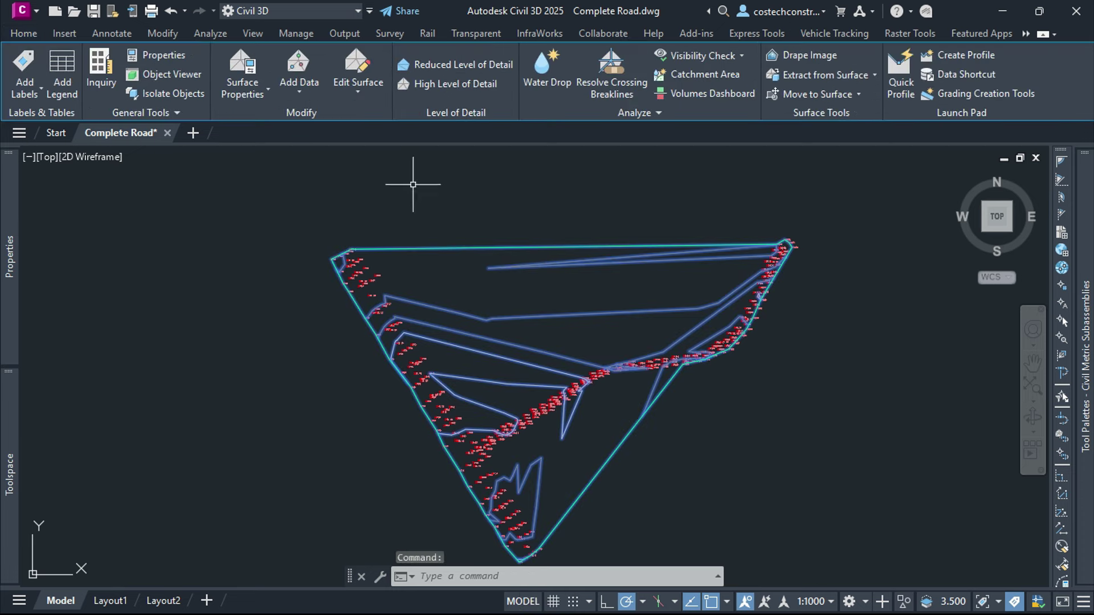
left_click(358, 89)
left_click(363, 145)
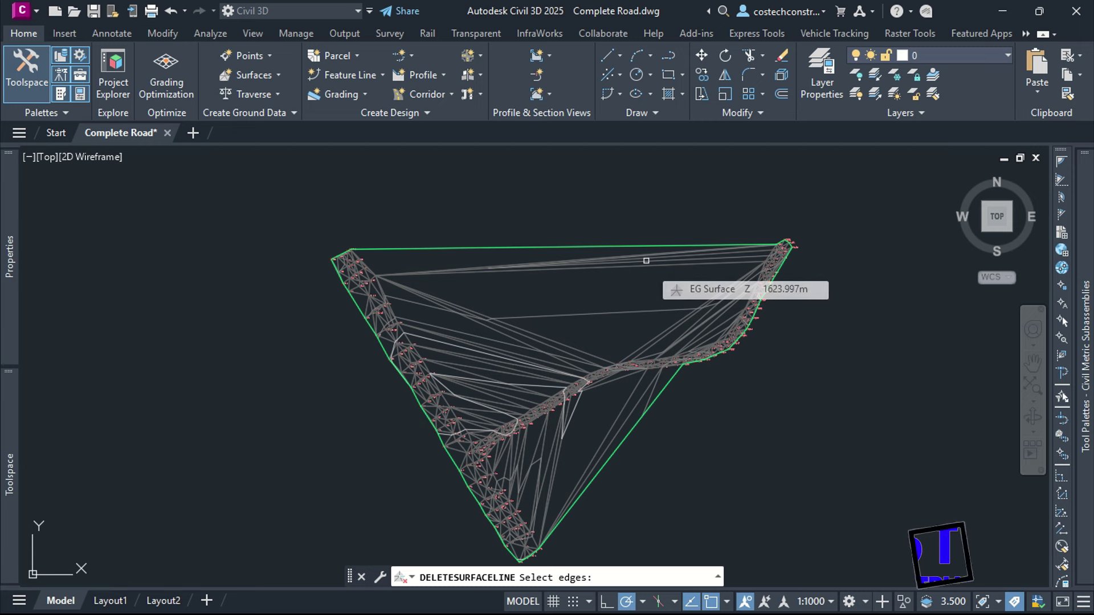
left_click(554, 179)
key("Return")
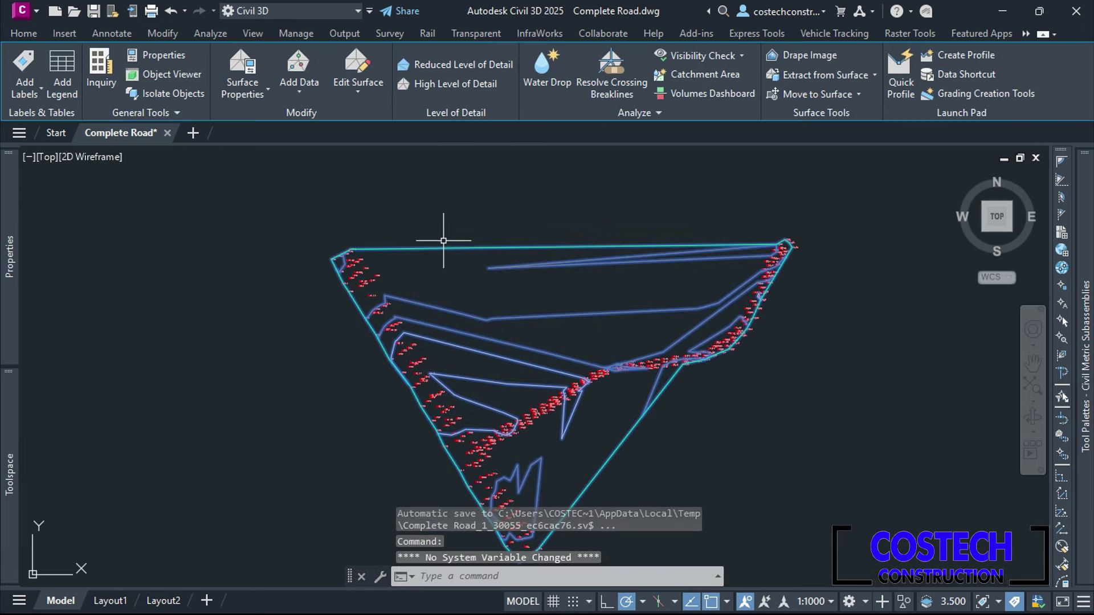
- Change the surface style of EG Surface to Contours and Triangles
left_click(249, 72)
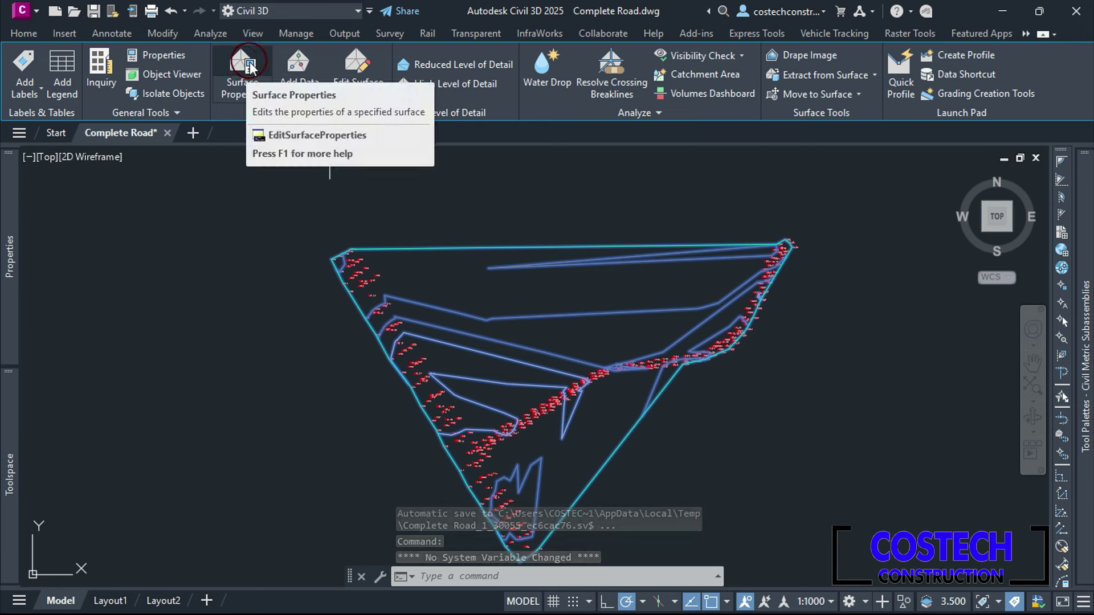
left_click(250, 67)
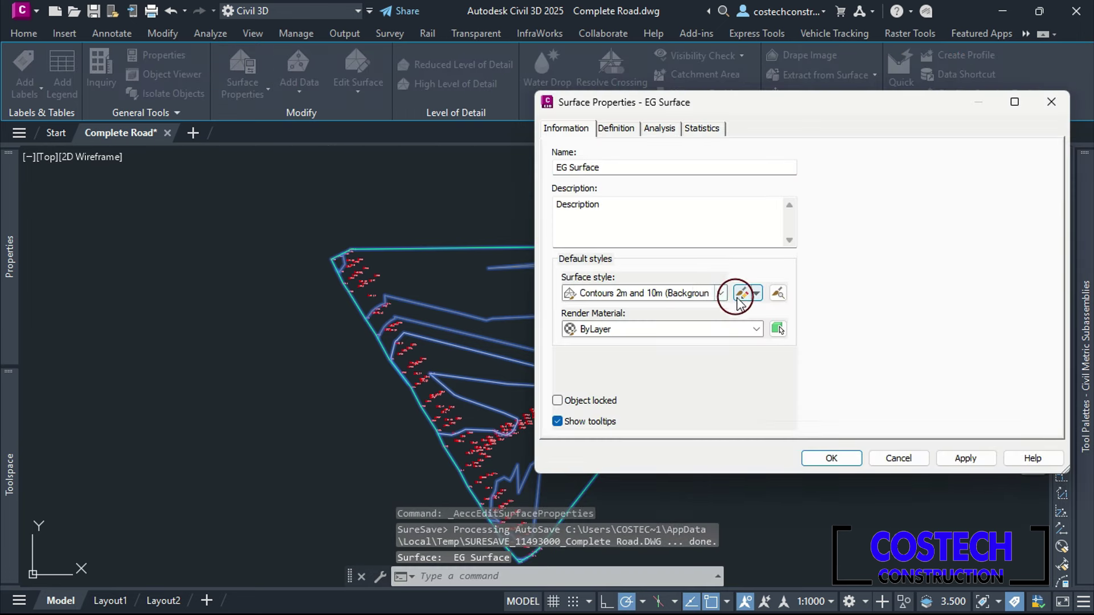
left_click(727, 295)
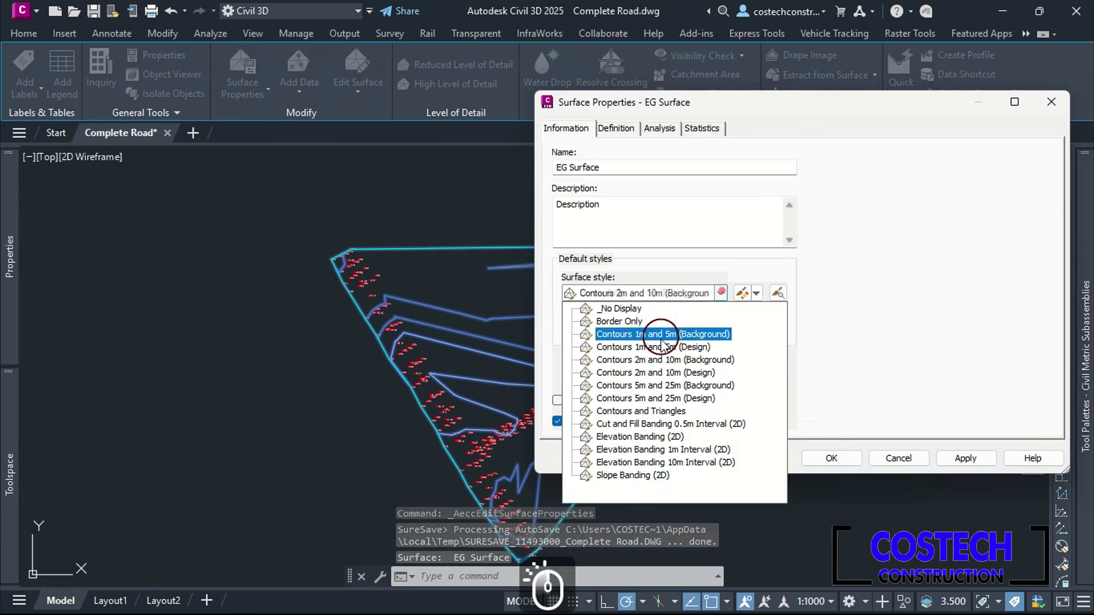
left_click(638, 409)
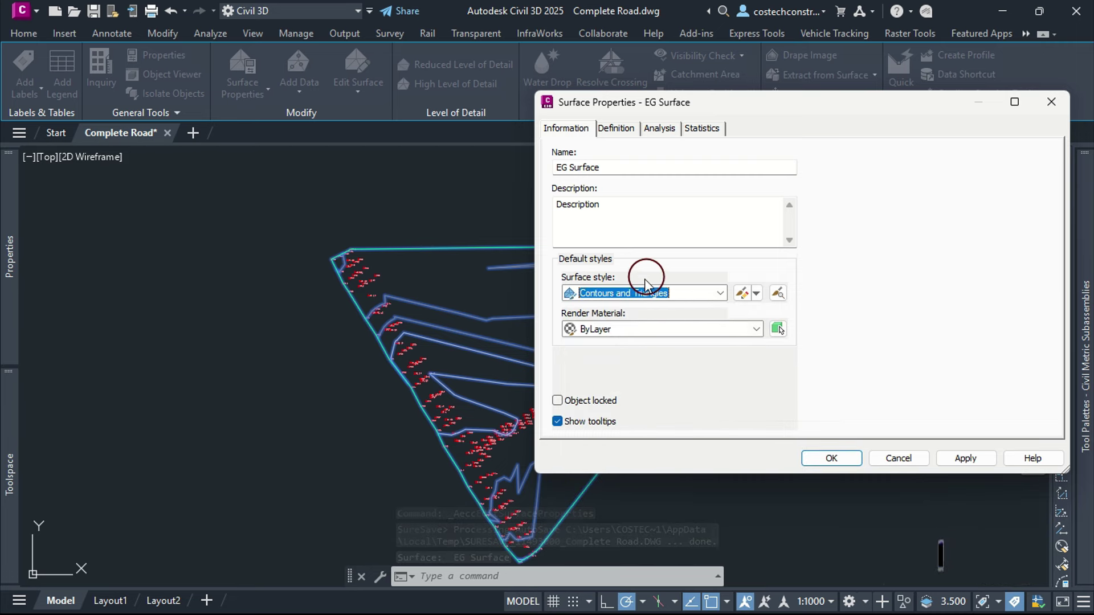
- Enable the maximum triangle length in EG Surface's build options, set it to 100 m and rebuild the surface
left_click(618, 129)
left_click(578, 176)
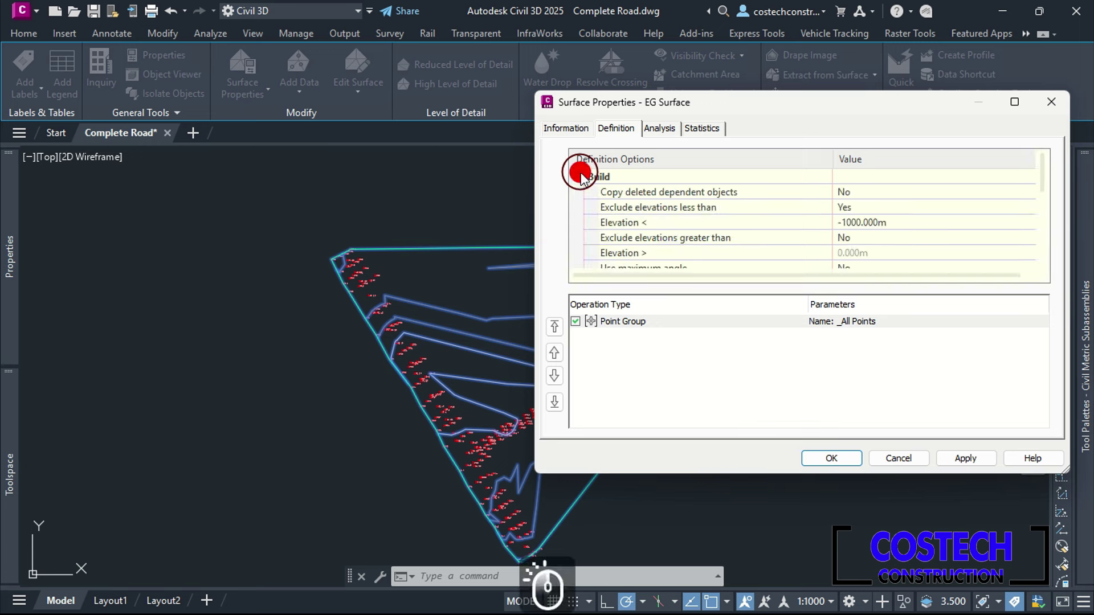
scroll(597, 216, "down", 1)
scroll(597, 220, "down", 1)
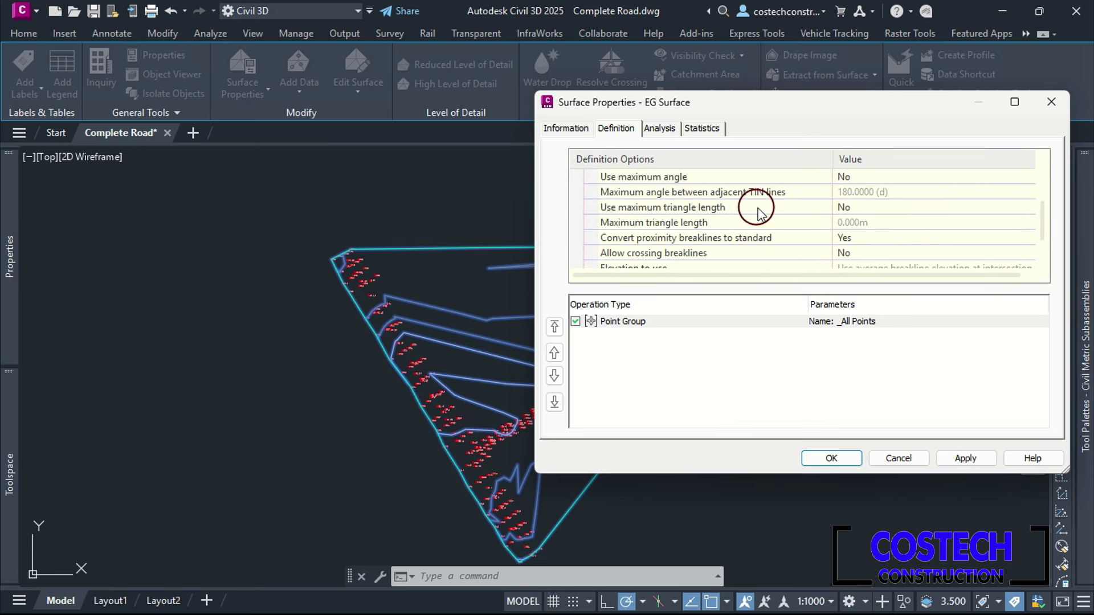
left_click(854, 207)
left_click(857, 206)
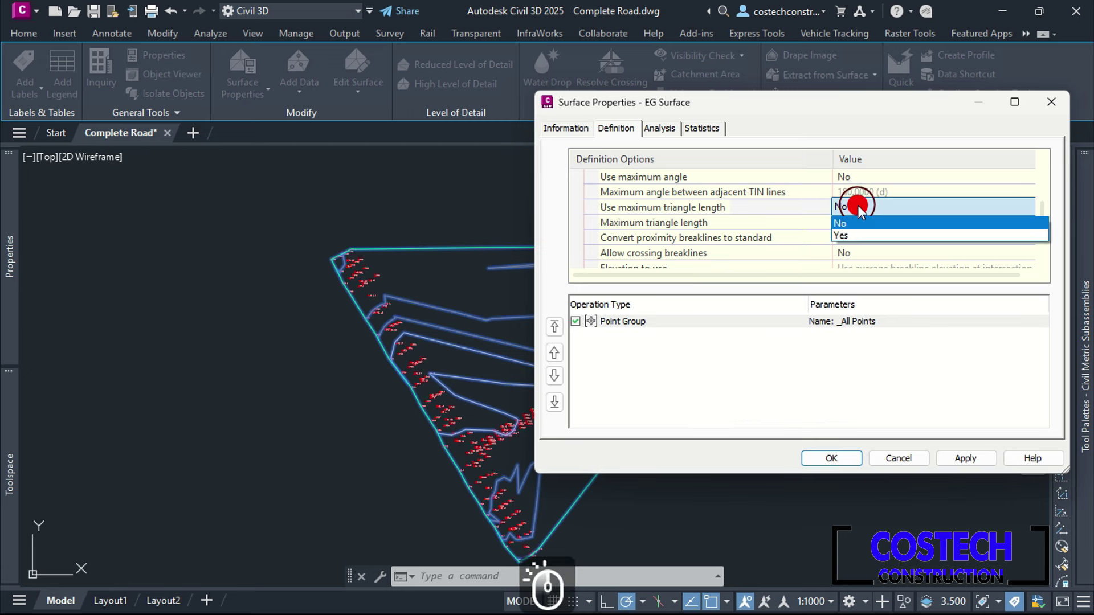
left_click(849, 235)
left_click(884, 222)
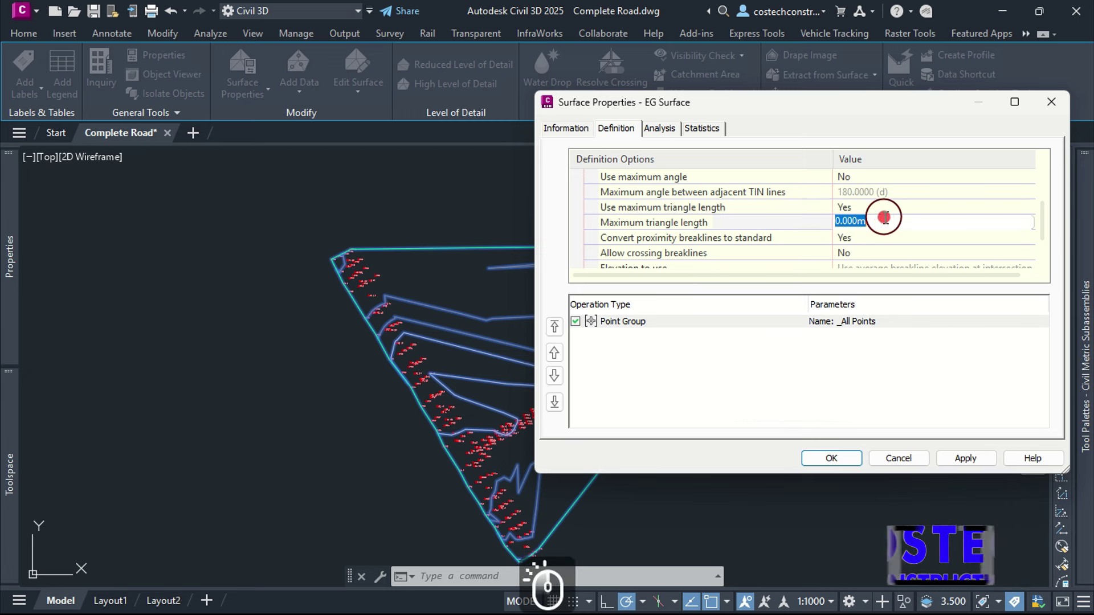
type("100")
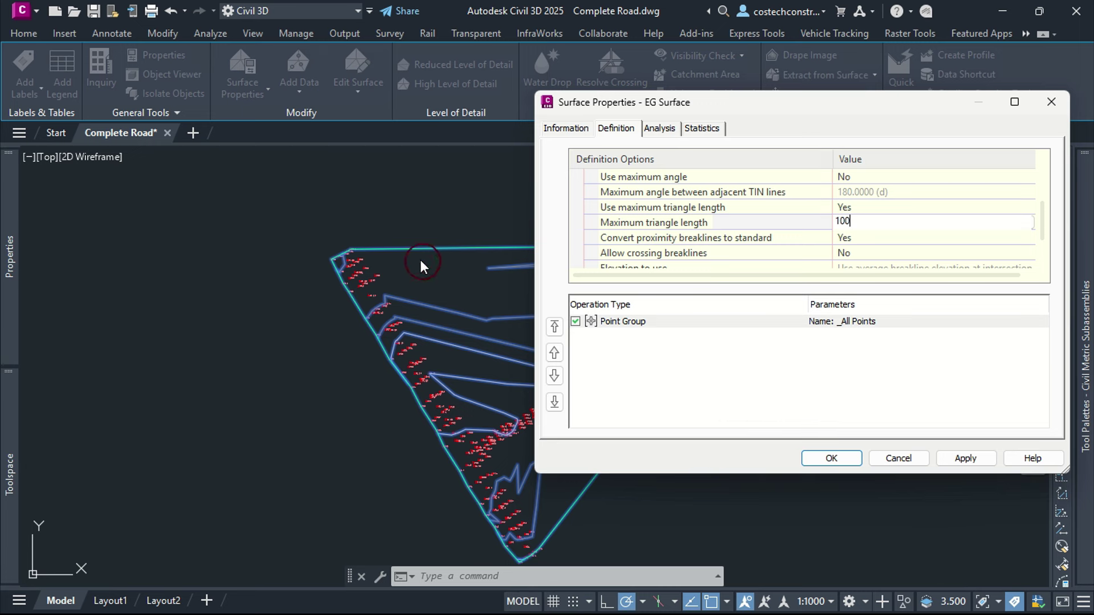
left_click(965, 458)
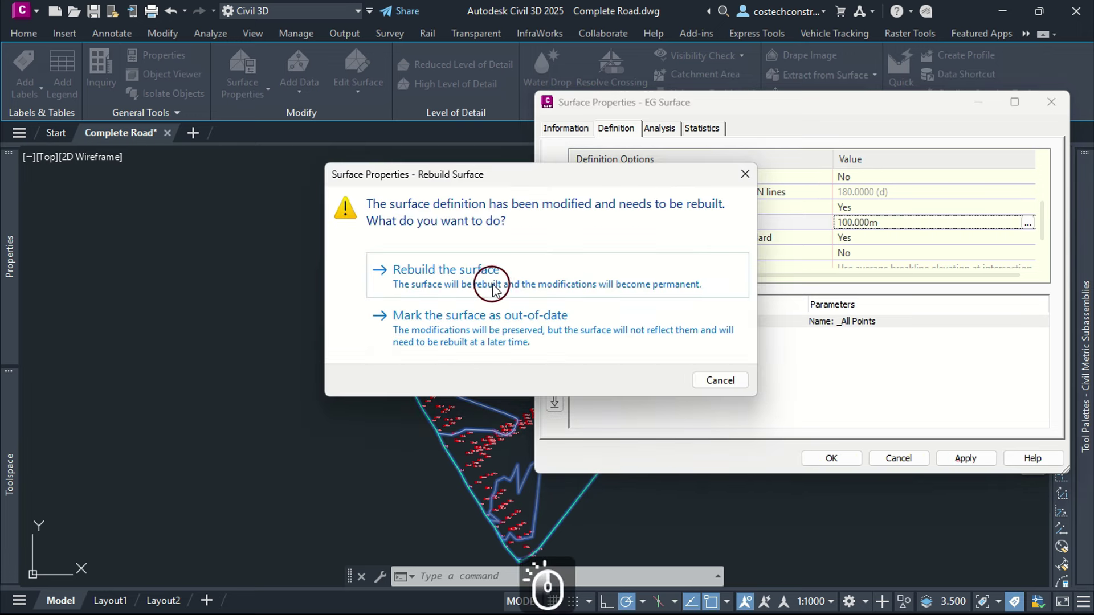
left_click(490, 282)
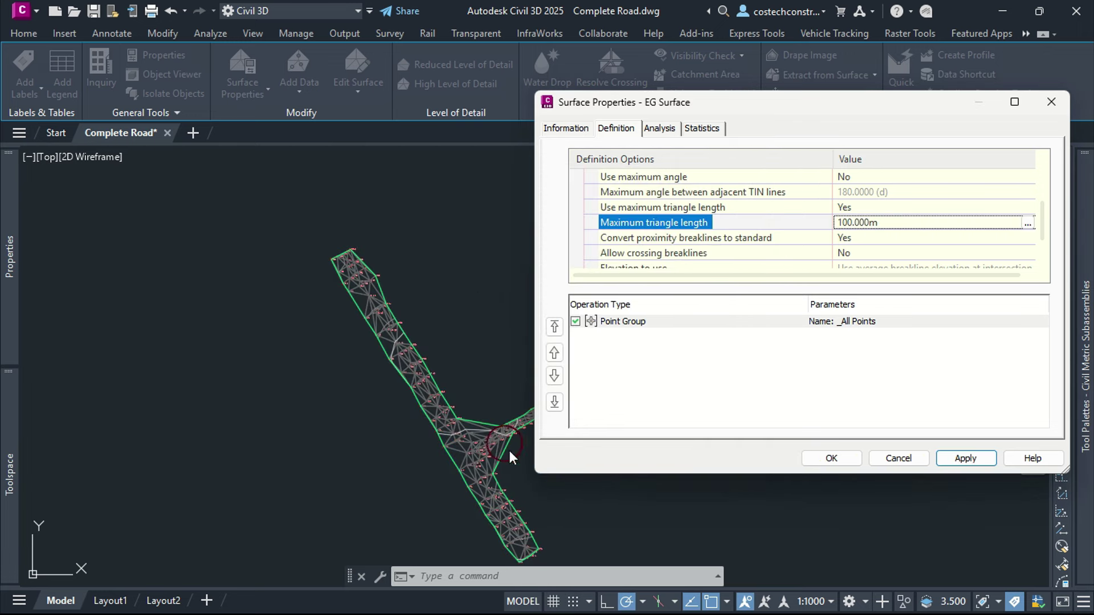
left_click(831, 458)
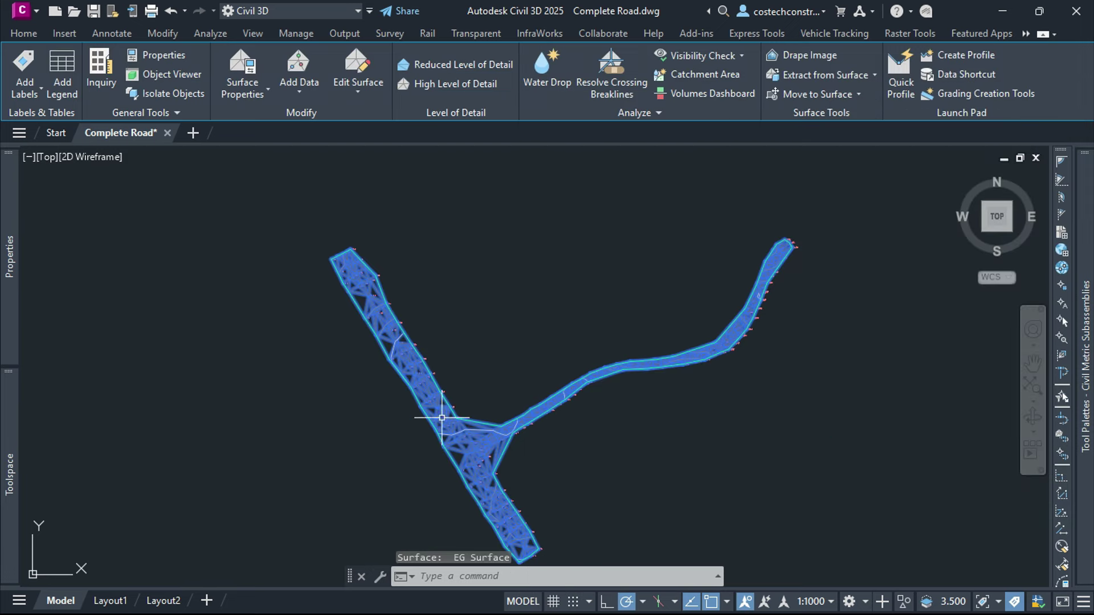
- Delete the long TIN edges spanning the upper side of the junction, including P44–P118 and P44–P114
left_click(354, 98)
left_click(365, 151)
scroll(616, 357, "up", 5)
scroll(675, 306, "down", 2)
scroll(680, 293, "up", 2)
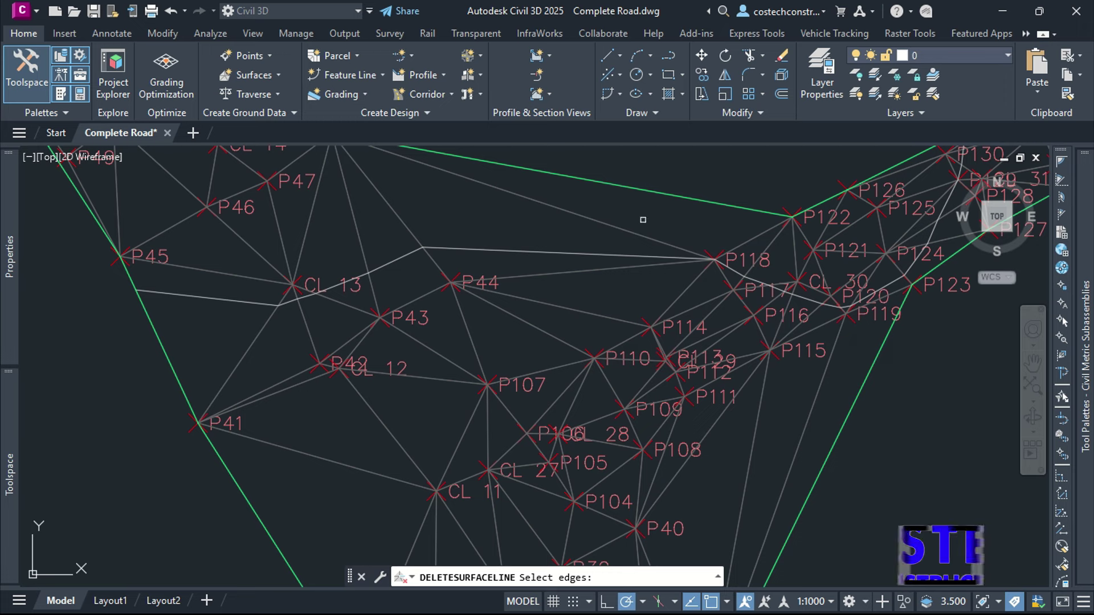
left_click(618, 228)
left_click(562, 268)
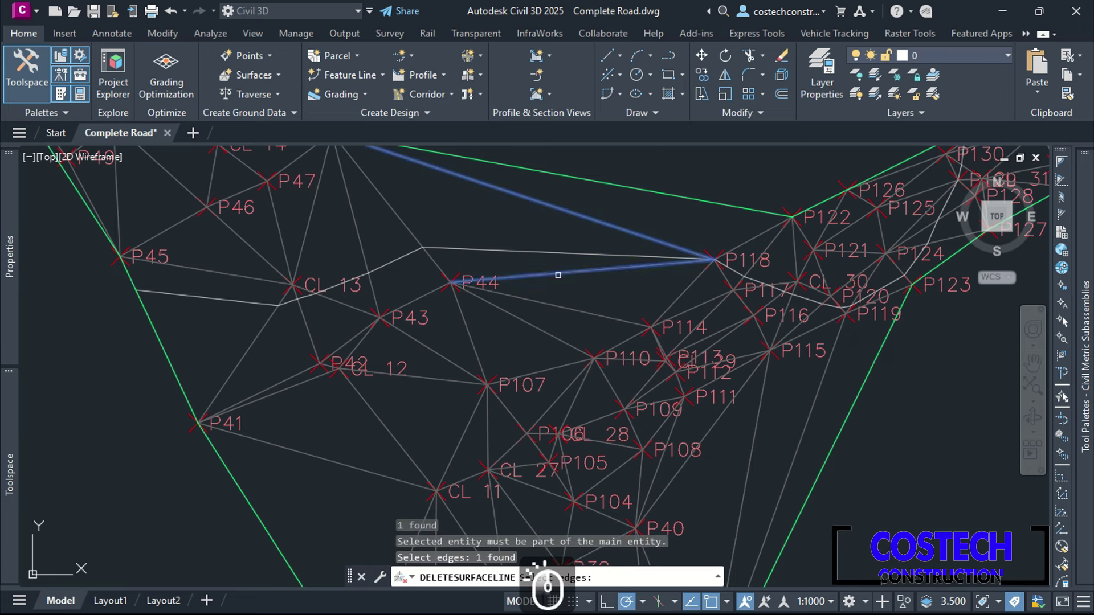
left_click(566, 308)
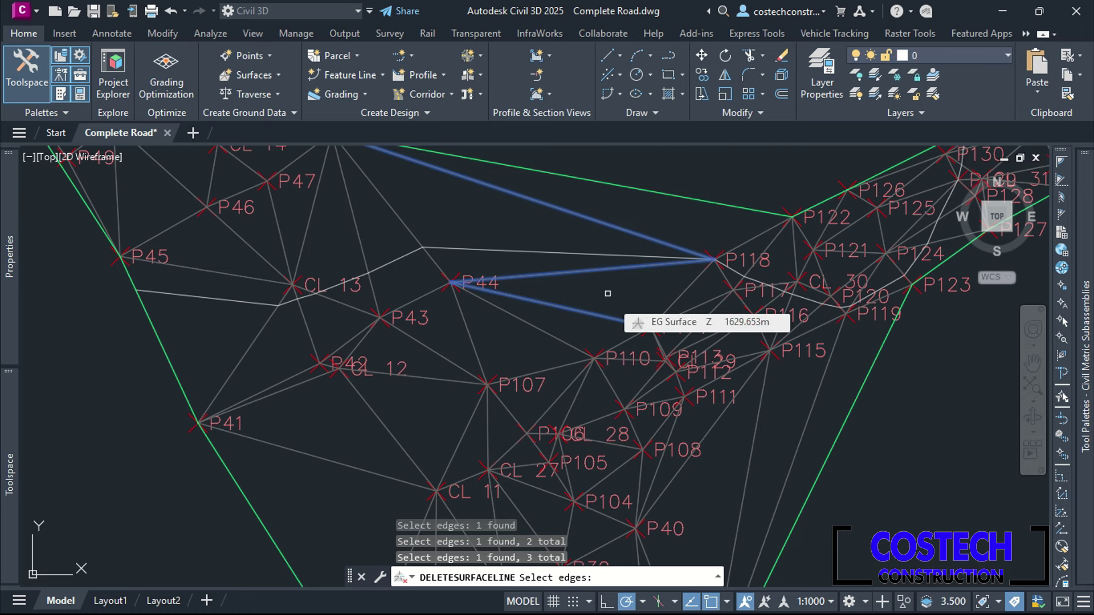
key("Return")
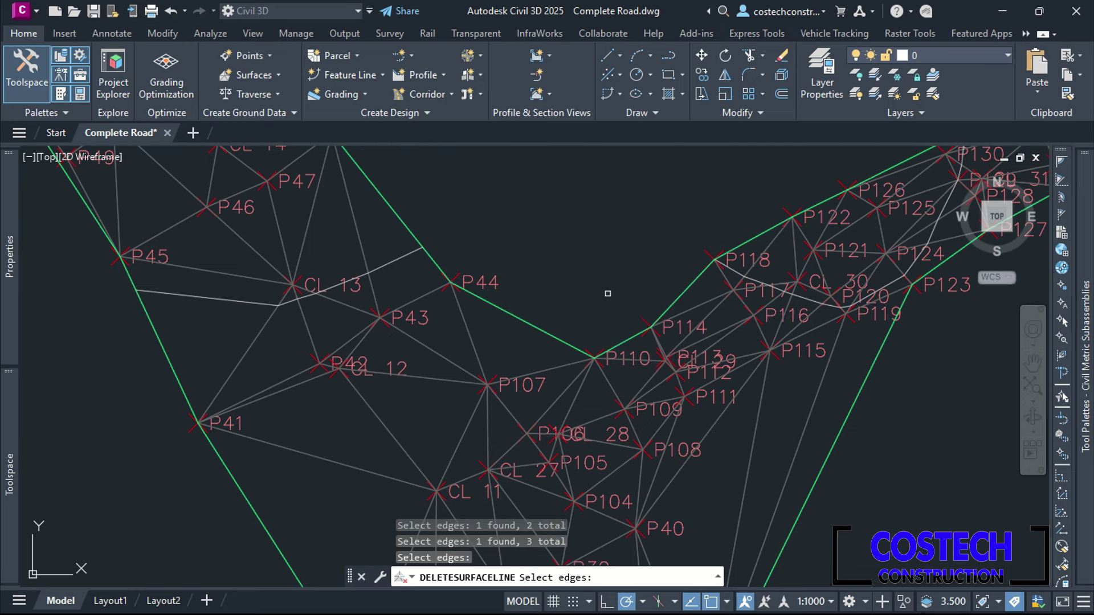
- Delete the long TIN edges on the lower side of the junction, running from P35 and P40 to P111, P115 and P119
scroll(642, 294, "down", 3)
scroll(710, 389, "up", 5)
left_click(673, 349)
left_click(585, 308)
left_click(495, 296)
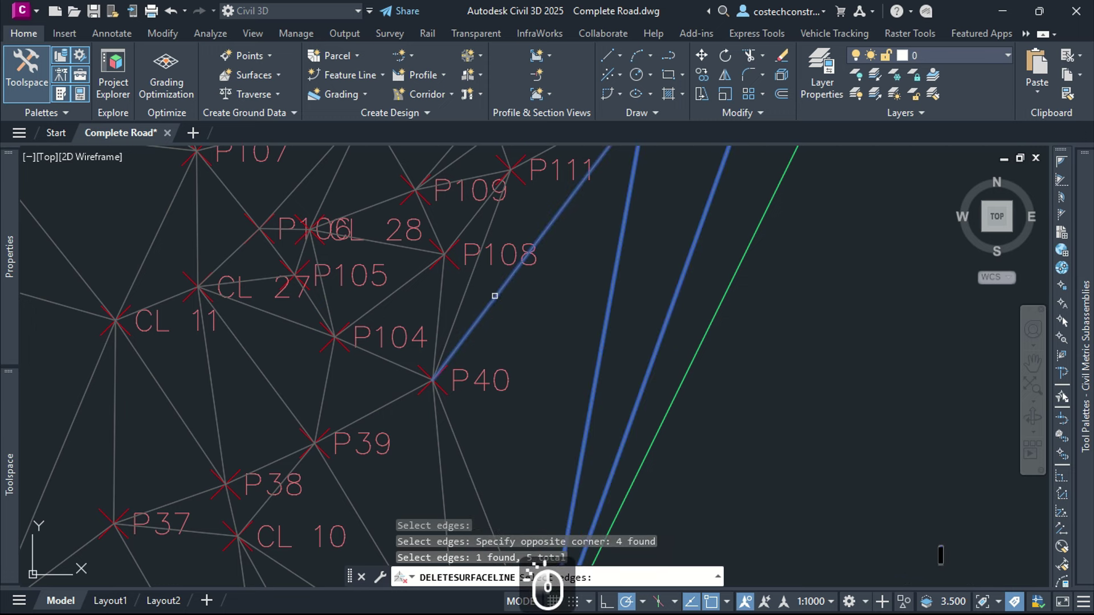
left_click(464, 298)
scroll(656, 359, "down", 3)
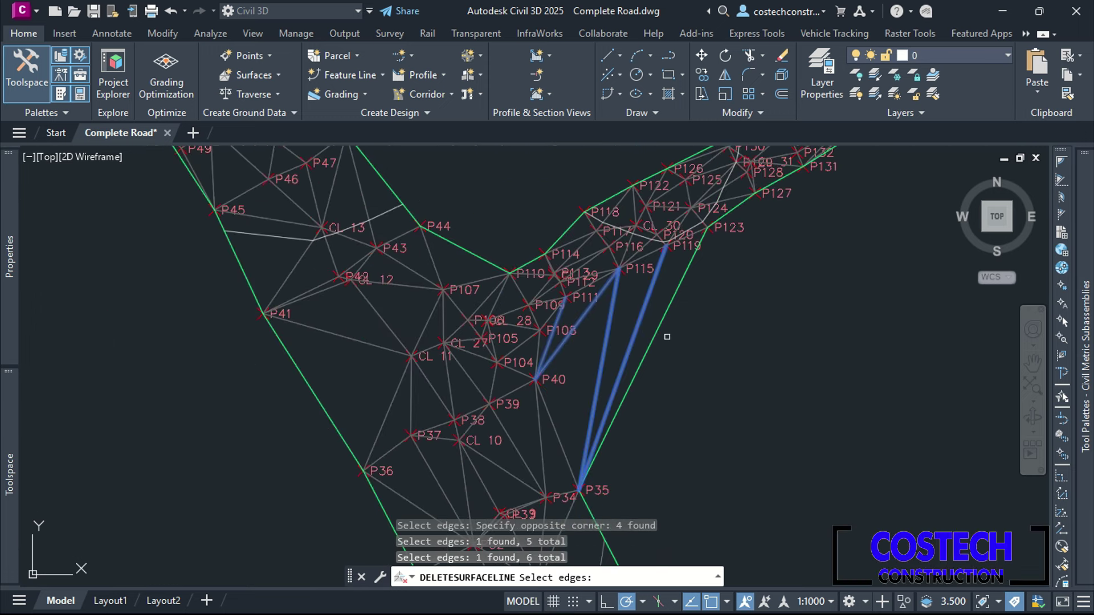
key("Return")
- Delete the long outer TIN edges along the lower side of the side road, between P166, P169, P175 and P181
scroll(548, 414, "down", 5)
scroll(672, 358, "up", 2)
scroll(564, 412, "up", 4)
scroll(563, 437, "up", 5)
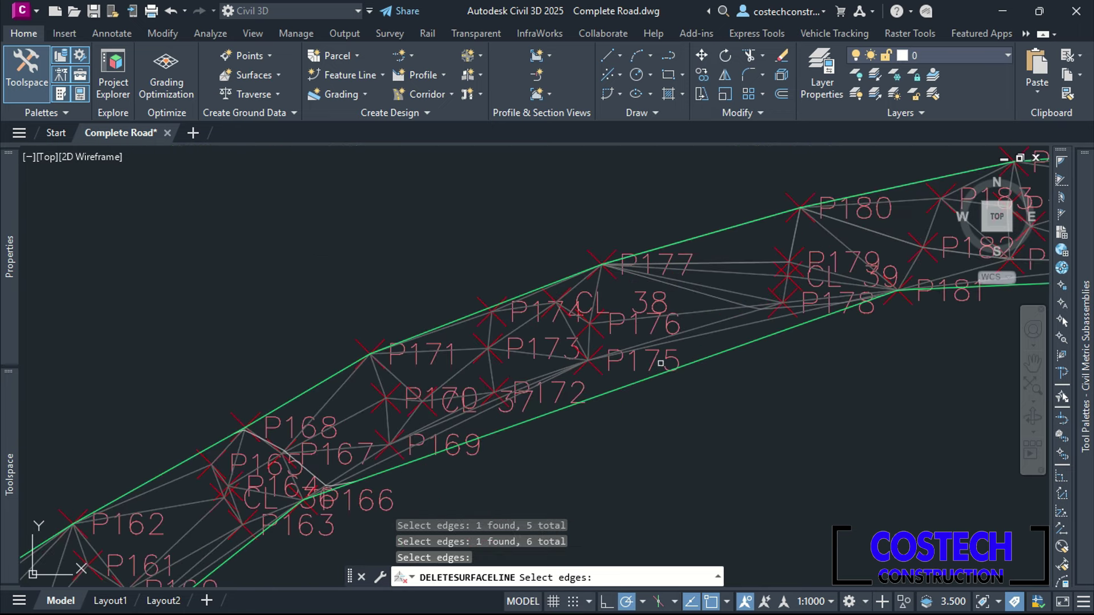
left_click(747, 318)
scroll(764, 327, "down", 5)
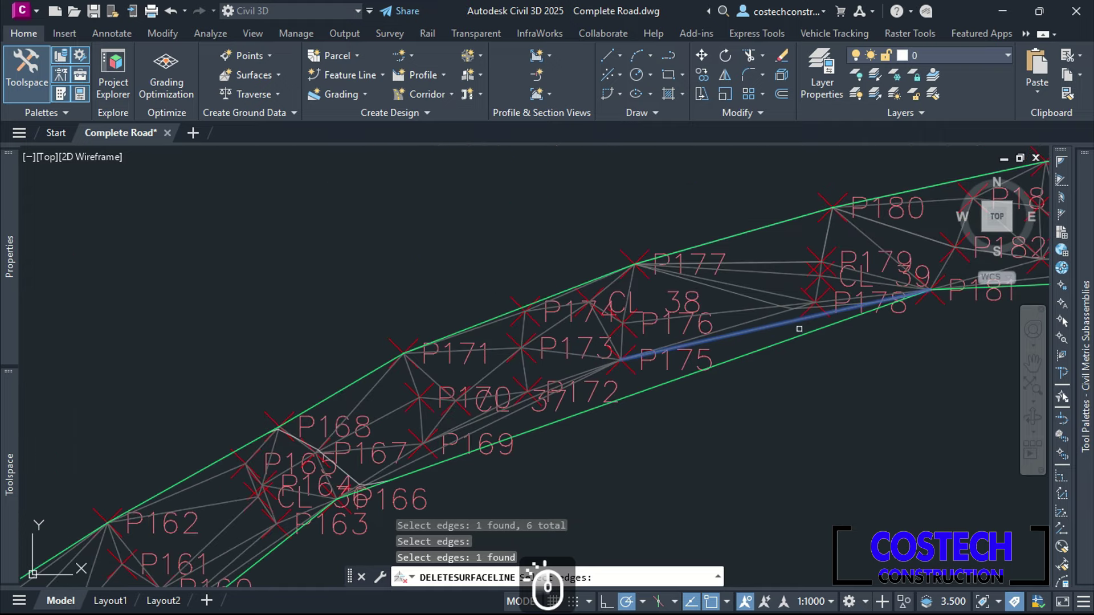
scroll(493, 439, "up", 4)
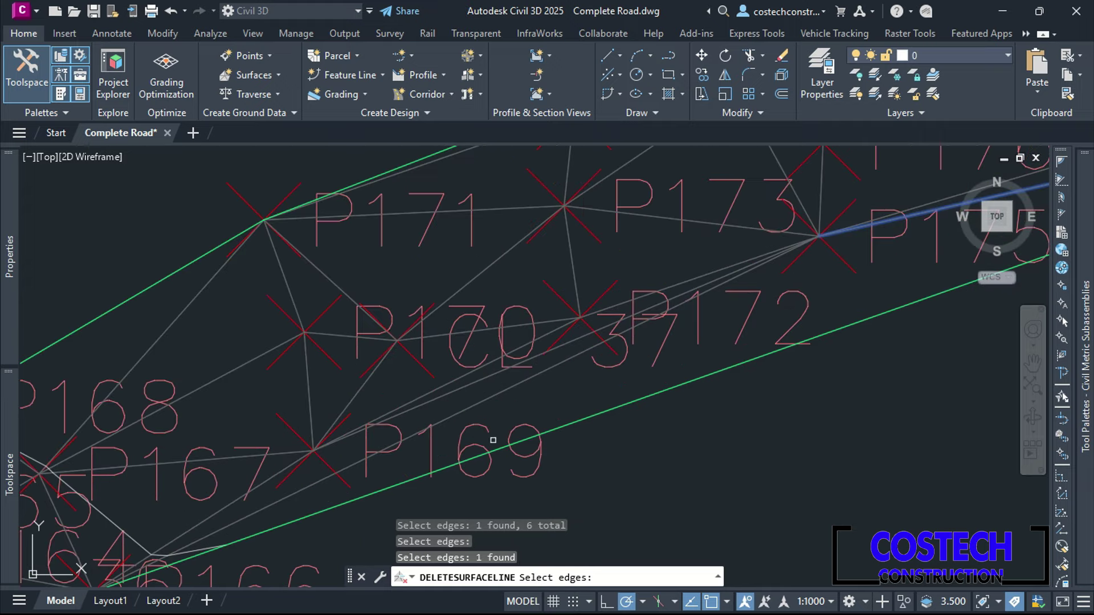
left_click(489, 395)
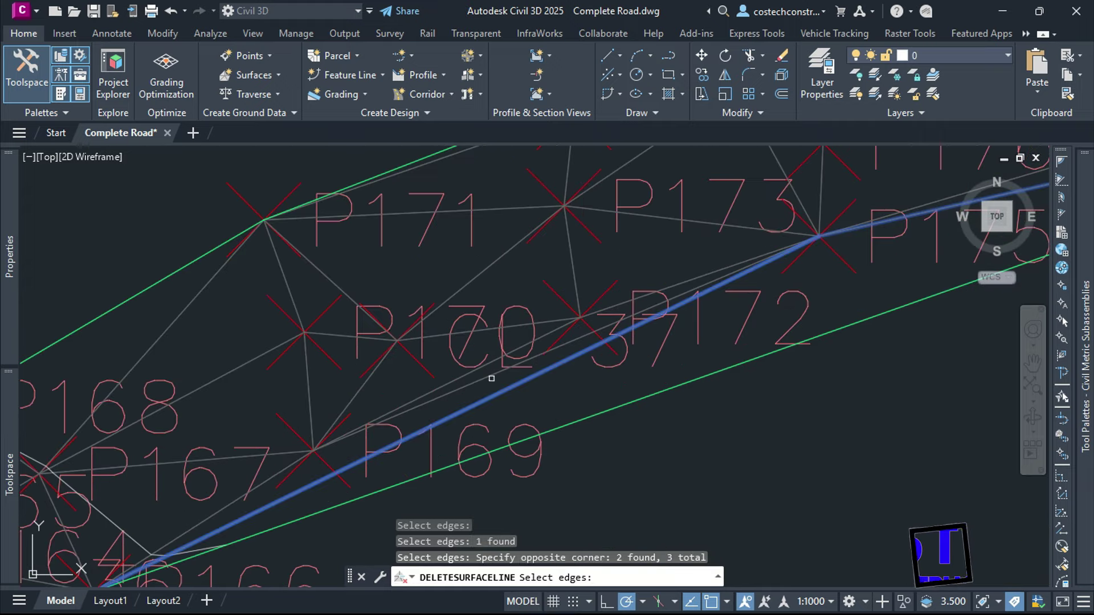
left_click(485, 378)
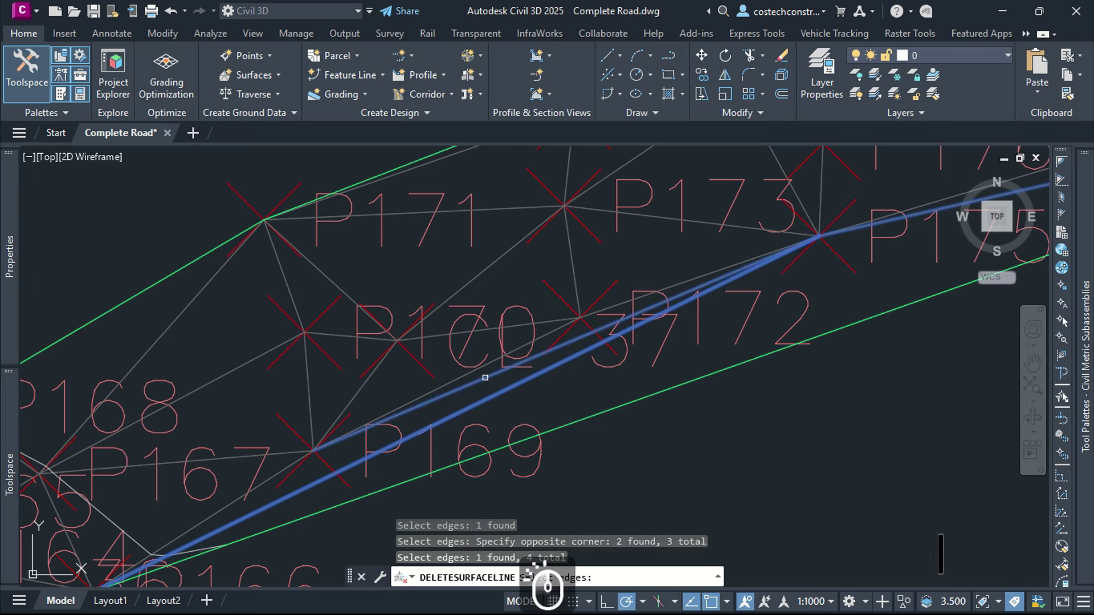
key("Return")
- Delete the fan of long outer TIN edges on the upper side of the side road's bend near P218
scroll(455, 424, "down", 5)
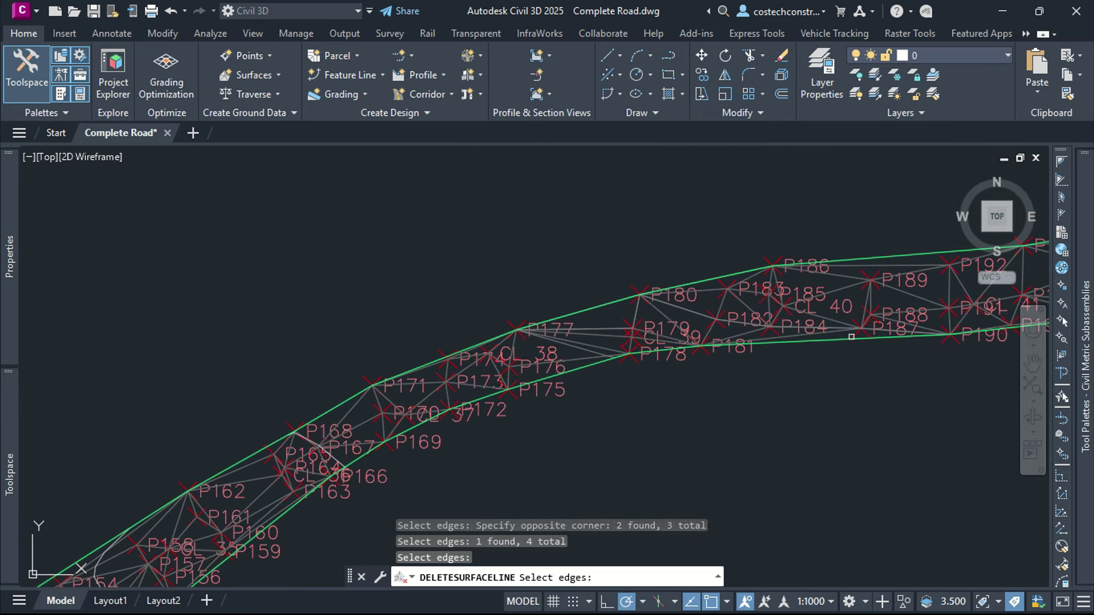
scroll(499, 371, "down", 2)
scroll(849, 296, "up", 10)
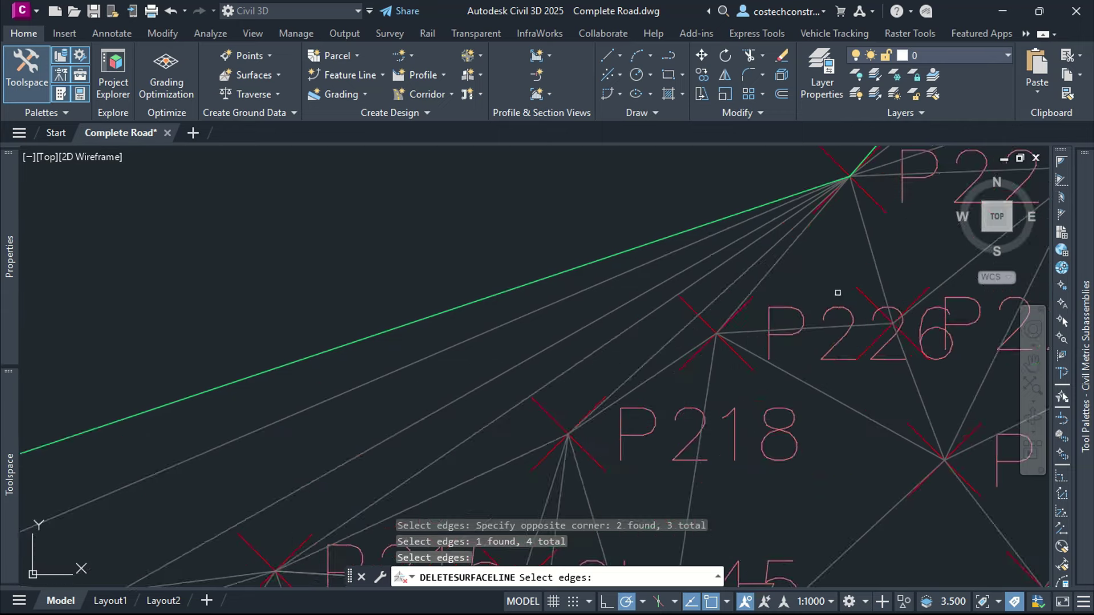
left_click(730, 297)
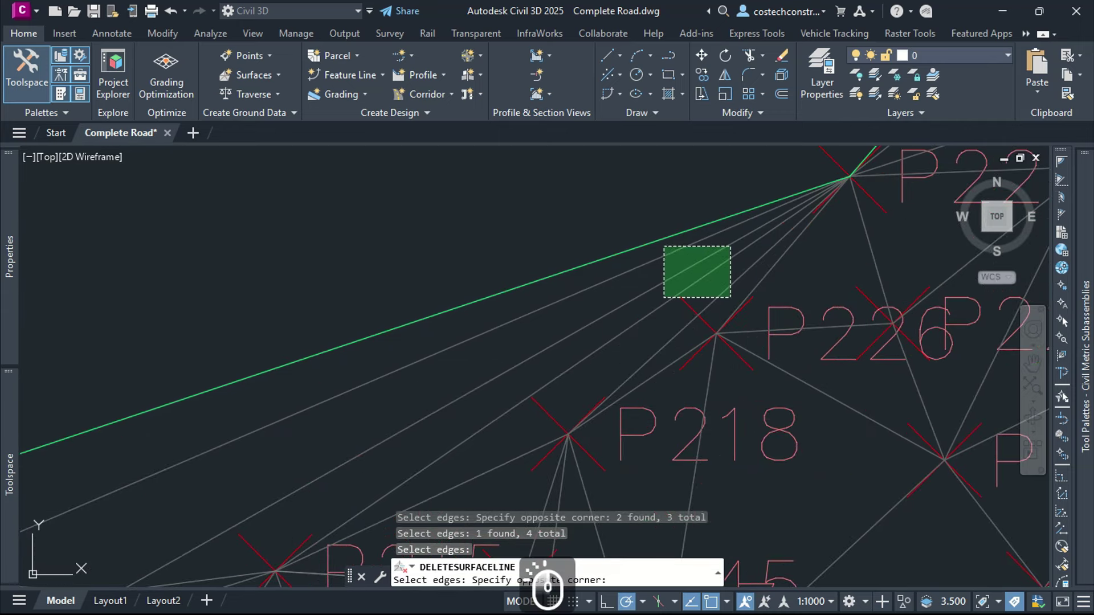
left_click(664, 246)
key("Return")
- Delete the long outer TIN edges running from P257 towards P270 at the far end of the side road
scroll(669, 262, "down", 7)
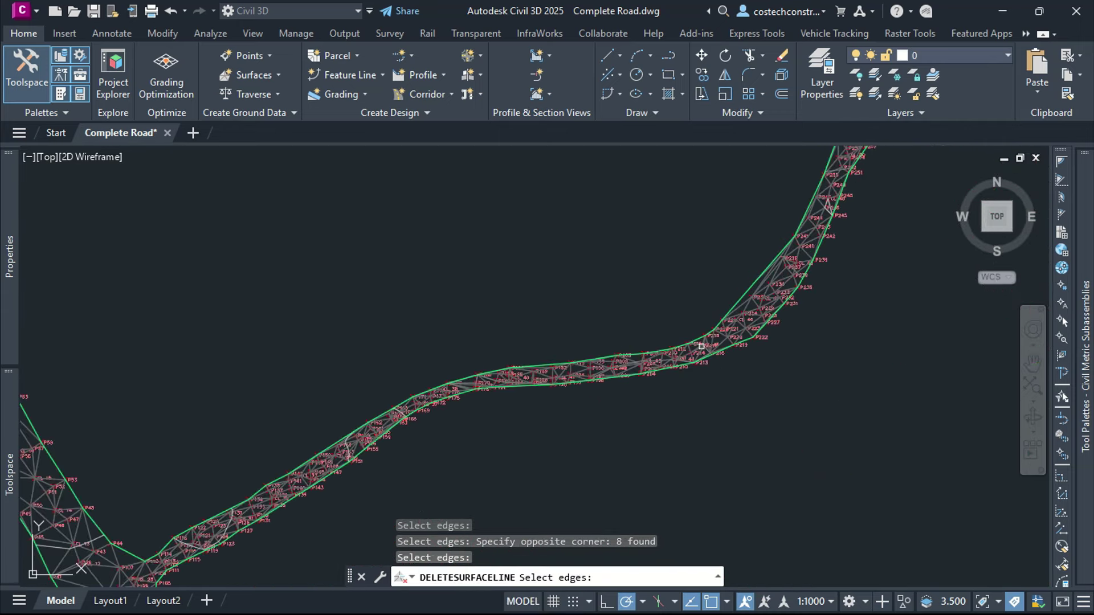
scroll(811, 249, "up", 7)
scroll(794, 361, "down", 4)
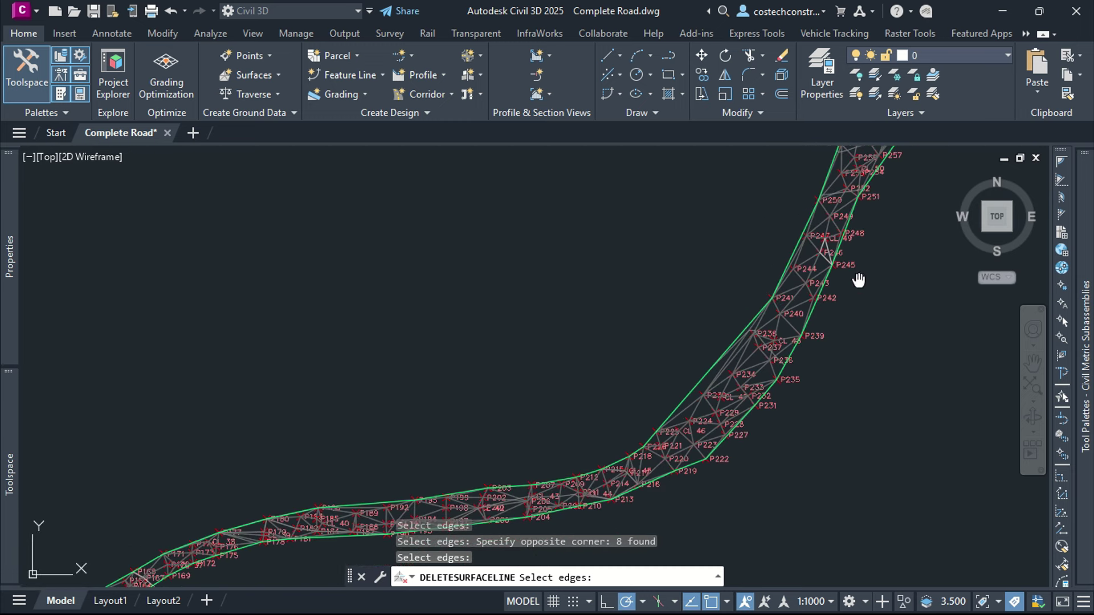
scroll(797, 450, "up", 9)
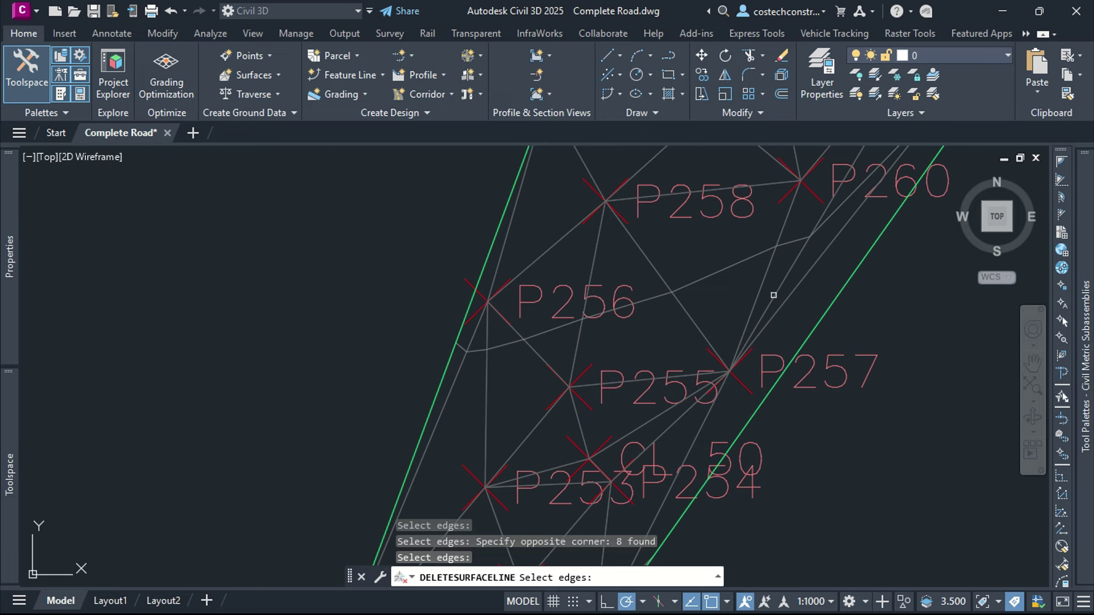
left_click(818, 281)
left_click(787, 247)
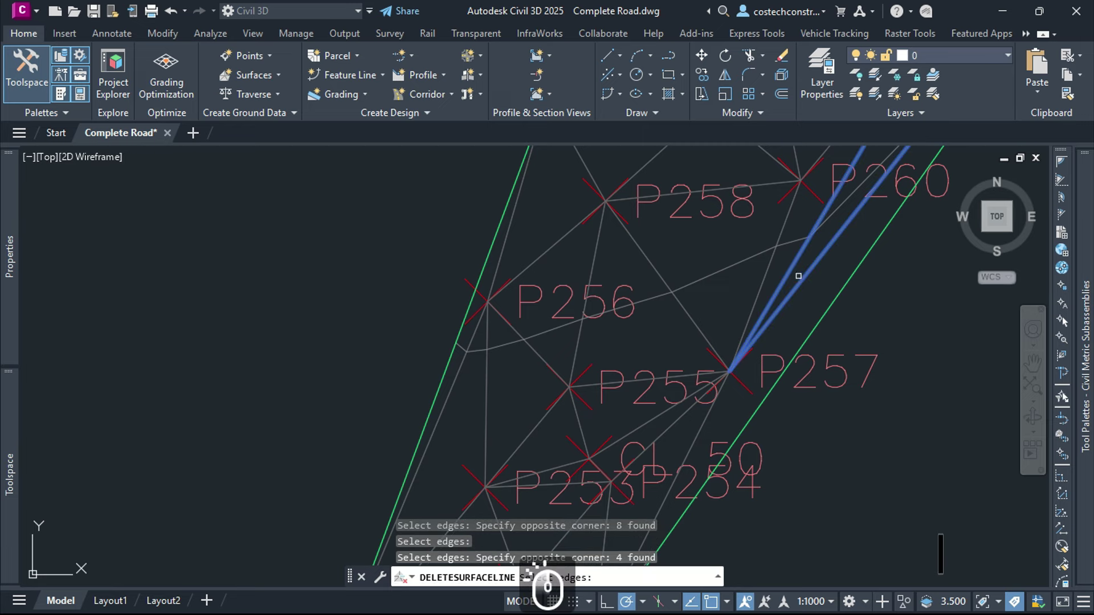
scroll(826, 351, "down", 5)
scroll(889, 302, "down", 4)
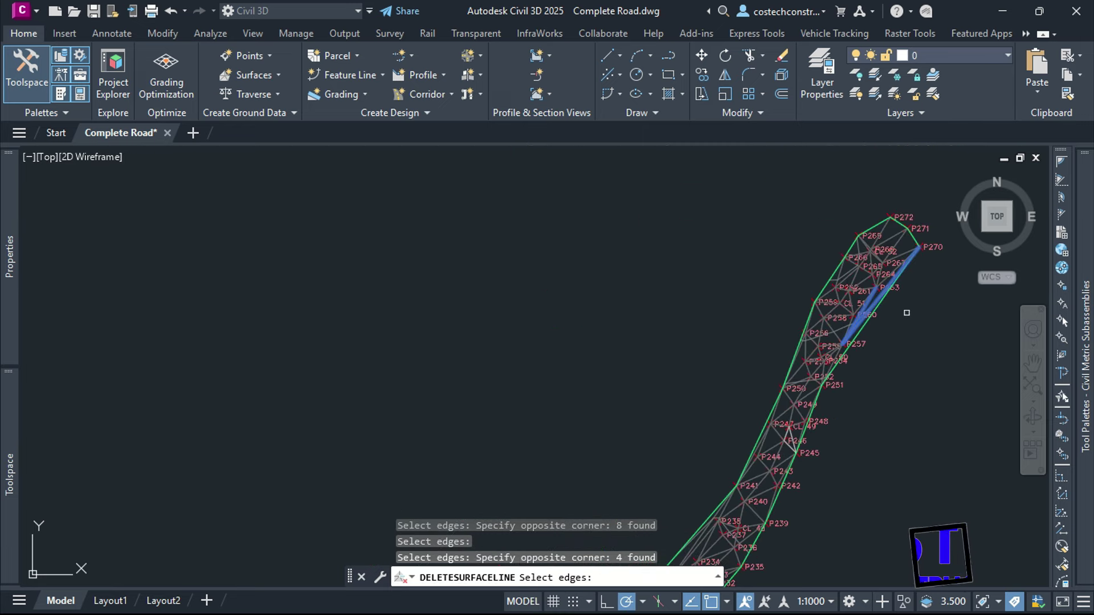
scroll(918, 294, "up", 6)
key("Return")
scroll(755, 365, "down", 6)
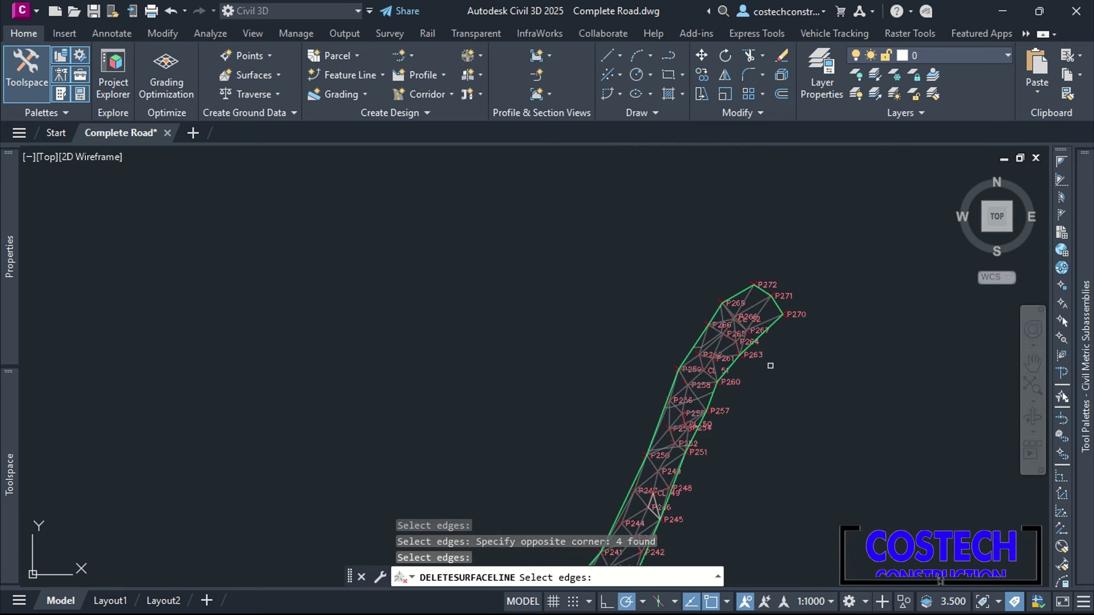
scroll(838, 273, "down", 4)
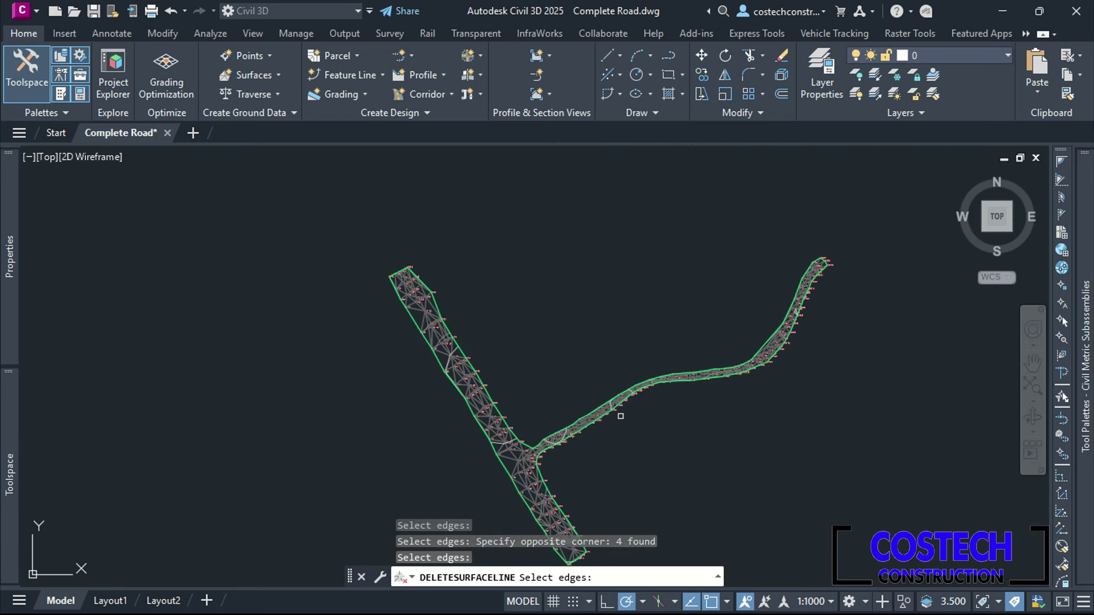
key("Return")
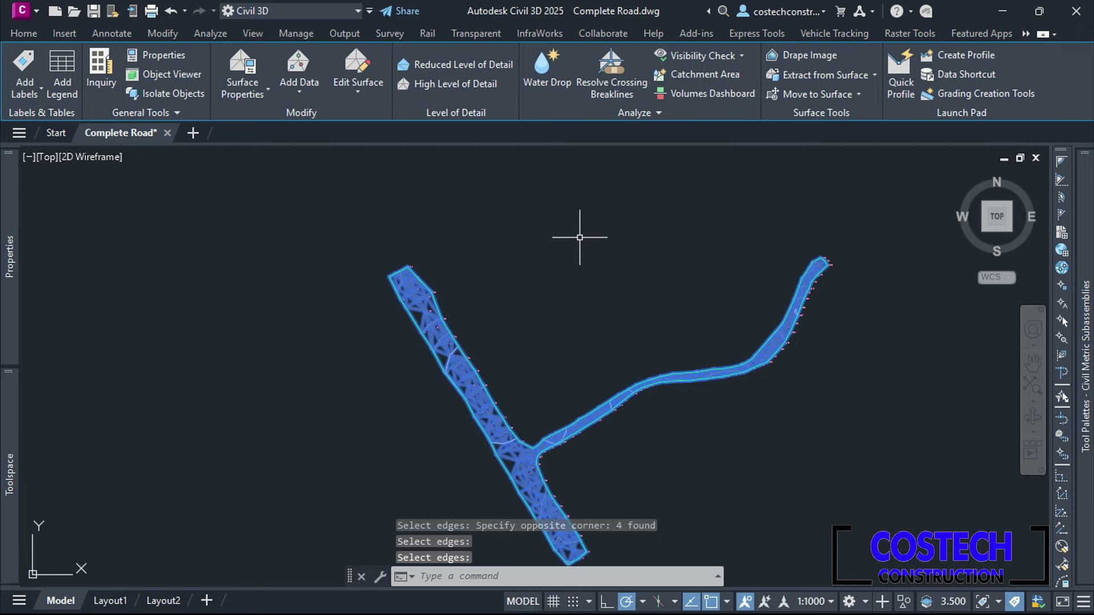
- Change the style of EG Surface to Contours 1m and 5m (Design)
key("Escape")
left_click(477, 362)
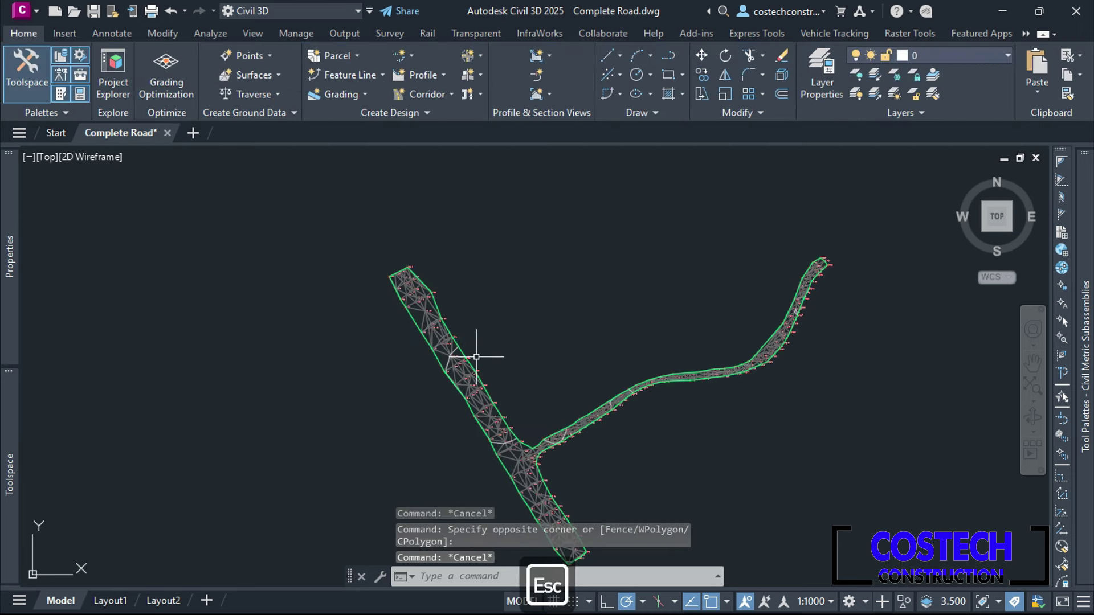
left_click(367, 306)
left_click(242, 80)
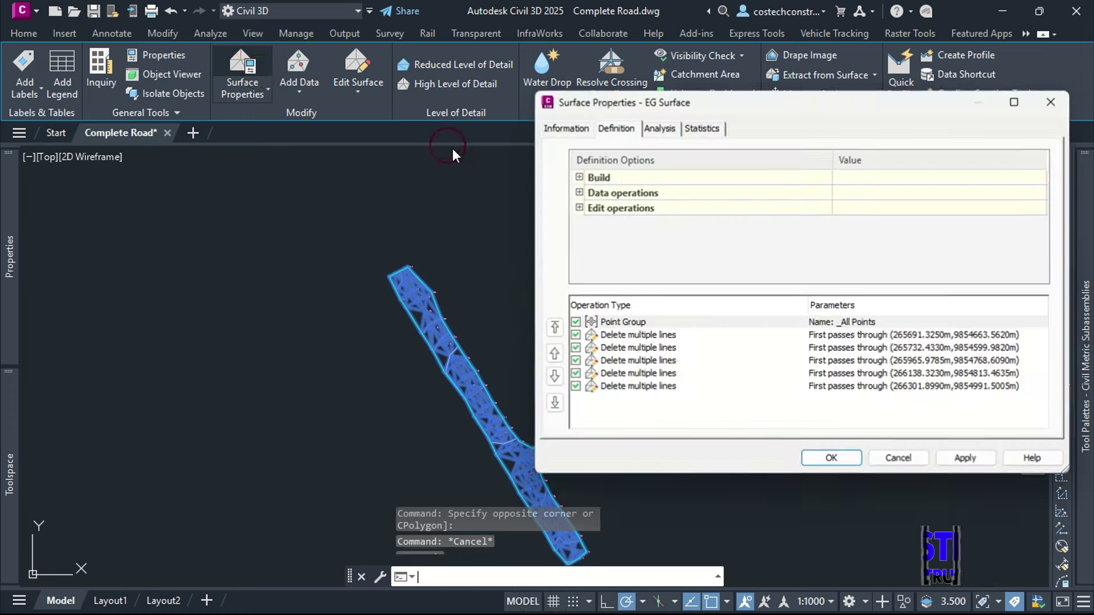
left_click(564, 128)
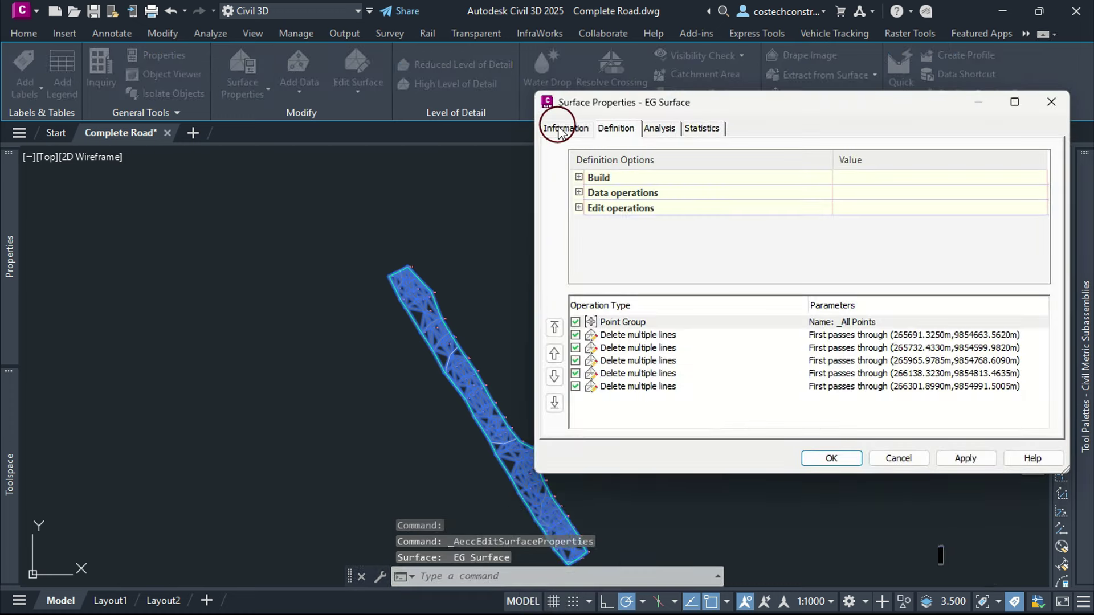
left_click(717, 289)
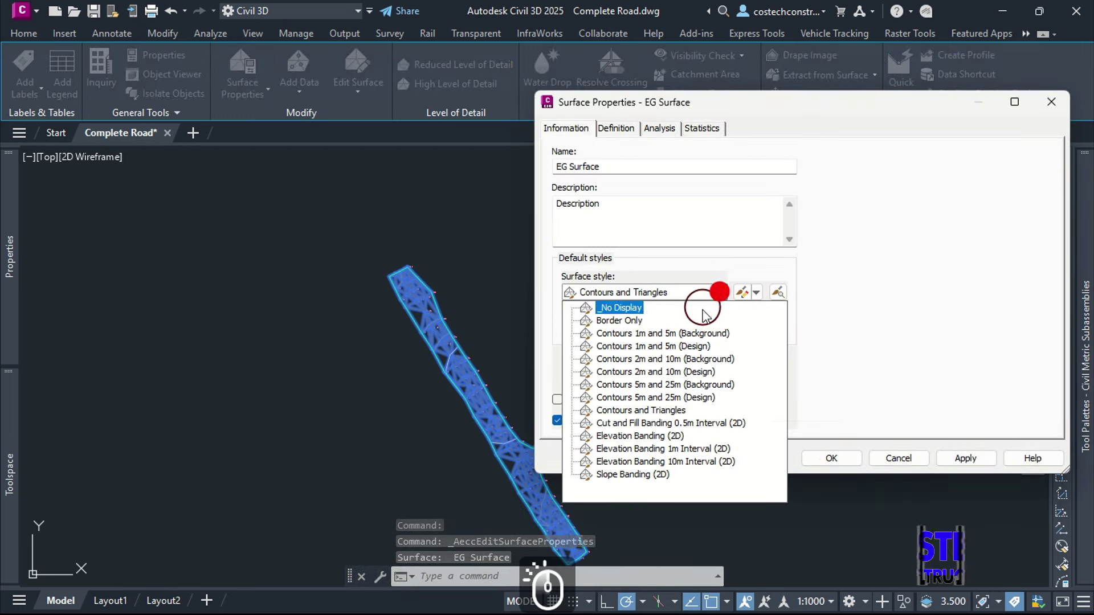
left_click(691, 345)
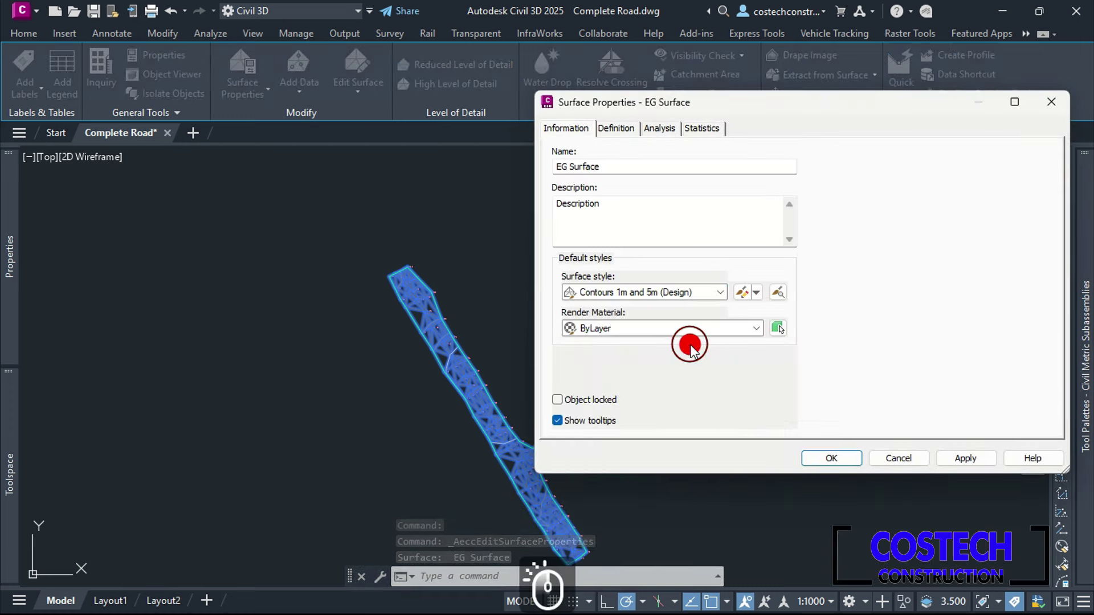
left_click(965, 458)
left_click(828, 459)
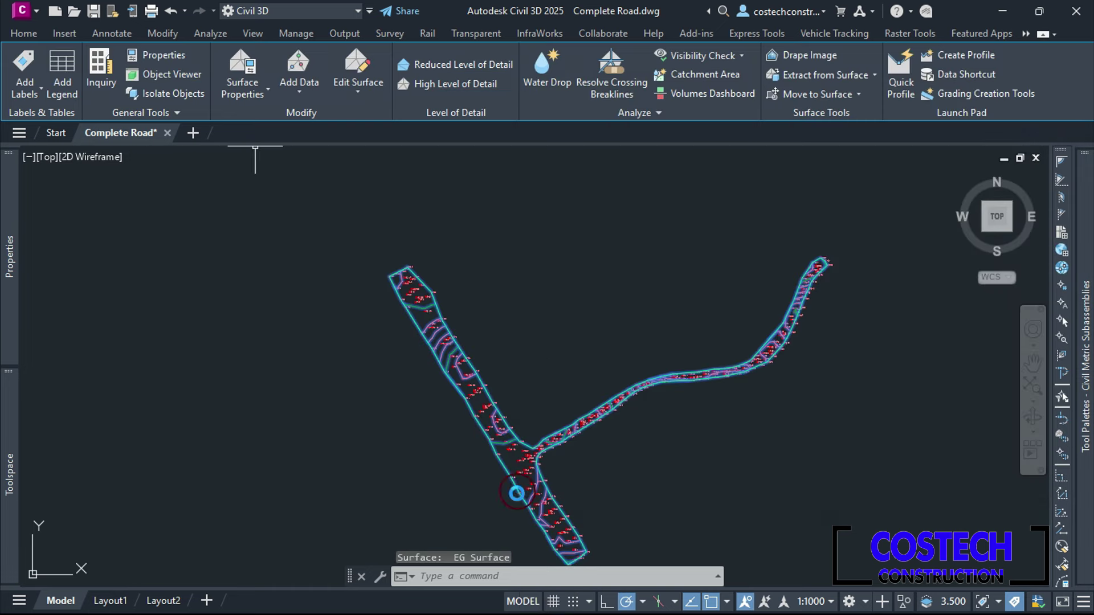
key("Escape")
scroll(520, 486, "up", 5)
scroll(548, 481, "up", 2)
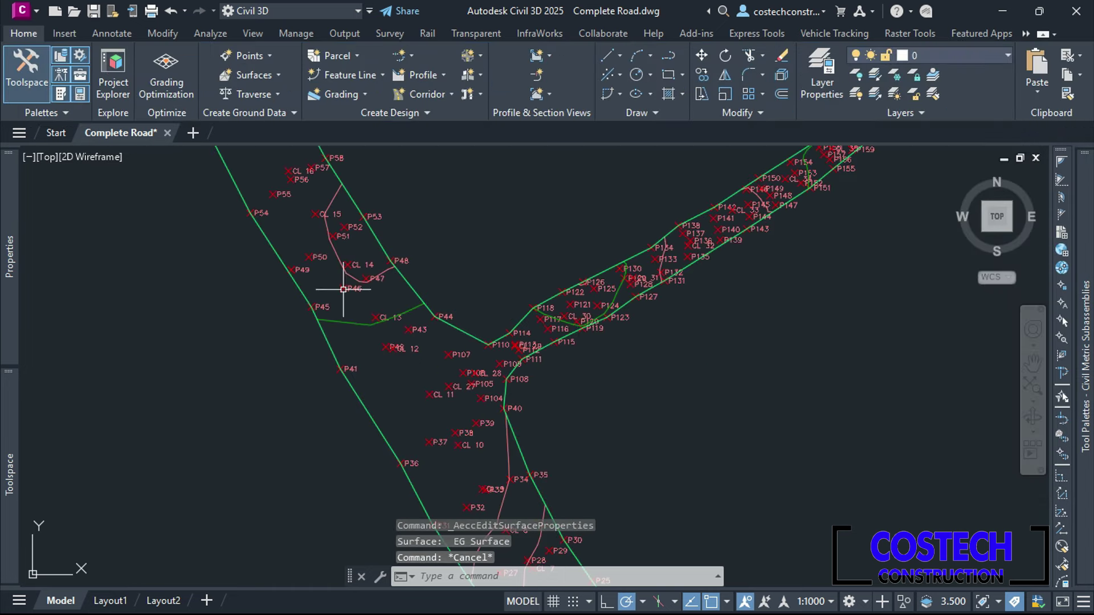
scroll(465, 360, "down", 3)
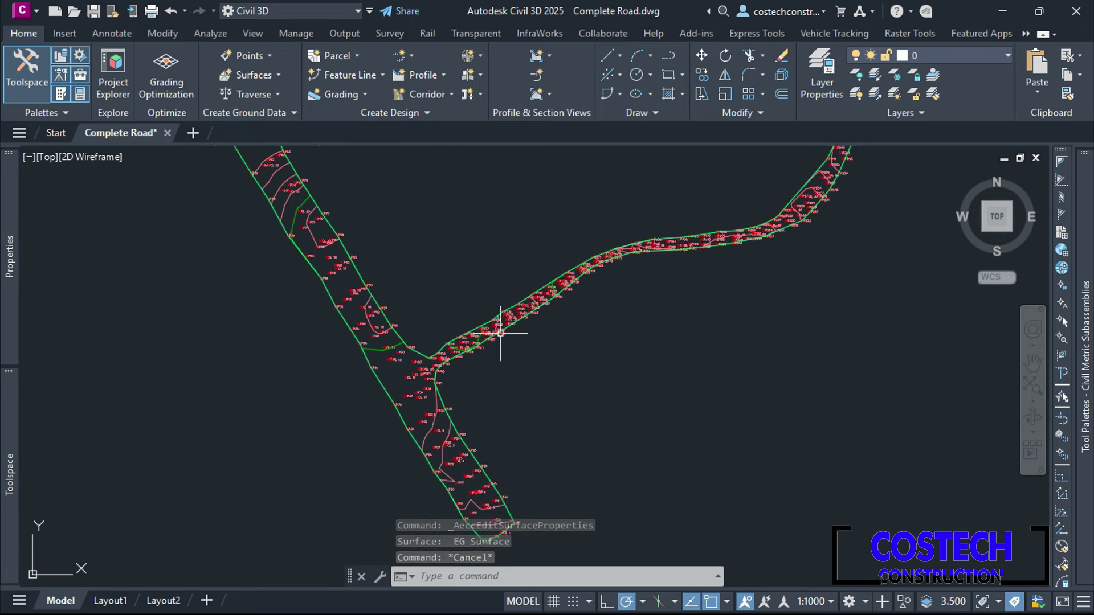
- Move the _All Points group below No Display in the point group order and apply it
mouse_move(9, 472)
scroll(63, 330, "up", 2)
left_click(66, 297)
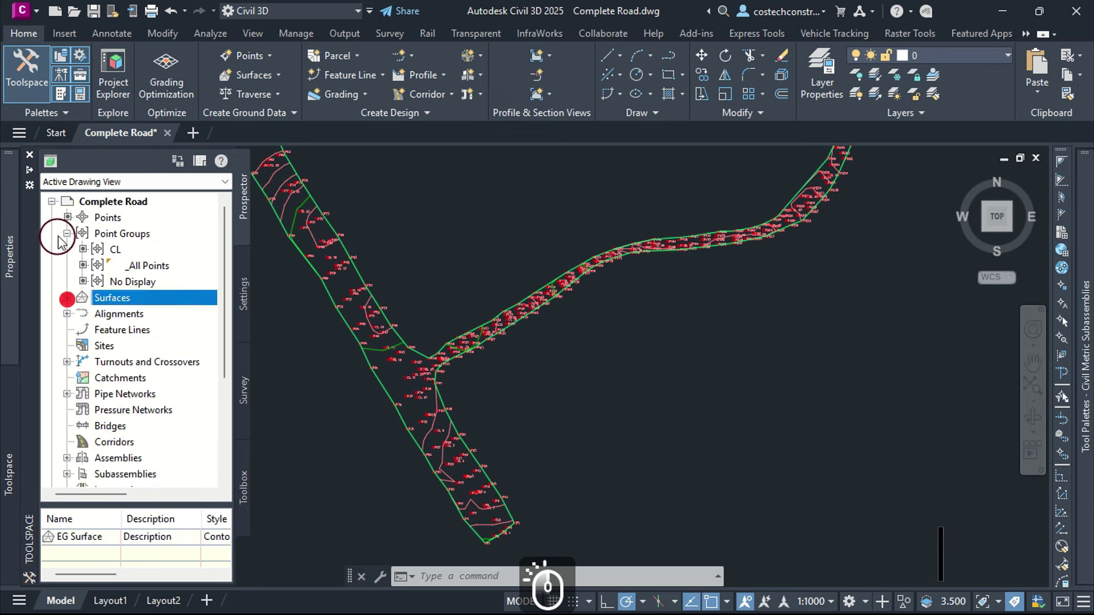
left_click(109, 240)
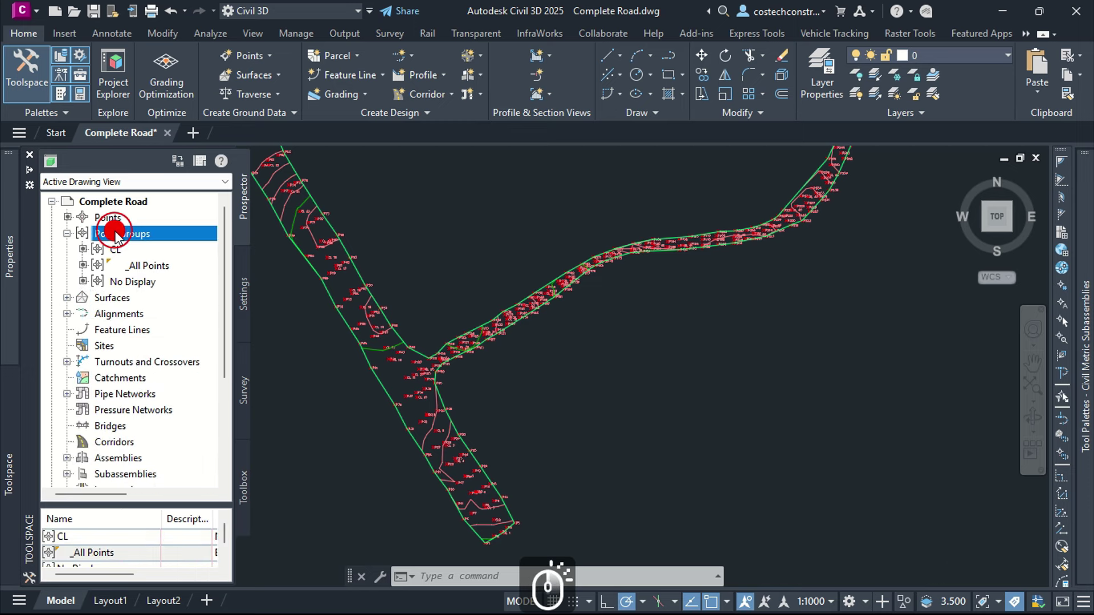
right_click(135, 233)
left_click(158, 242)
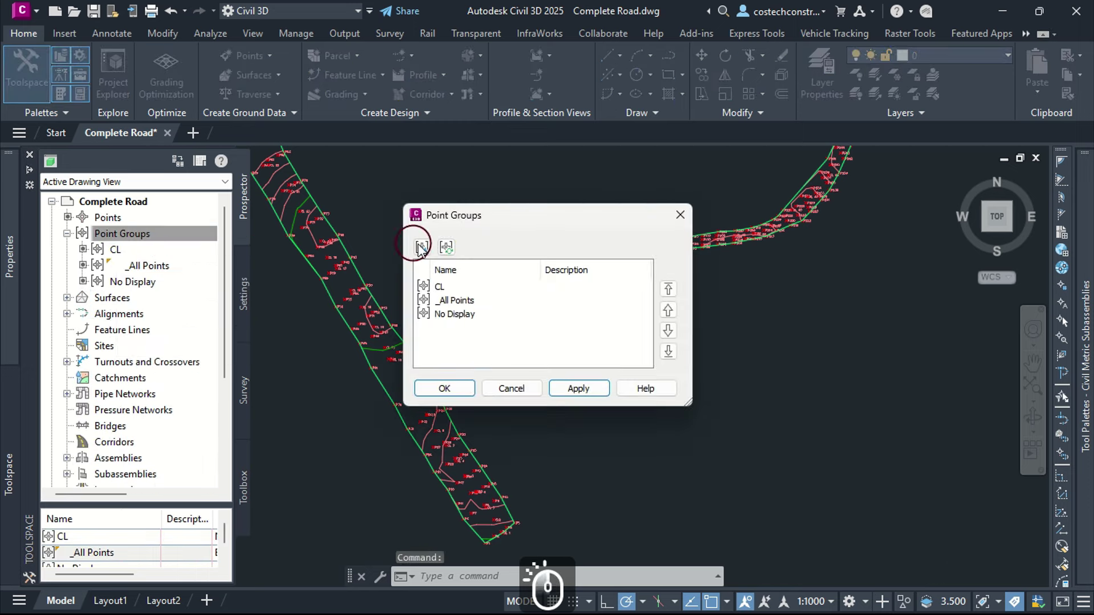
left_click(456, 301)
left_click(667, 331)
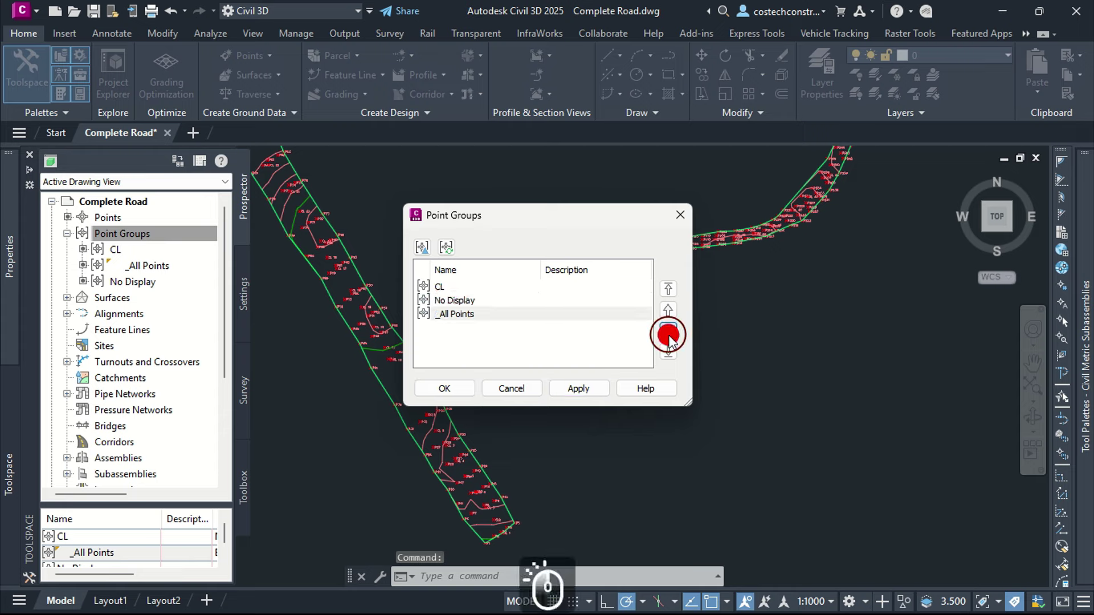
left_click(574, 387)
left_click(438, 387)
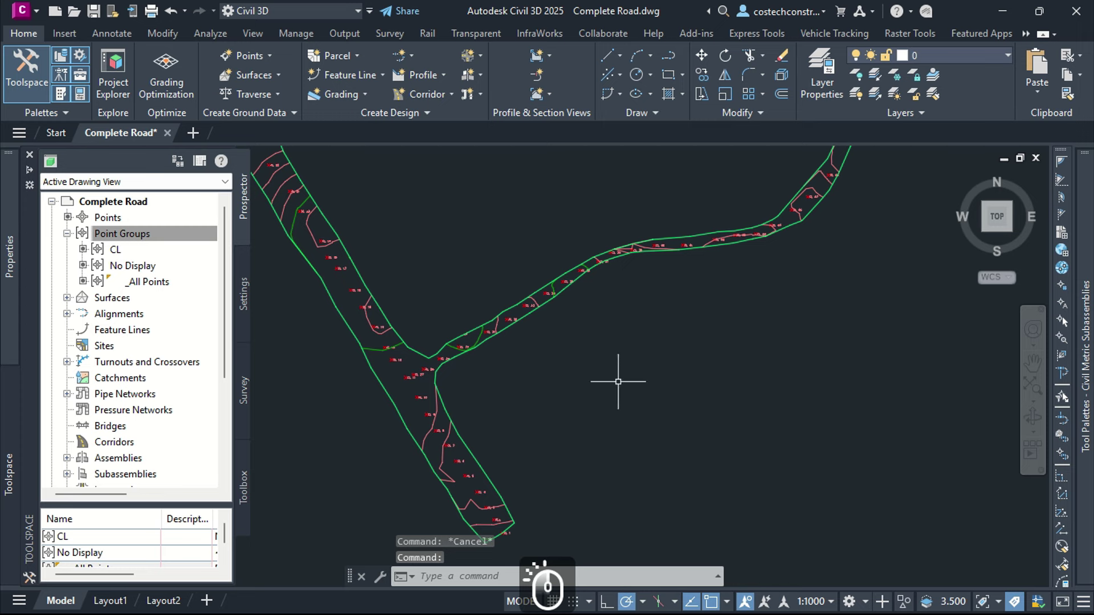
left_click(624, 379)
left_click(708, 429)
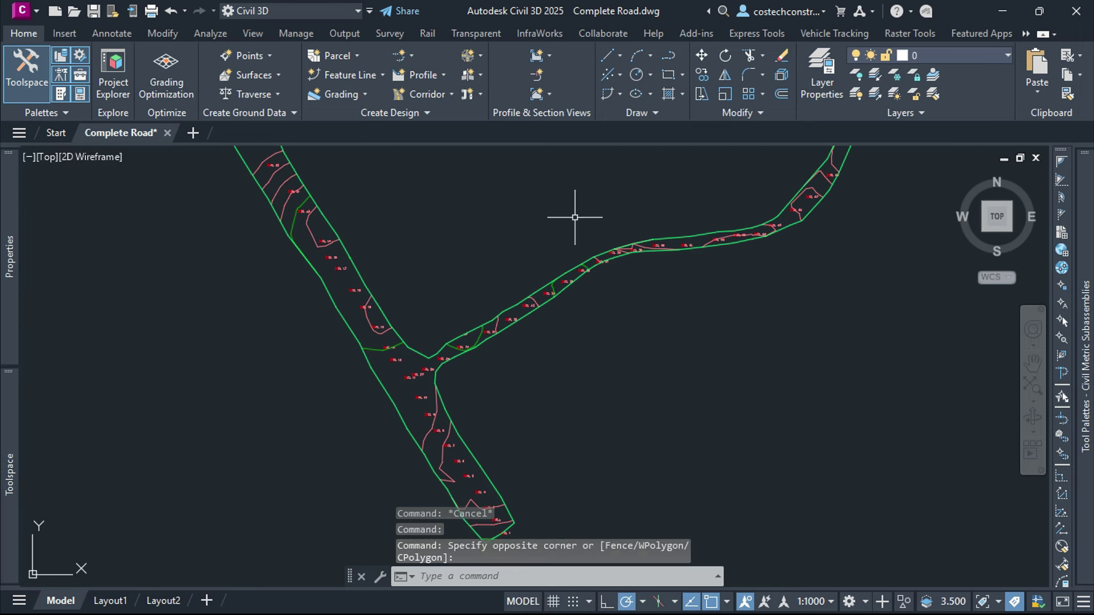
- Examine the written list of road design stages beside the survey, including the item on design checks per the road manual
scroll(379, 346, "up", 3)
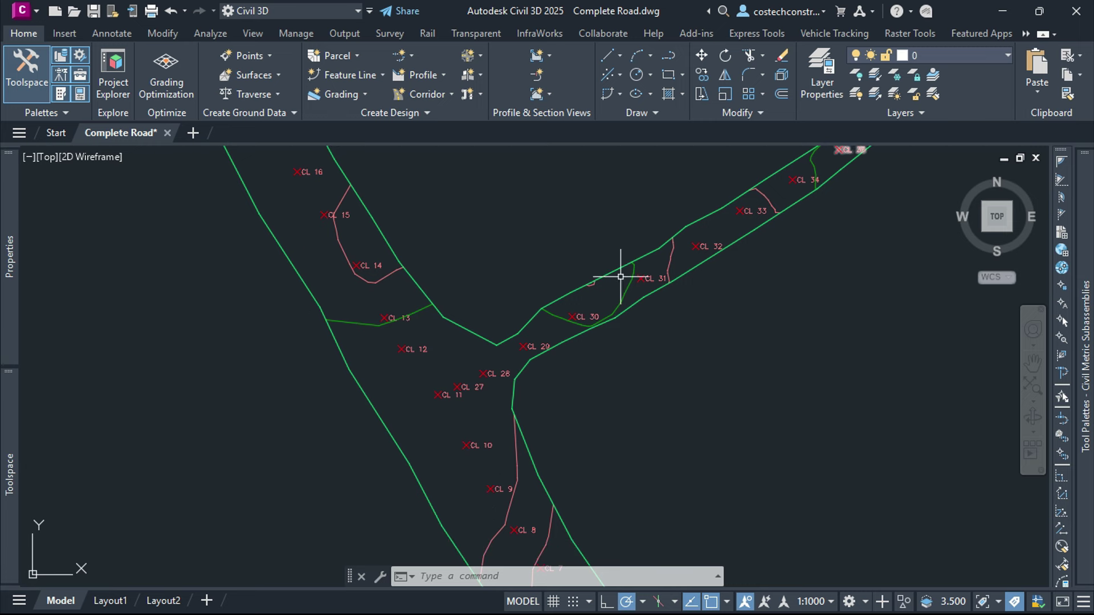
scroll(805, 305, "down", 5)
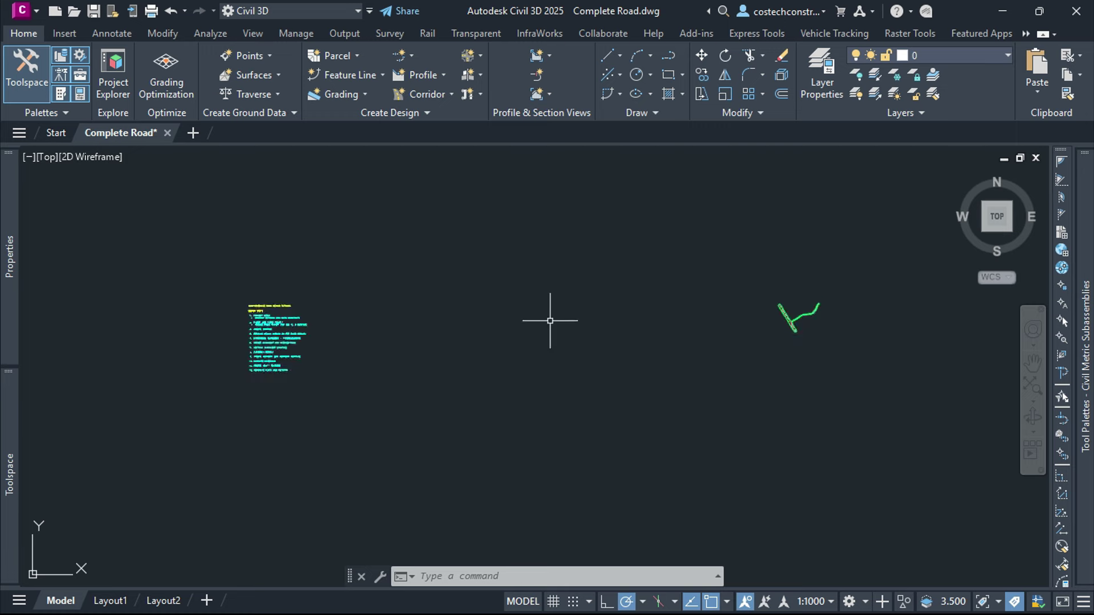
scroll(250, 334, "up", 8)
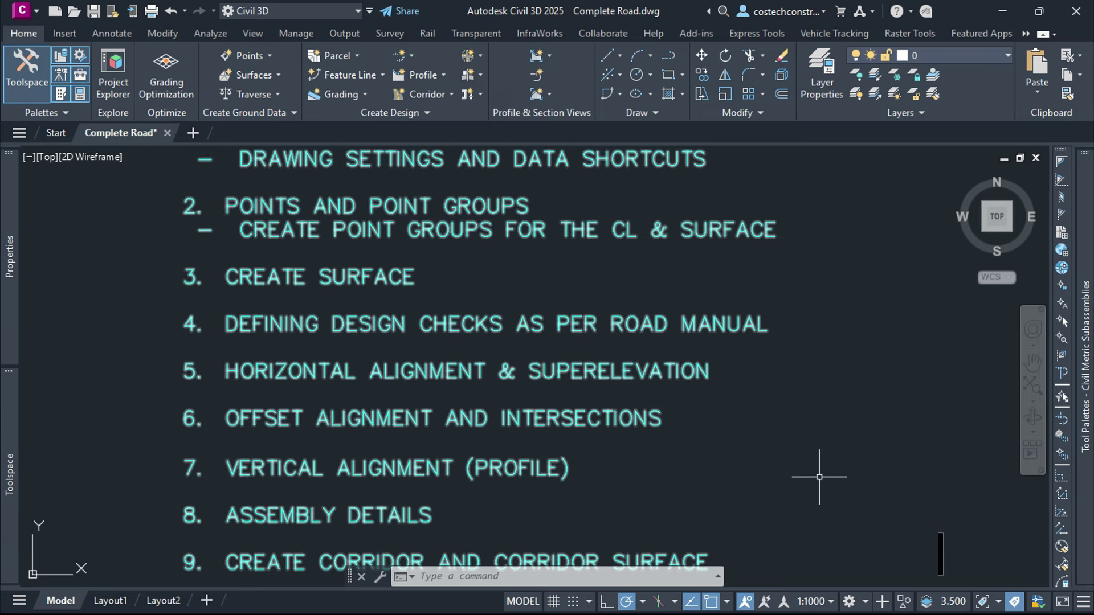
left_click(959, 556)
- Switch to the Kenya Road Design Manual PDF and go to chapter 5, Design of Horizontal Alignment, using the bookmarks
key("alt+Tab")
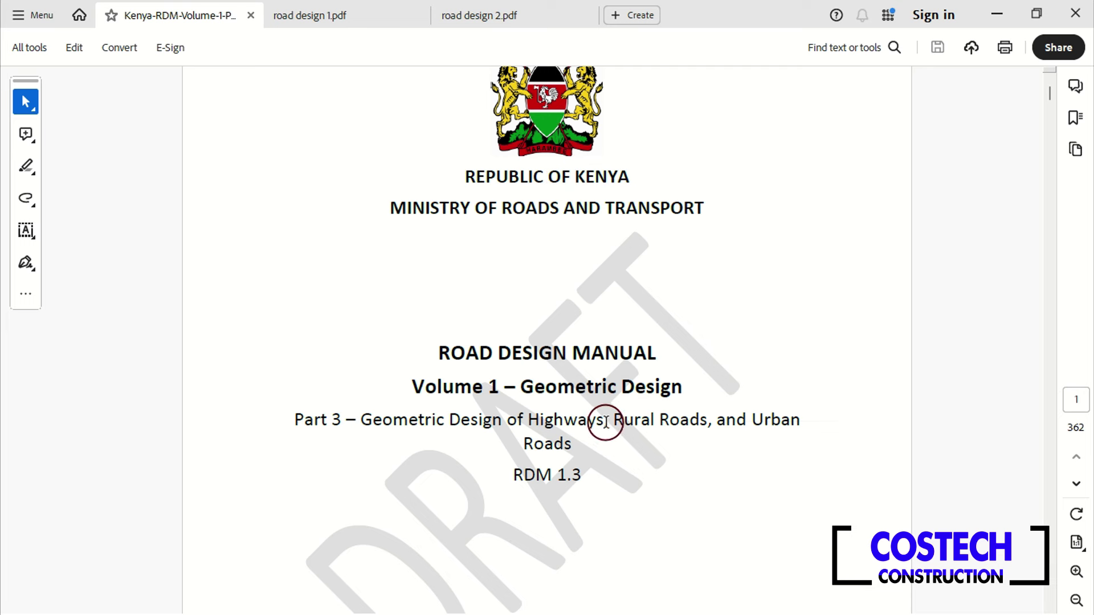
scroll(618, 446, "down", 3)
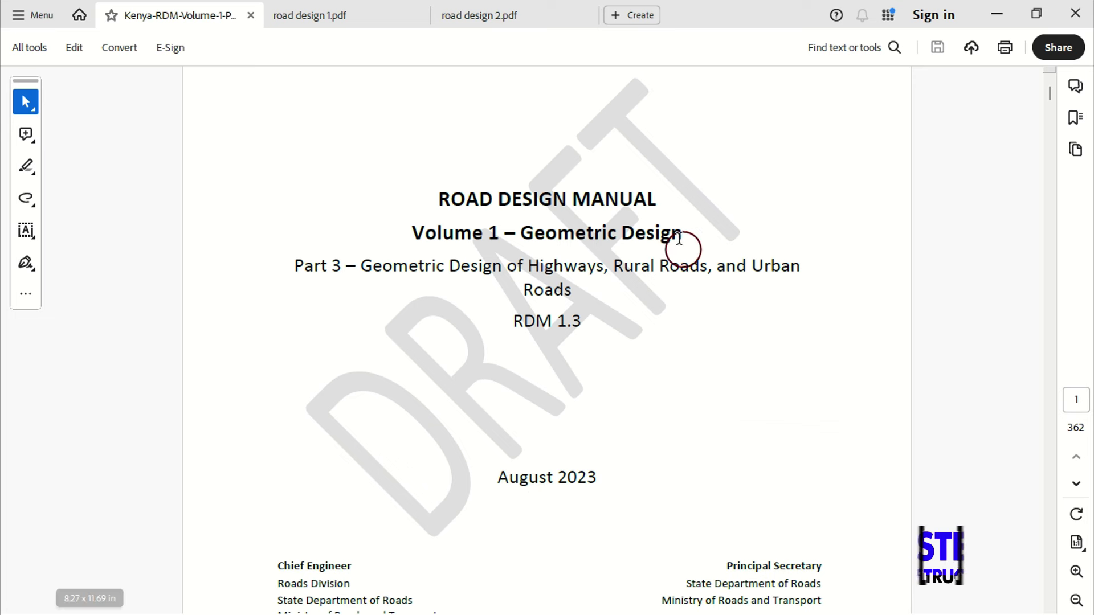
left_click(1075, 117)
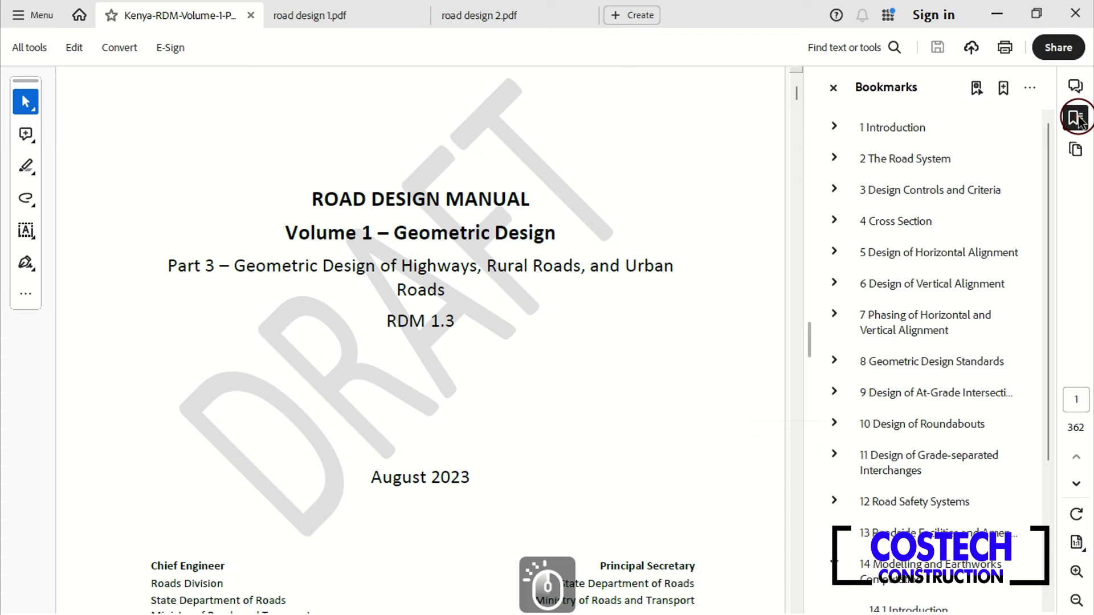
left_click(902, 255)
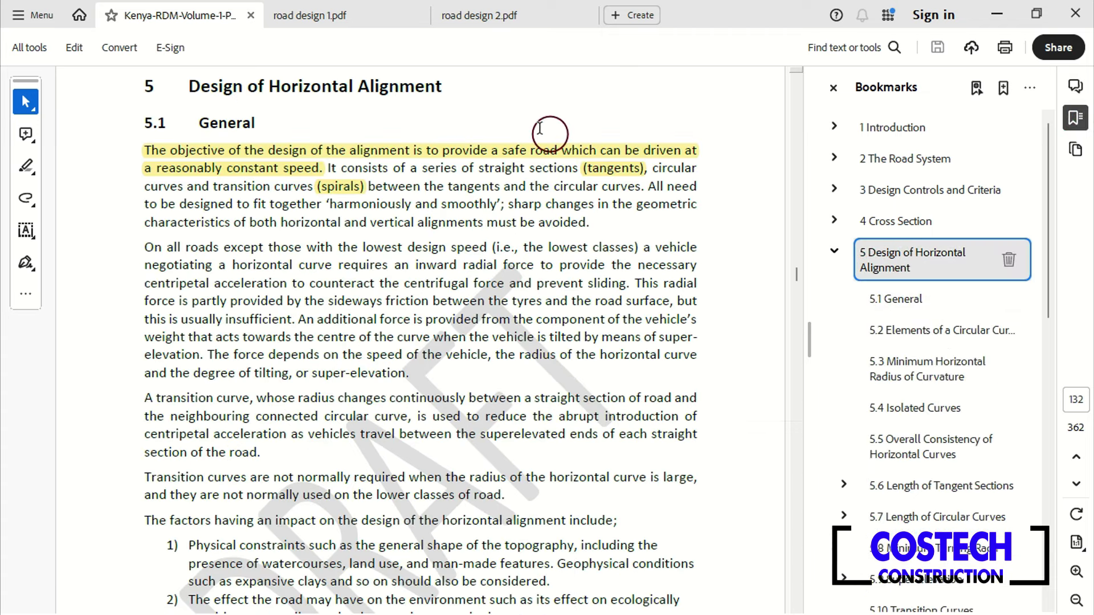
- Examine Table 8-12, Design Standards DU2 for urban arterial and collector roads, in road design 1.pdf, through to the vertical curve K-values
left_click(333, 15)
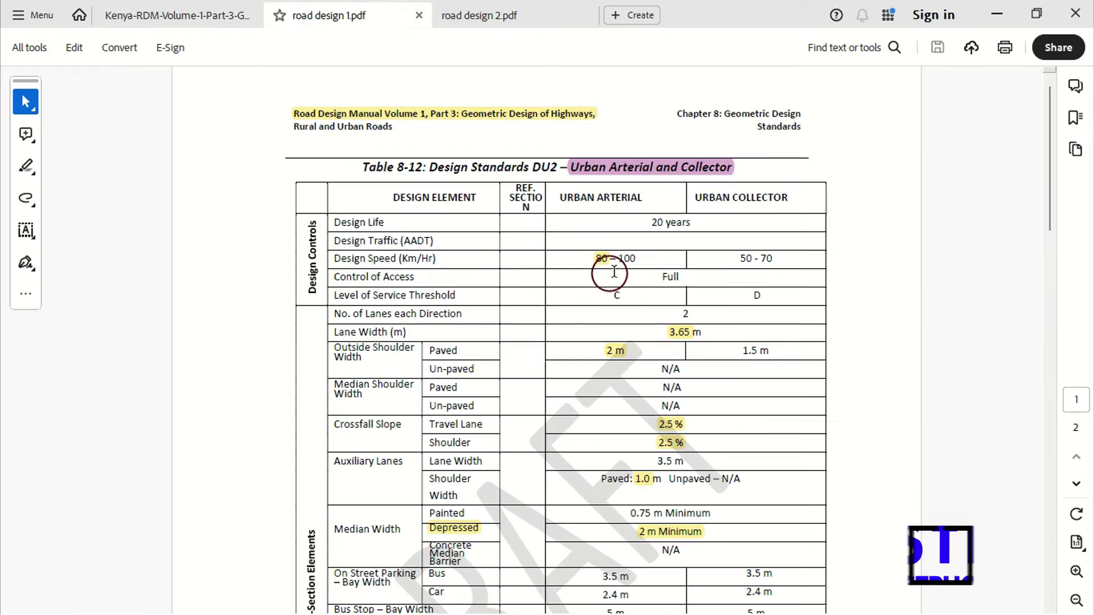
scroll(487, 165, "down", 2)
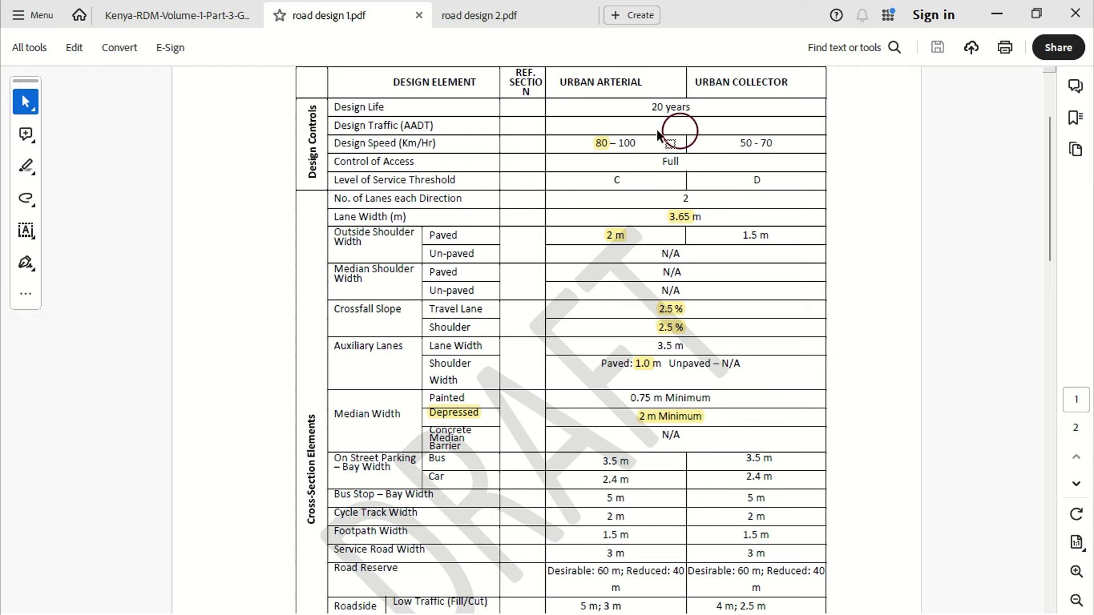
scroll(683, 126, "down", 2)
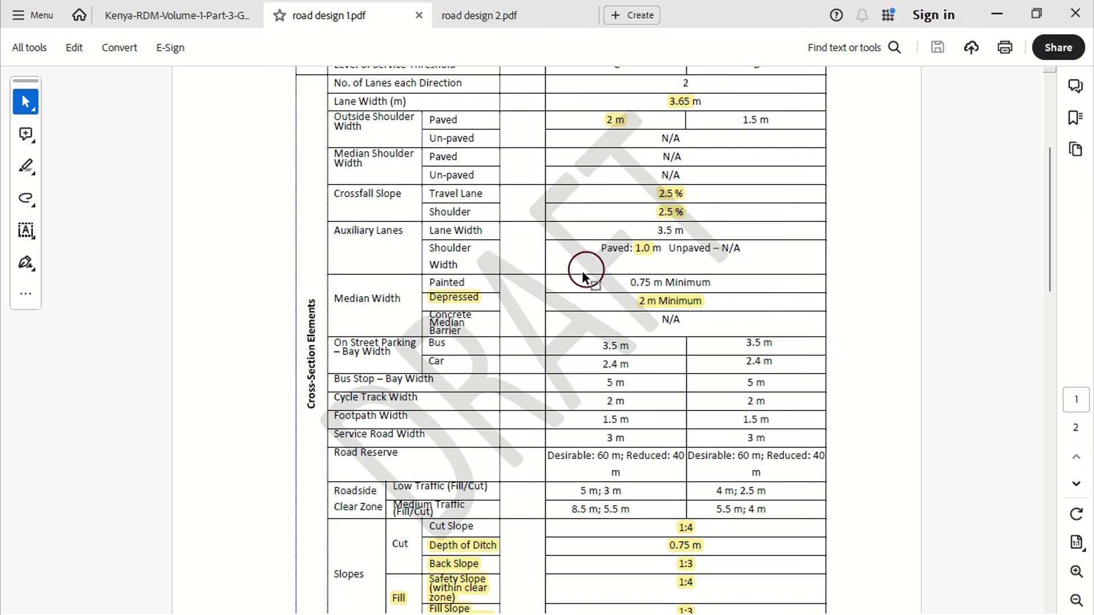
scroll(670, 286, "down", 4)
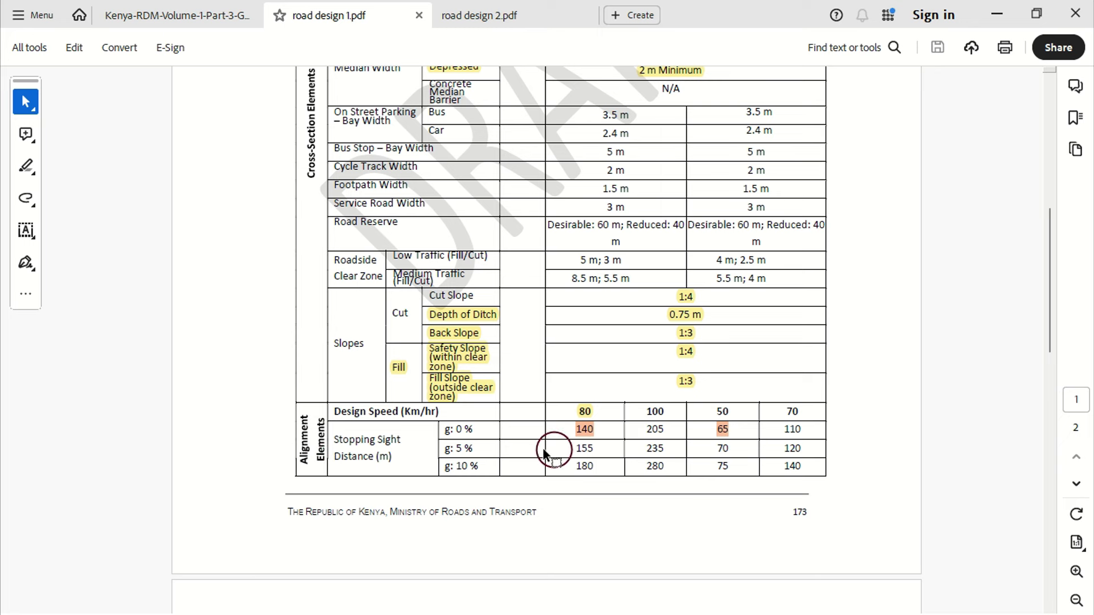
scroll(513, 447, "down", 7)
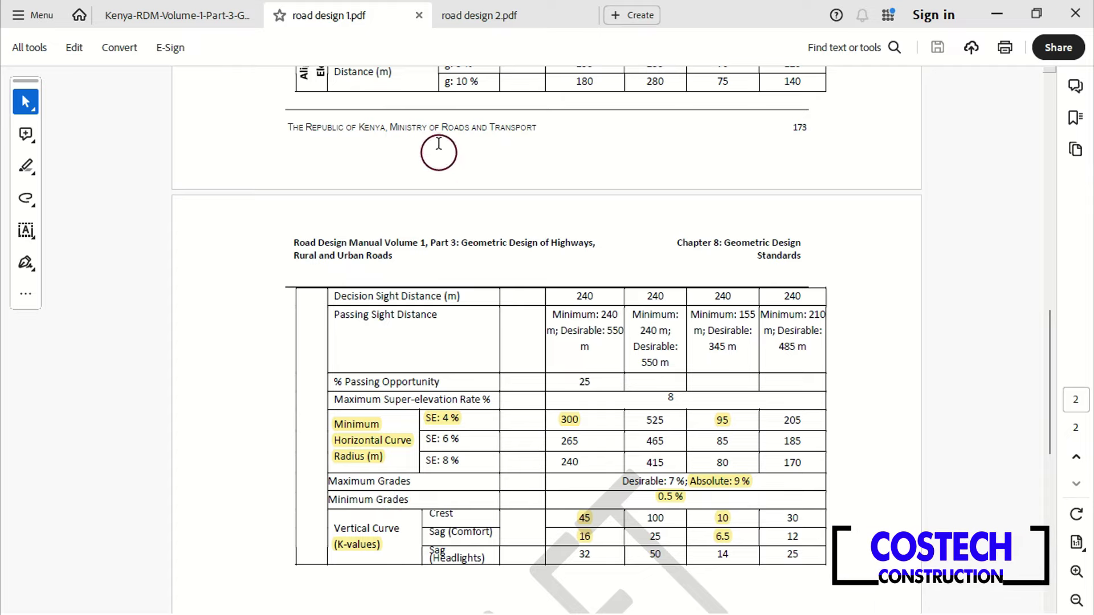
- Examine the design standards table in road design 2.pdf, covering cross-section slopes, design speed and sight distances
left_click(486, 17)
scroll(444, 301, "down", 1)
scroll(445, 301, "down", 15)
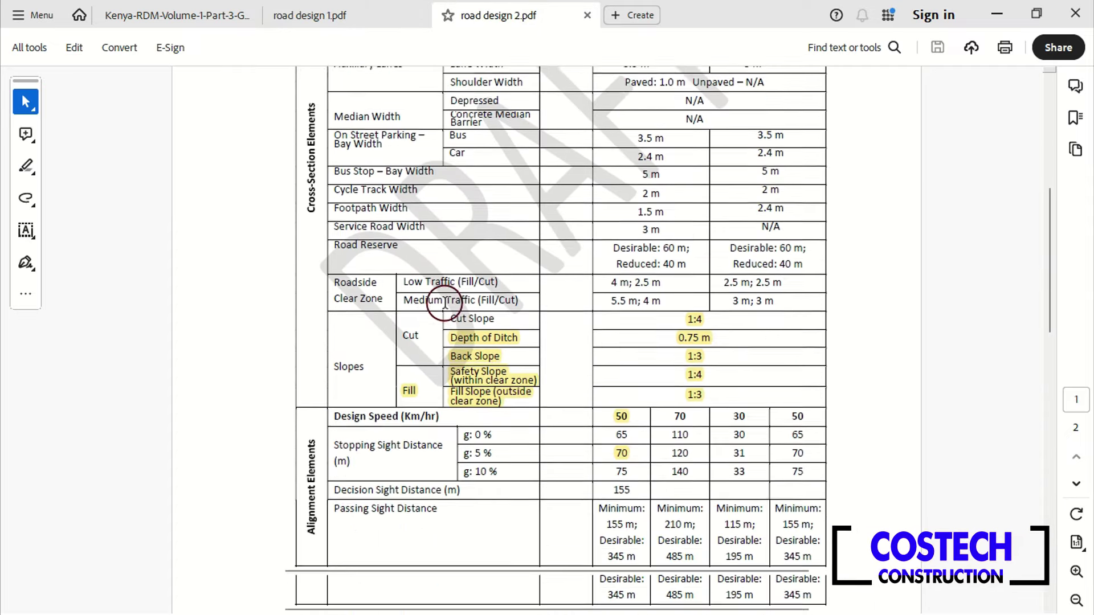
- Examine the curve radius, grade and K-value standards in road design 2.pdf, and return to the Kenya Road Design Manual PDF
scroll(444, 302, "up", 15)
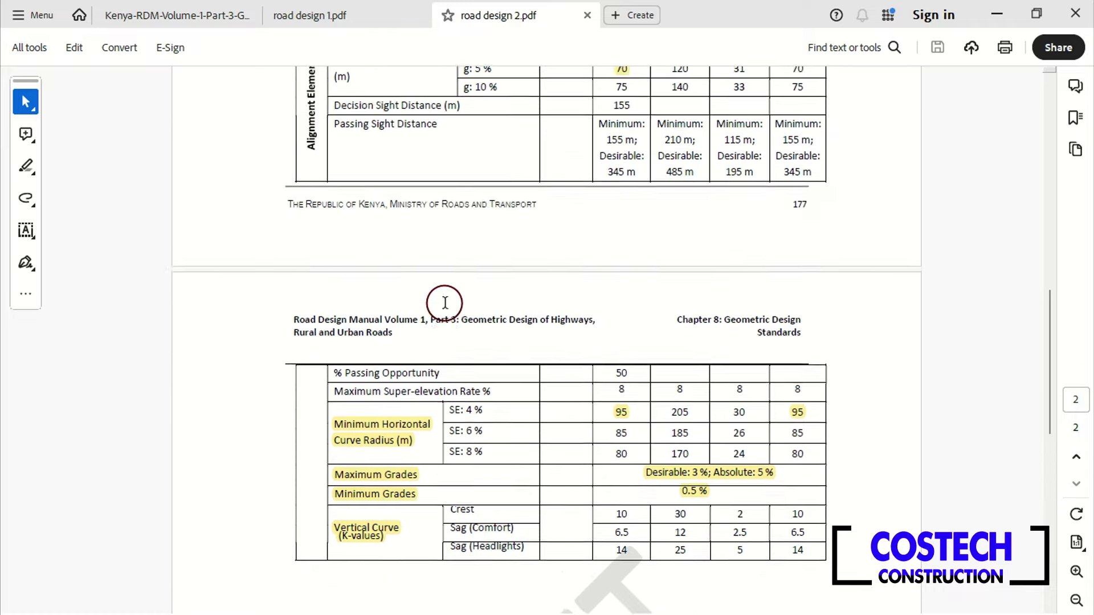
scroll(445, 300, "up", 3)
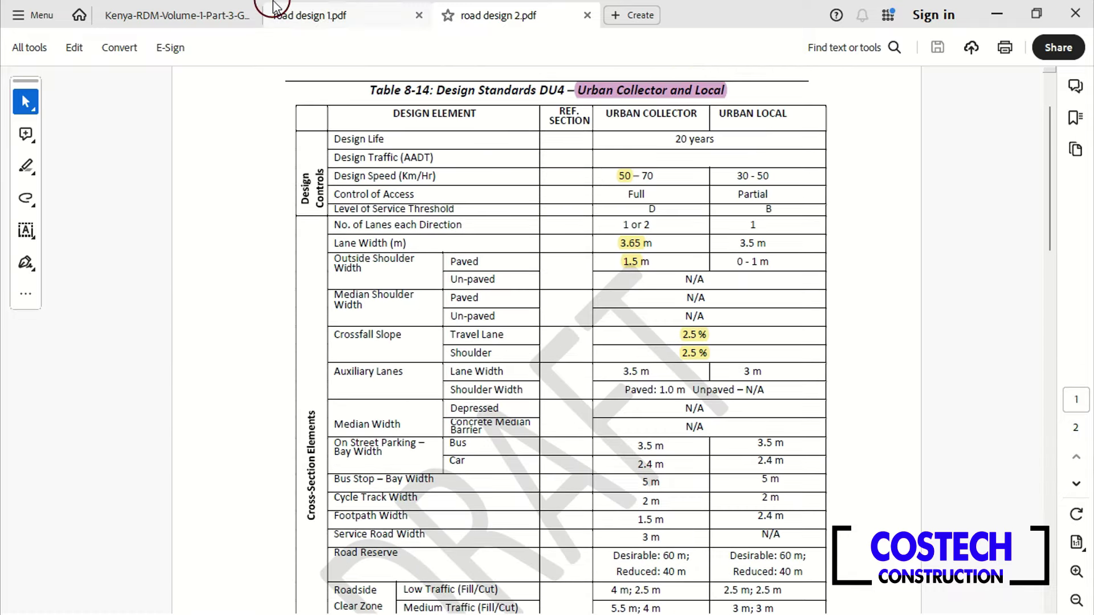
left_click(190, 16)
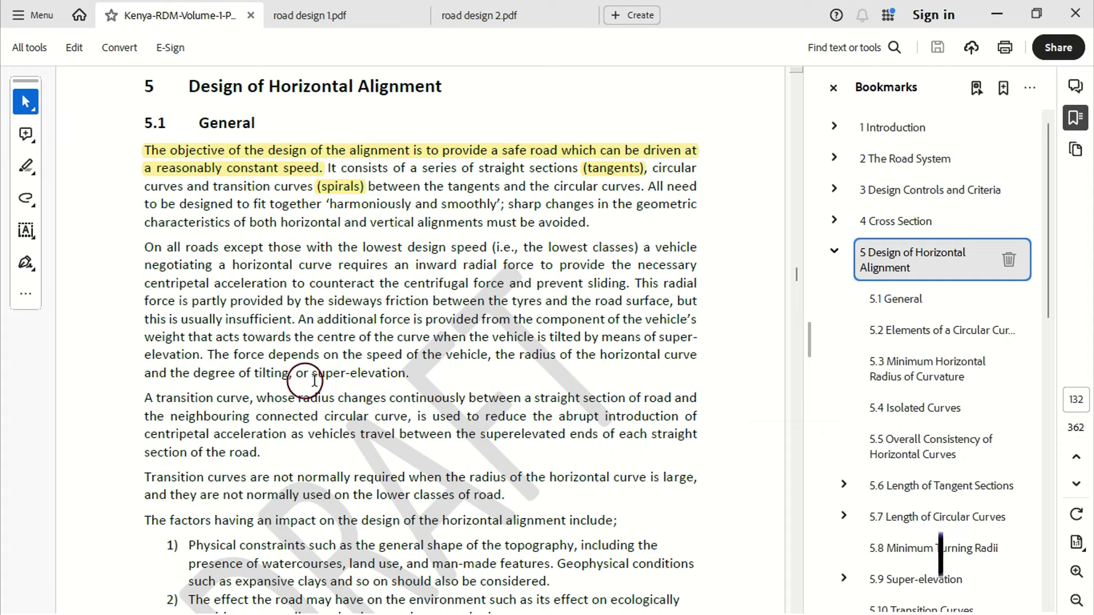
- Examine the circular curve elements, the minimum horizontal radius equation and Table 5-1 on minimum radii for paved roads
scroll(294, 337, "down", 5)
scroll(295, 341, "down", 5)
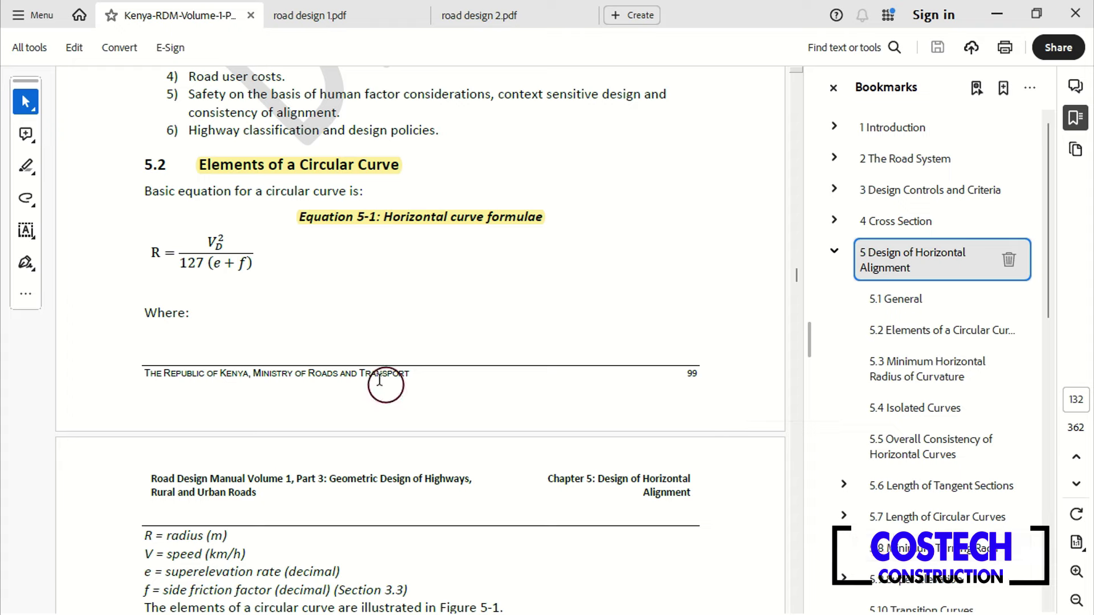
scroll(237, 268, "down", 9)
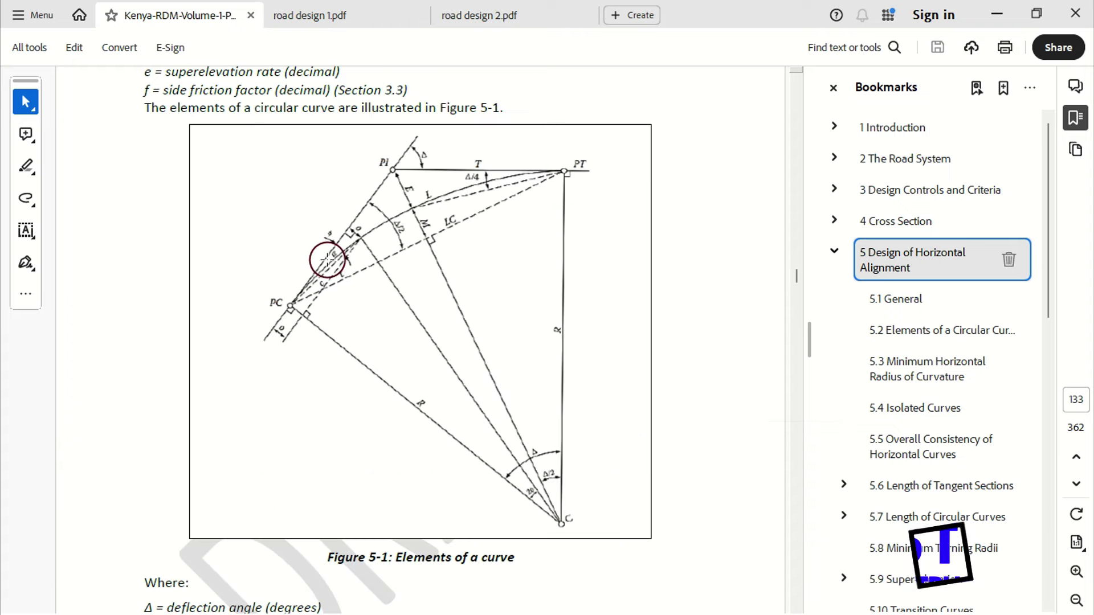
scroll(392, 238, "down", 20)
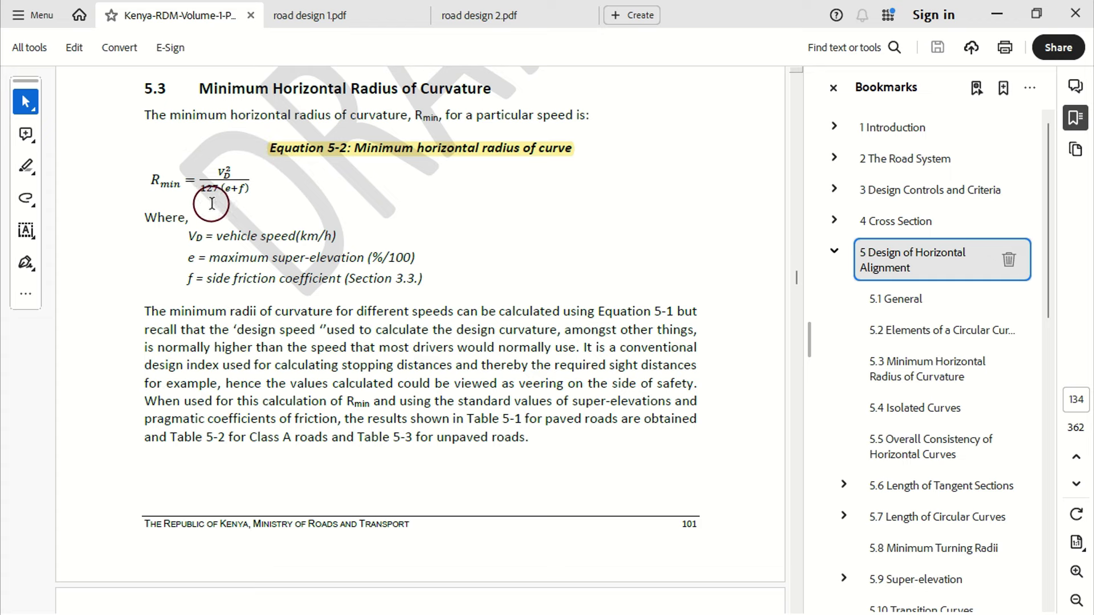
scroll(211, 203, "down", 15)
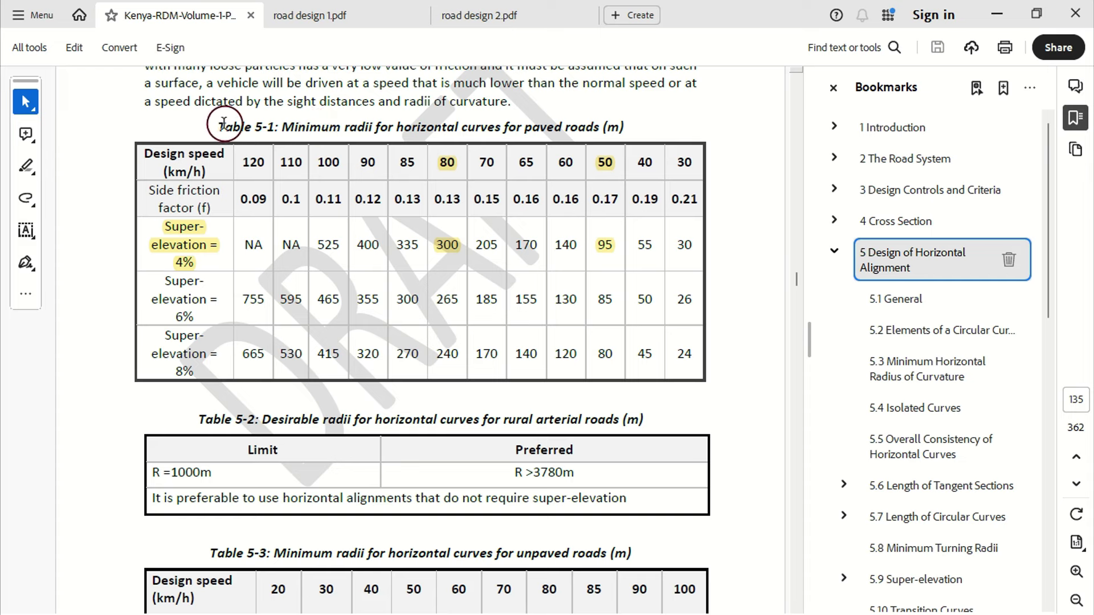
left_click_drag(211, 125, 577, 120)
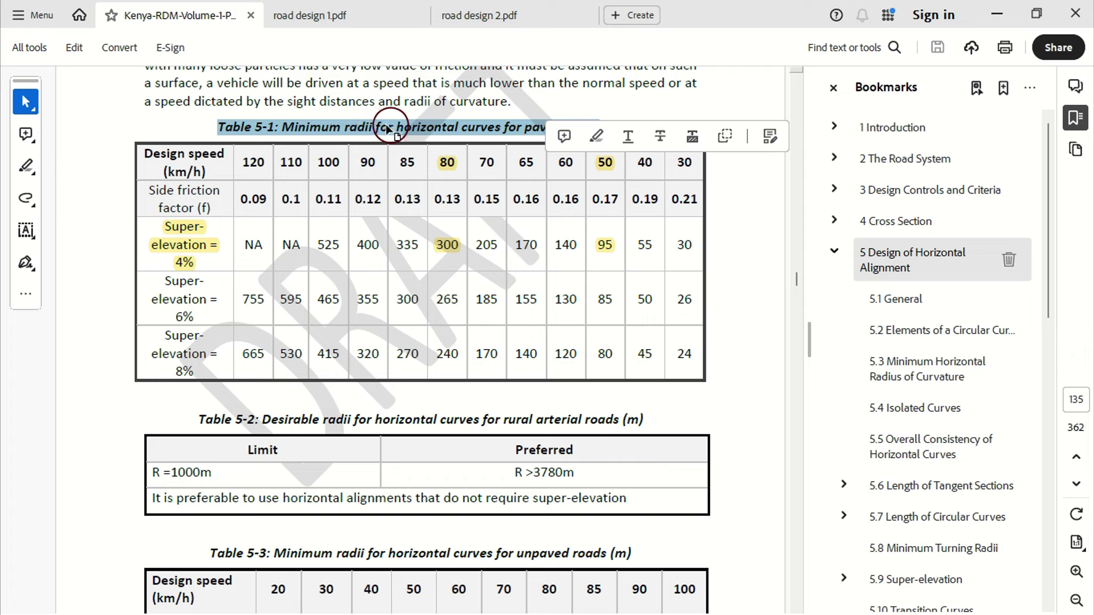
left_click(123, 194)
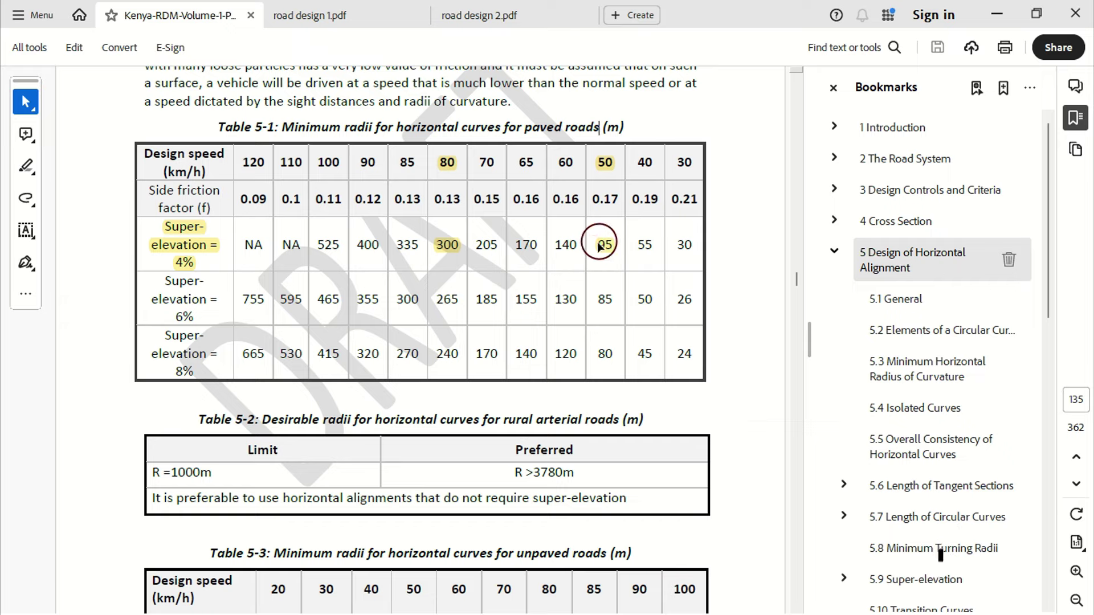
- Go to section 5.6, Length of Tangent Sections, and examine Table 5-4 on minimum and maximum tangent lengths
scroll(609, 248, "down", 6)
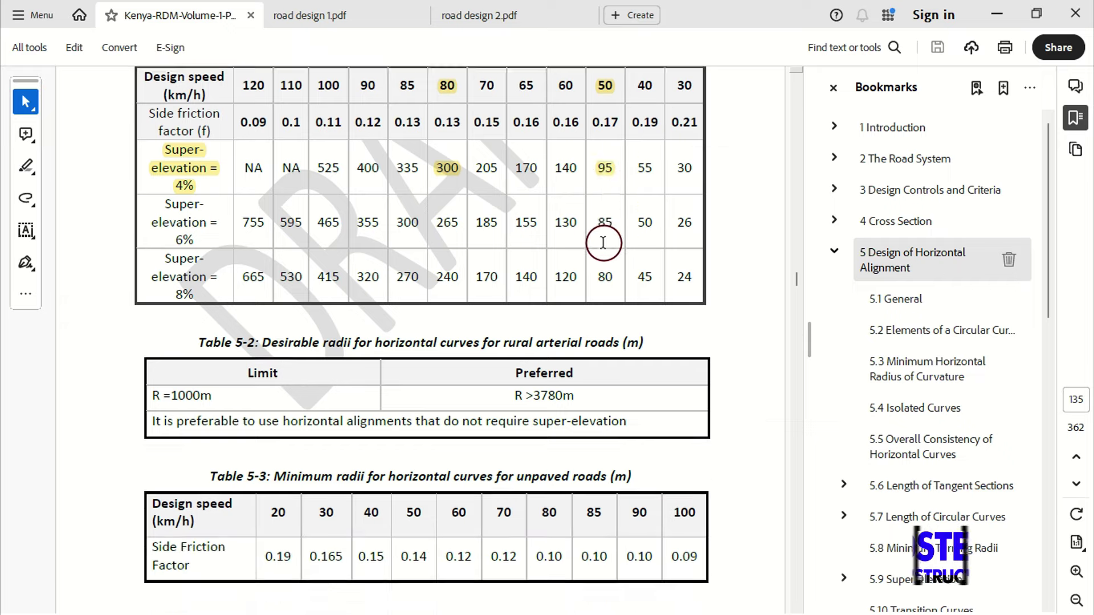
scroll(603, 243, "down", 10)
scroll(908, 288, "down", 3)
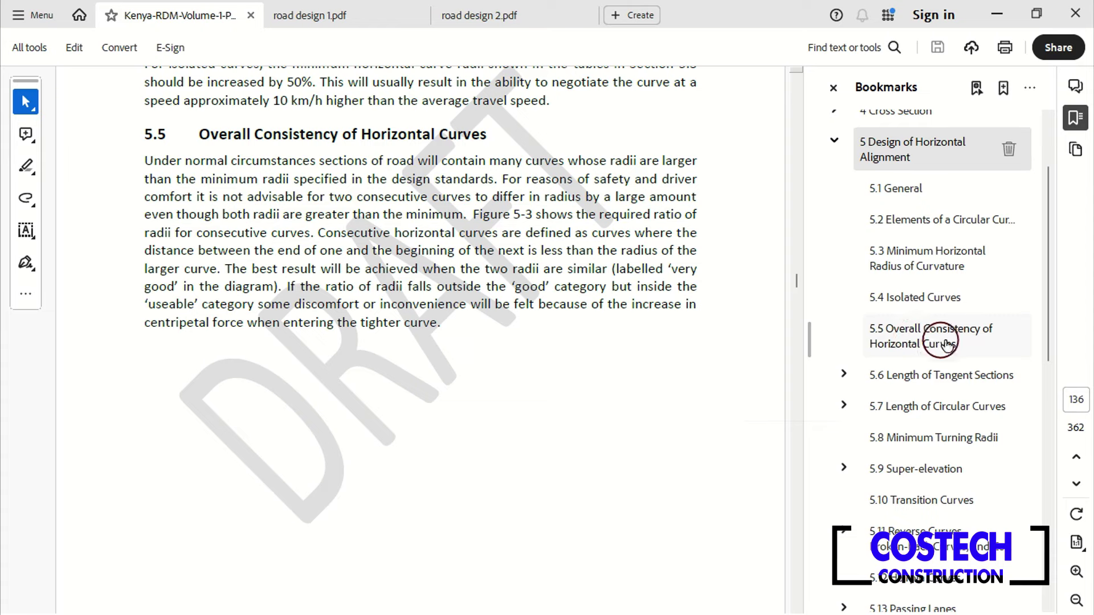
left_click(926, 319)
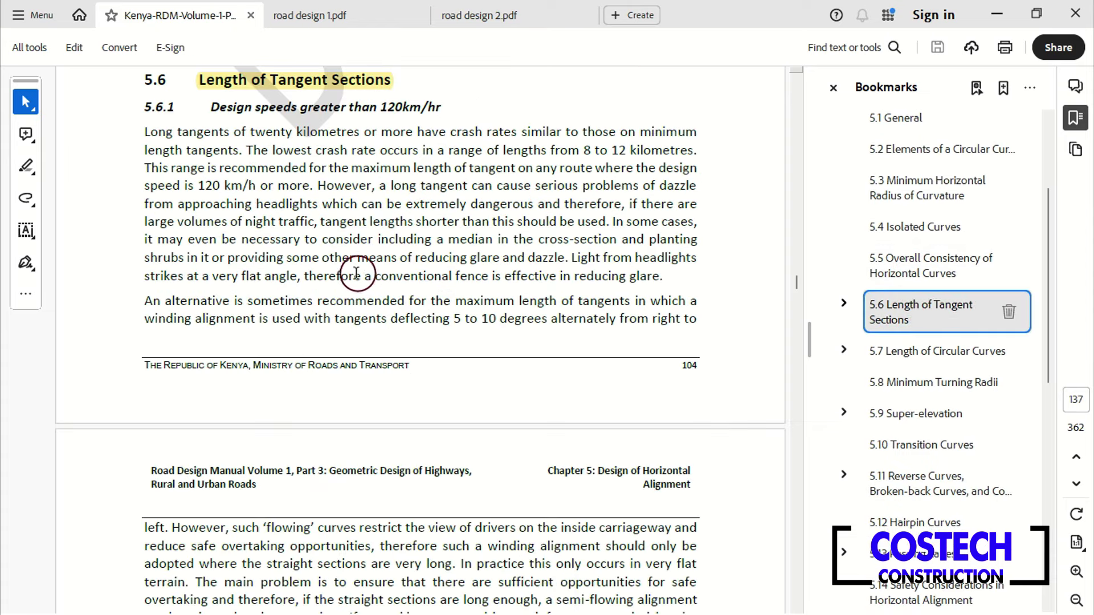
scroll(356, 272, "down", 15)
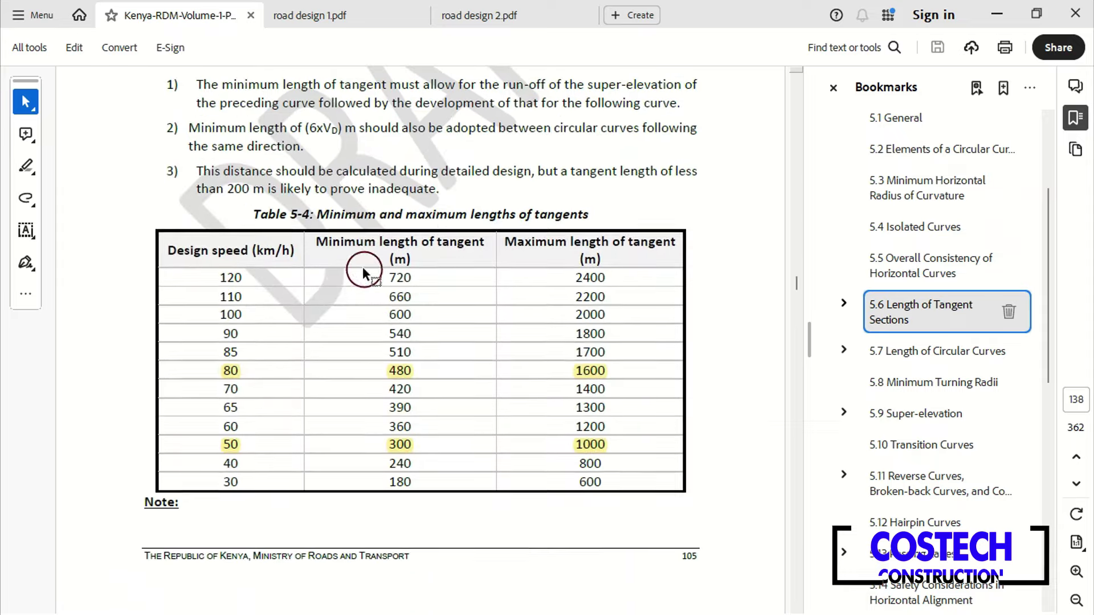
scroll(364, 272, "up", 2)
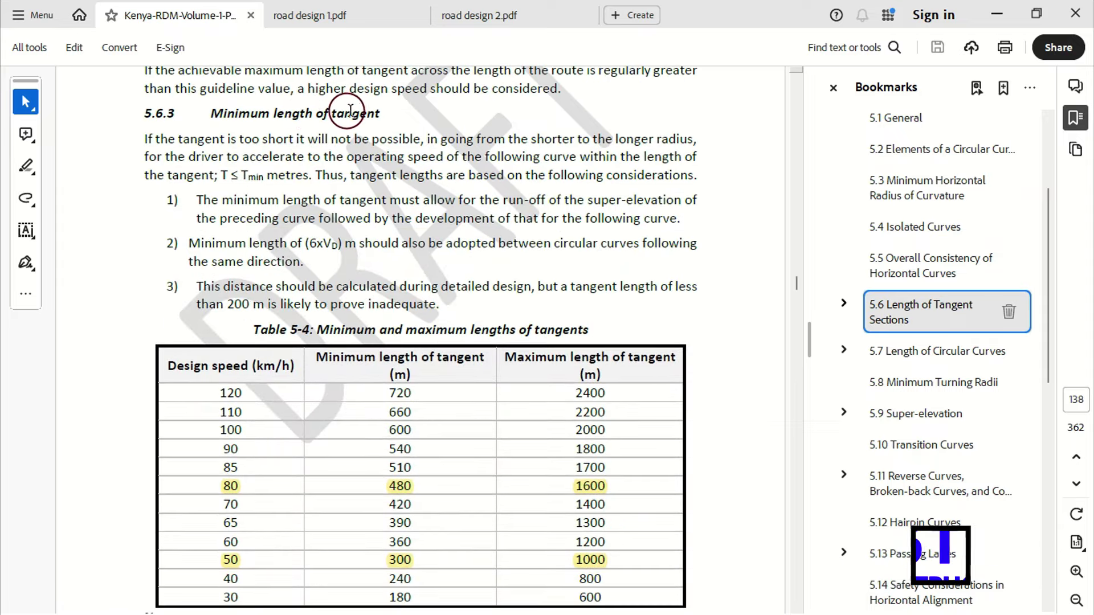
scroll(350, 110, "down", 2)
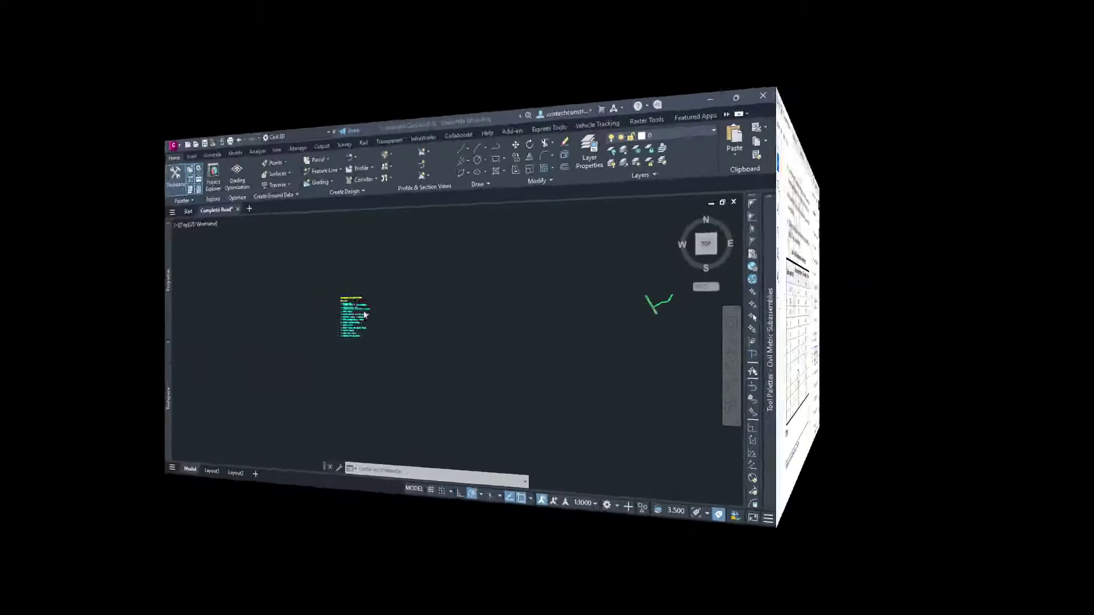
- Switch to Civil 3D and expand the alignment Design Checks in the drawing settings of Complete Road
scroll(346, 341, "up", 5)
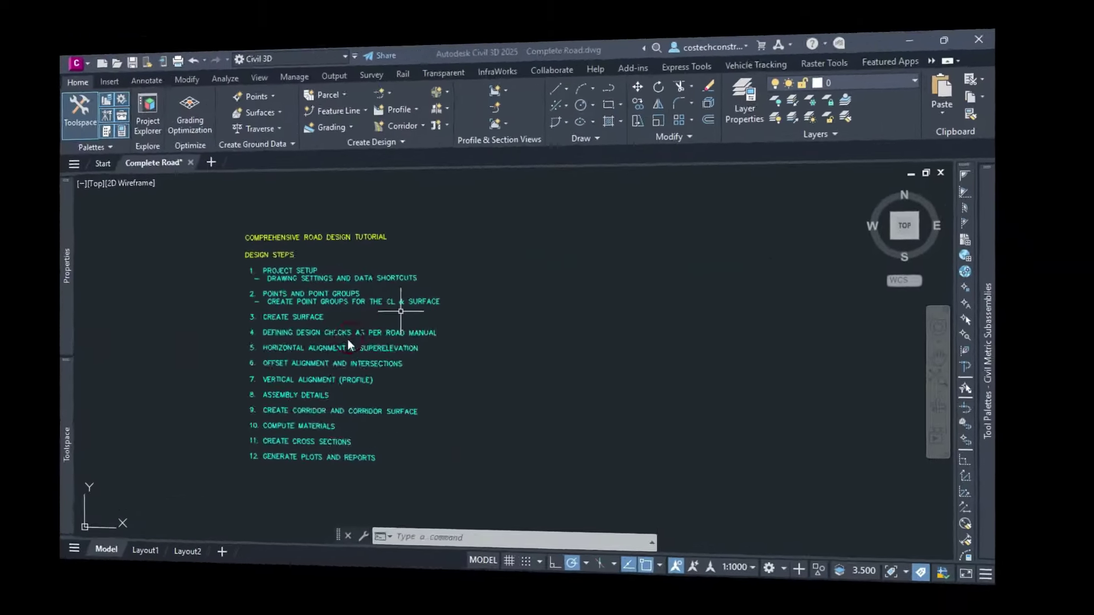
scroll(345, 353, "down", 2)
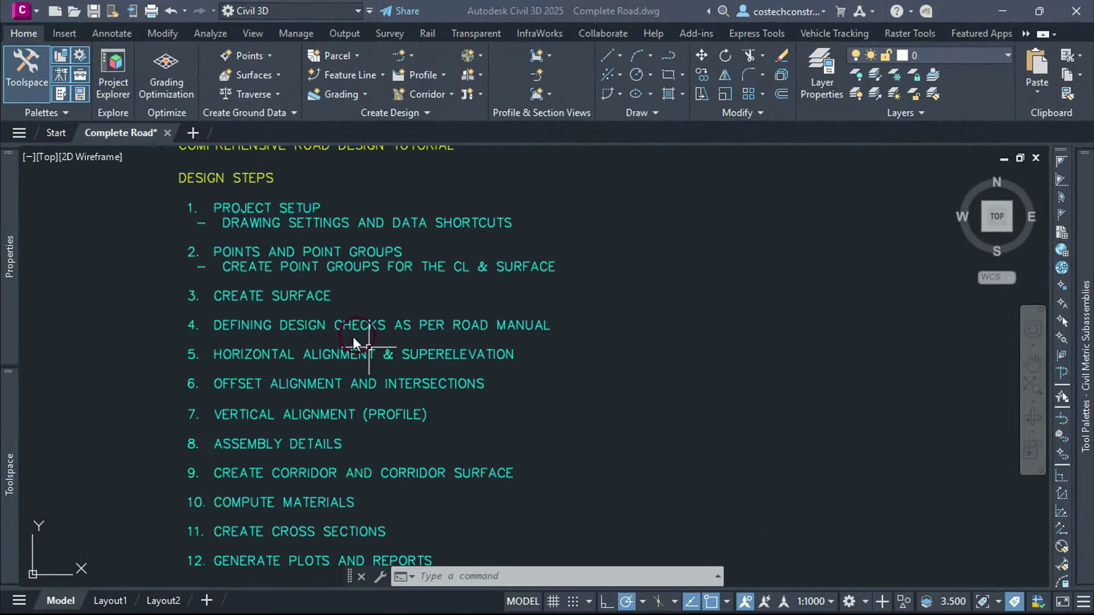
left_click(134, 377)
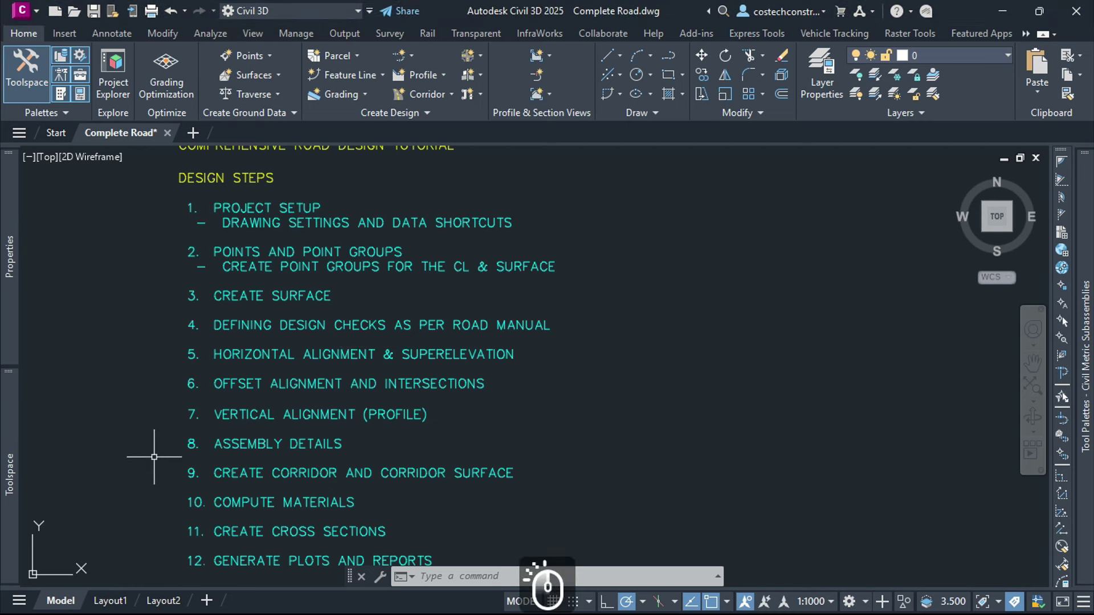
left_click(8, 473)
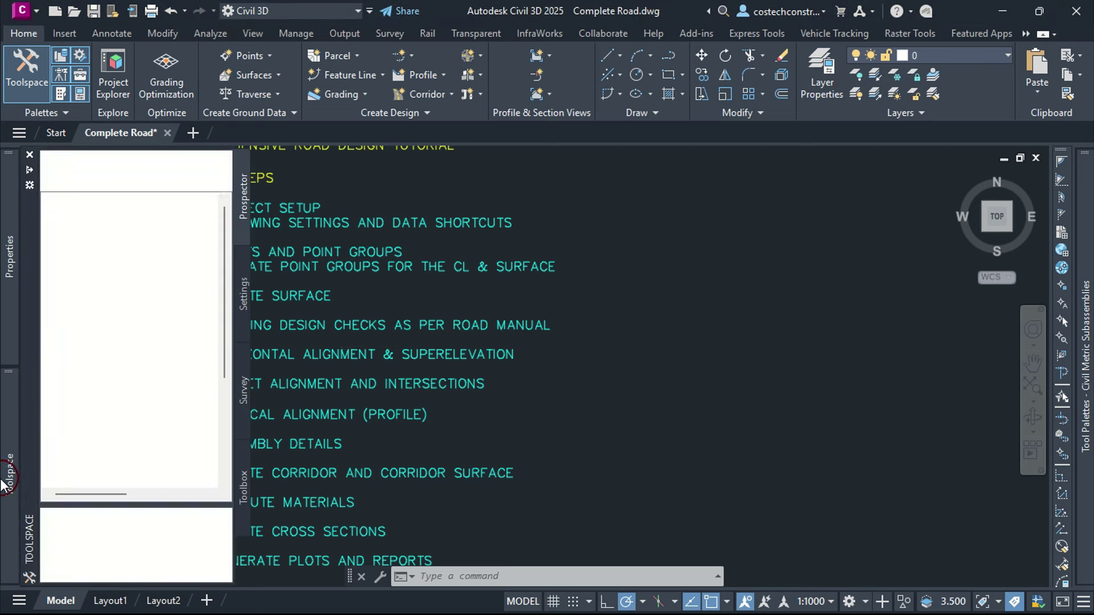
left_click(244, 299)
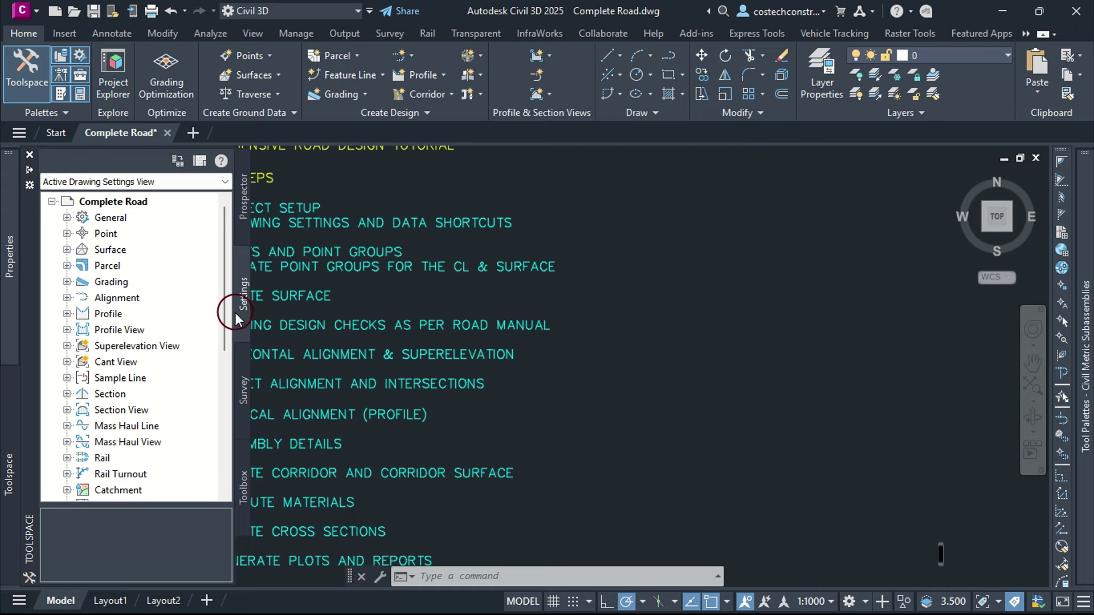
left_click(67, 298)
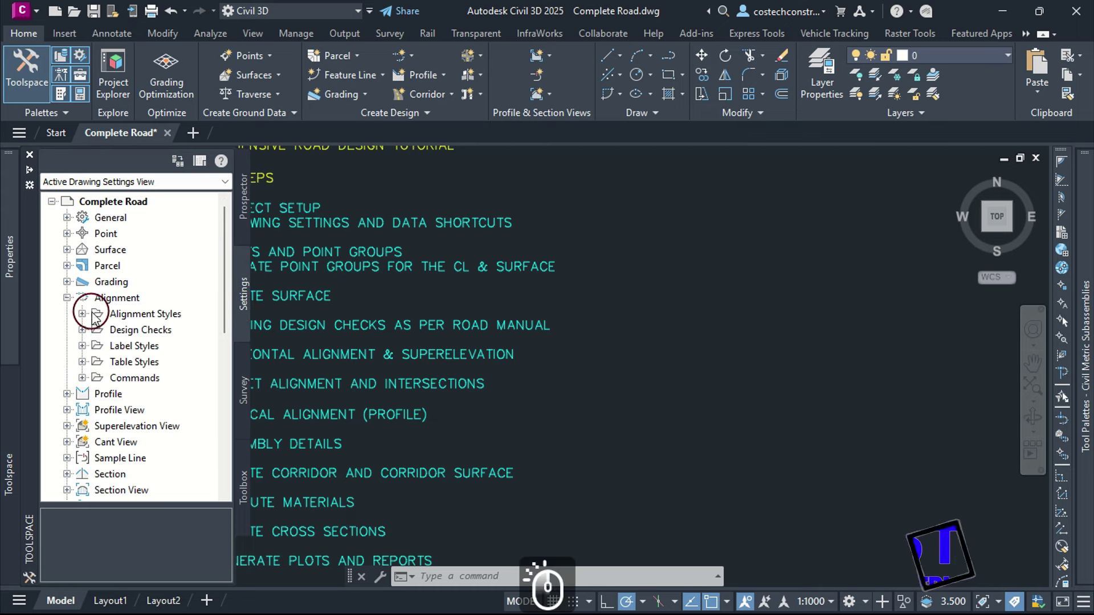
left_click(82, 330)
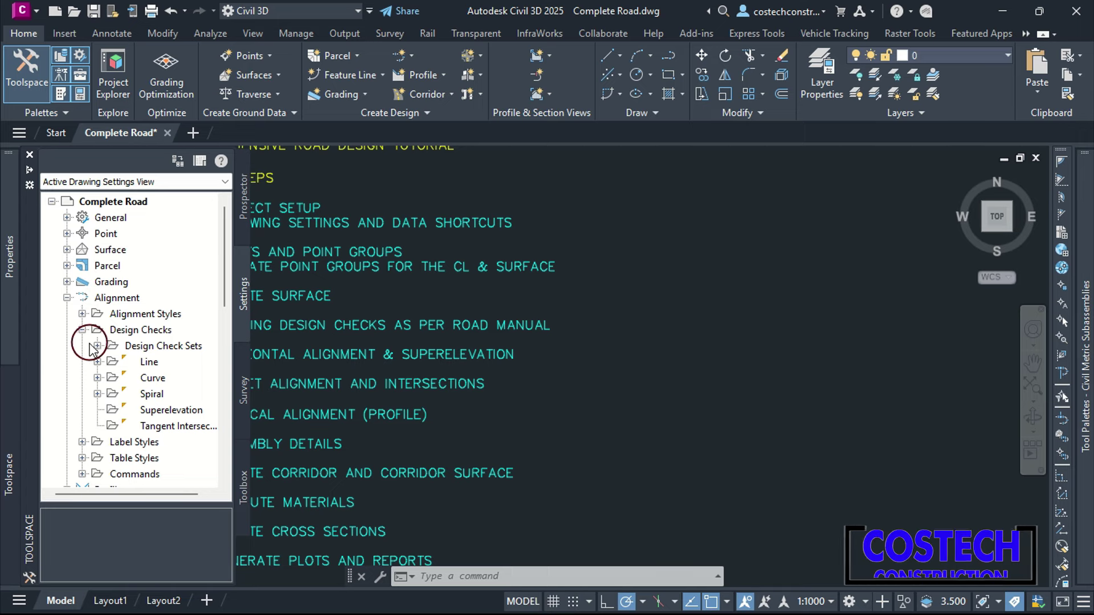
- Create a new alignment design check set named R1 Check Set
left_click(97, 345)
right_click(162, 346)
left_click(196, 353)
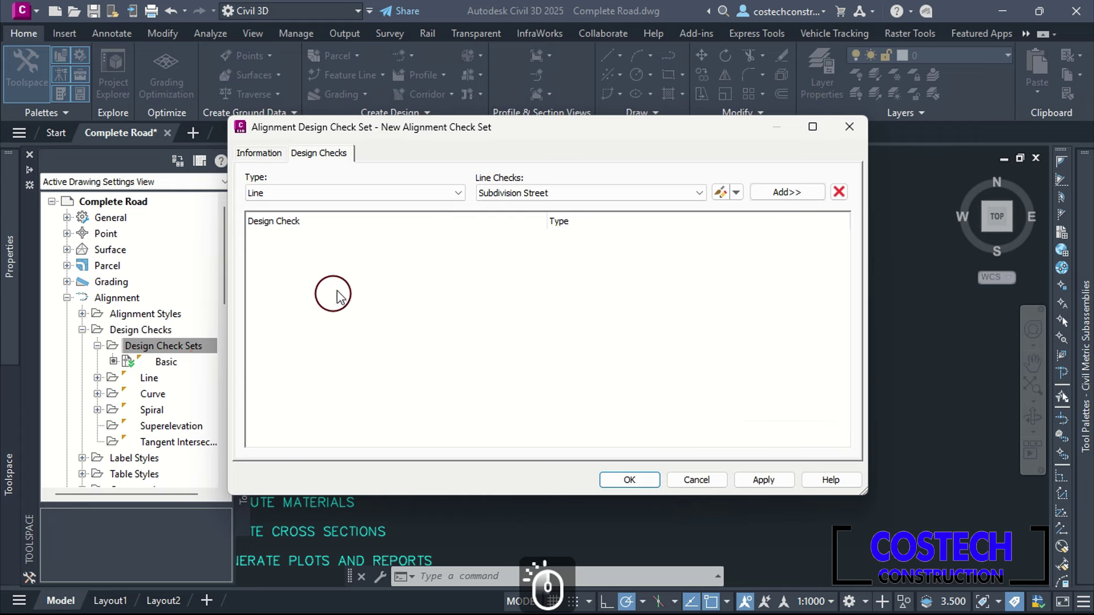
left_click(268, 156)
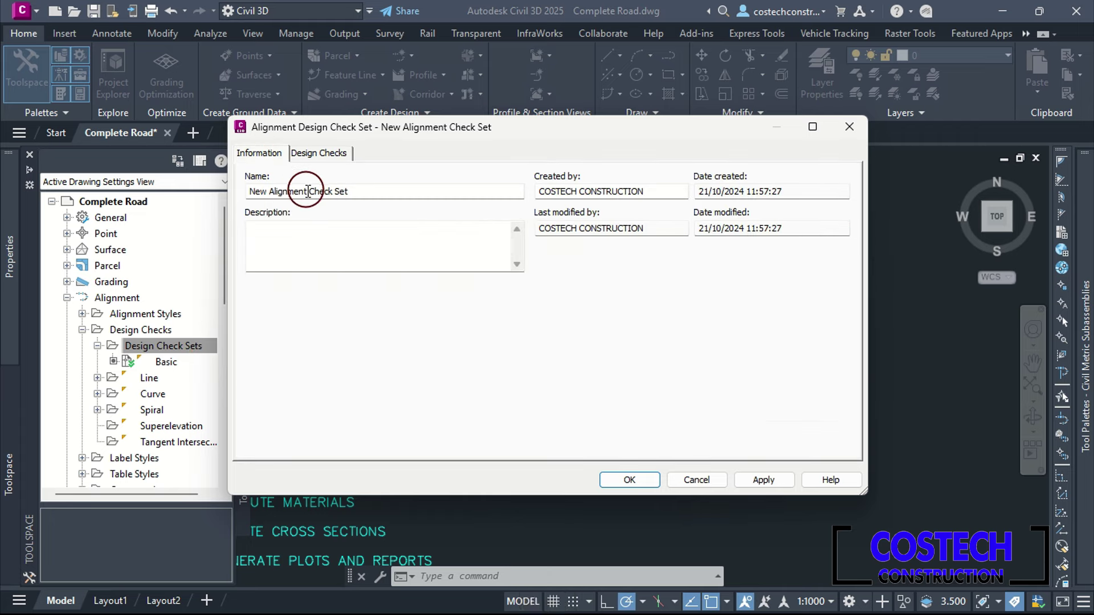
left_click_drag(306, 192, 195, 198)
type("R1")
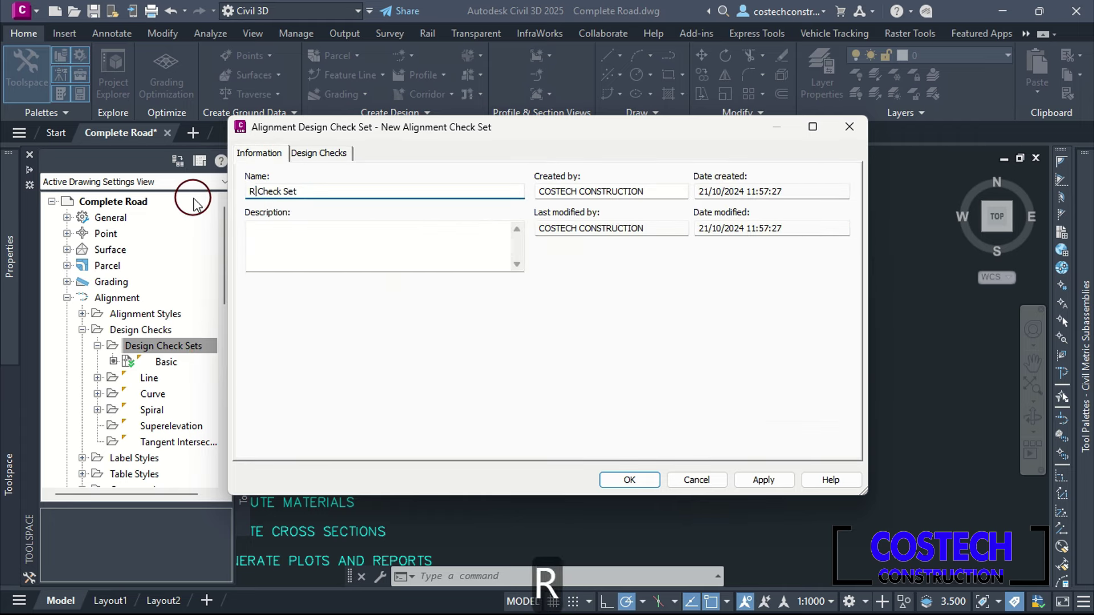
left_click(763, 480)
left_click(630, 480)
- Add a second alignment design check set named R2 Check Set
right_click(189, 348)
left_click(200, 357)
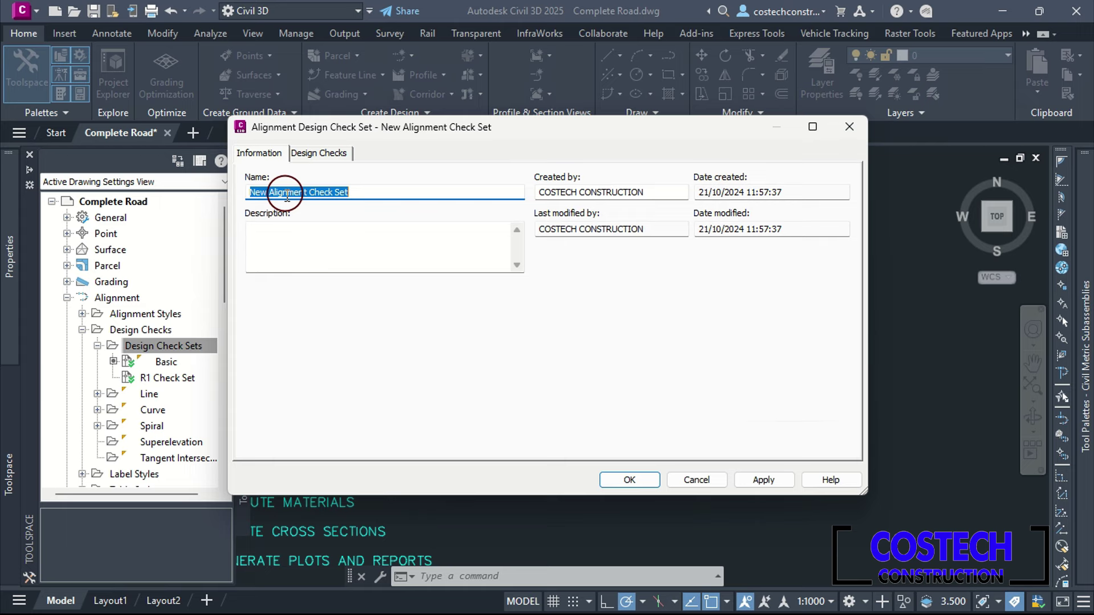
left_click_drag(302, 192, 208, 202)
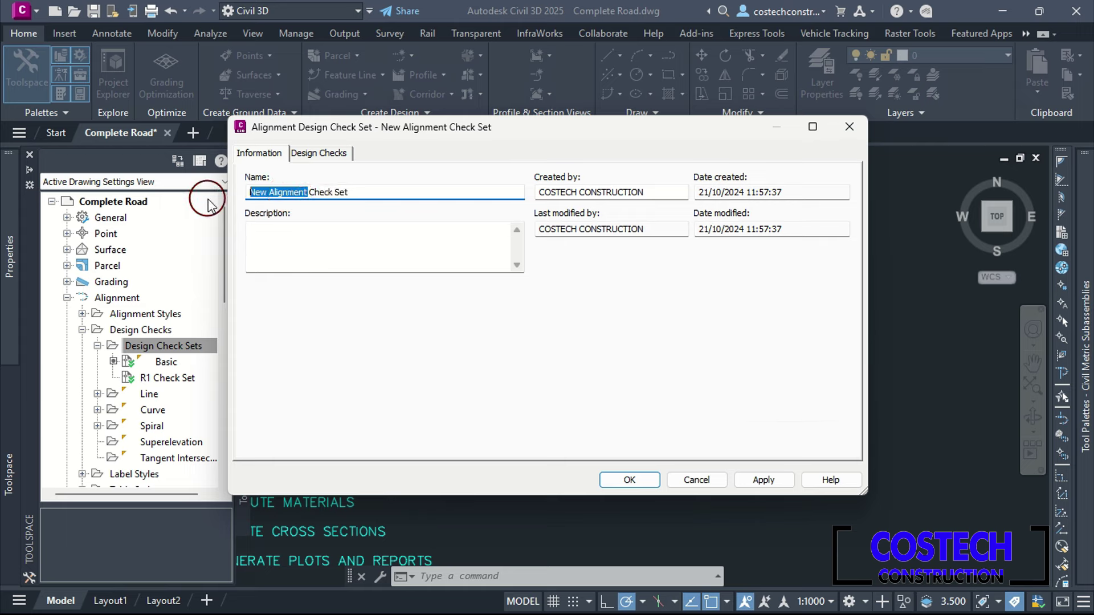
type("R2")
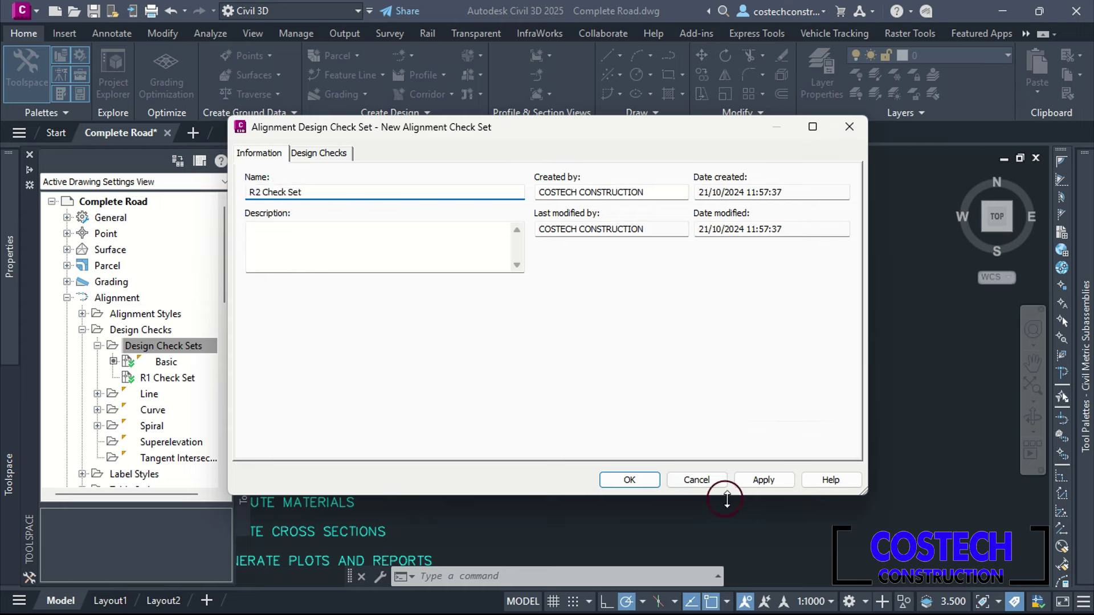
left_click(763, 481)
left_click(629, 479)
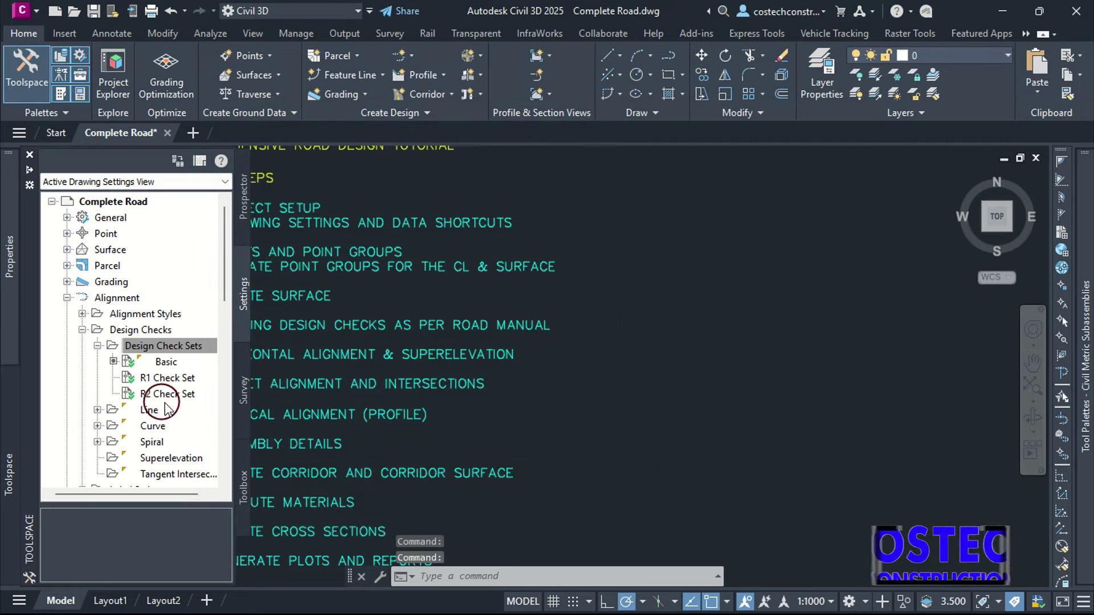
- Start a new alignment design check for lines and name it R1 Min Tangent Length
left_click(97, 410)
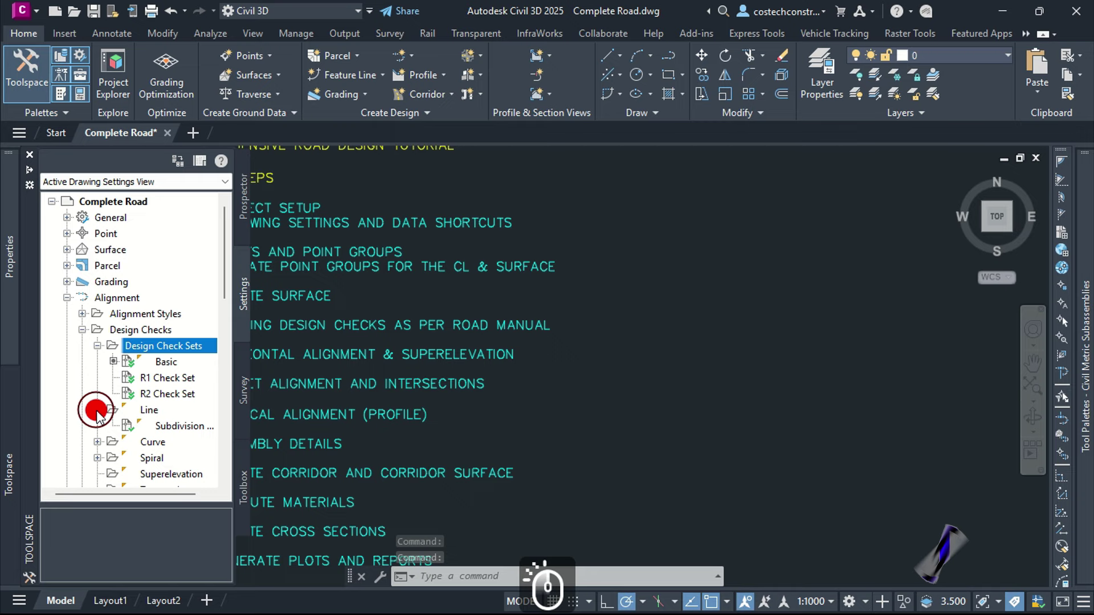
left_click(145, 410)
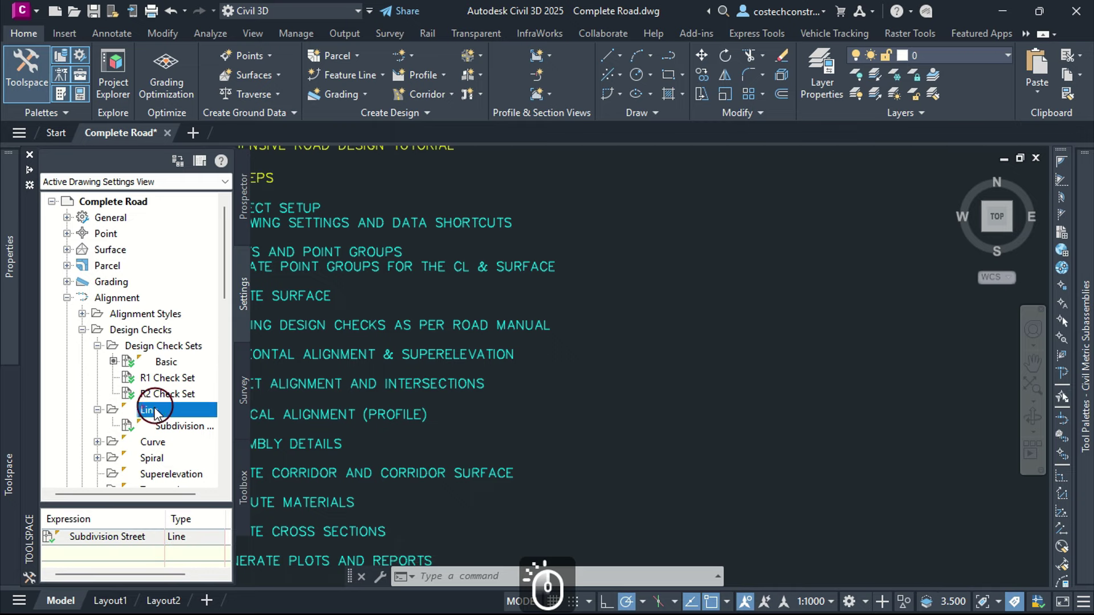
right_click(151, 411)
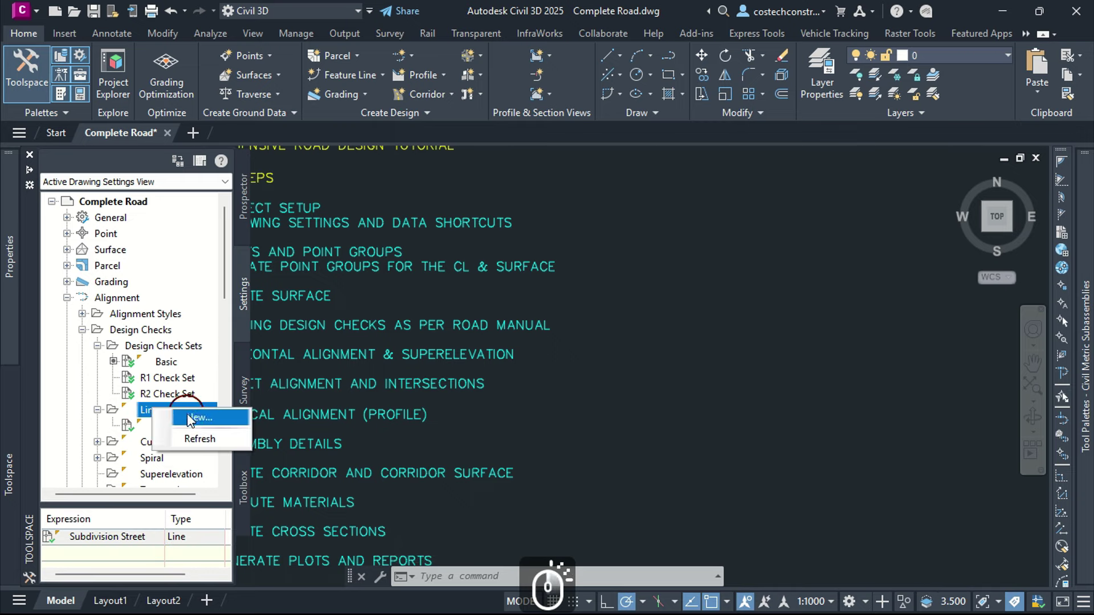
left_click(171, 419)
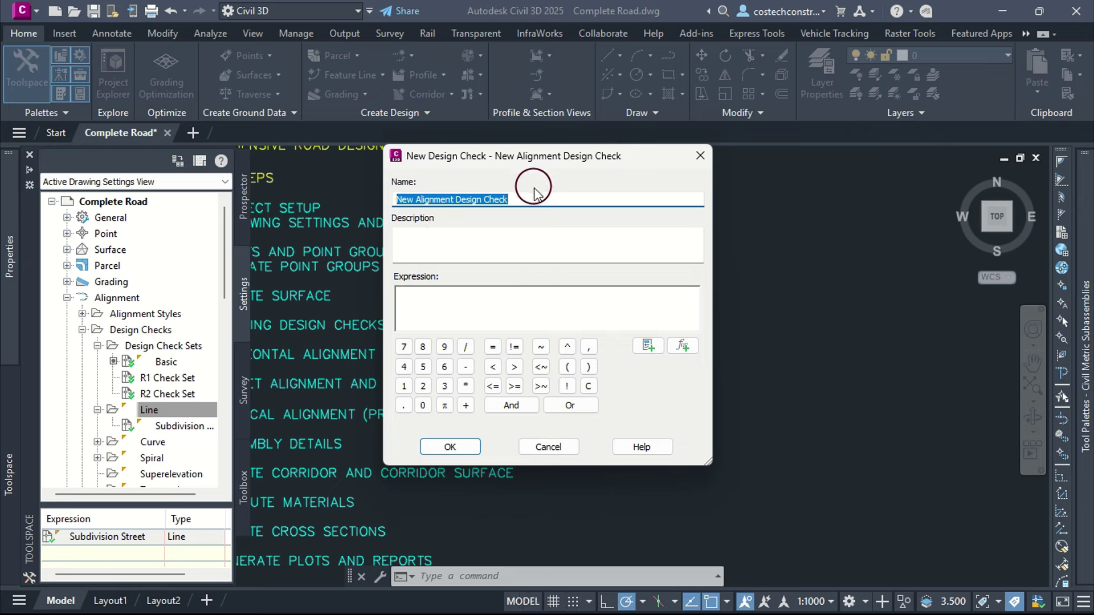
type("R1 Min Tangent Length")
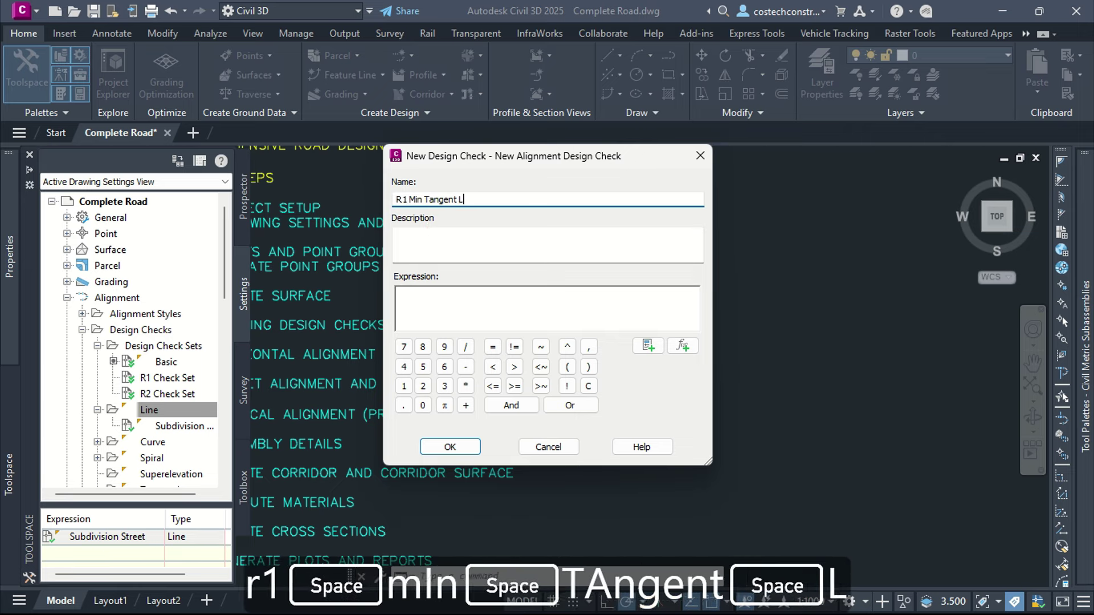
left_click(558, 178)
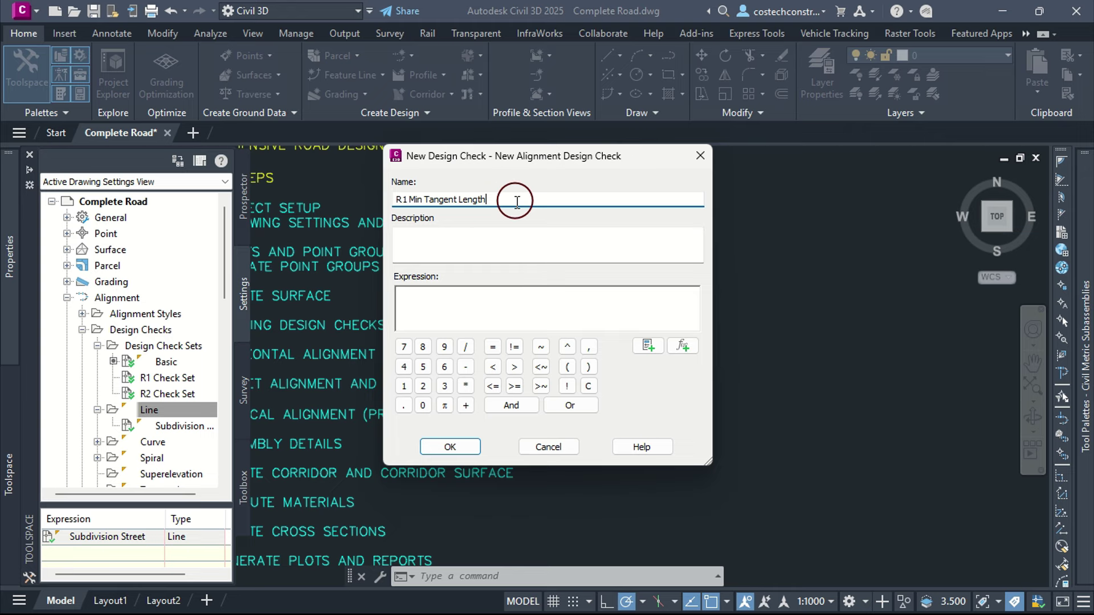
- Give the R1 Min Tangent Length line check the expression Length>480, copy its name and save the check
left_click_drag(515, 198, 399, 209)
key("ctrl+c")
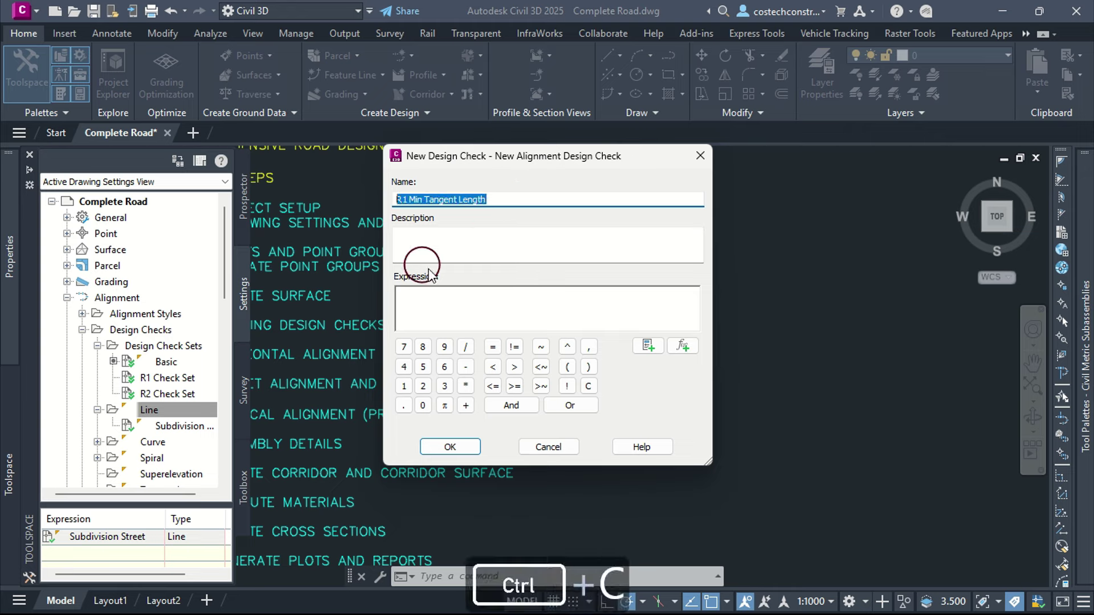
left_click(431, 296)
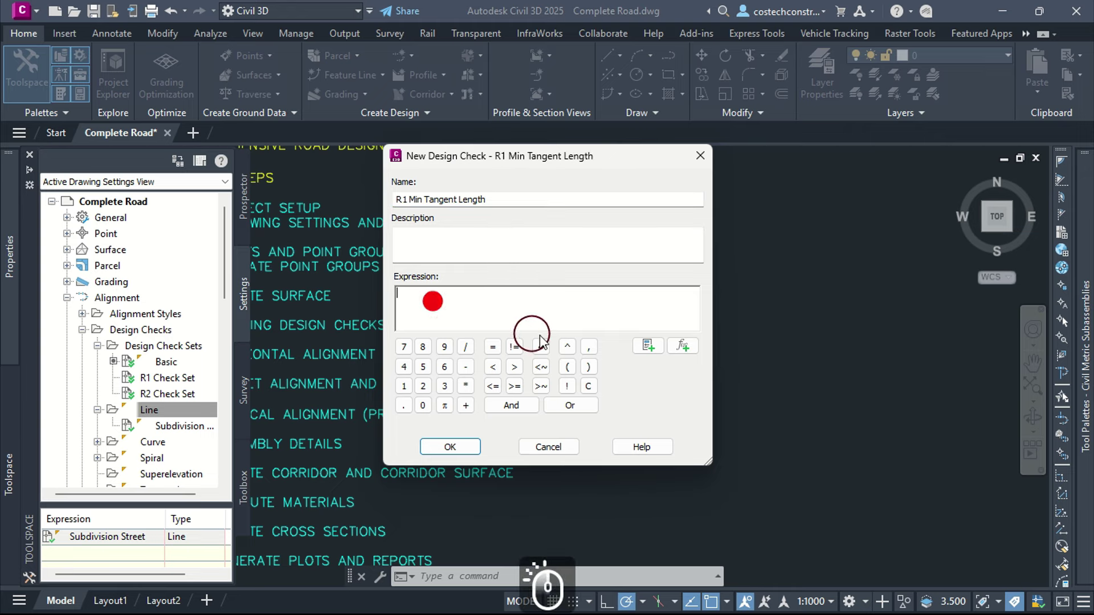
left_click(650, 345)
left_click(680, 509)
left_click(514, 367)
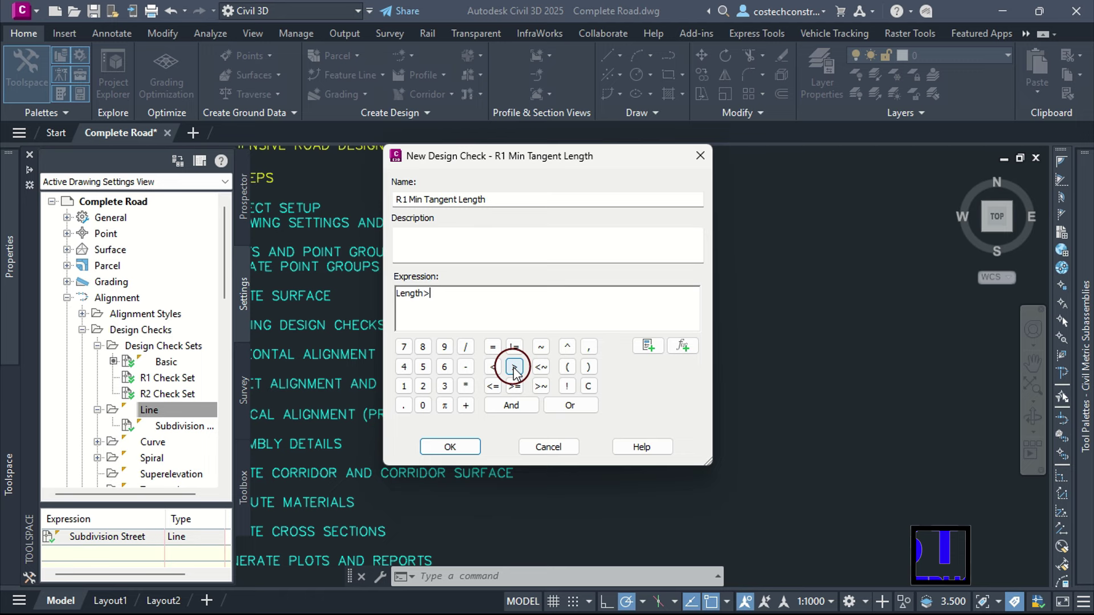
type("480")
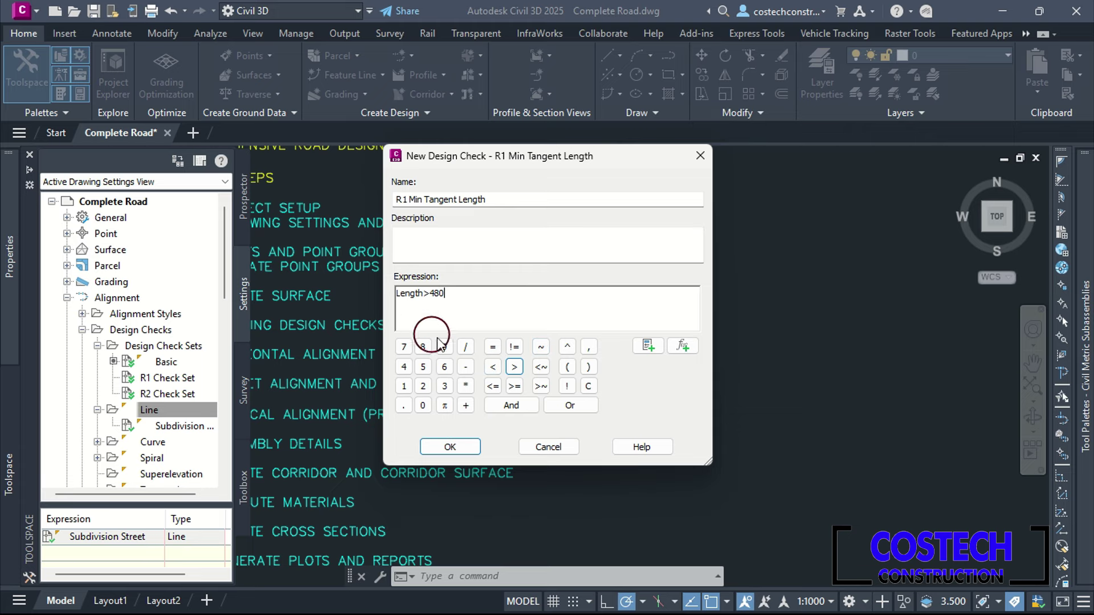
left_click_drag(506, 200, 356, 205)
key("ctrl+c")
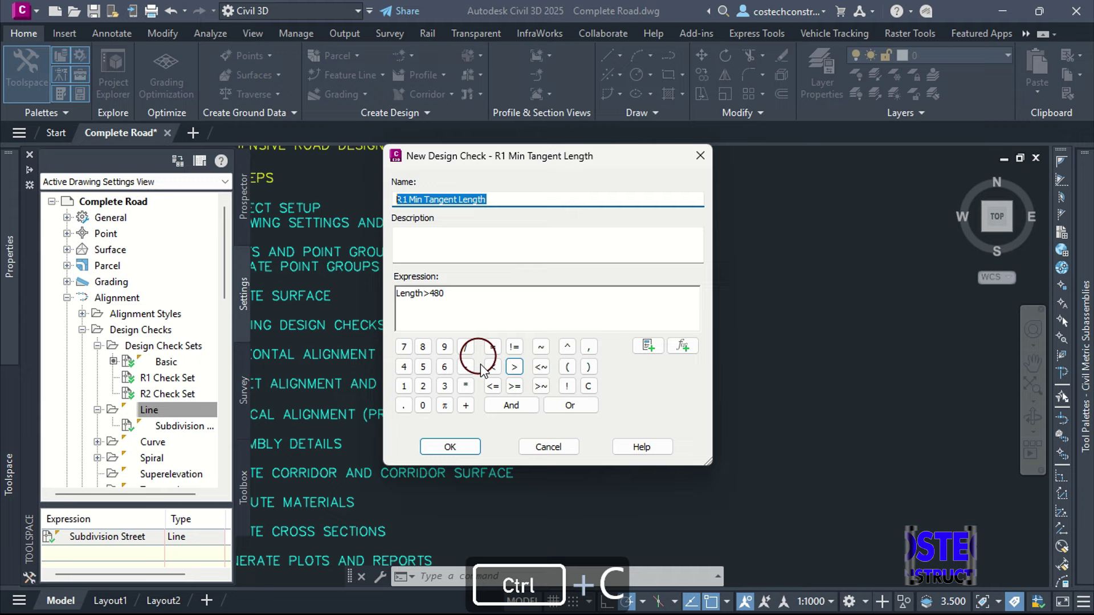
left_click(450, 447)
- Create another alignment design check for lines named R2 Min Tangent Length with the expression Length>300
right_click(167, 409)
left_click(194, 422)
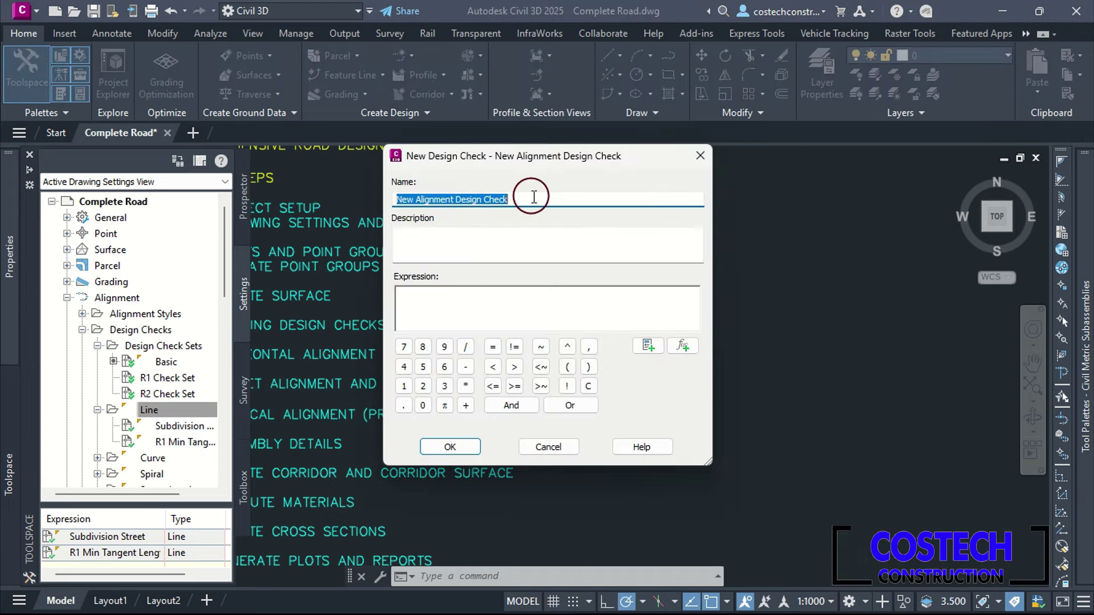
key("ctrl+v")
double_click(403, 200)
type("R2")
left_click(647, 345)
left_click(685, 527)
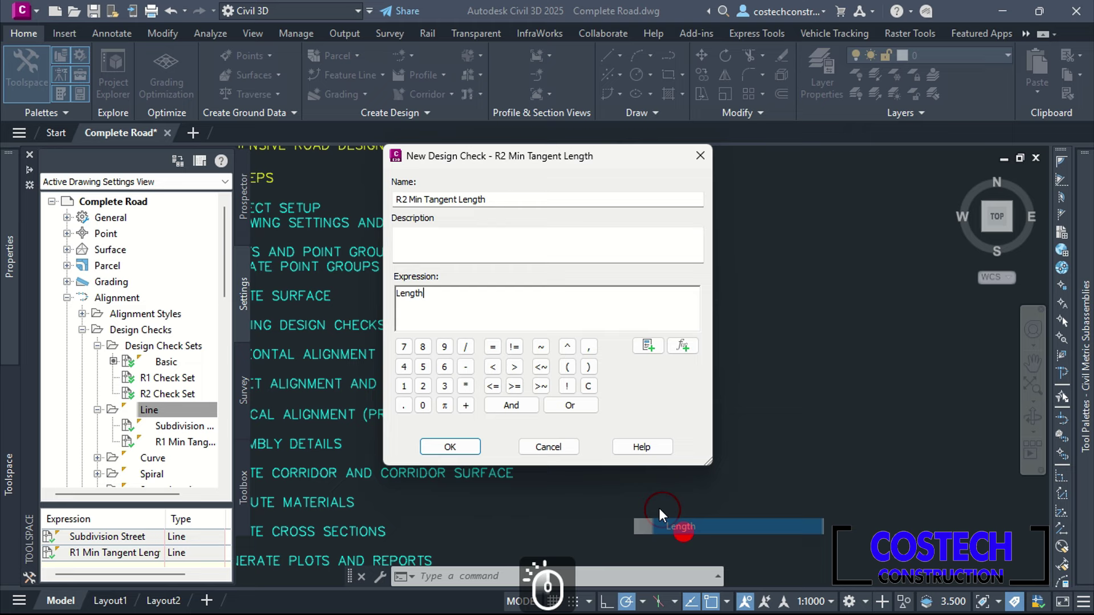
left_click(514, 367)
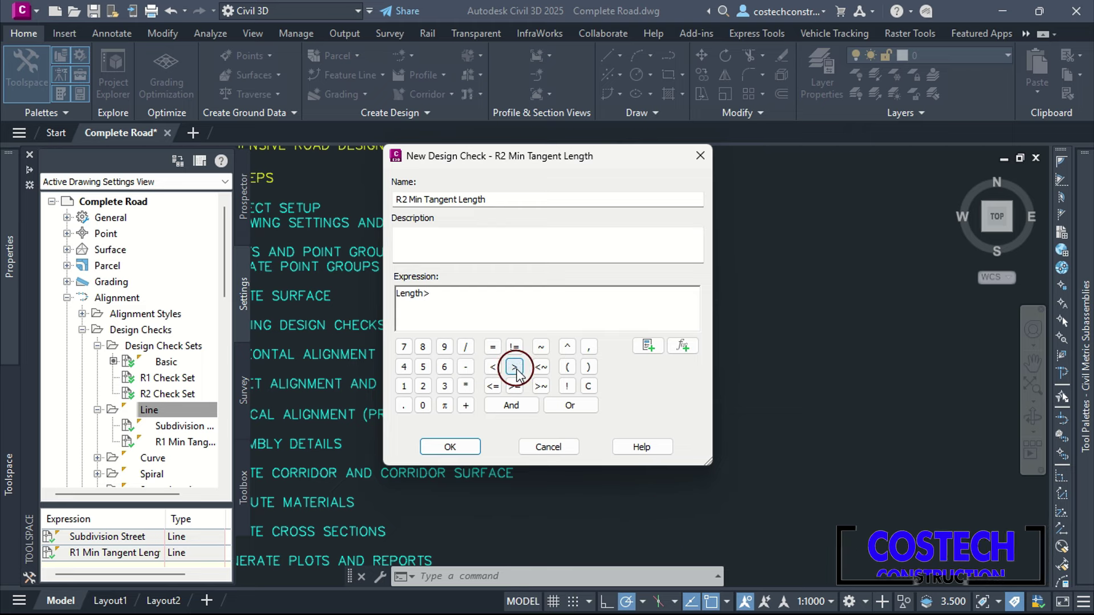
type("00")
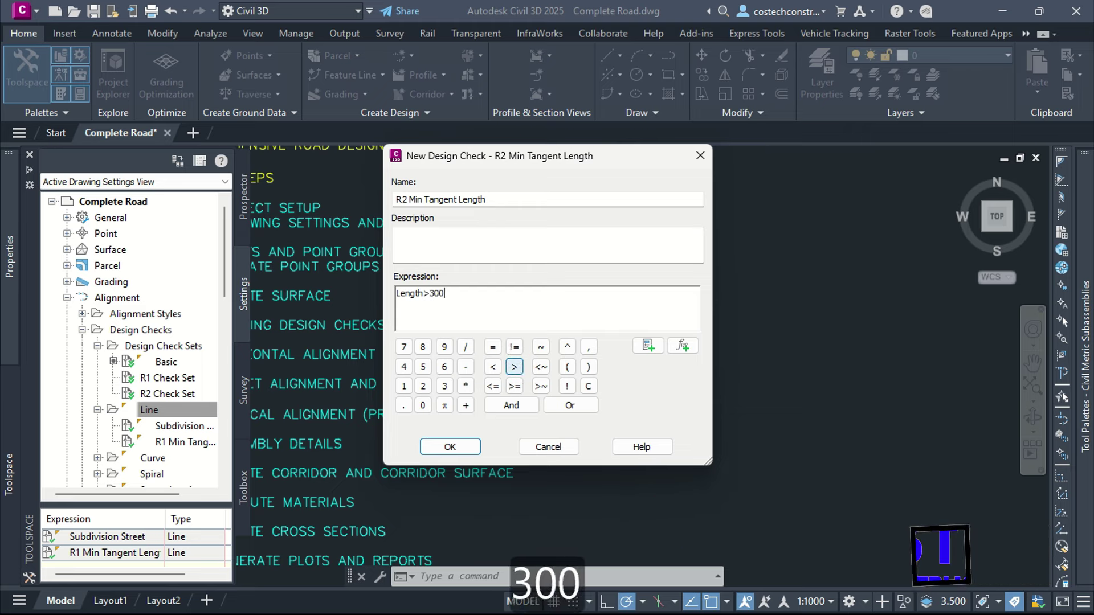
left_click(465, 447)
- Start a new alignment design check for lines, name it R1 Max Tangent Length and copy that name
right_click(169, 415)
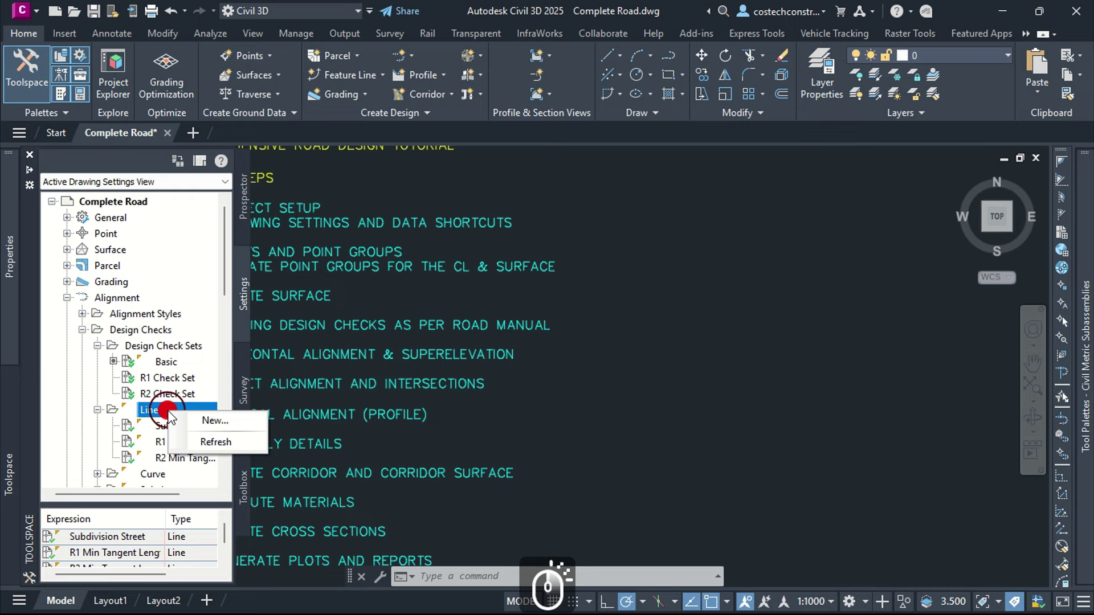
left_click(197, 424)
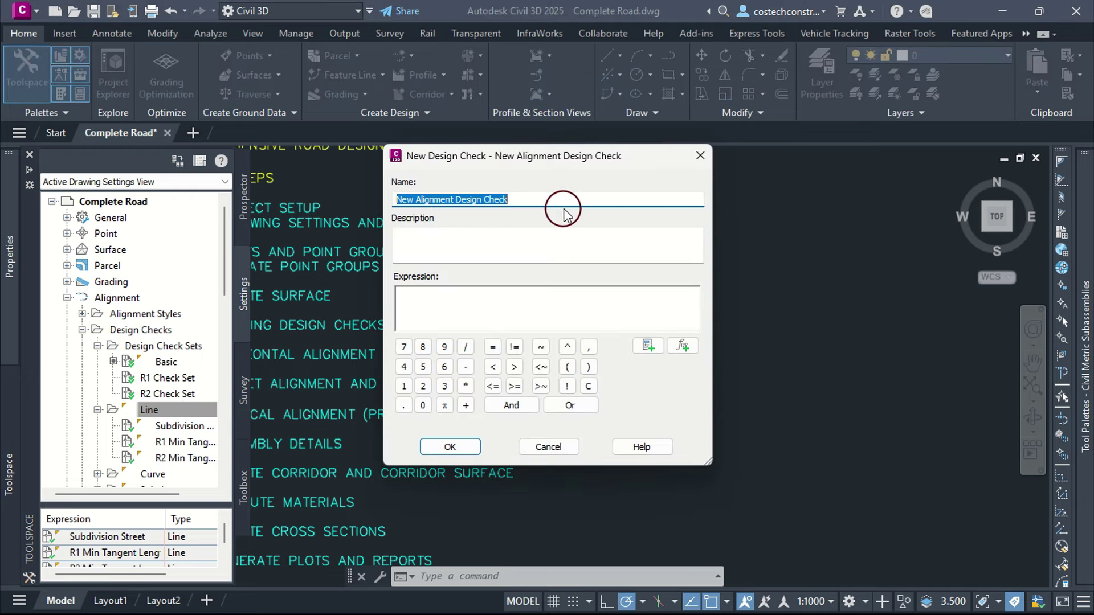
key("ctrl+v")
left_click(421, 200)
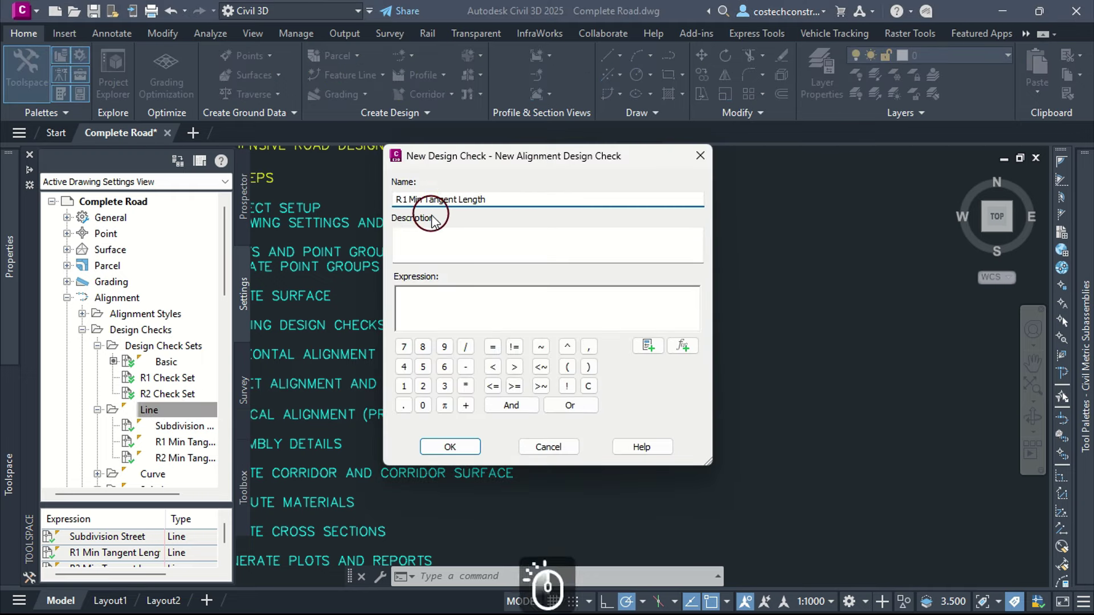
key("BackSpace")
key("BackSpace")
key("BackSpace")
type("ax")
key("Delete")
key("Left")
key("Left")
type("m")
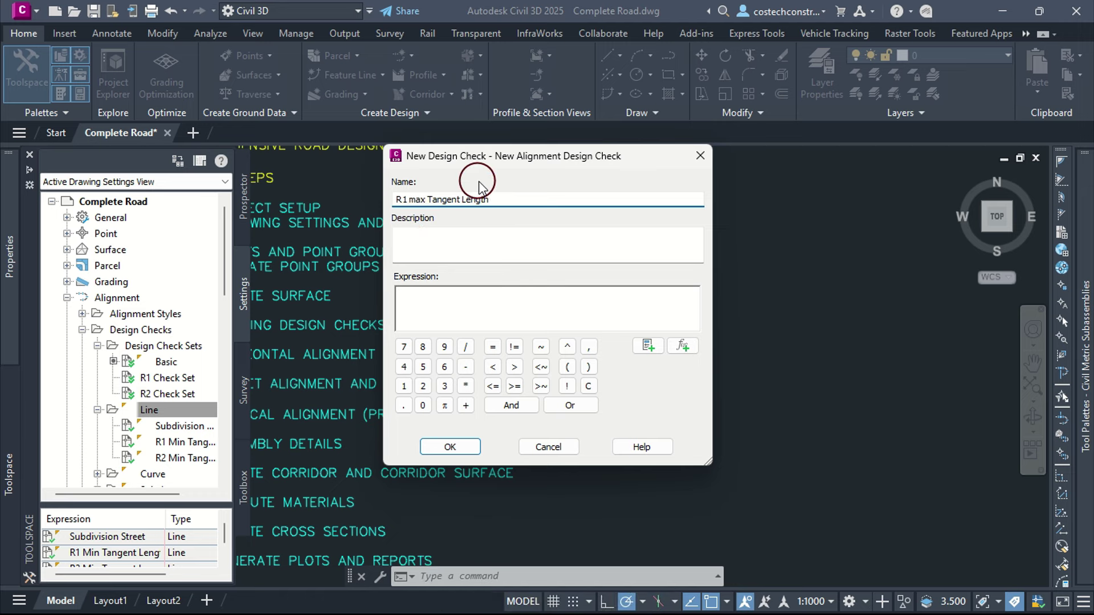
key("BackSpace")
type("M")
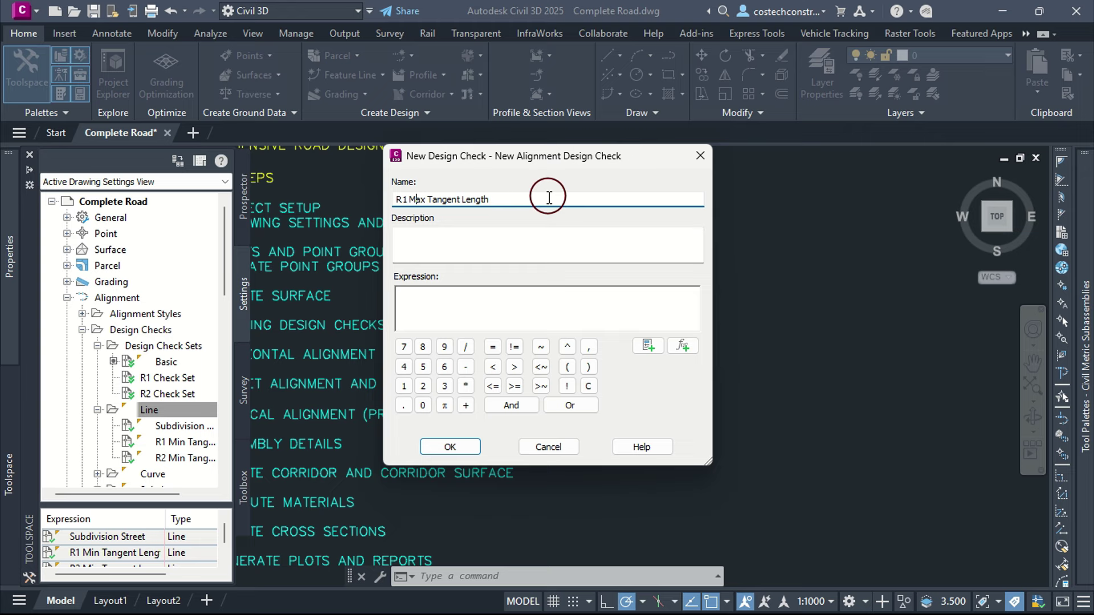
key("ctrl+a")
key("ctrl+c")
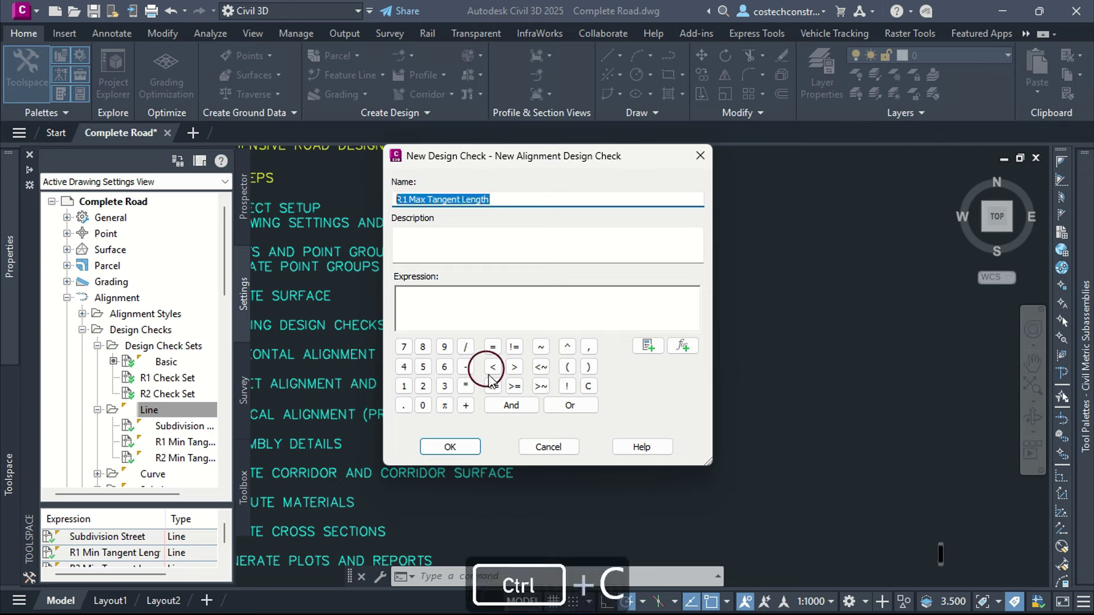
- Set the expression of the R1 Max Tangent Length check to Length<1600 and save the check
left_click(497, 298)
left_click(648, 346)
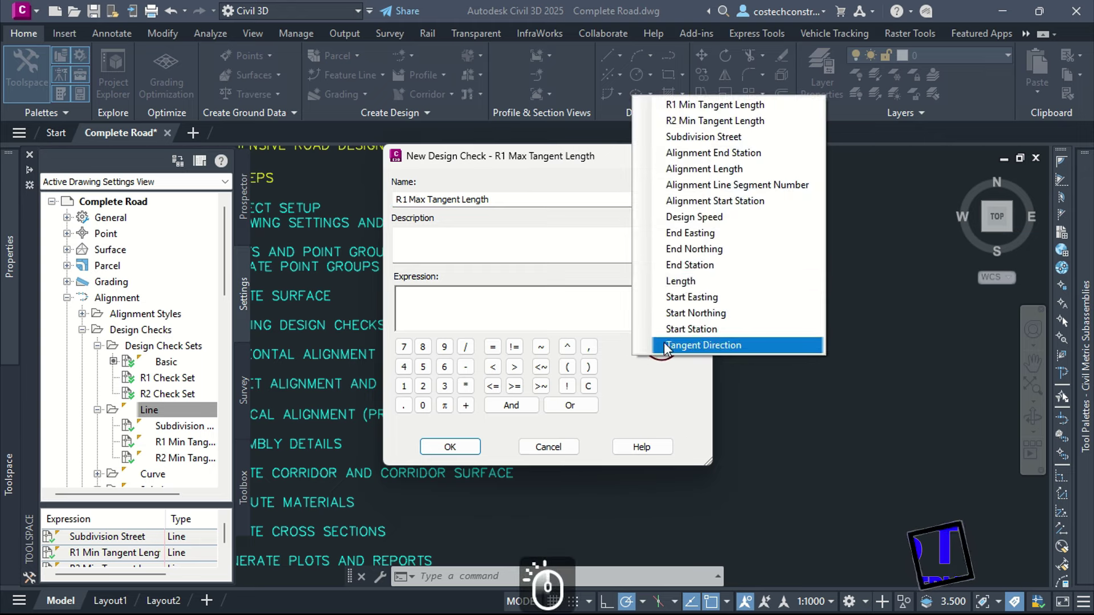
left_click(681, 281)
left_click(494, 367)
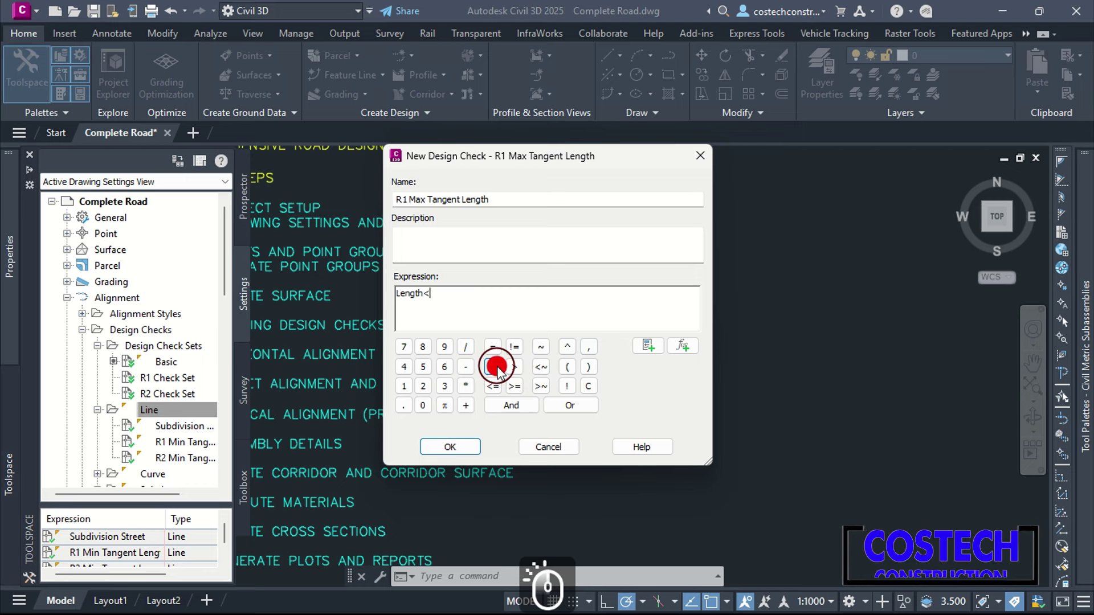
type("1600")
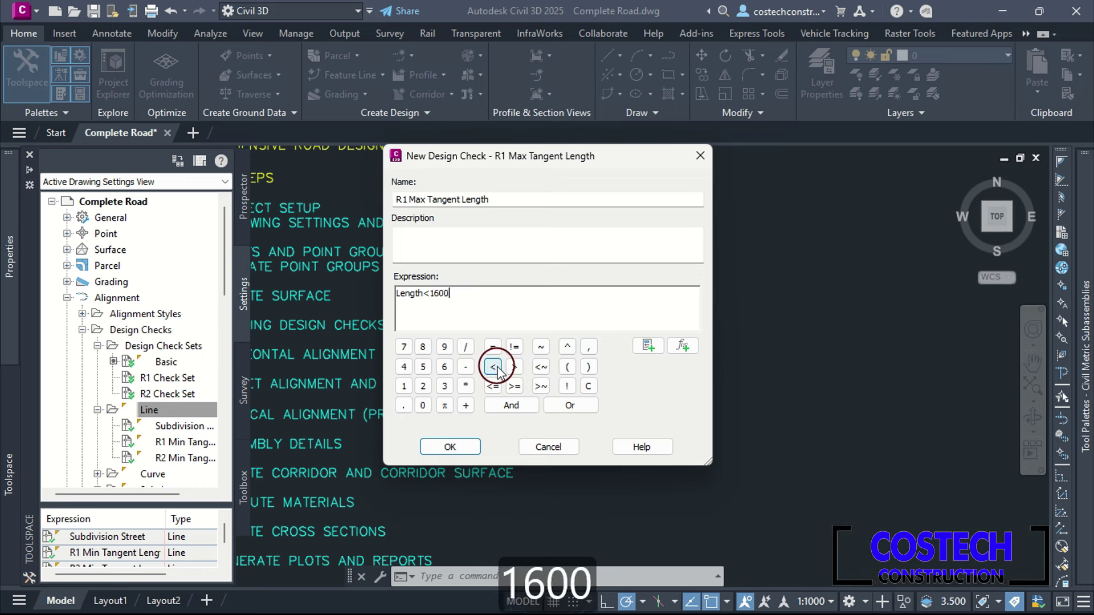
left_click(450, 446)
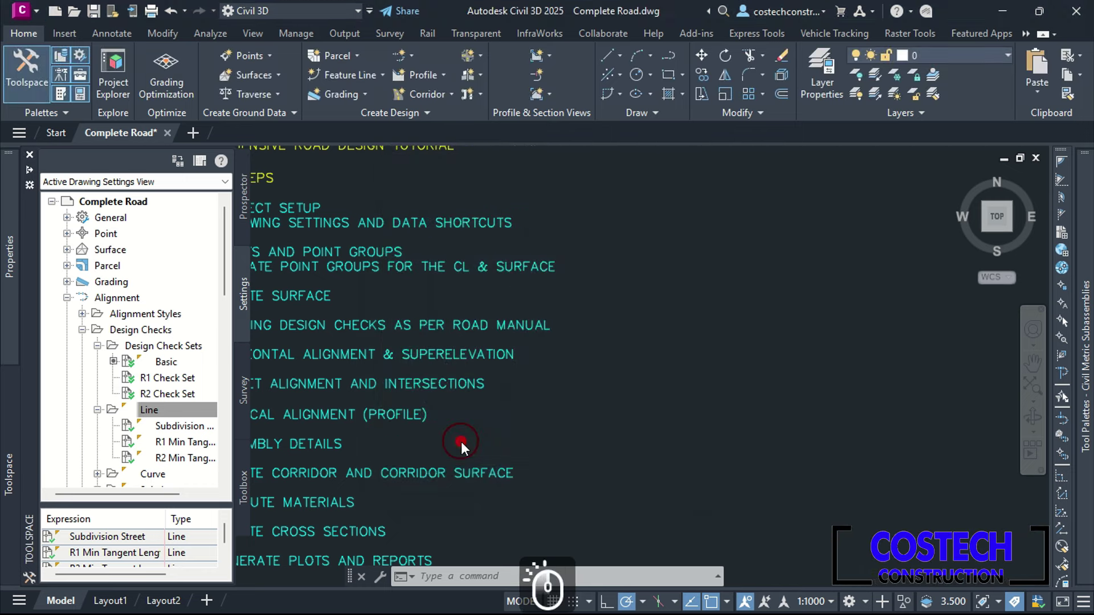
- Create an alignment design check for lines named R2 Max Tangent Length with the expression Length<1000
right_click(188, 411)
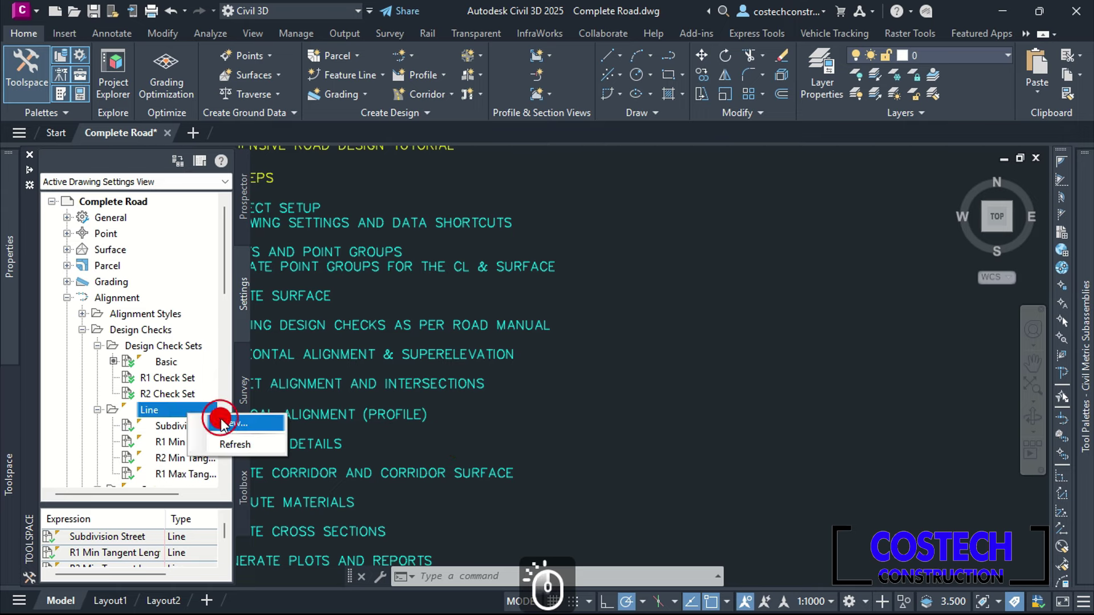
left_click(223, 423)
key("ctrl+v")
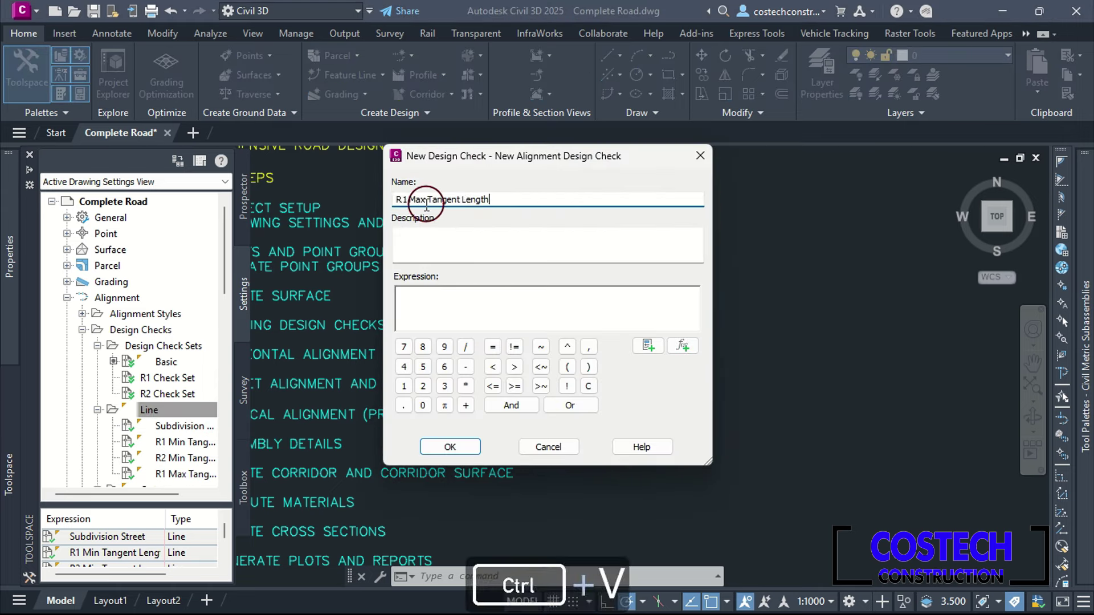
left_click(406, 197)
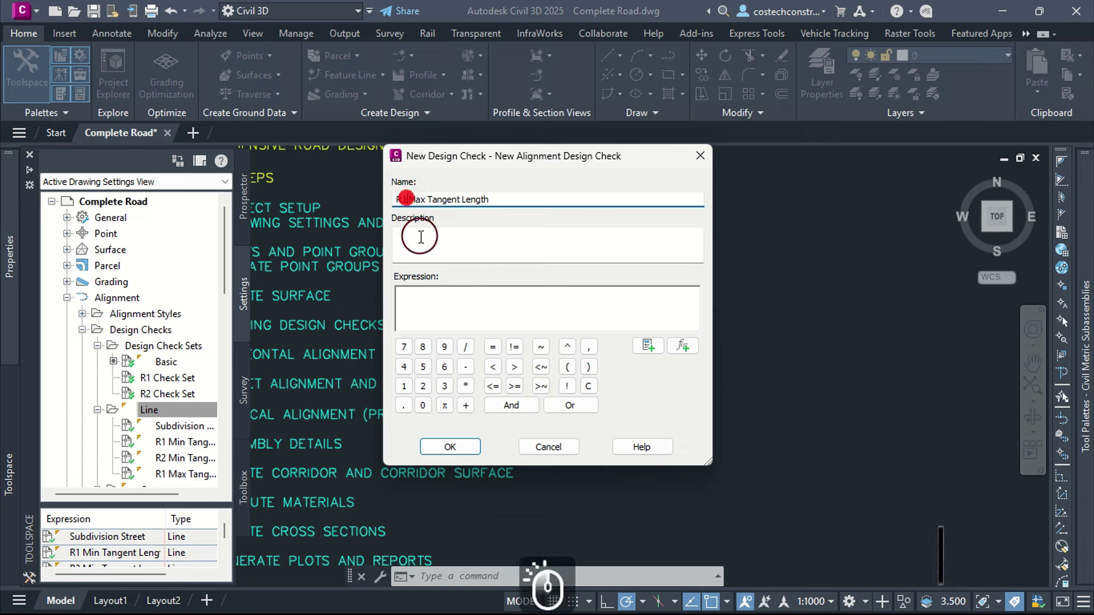
key("BackSpace")
type("2")
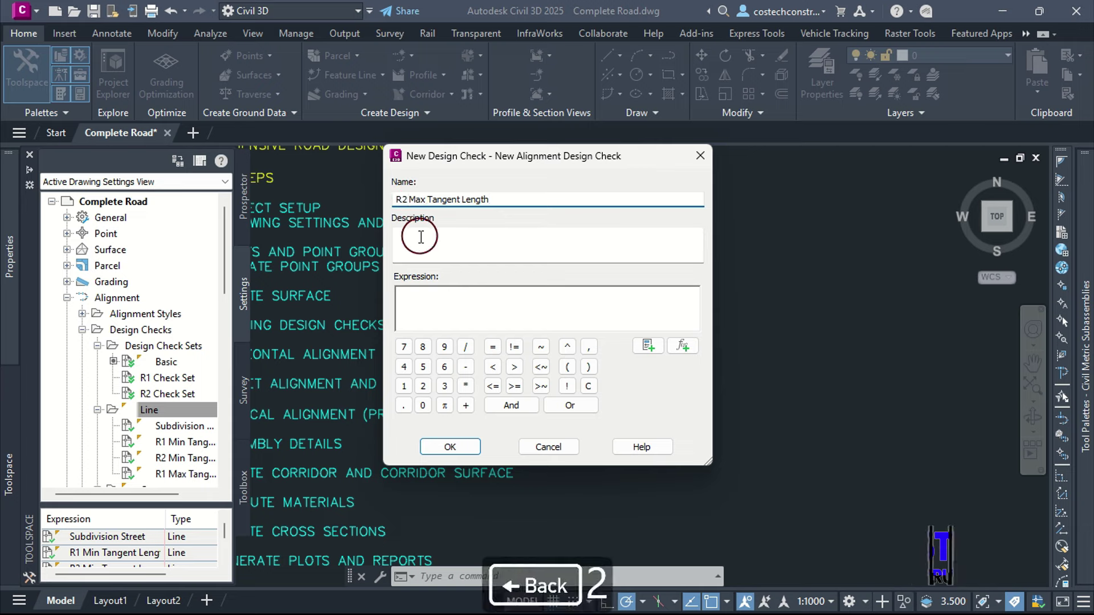
left_click(440, 310)
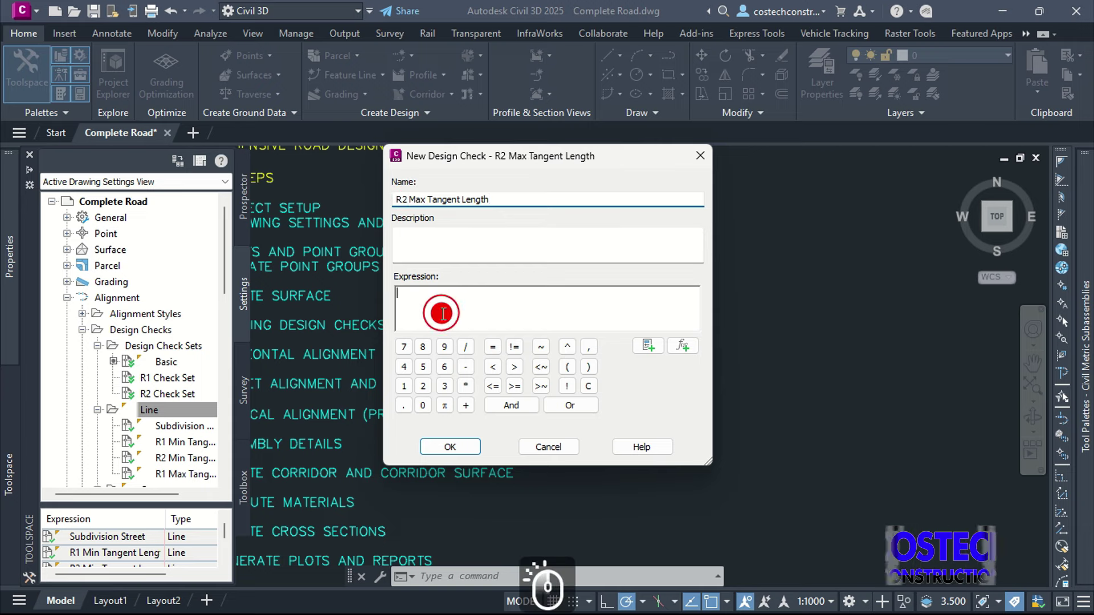
left_click(649, 345)
left_click(675, 282)
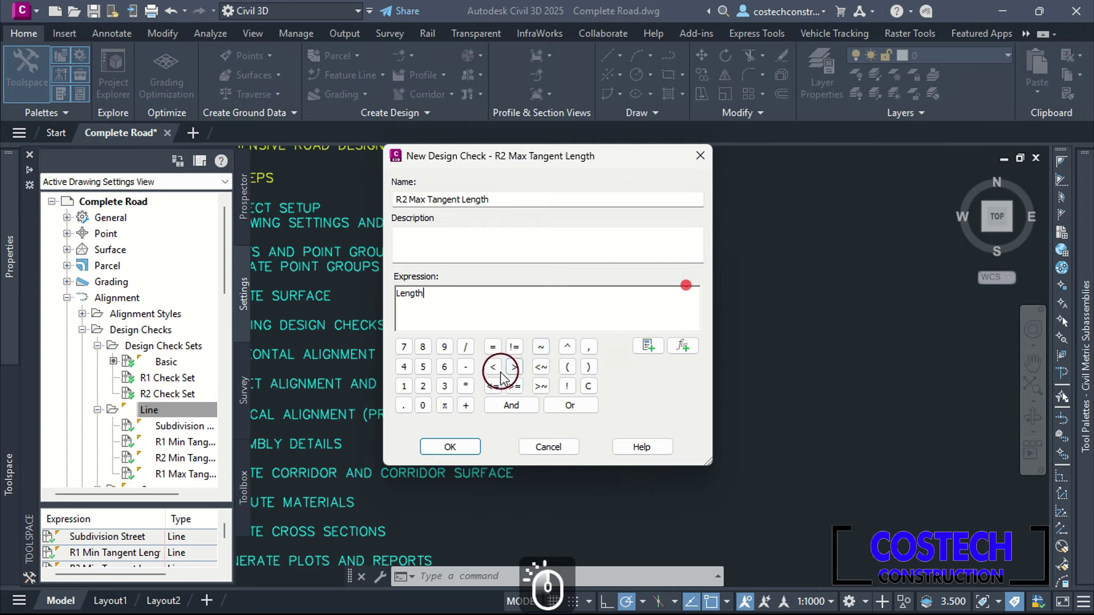
type("1000")
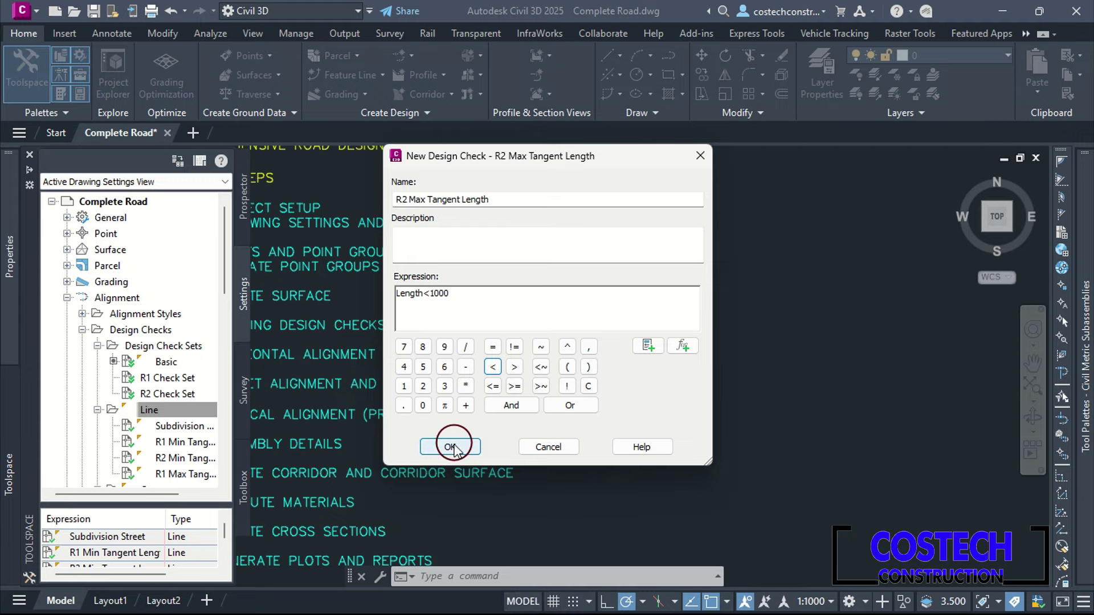
left_click(450, 447)
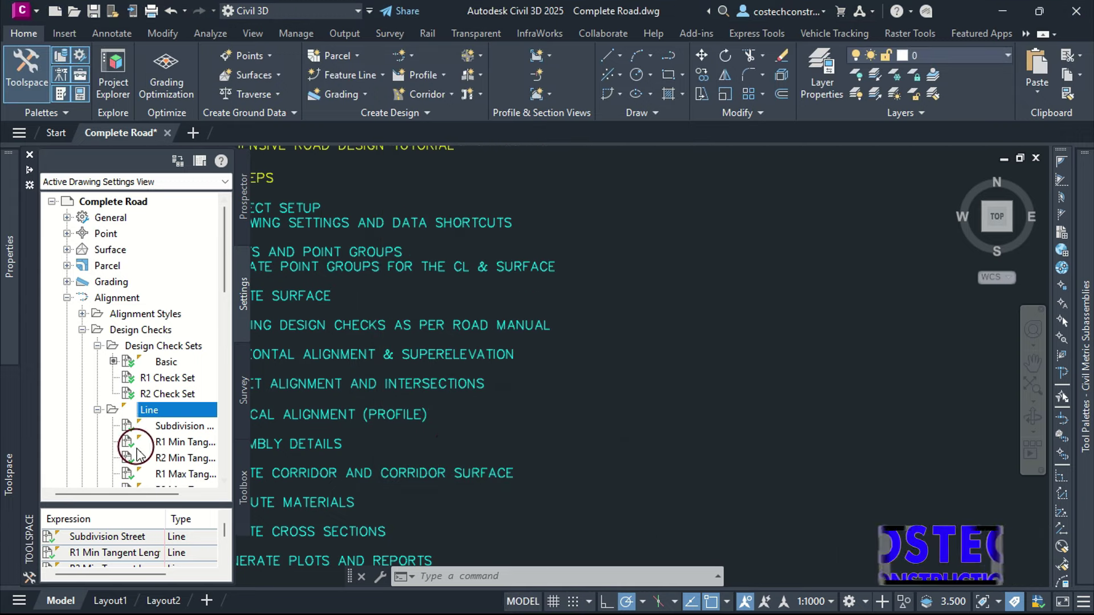
- Start a new alignment design check for curves and name it R1 Min Cuvre Radius
scroll(212, 450, "down", 1)
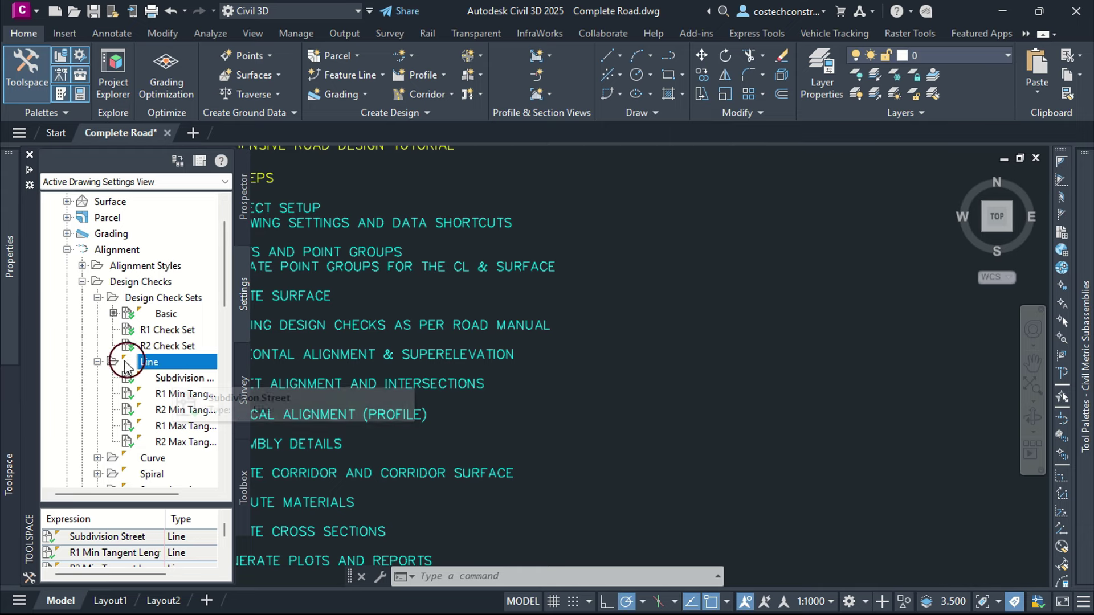
left_click(98, 362)
left_click(97, 378)
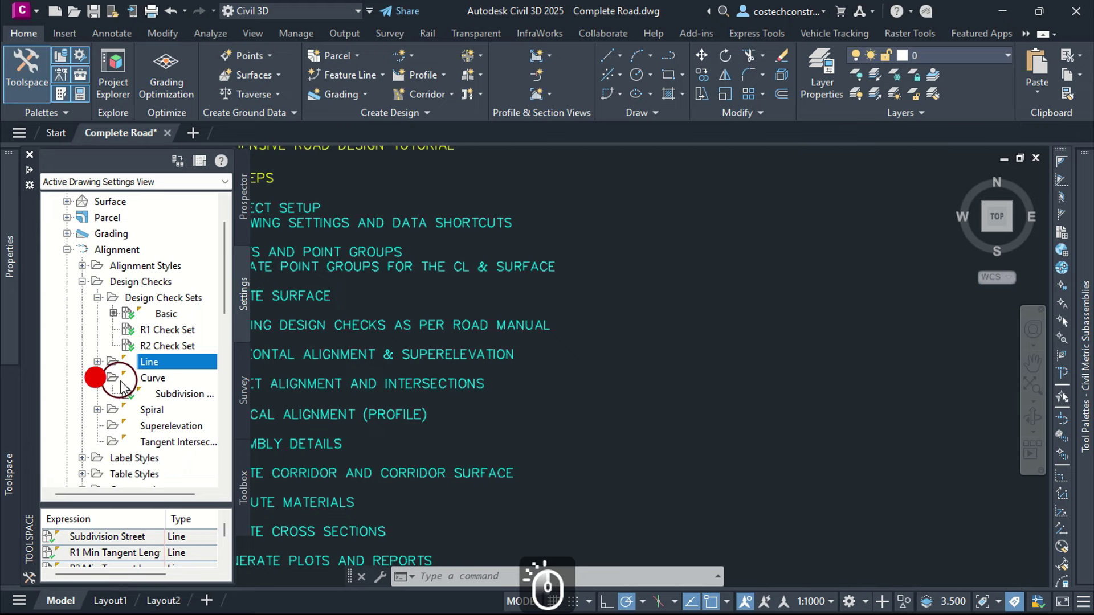
left_click(151, 379)
right_click(153, 379)
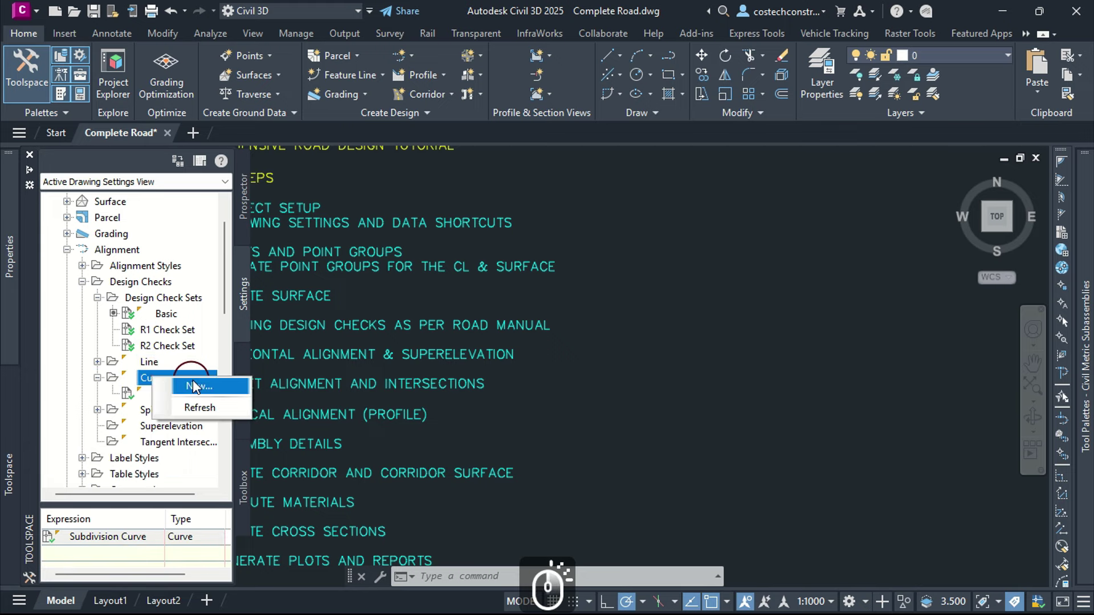
left_click(191, 380)
type("R1")
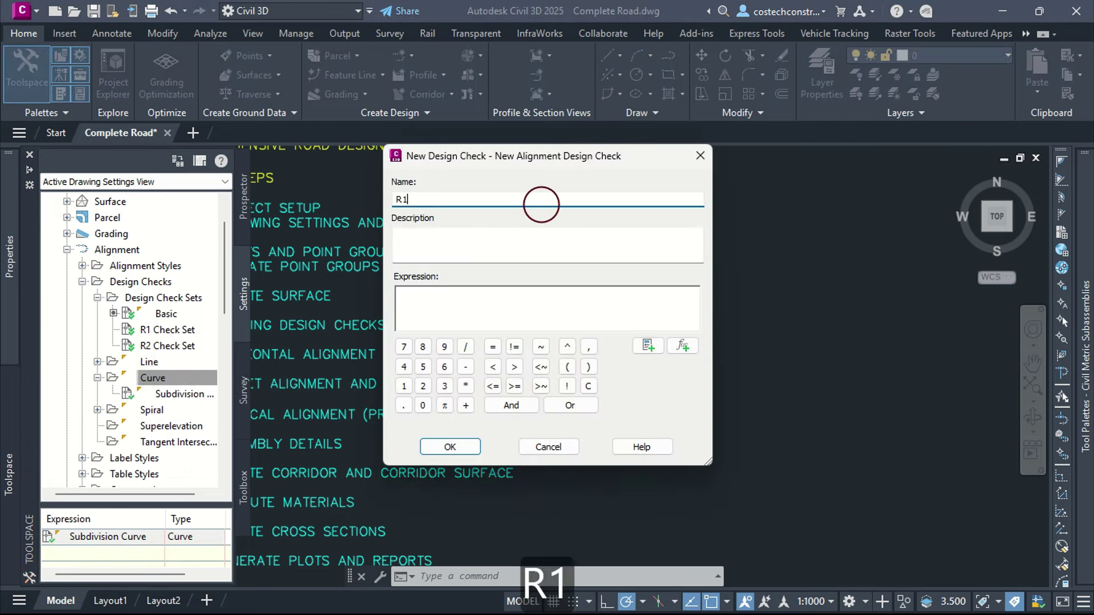
type(" Min Cuvre Radu")
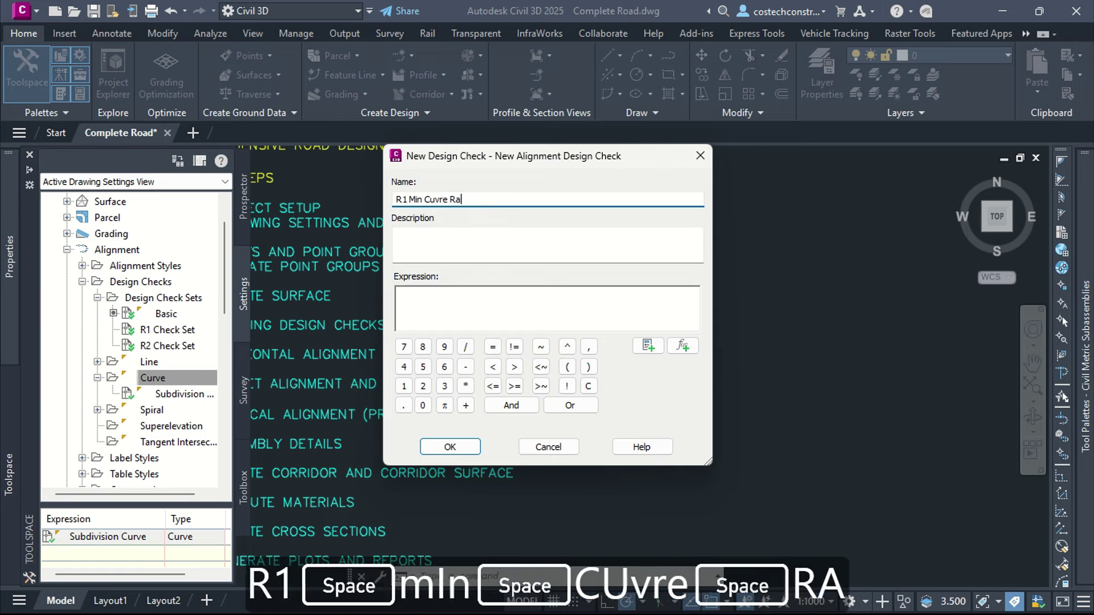
key("BackSpace")
type("iue")
key("BackSpace")
type("s")
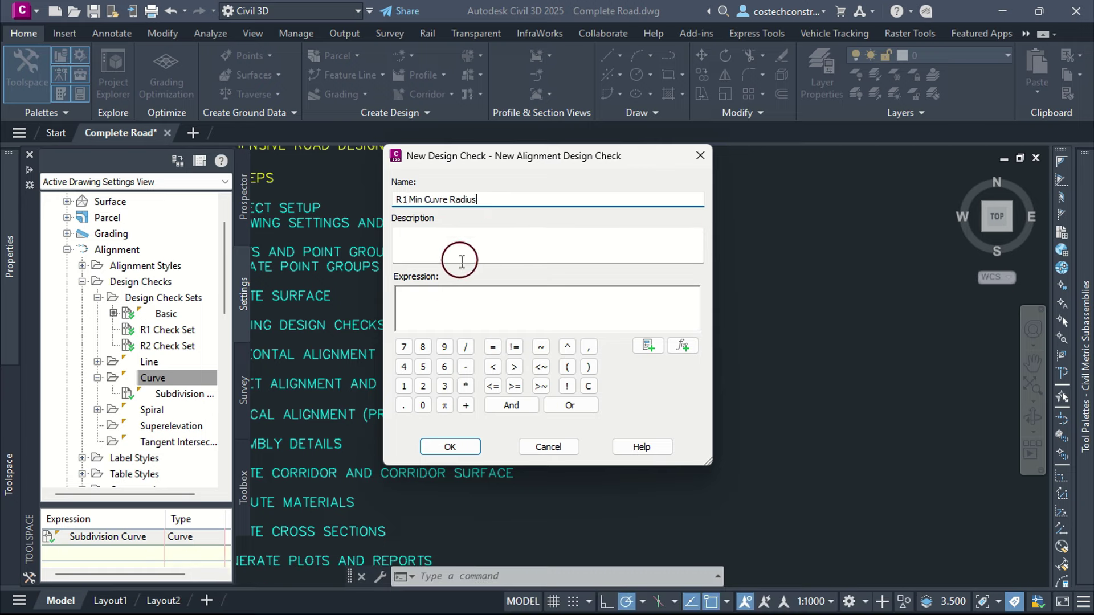
- Set the expression of the R1 Min Cuvre Radius check to Radius>300 and save the check
left_click(459, 303)
left_click(640, 348)
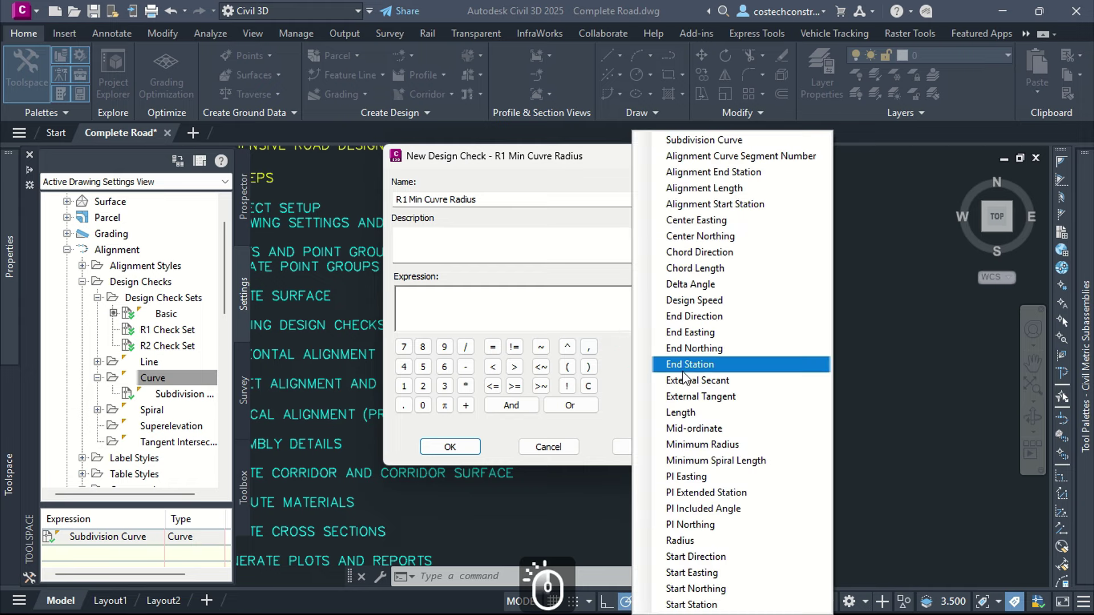
left_click(688, 539)
left_click(514, 367)
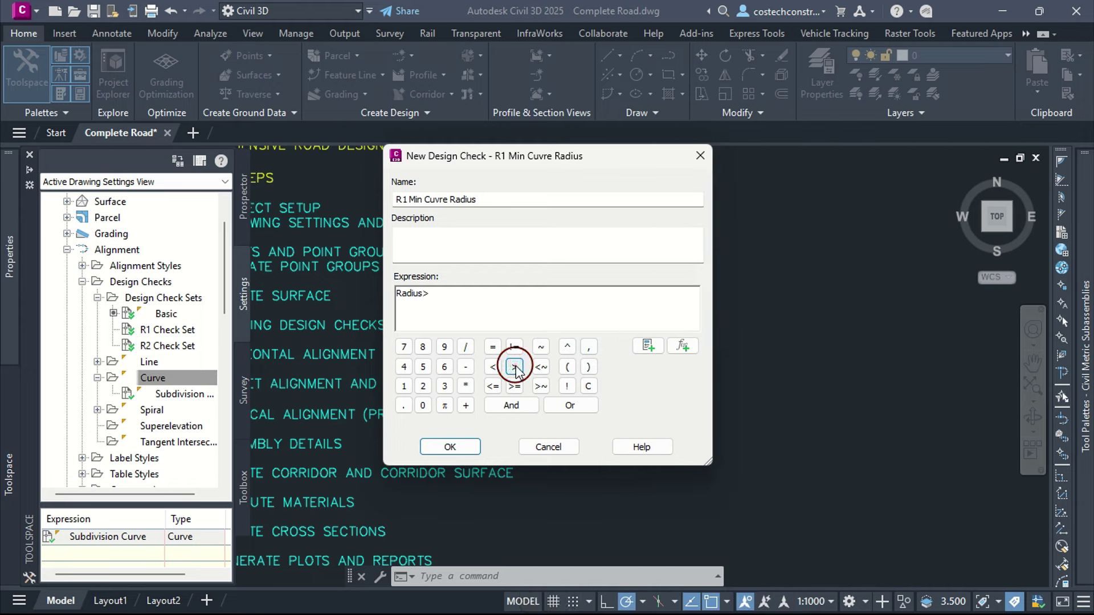
type("300")
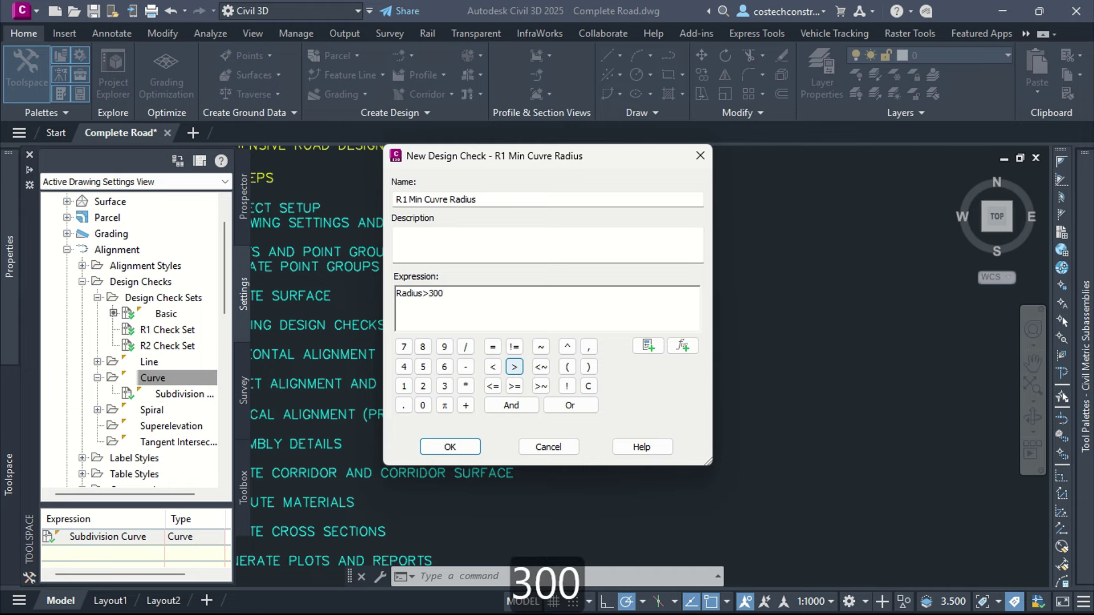
left_click(493, 390)
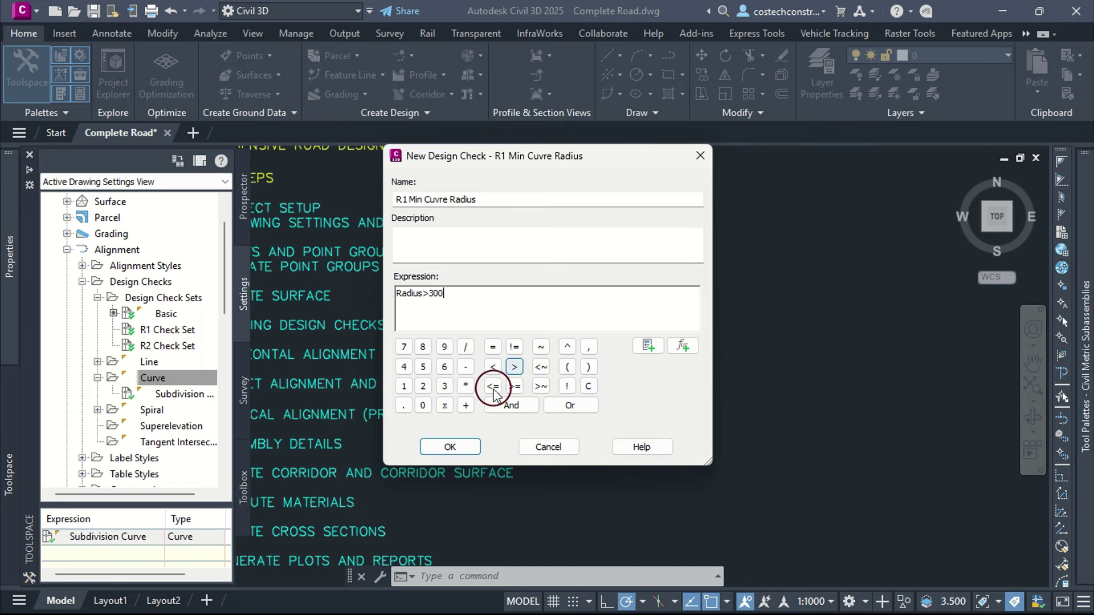
left_click(450, 447)
- Create an alignment design check for curves named R2 Min Curve Radius with the expression Radius>95
right_click(170, 378)
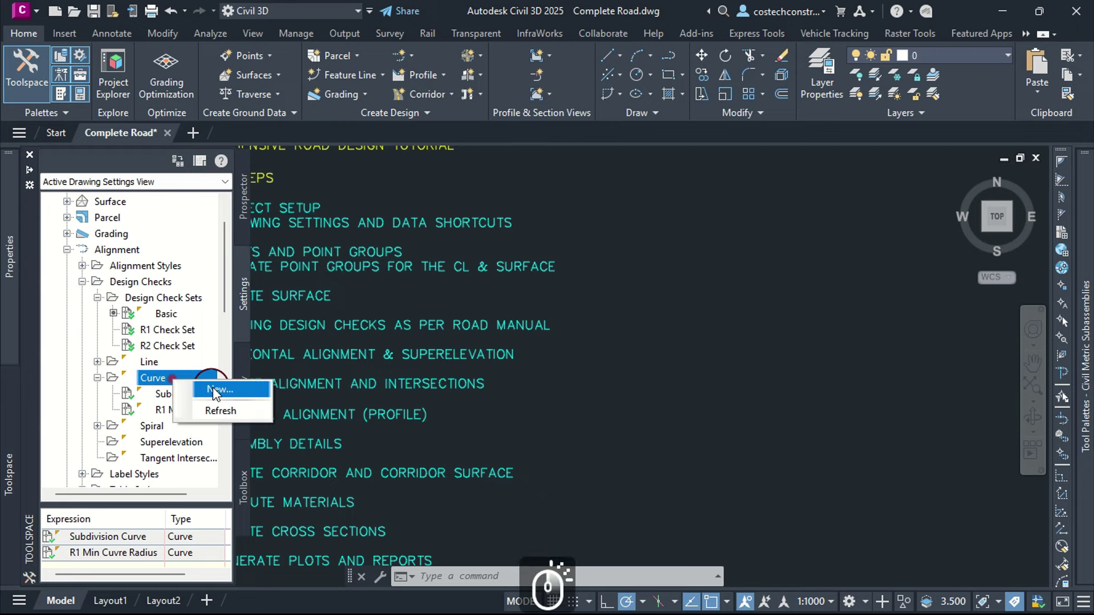
left_click(213, 388)
type("R2 Min Curve Radius")
left_click(468, 236)
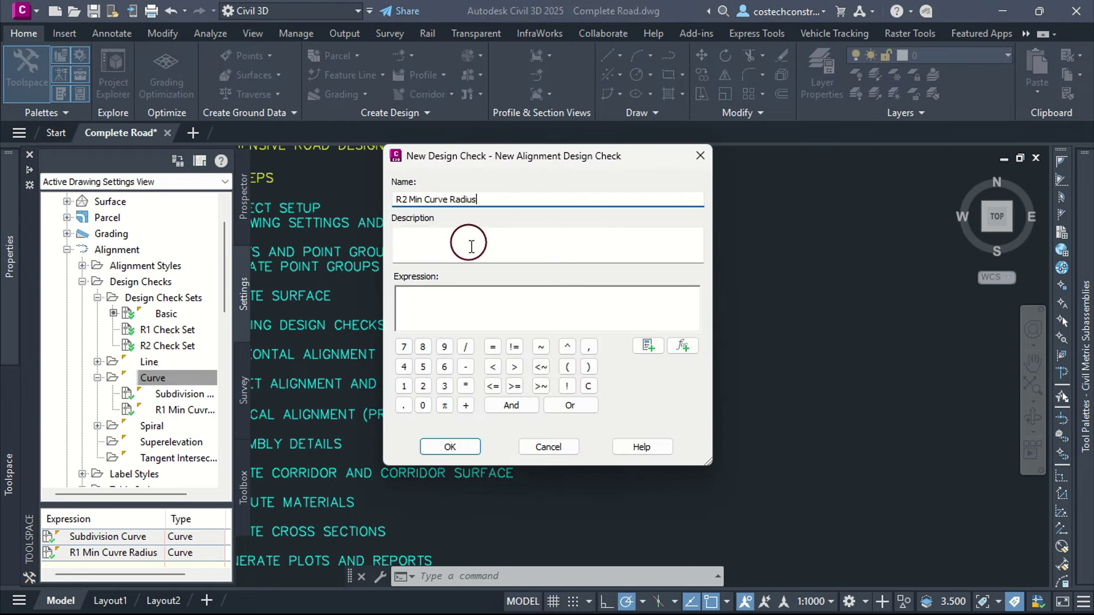
left_click(459, 299)
left_click(645, 346)
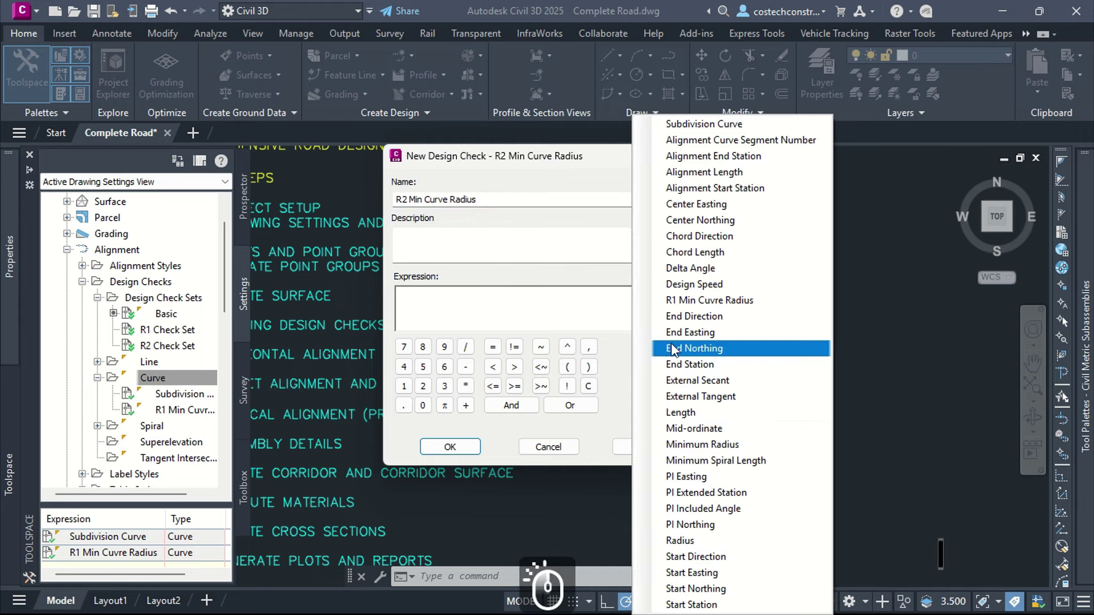
left_click(704, 540)
left_click(515, 367)
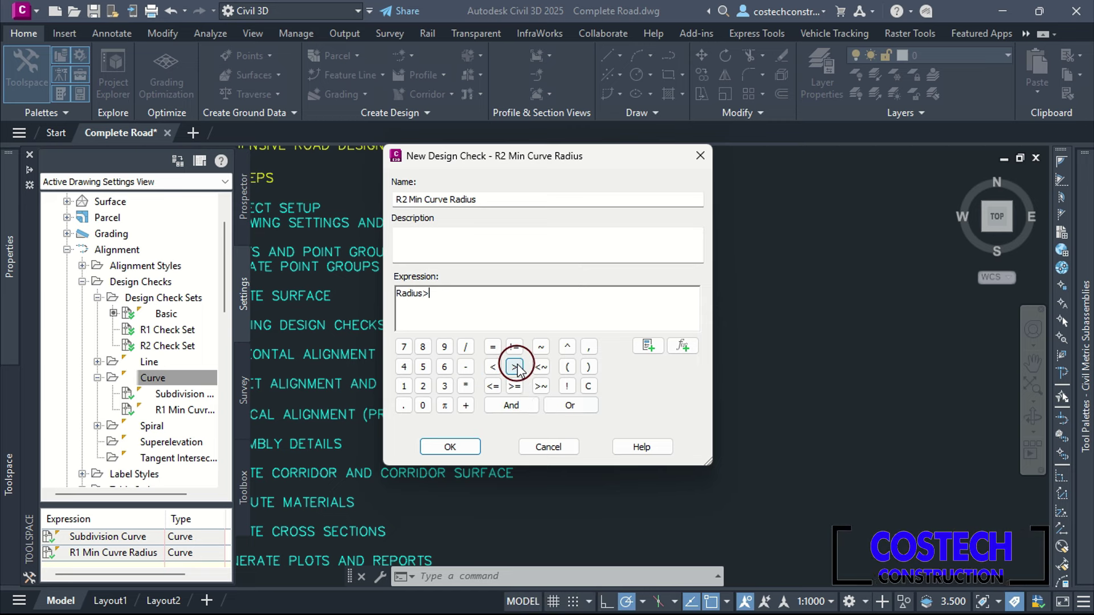
type("95")
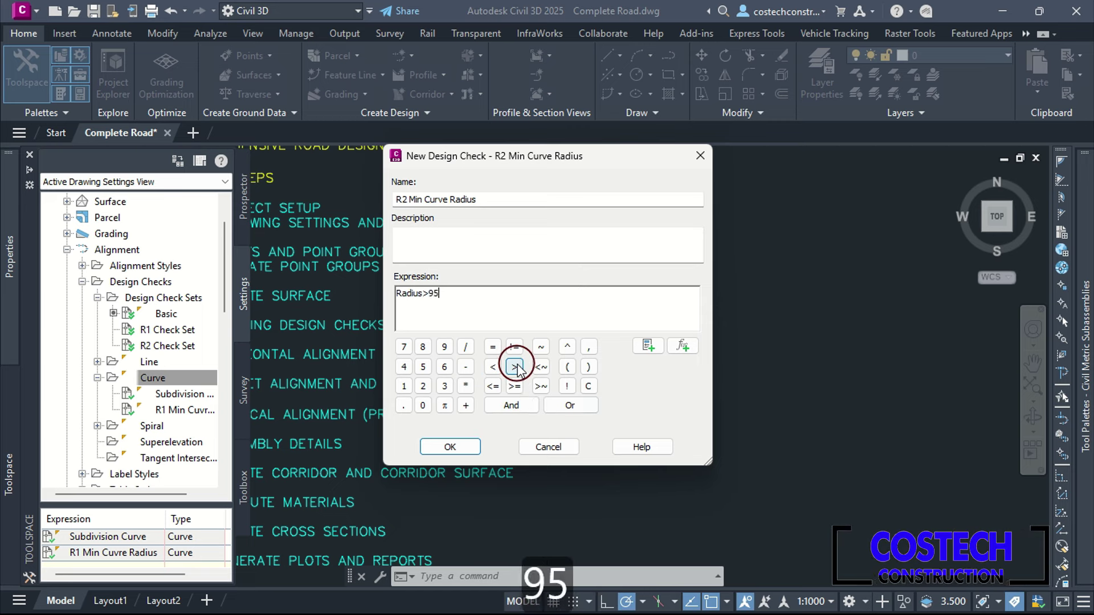
left_click(450, 447)
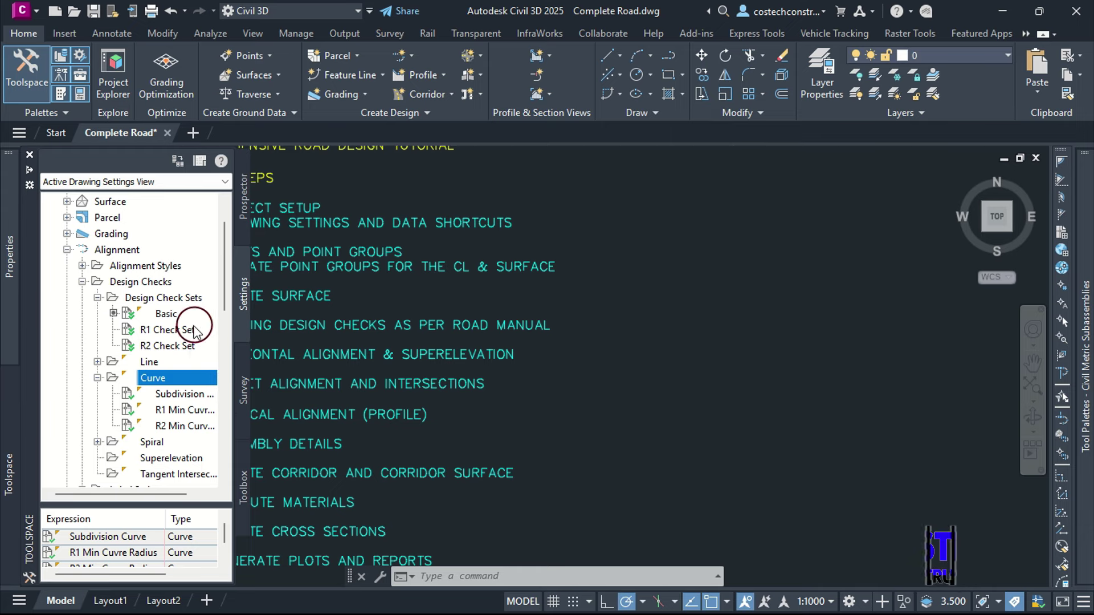
- Edit the R1 Check Set and add the line checks R1 Max Tangent Length and R1 Min Tangent Length
left_click(97, 378)
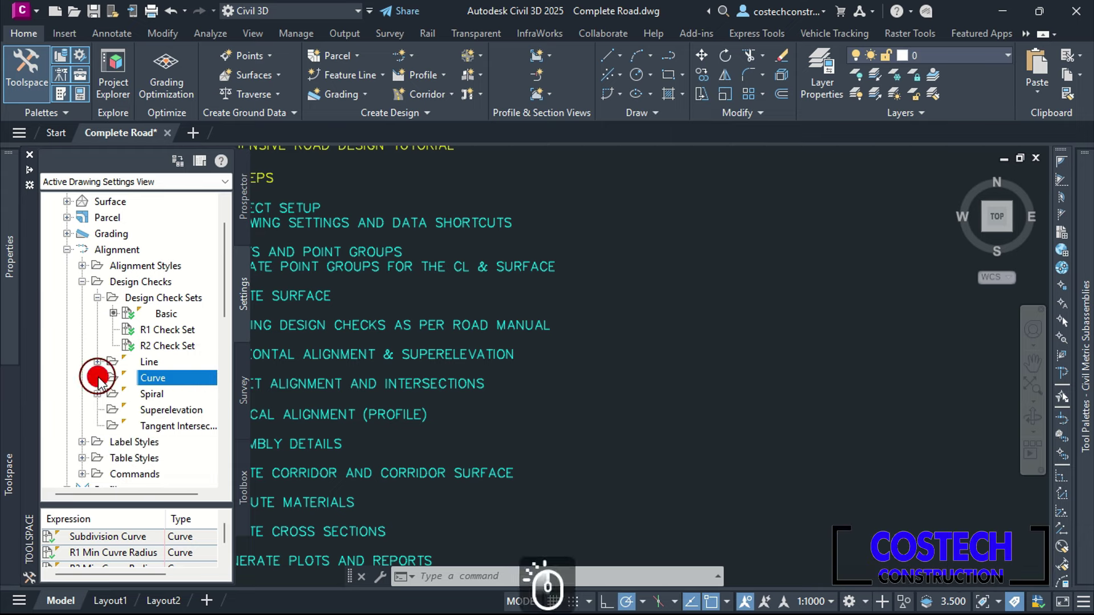
left_click(161, 332)
right_click(161, 331)
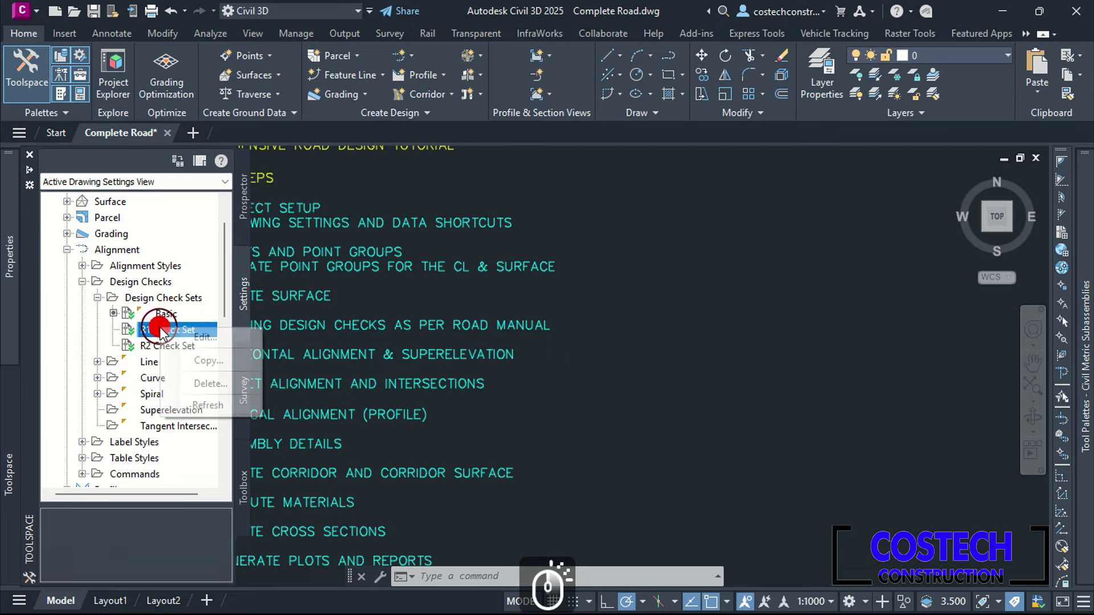
left_click(193, 337)
left_click(322, 151)
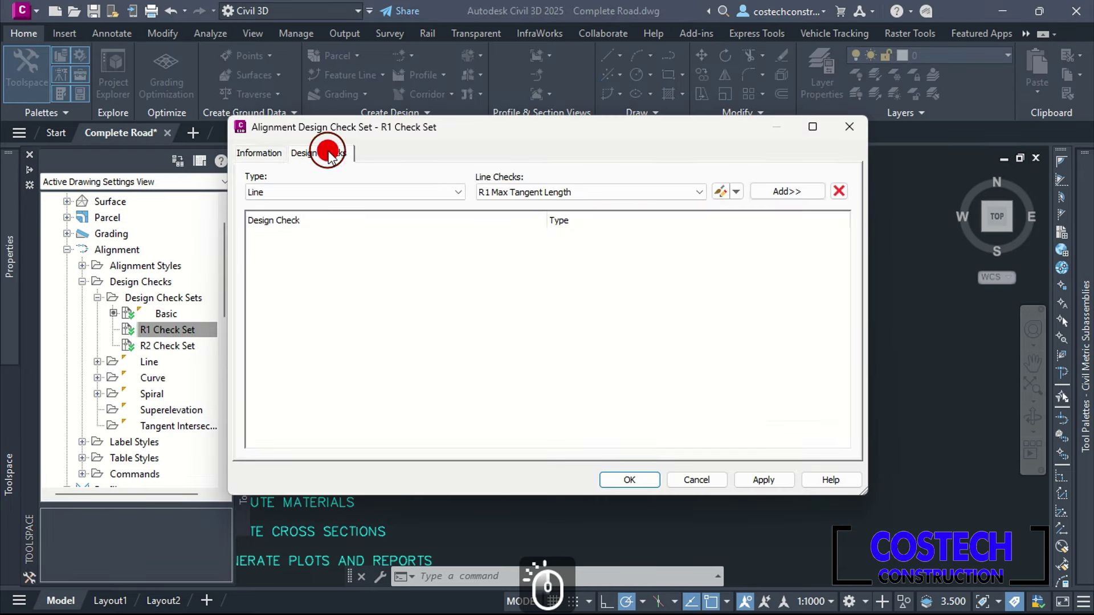
left_click(307, 193)
left_click(305, 194)
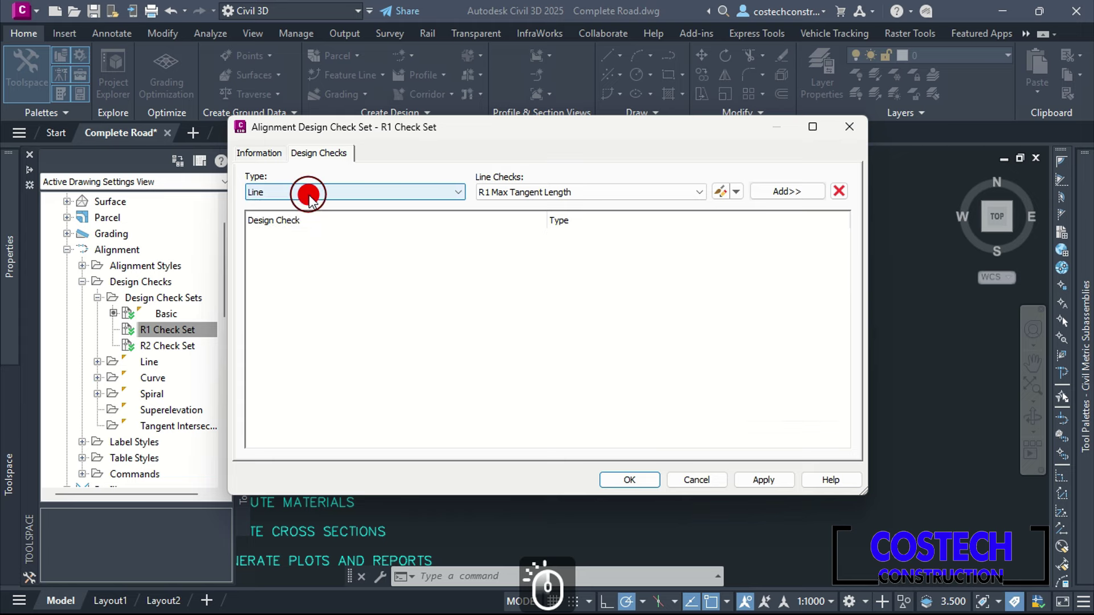
left_click(560, 192)
left_click(561, 192)
left_click(786, 191)
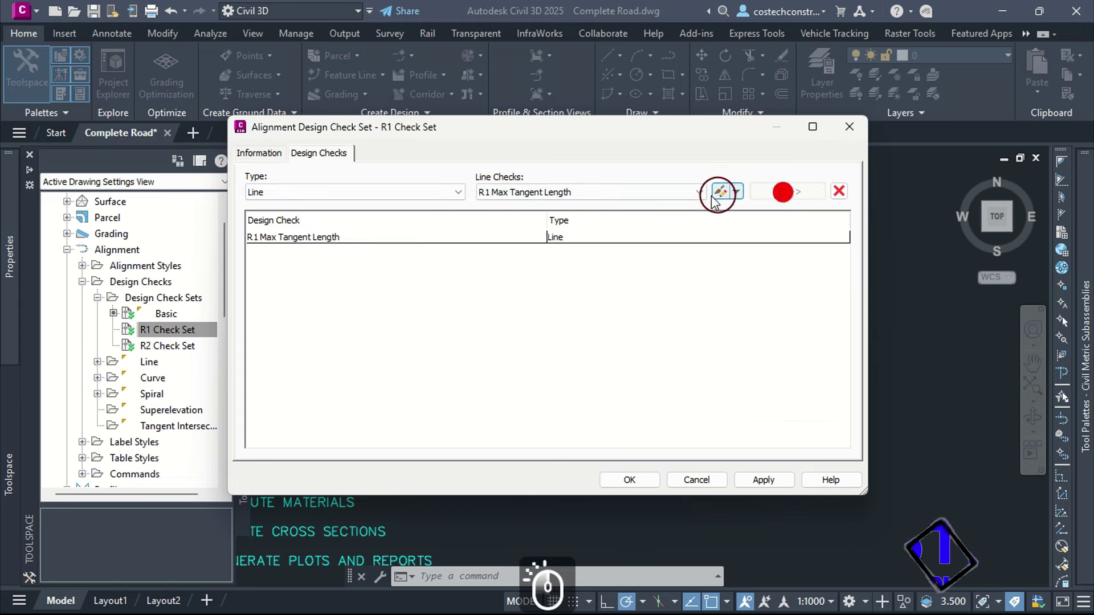
left_click(548, 192)
left_click(519, 217)
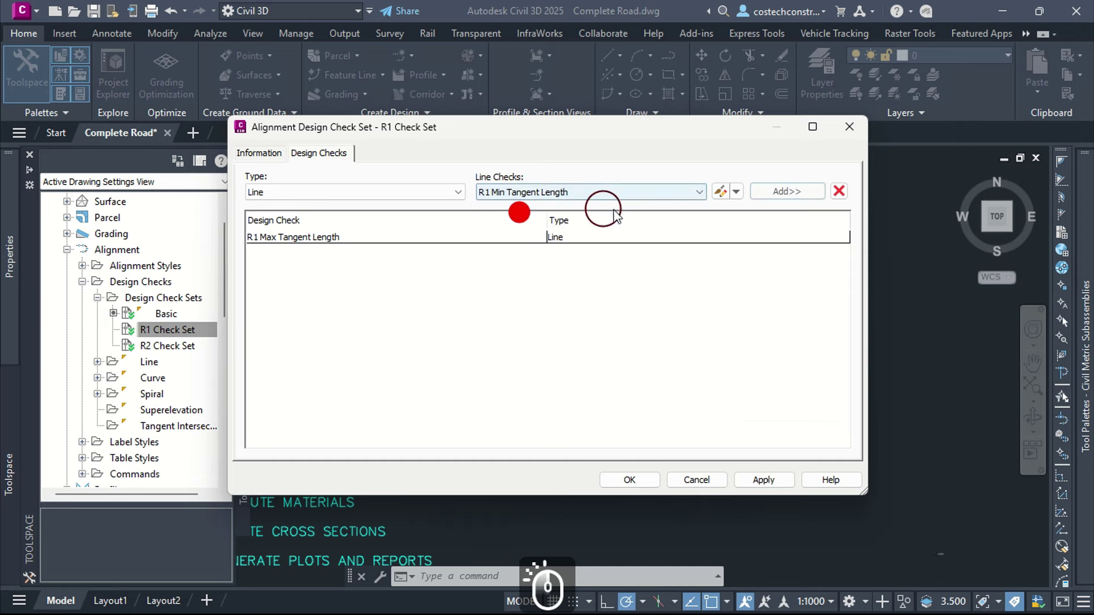
left_click(784, 189)
- Add the curve check R1 Min Cuvre Radius to the R1 Check Set and save the set
left_click(413, 191)
left_click(331, 217)
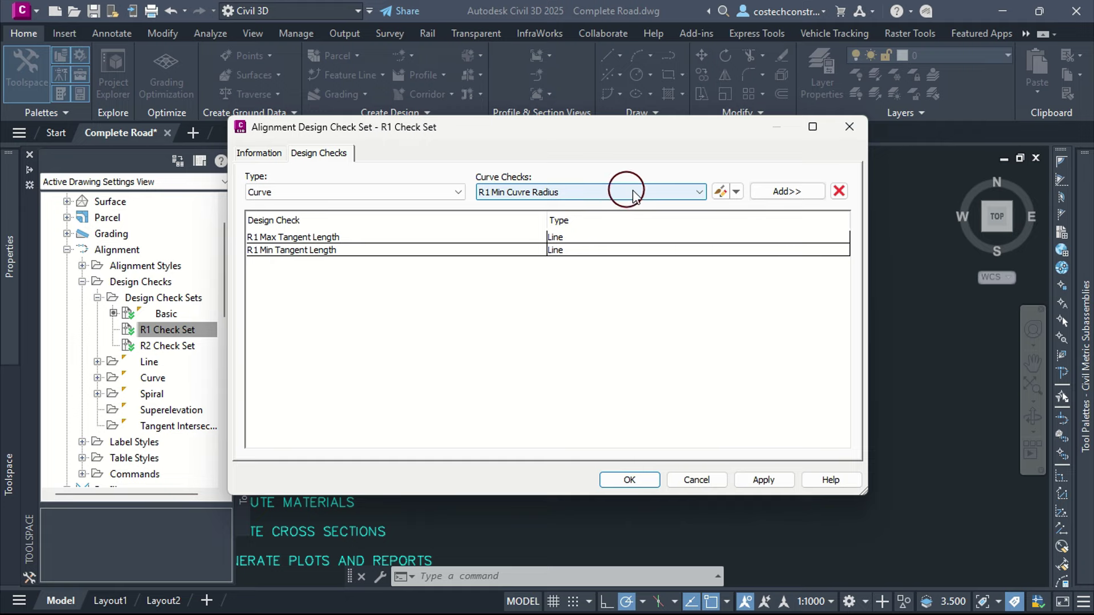
left_click(777, 191)
left_click(764, 480)
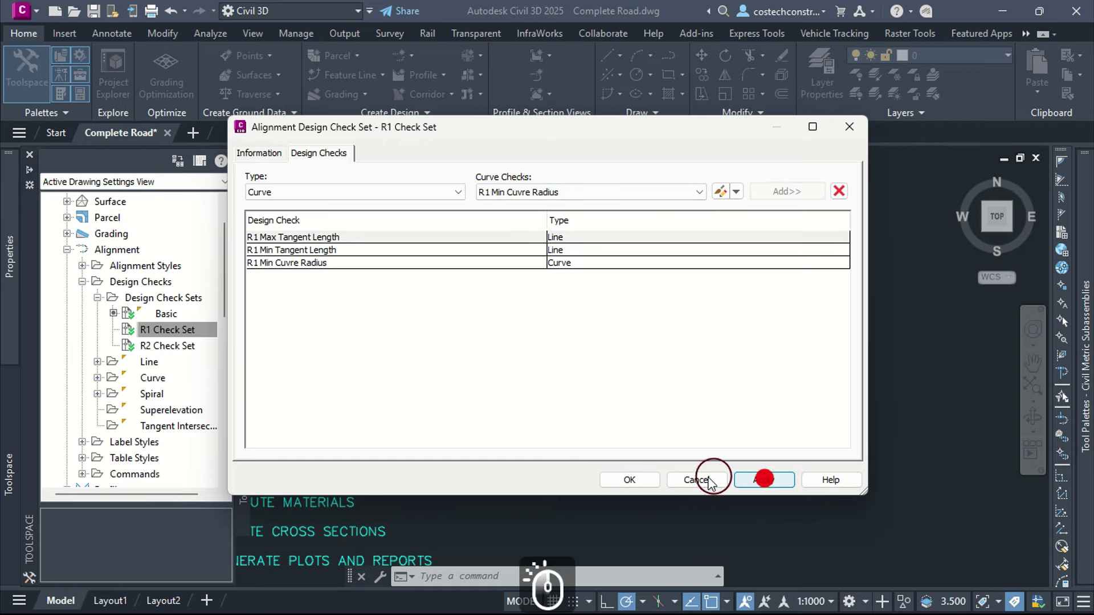
left_click(630, 481)
- Edit the R2 Check Set and add the line checks R2 Max Tangent Length and R2 Min Tangent Length
left_click(144, 336)
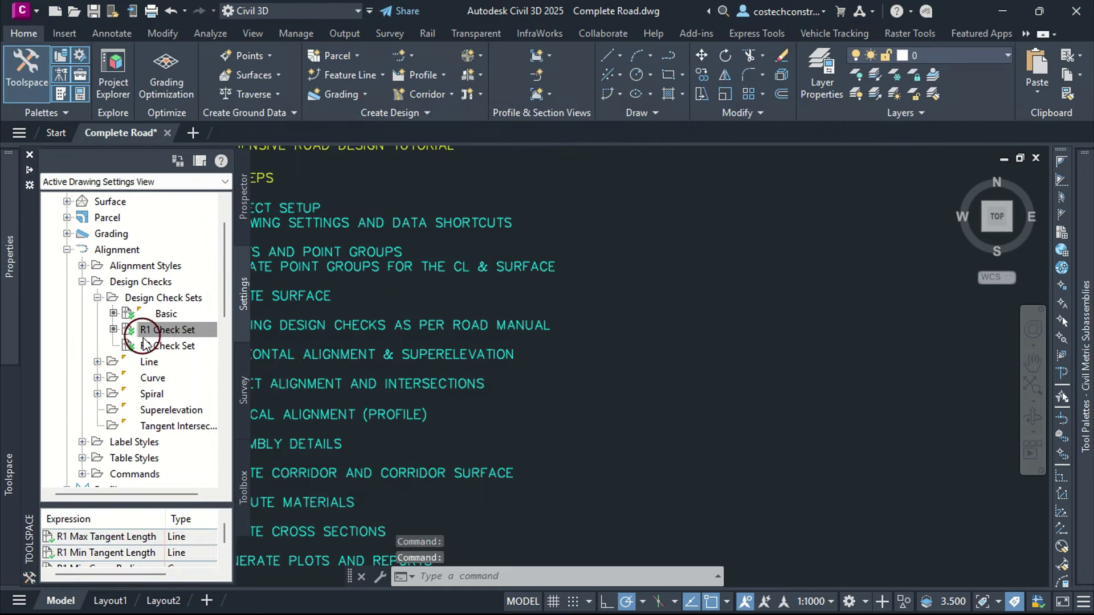
right_click(165, 350)
left_click(212, 351)
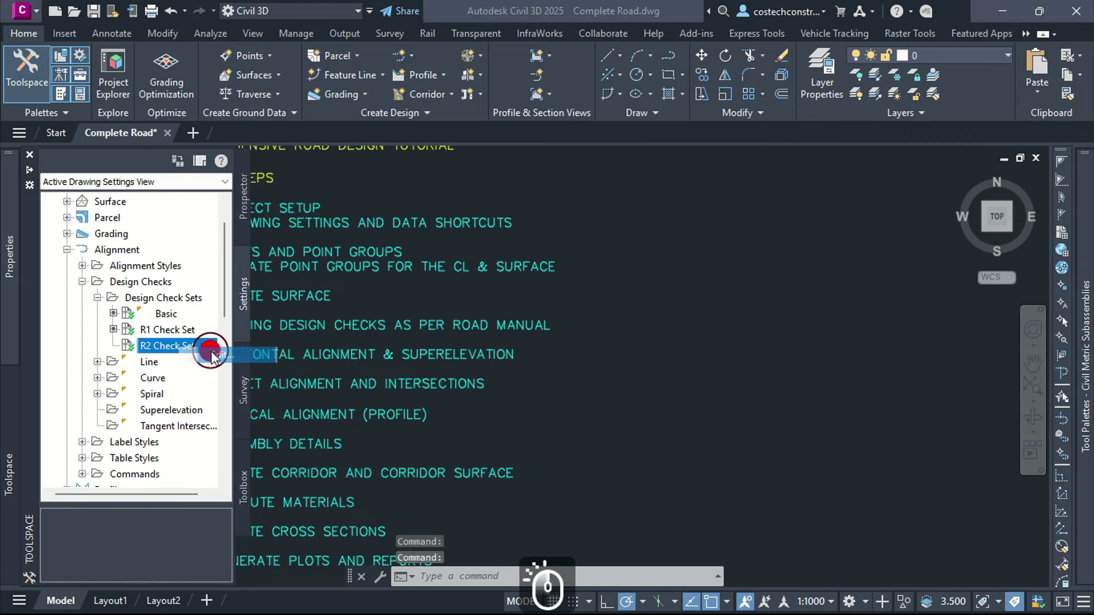
left_click(264, 154)
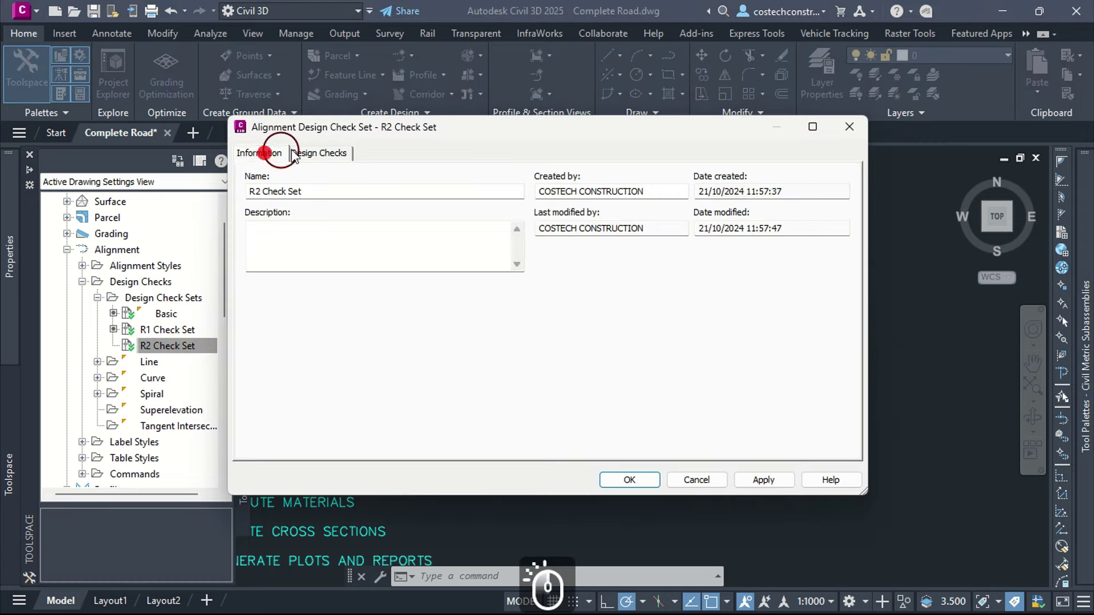
left_click(331, 152)
left_click(539, 192)
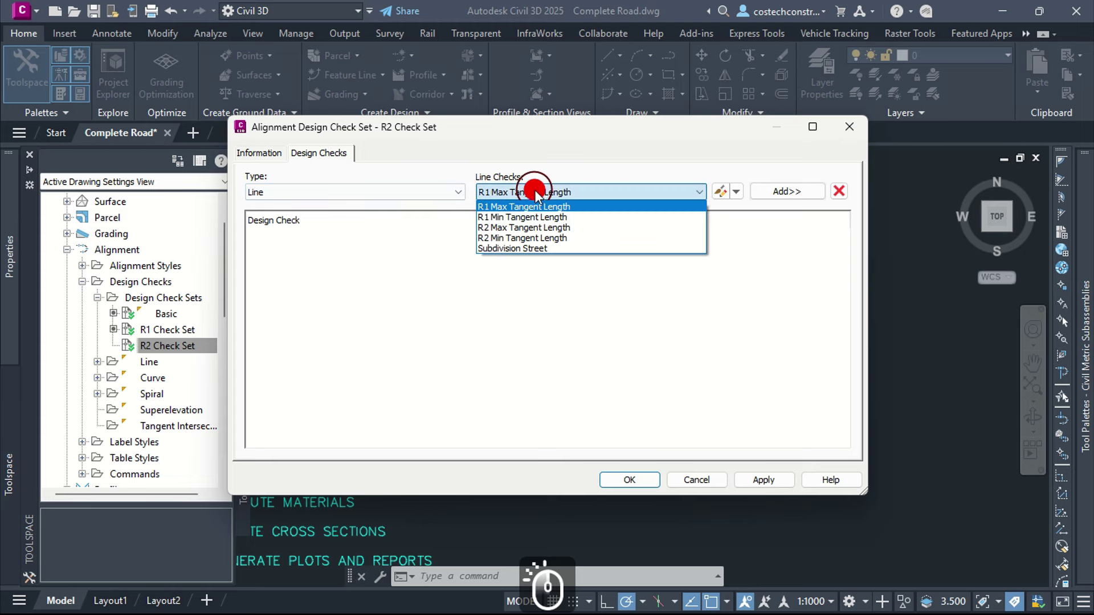
left_click(515, 228)
left_click(787, 191)
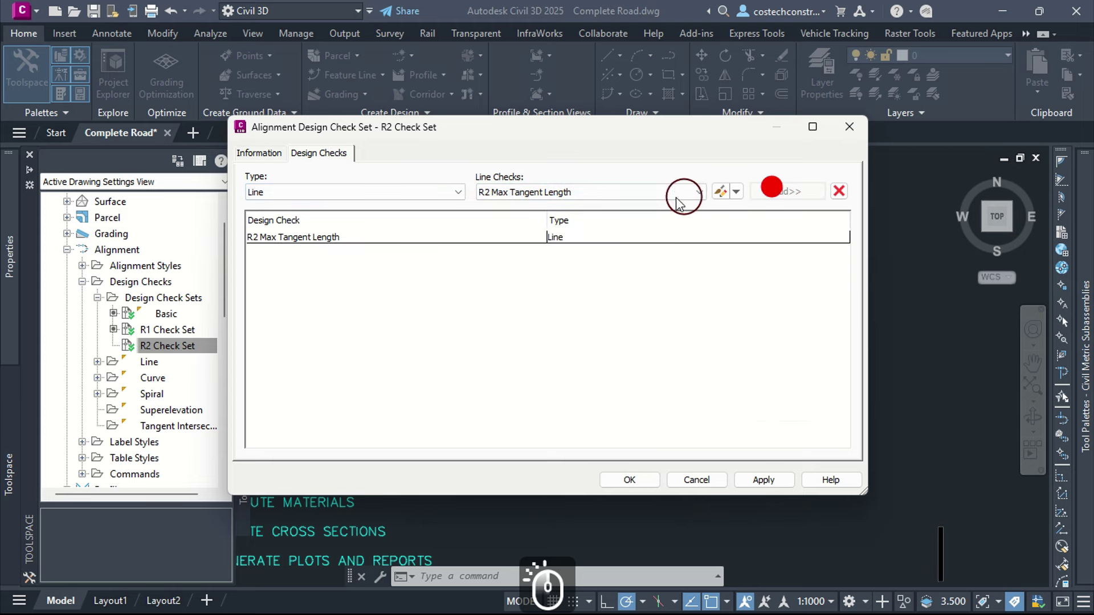
left_click(653, 194)
left_click(568, 238)
left_click(789, 192)
- Add the curve check R2 Min Curve Radius to the R2 Check Set, save the set and collapse the alignment design checks
left_click(421, 190)
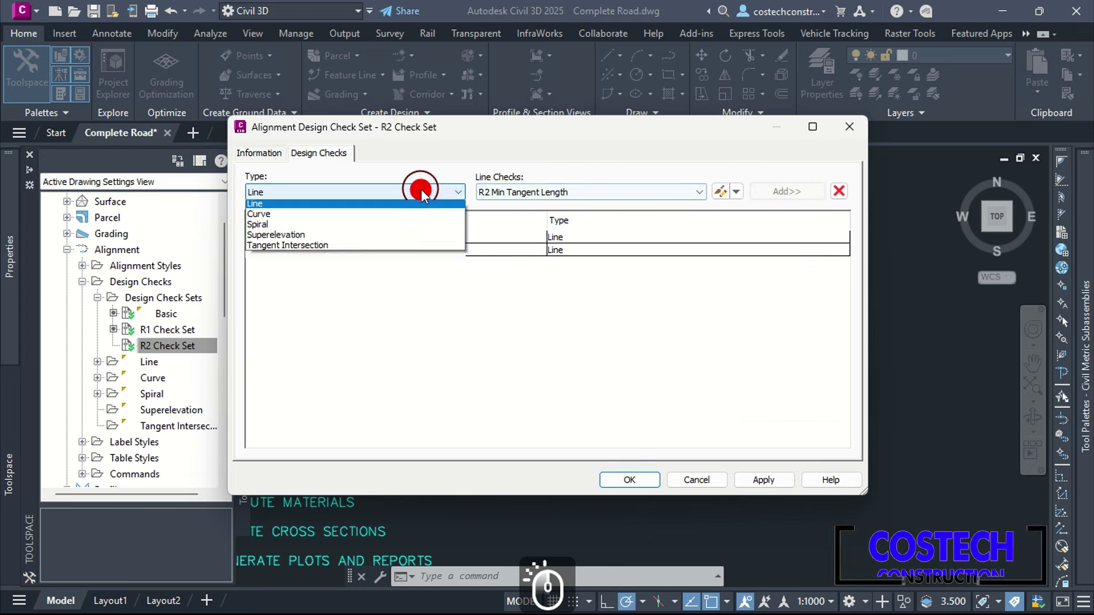
left_click(348, 217)
left_click(691, 192)
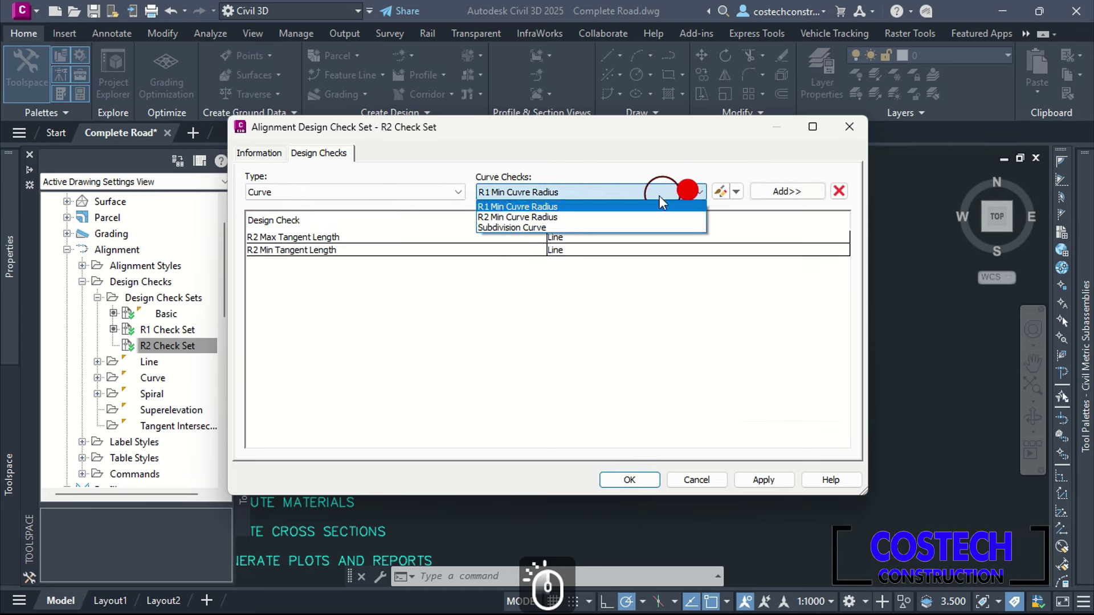
left_click(561, 218)
left_click(792, 188)
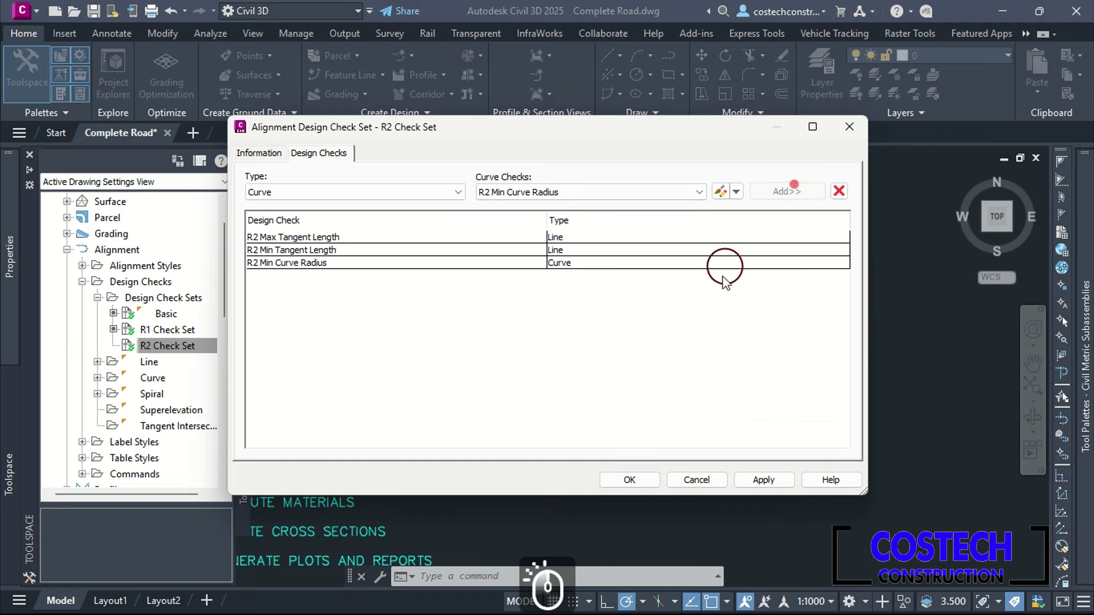
left_click(762, 480)
left_click(634, 479)
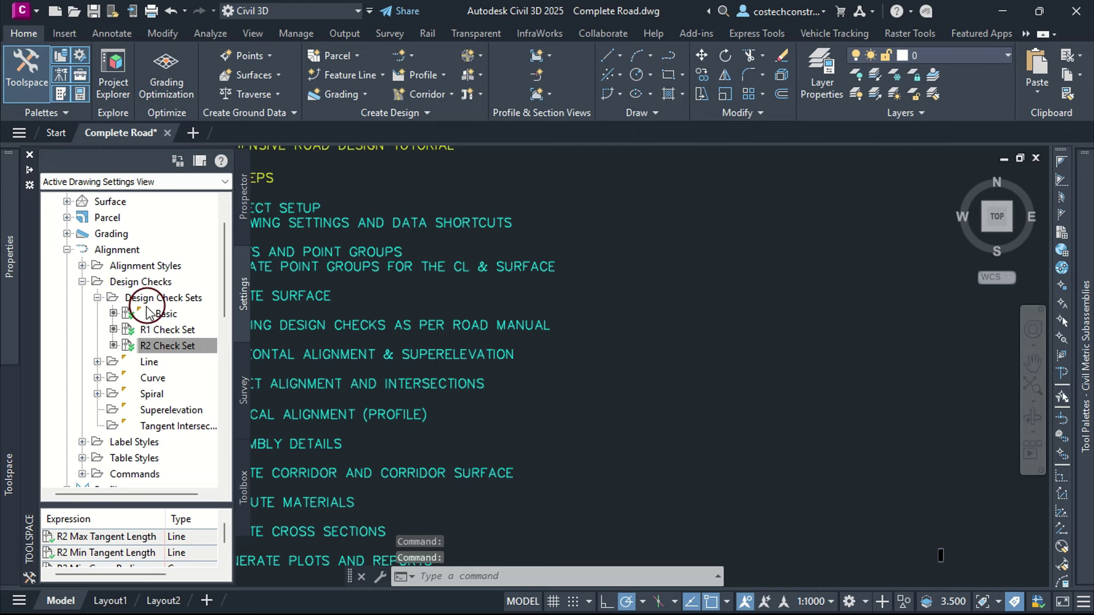
left_click(82, 281)
left_click(693, 337)
left_click(653, 316)
left_click(654, 316)
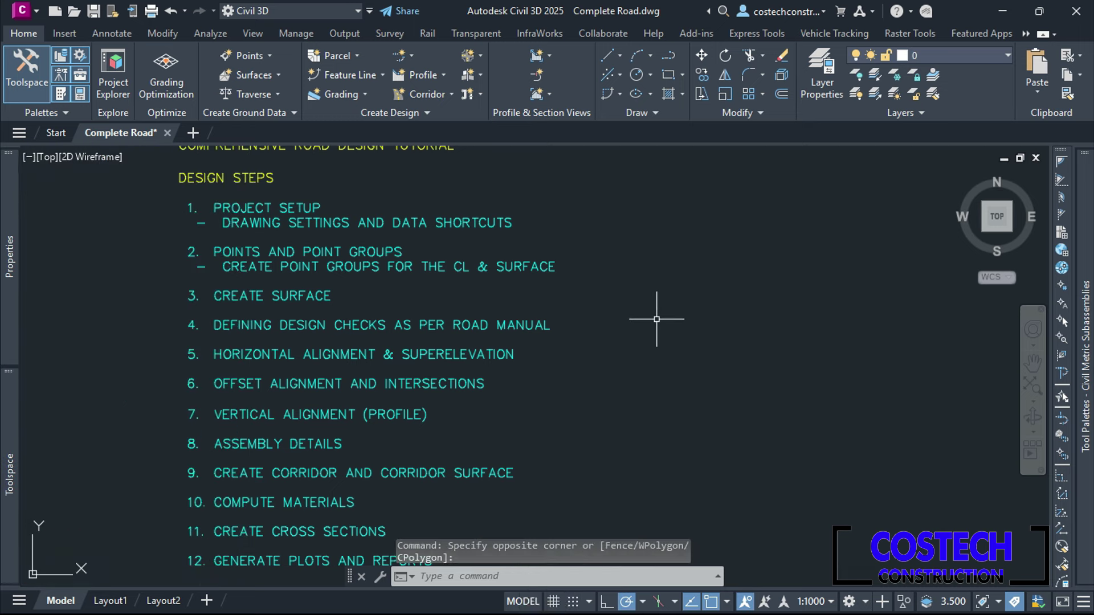
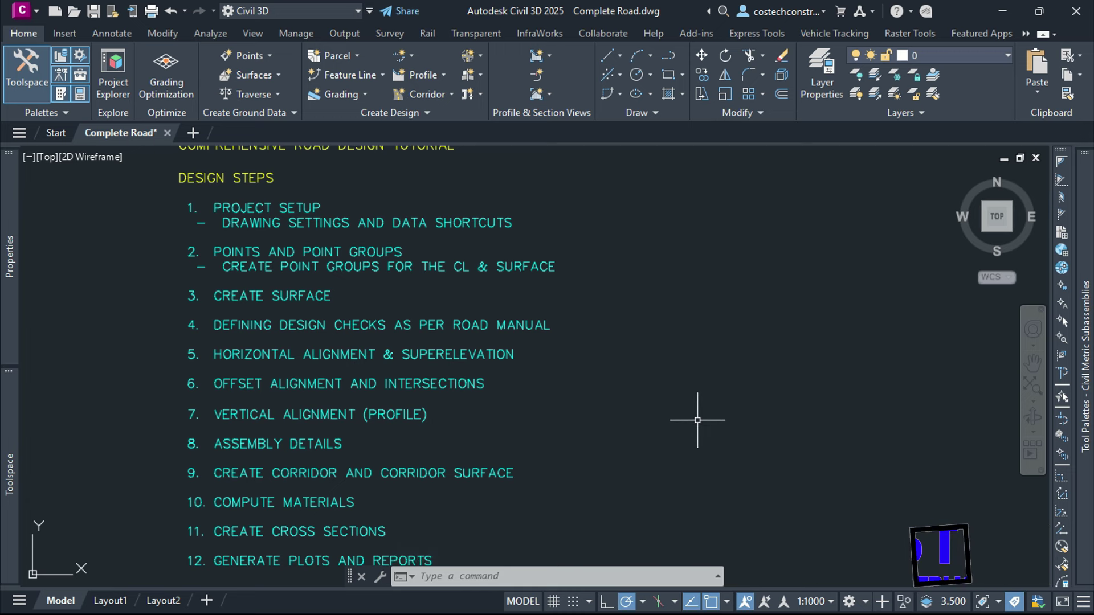
- Open the Design Criteria Editor and examine the AASHTO 2011 Metric eMax 4% and eMax 6% minimum radius tables
type("designcr")
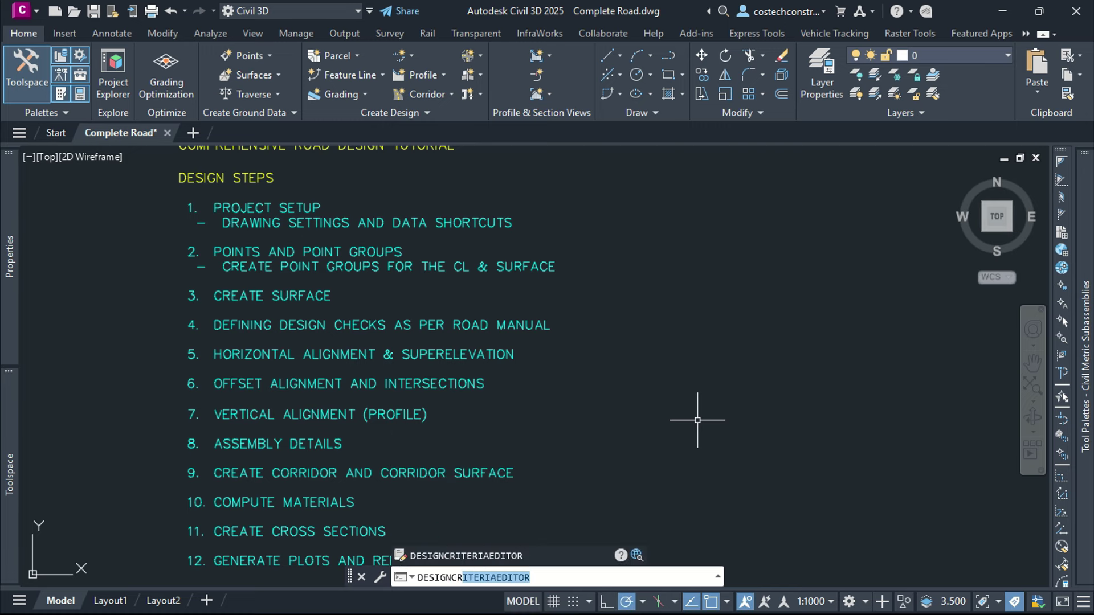
key("Return")
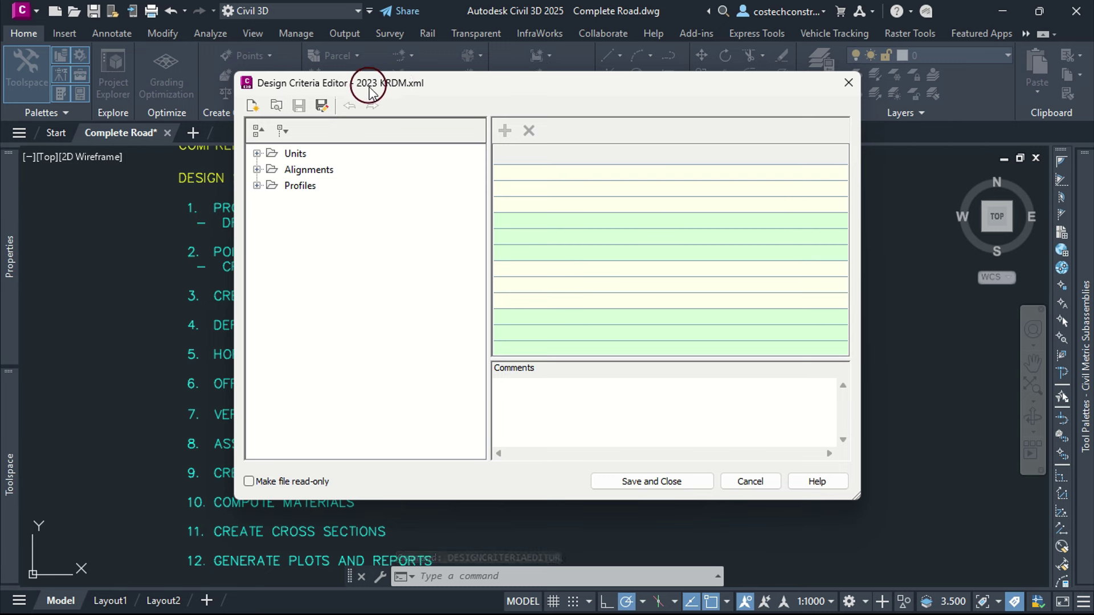
left_click(257, 169)
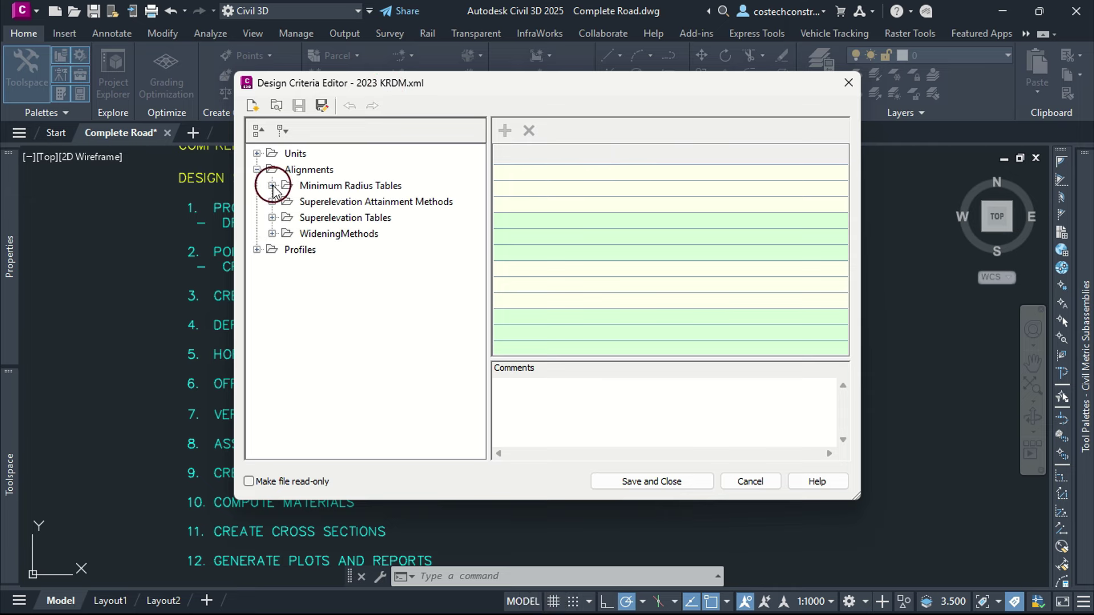
left_click(273, 185)
left_click(365, 201)
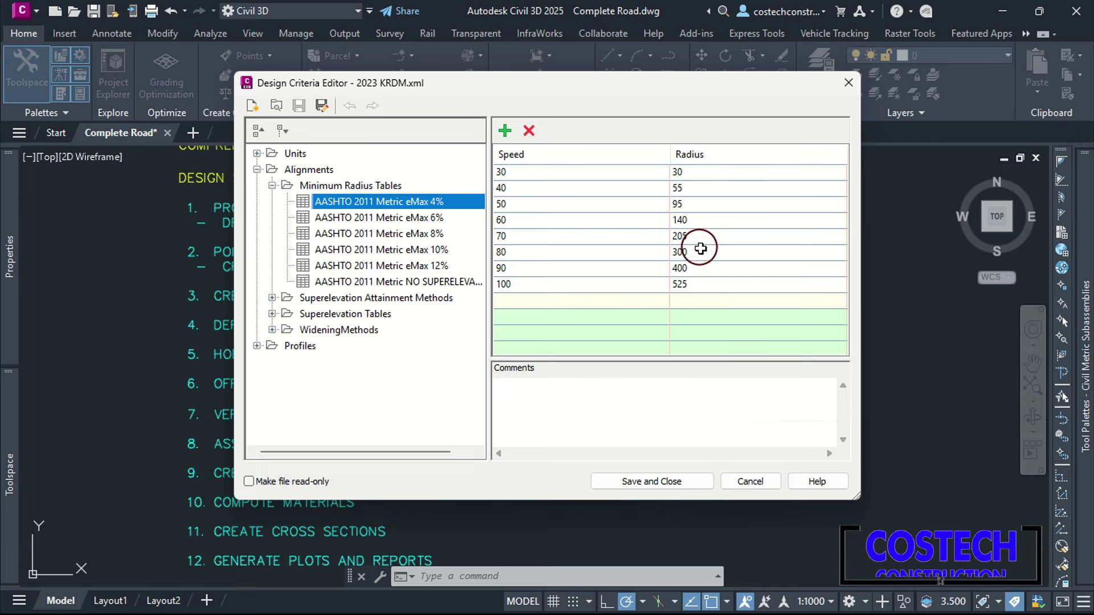
left_click(384, 219)
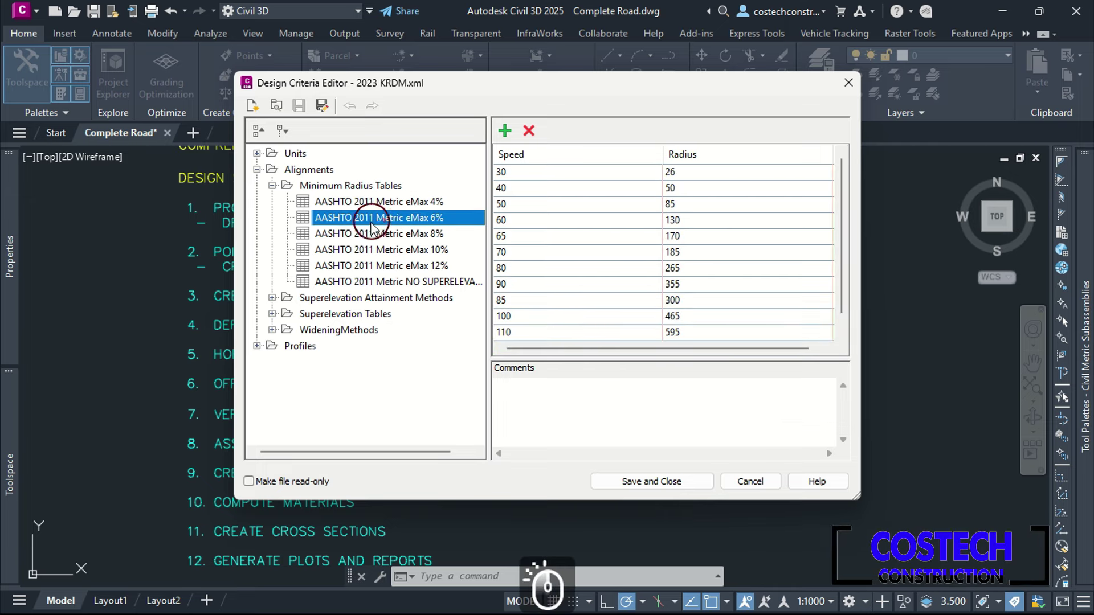
- Examine the AASHTO 2011 Standard minimum K tables for stopping, passing and headlight sight distance, and close the Design Criteria Editor without saving
left_click(257, 346)
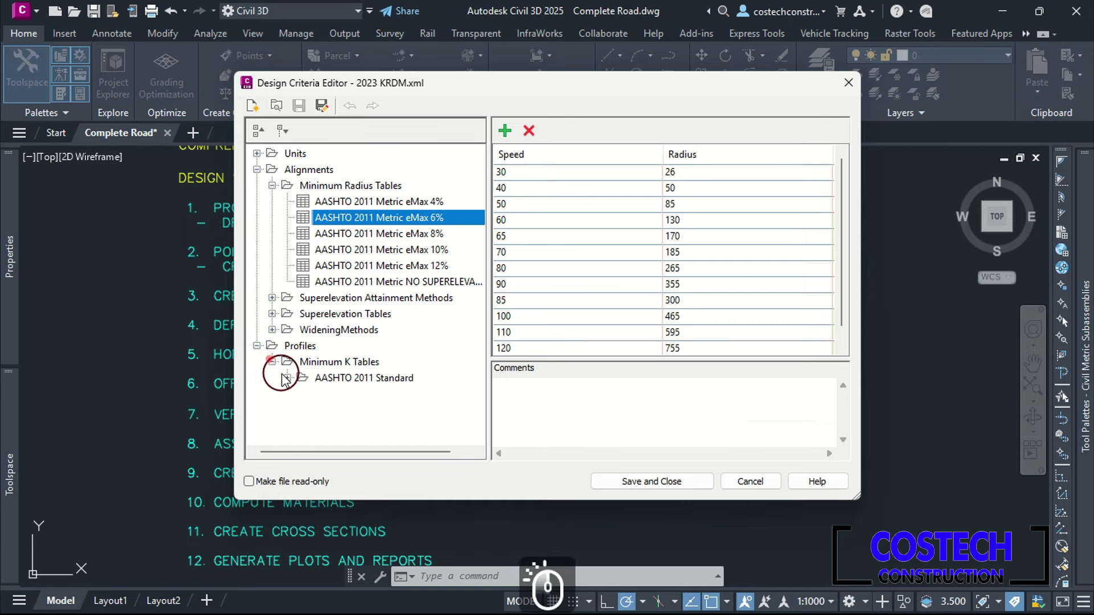
left_click(286, 378)
left_click(350, 396)
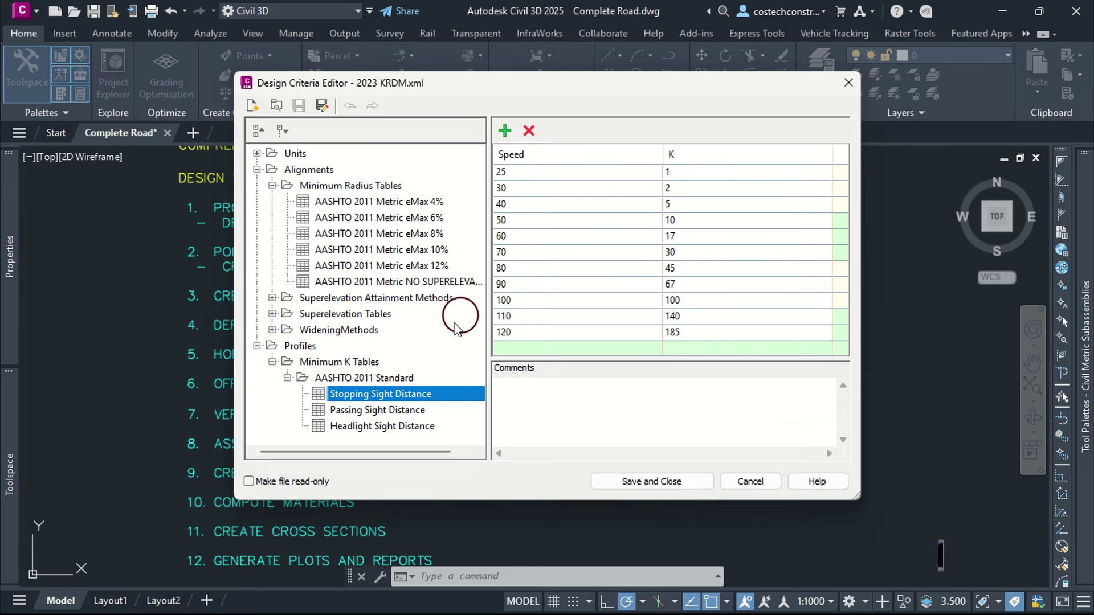
left_click(378, 410)
left_click(380, 426)
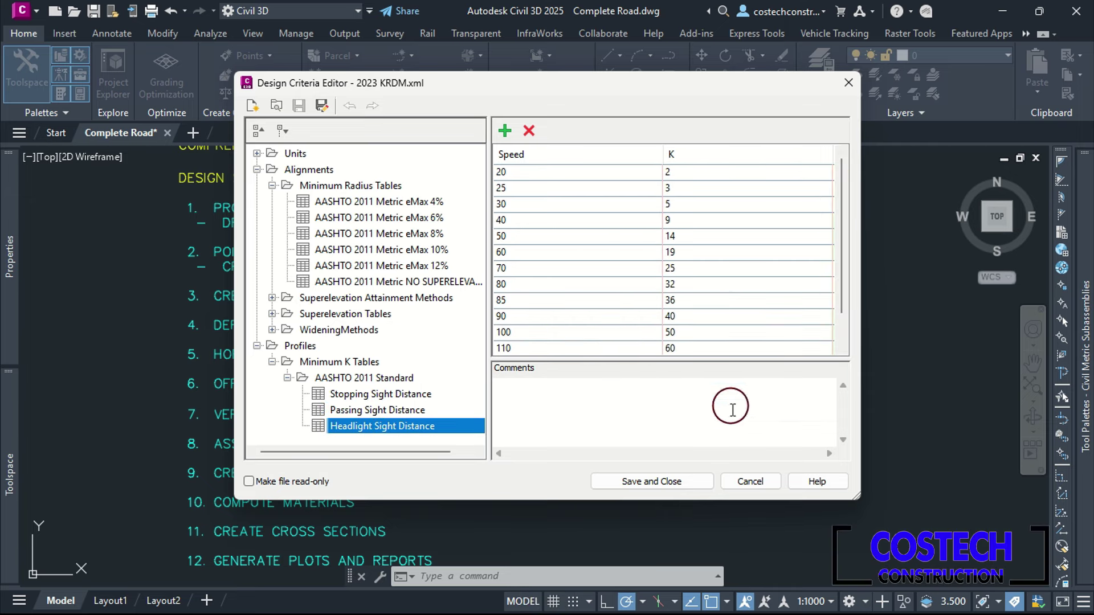
left_click(744, 481)
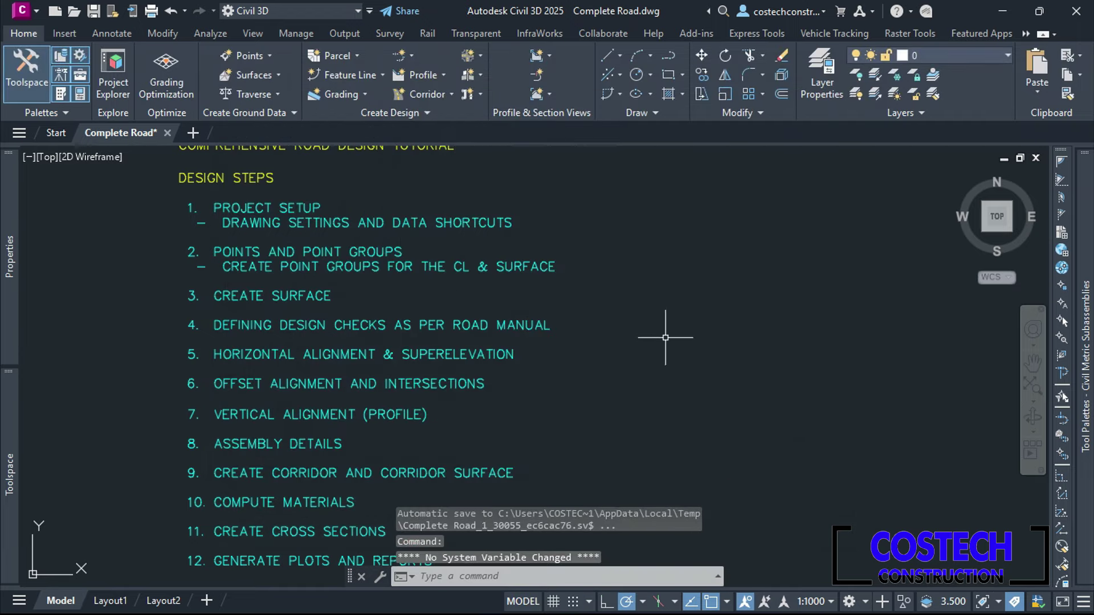
- Examine the contoured surface of the main road and its branch around their junction
scroll(614, 406, "down", 4)
scroll(570, 422, "up", 2)
scroll(267, 378, "down", 5)
middle_click_drag(859, 367, 544, 360)
scroll(243, 351, "up", 2)
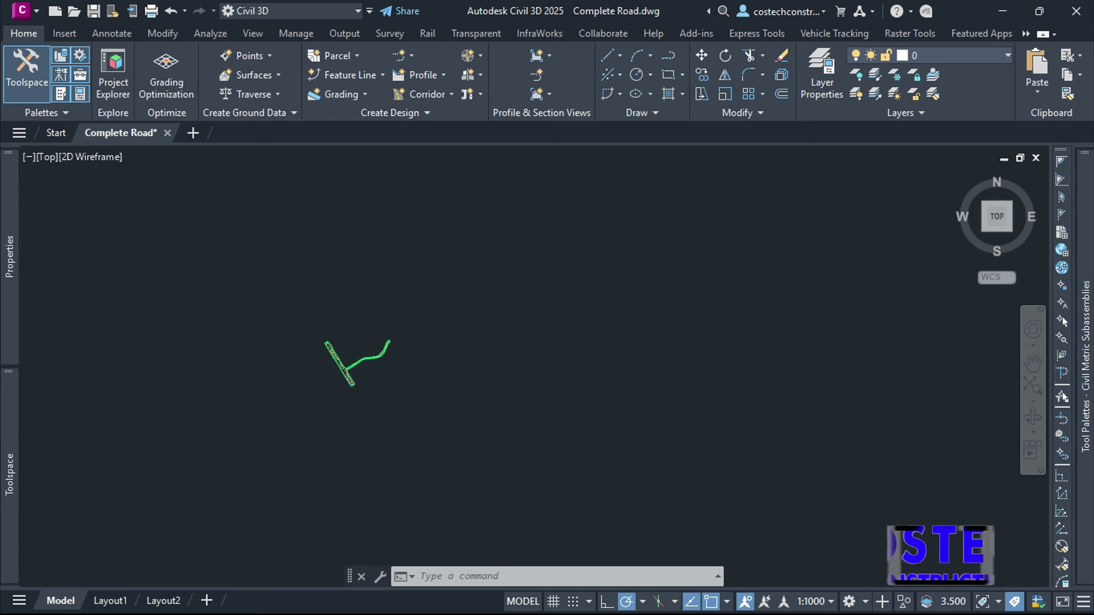
scroll(317, 356, "up", 5)
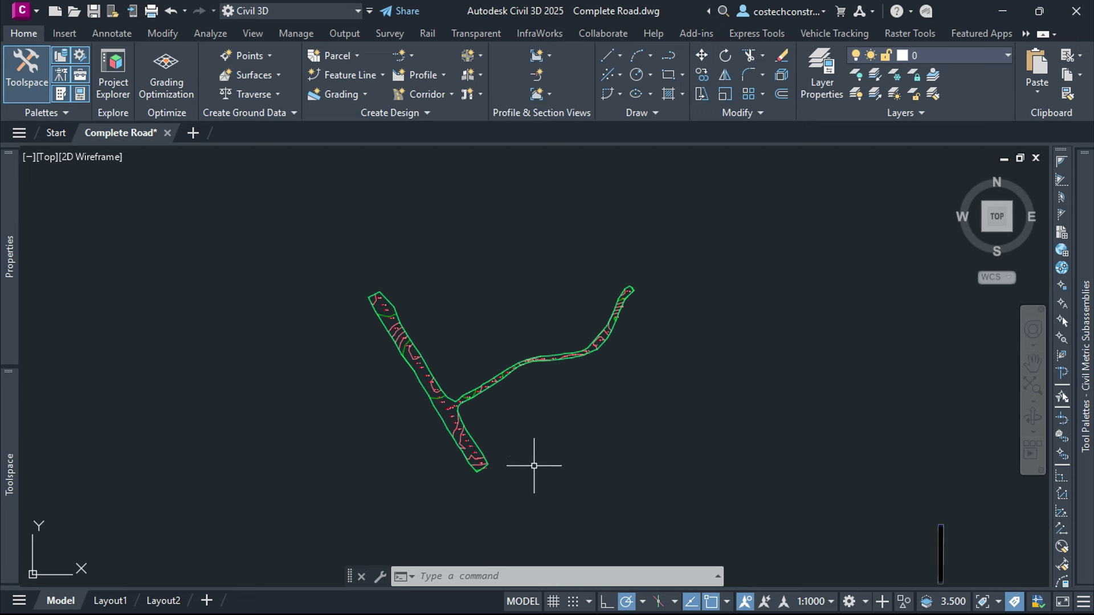
scroll(446, 392, "up", 2)
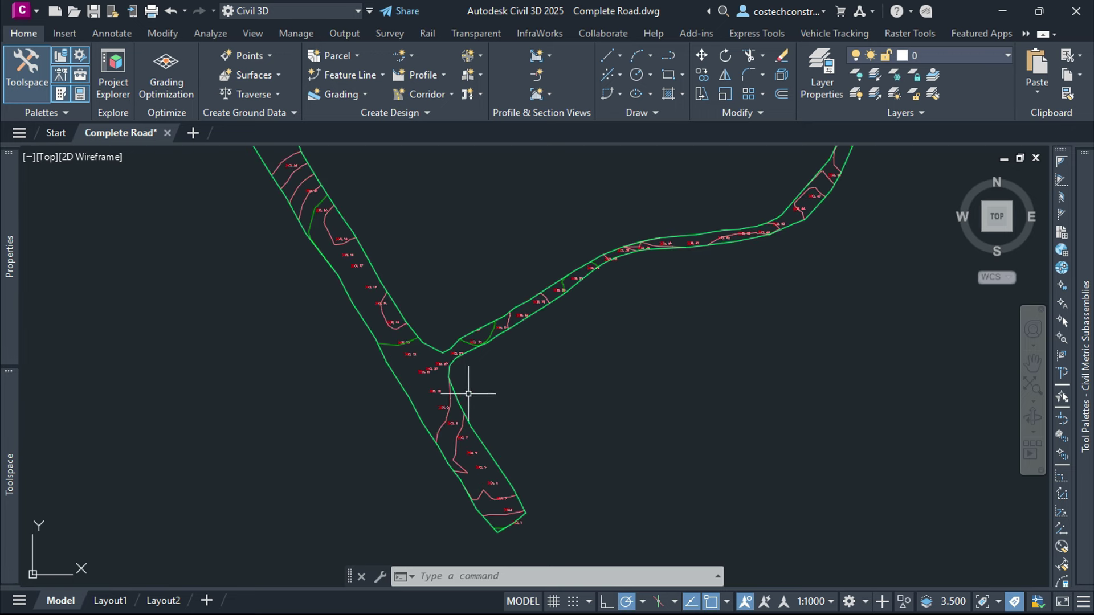
scroll(468, 393, "down", 2)
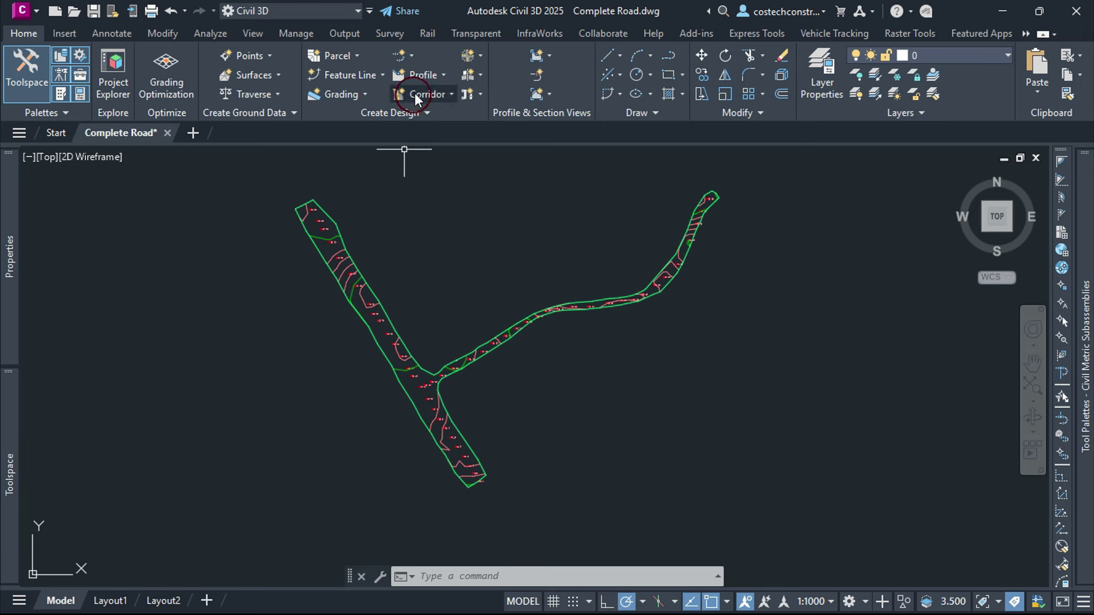
- Start creating a centerline alignment by layout and set its name template to ROAD - (<[Next Counter(CP)]>)
left_click(412, 57)
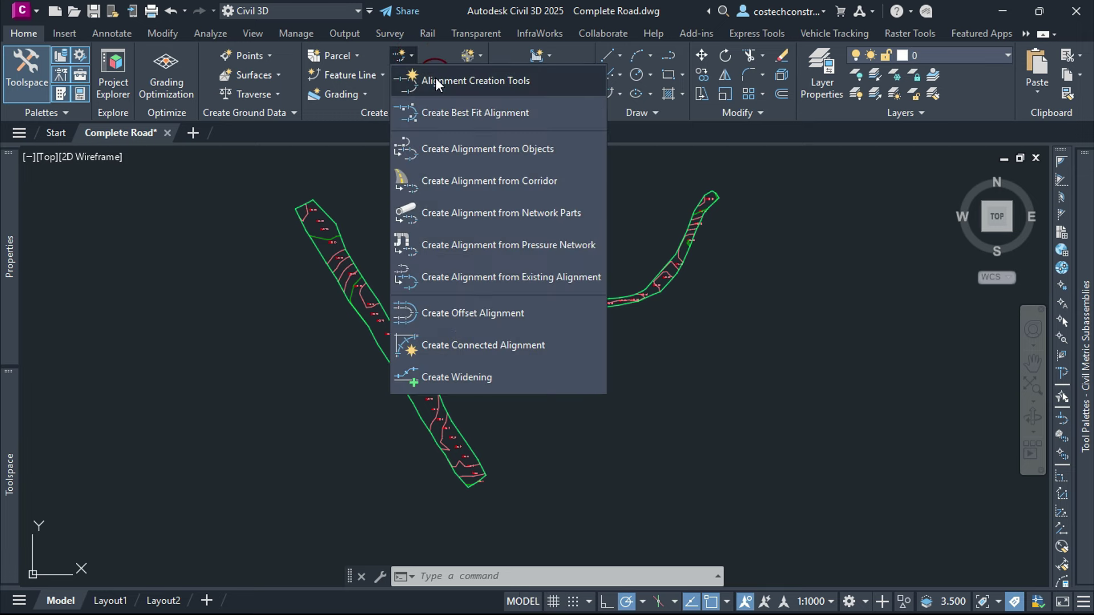
left_click(435, 78)
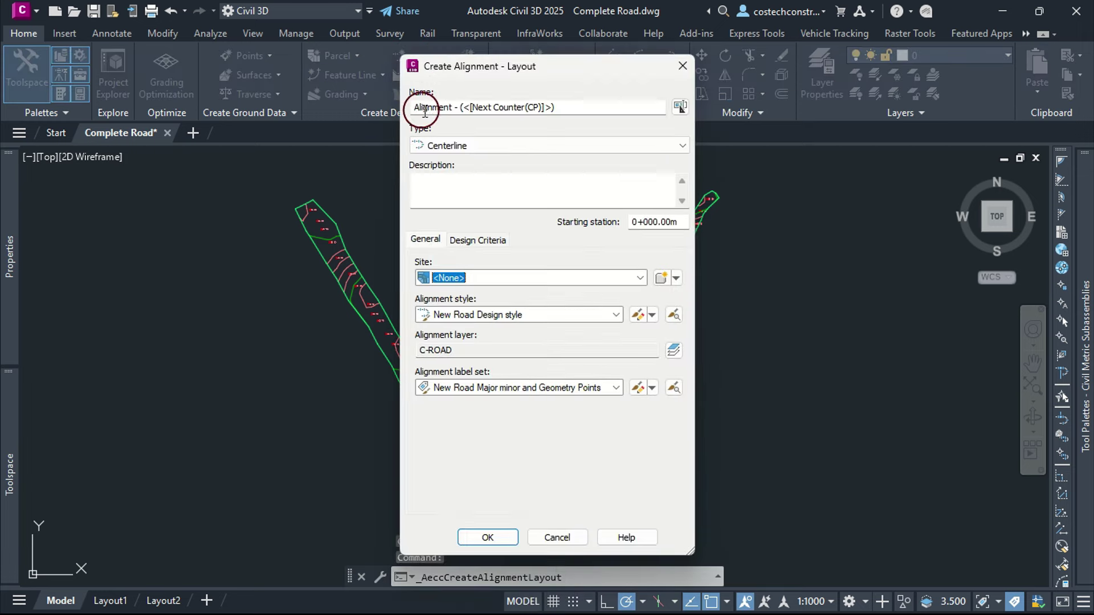
left_click(678, 108)
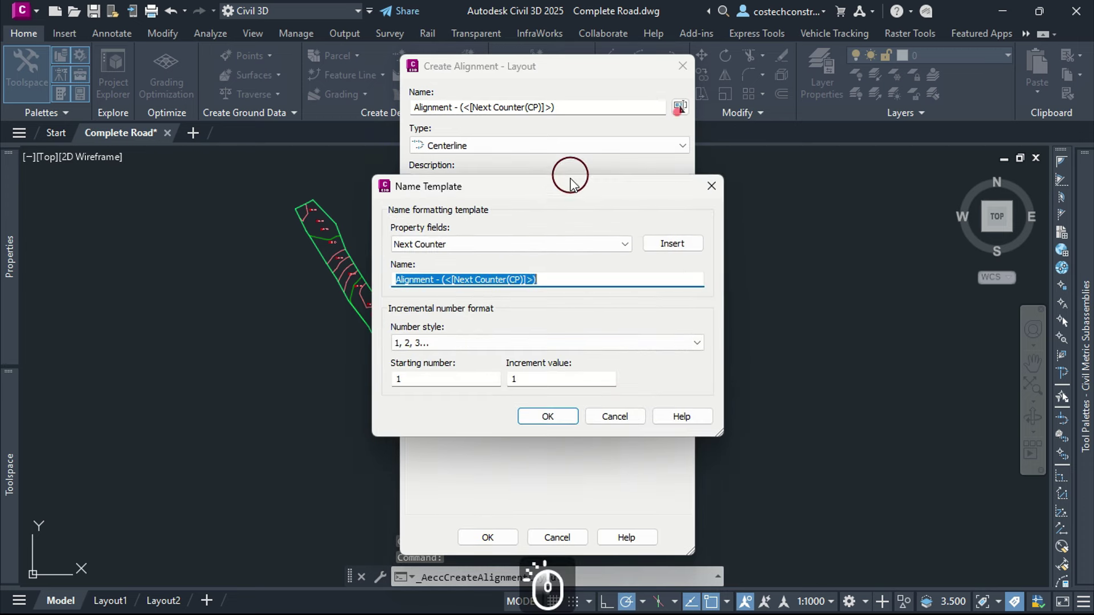
left_click(434, 282)
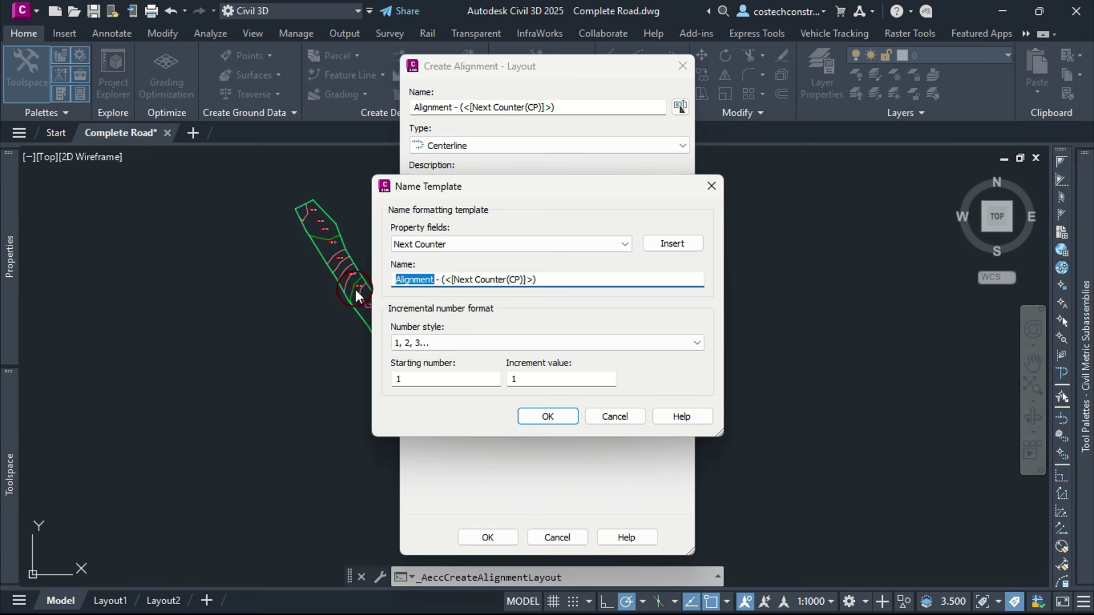
type("ROAD")
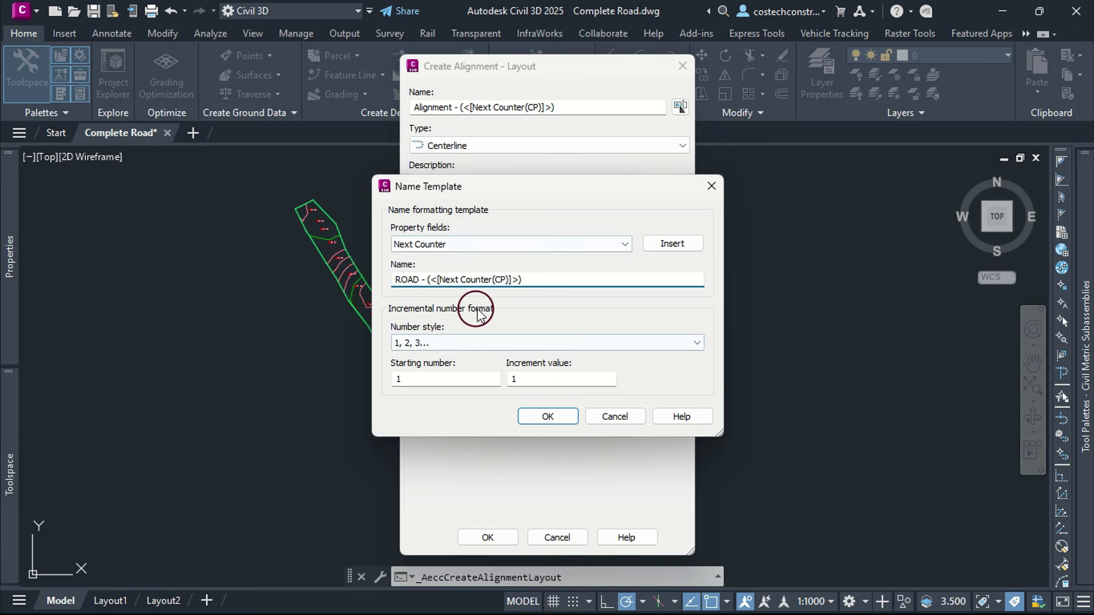
left_click(547, 415)
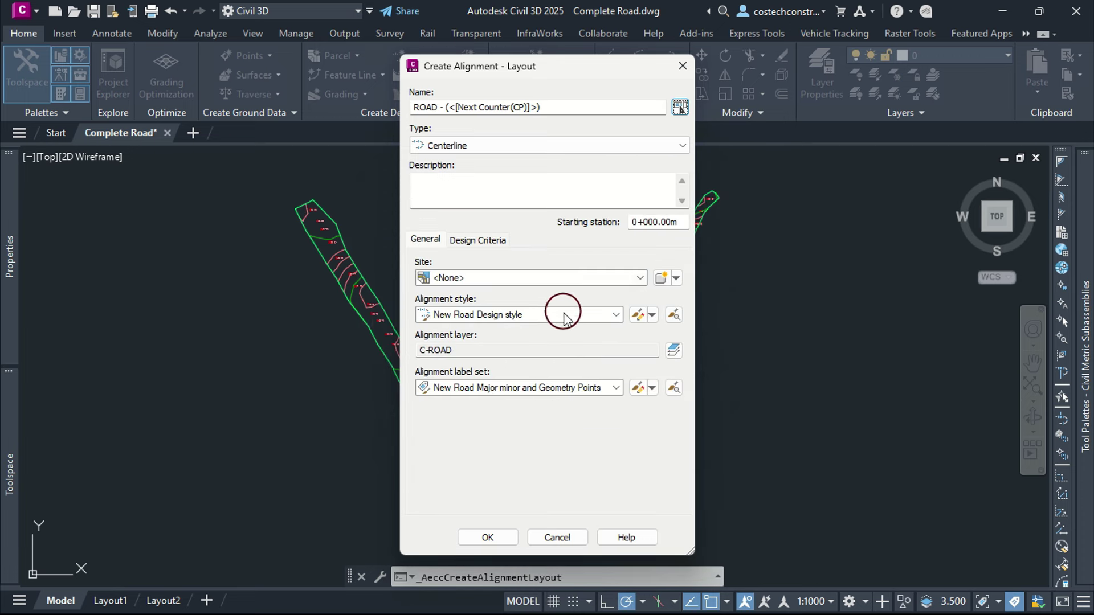
- Choose New Road Design style as the alignment style and _No Labels as the alignment label set
left_click(614, 315)
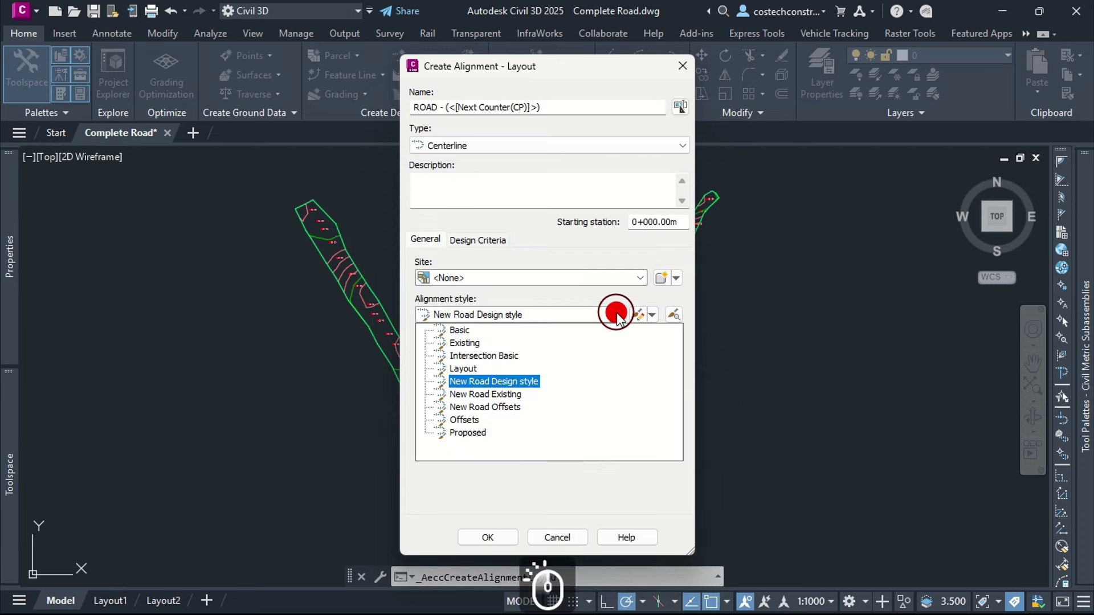
left_click(479, 385)
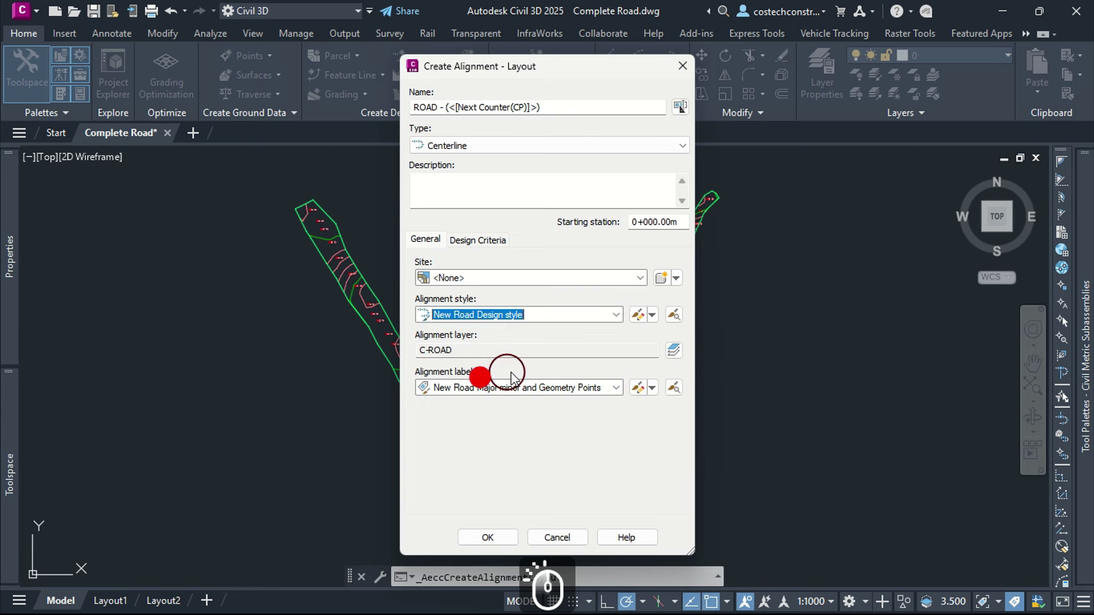
left_click(617, 388)
left_click(457, 402)
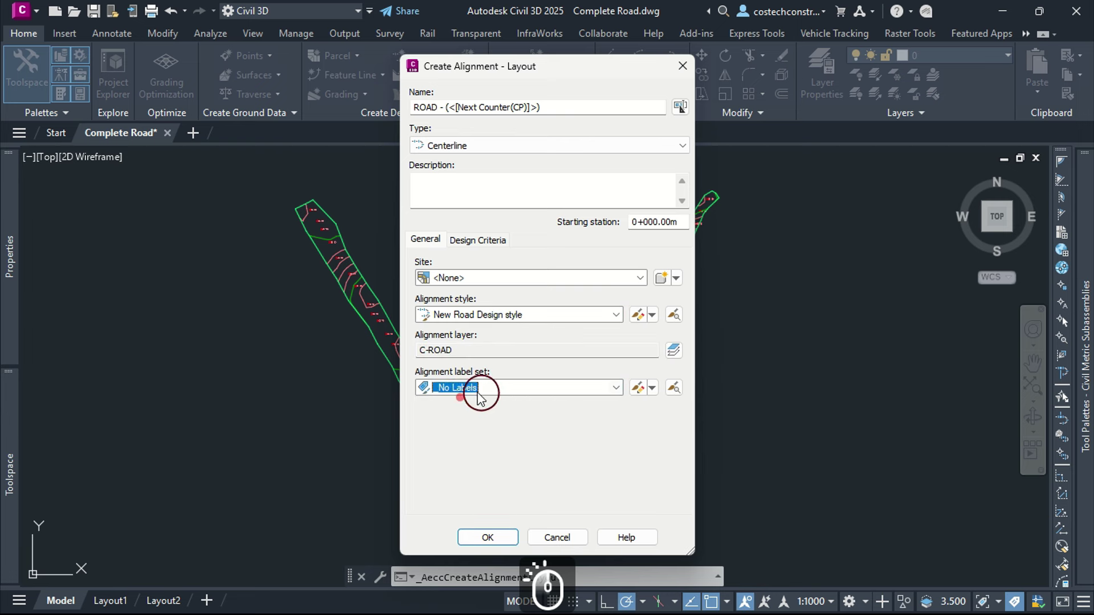
- Enable criteria-based design for the alignment and set the starting design speed to 80 km/h
left_click(489, 239)
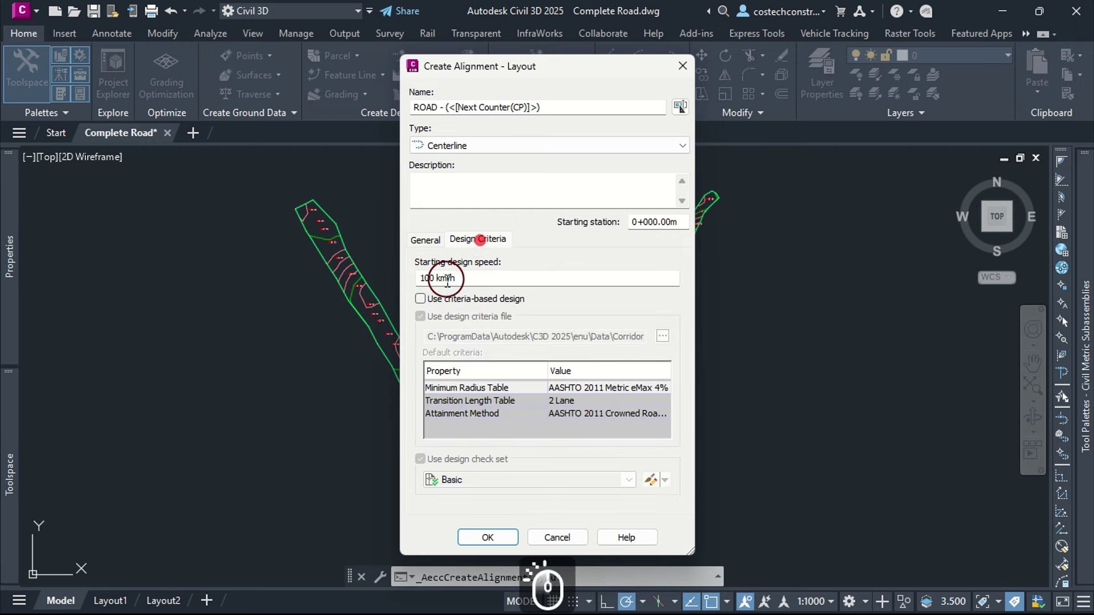
left_click(420, 298)
left_click_drag(477, 280, 418, 285)
type("80")
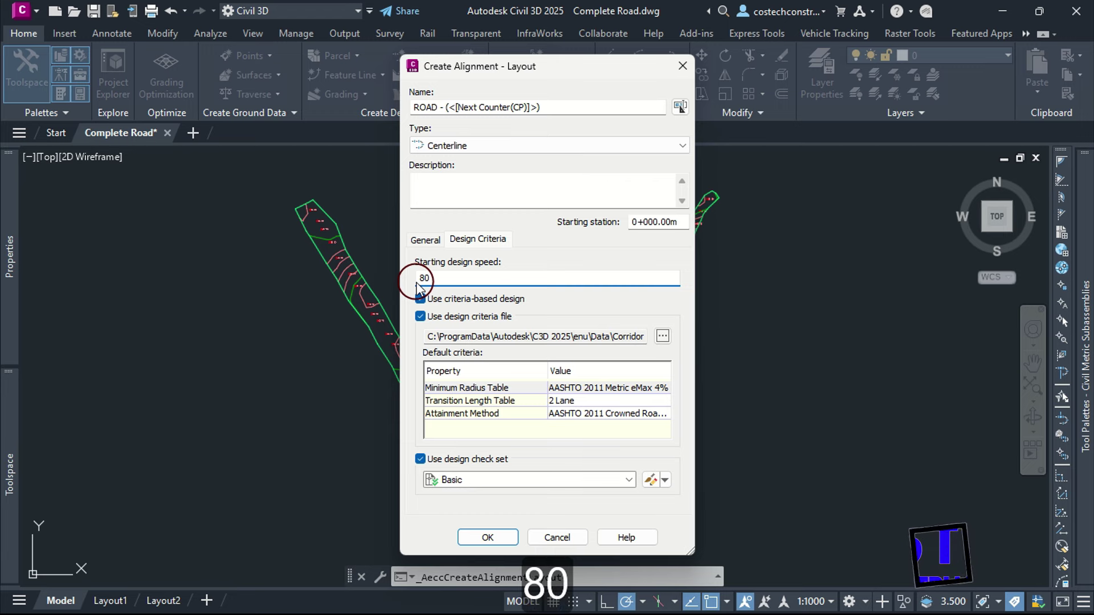
- Load the 2023 KRDM design criteria file from the KenHA Design Criteria folder in the CIVIL 3D folder
left_click(662, 336)
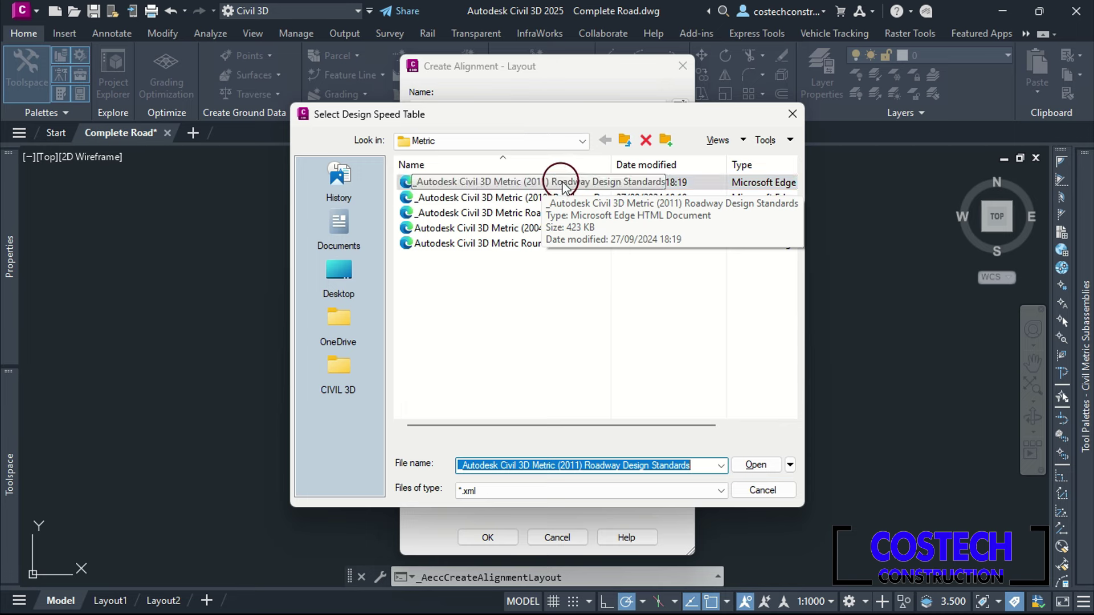
left_click(338, 368)
double_click(459, 228)
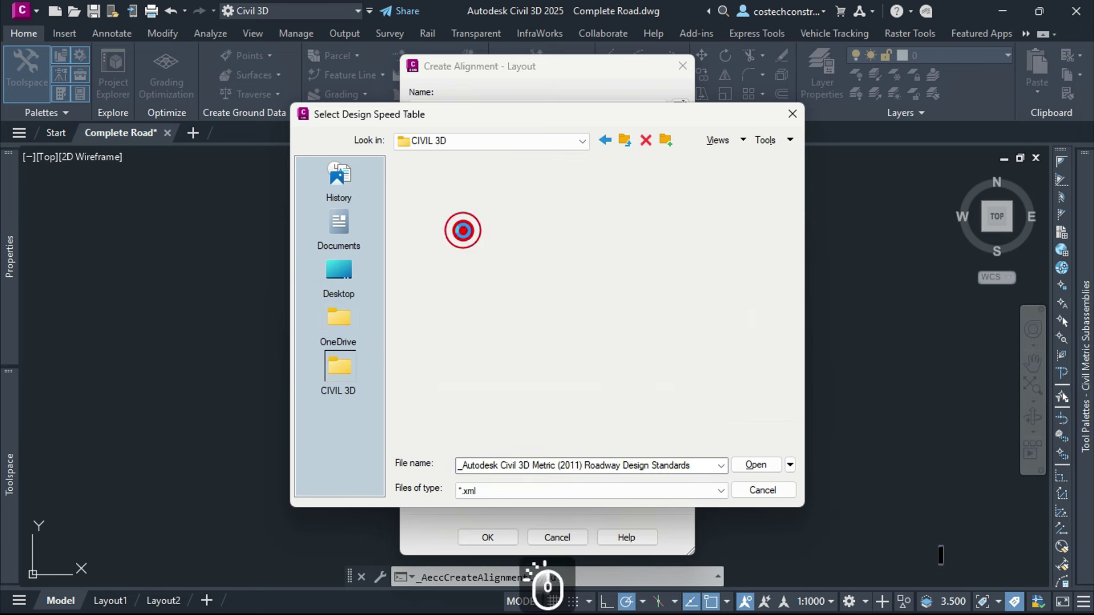
left_click(444, 198)
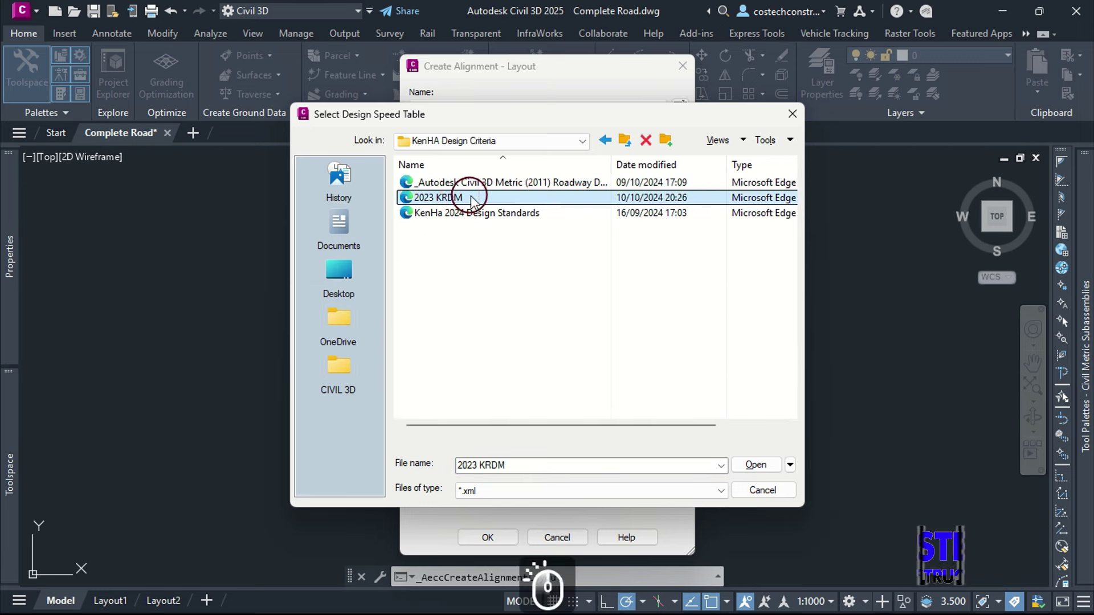
left_click(754, 464)
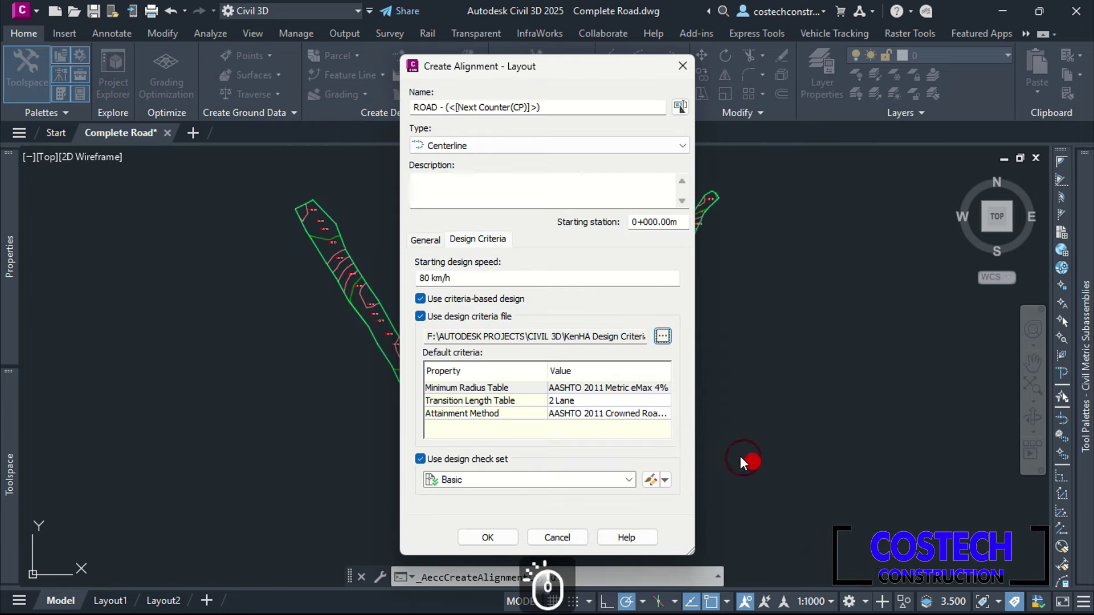
- Assign the R1 Check Set as the design check set and create the alignment
left_click(629, 480)
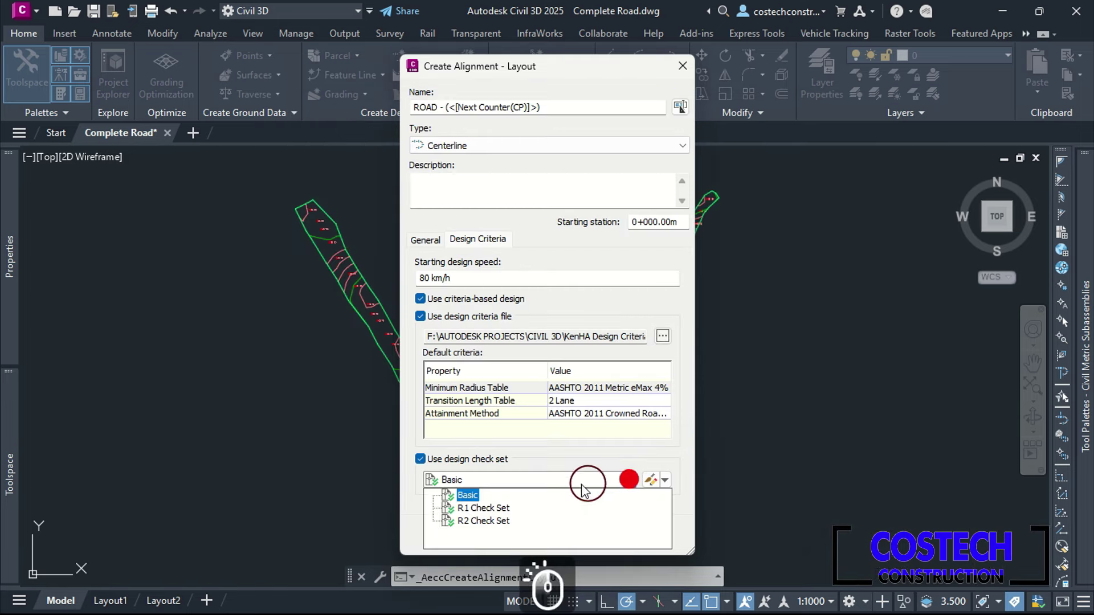
left_click(490, 507)
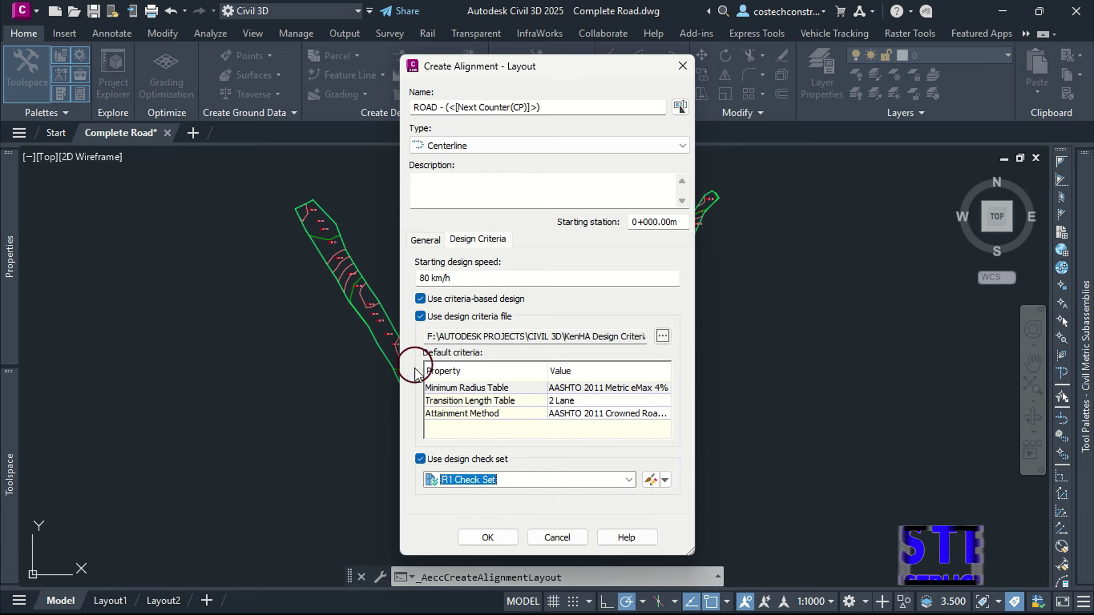
left_click(488, 537)
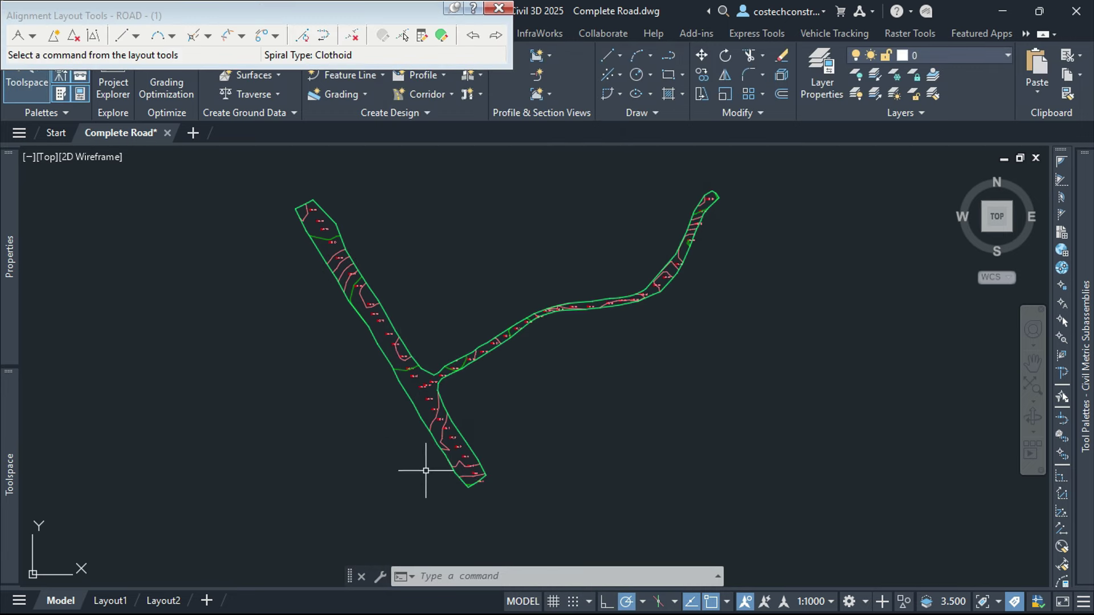
- Create a best-fit fixed line from COGO points CL 1, CL 3 and CL 6, and accept the regression data
left_click(137, 36)
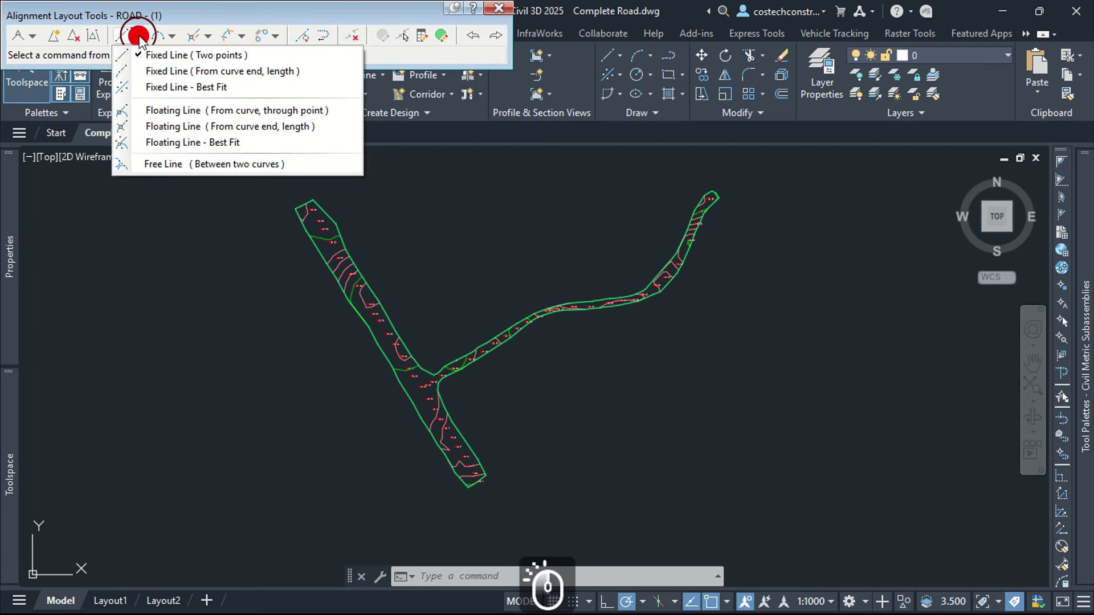
left_click(202, 89)
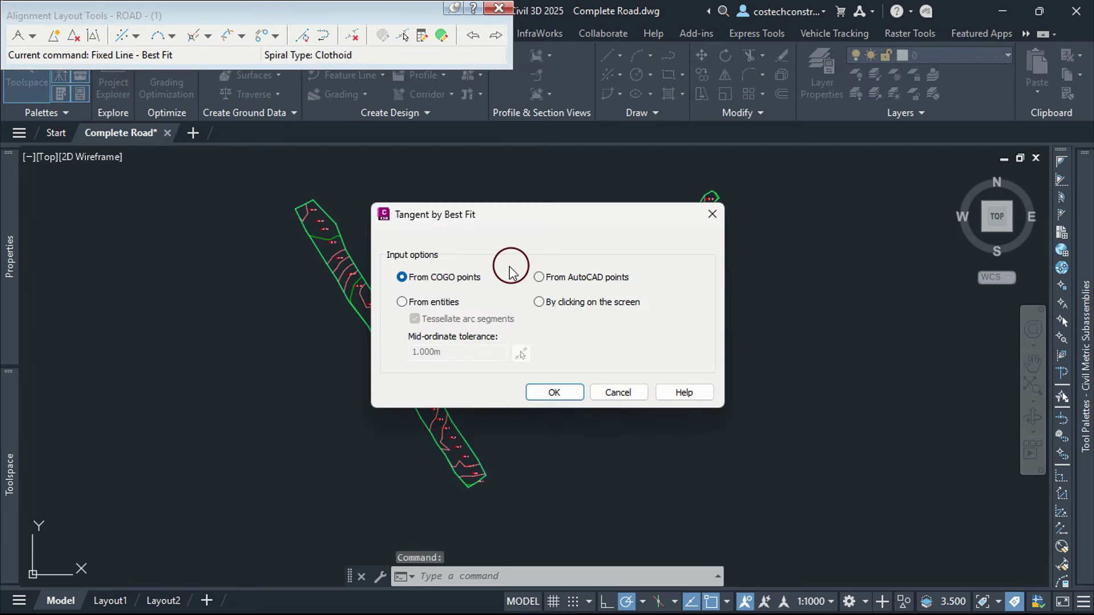
left_click(538, 390)
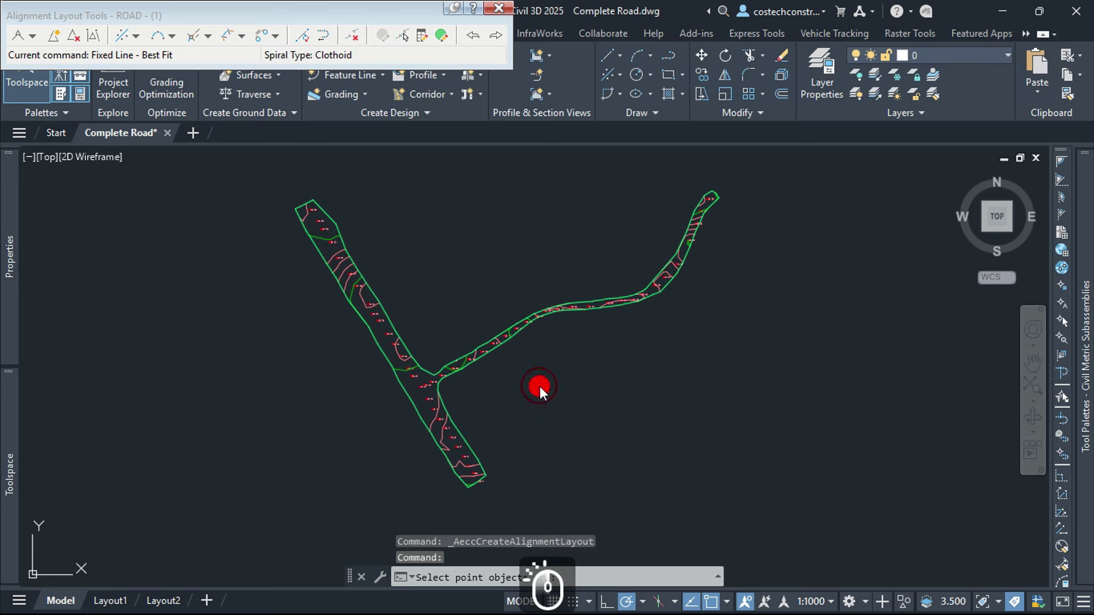
scroll(462, 422, "up", 5)
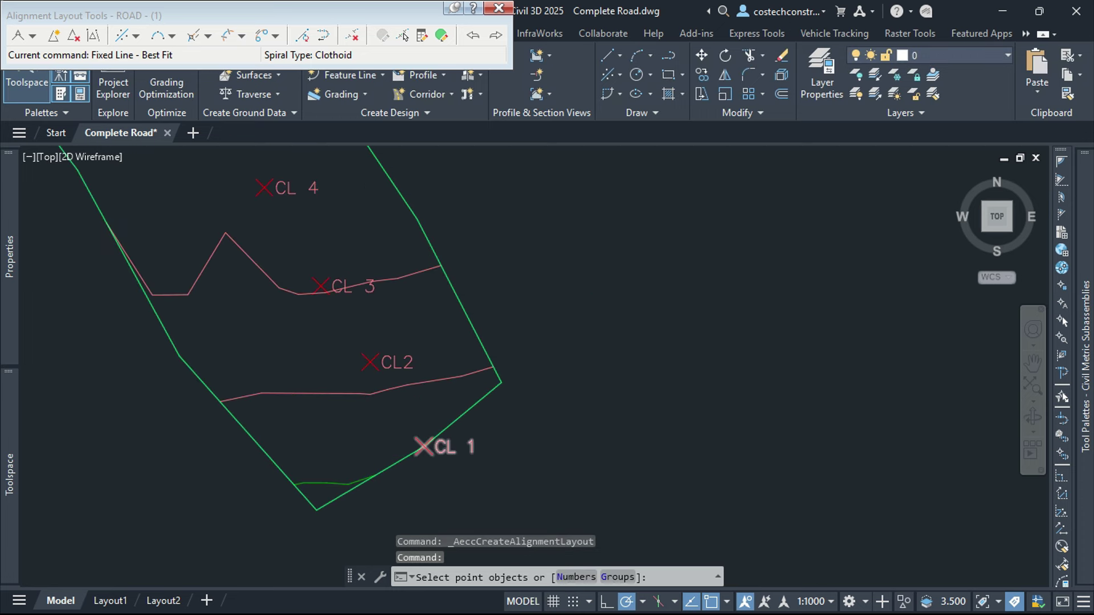
scroll(455, 451, "up", 3)
left_click(422, 436)
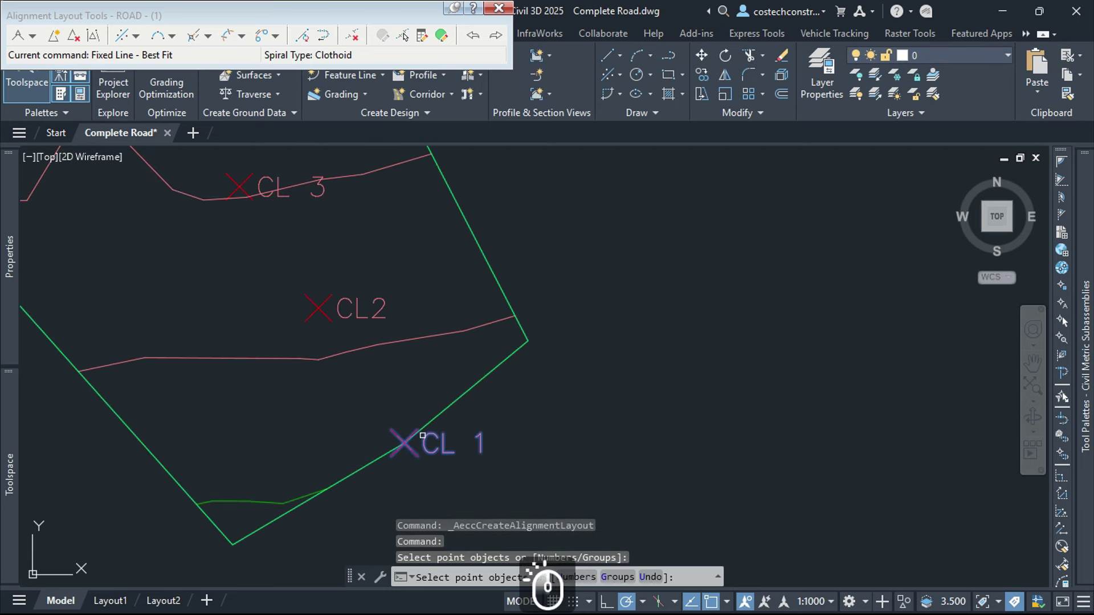
left_click(246, 178)
scroll(483, 427, "down", 5)
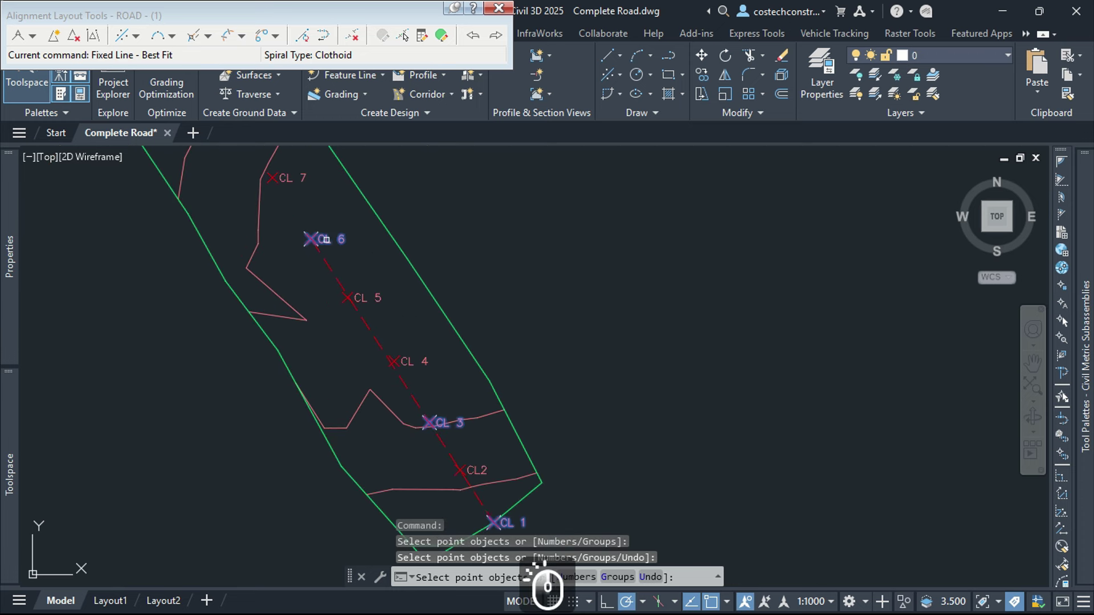
left_click(310, 239)
right_click(557, 231)
left_click(600, 249)
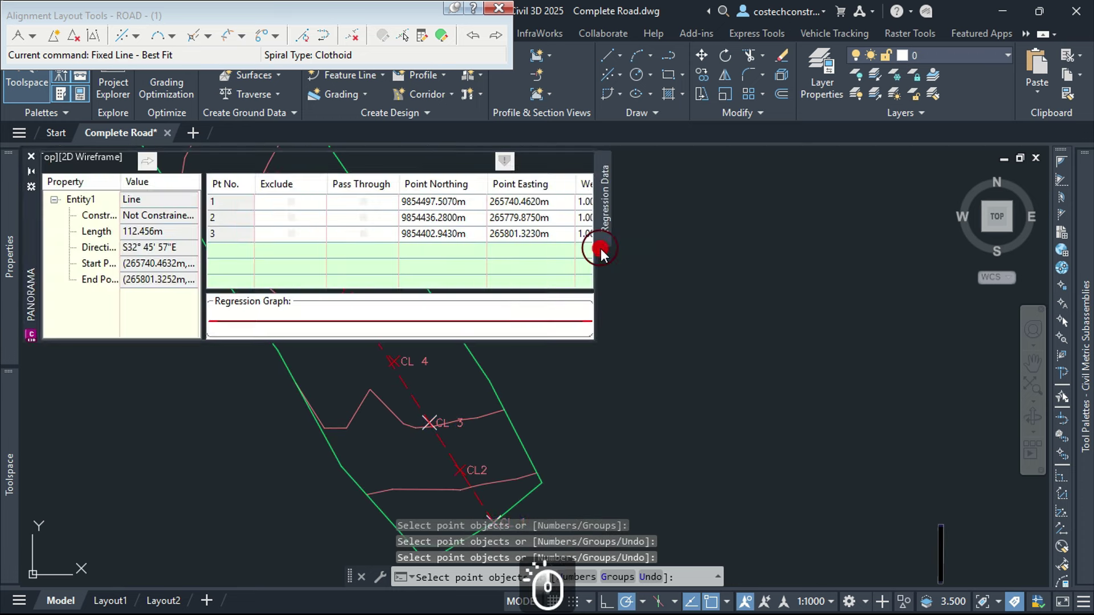
left_click(560, 164)
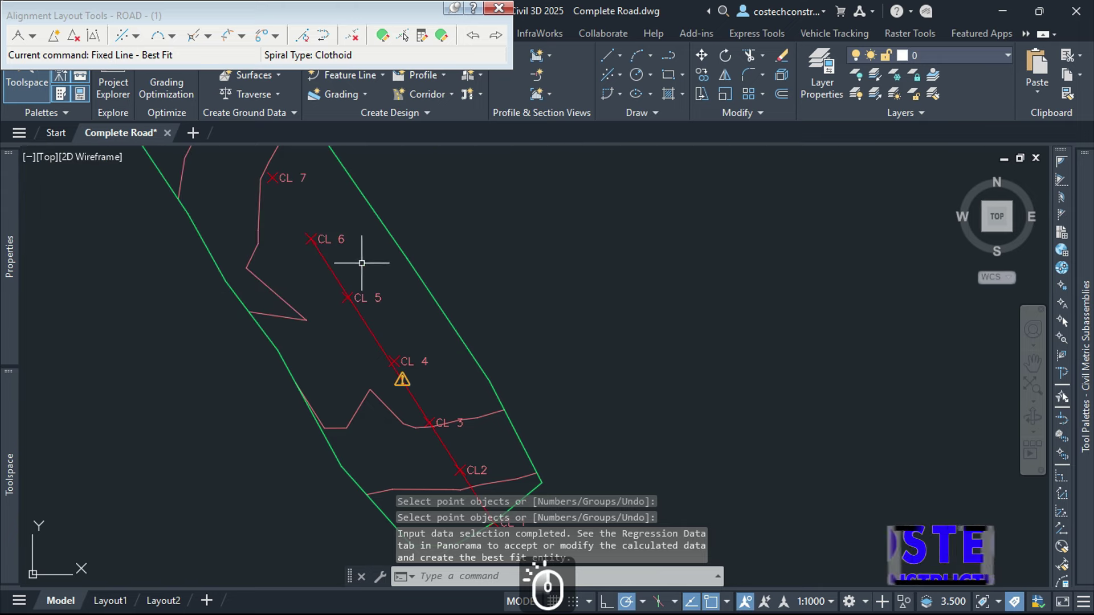
scroll(364, 401, "up", 4)
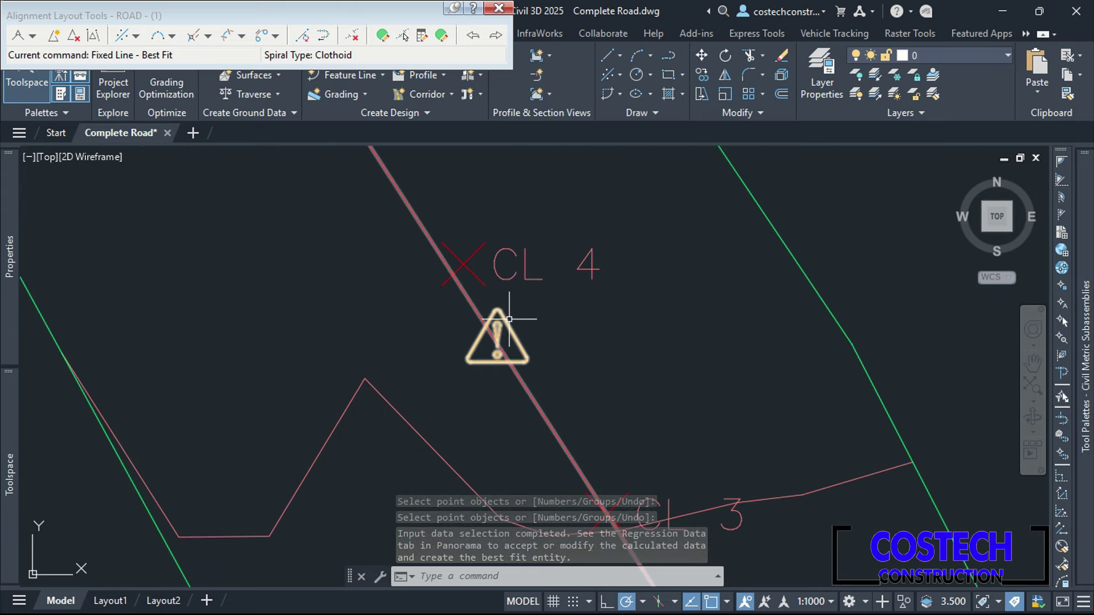
- Check the design-check warning on the best-fit line near CL 4 and delete that line from the alignment
mouse_move(500, 327)
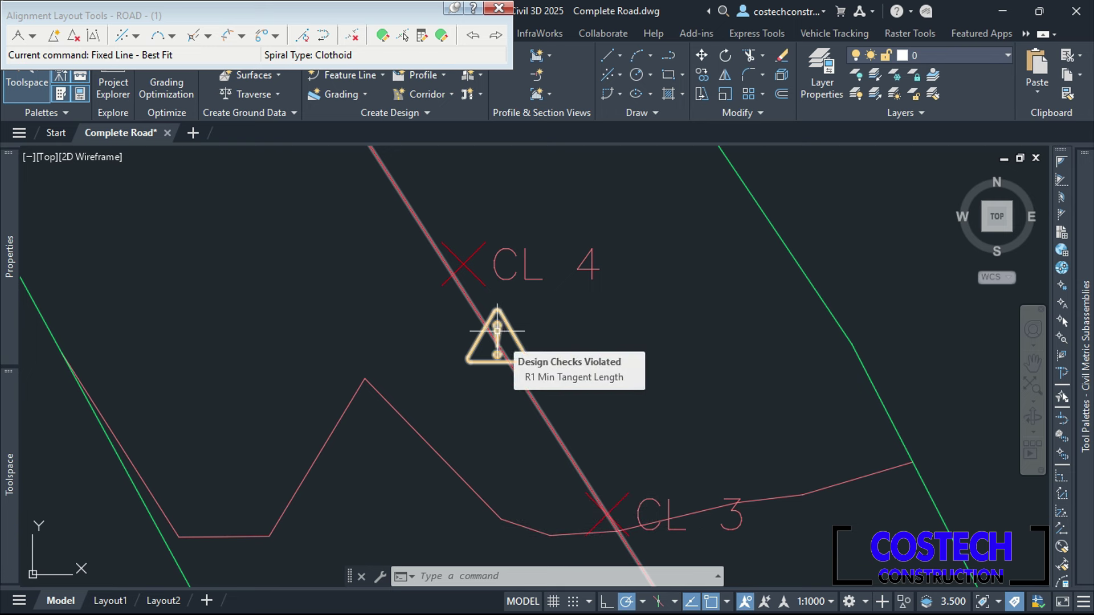
scroll(574, 391, "down", 5)
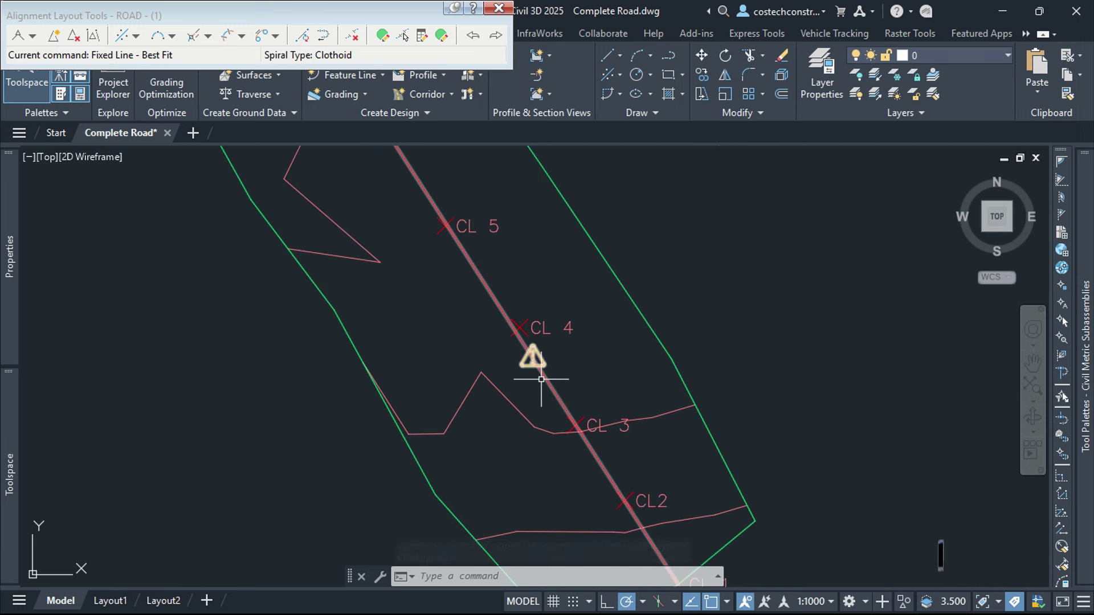
left_click(299, 10)
left_click(351, 36)
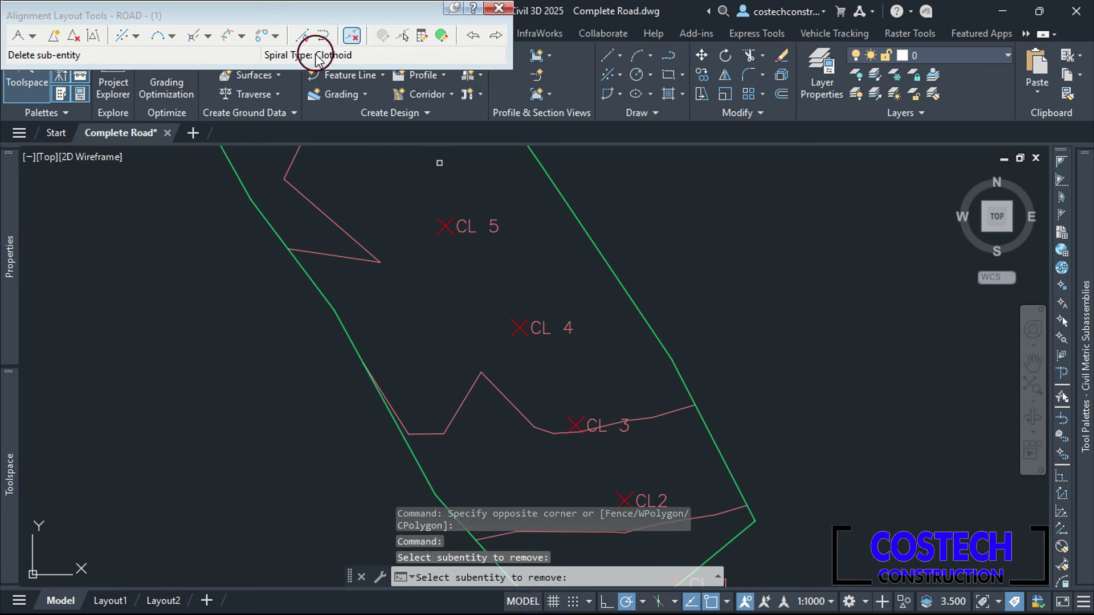
- Start a best-fit fixed line from COGO points, picking CL 1, CL 3, CL 5, CL 7 and CL 9
left_click(193, 37)
left_click(138, 38)
left_click(140, 83)
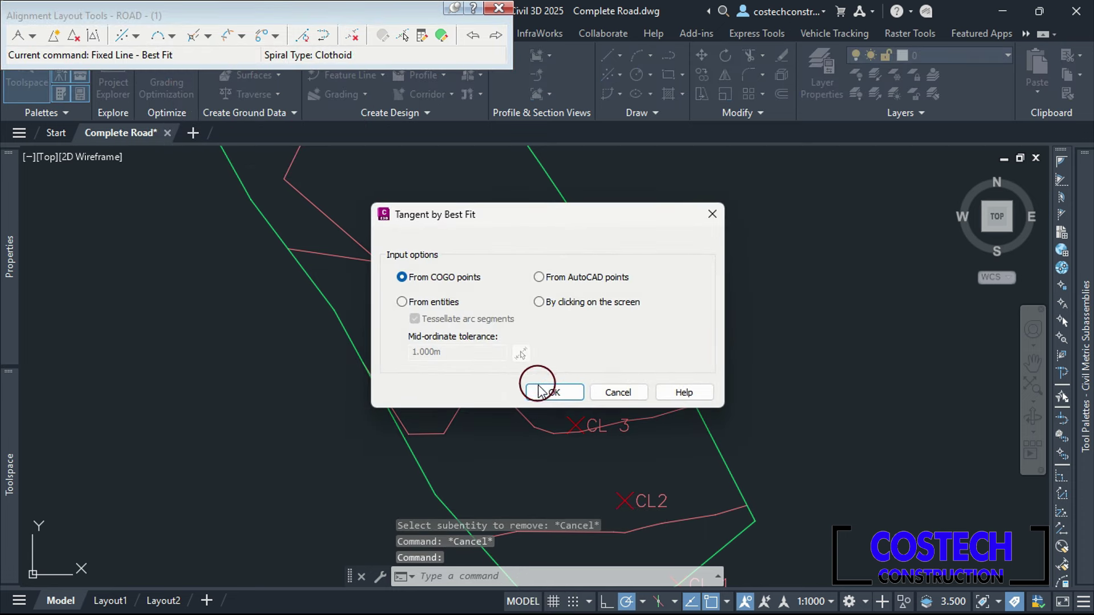
left_click(539, 392)
scroll(547, 399, "down", 3)
scroll(626, 444, "up", 6)
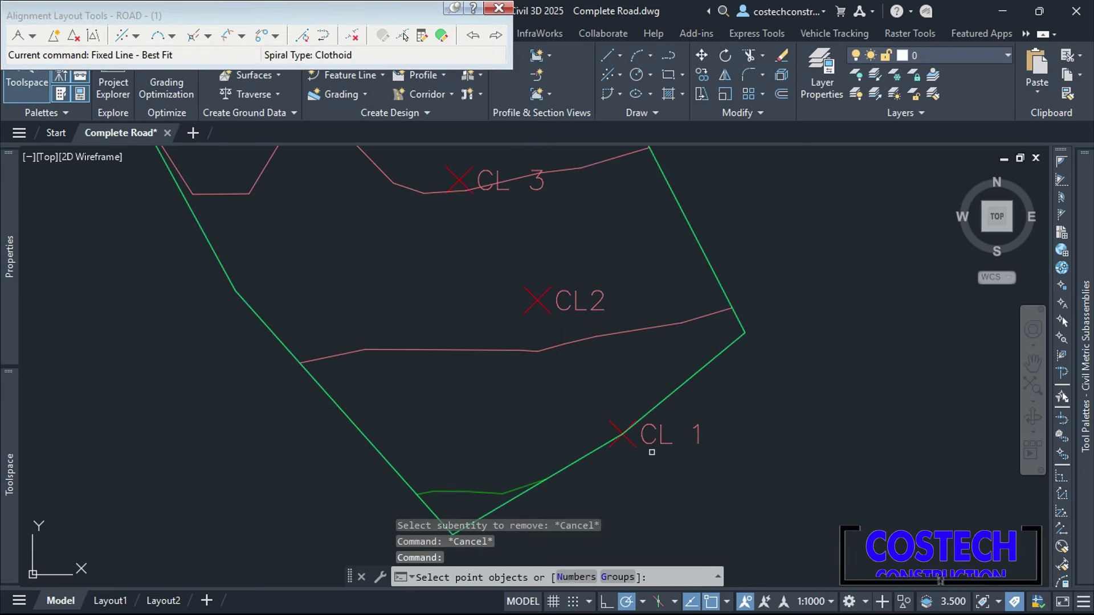
left_click(622, 434)
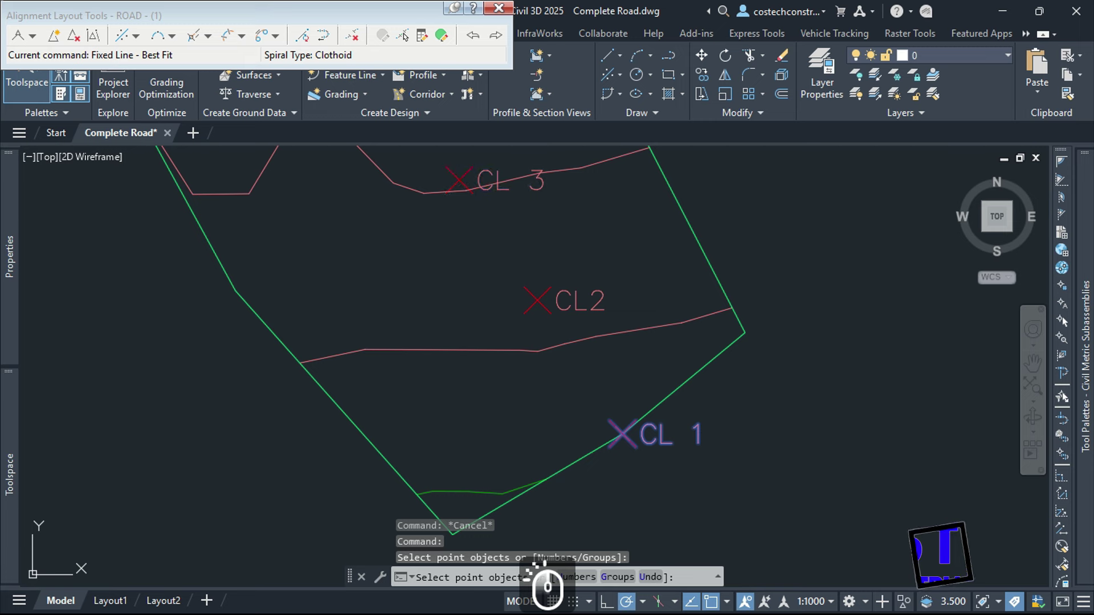
left_click(489, 172)
scroll(489, 172, "down", 4)
scroll(547, 225, "up", 2)
scroll(544, 331, "down", 1)
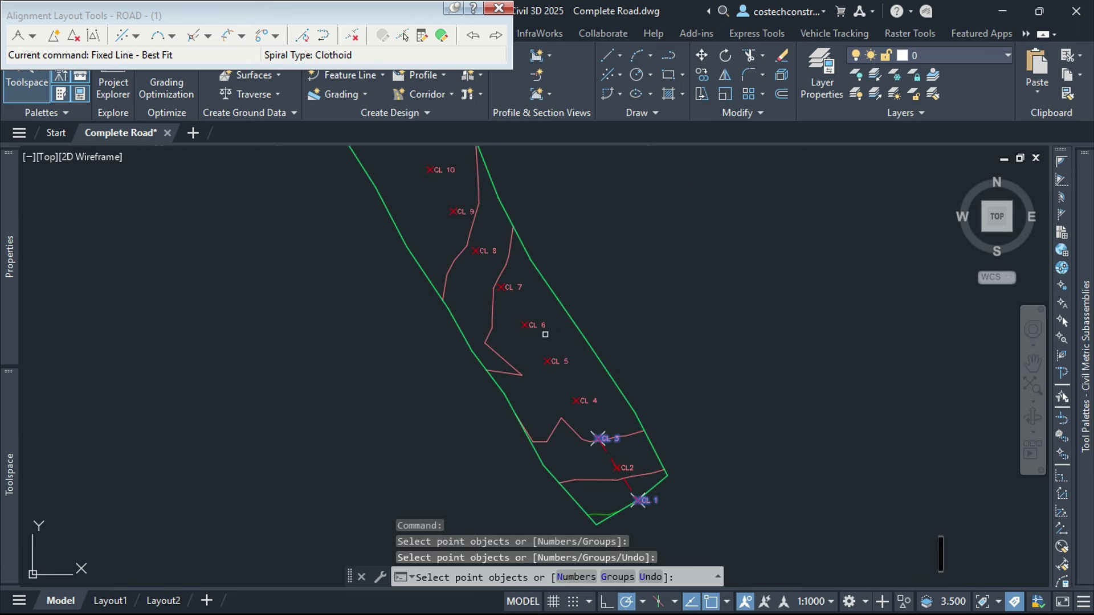
left_click(554, 361)
left_click(456, 211)
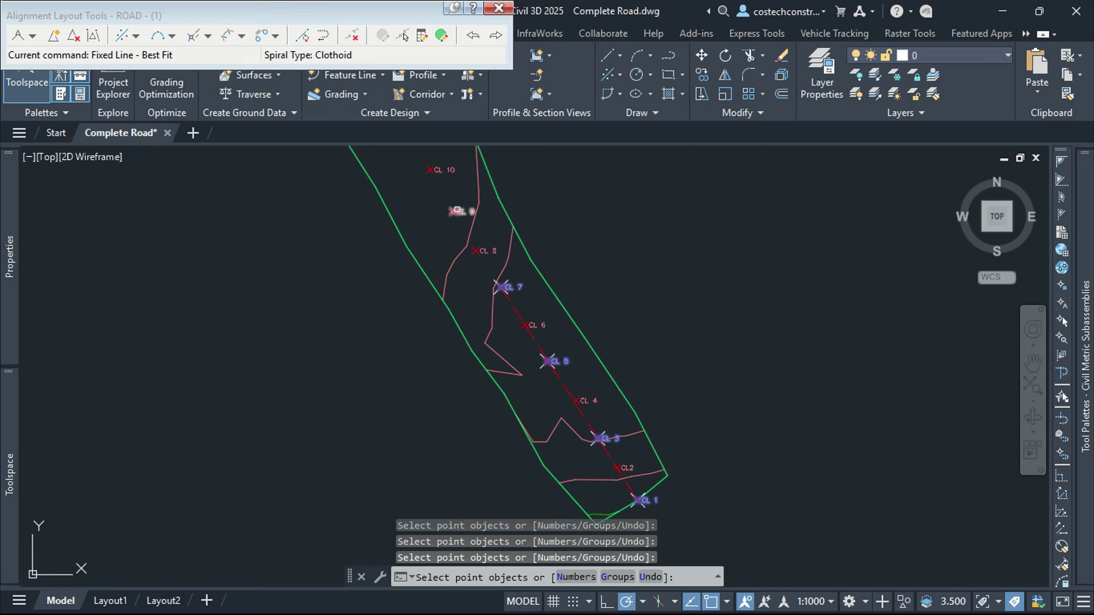
- Add points CL 11, CL 15, CL 19, CL 21 and CL 26 to the best-fit line selection
middle_click_drag(497, 242, 542, 338)
left_click(448, 217)
scroll(511, 287, "down", 3)
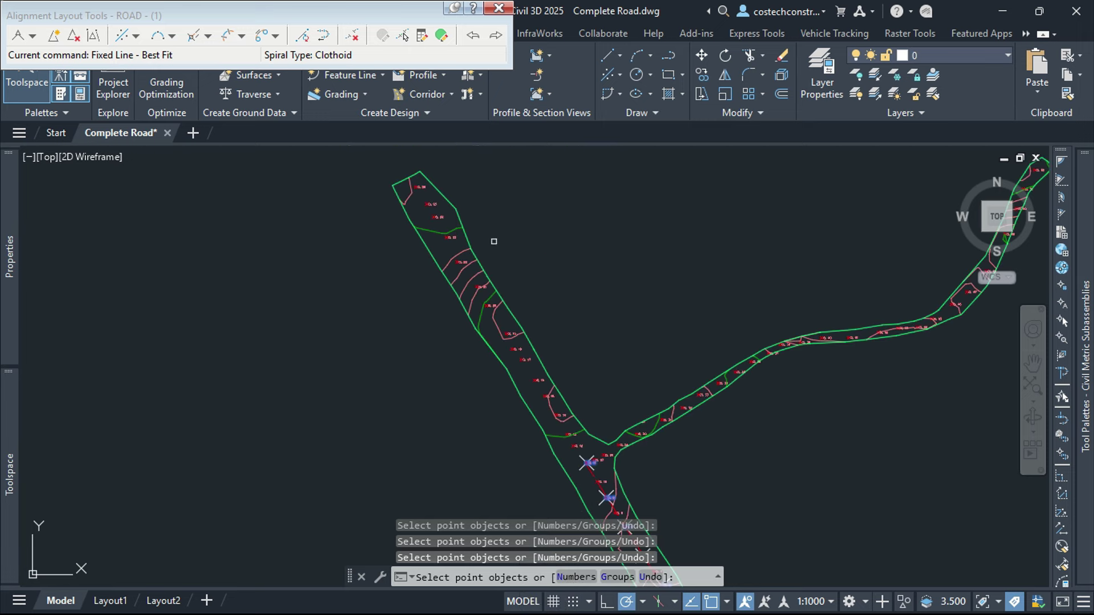
scroll(561, 414, "up", 3)
left_click(512, 362)
left_click(408, 203)
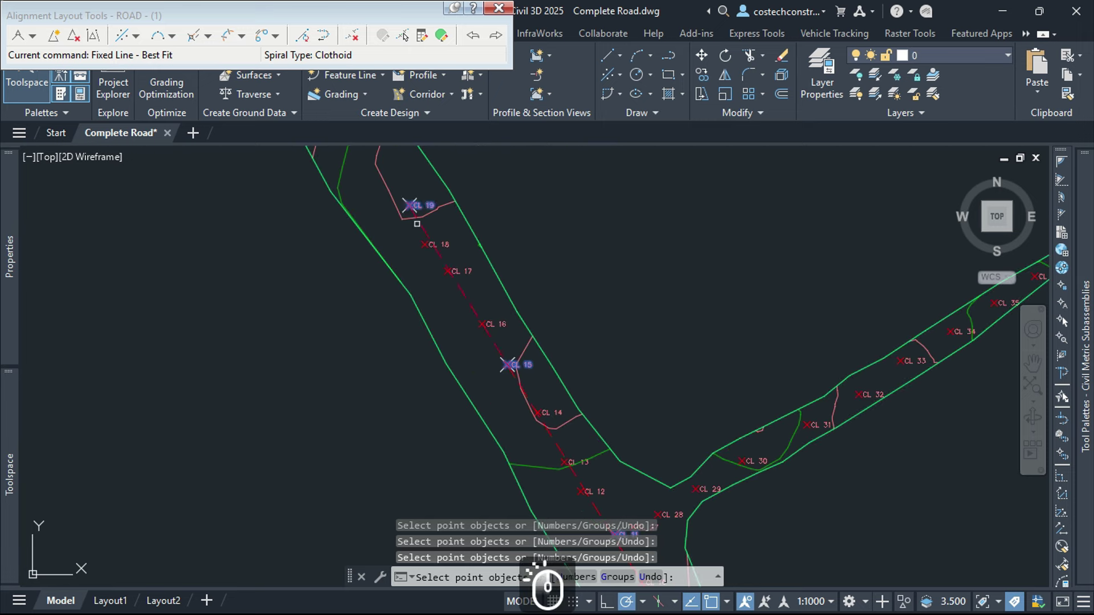
scroll(406, 201, "down", 4)
scroll(392, 202, "up", 2)
scroll(429, 292, "up", 2)
left_click(477, 383)
middle_click_drag(477, 383, 564, 519)
left_click(414, 255)
scroll(473, 253, "down", 3)
scroll(470, 266, "up", 3)
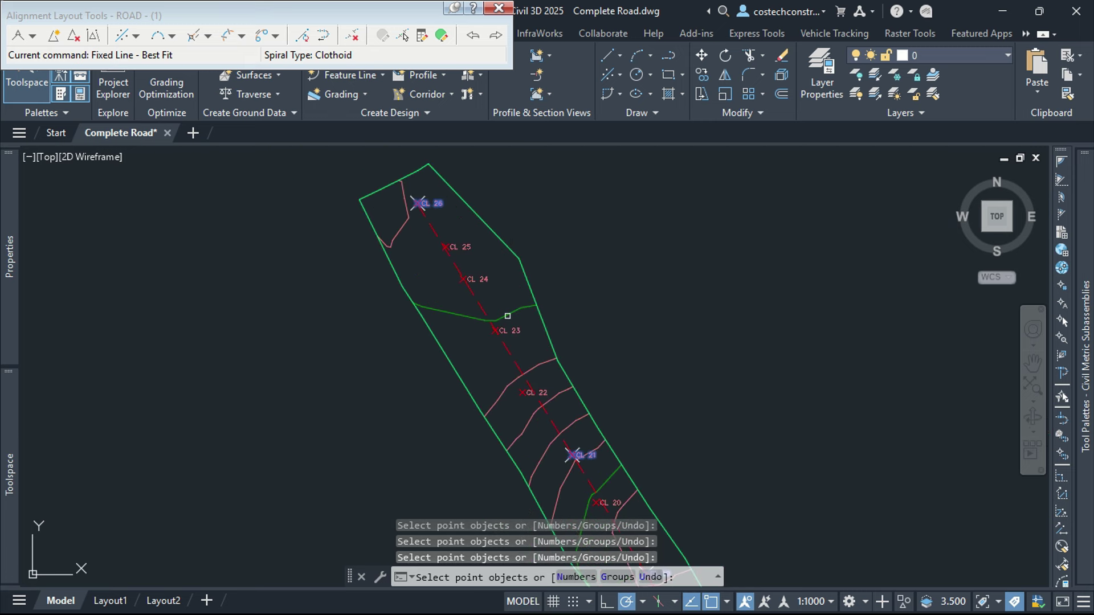
- Examine how the best-fit preview line follows the centerline points from CL 26 back to CL 1
middle_click_drag(507, 314, 435, 215)
scroll(435, 219, "up", 1)
scroll(481, 310, "up", 2)
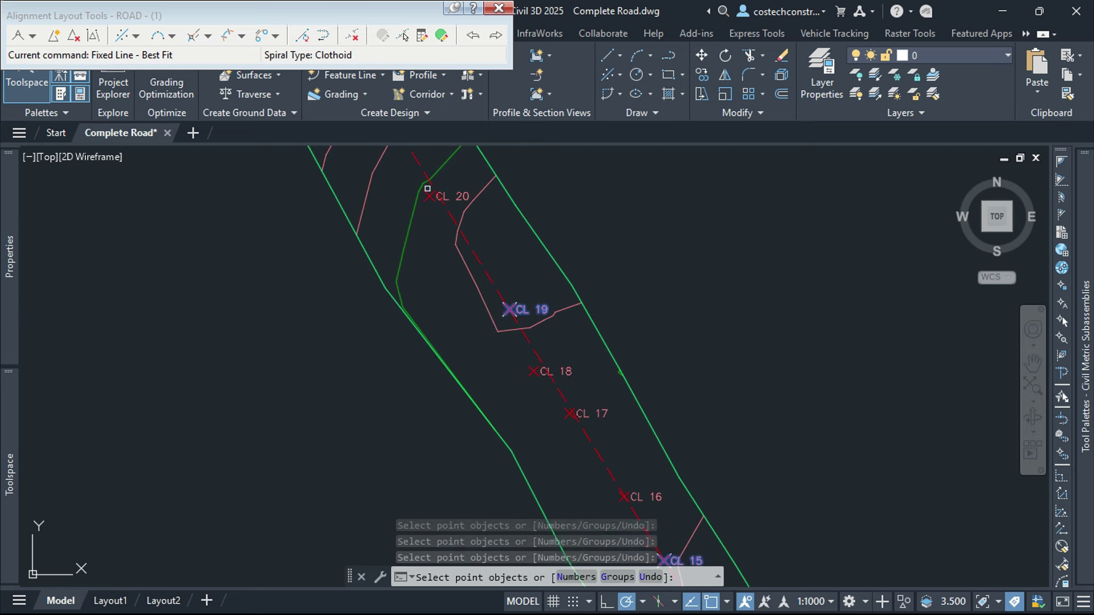
middle_click_drag(573, 374, 409, 166)
middle_click_drag(538, 373, 420, 229)
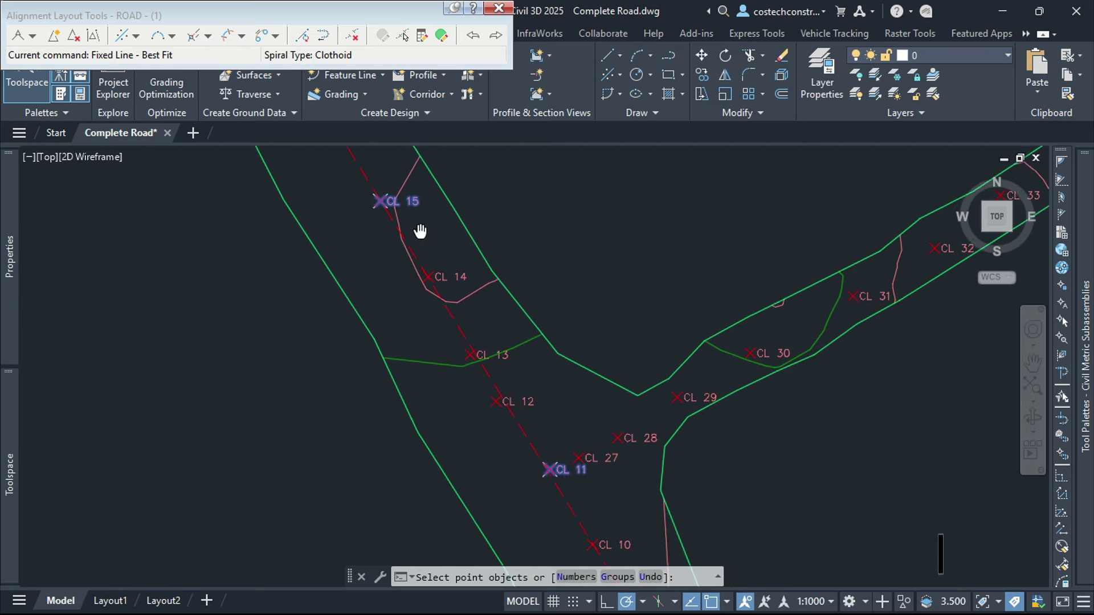
middle_click_drag(555, 395, 442, 221)
middle_click_drag(532, 378, 432, 208)
scroll(540, 395, "up", 2)
middle_click_drag(540, 395, 412, 220)
scroll(494, 334, "down", 4)
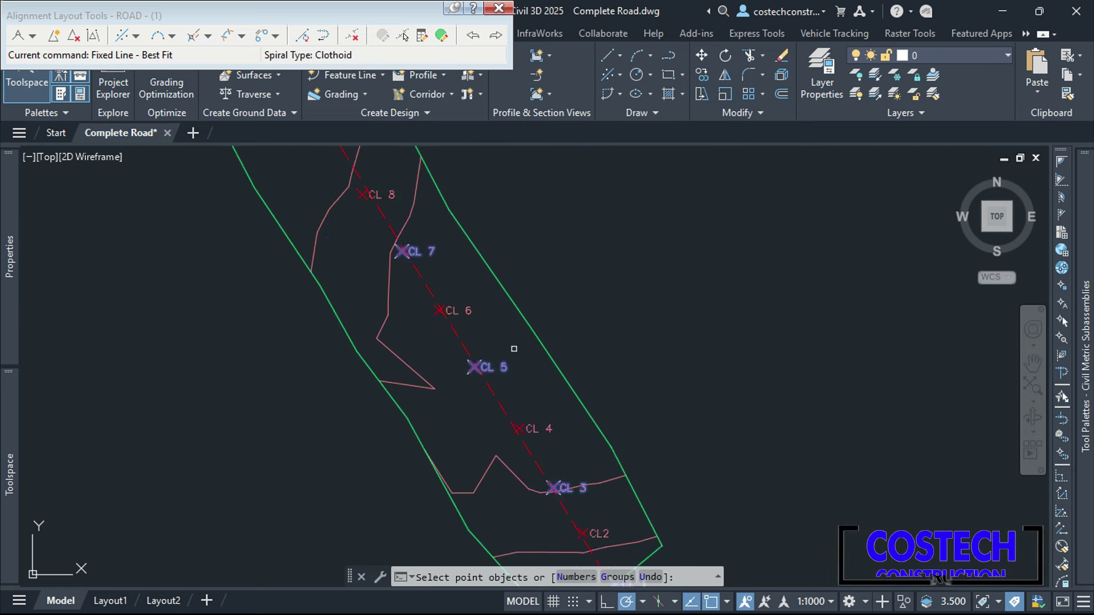
- Finish the point selection and accept the regression data to create the best-fit line
right_click(678, 235)
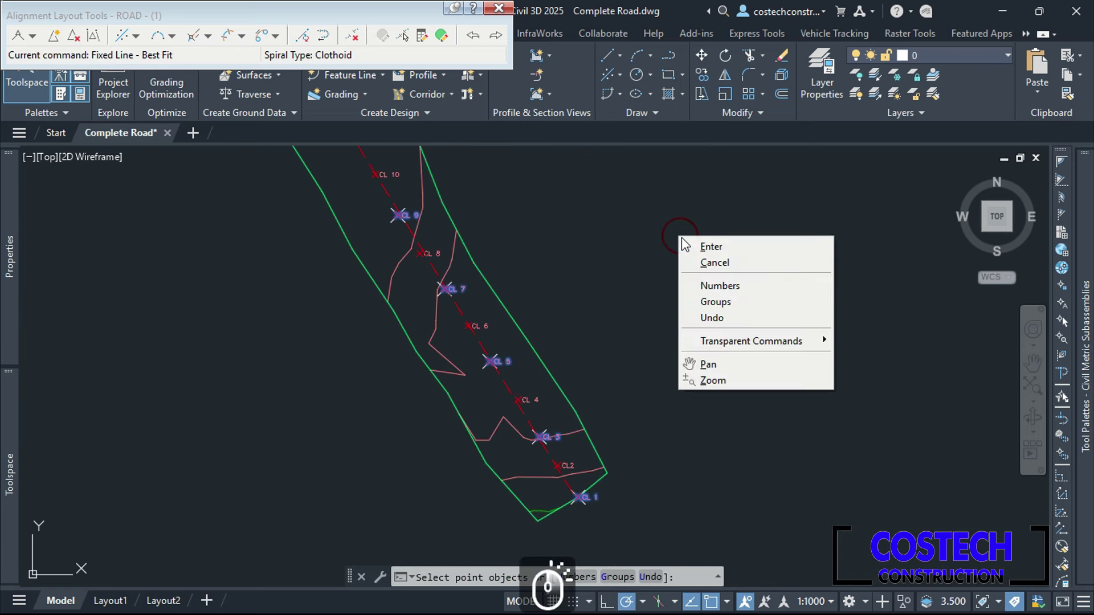
left_click(694, 241)
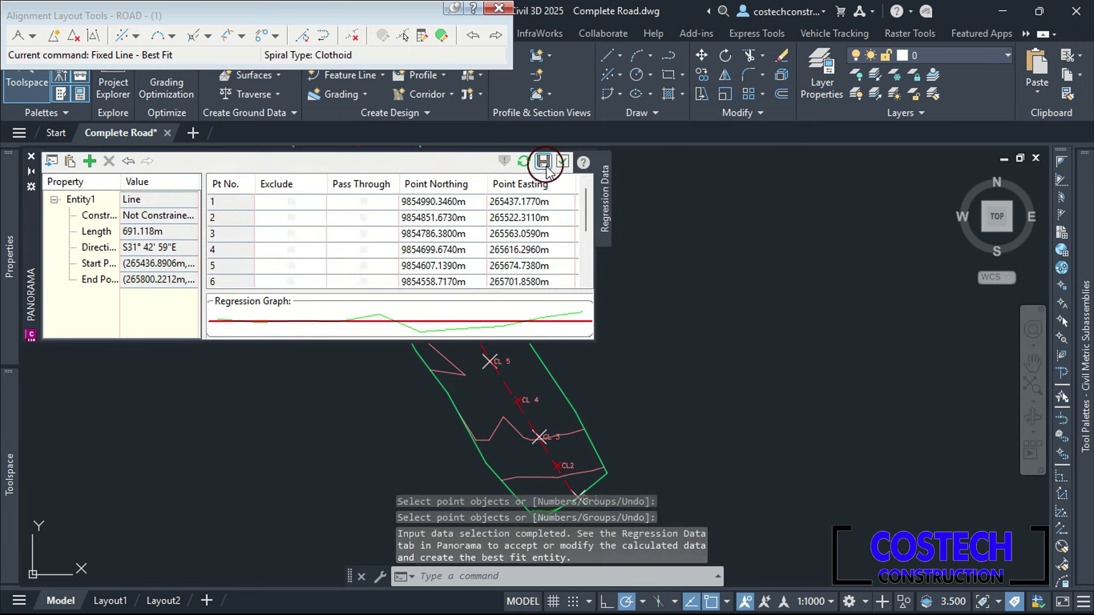
left_click(562, 163)
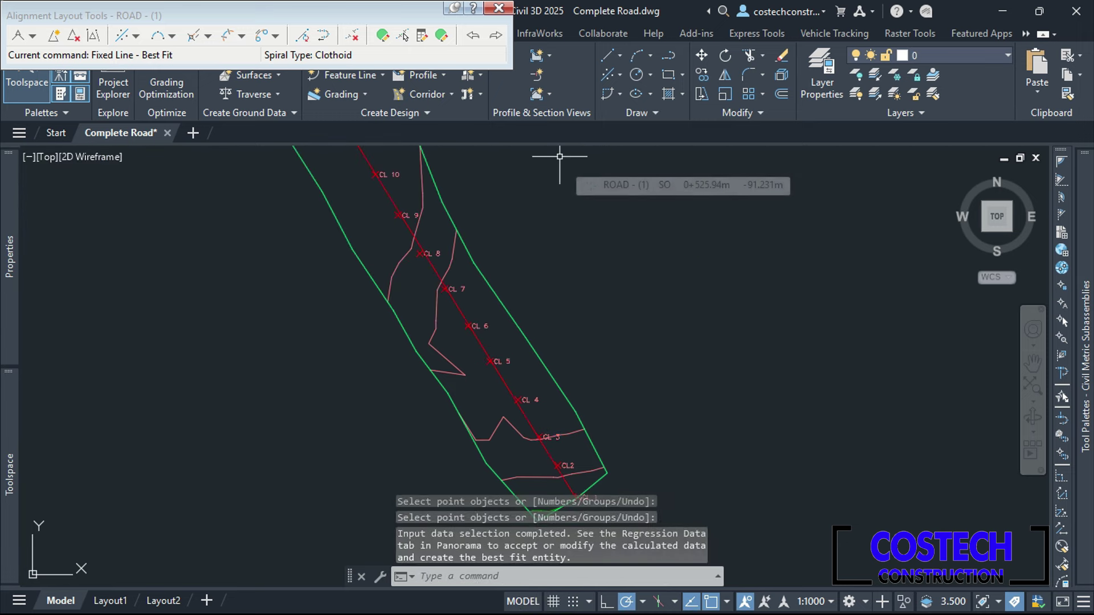
- Close the alignment layout tools for ROAD - (1)
scroll(491, 262, "down", 3)
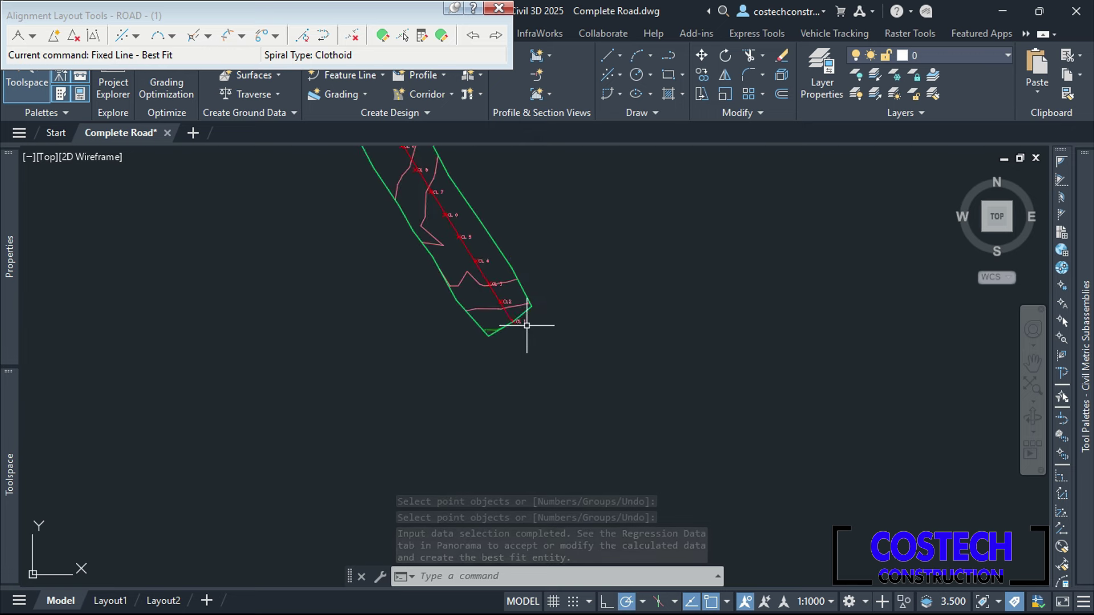
scroll(570, 396, "down", 1)
scroll(525, 298, "up", 3)
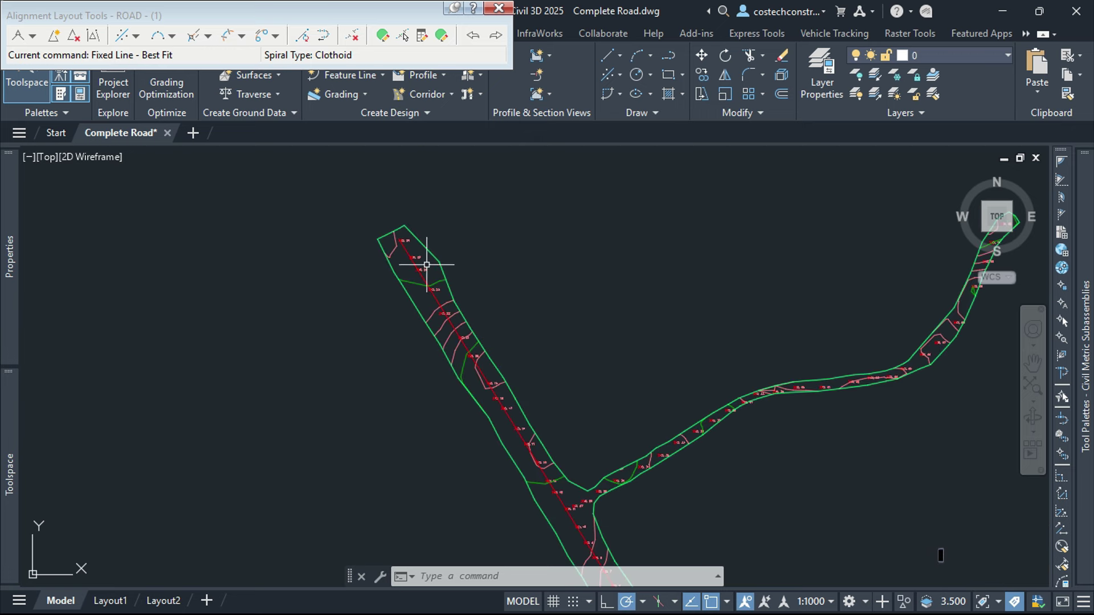
left_click(499, 8)
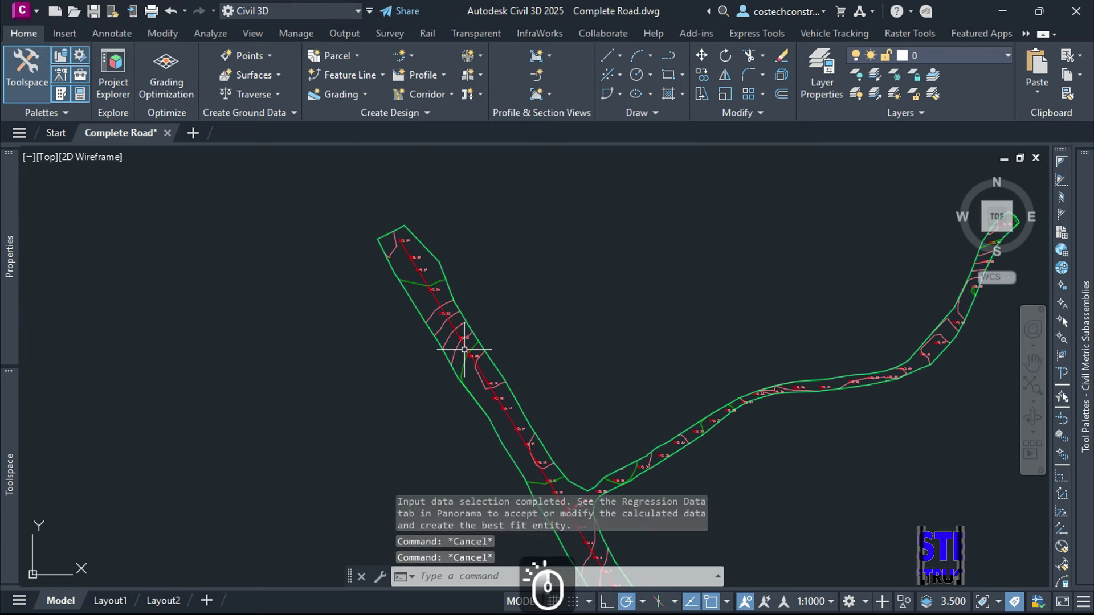
- Begin a new centerline alignment by layout for the side road, with a starting design speed of 50 km/h
scroll(355, 259, "down", 2)
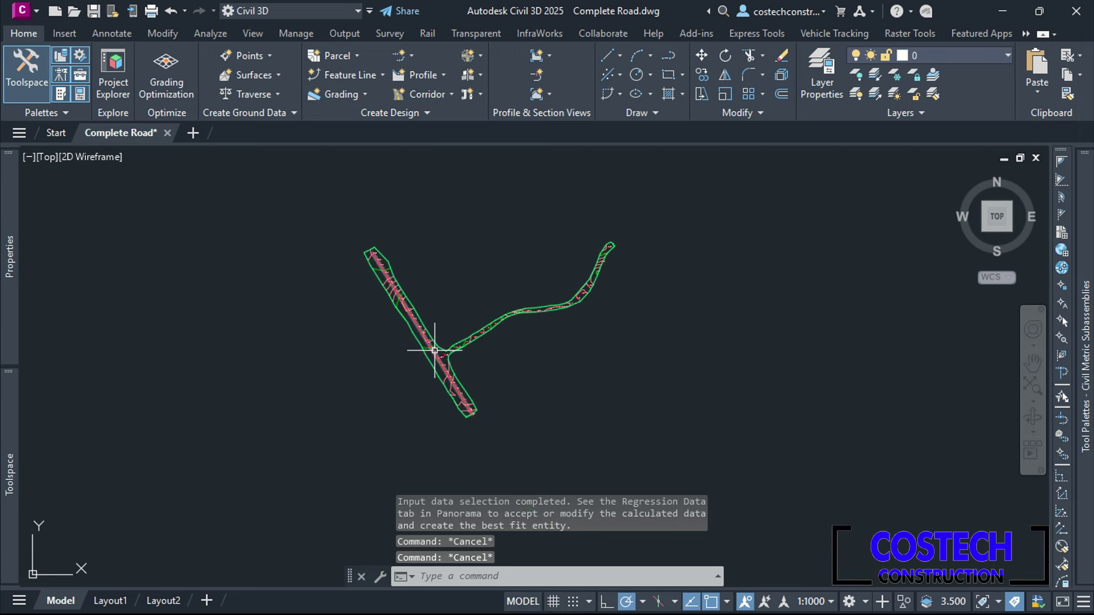
scroll(435, 350, "up", 2)
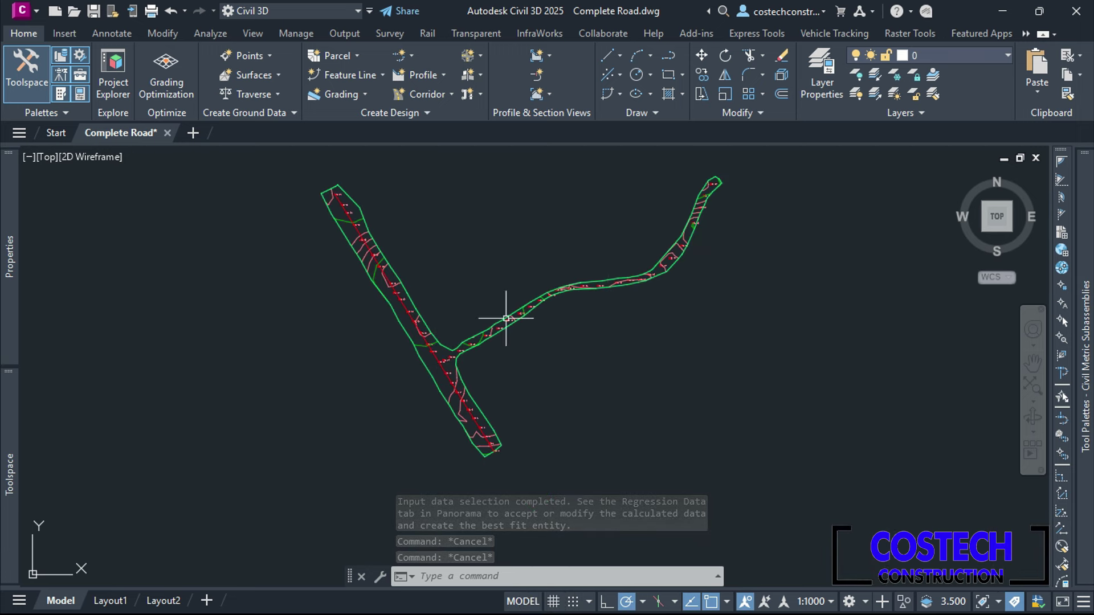
left_click(413, 57)
left_click(427, 81)
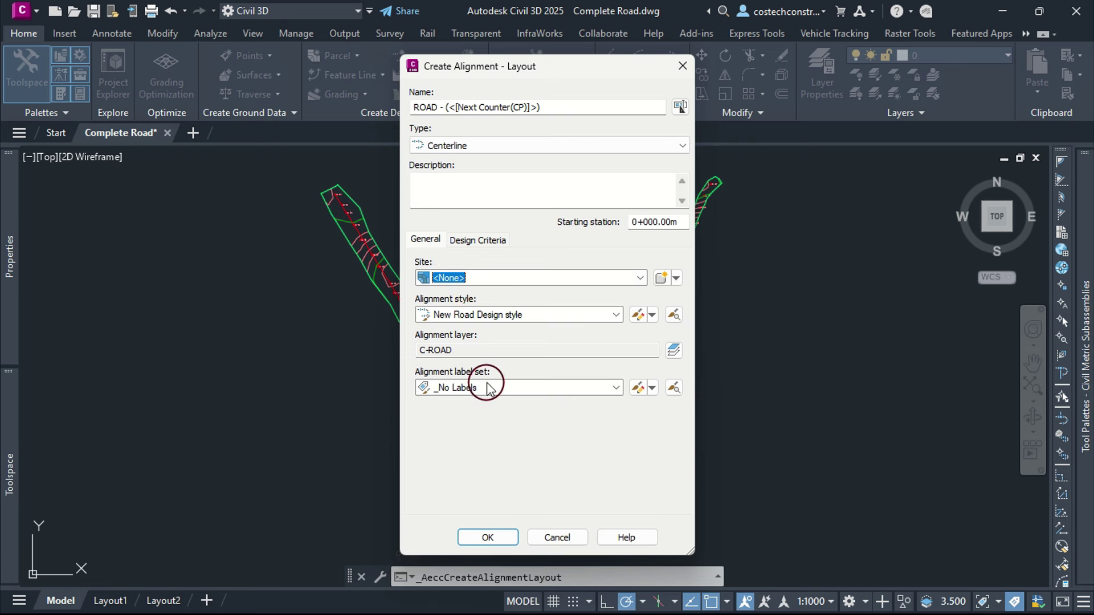
left_click(475, 240)
double_click(464, 278)
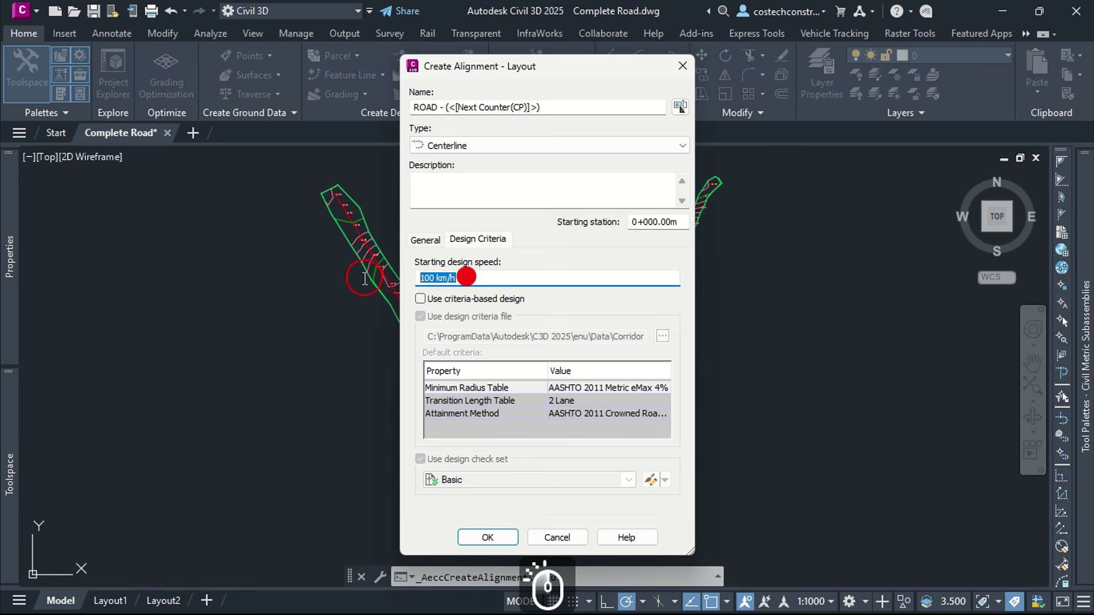
type("50")
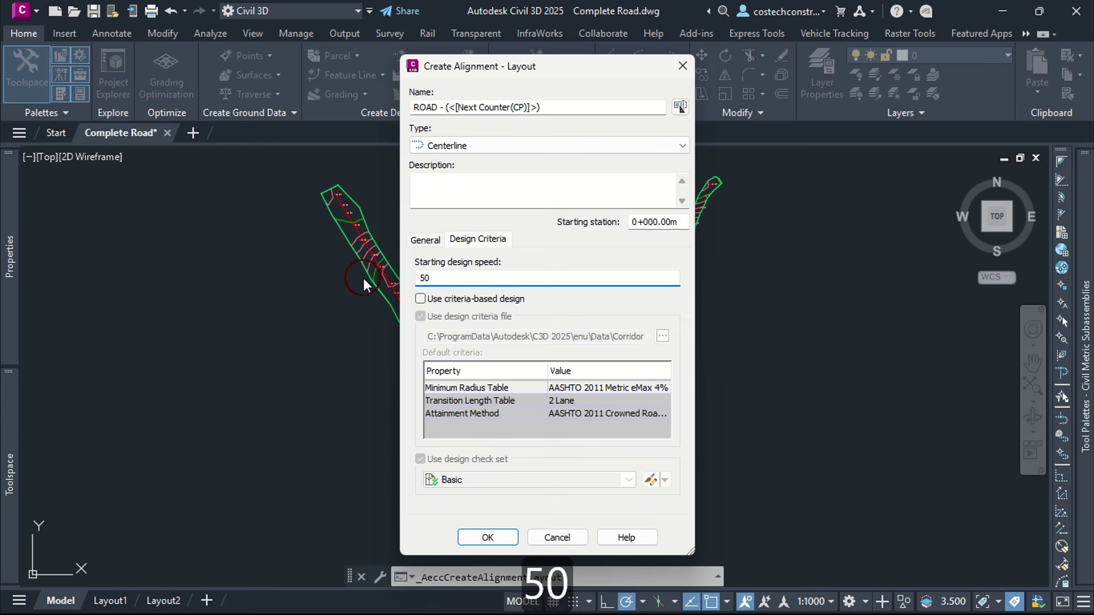
- Enable criteria-based design and load the 2023 KRDM file from the KenHA Design Criteria folder as the design criteria file
left_click(419, 298)
left_click(664, 337)
left_click(338, 370)
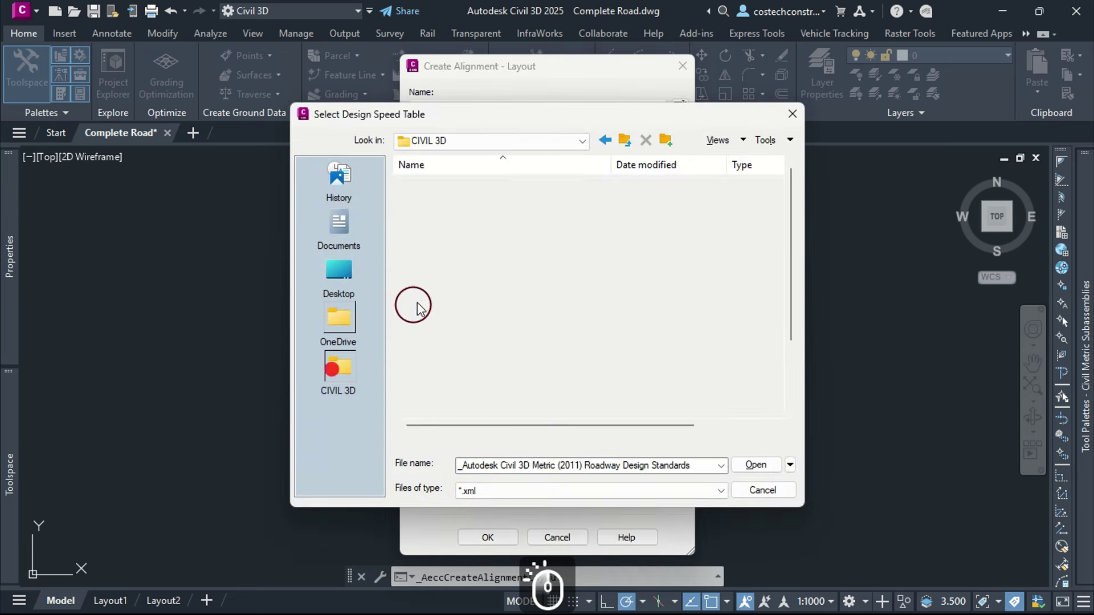
double_click(454, 228)
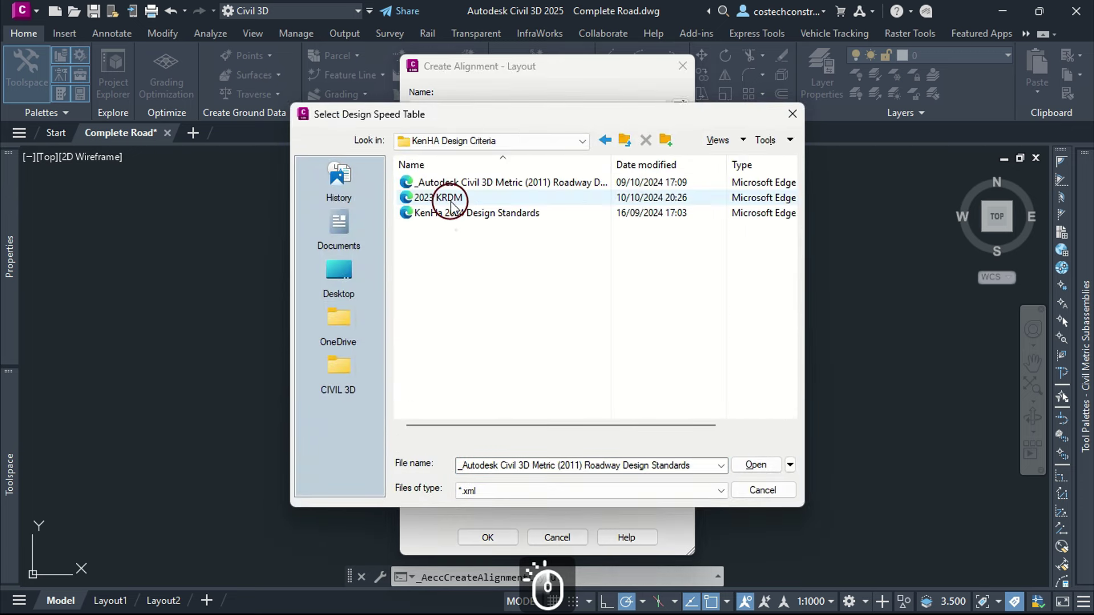
left_click(451, 200)
left_click(751, 462)
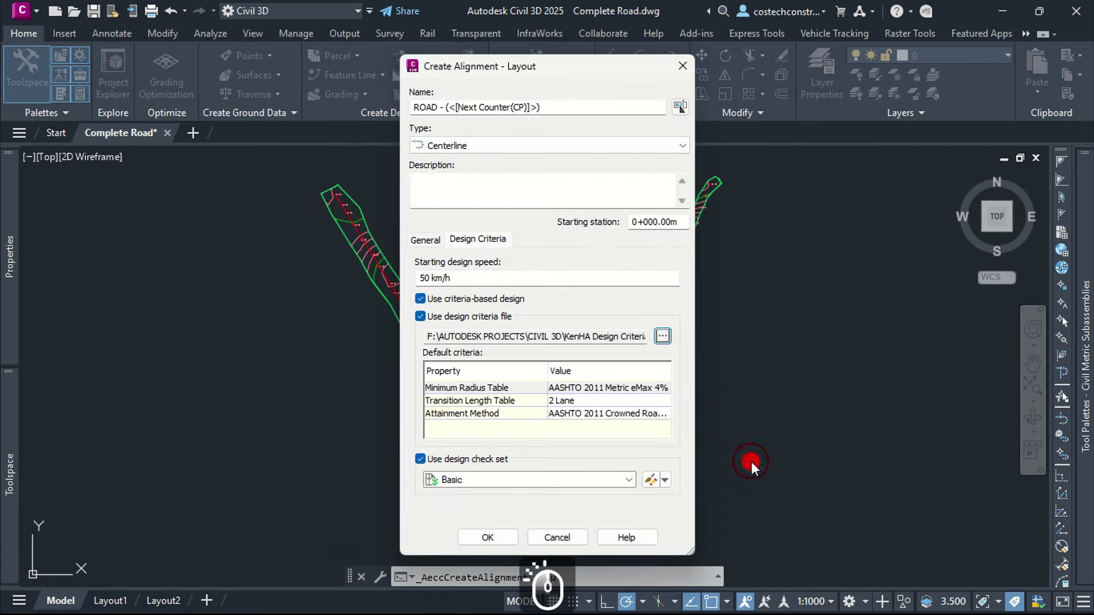
- Choose R2 Check Set as the design check set and accept the new alignment settings
left_click(638, 477)
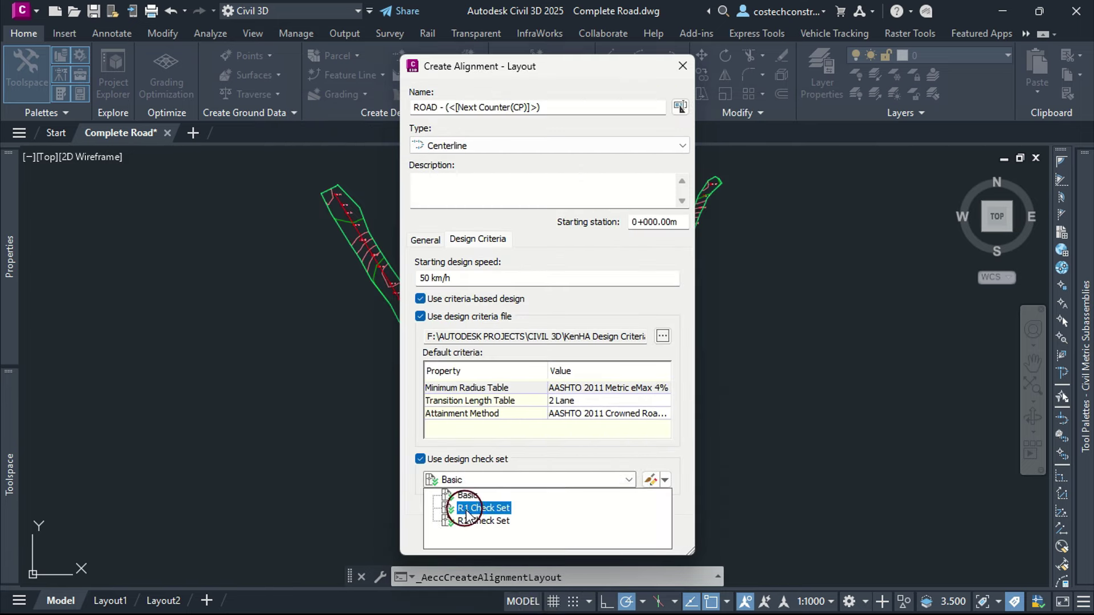
left_click(476, 522)
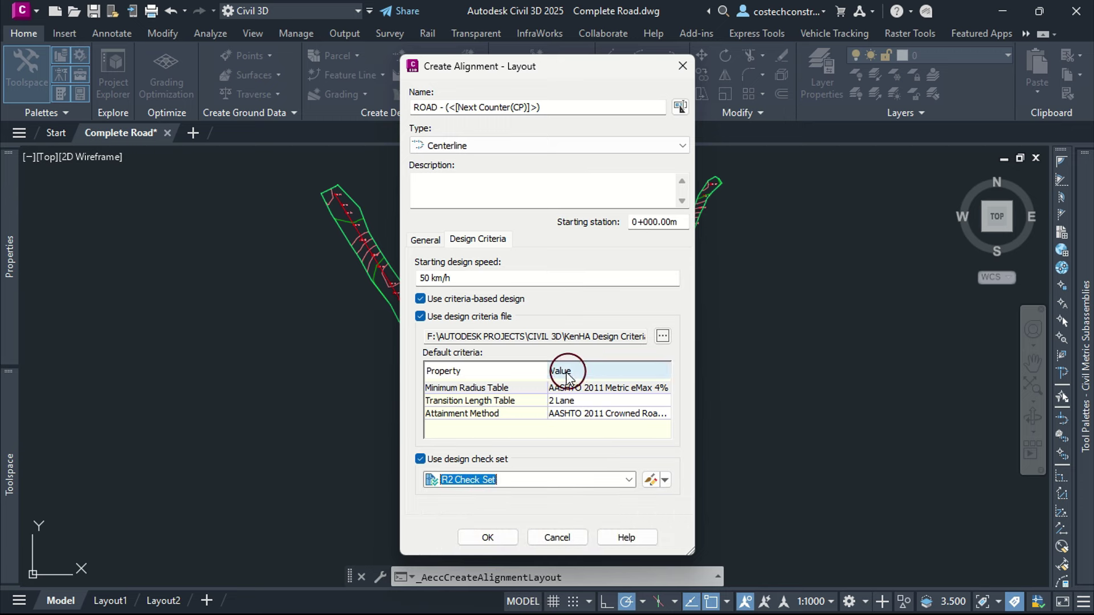
left_click(488, 534)
left_click(162, 14)
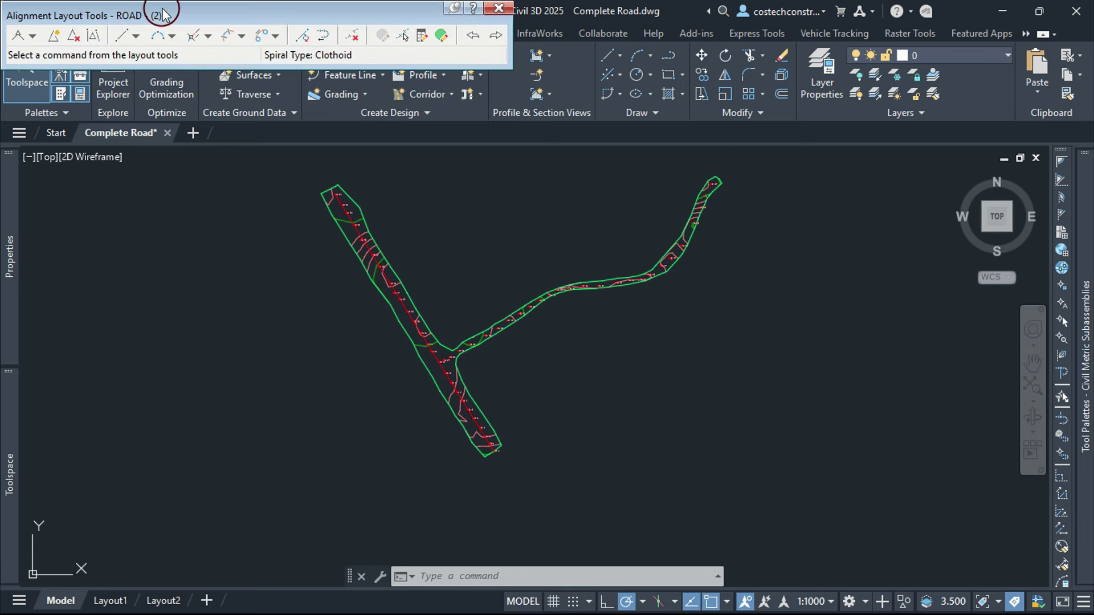
- Start a Fixed Line - Best Fit from COGO points and pick points CL 11 and CL 28
left_click(135, 38)
left_click(155, 86)
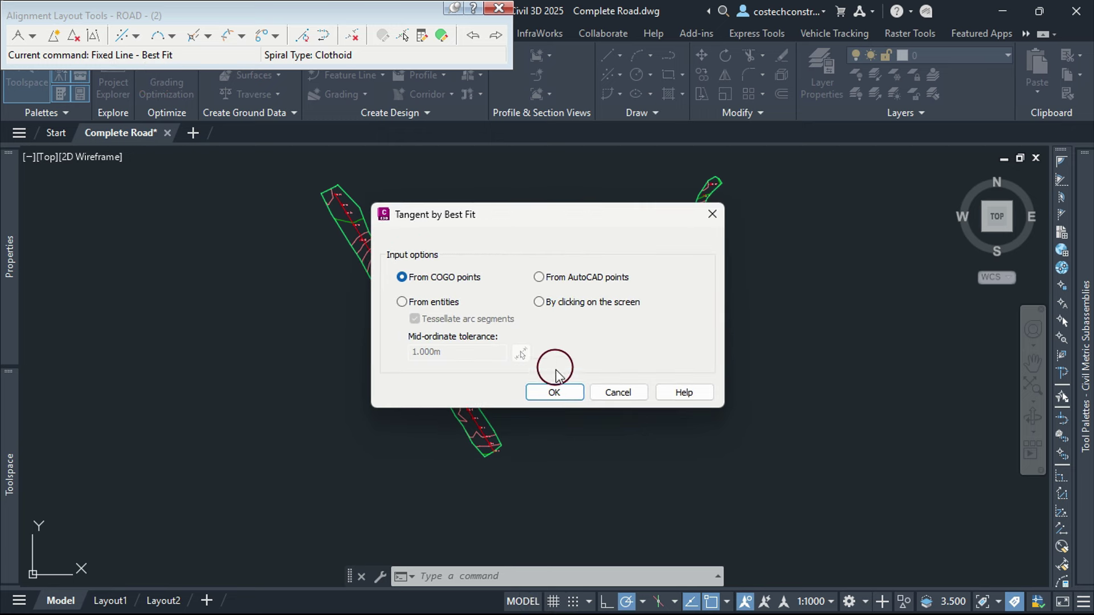
left_click(556, 392)
scroll(459, 335, "up", 5)
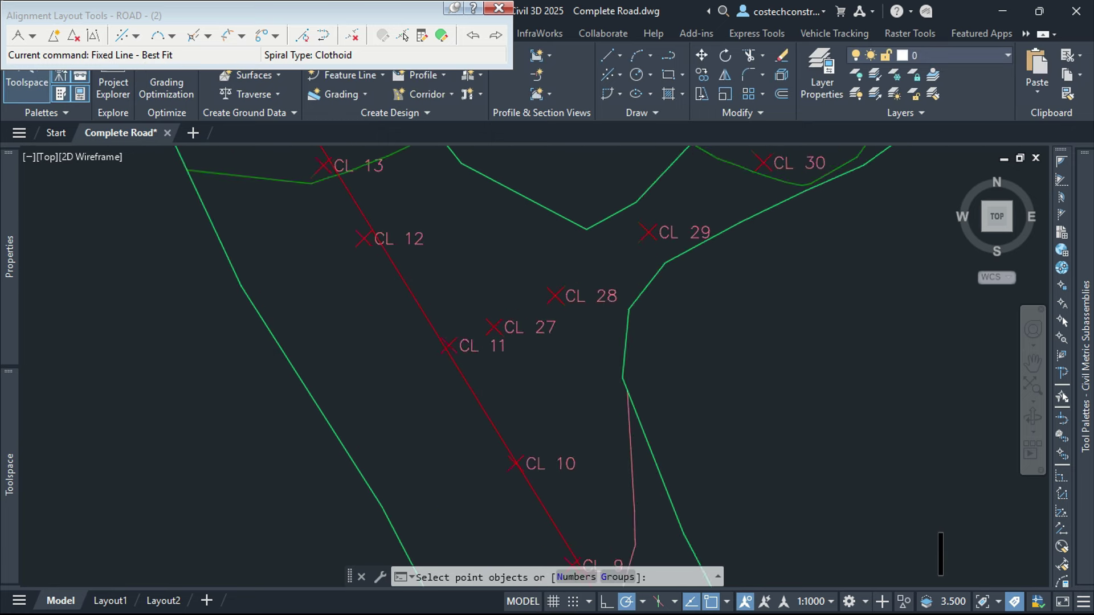
left_click(459, 335)
scroll(460, 337, "down", 2)
left_click(546, 301)
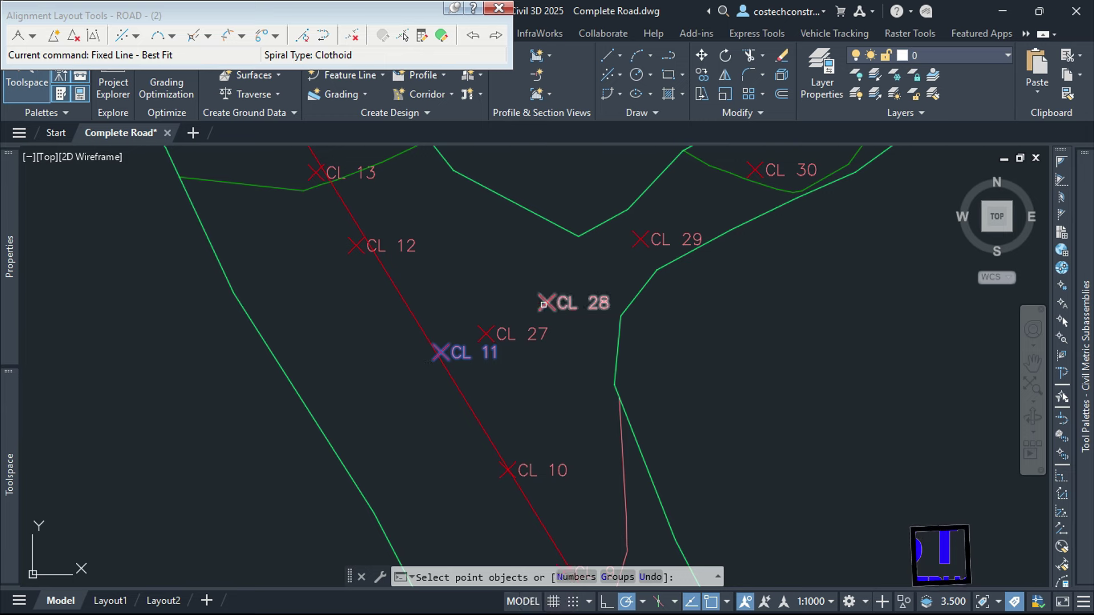
scroll(473, 328, "down", 3)
scroll(592, 268, "up", 3)
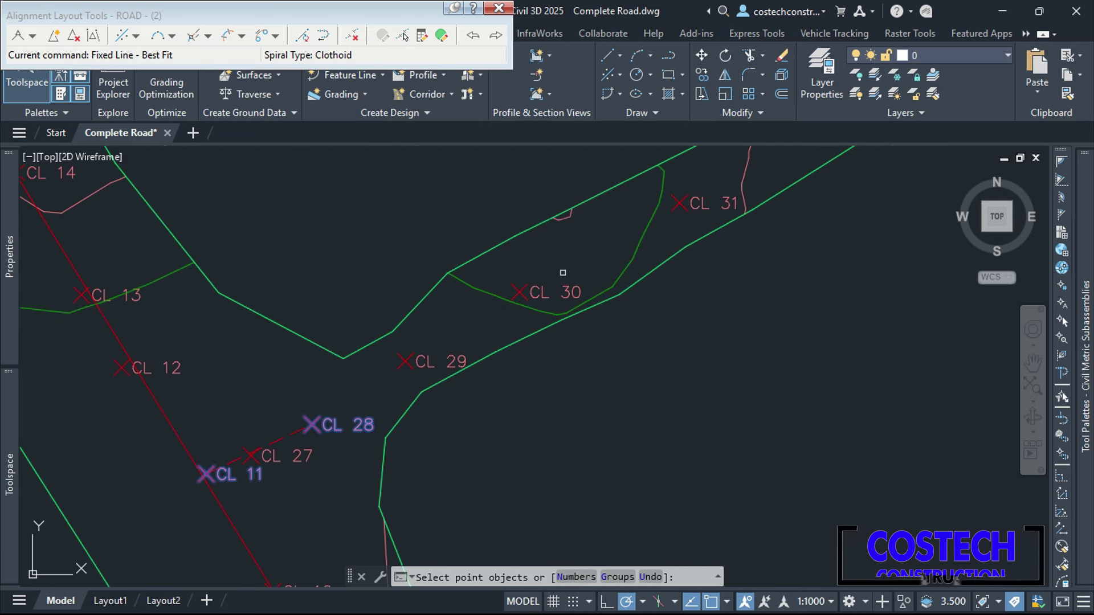
- Add points CL 30, CL 32 and CL 36 to the regression and create the best-fit line
left_click(519, 292)
scroll(520, 293, "down", 3)
middle_click_drag(627, 216, 339, 352)
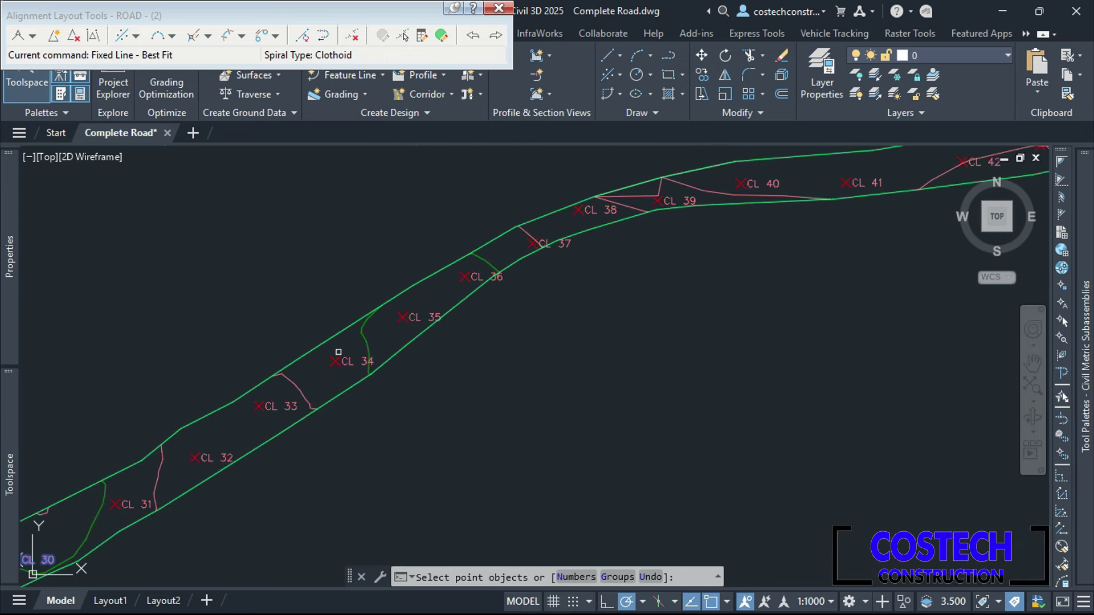
left_click(195, 456)
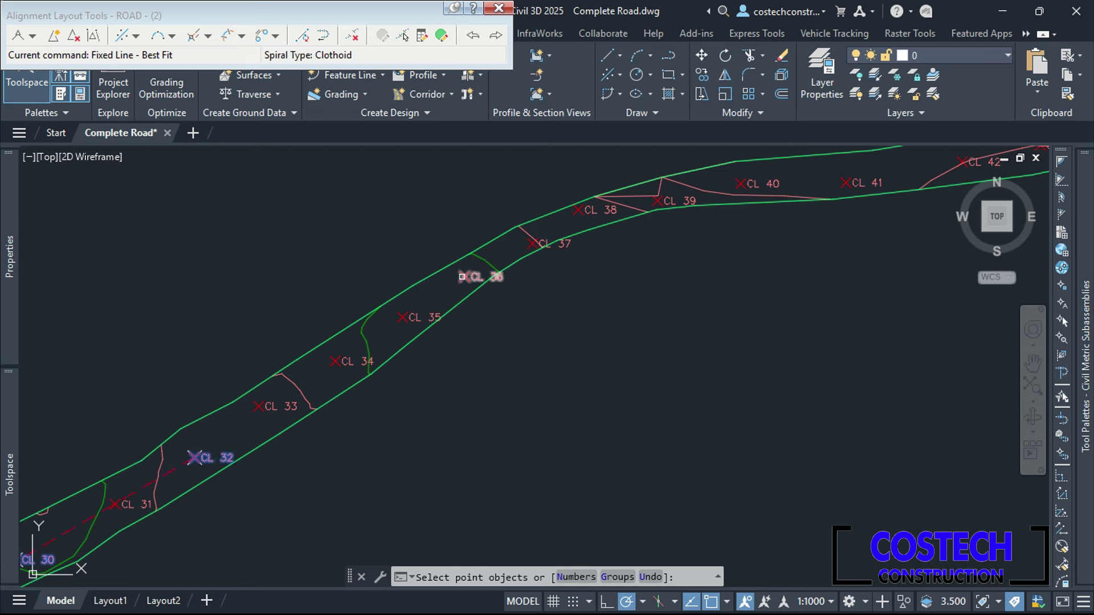
left_click(465, 276)
right_click(412, 204)
left_click(447, 214)
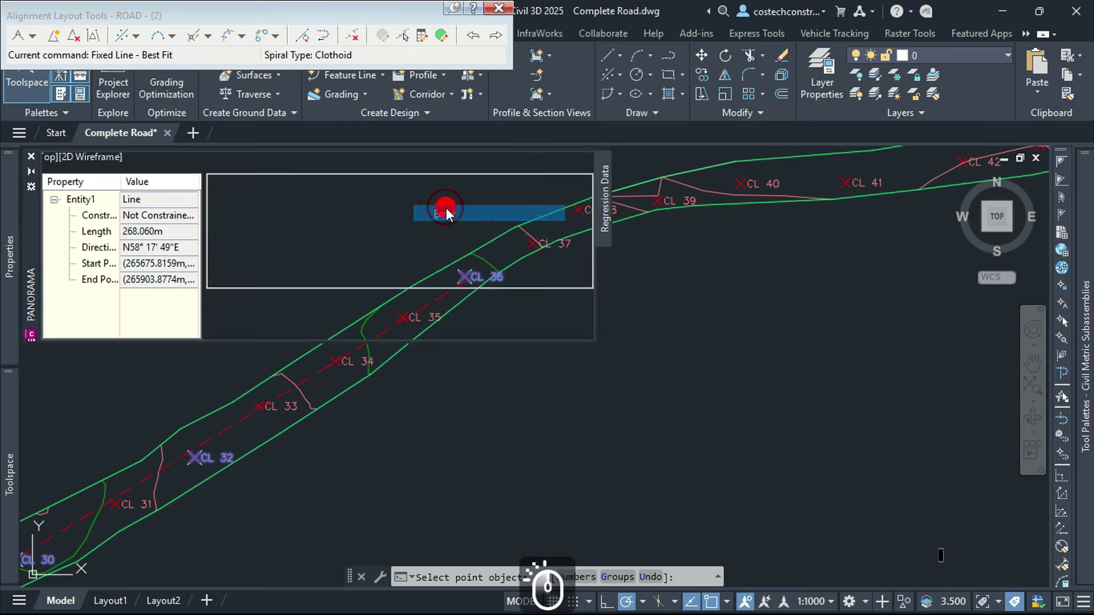
left_click(560, 161)
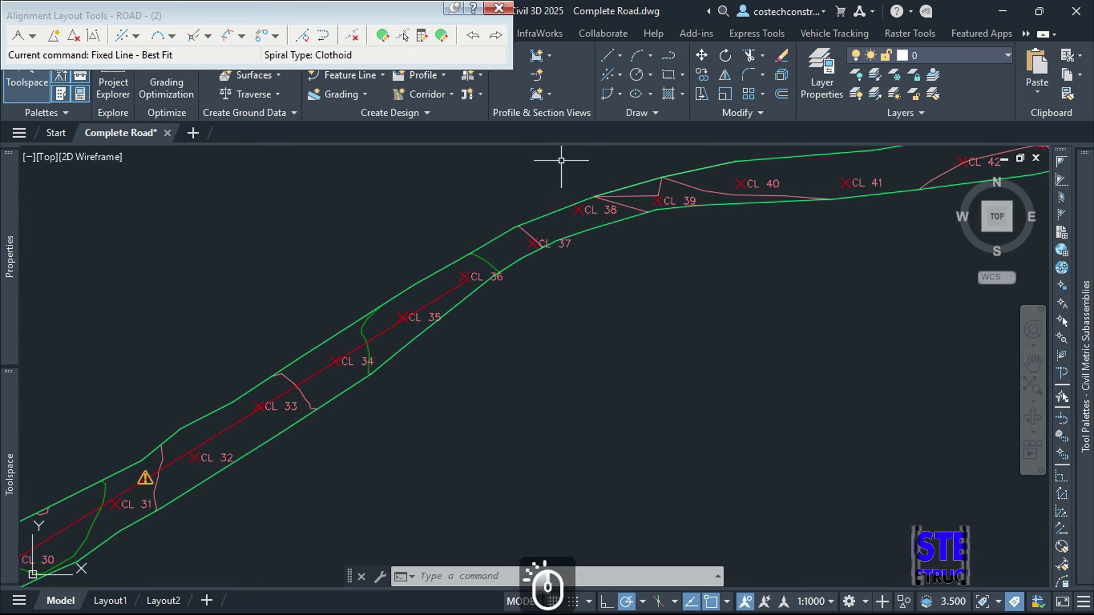
- Stretch the far end of the new best-fit line onto point CL 36
scroll(428, 298, "up", 5)
scroll(411, 332, "up", 4)
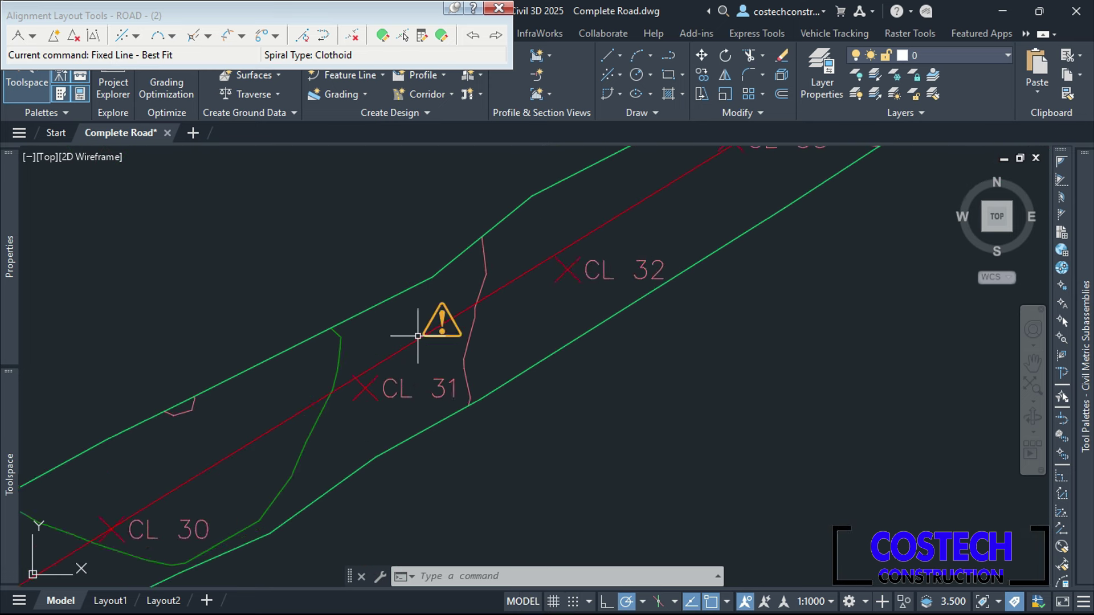
mouse_move(453, 308)
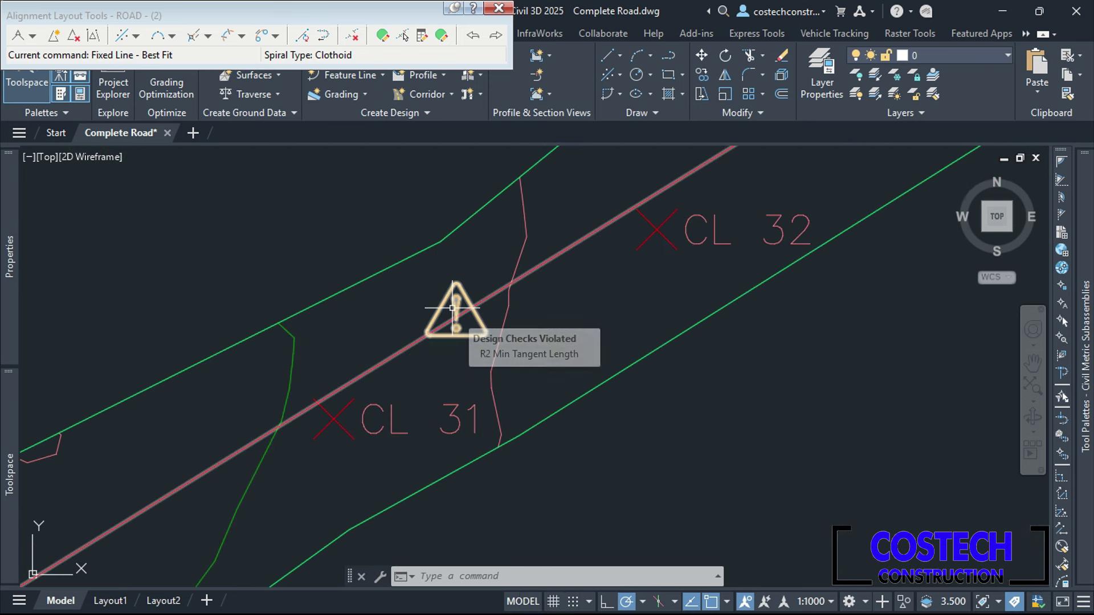
scroll(452, 309, "down", 4)
scroll(542, 239, "up", 5)
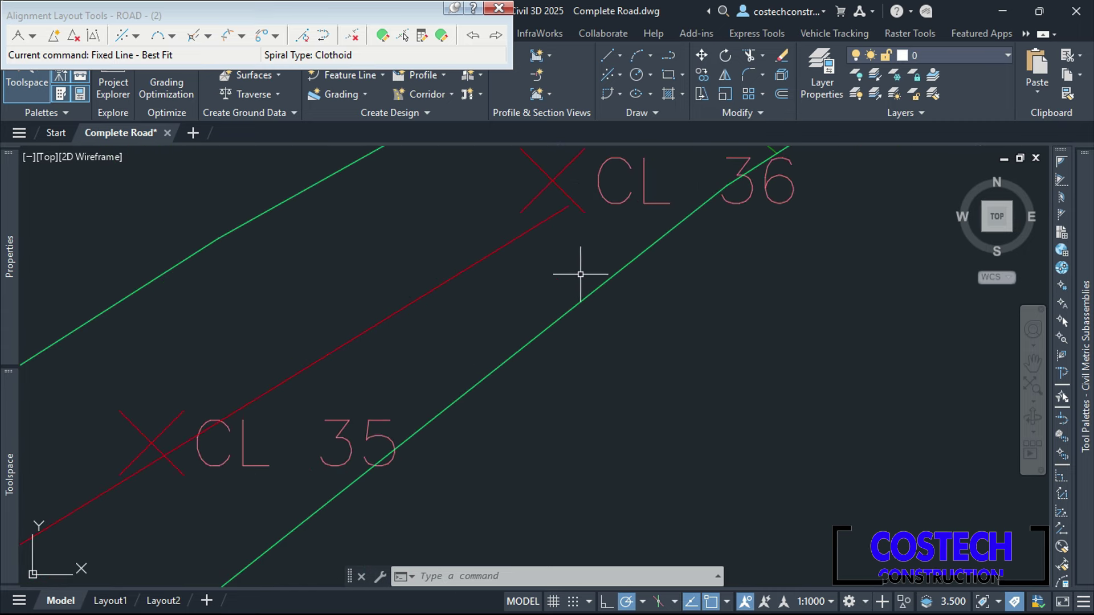
scroll(569, 284, "down", 2)
scroll(542, 261, "up", 3)
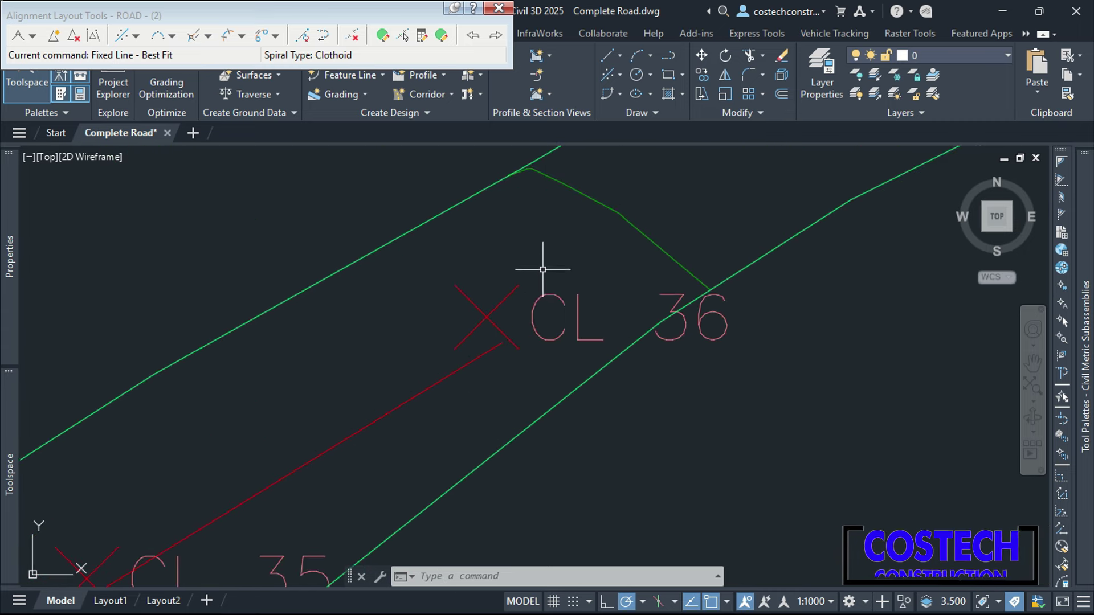
left_click(501, 343)
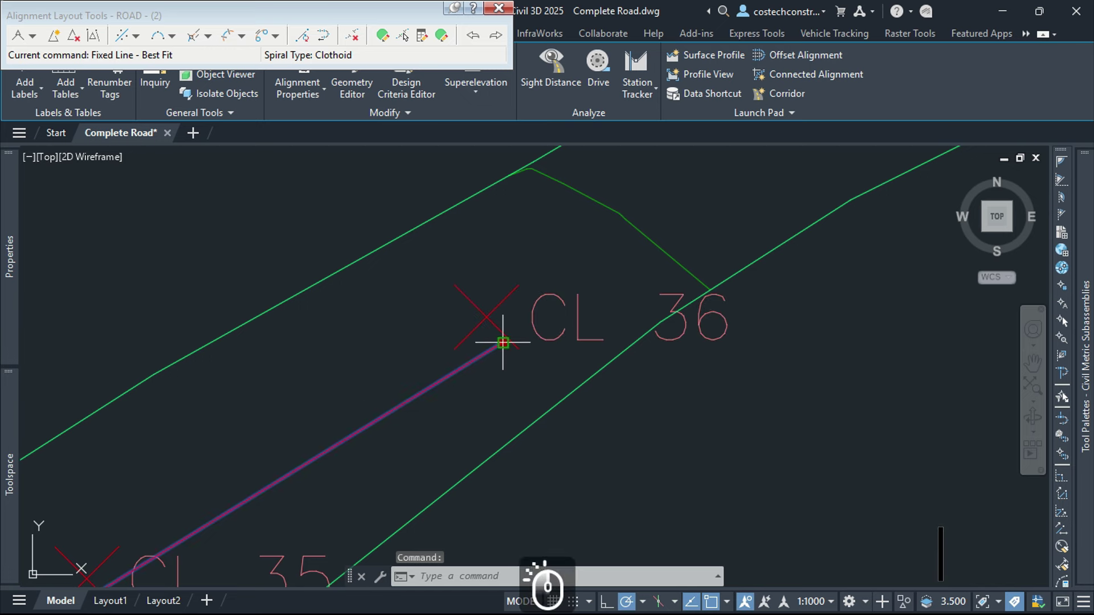
left_click(486, 315)
left_click(486, 315)
scroll(547, 277, "down", 5)
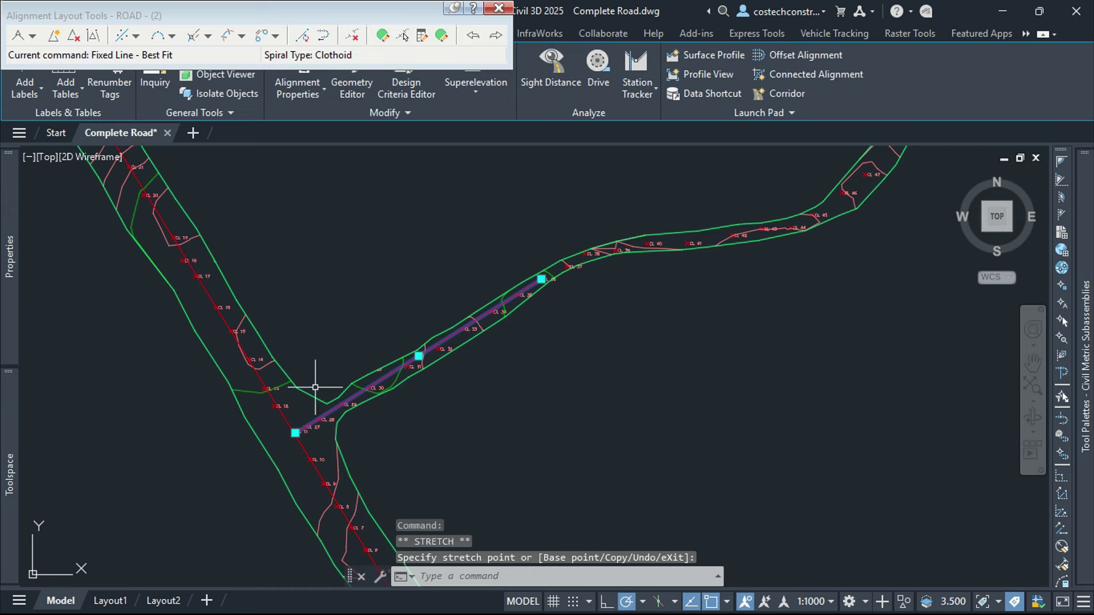
- Stretch the start of the side road line near CL 11 onto the main road alignment
scroll(398, 338, "up", 6)
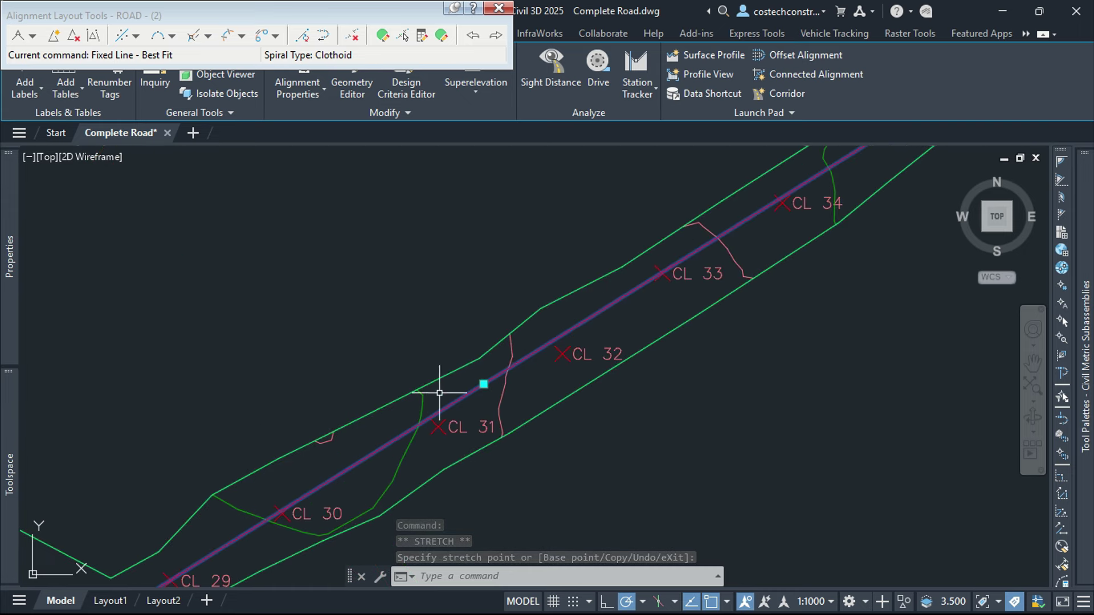
scroll(453, 383, "down", 4)
scroll(264, 535, "up", 8)
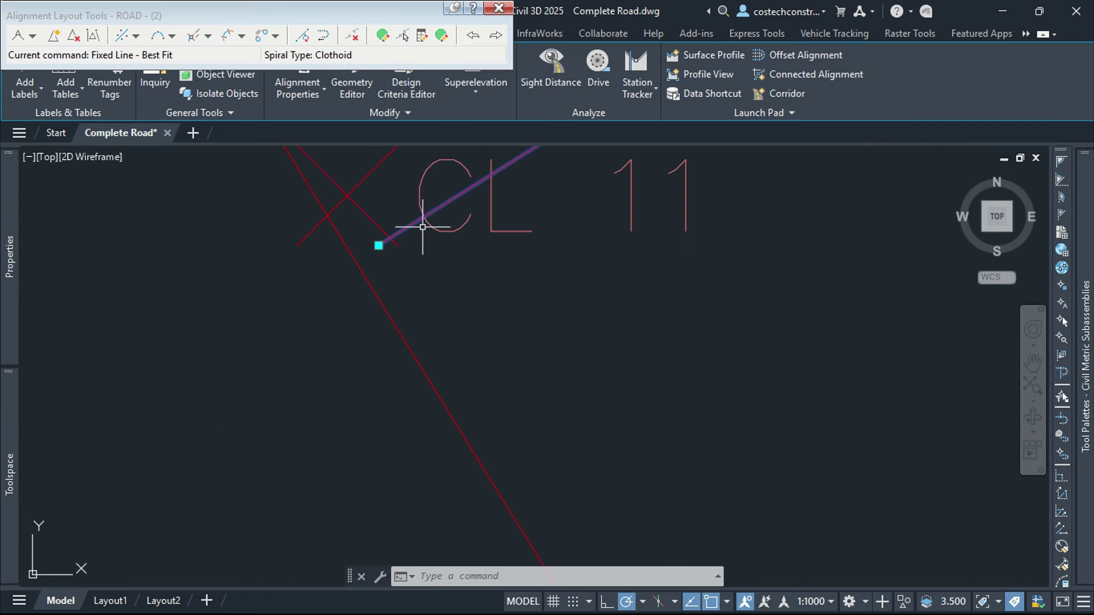
left_click(378, 245)
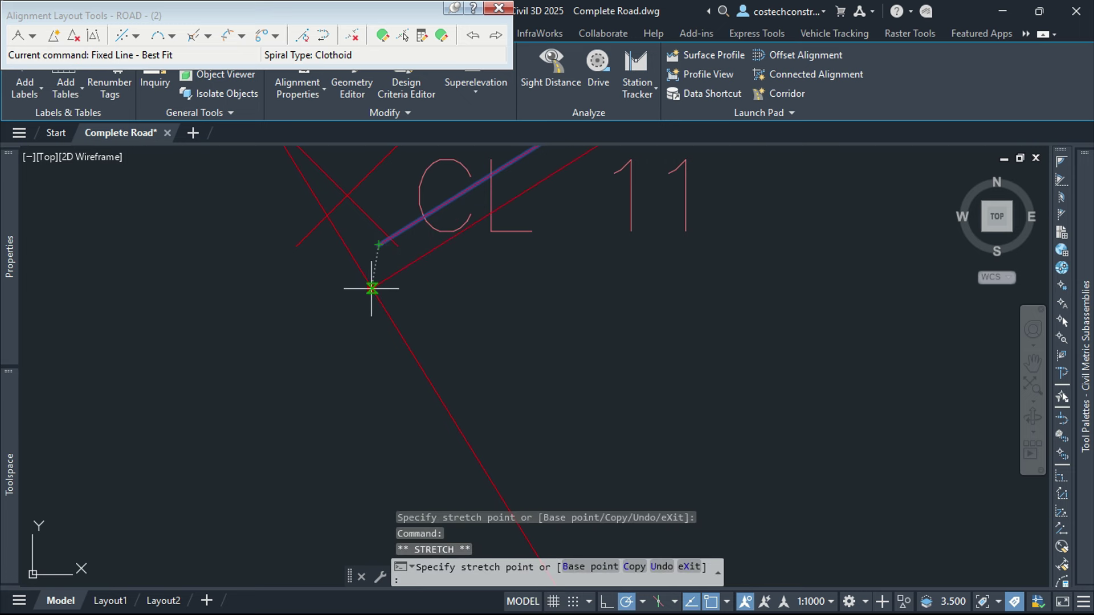
left_click(372, 288)
scroll(372, 313, "down", 8)
scroll(375, 319, "up", 4)
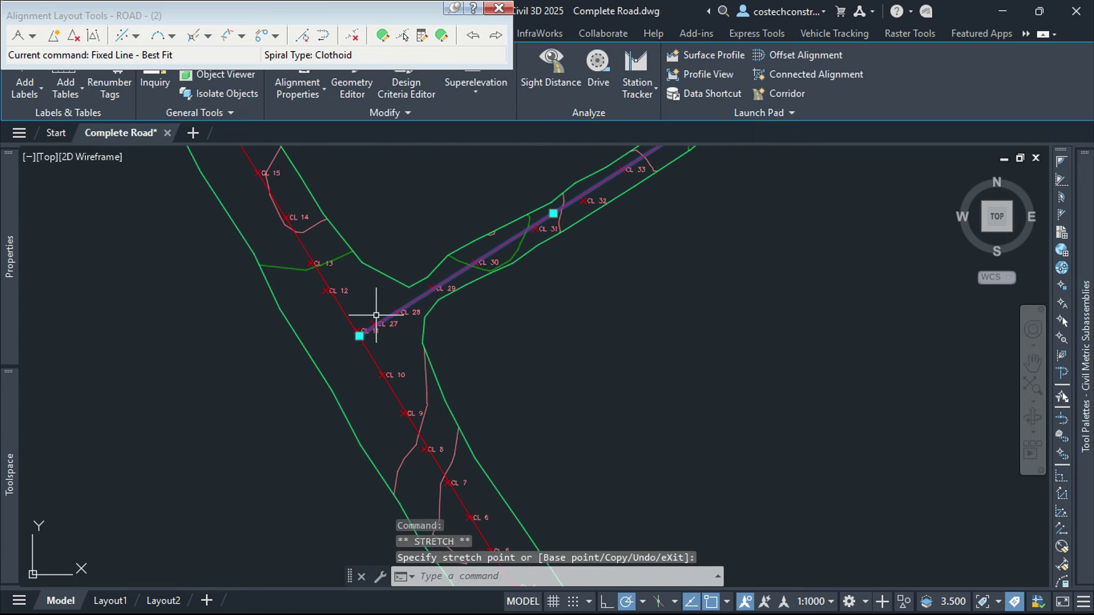
- Snap the side road line's far end again to the centre of the CL 36 point marker
scroll(364, 296, "down", 2)
scroll(586, 182, "up", 11)
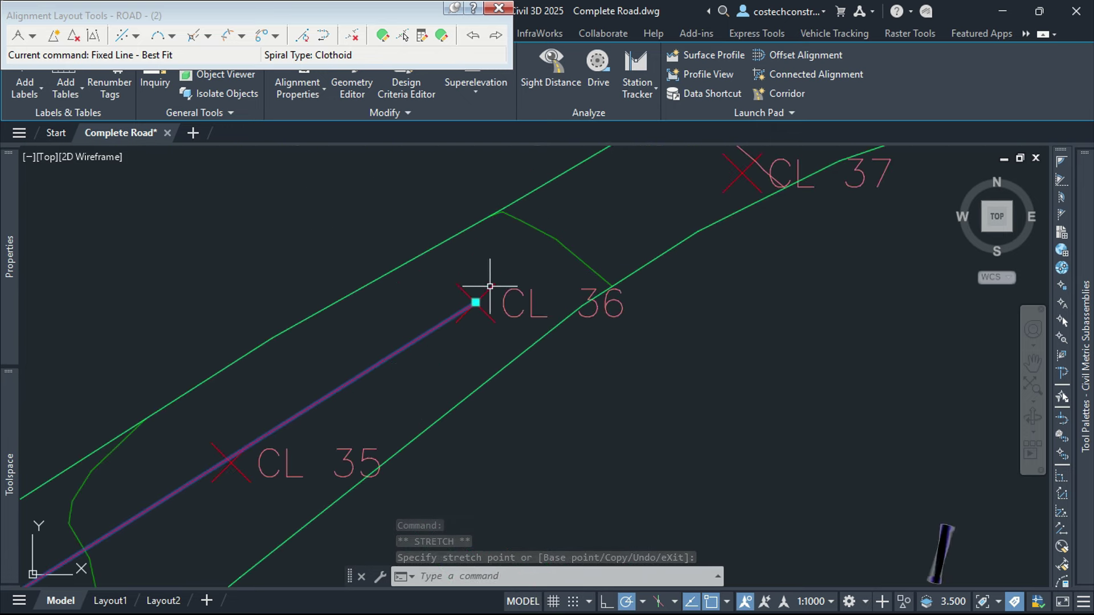
scroll(476, 302, "up", 6)
left_click(459, 309)
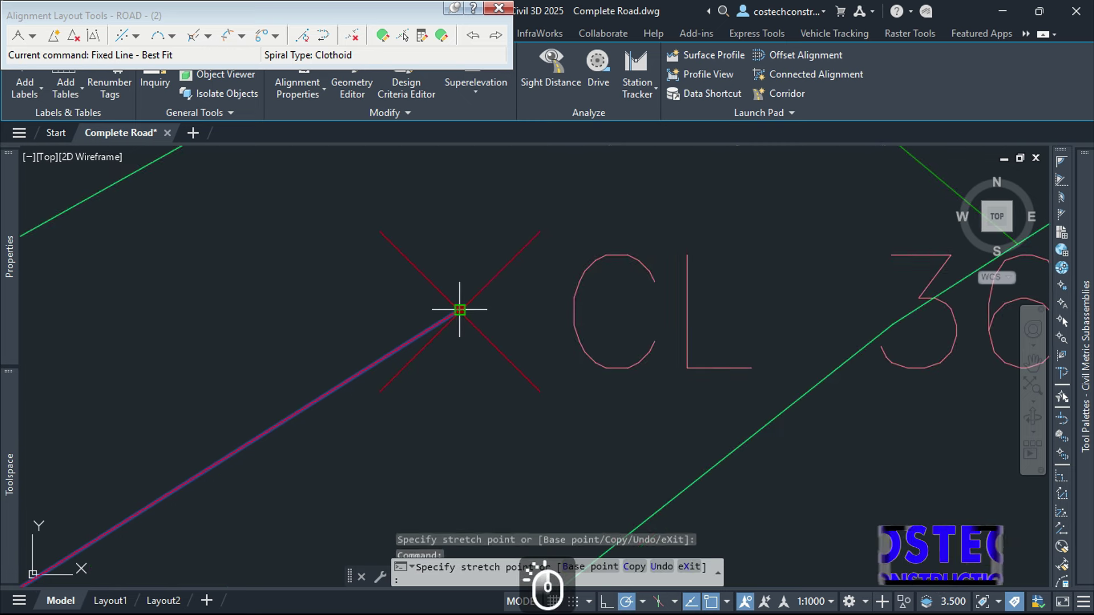
left_click(469, 315)
scroll(459, 303, "down", 6)
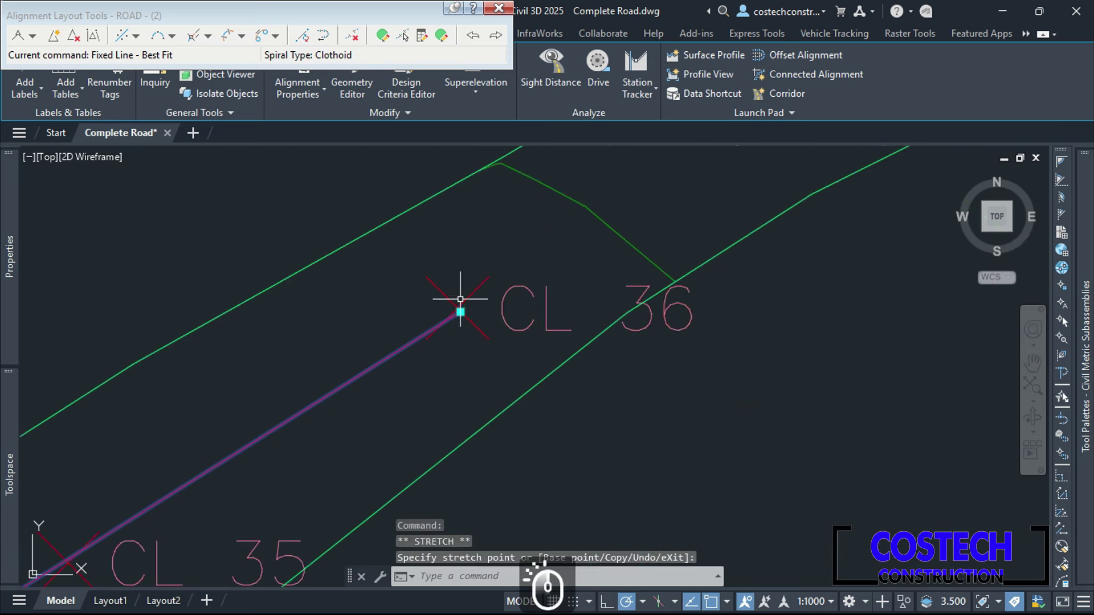
- Inspect the side road line's junction with the main road alignment near CL 11 and the centerline points beyond CL 36
scroll(460, 299, "down", 4)
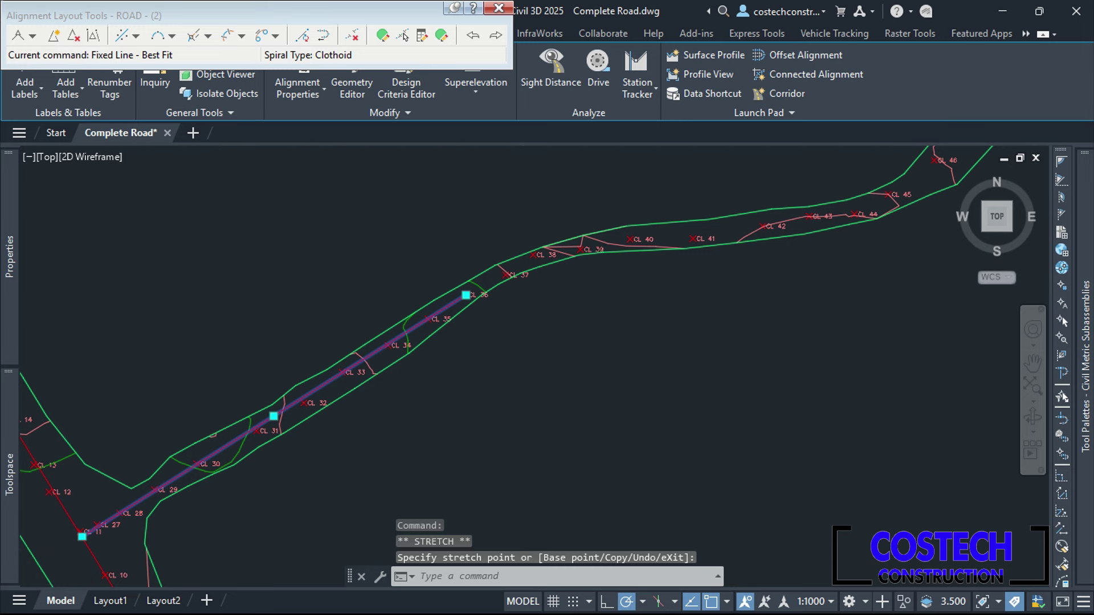
scroll(86, 549, "up", 10)
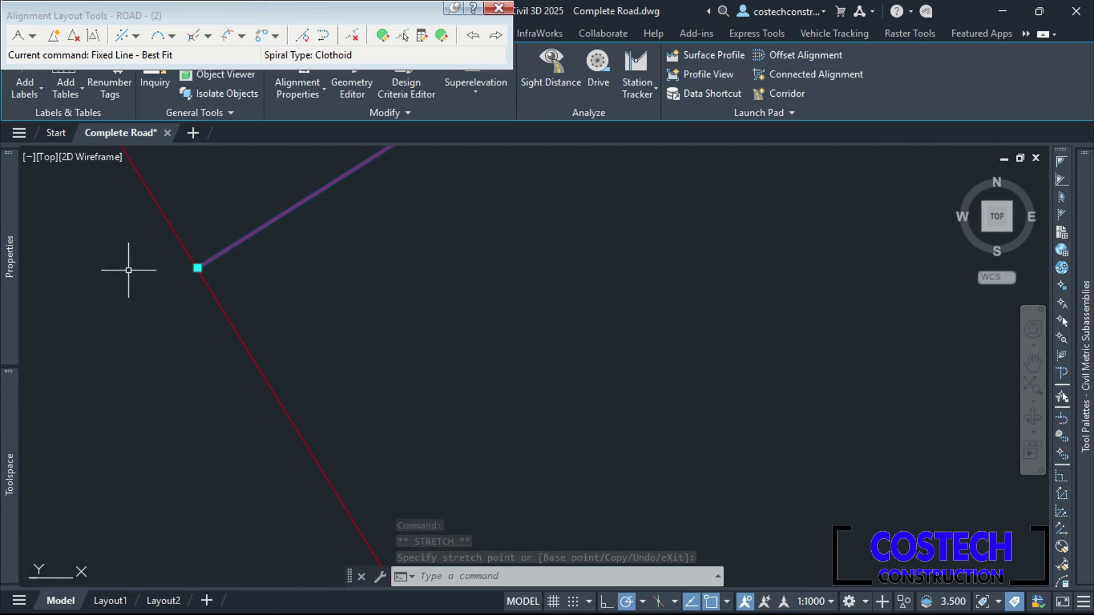
scroll(185, 240, "up", 8)
middle_click_drag(218, 529, 266, 415)
scroll(276, 373, "down", 5)
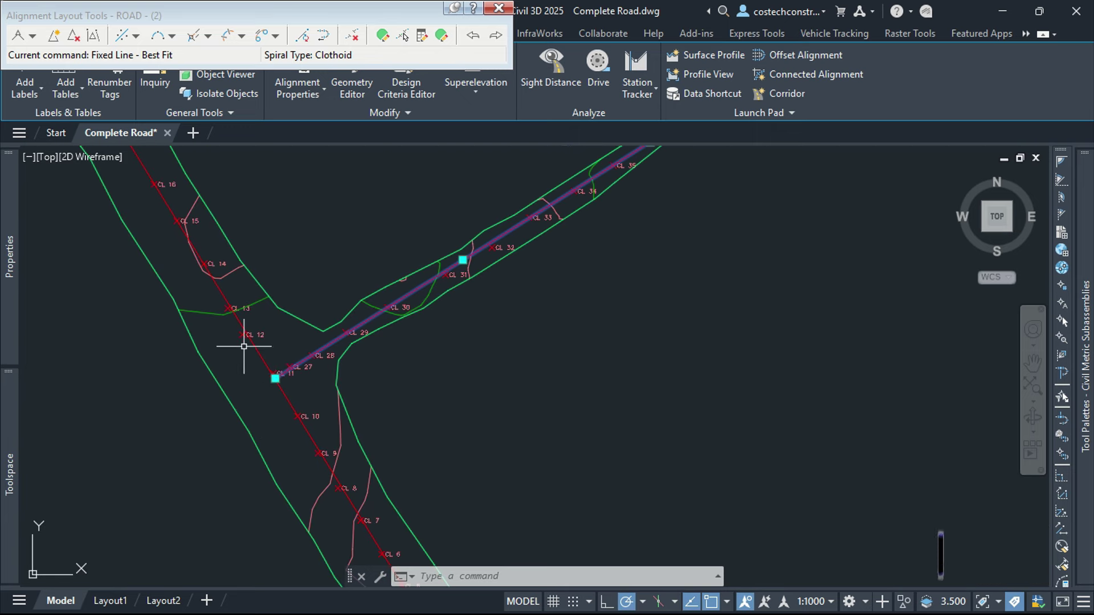
scroll(244, 335, "down", 4)
scroll(414, 258, "up", 6)
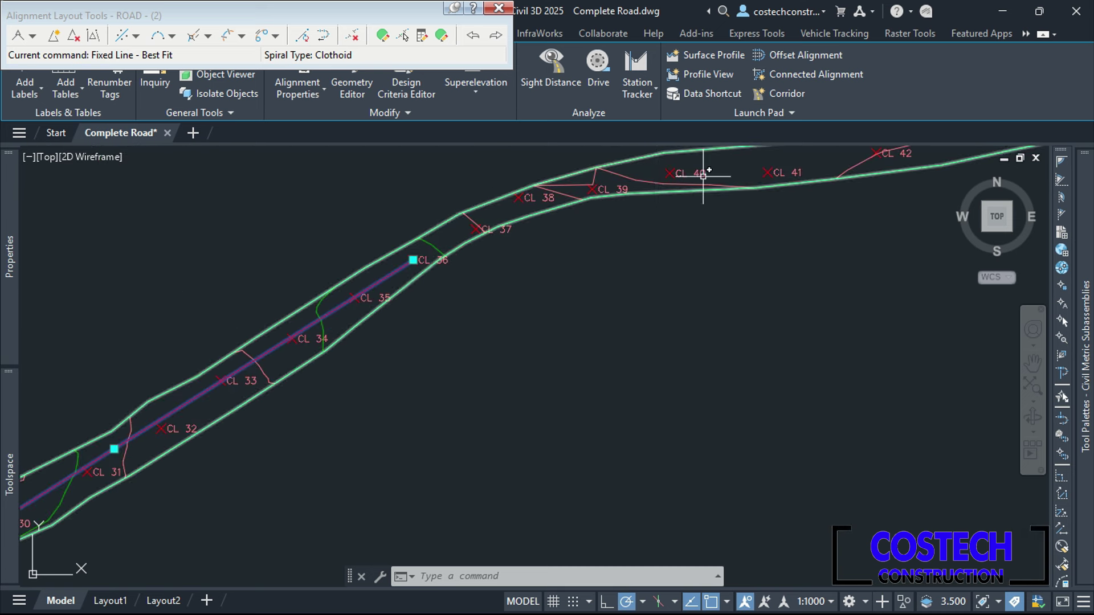
scroll(541, 235, "down", 5)
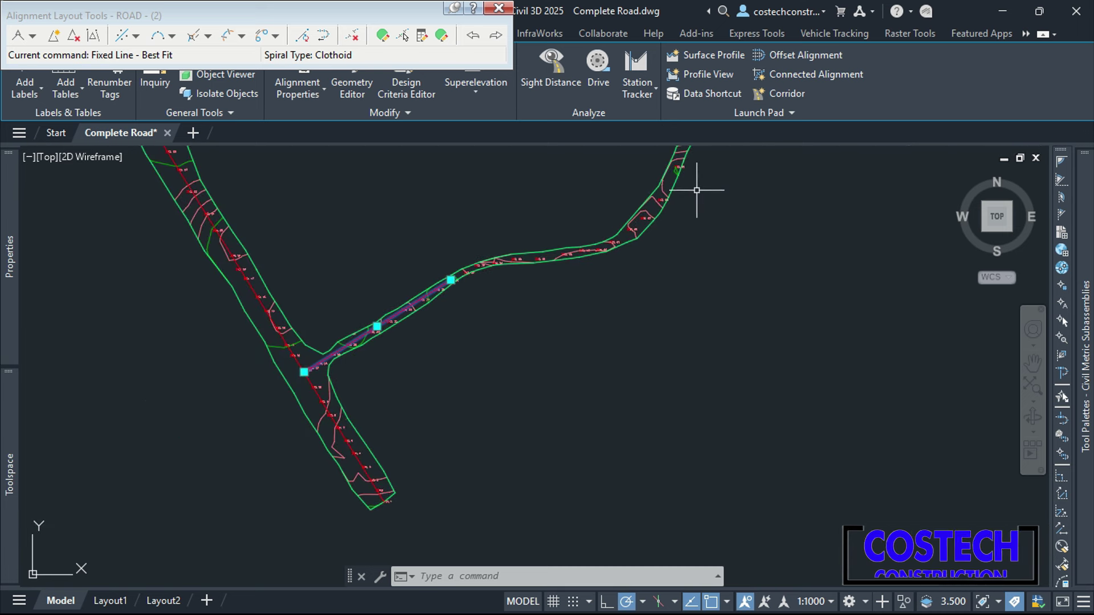
scroll(512, 271, "up", 5)
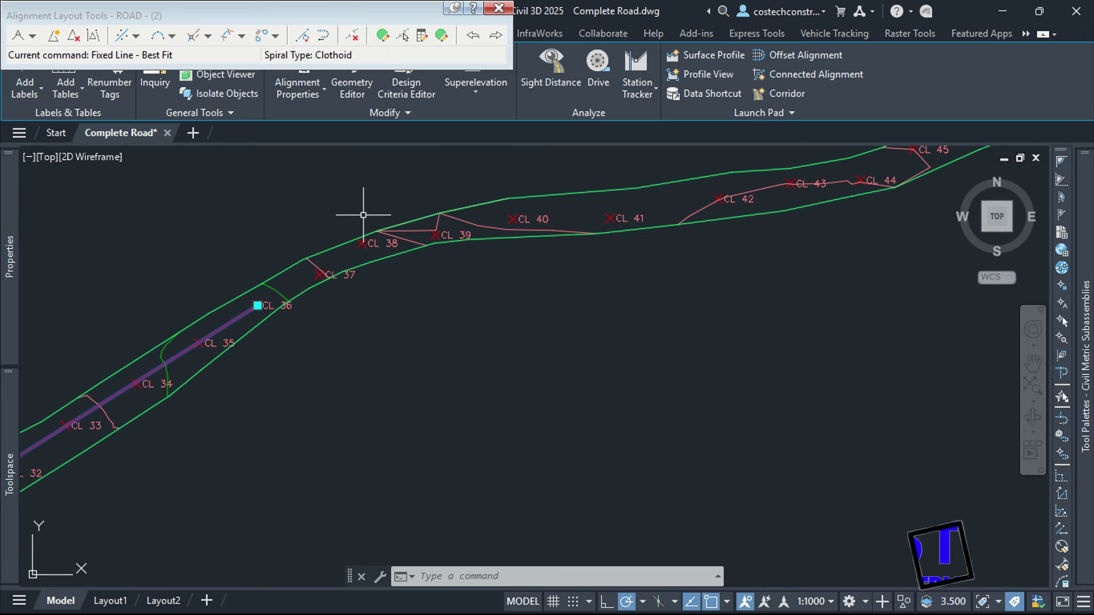
- With object snap off, add a floating curve from the line's end at CL 36 through a point beside CL 41
left_click(171, 35)
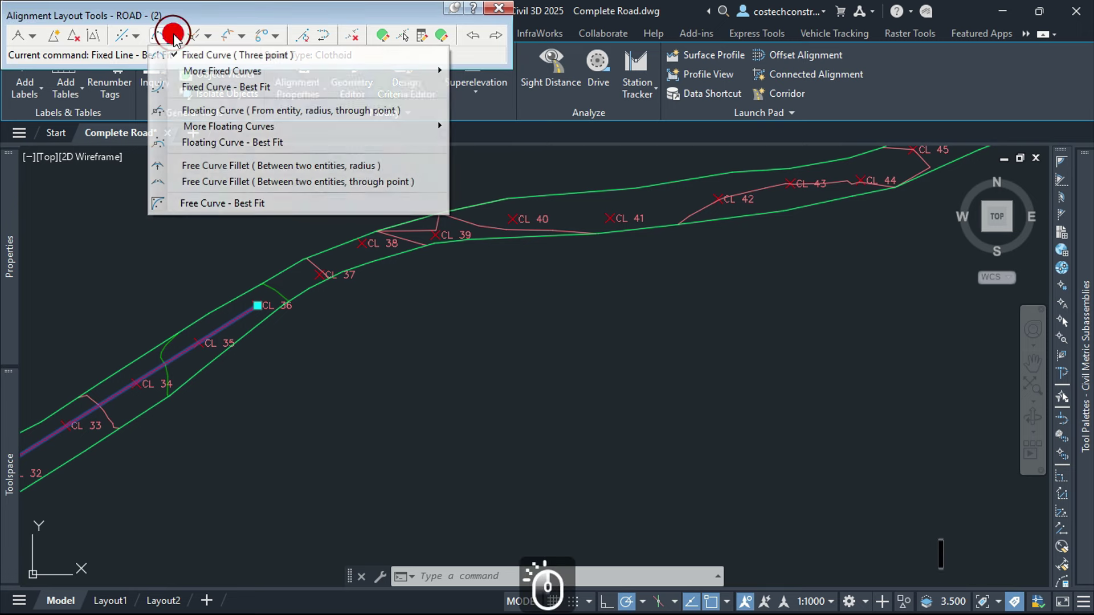
mouse_move(226, 127)
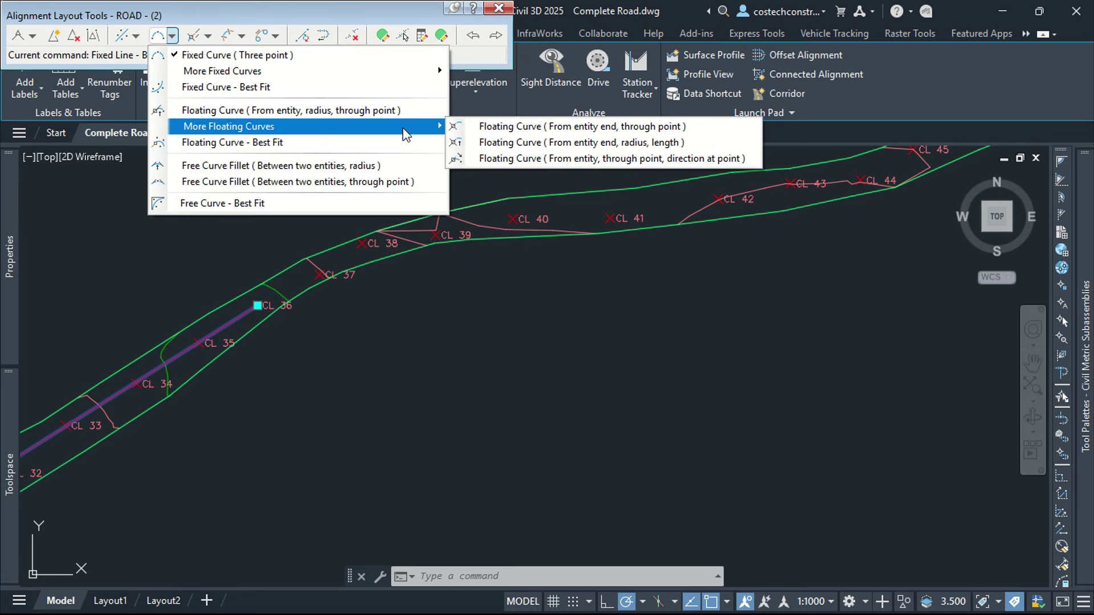
left_click(527, 127)
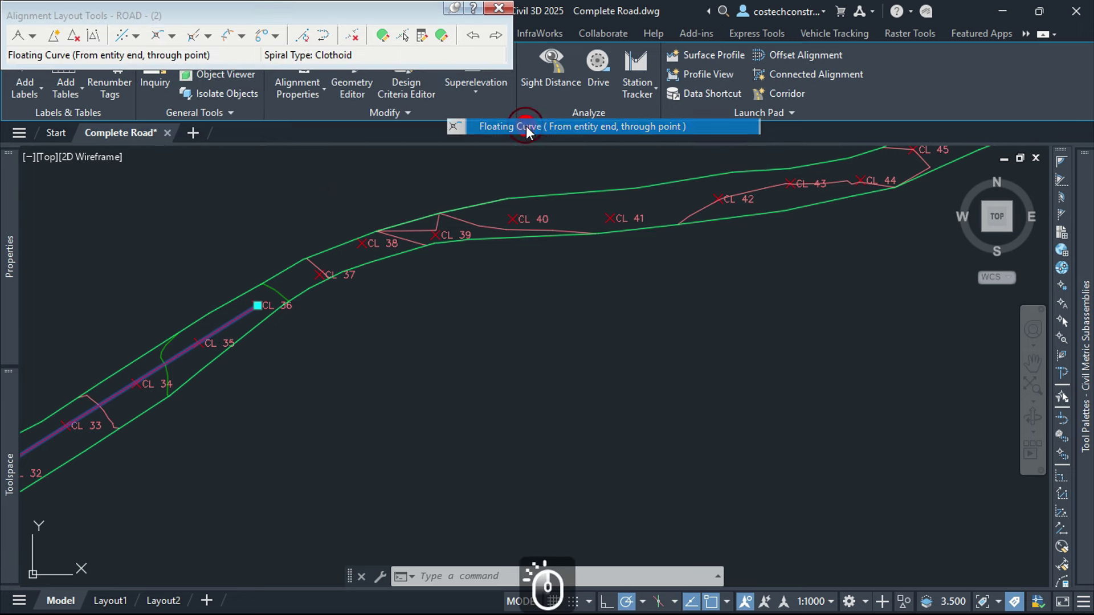
left_click(236, 318)
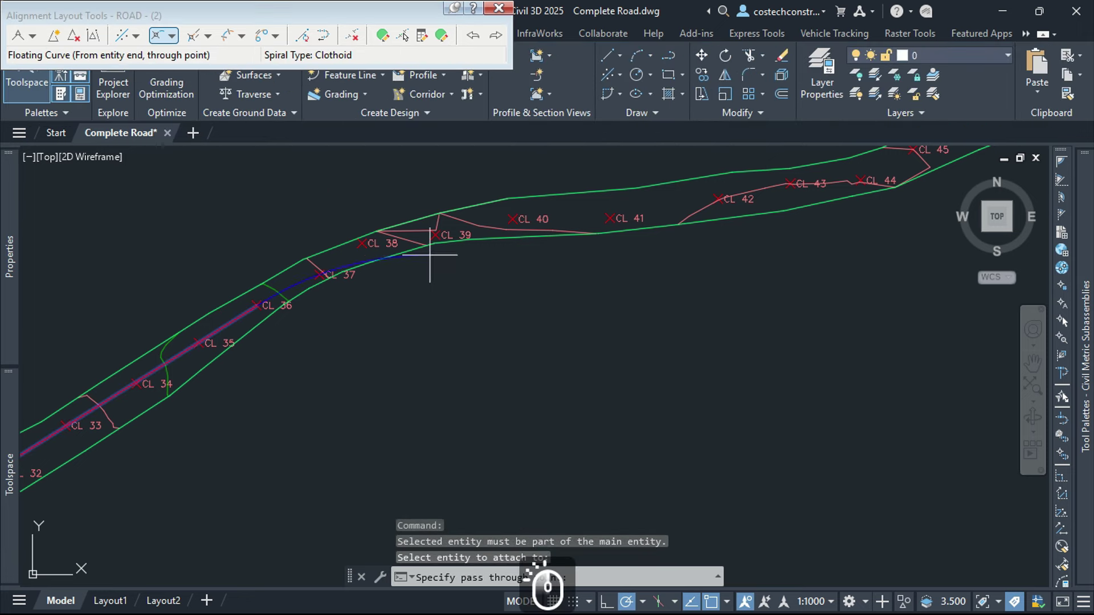
left_click(711, 602)
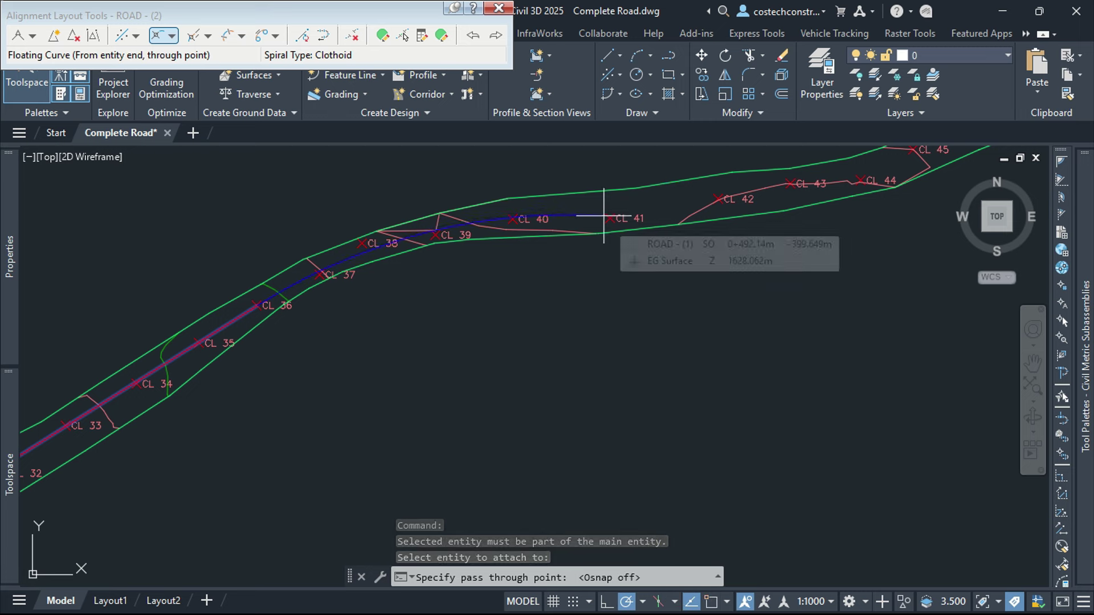
left_click(603, 216)
- Attach a second floating curve to the end of the first curve near CL 41, passing through a point beside CL 46
left_click(572, 215)
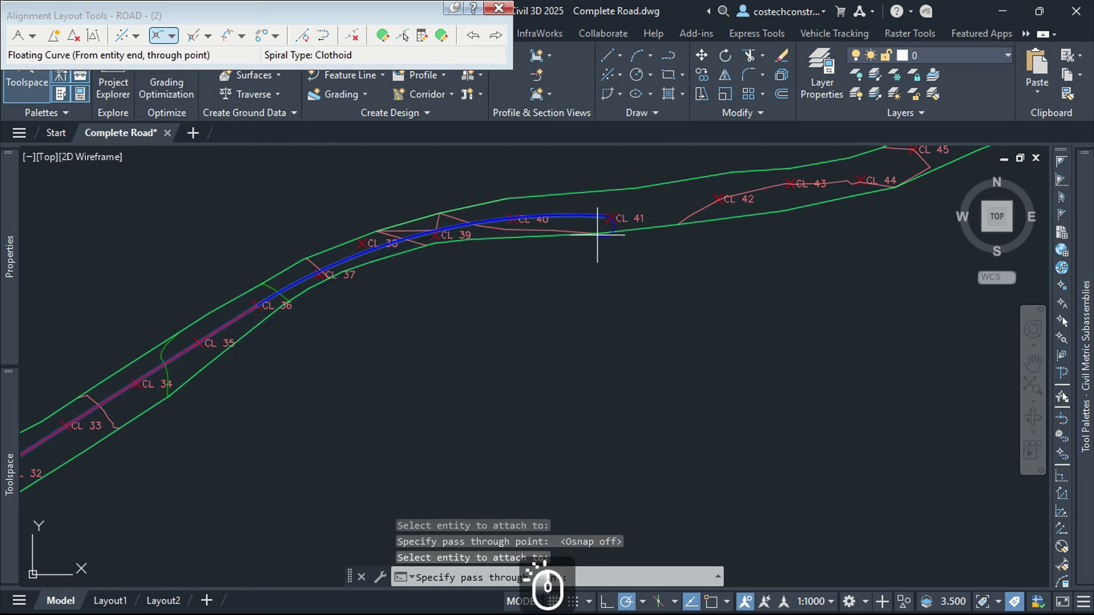
scroll(691, 237, "down", 3)
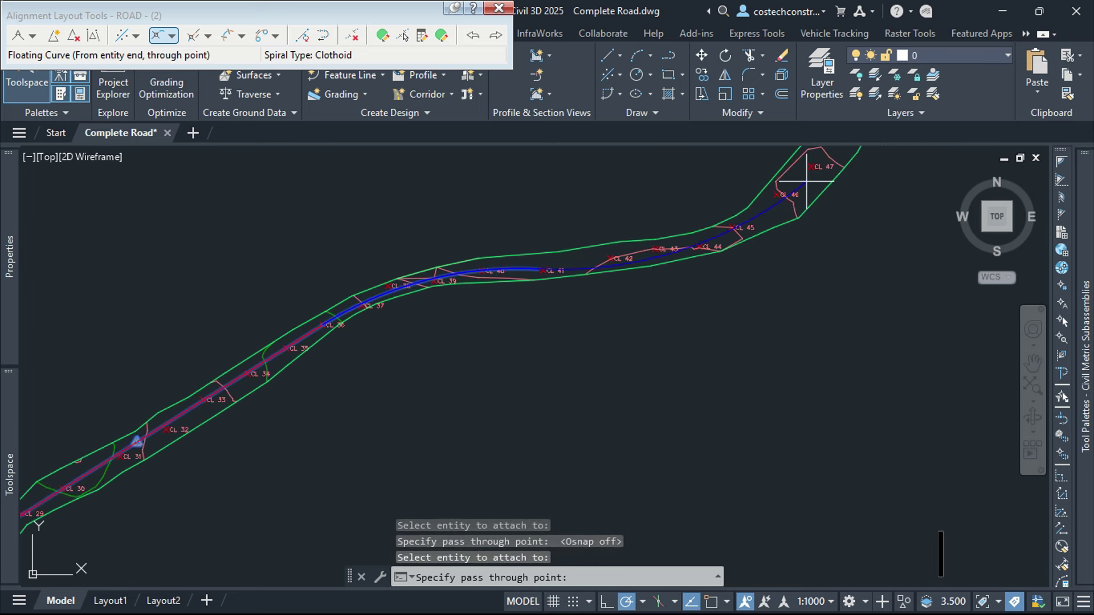
scroll(806, 182, "up", 2)
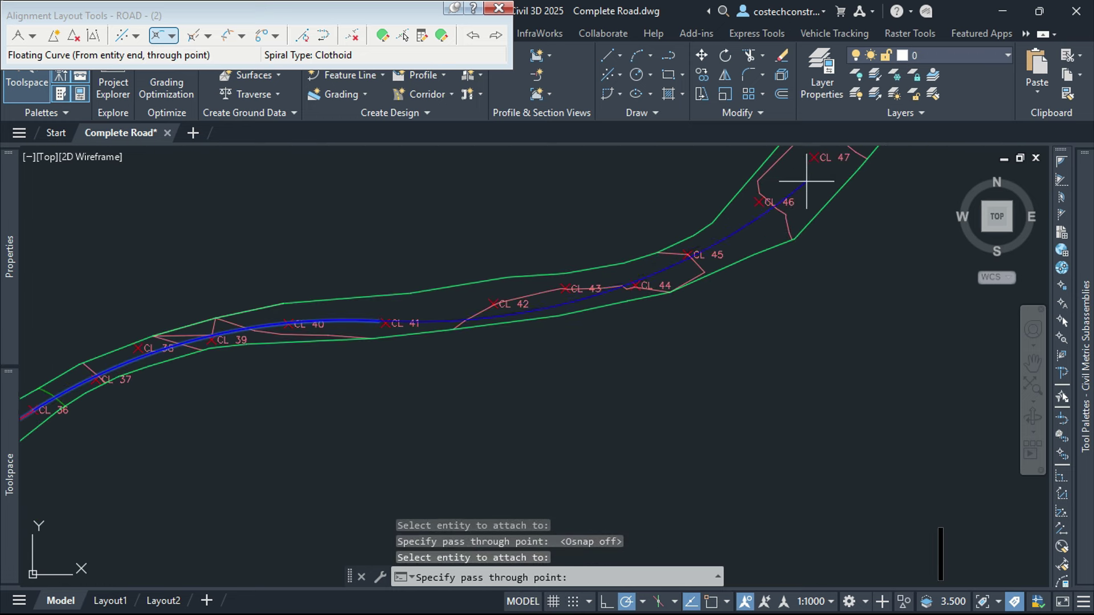
left_click(777, 208)
scroll(598, 260, "down", 3)
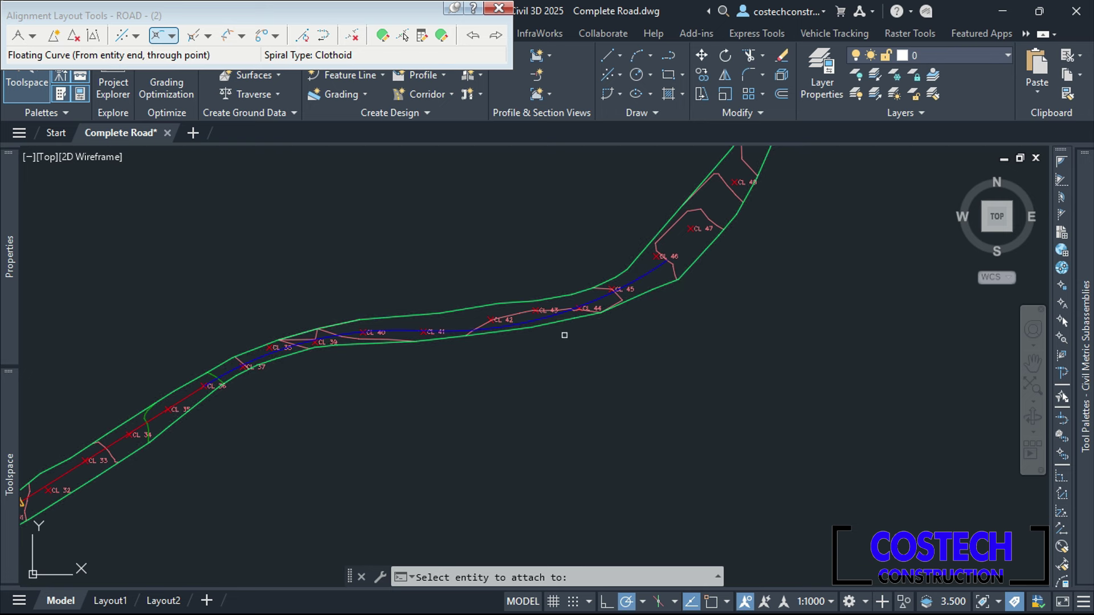
scroll(565, 321, "down", 2)
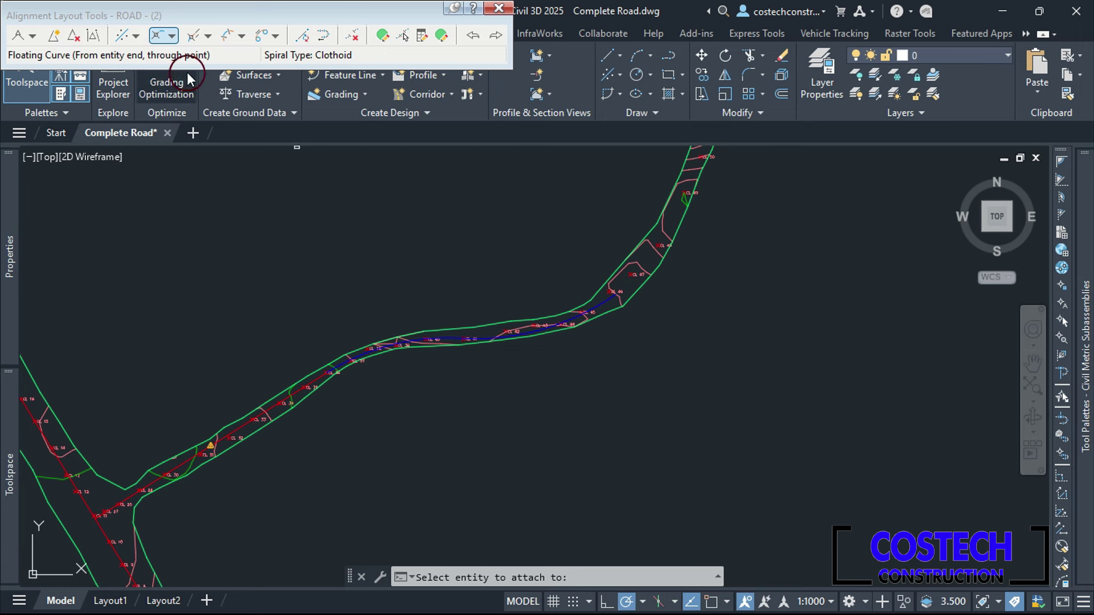
left_click(137, 35)
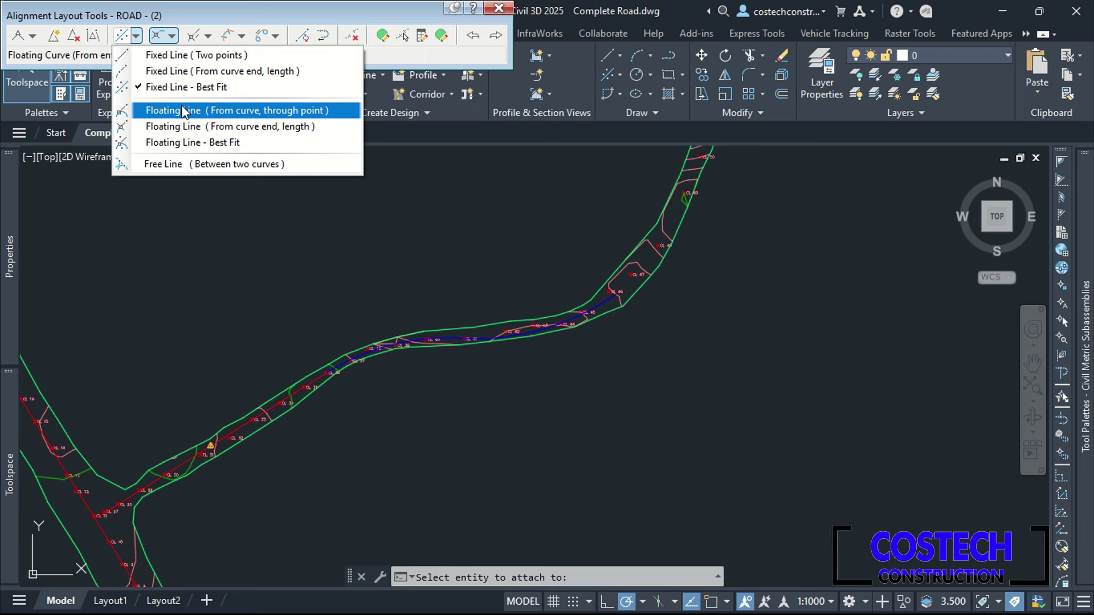
left_click(176, 141)
scroll(518, 348, "up", 5)
left_click(738, 236)
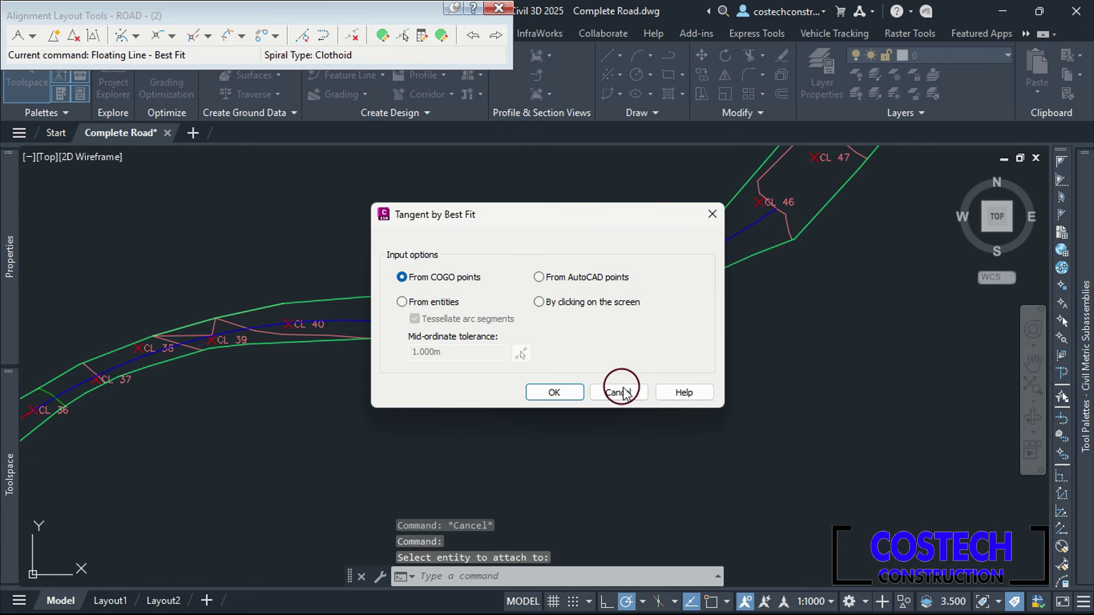
left_click(625, 397)
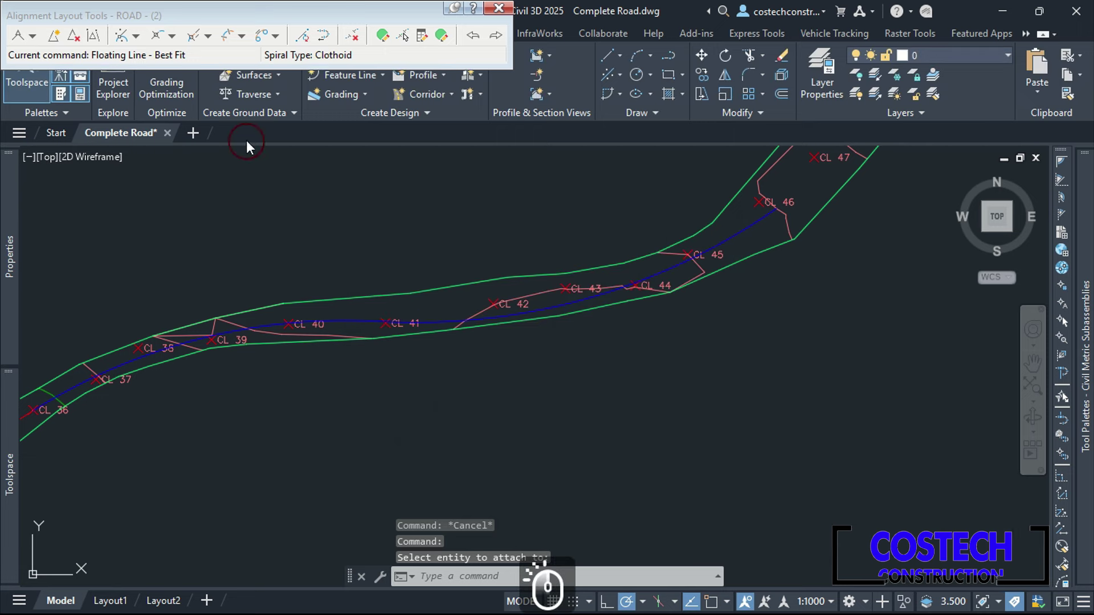
left_click(136, 35)
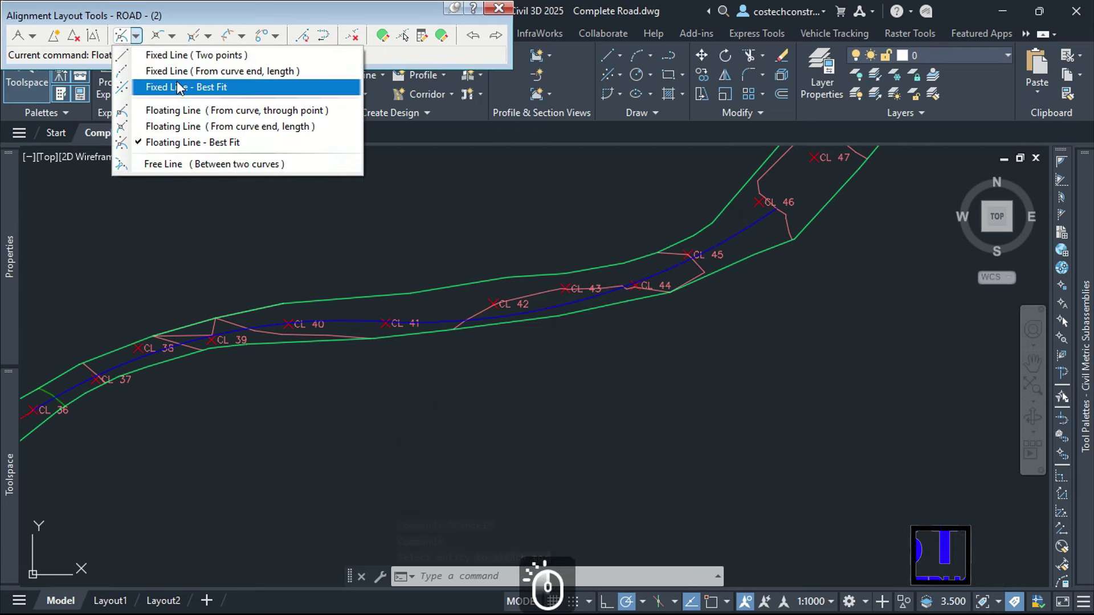
left_click(259, 110)
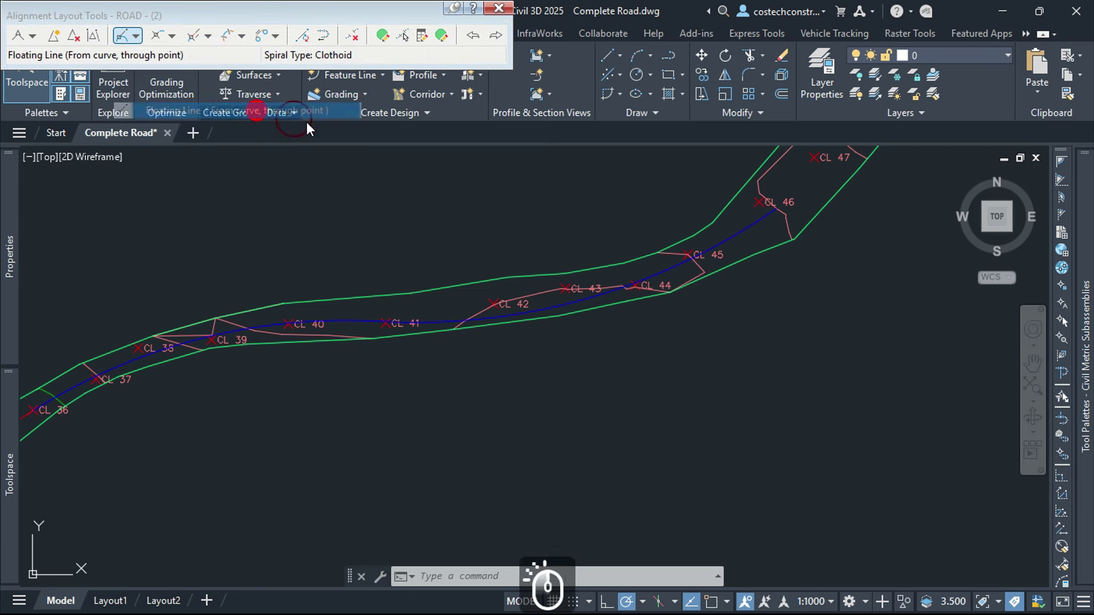
left_click(745, 230)
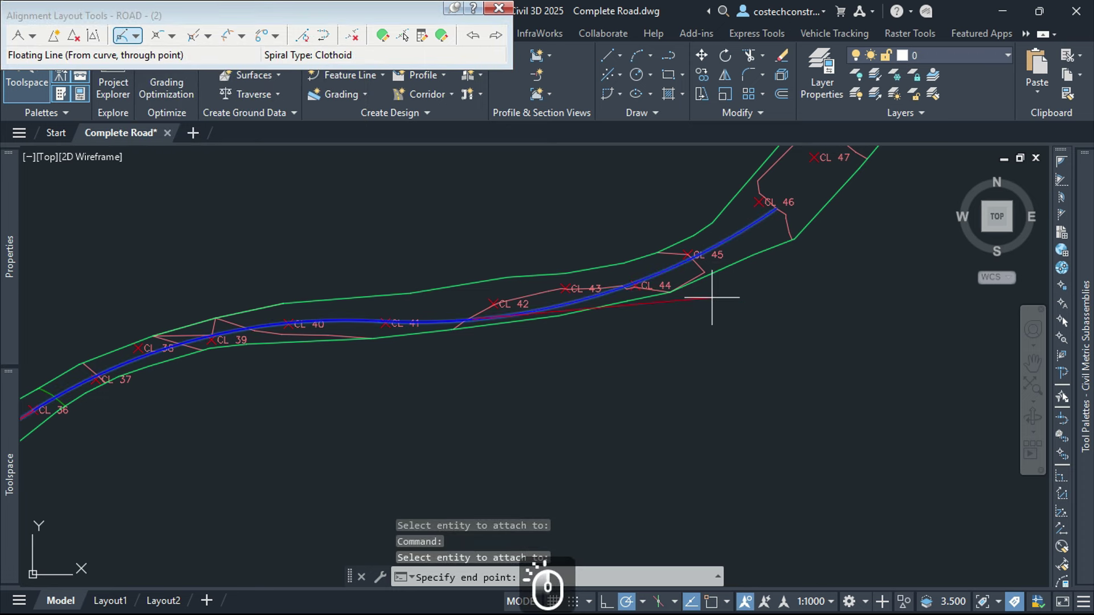
scroll(704, 282, "down", 5)
scroll(827, 231, "up", 4)
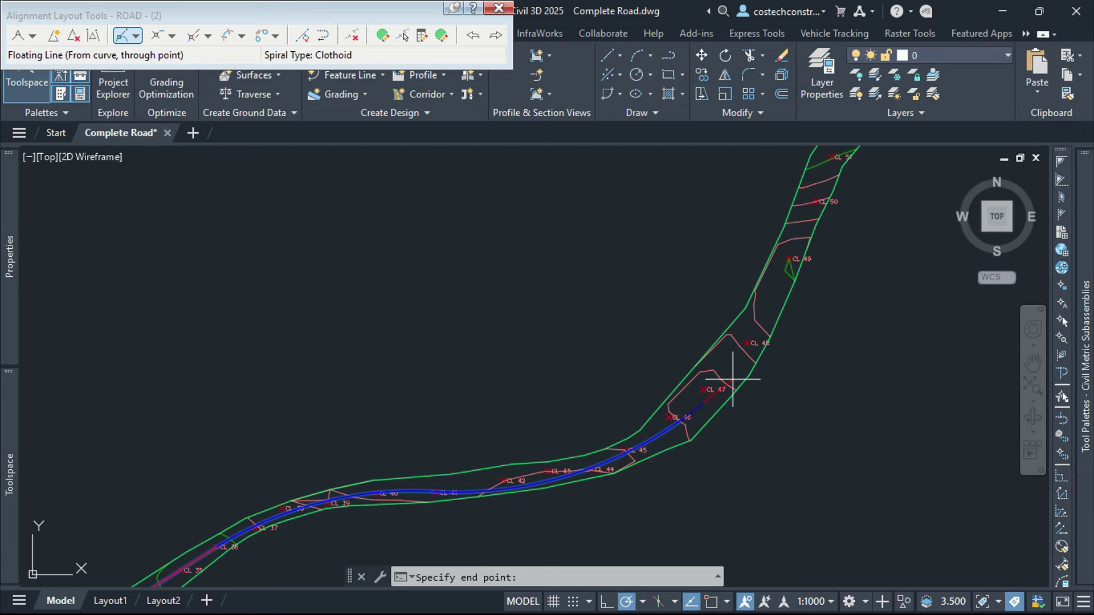
left_click(805, 371)
- Stretch the far end of the second curve from beside CL 46 to a point between CL 46 and CL 47
middle_click_drag(757, 361, 741, 273)
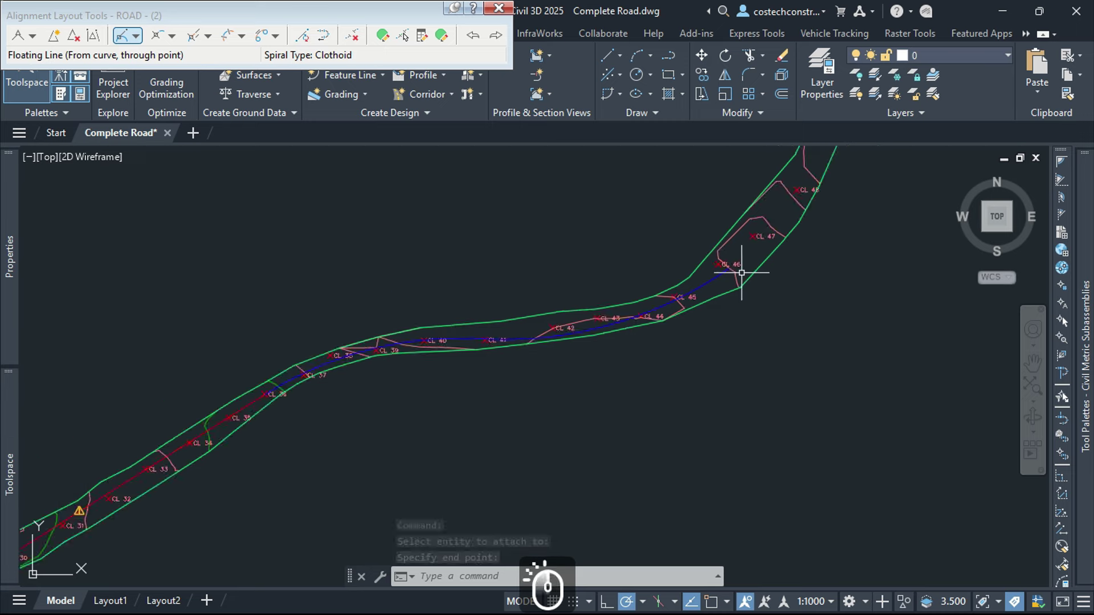
scroll(741, 272, "up", 3)
left_click(708, 285)
scroll(605, 340, "down", 1)
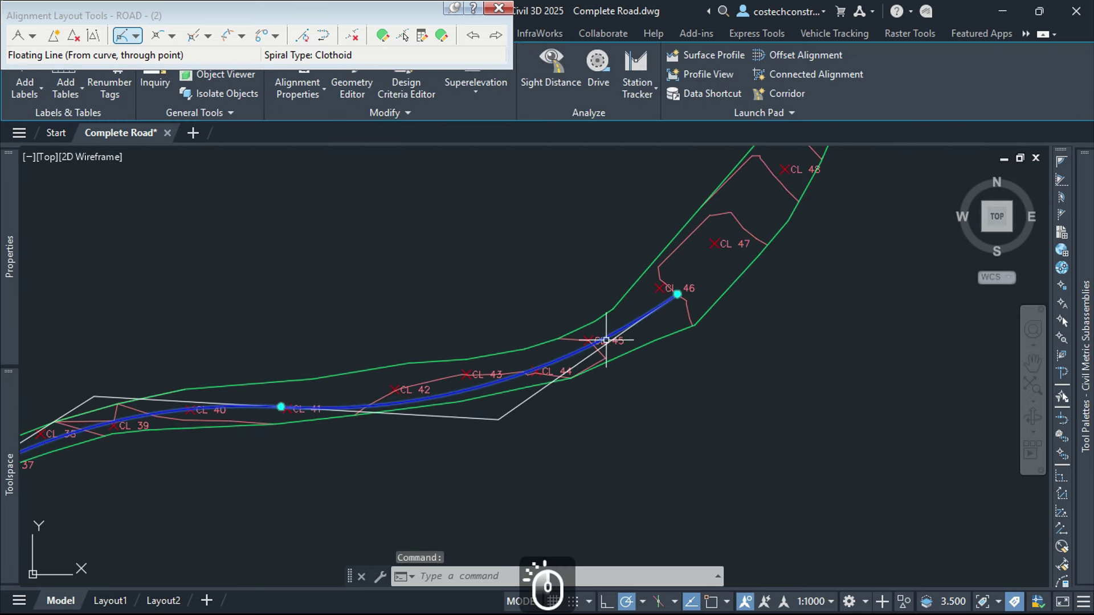
scroll(672, 314, "up", 2)
left_click(684, 280)
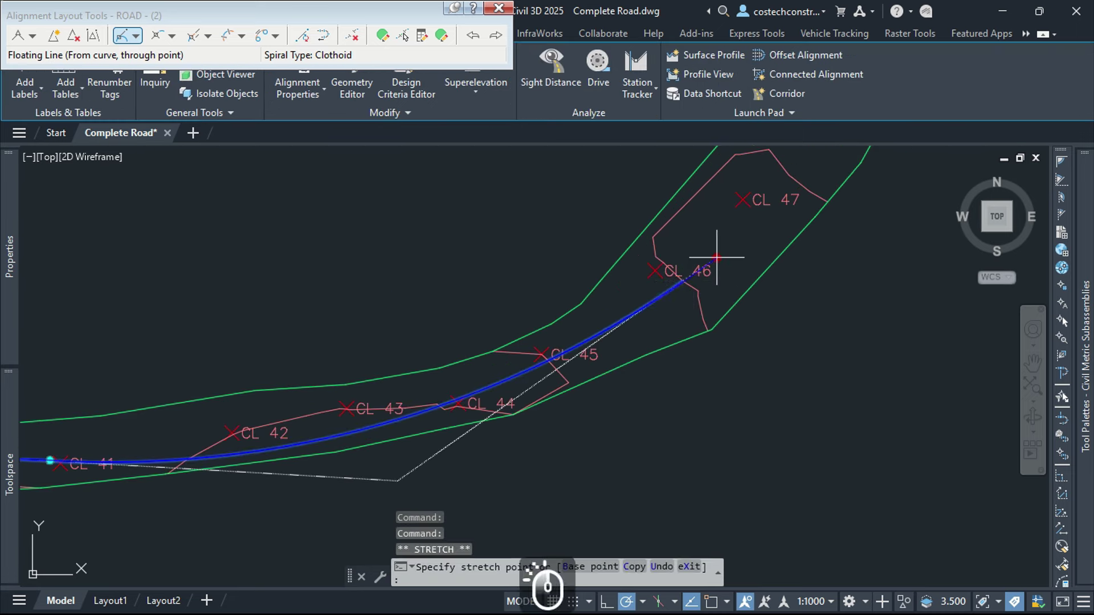
left_click(709, 251)
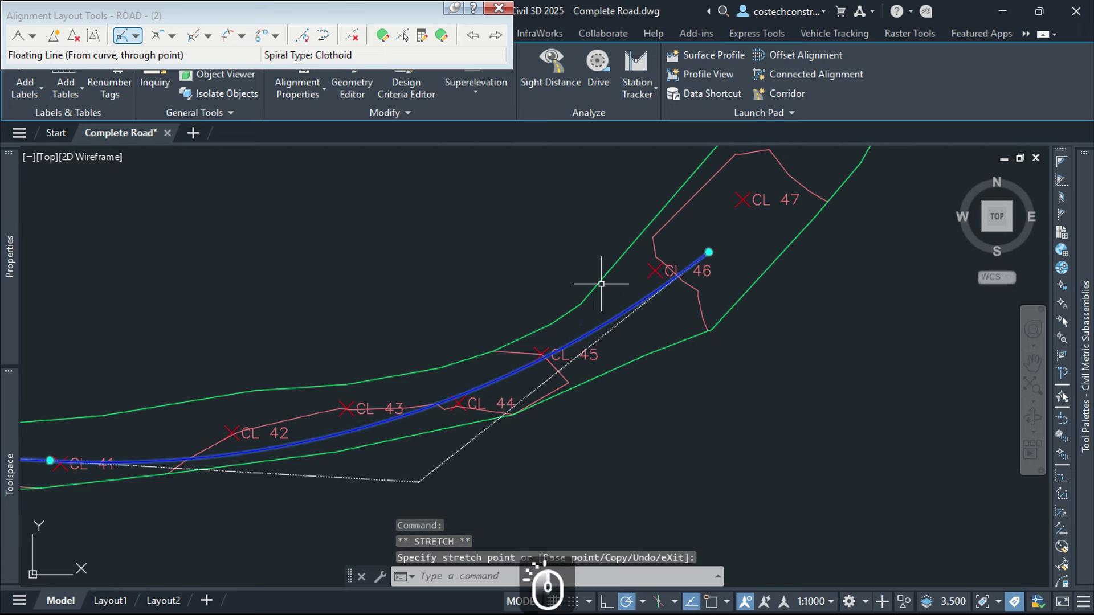
- Stretch the shared point of the two curves near CL 41 slightly back toward CL 40 and upward, closer to CL 42 and CL 43
scroll(319, 464, "down", 2)
scroll(496, 435, "up", 4)
scroll(654, 420, "down", 3)
scroll(486, 397, "up", 3)
mouse_move(12, 393)
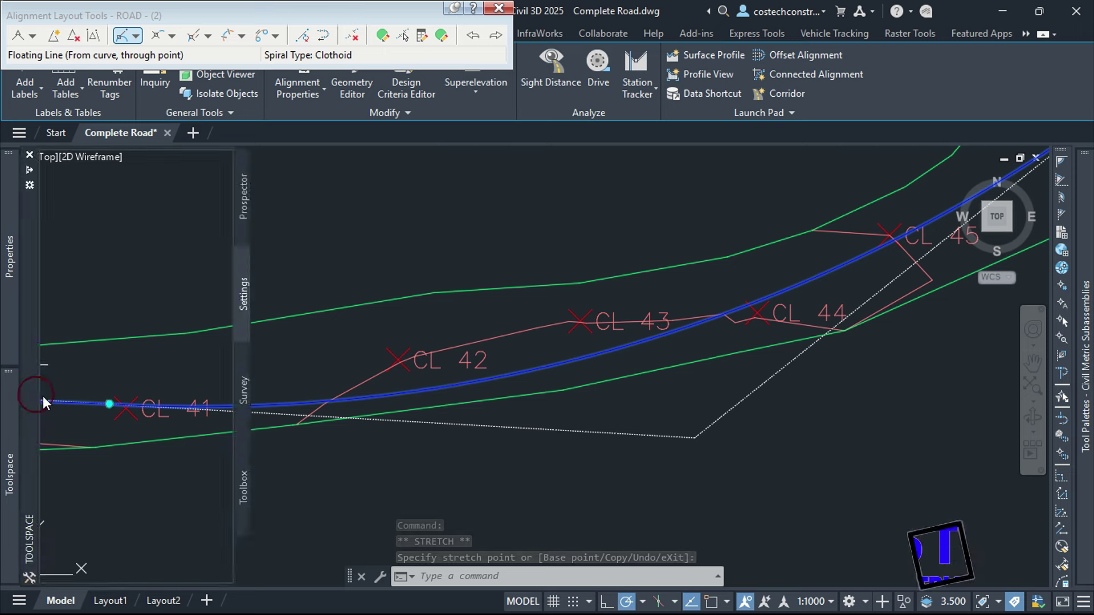
scroll(663, 378, "down", 4)
scroll(536, 384, "up", 4)
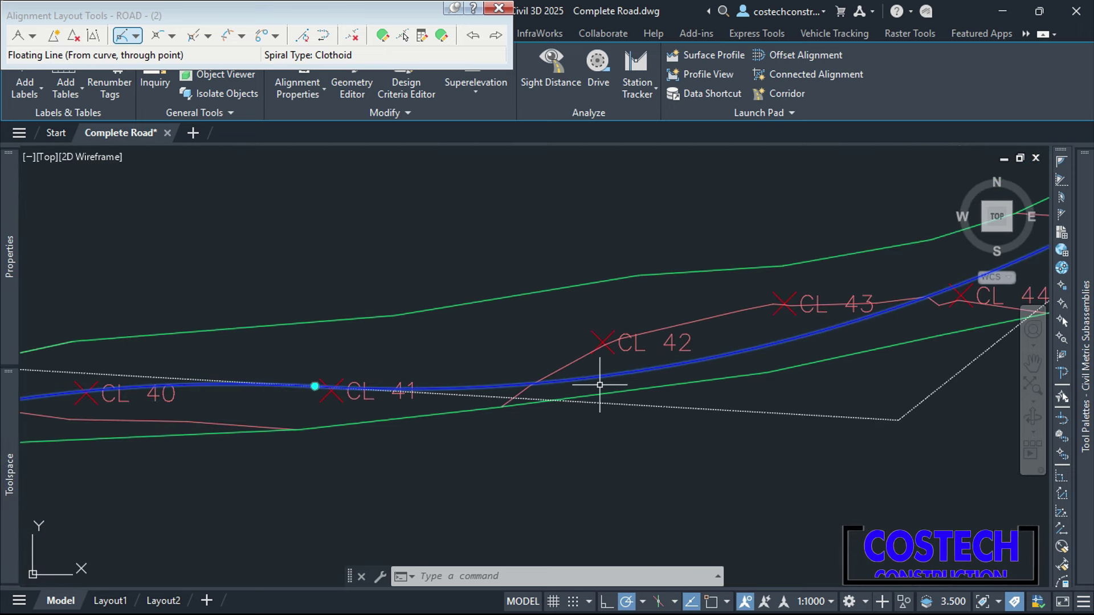
left_click(313, 386)
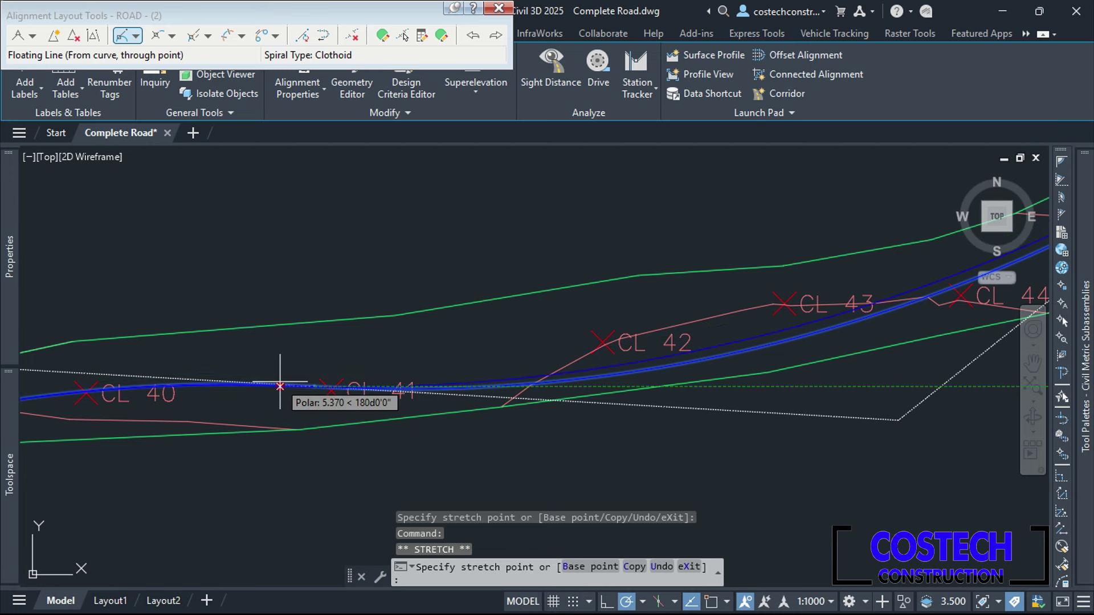
left_click(287, 378)
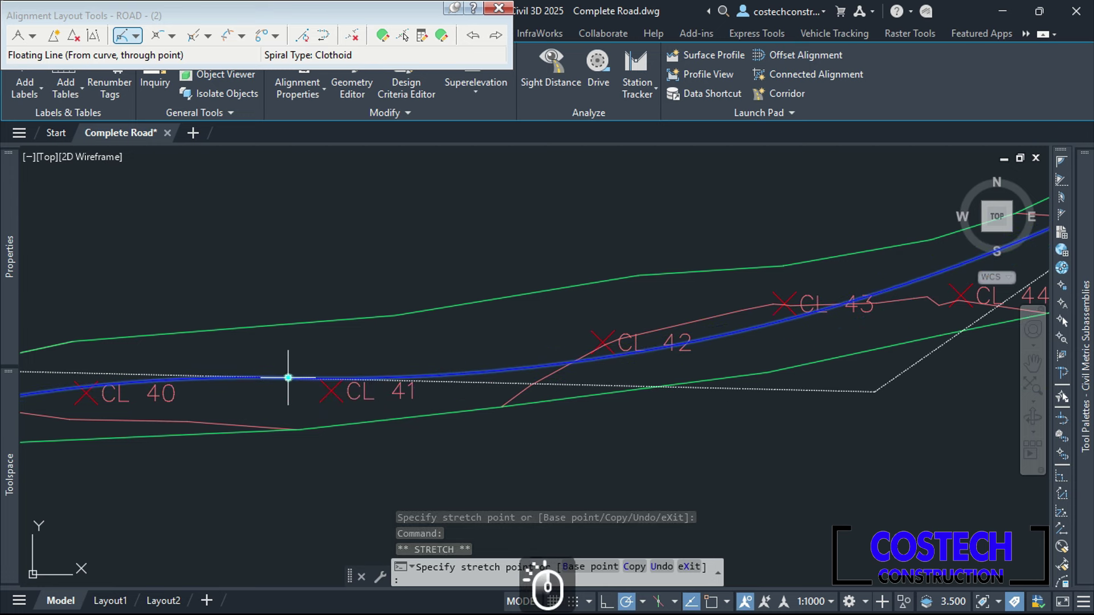
- Attach a third floating curve to the end of the second curve between CL 46 and CL 47, passing through a point just beyond CL 48
scroll(373, 390, "down", 3)
scroll(422, 398, "down", 4)
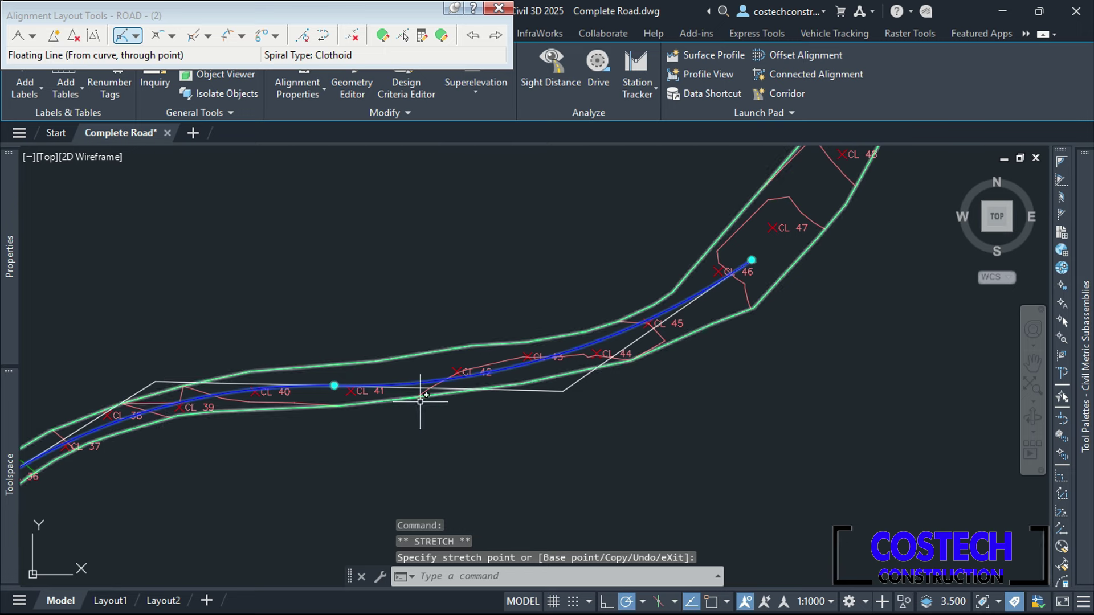
left_click(177, 34)
mouse_move(445, 127)
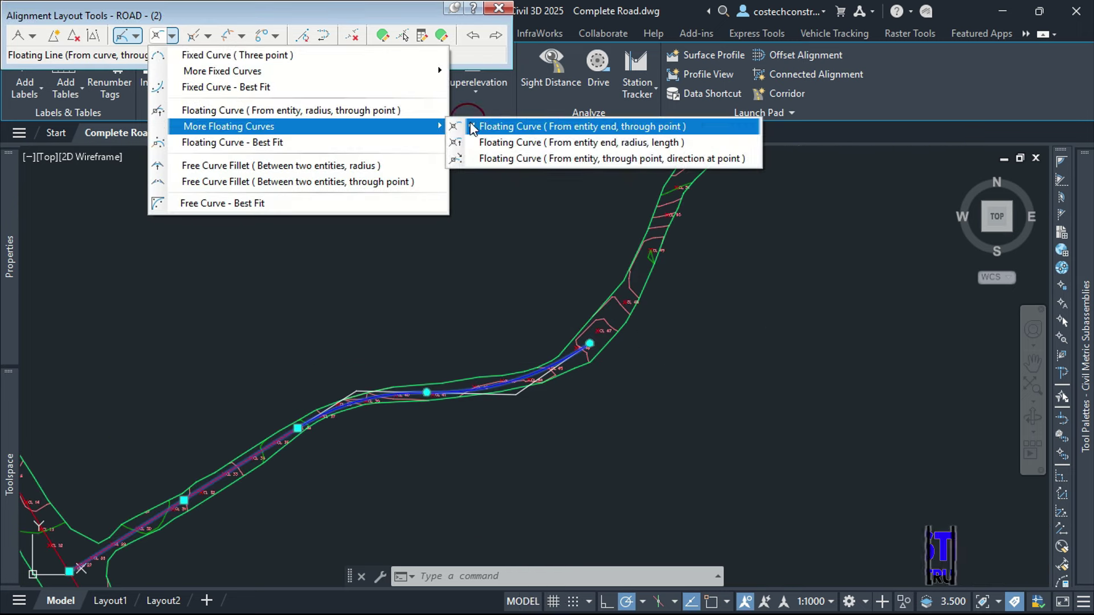
left_click(513, 126)
left_click(581, 349)
left_click(580, 352)
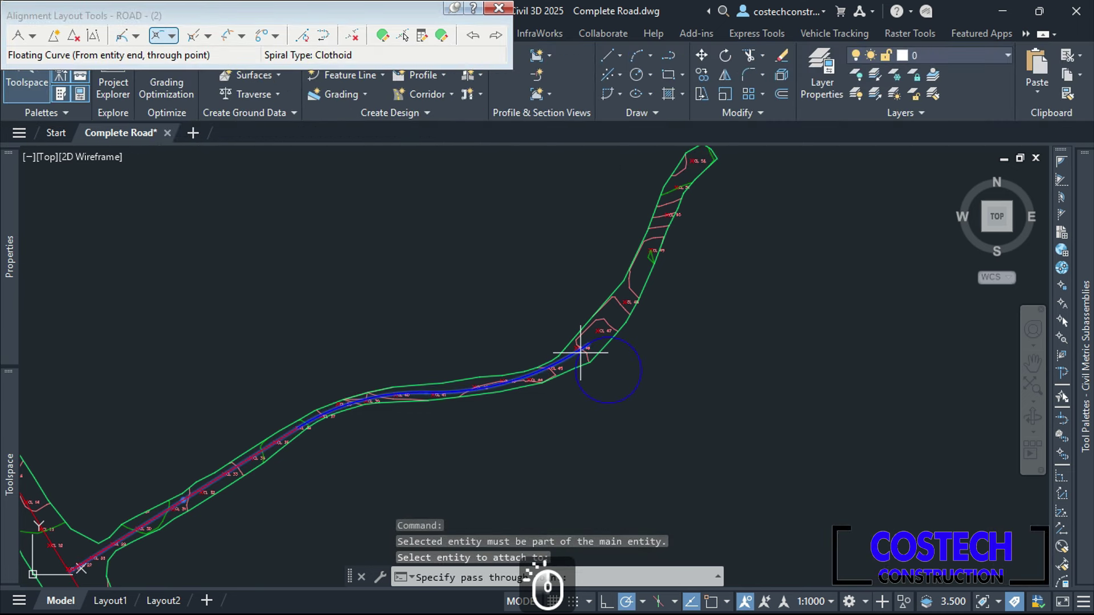
scroll(631, 293, "up", 3)
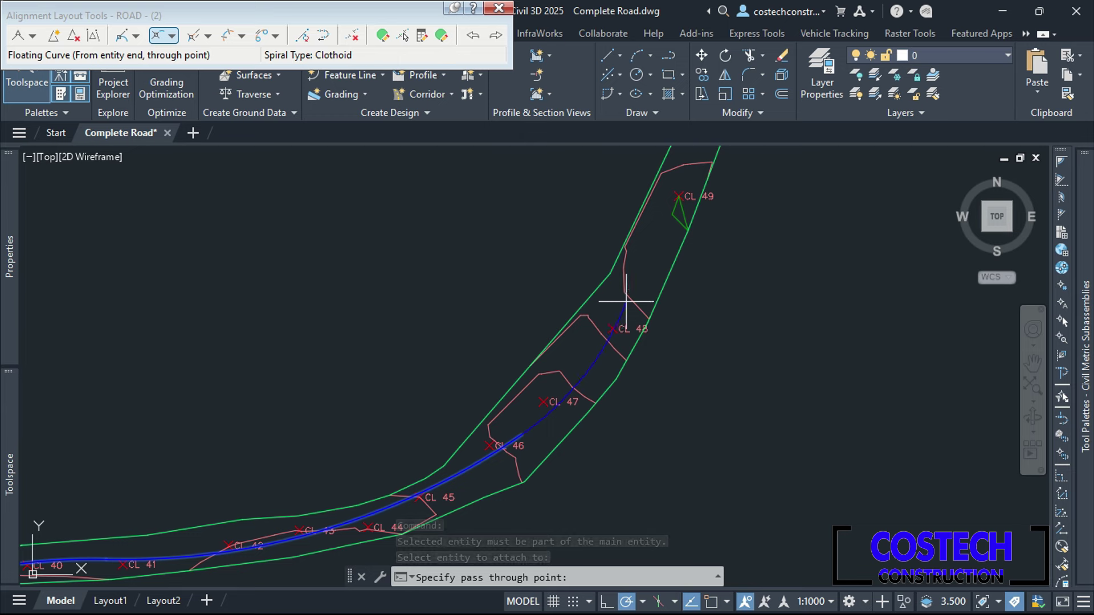
left_click(626, 301)
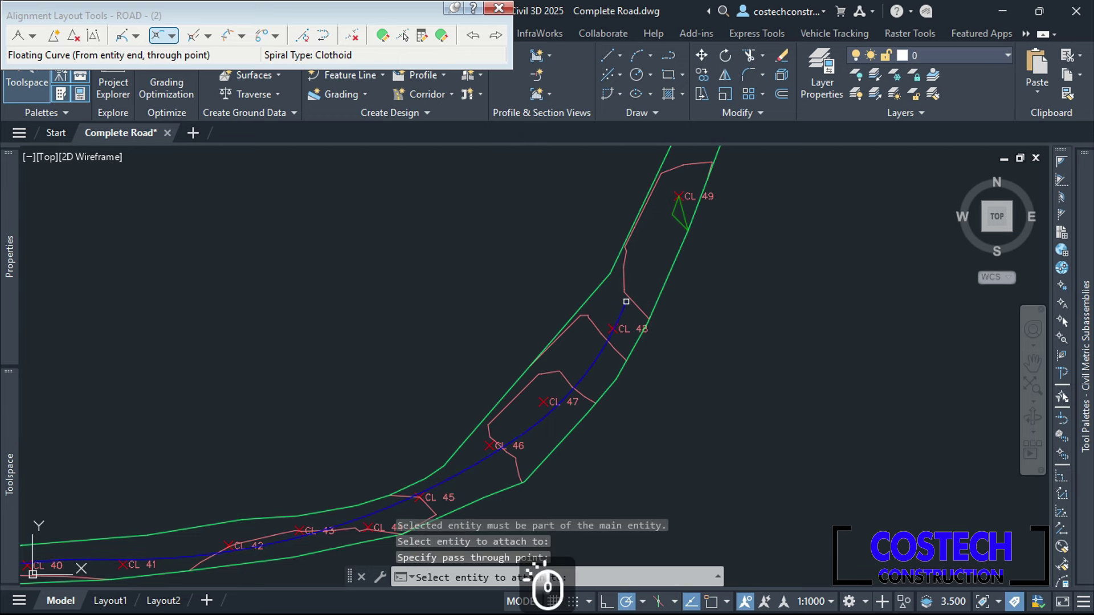
- Add a floating line from the third curve's end near CL 48 through a point at CL 51
left_click(135, 37)
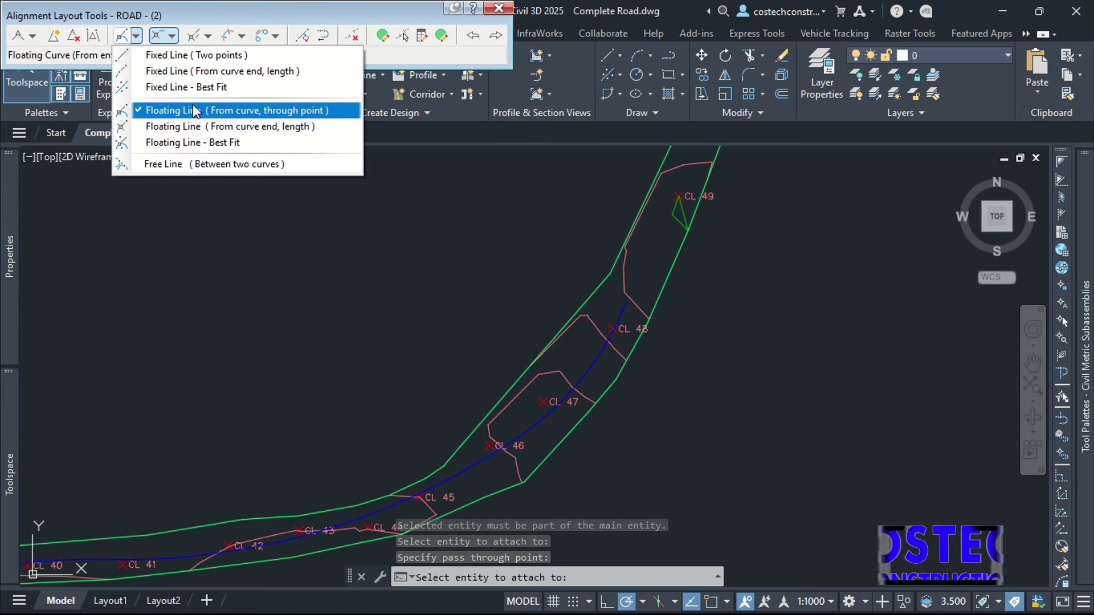
left_click(194, 110)
left_click(619, 316)
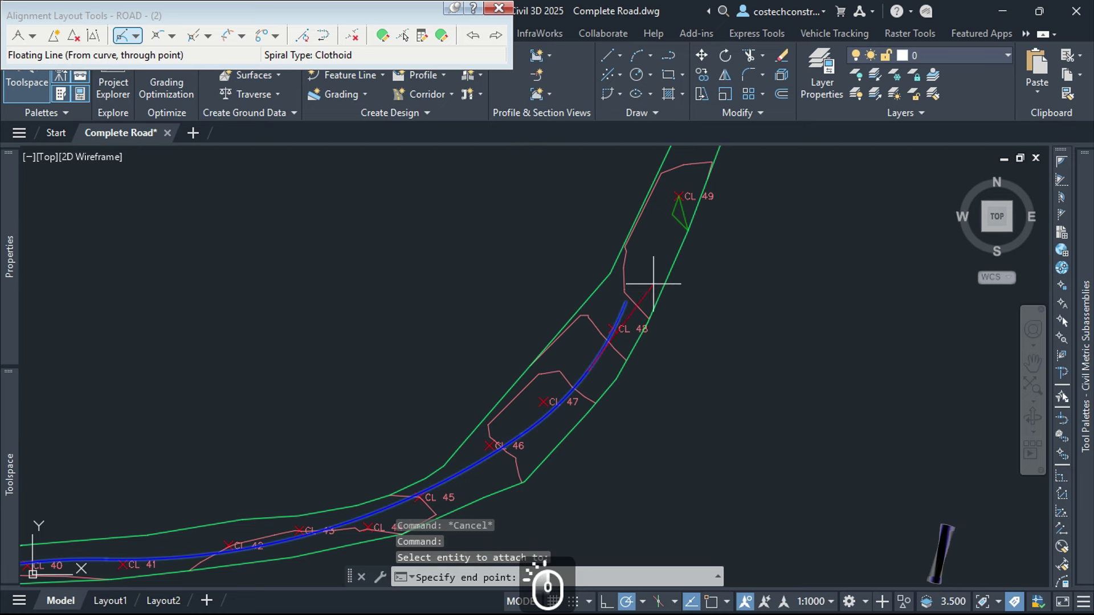
scroll(805, 204, "down", 5)
scroll(733, 305, "up", 8)
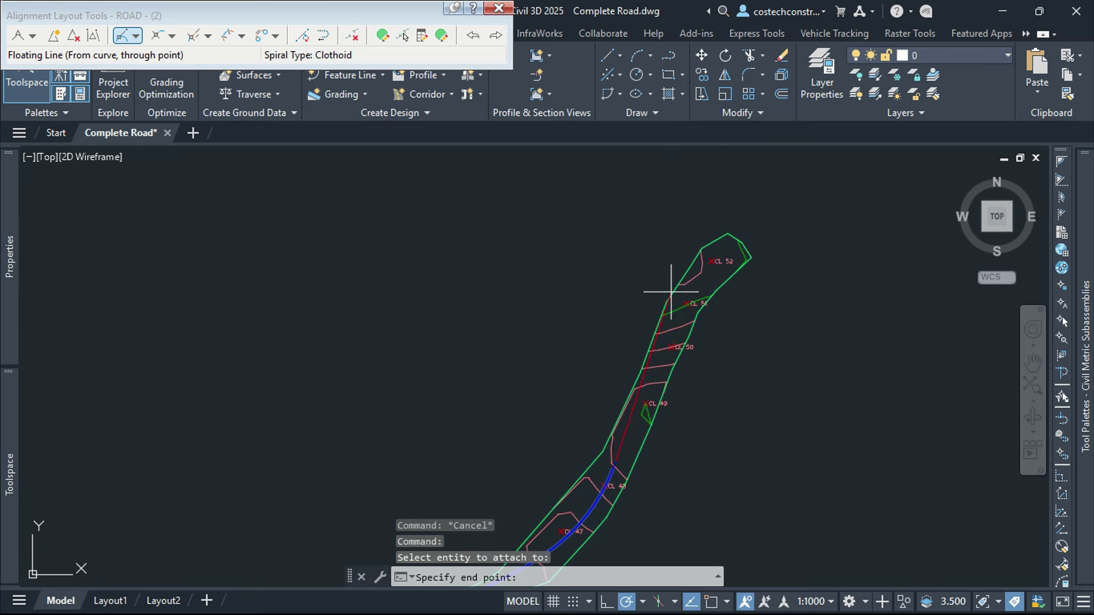
scroll(712, 263, "down", 2)
left_click(706, 267)
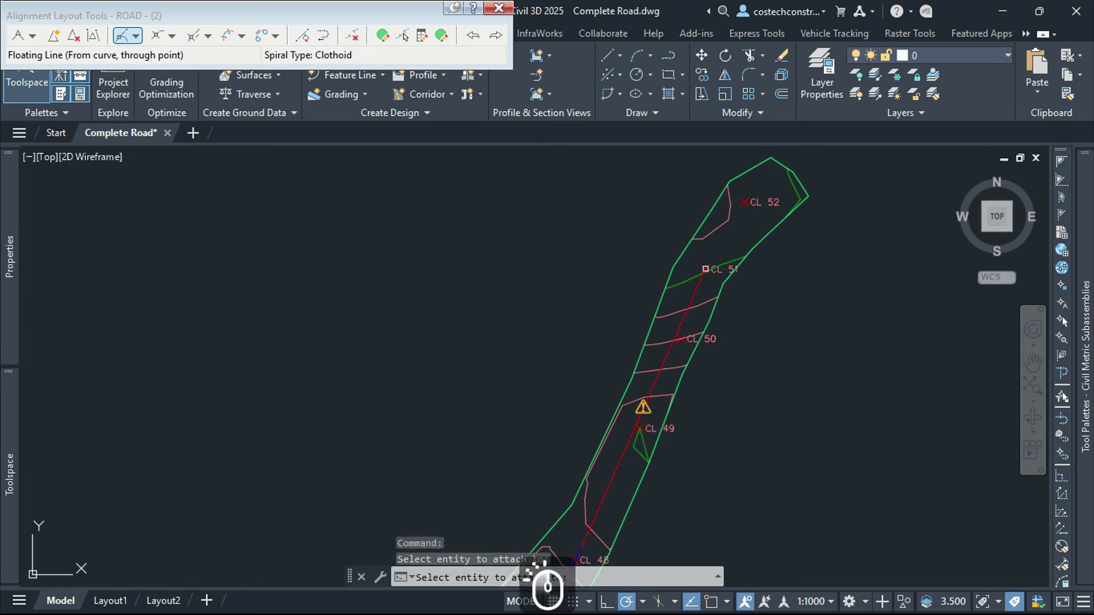
- Add a floating curve from the line's end at CL 51 through a point beyond CL 52 at the road's far end, and finish the command
left_click(172, 35)
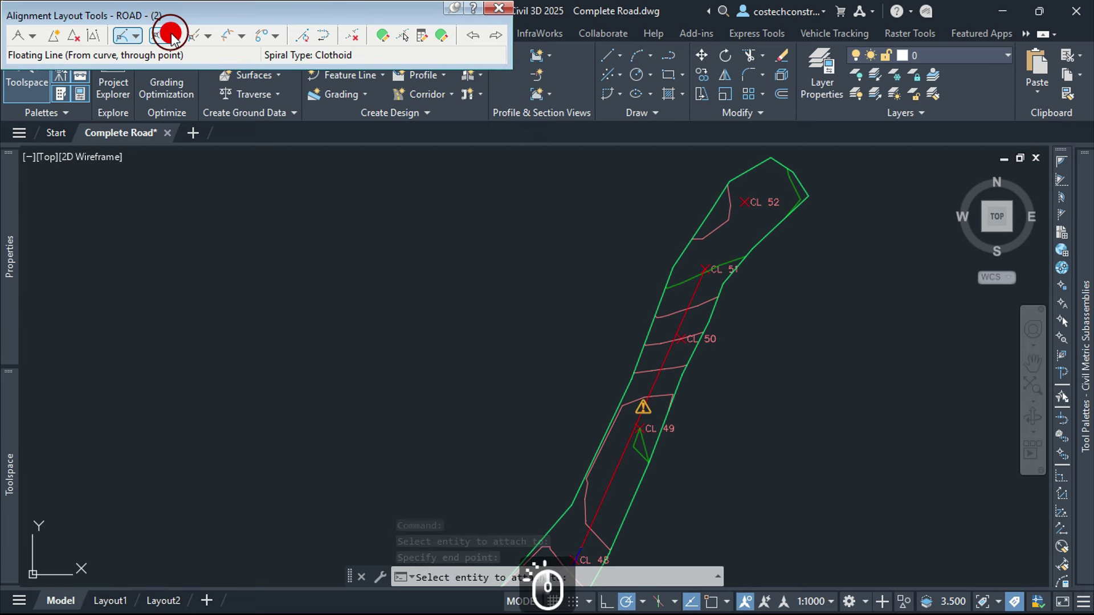
mouse_move(379, 125)
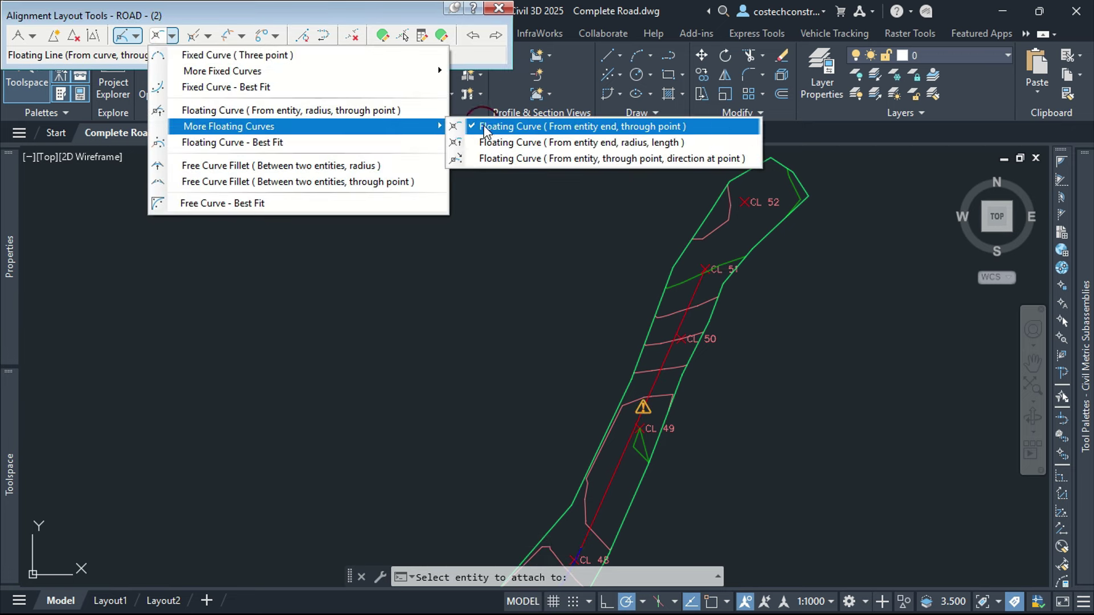
left_click(489, 119)
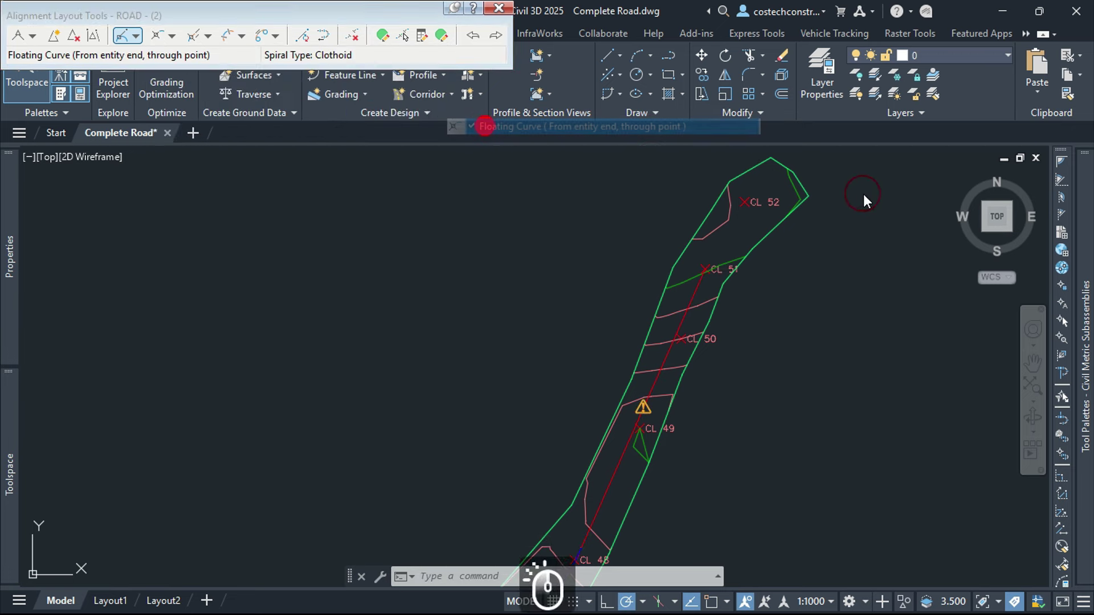
left_click(697, 289)
scroll(752, 200, "up", 5)
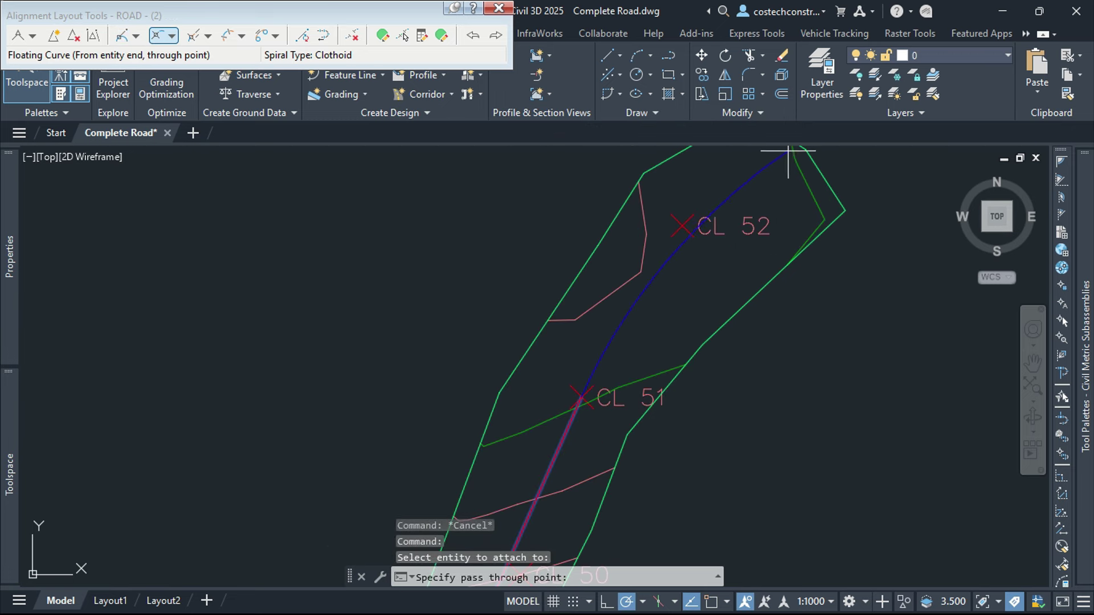
scroll(774, 177, "down", 4)
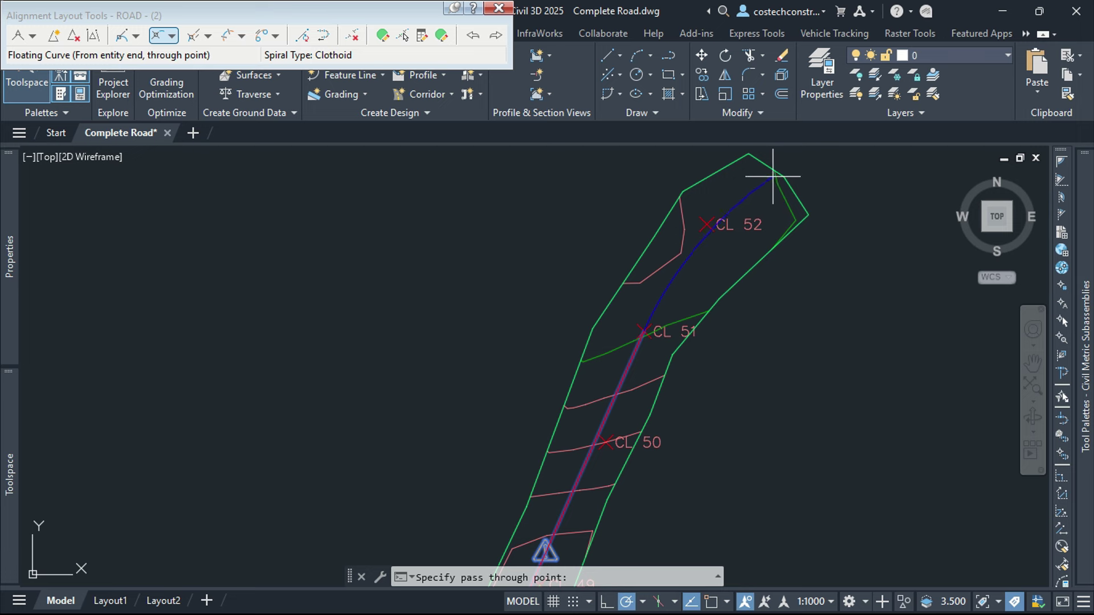
left_click(774, 177)
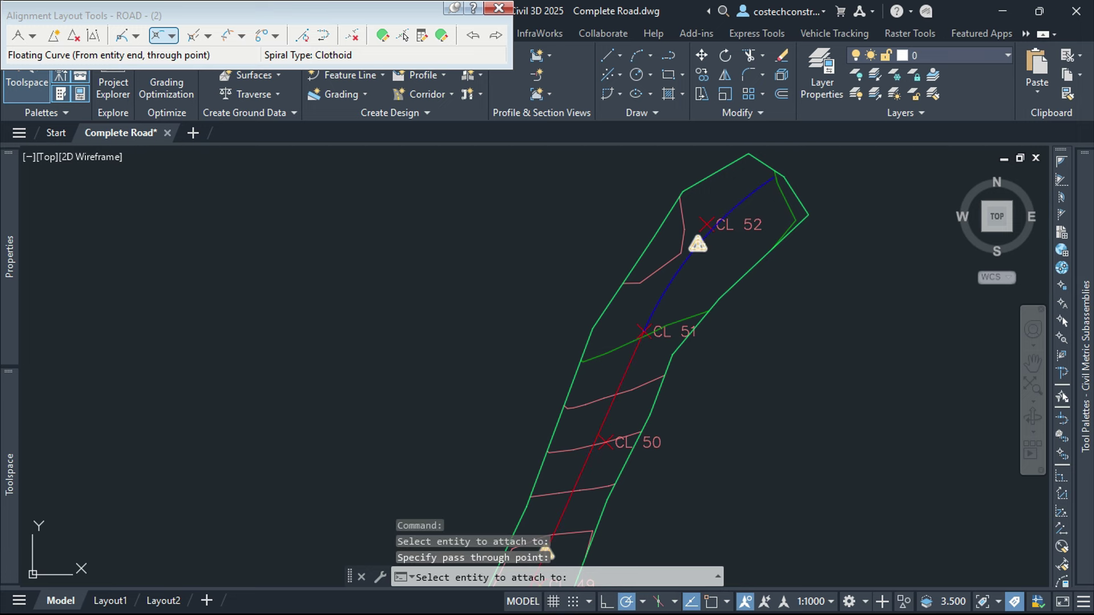
right_click(586, 222)
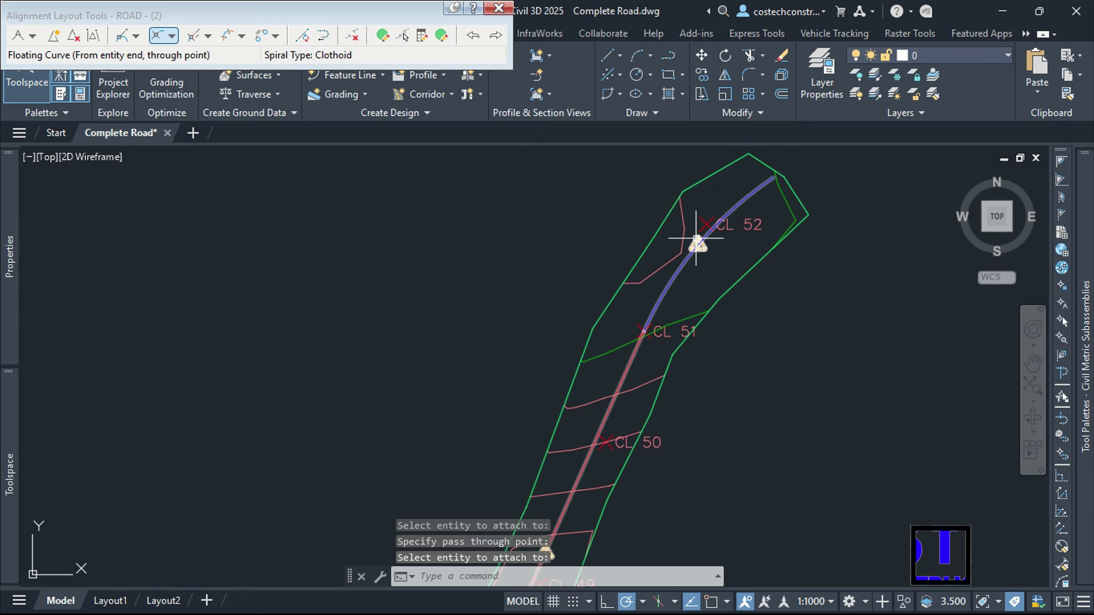
- Show the layout parameters of the final curve beside CL 52 and set its parameter constraint lock to False
mouse_move(696, 239)
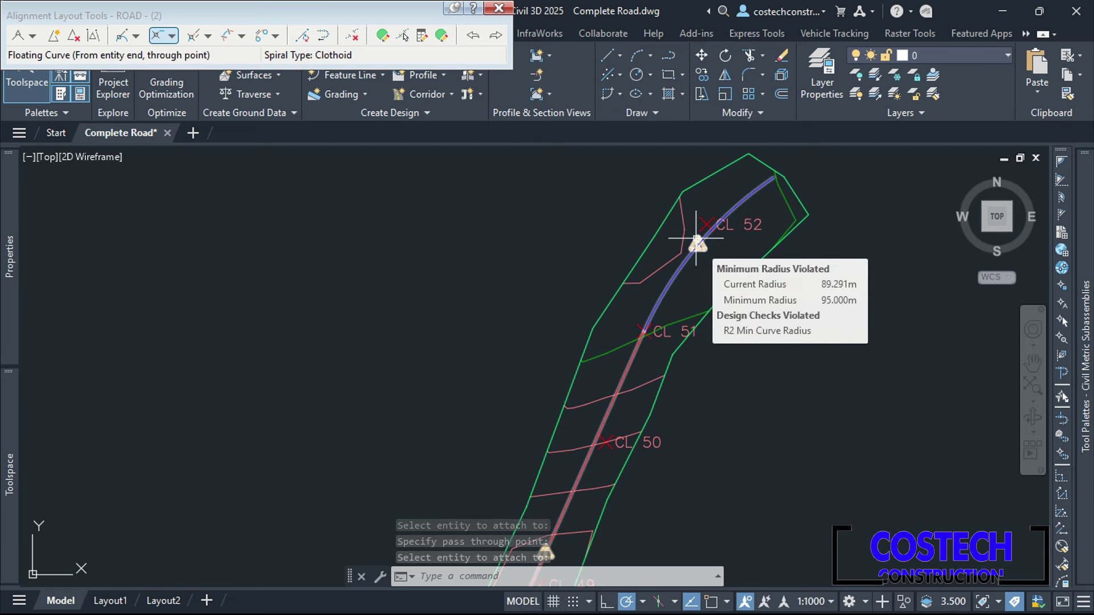
left_click(408, 37)
left_click(403, 38)
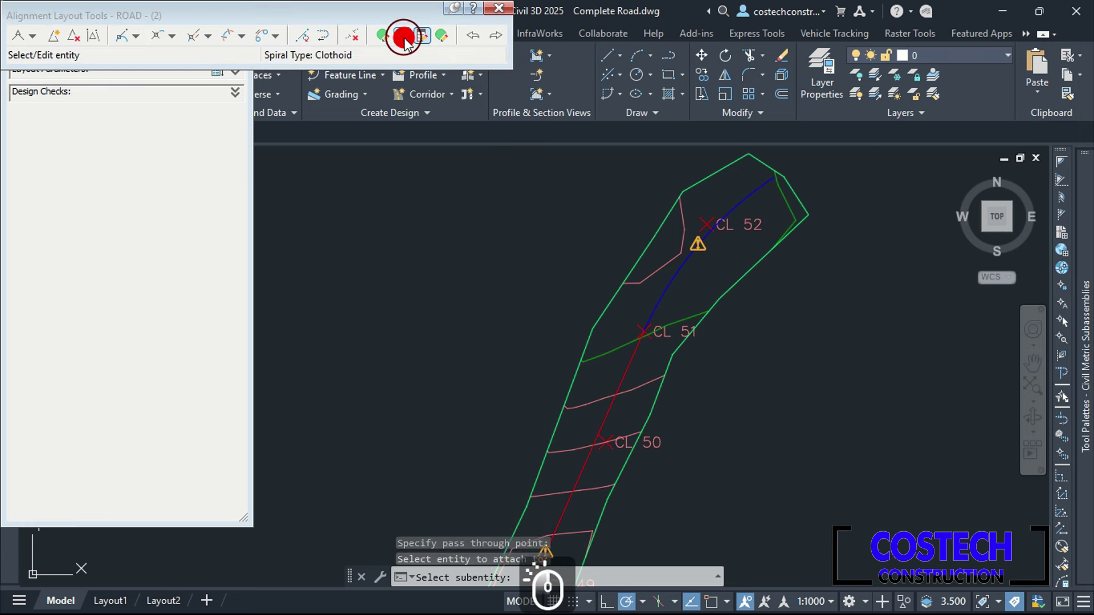
left_click(685, 262)
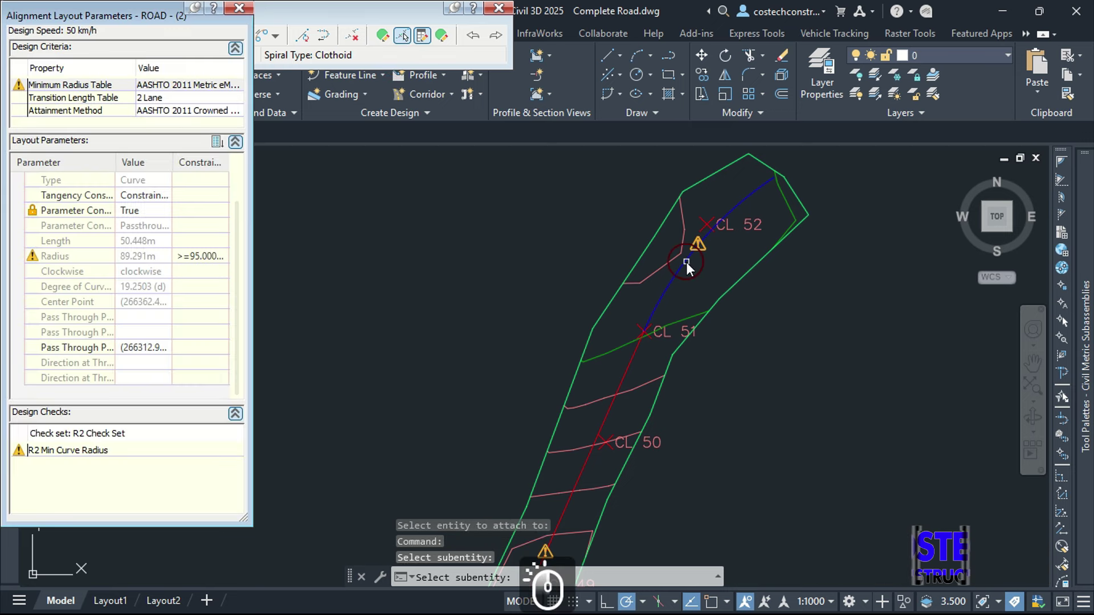
left_click(150, 211)
left_click(149, 211)
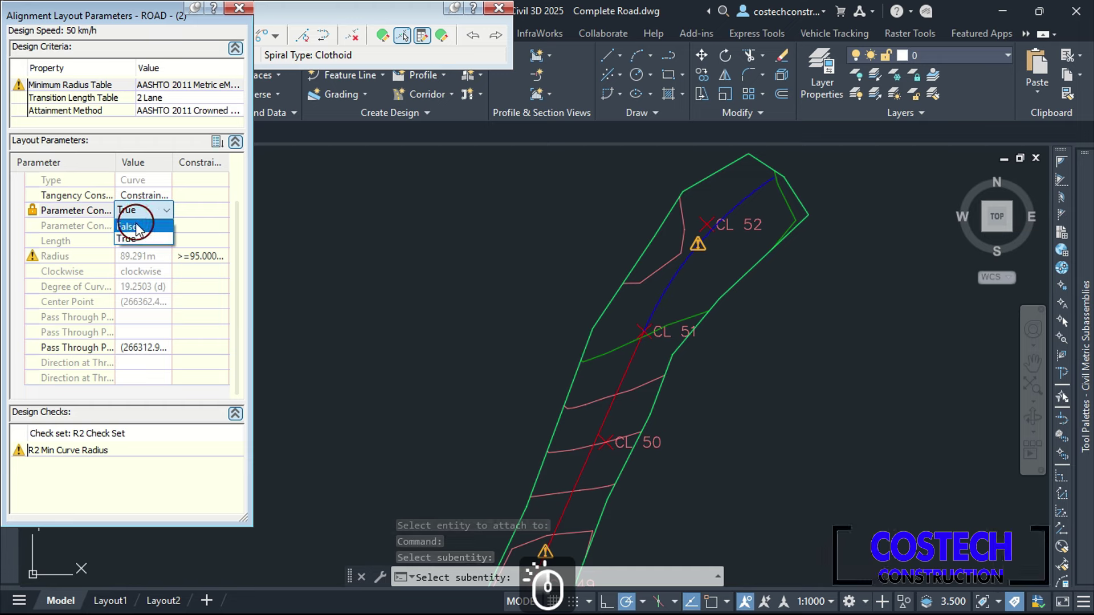
left_click(140, 236)
- Set the final curve's radius to 96 m and its parameter constraint lock back to True
left_click(160, 301)
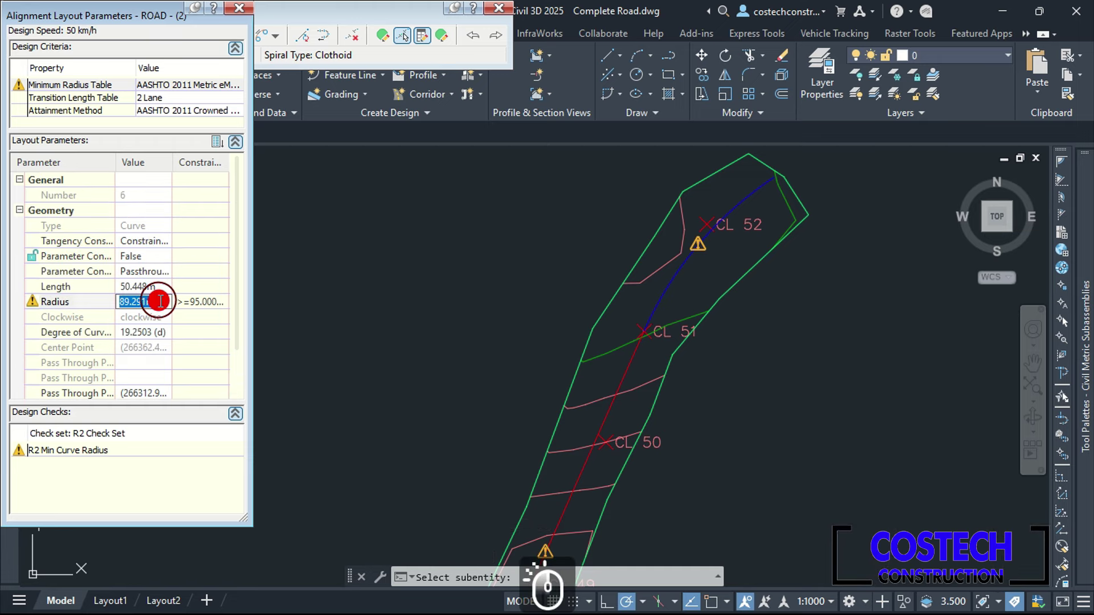
type("96")
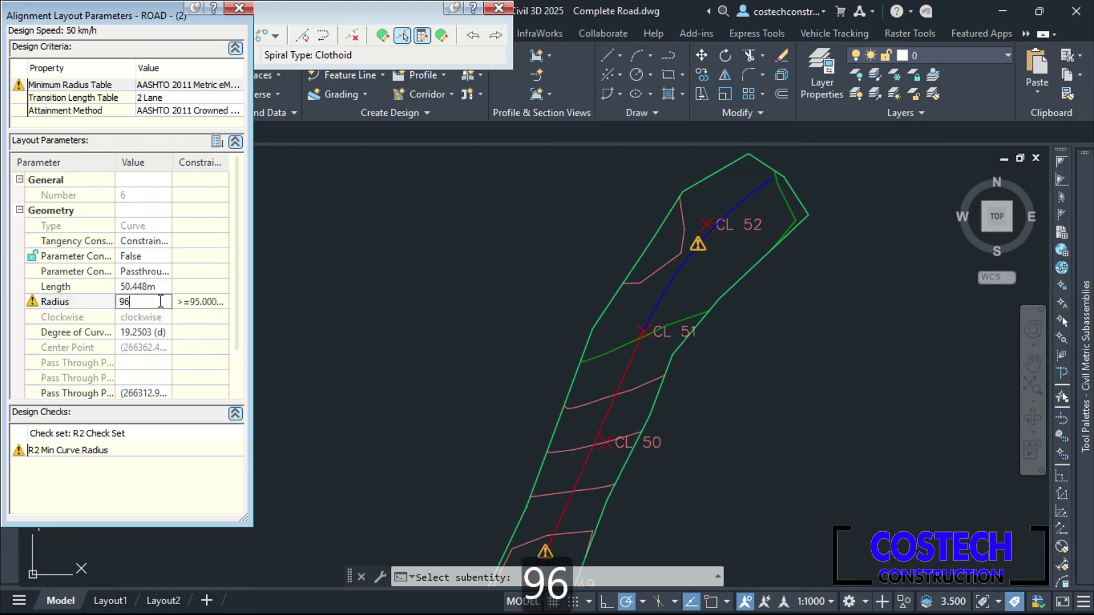
key("Return")
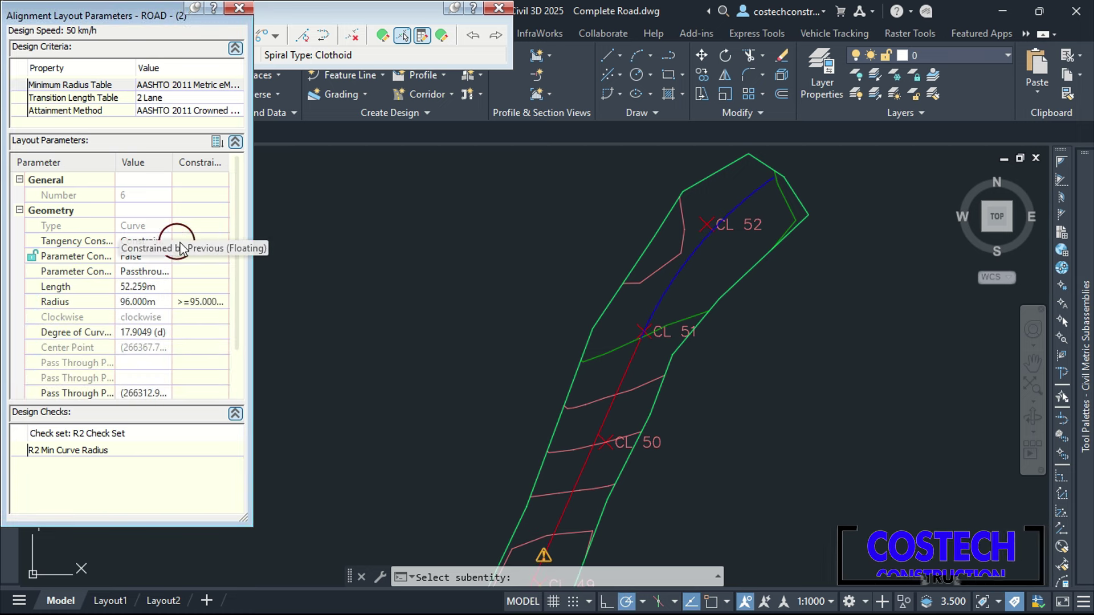
left_click(155, 256)
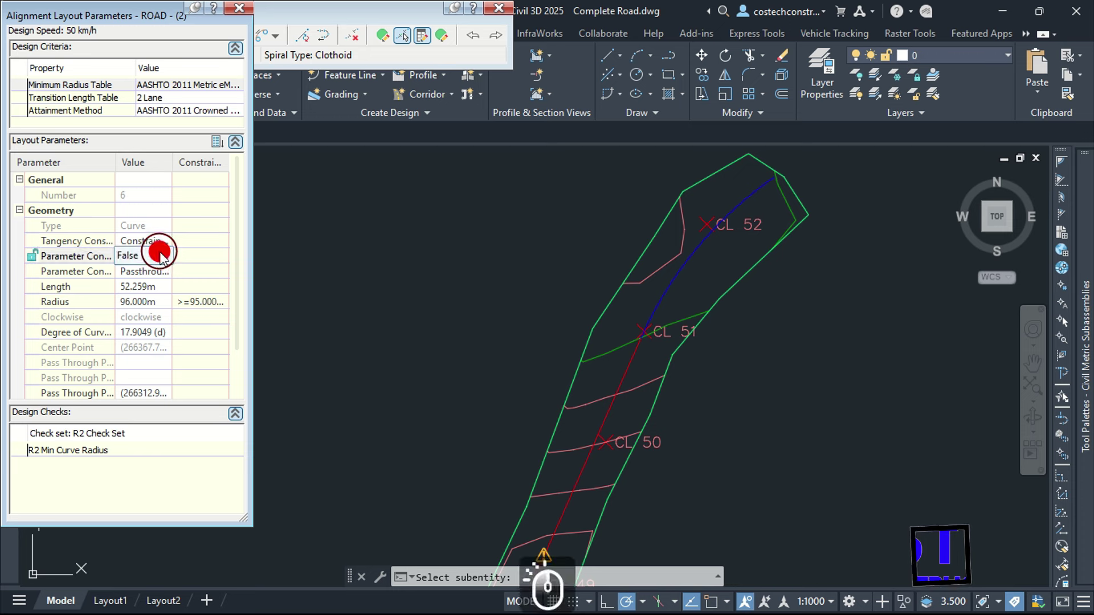
left_click(134, 284)
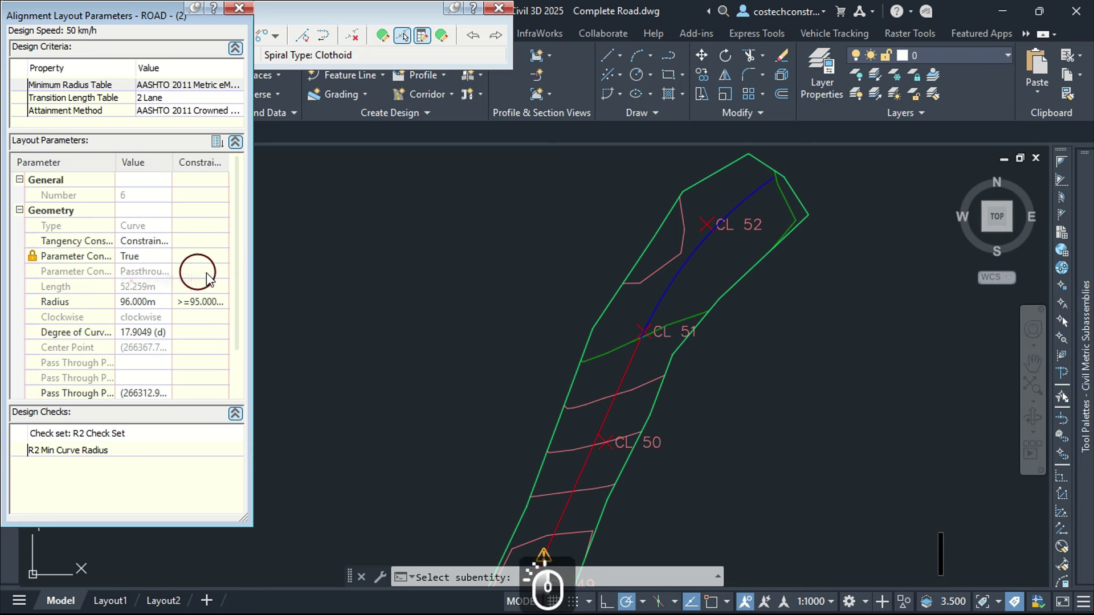
- Check which design check the floating line between CL 48 and CL 51 violates, and close its layout parameters
scroll(699, 306, "down", 3)
scroll(698, 306, "up", 3)
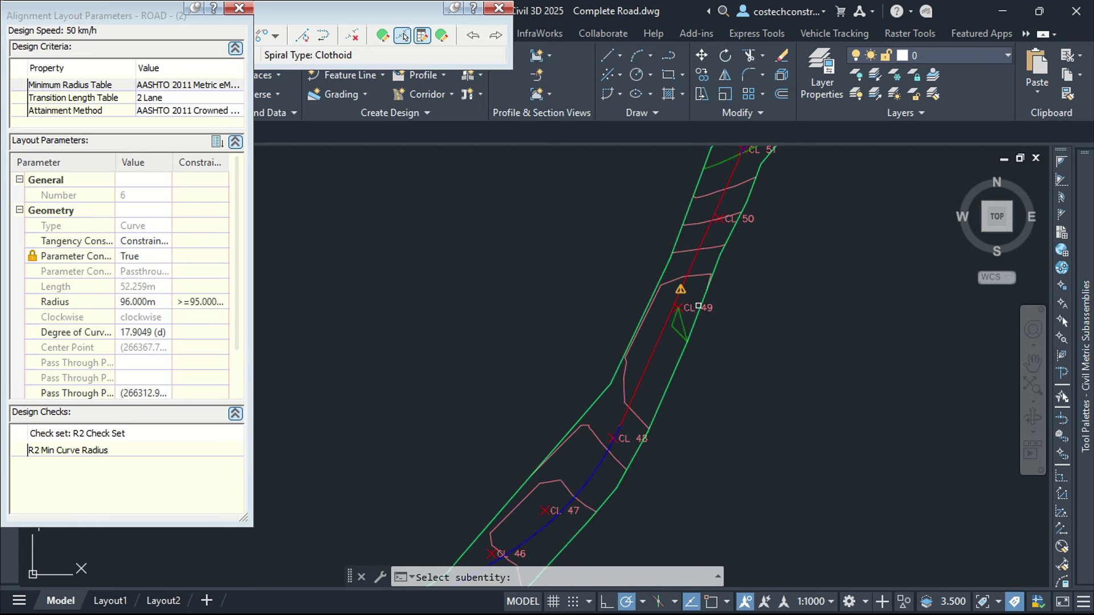
left_click(663, 319)
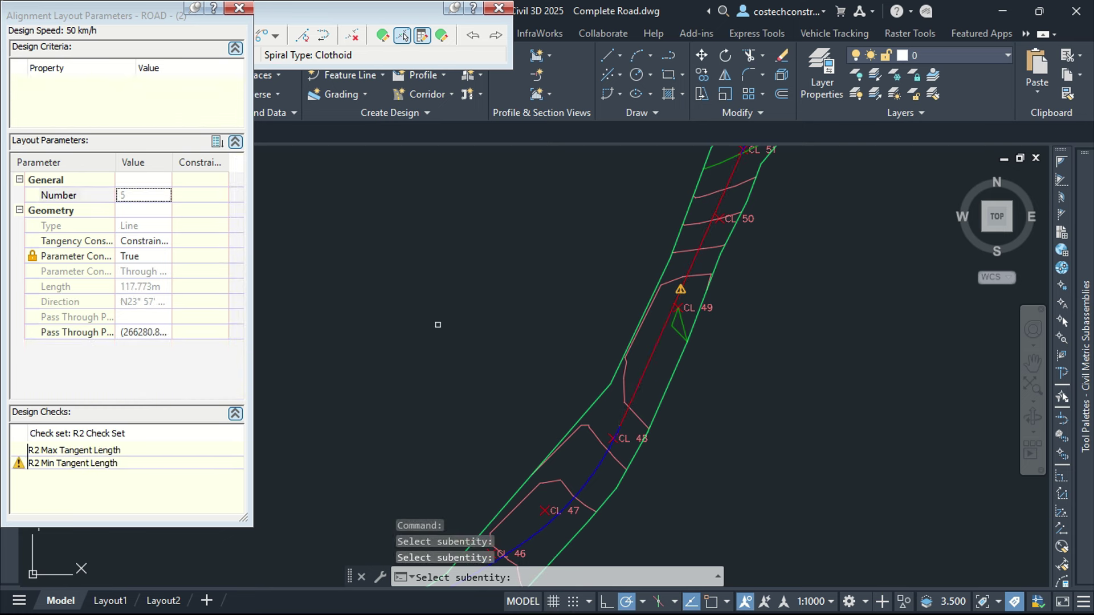
left_click(62, 459)
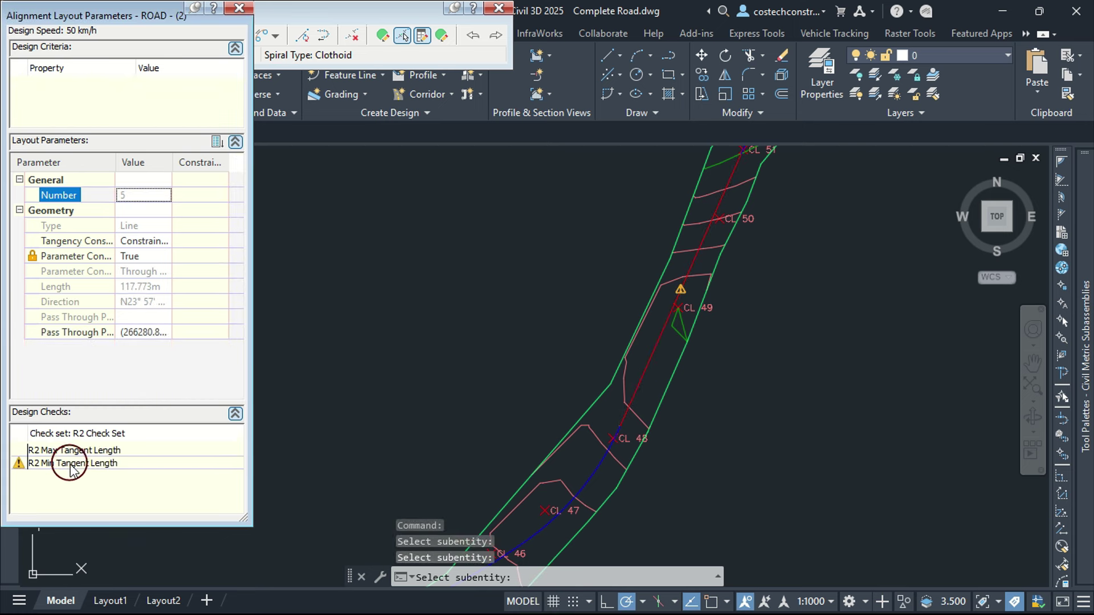
left_click(244, 19)
left_click(246, 9)
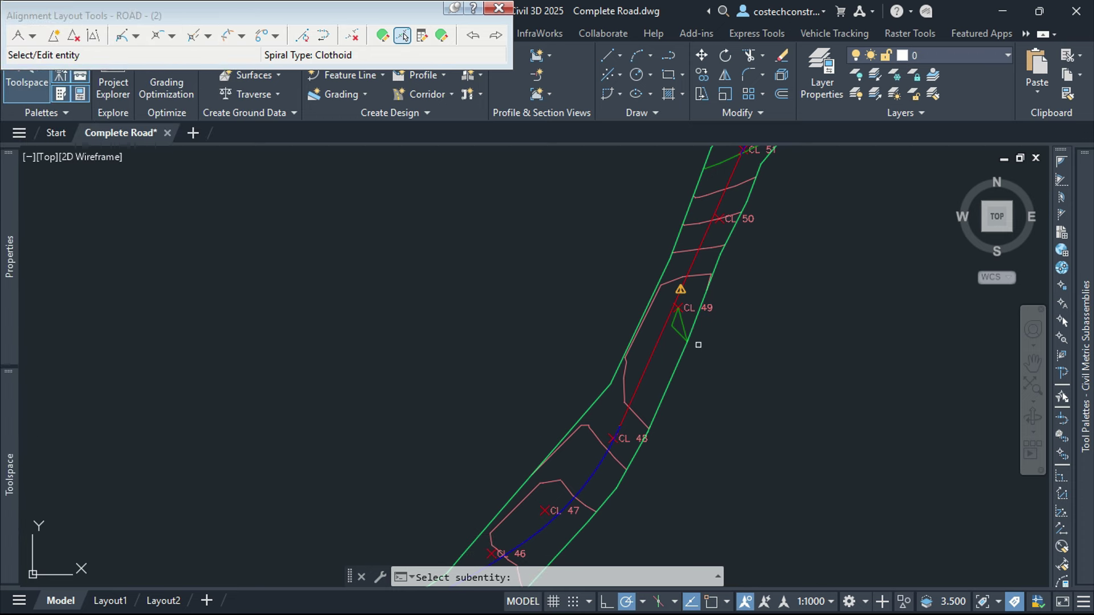
- Inspect the side road's alignment from the main road junction to its far end at CL 52 for design warnings, and end the entity selection
scroll(753, 316, "down", 3)
middle_click_drag(509, 462, 650, 326)
scroll(650, 327, "down", 2)
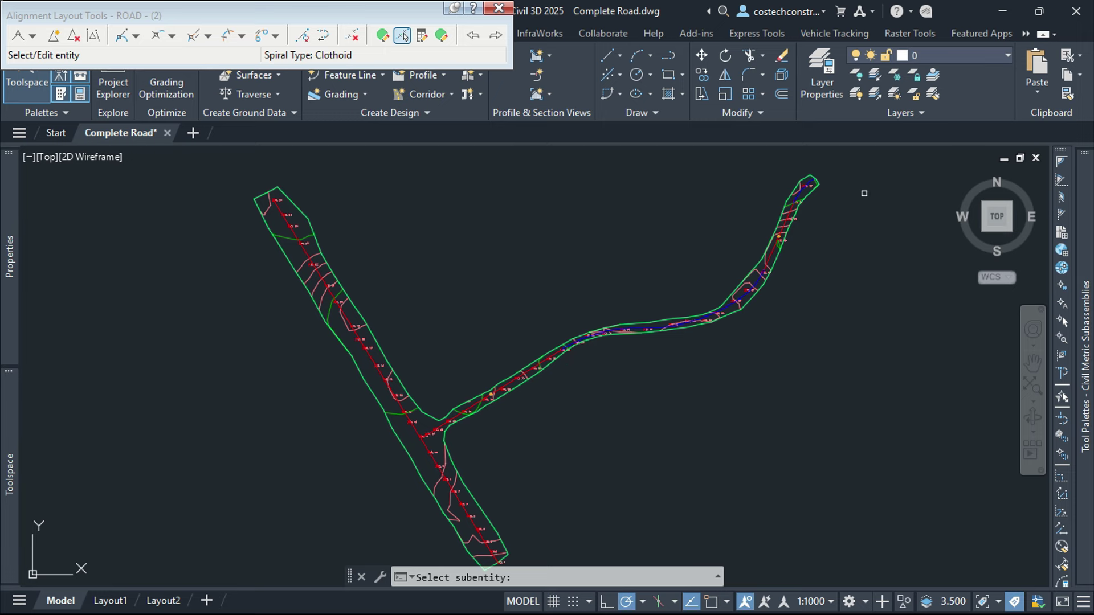
scroll(520, 392, "up", 3)
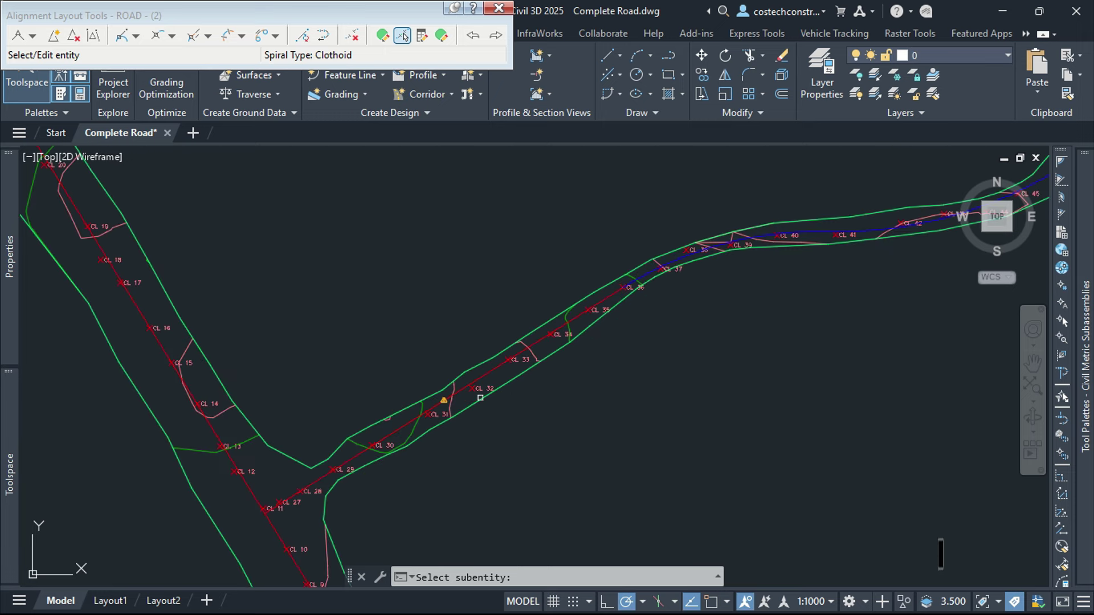
scroll(480, 397, "down", 2)
mouse_move(871, 229)
middle_mouse_down()
mouse_move(819, 296)
mouse_move(691, 400)
middle_mouse_up()
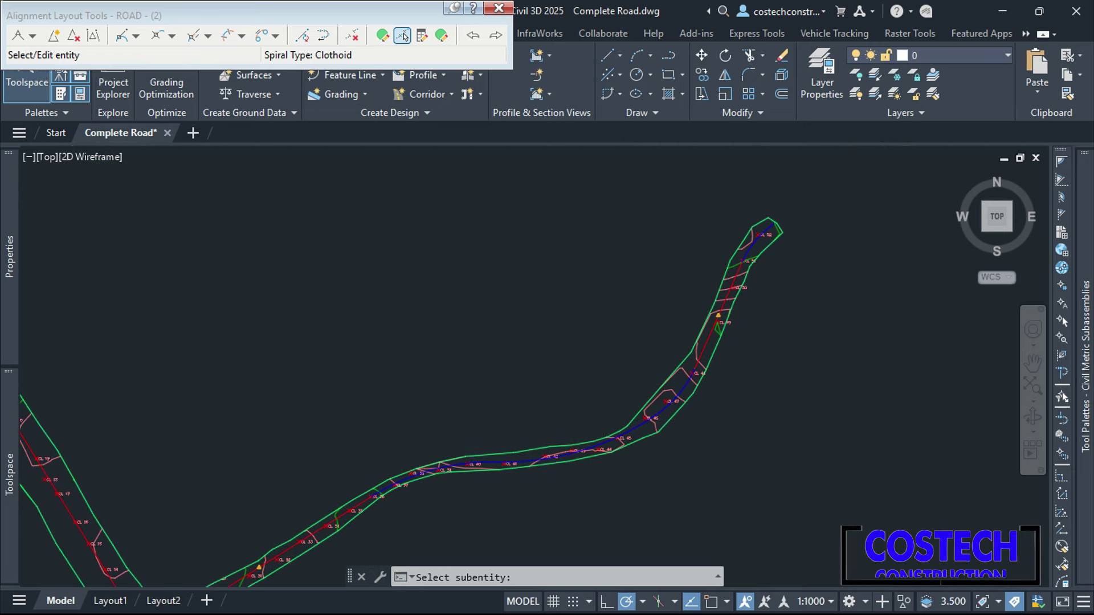
scroll(406, 412, "up", 3)
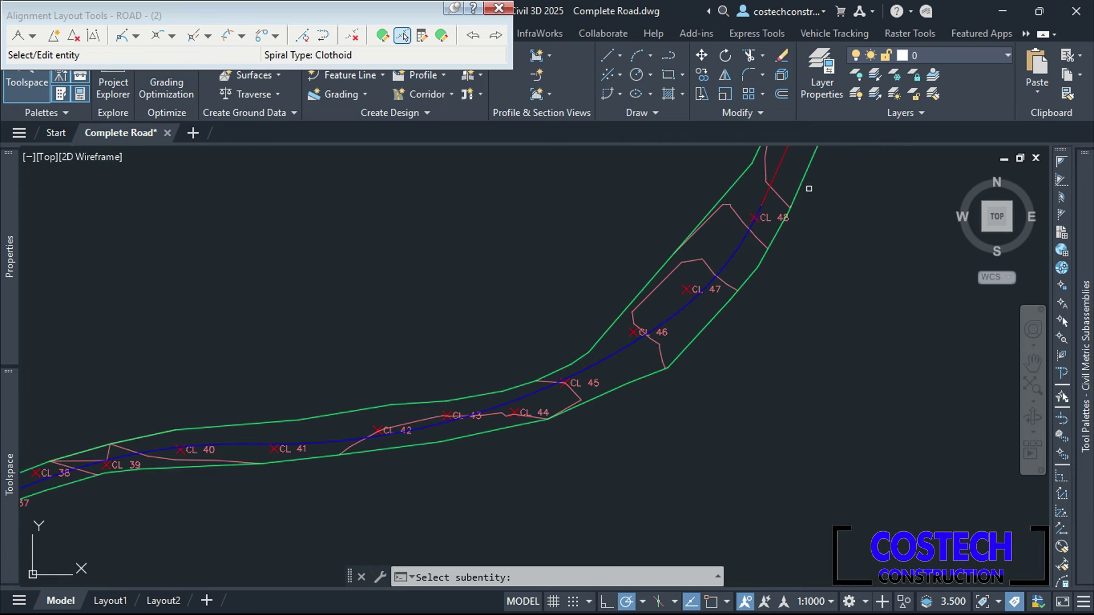
scroll(721, 263, "down", 2)
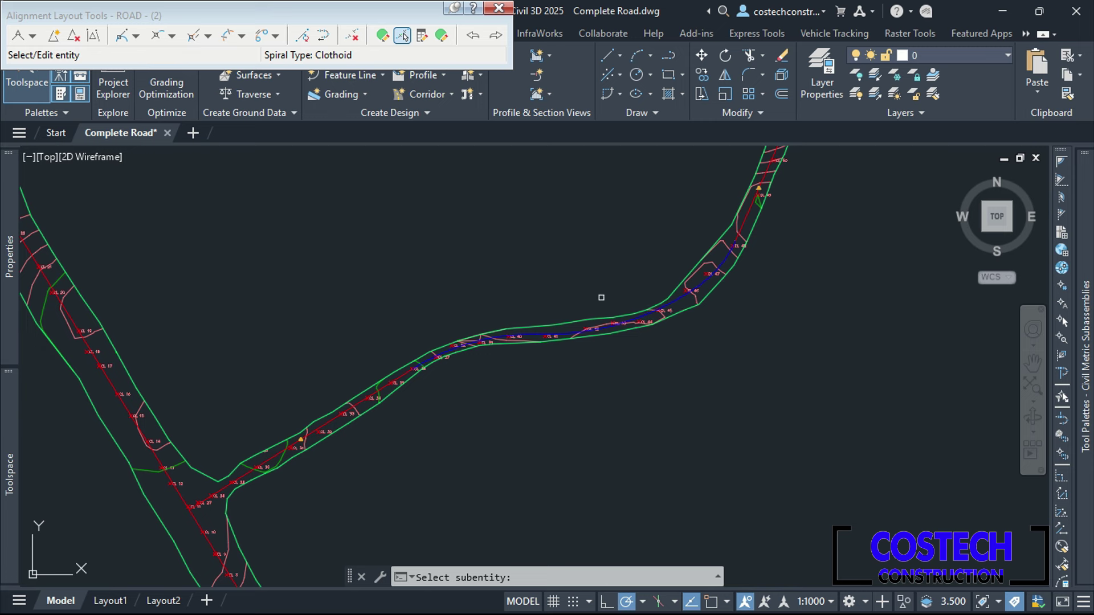
right_click(455, 229)
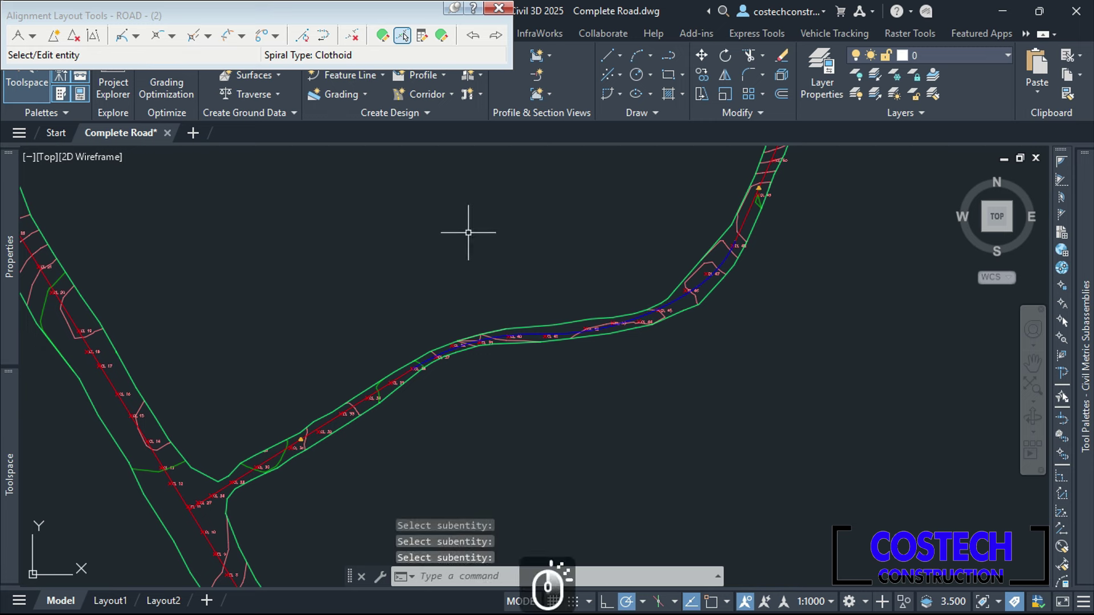
- Close the alignment layout tools and review the road design steps list beside the drawing for the stage following horizontal alignment
left_click(499, 10)
scroll(525, 312, "down", 4)
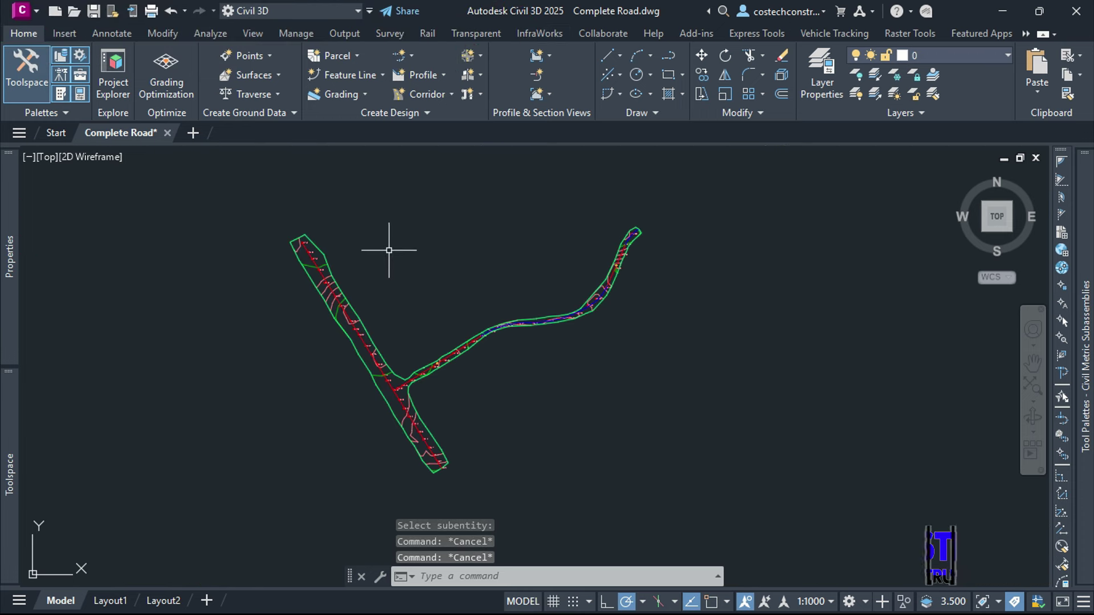
scroll(513, 342, "down", 8)
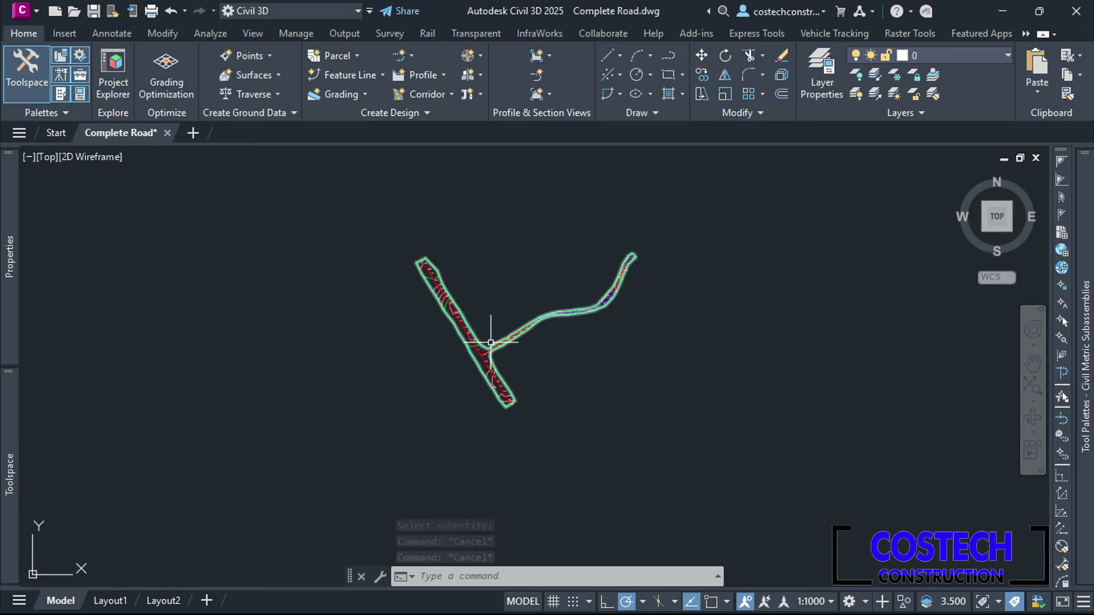
scroll(262, 345, "up", 10)
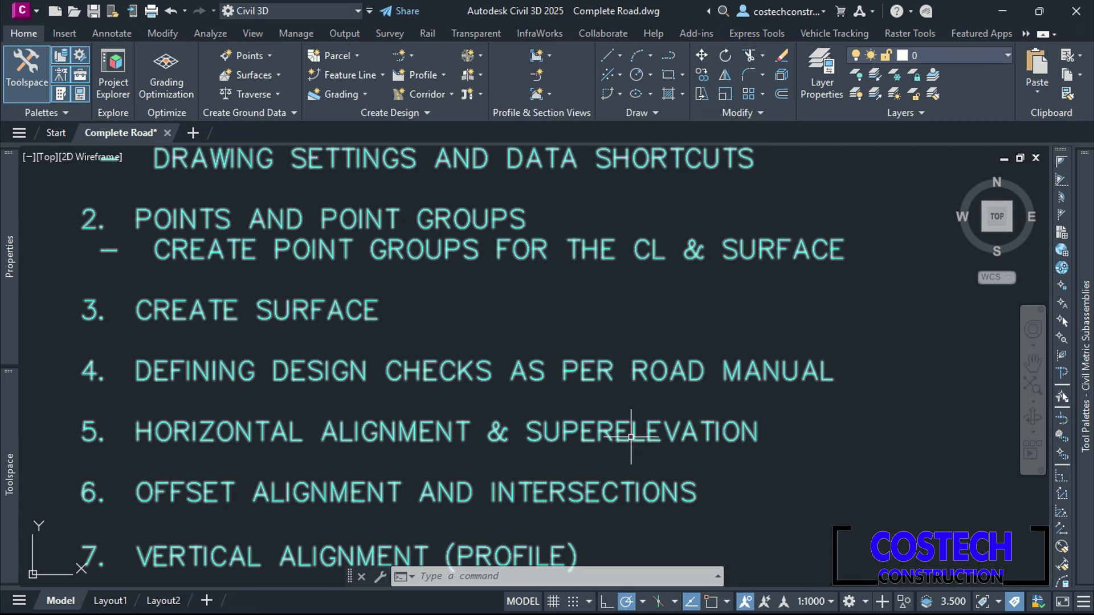
scroll(656, 436, "down", 4)
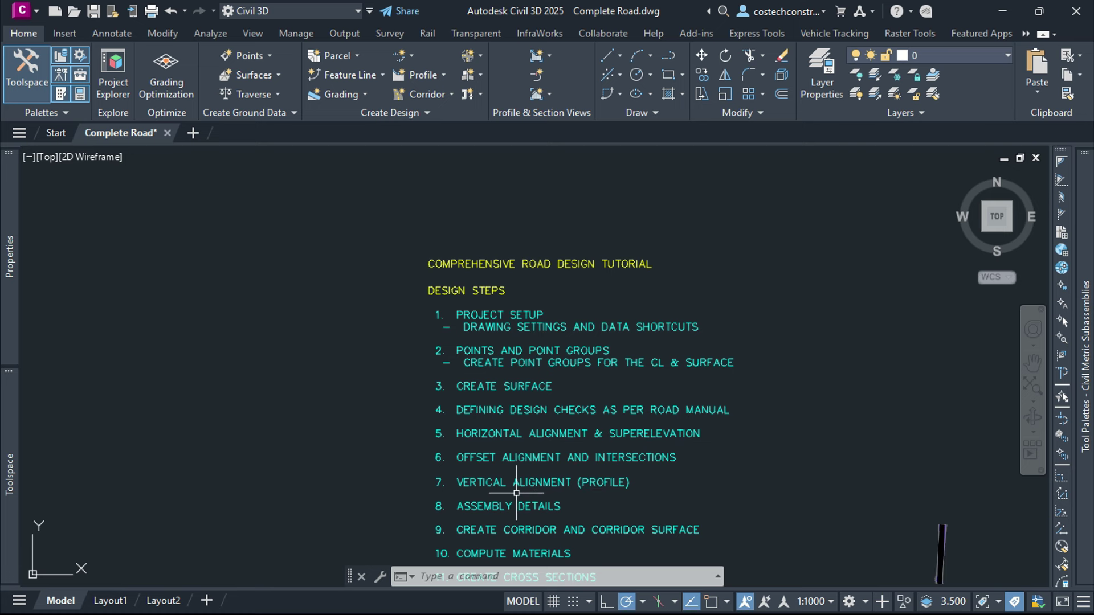
scroll(443, 490, "down", 4)
scroll(610, 459, "up", 4)
scroll(502, 456, "up", 3)
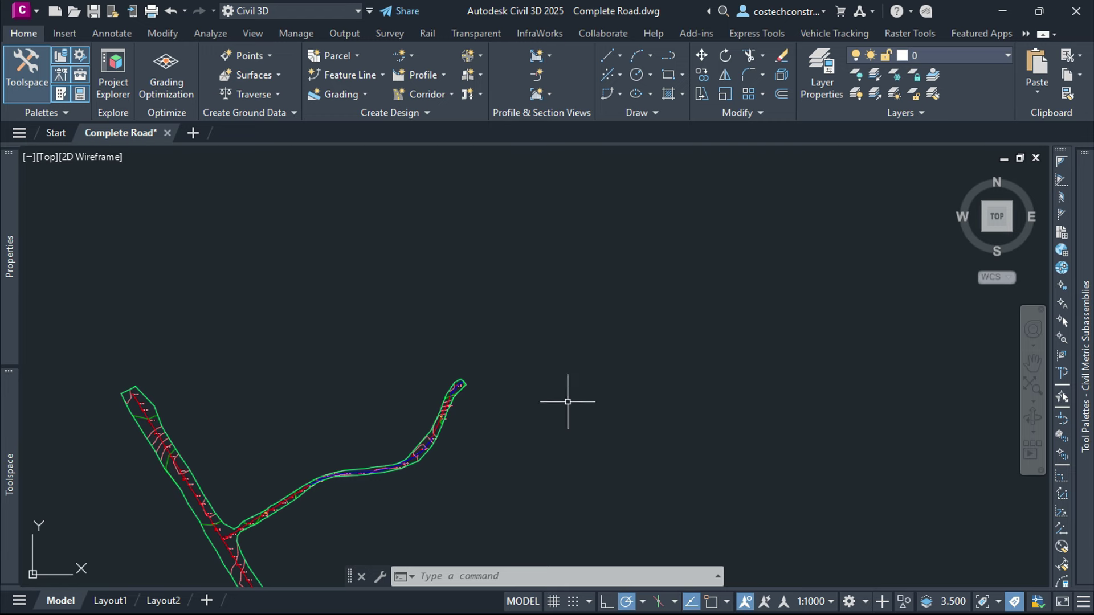
- Sample a surface profile from EG Surface along alignment ROAD - (1) and start drawing it in a profile view
left_click(442, 75)
left_click(446, 97)
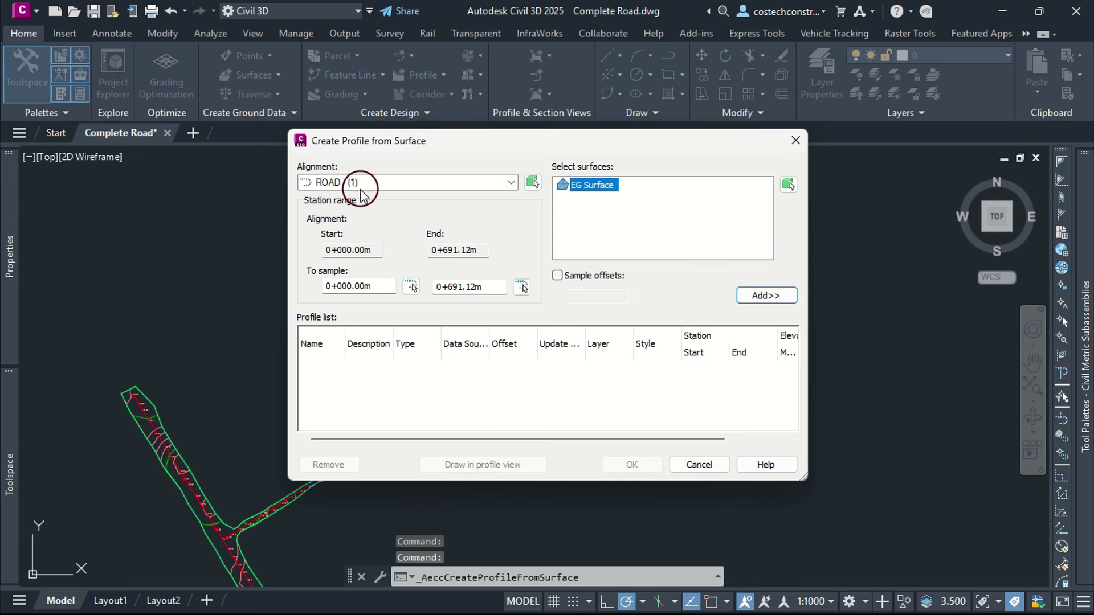
left_click(773, 293)
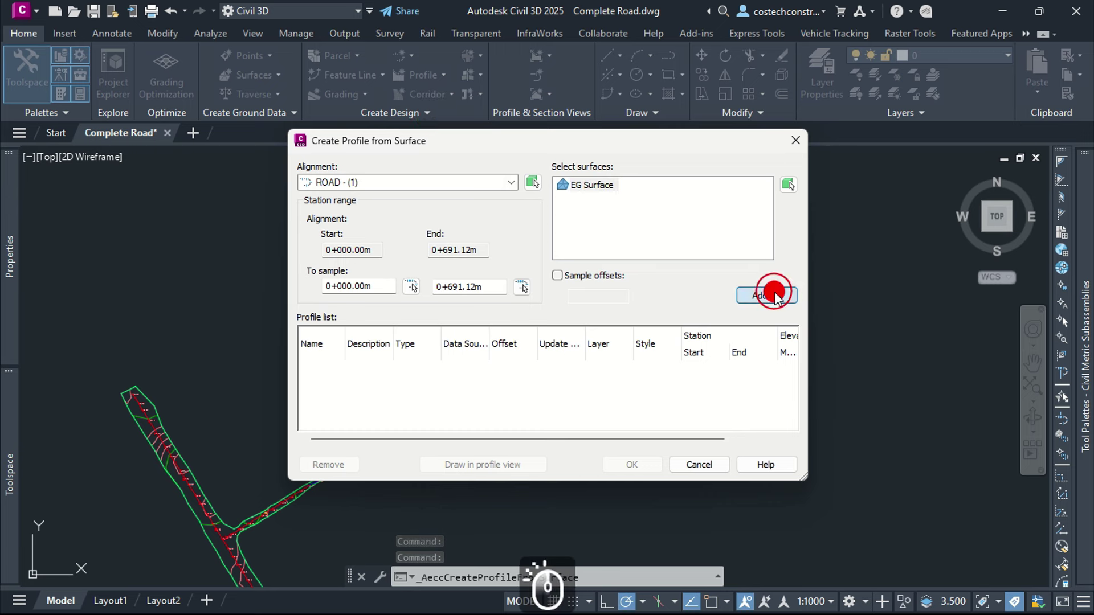
left_click(511, 463)
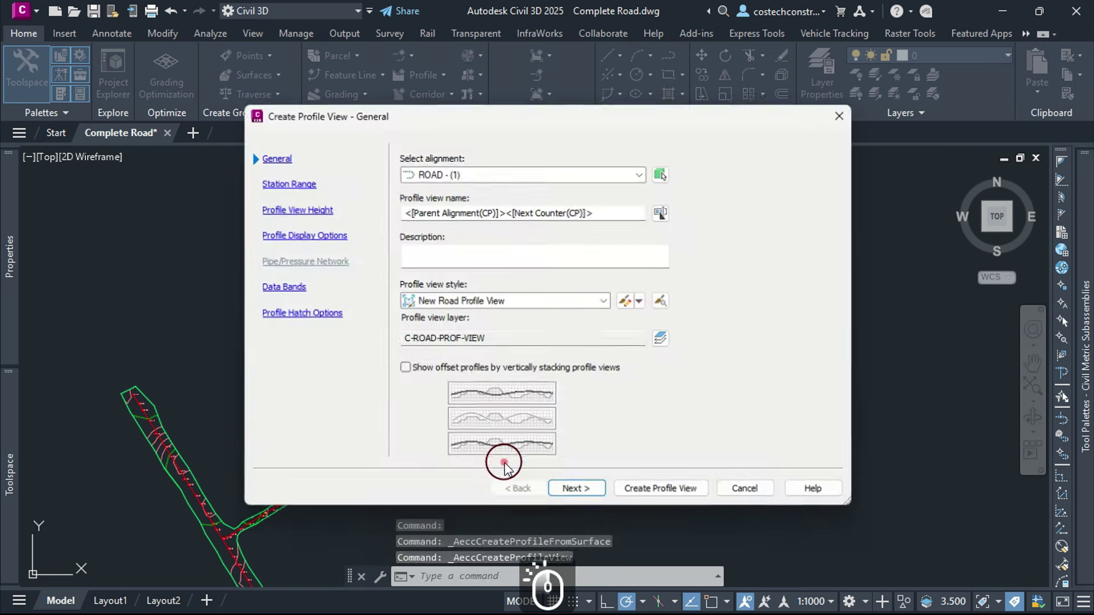
- Create the ROAD - (1) profile view with the New Road Profile View style and band set, placing it in empty space beside the roads
left_click(605, 301)
left_click(605, 301)
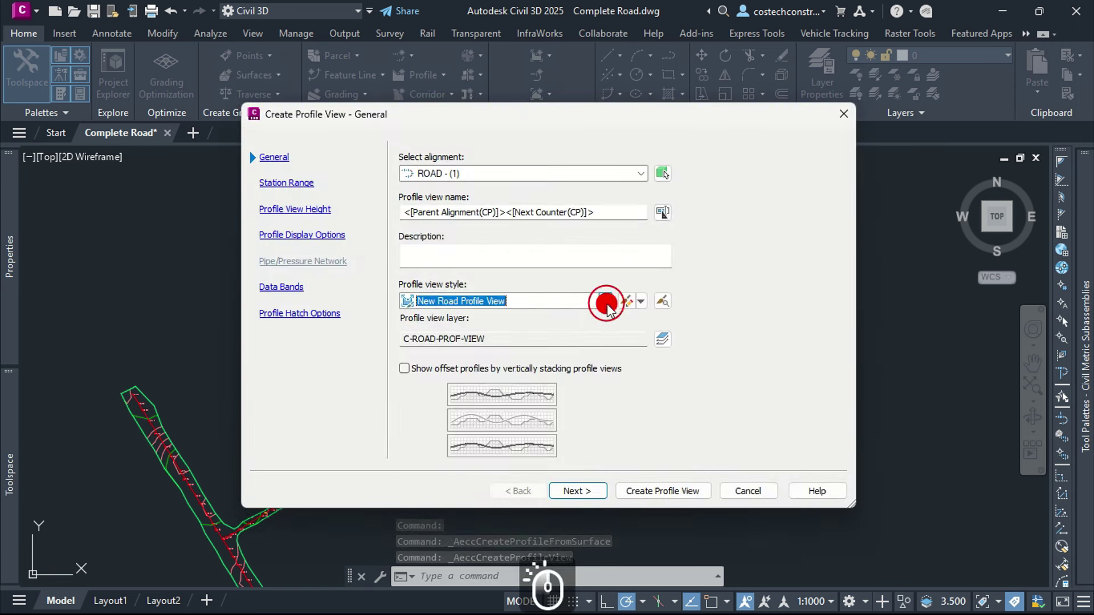
left_click(571, 492)
left_click(571, 492)
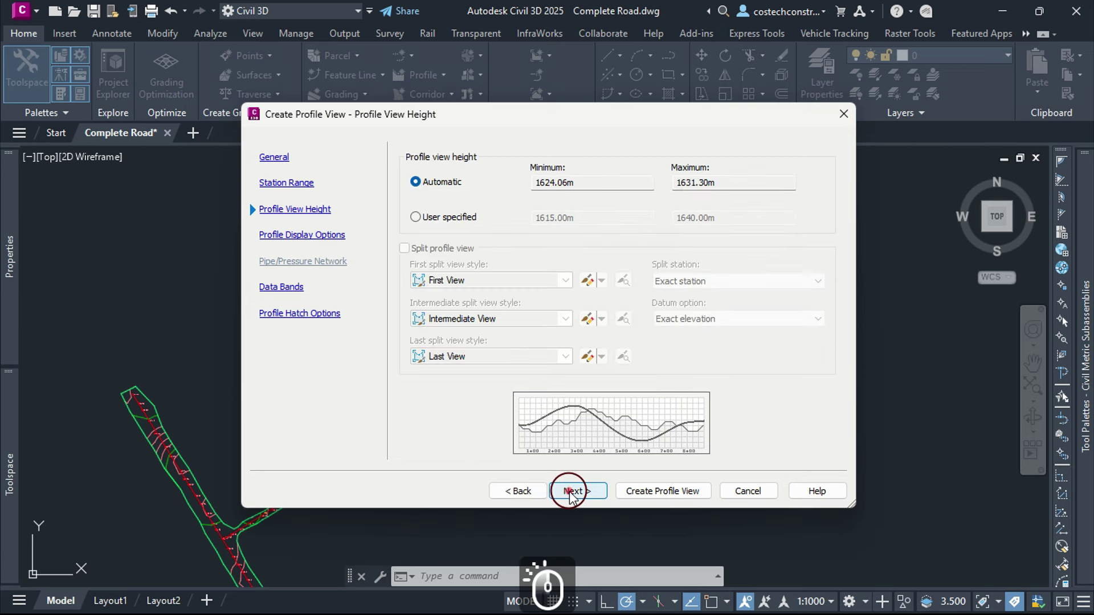
left_click(571, 492)
left_click(571, 492)
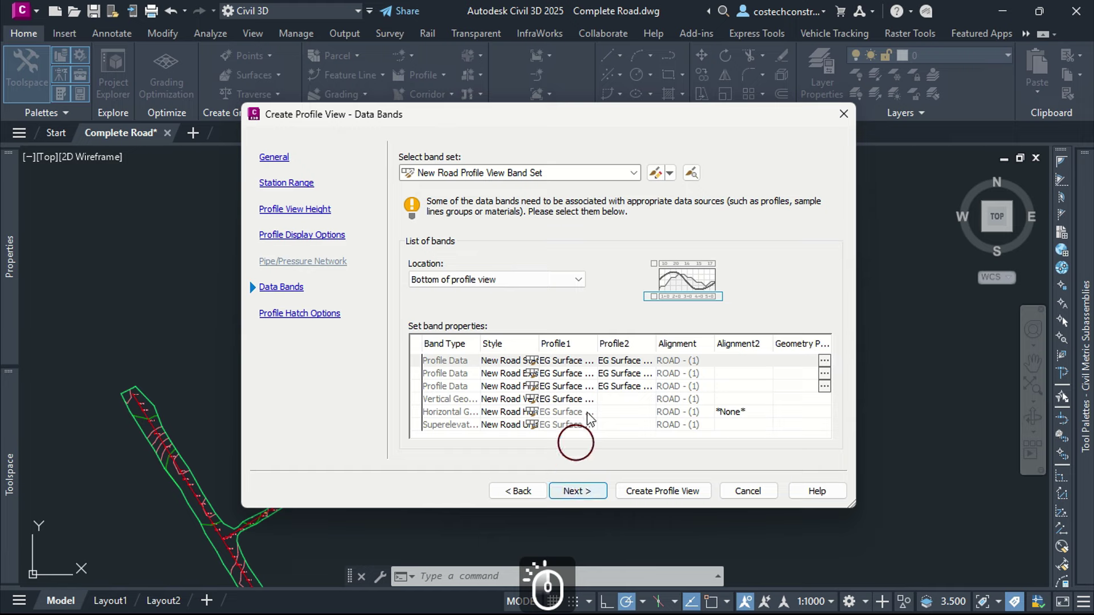
left_click(634, 173)
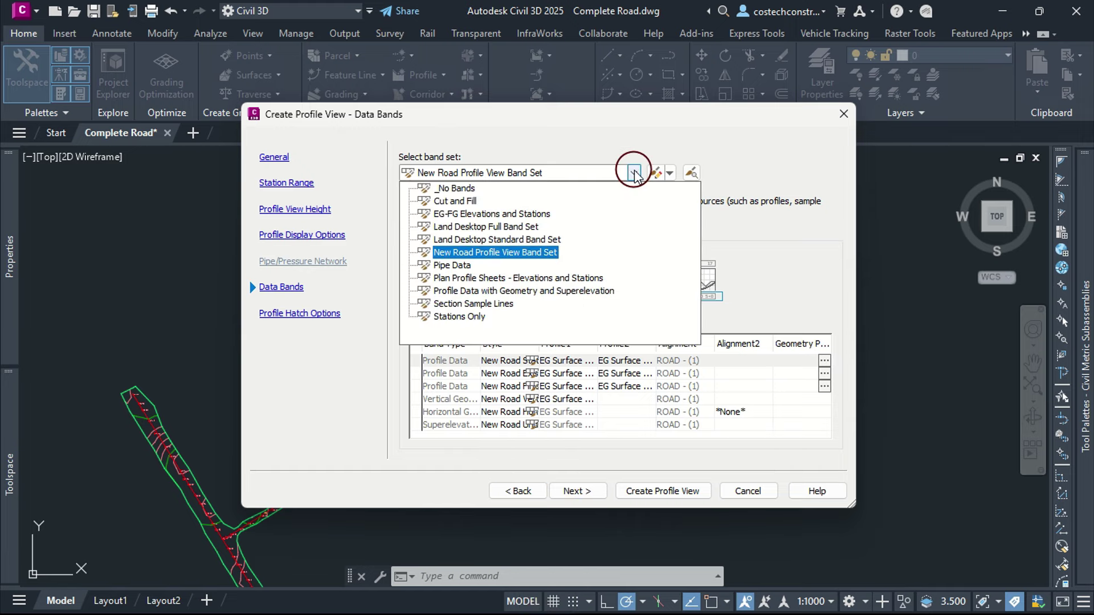
left_click(633, 172)
left_click(568, 493)
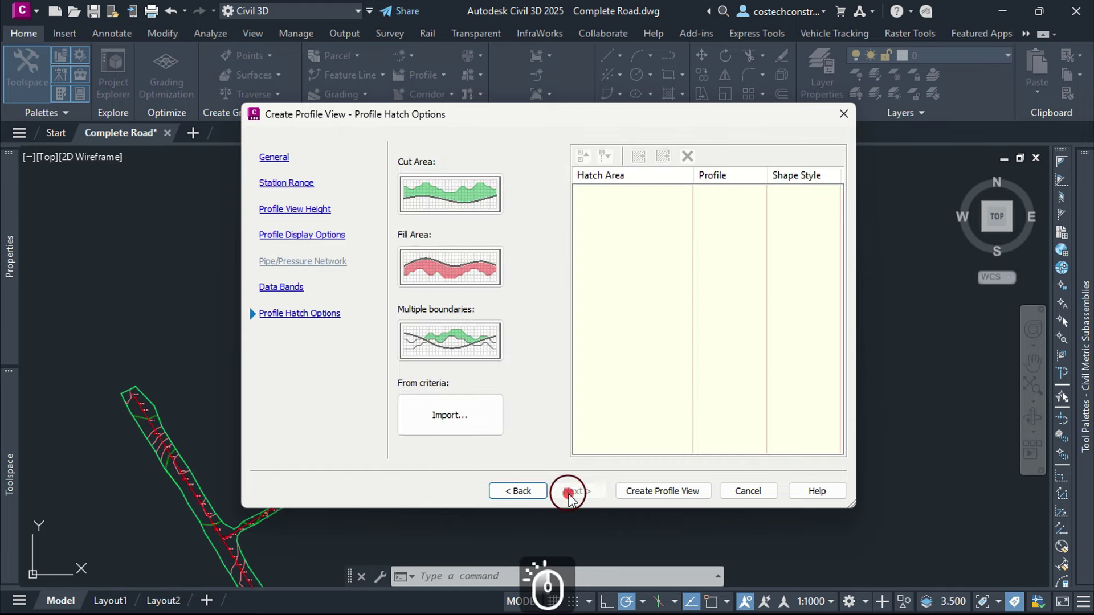
left_click(636, 491)
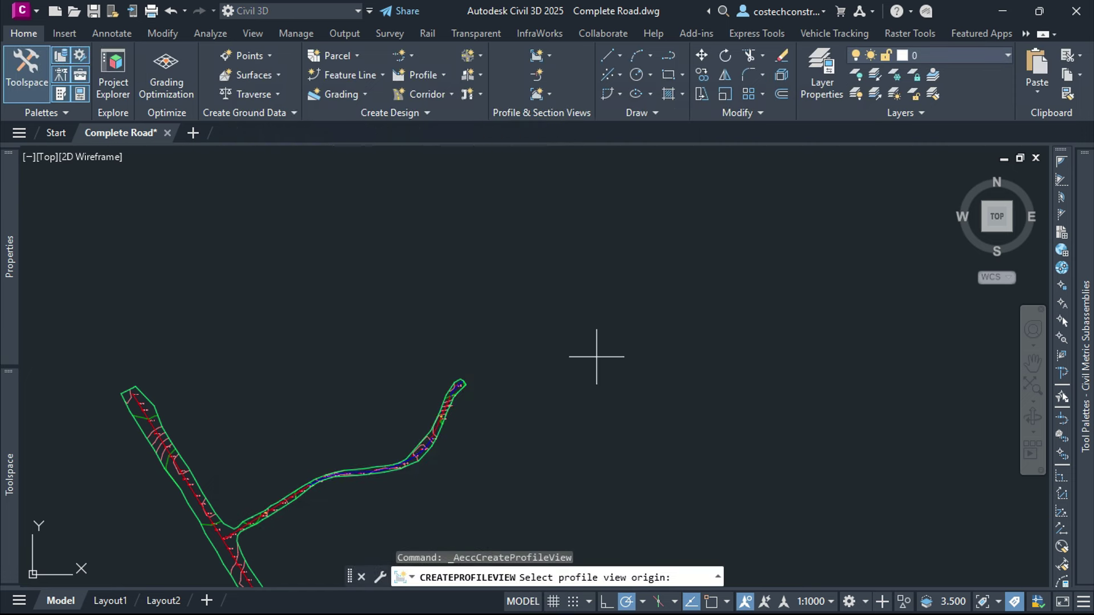
left_click(621, 328)
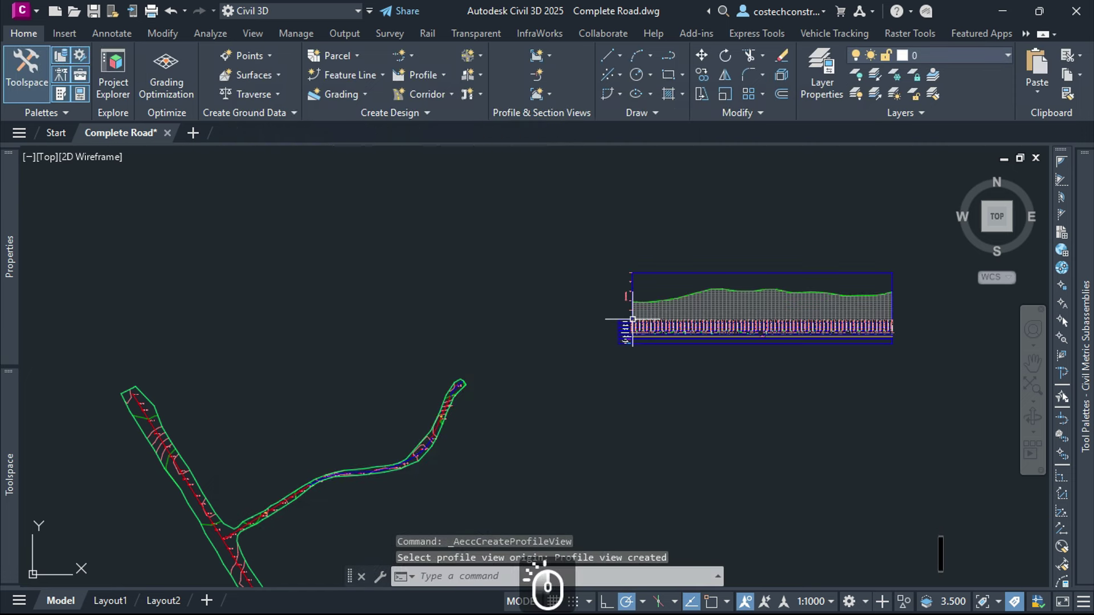
- Sample a surface profile from EG Surface along alignment ROAD - (2) and start drawing it in a profile view
scroll(847, 302, "up", 5)
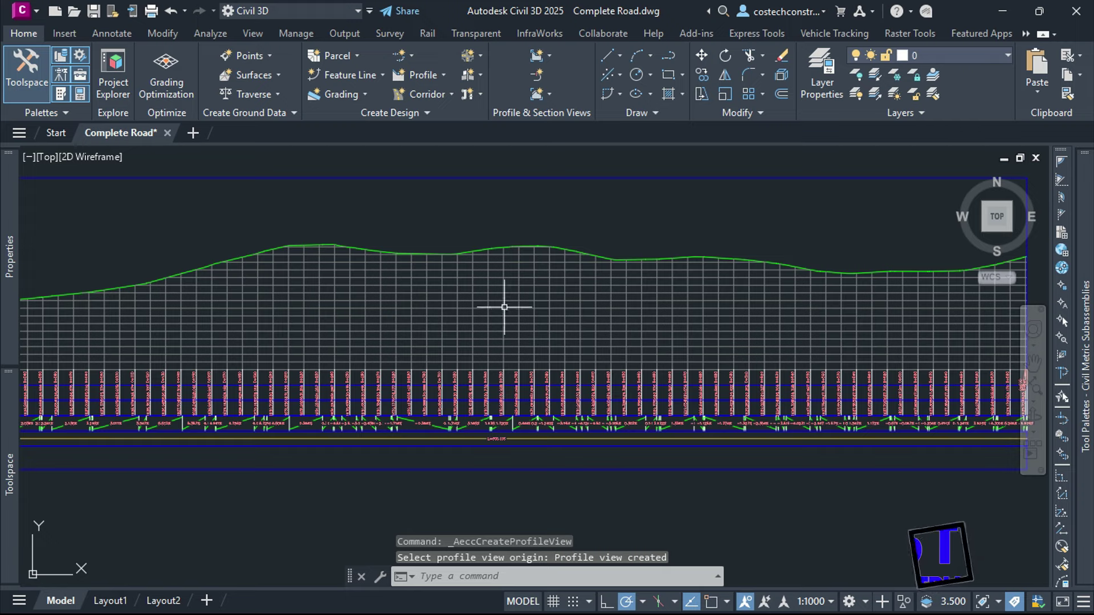
scroll(512, 302, "down", 4)
scroll(319, 393, "up", 2)
scroll(430, 263, "down", 4)
scroll(431, 263, "down", 3)
scroll(410, 376, "up", 5)
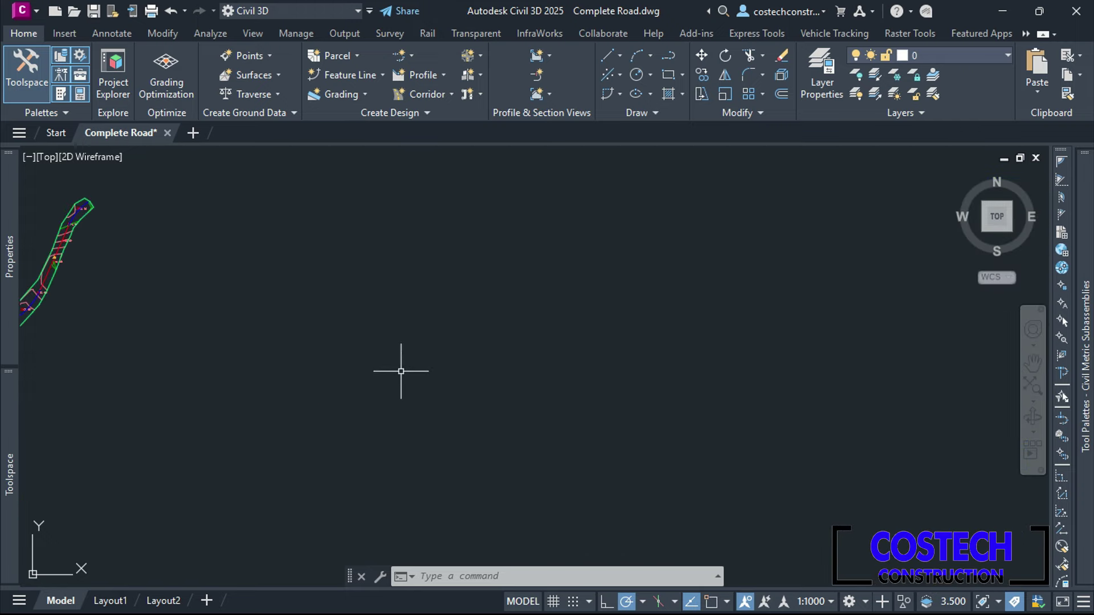
left_click(447, 76)
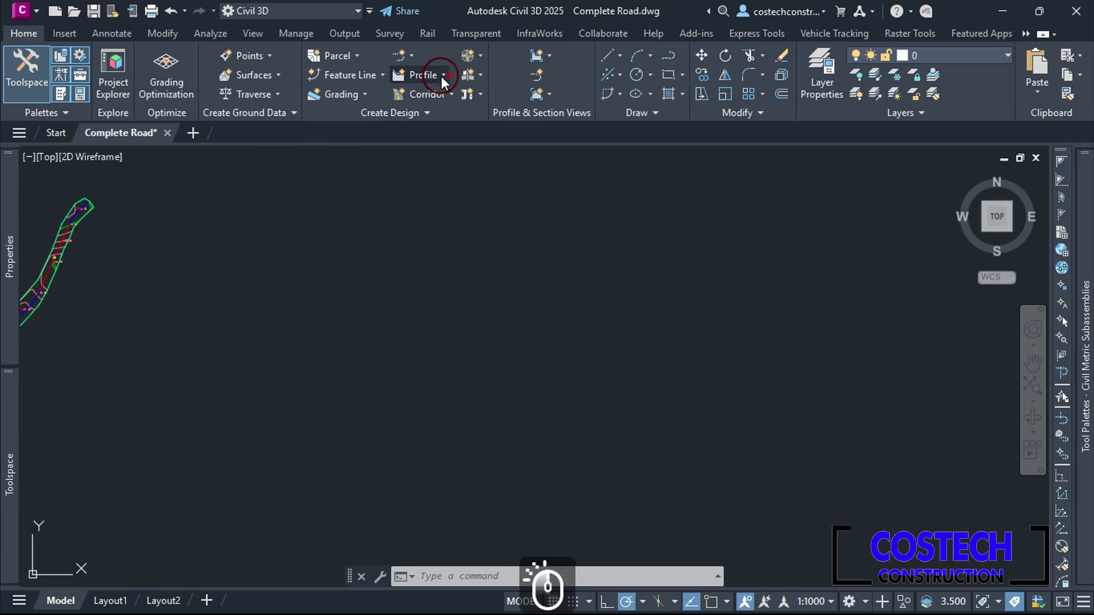
left_click(443, 77)
left_click(453, 102)
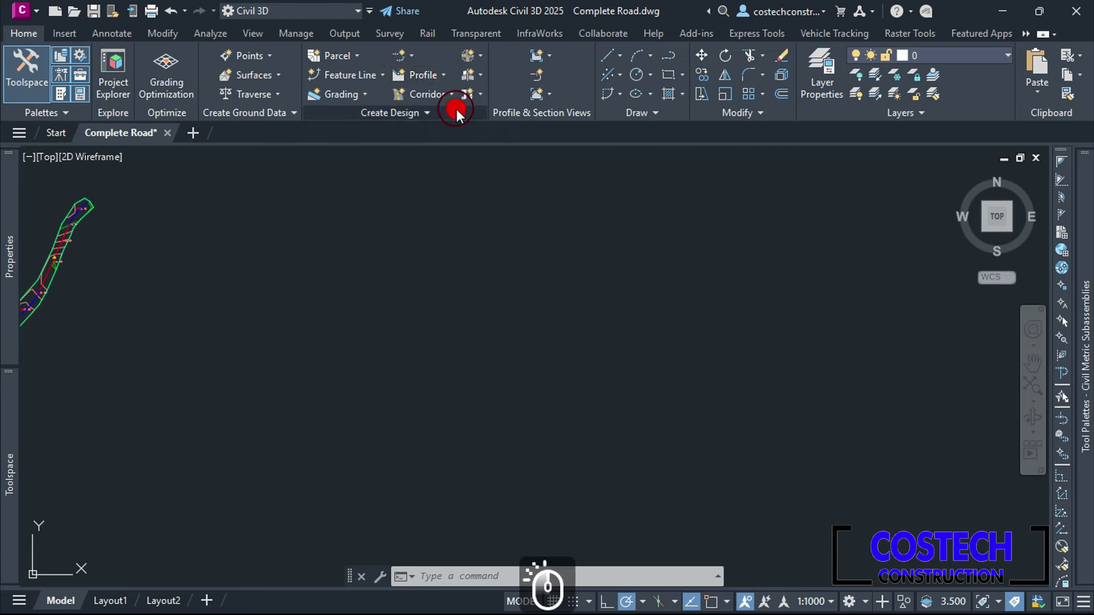
left_click(509, 183)
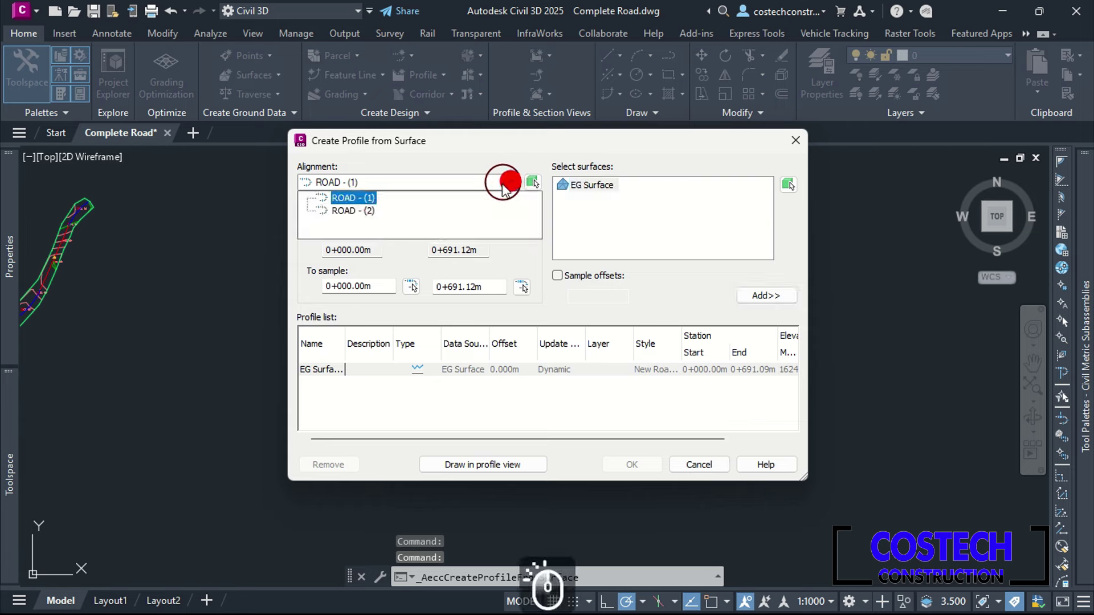
left_click(338, 208)
left_click(604, 188)
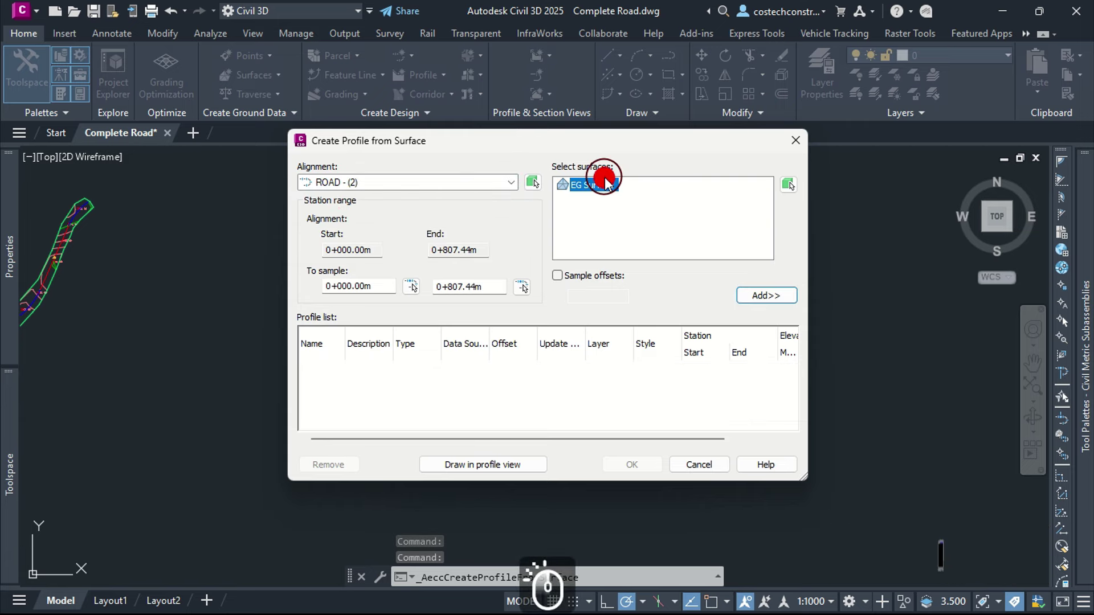
left_click(761, 294)
left_click(501, 464)
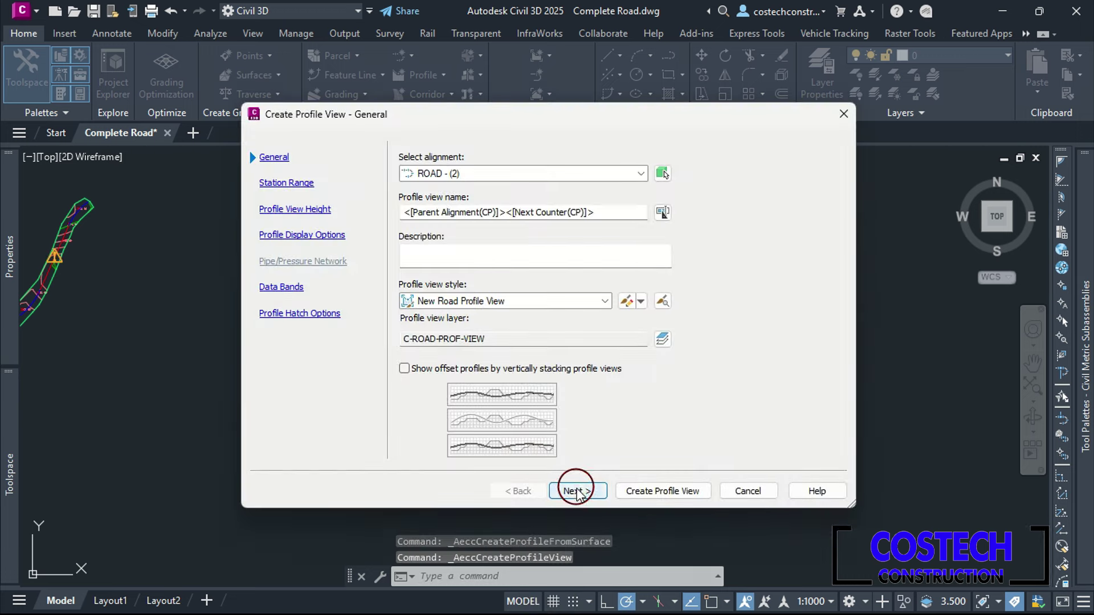
- Create the ROAD - (2) profile view with the New Road Profile View Band Set, placing it below the ROAD - (1) profile view
left_click(573, 489)
left_click(574, 490)
left_click(575, 490)
left_click(575, 490)
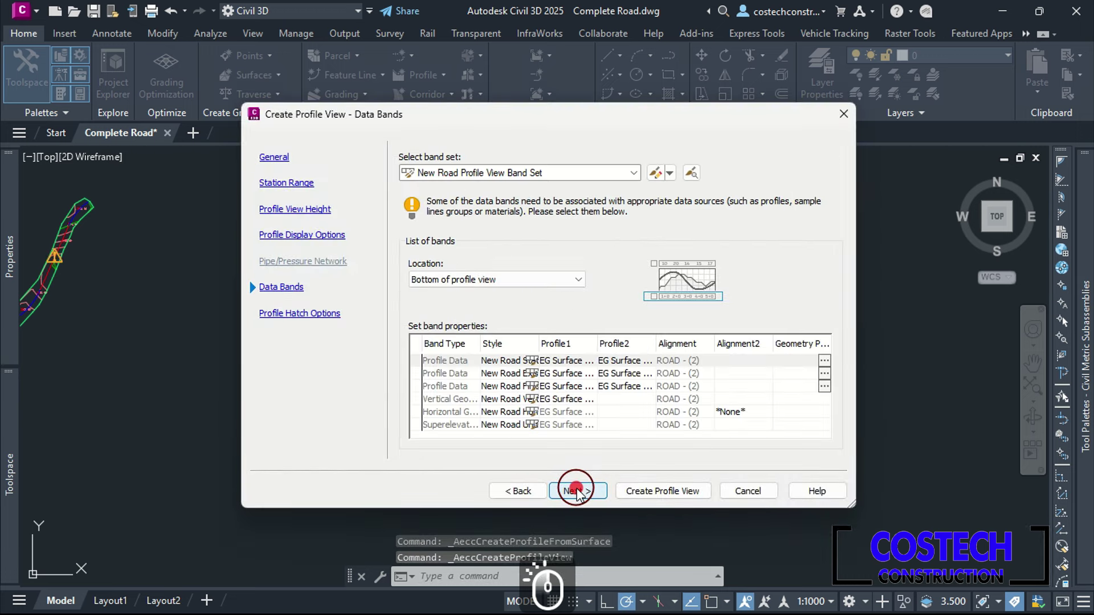
left_click(575, 489)
left_click(656, 493)
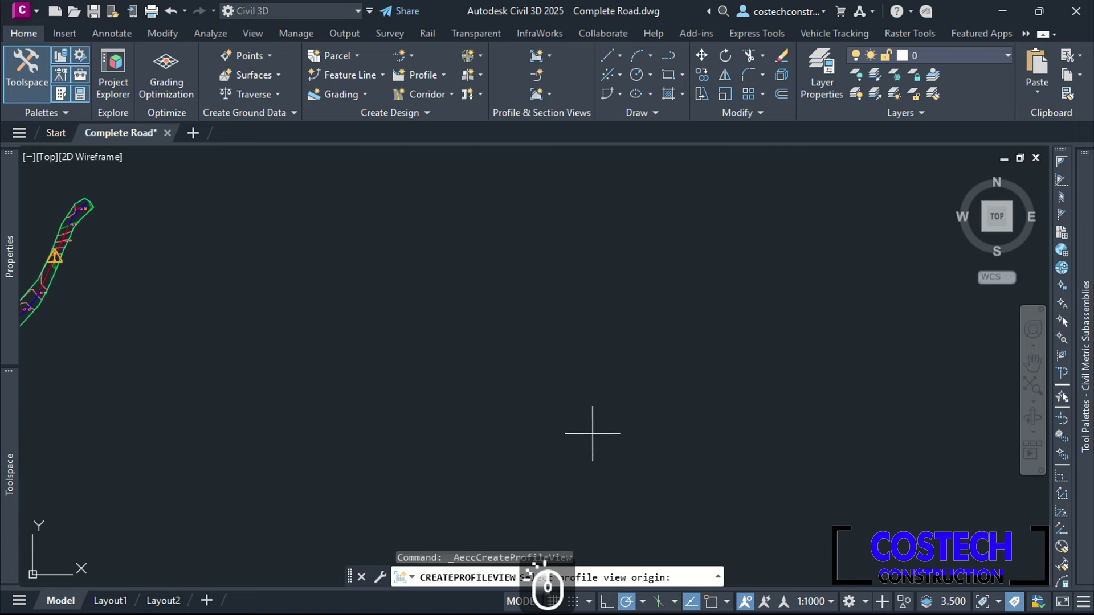
scroll(534, 382, "down", 2)
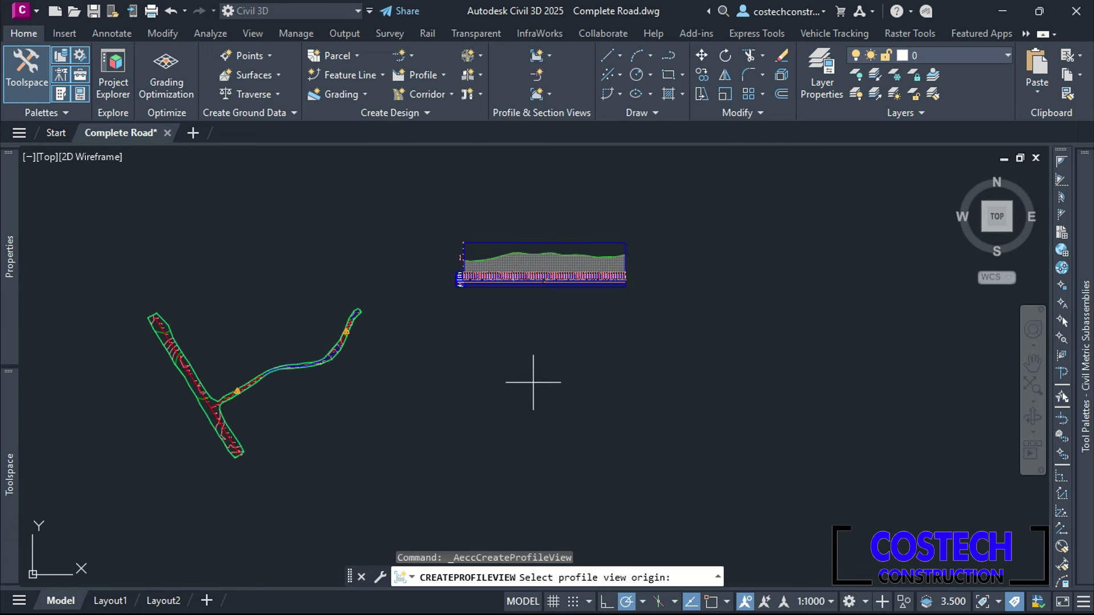
left_click(465, 425)
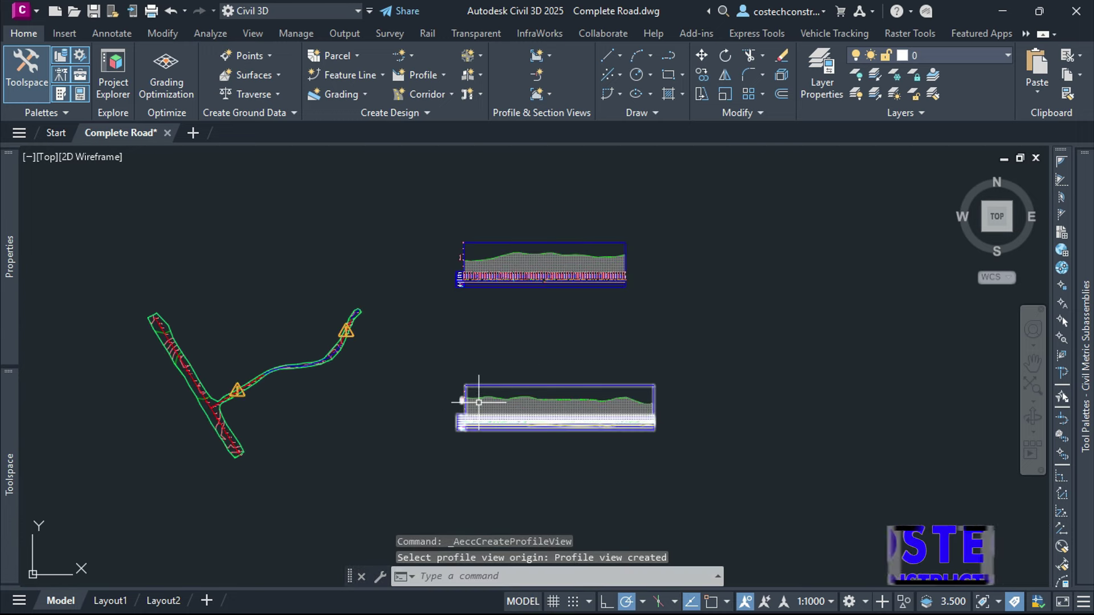
scroll(478, 402, "up", 4)
scroll(605, 459, "down", 4)
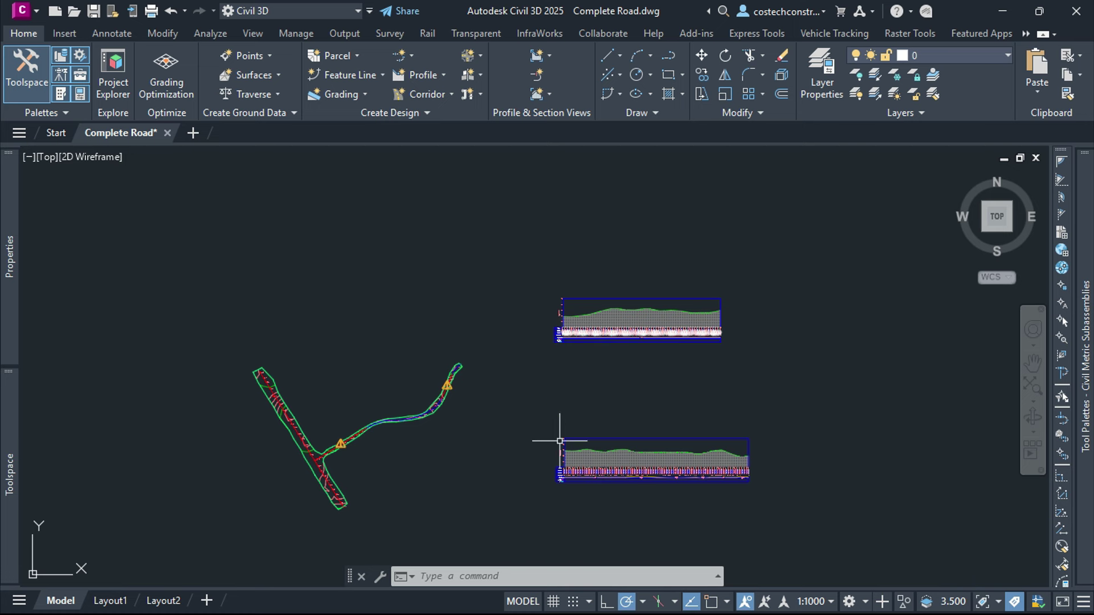
scroll(650, 409, "down", 8)
scroll(188, 424, "up", 8)
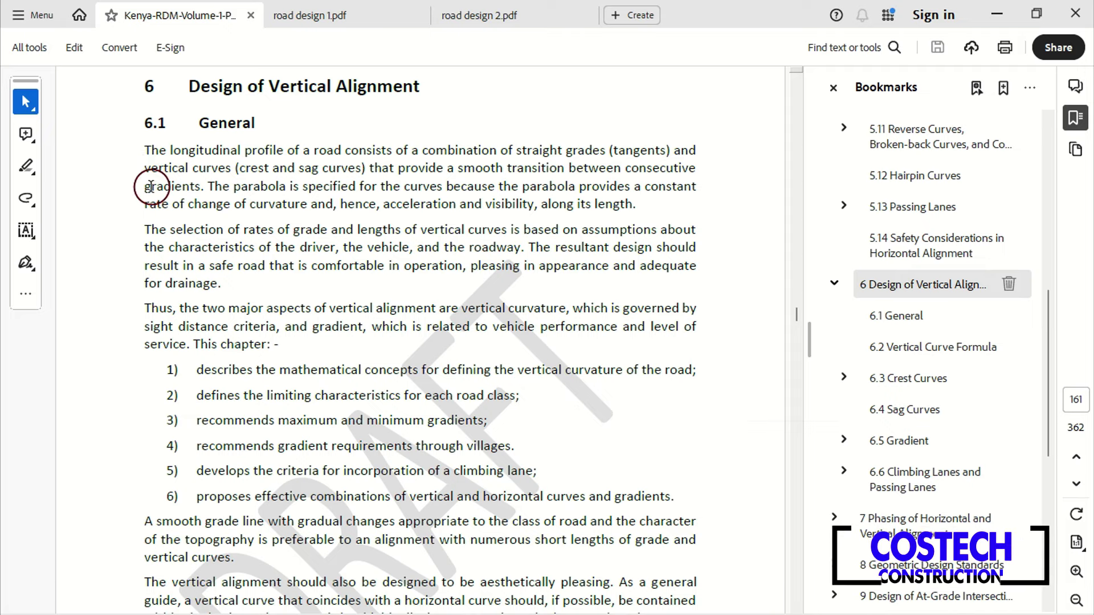
- Read the Kenya road design manual's vertical alignment introduction and vertical curve formula section, including the crest and sag curve figures
scroll(222, 188, "down", 8)
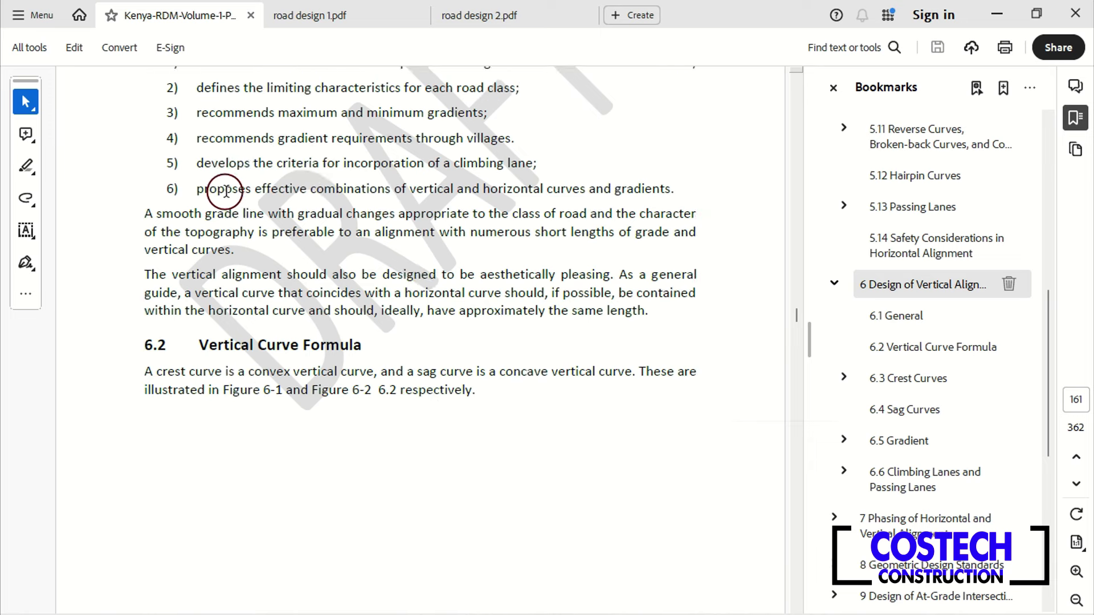
scroll(317, 240, "down", 12)
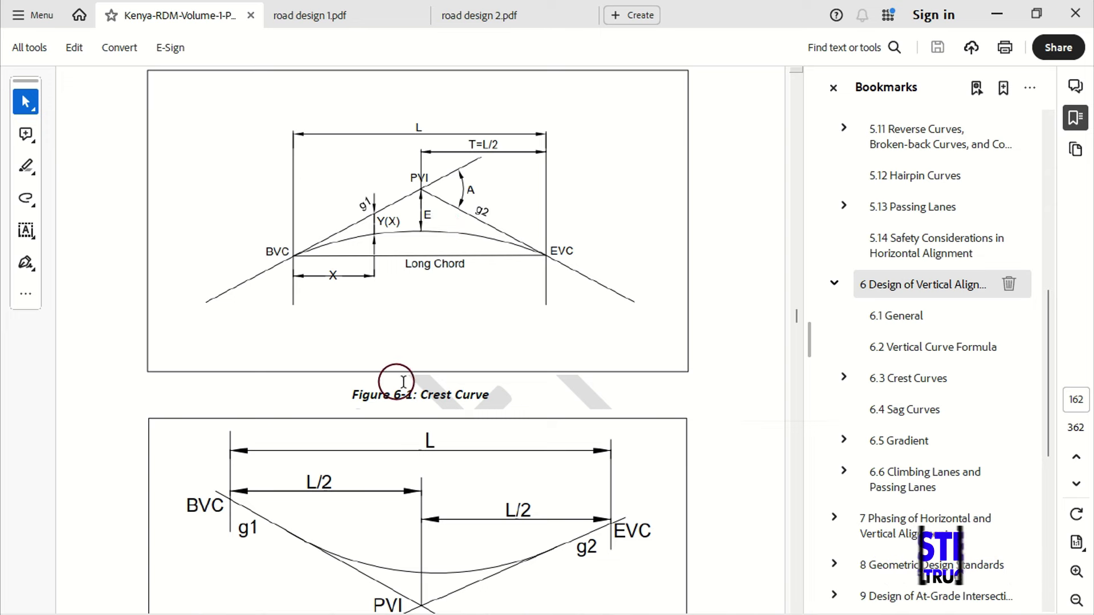
scroll(365, 376, "down", 4)
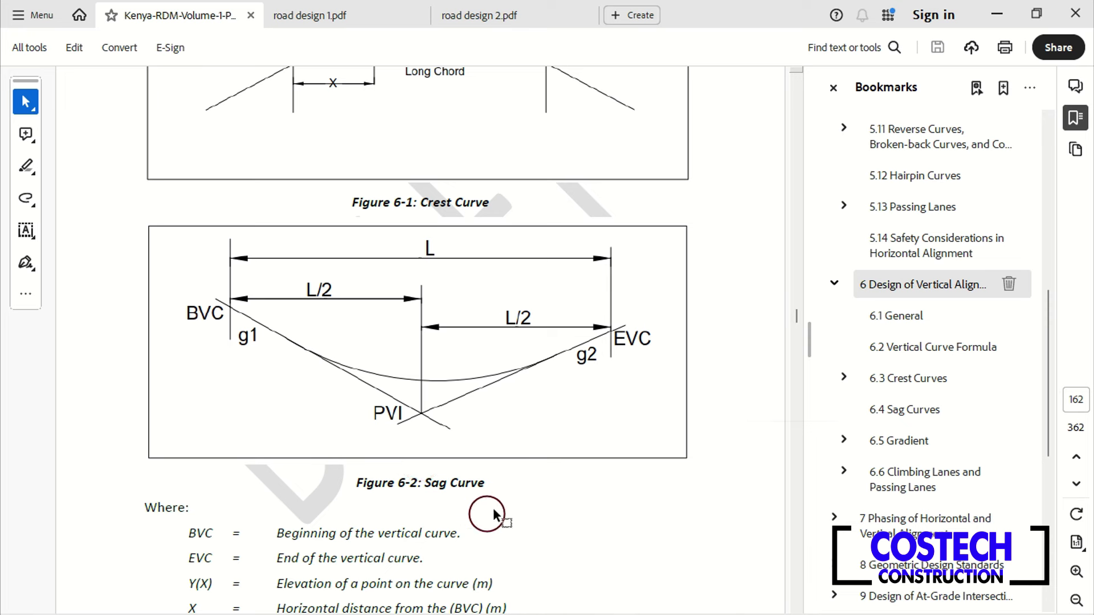
- Read section 6.3 Crest Curves for the curve length equations and Table 6-1's minimum K values for paved roads
left_click(907, 379)
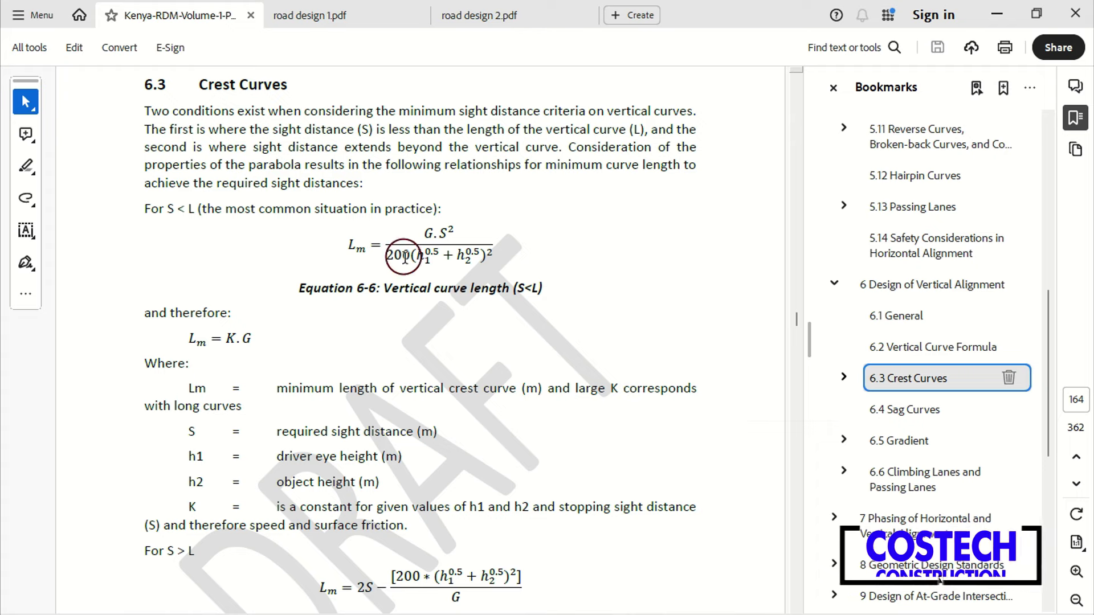
scroll(440, 244, "down", 3)
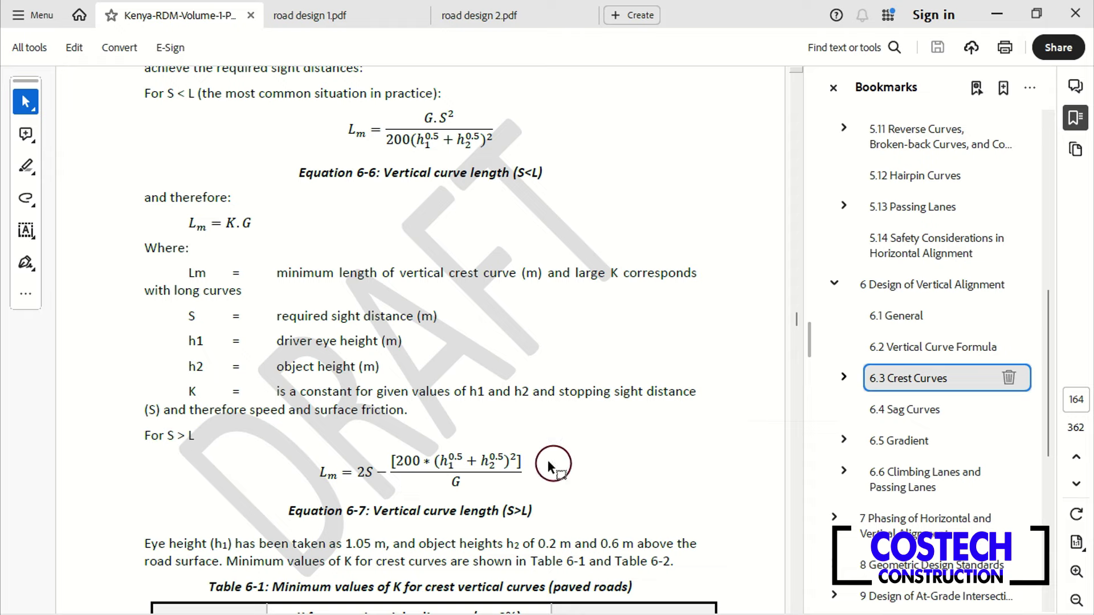
scroll(457, 464, "down", 3)
scroll(440, 436, "down", 4)
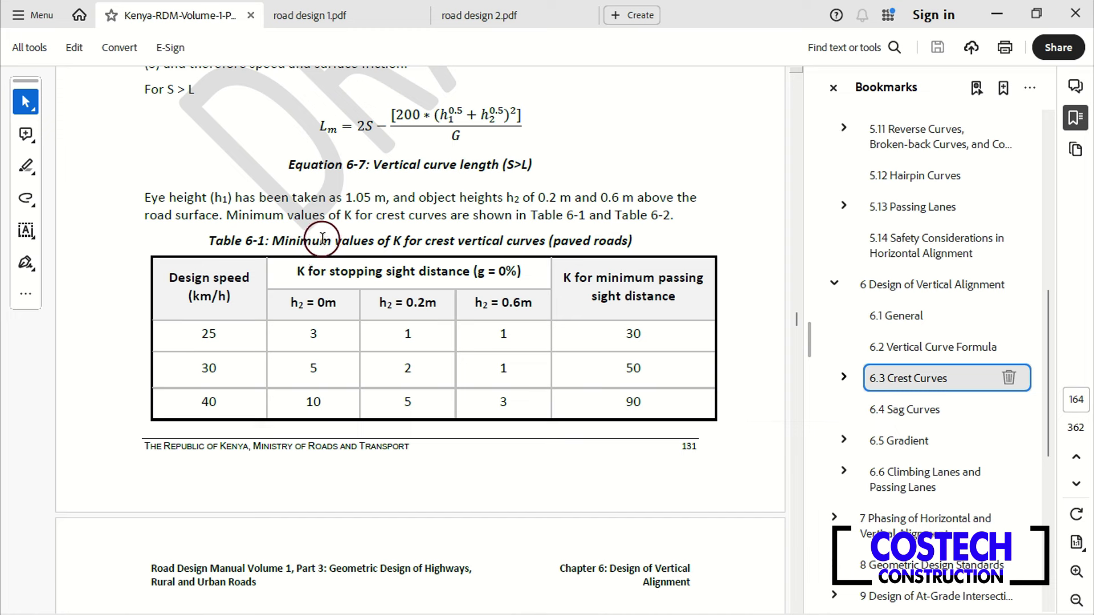
left_click_drag(272, 239, 641, 237)
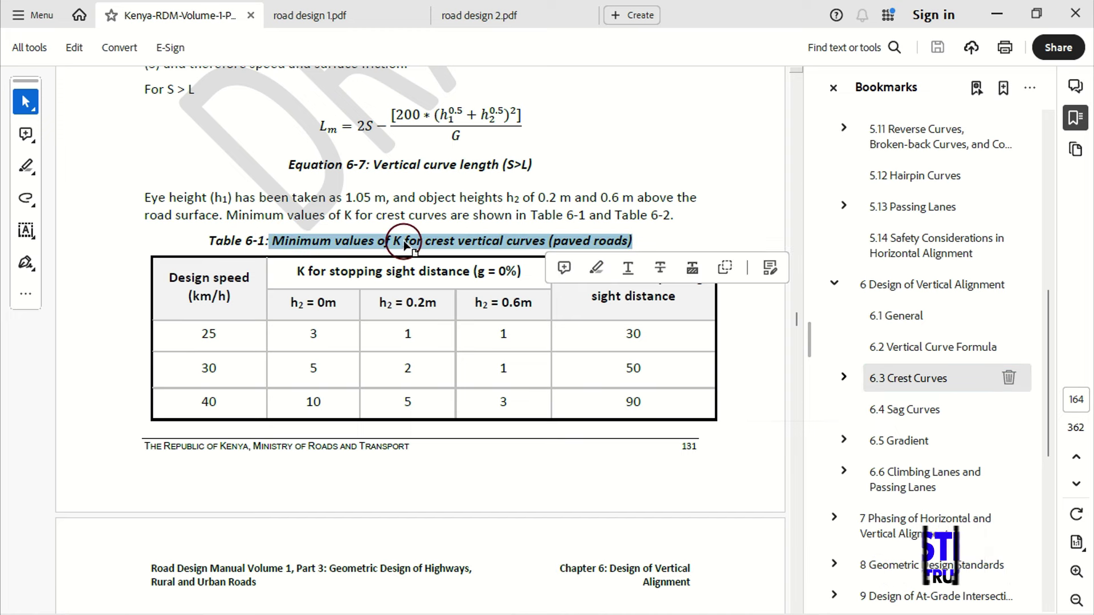
- Examine the stopping sight distance K values in Table 6-1, continuing onto the manual's following page
left_click(394, 241)
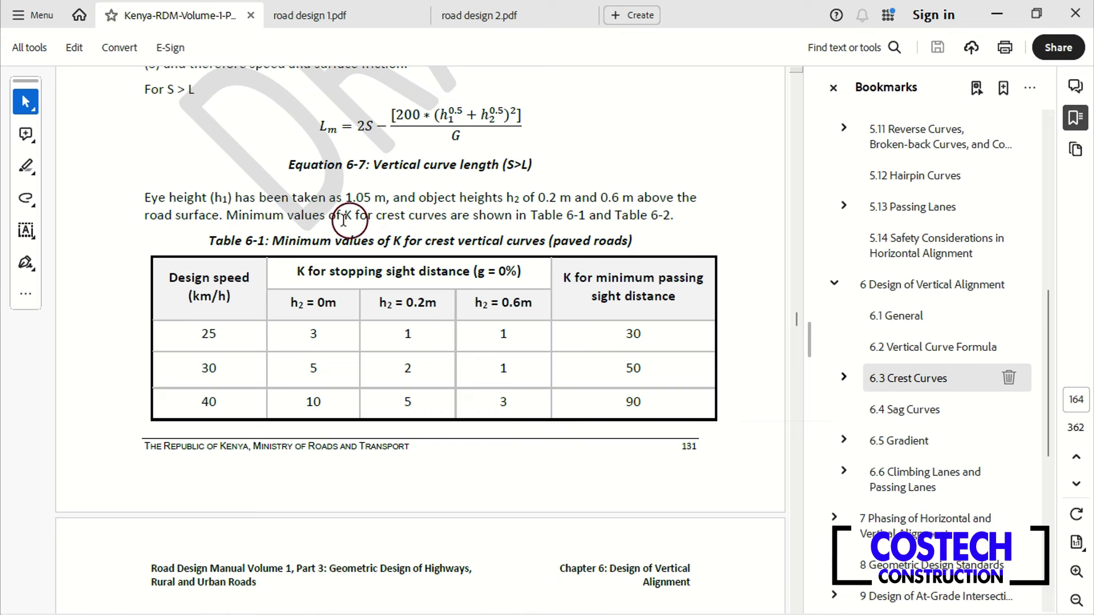
left_click(292, 272)
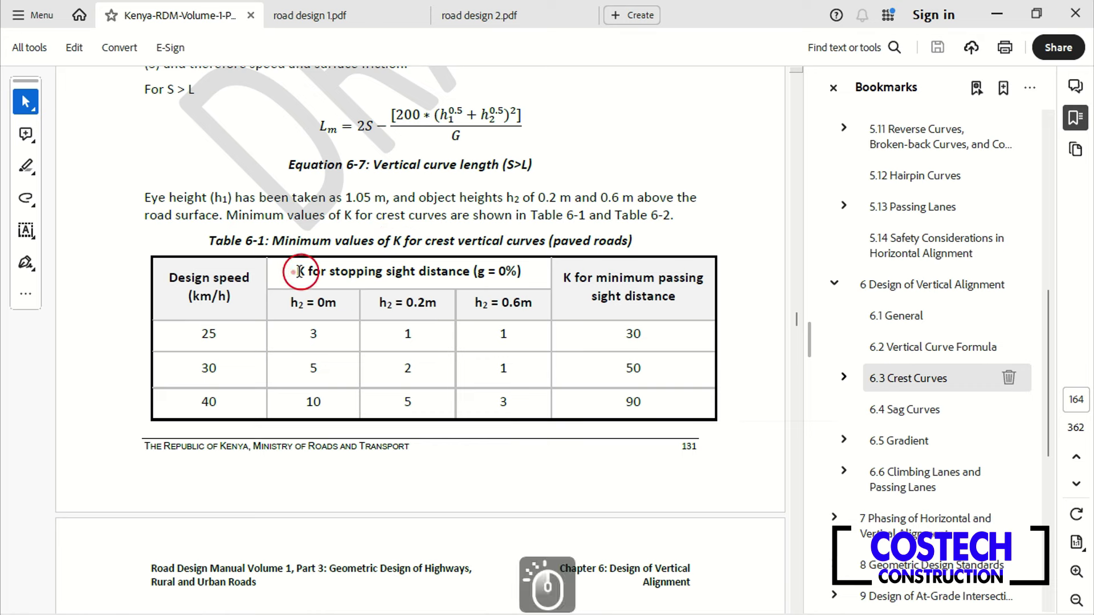
scroll(308, 283, "down", 5)
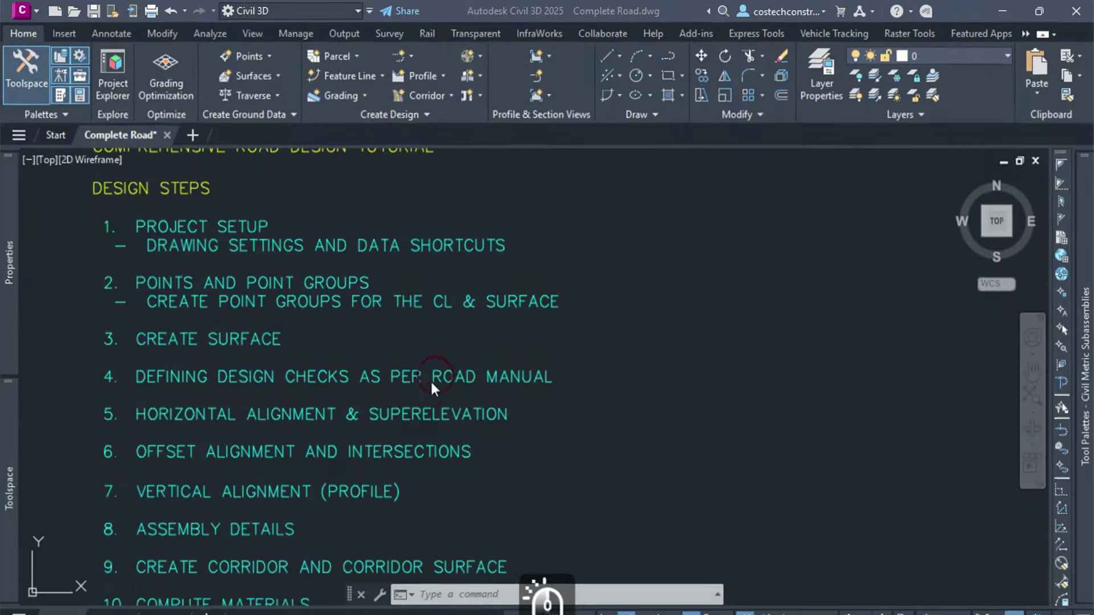
- In the Civil 3D drawing's settings, expand the Profile design checks down to the existing design check sets
left_click(8, 461)
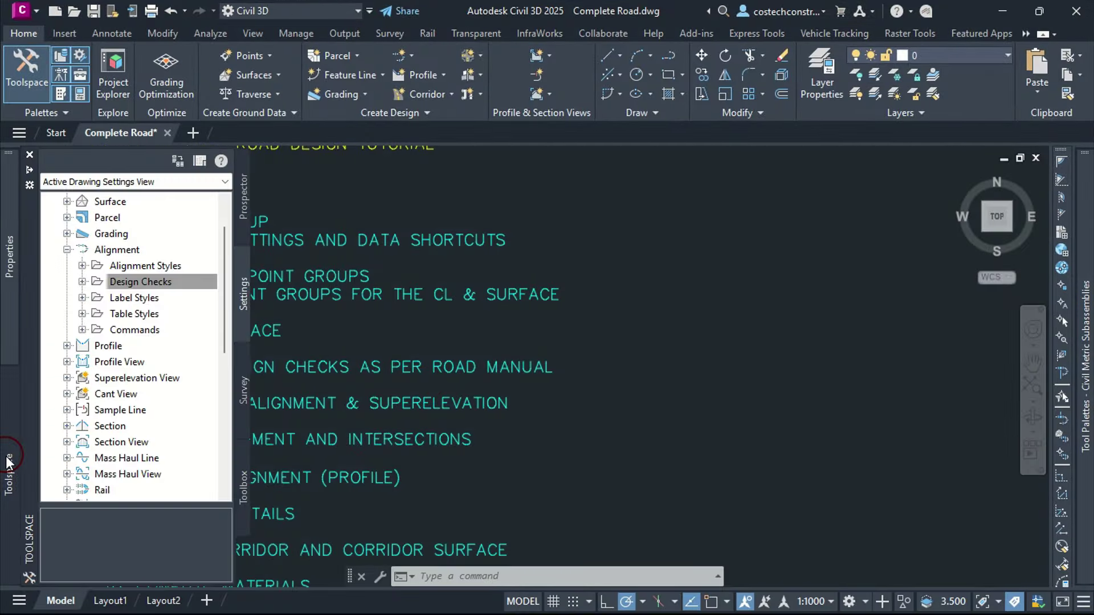
left_click(67, 250)
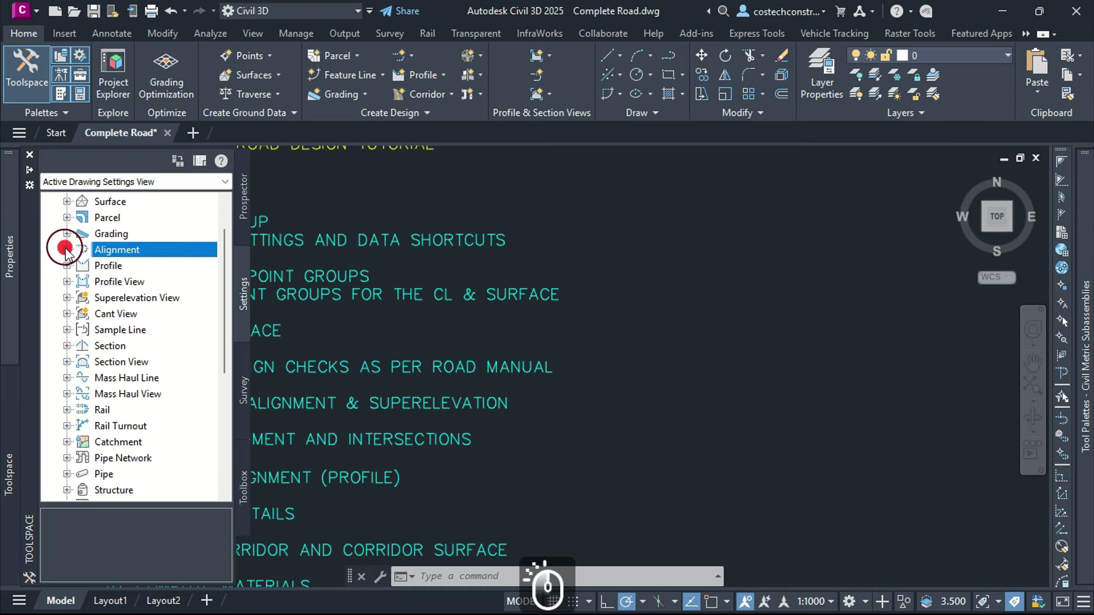
left_click(67, 265)
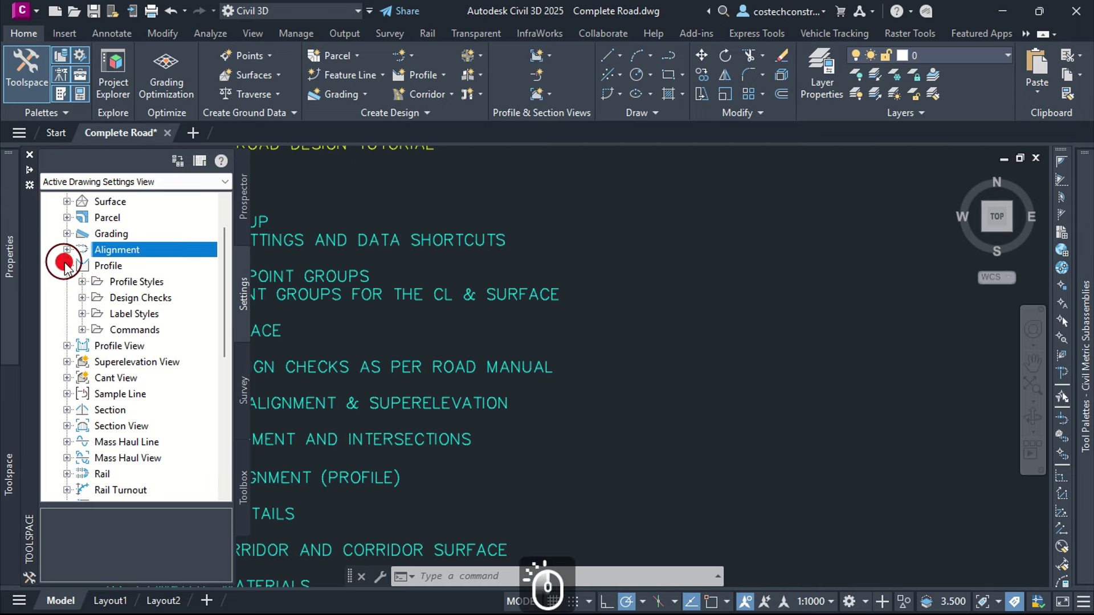
left_click(82, 297)
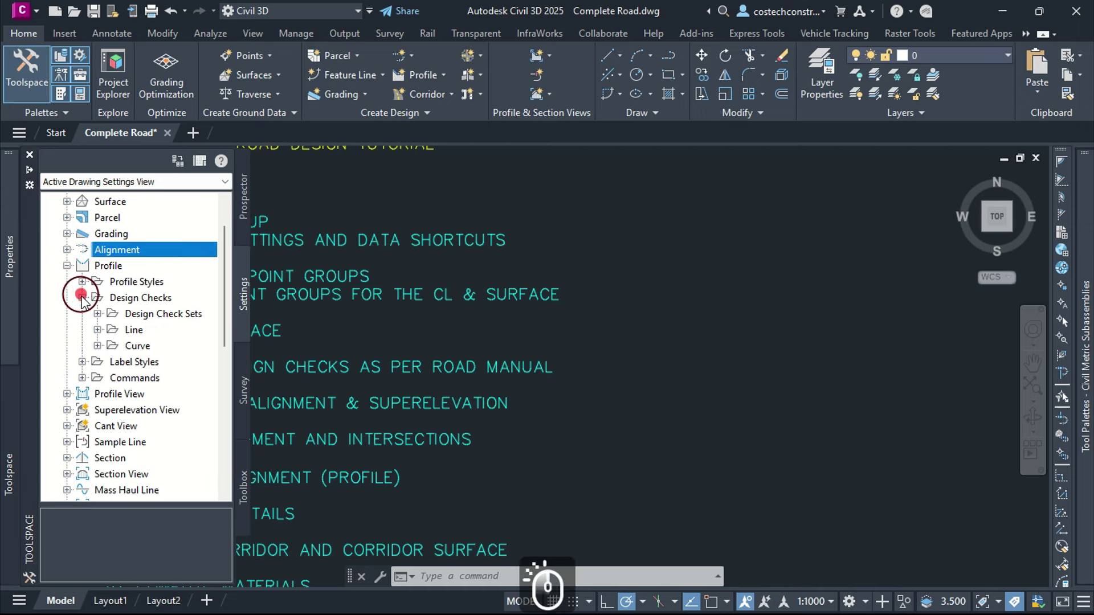
left_click(97, 313)
- Create a new profile design check set named "R1 Profile Check Set"
left_click(156, 314)
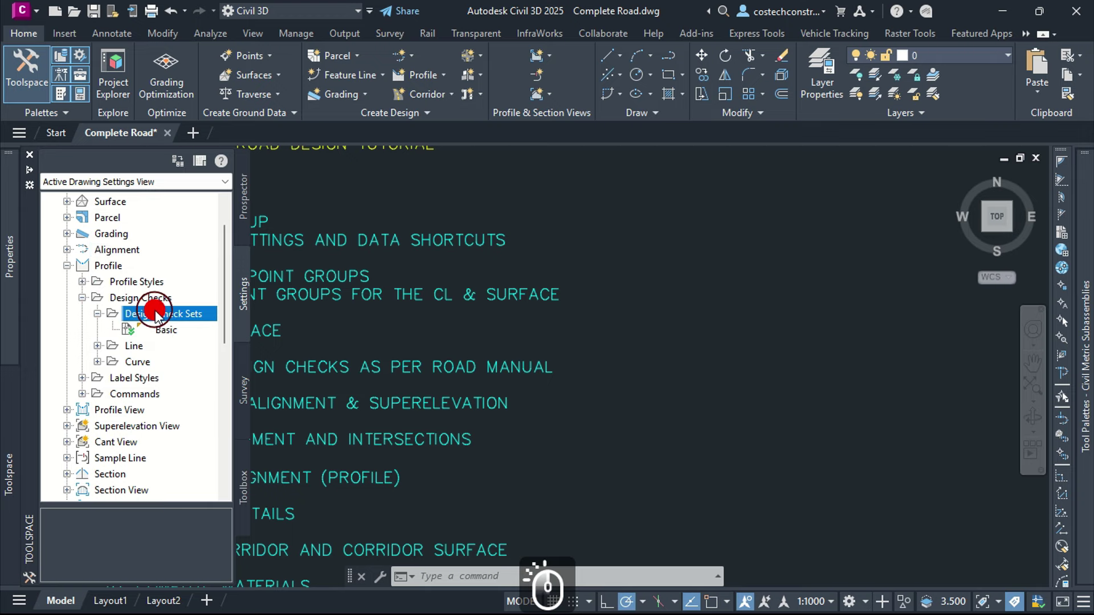
right_click(156, 314)
left_click(184, 318)
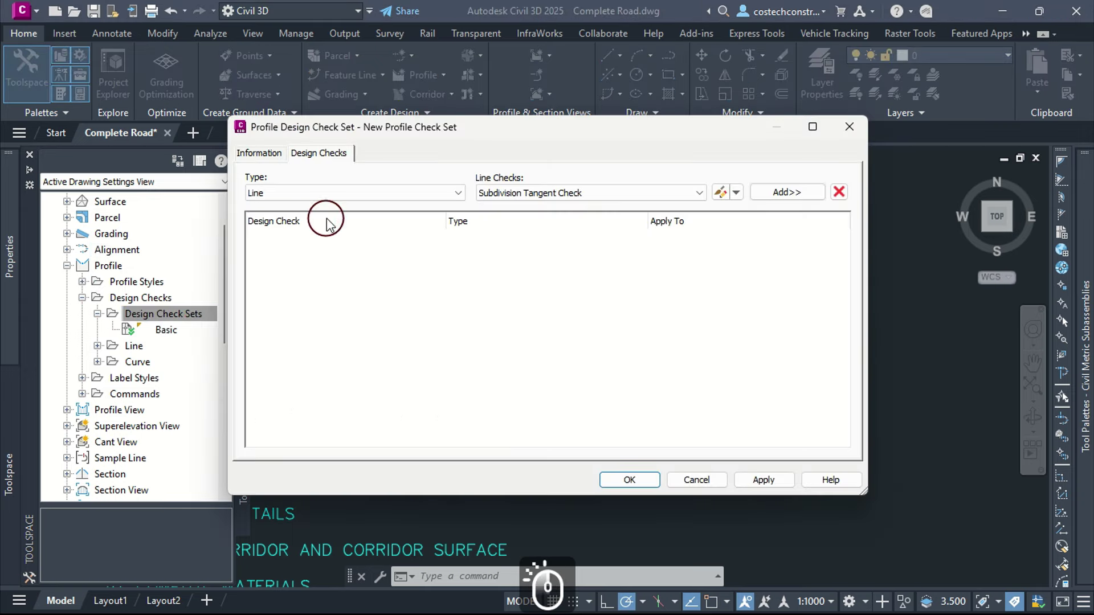
left_click(258, 153)
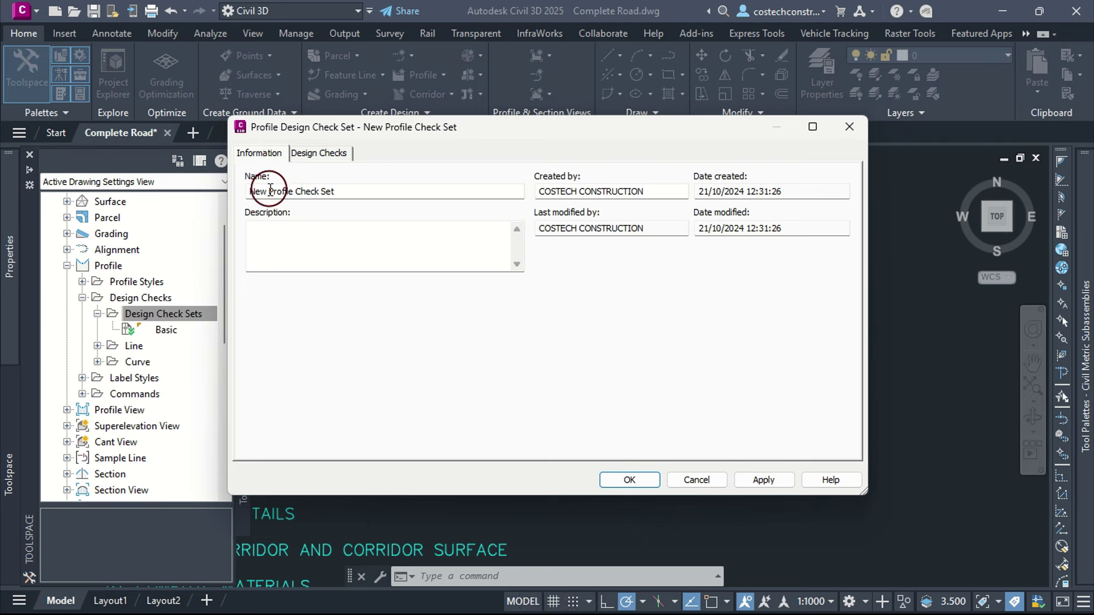
left_click_drag(267, 191, 245, 191)
type("R1")
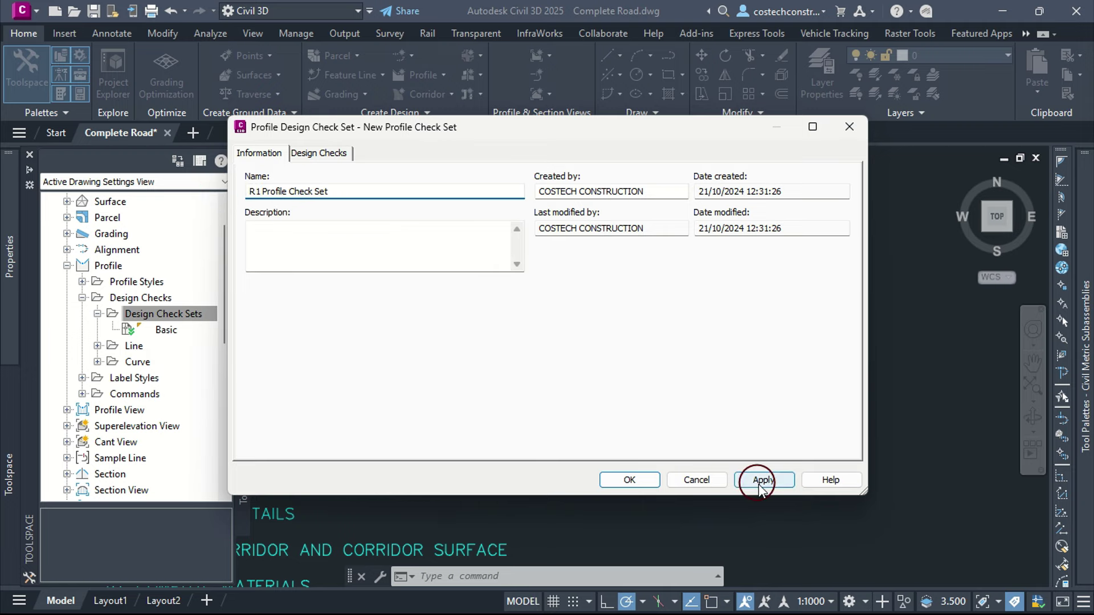
left_click(761, 480)
left_click(647, 480)
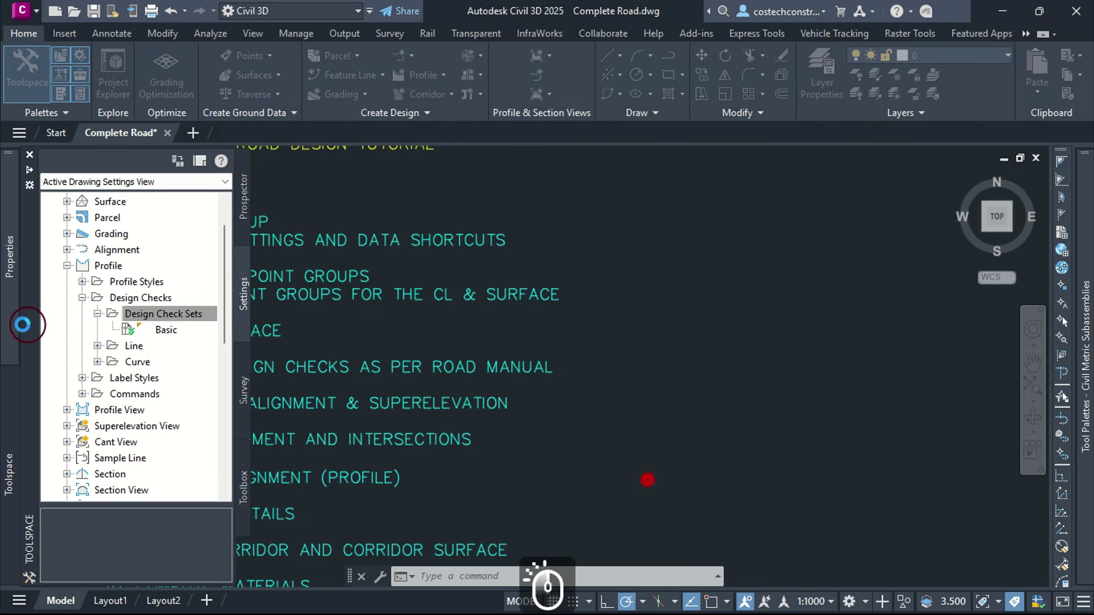
- Create a second profile design check set named "R2 Profile Check Set"
right_click(146, 312)
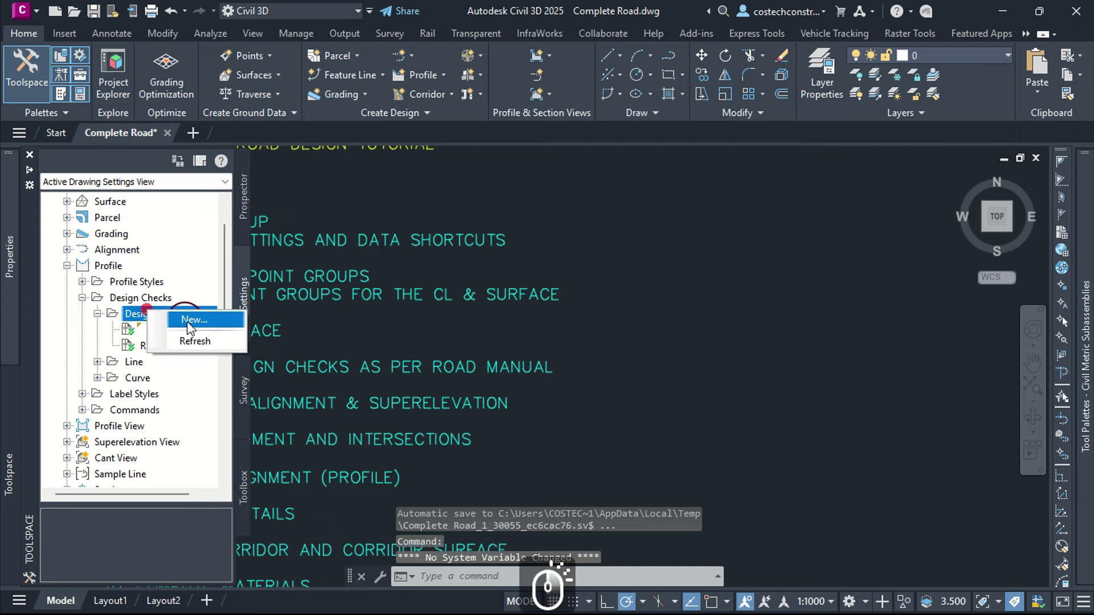
left_click(188, 320)
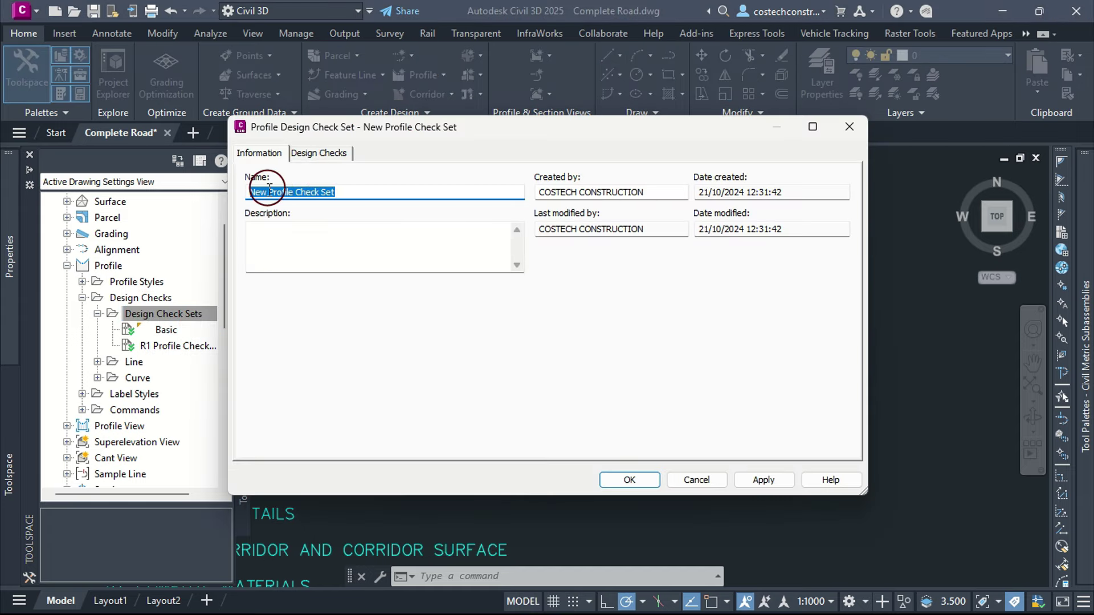
double_click(263, 192)
type("R2")
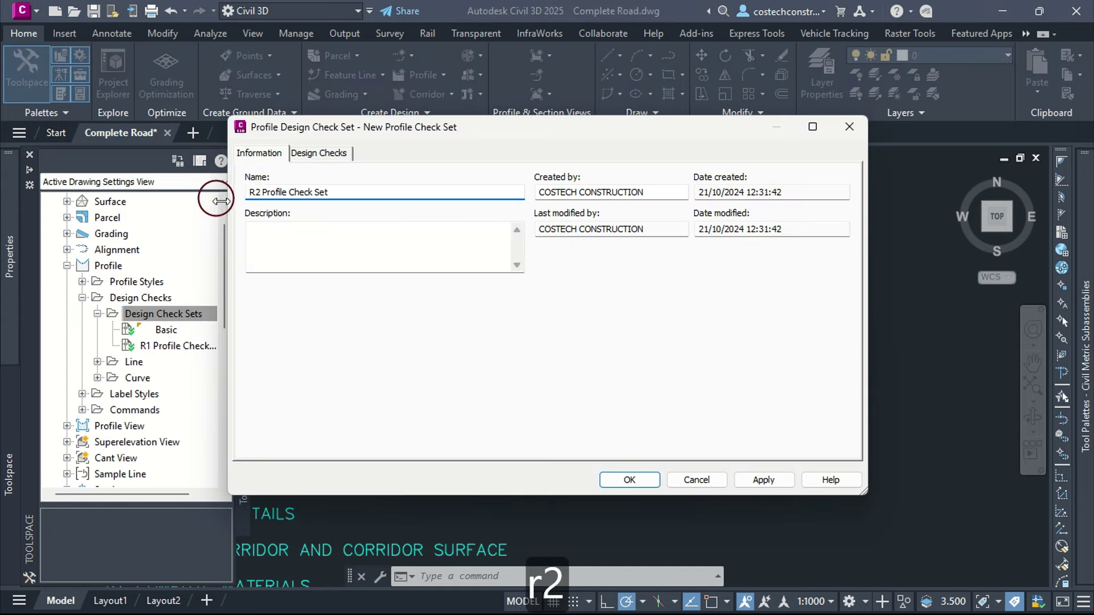
left_click(762, 480)
left_click(629, 478)
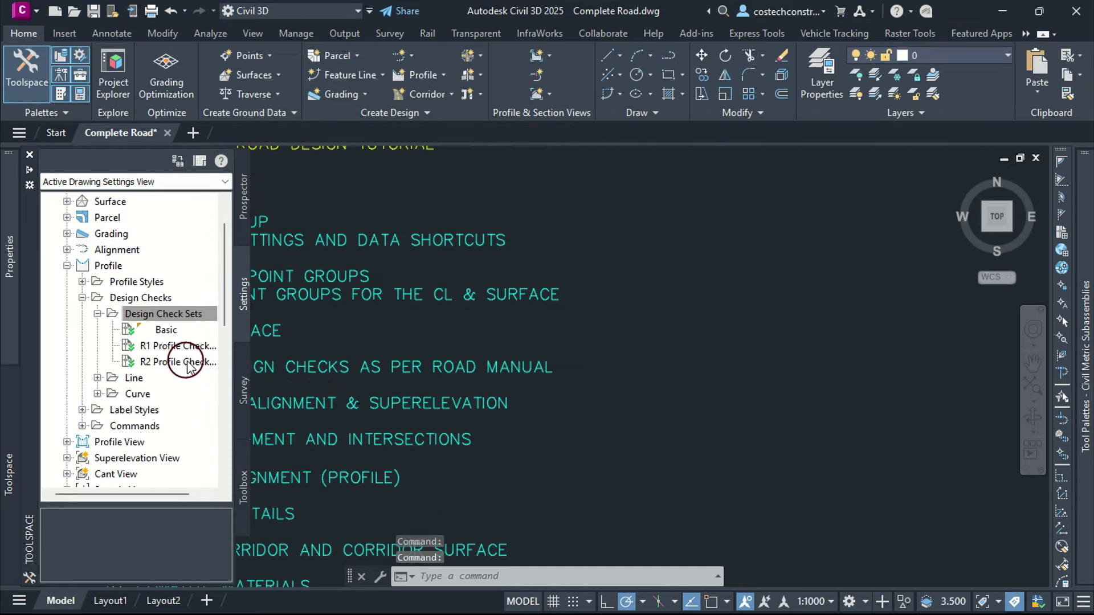
- Review the expression of the Overall Minimum Crve Length check among the profile curve design checks
left_click(98, 394)
left_click(130, 394)
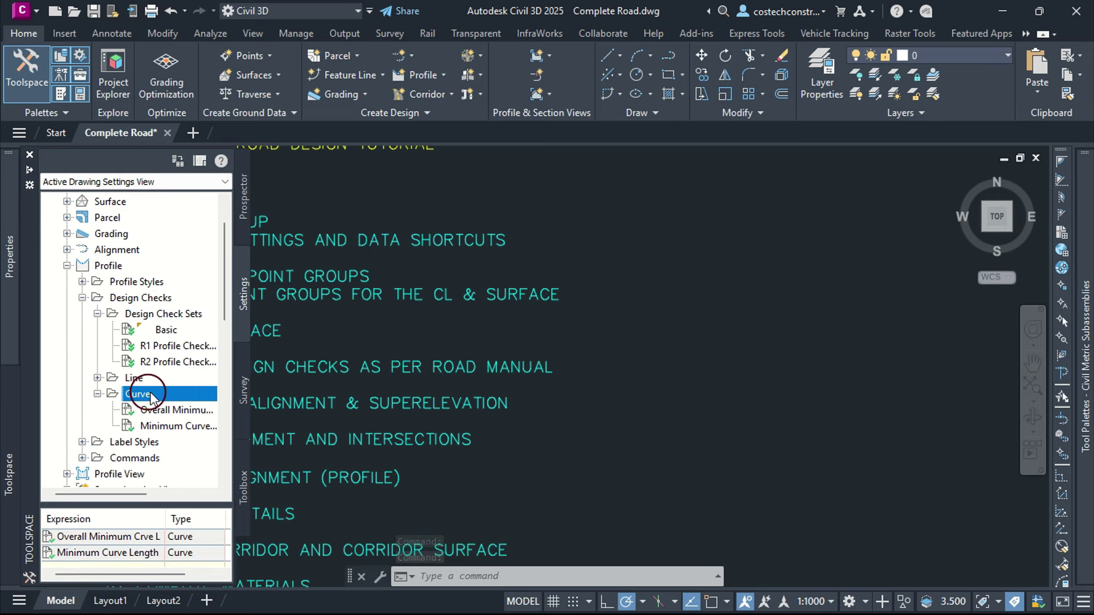
left_click(161, 410)
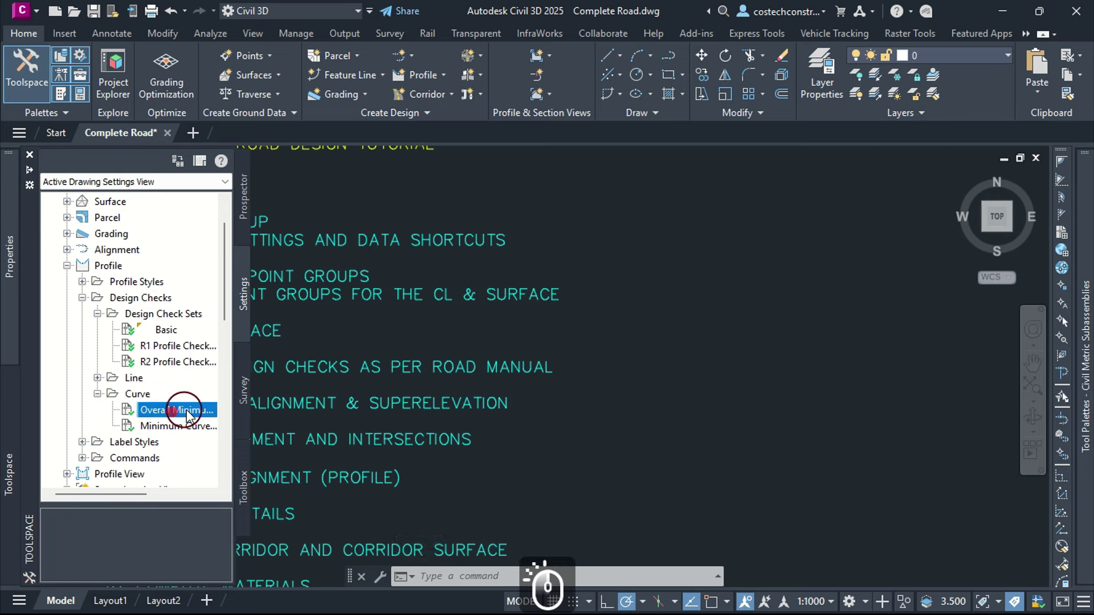
right_click(217, 419)
left_click(228, 429)
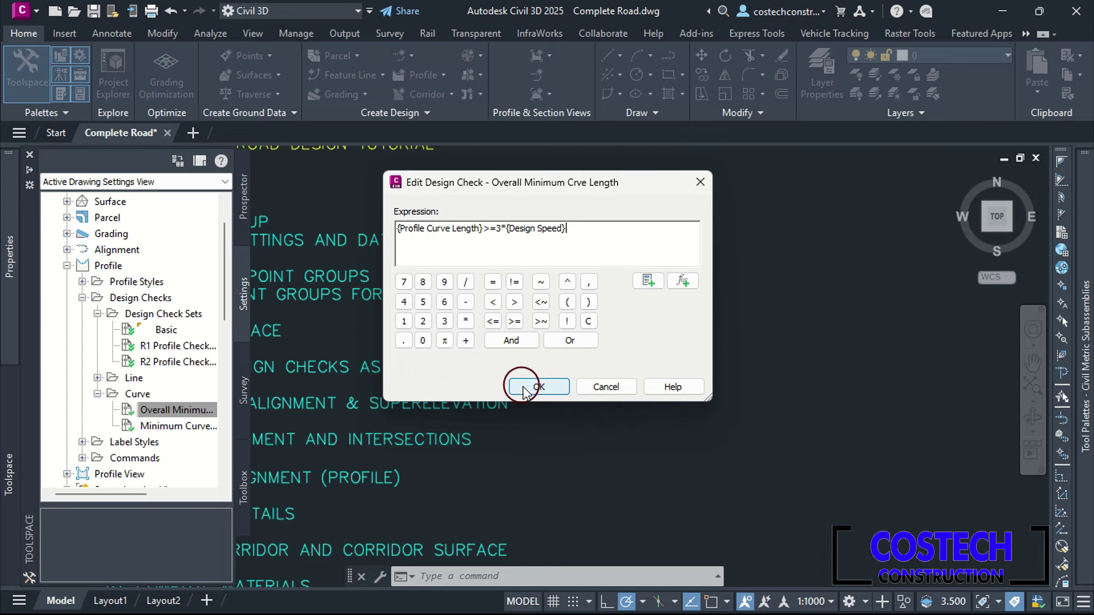
left_click(523, 390)
- Review the expression of the Minimum Curve Length - Riders Comfort profile curve check
left_click(166, 425)
right_click(166, 425)
left_click(208, 438)
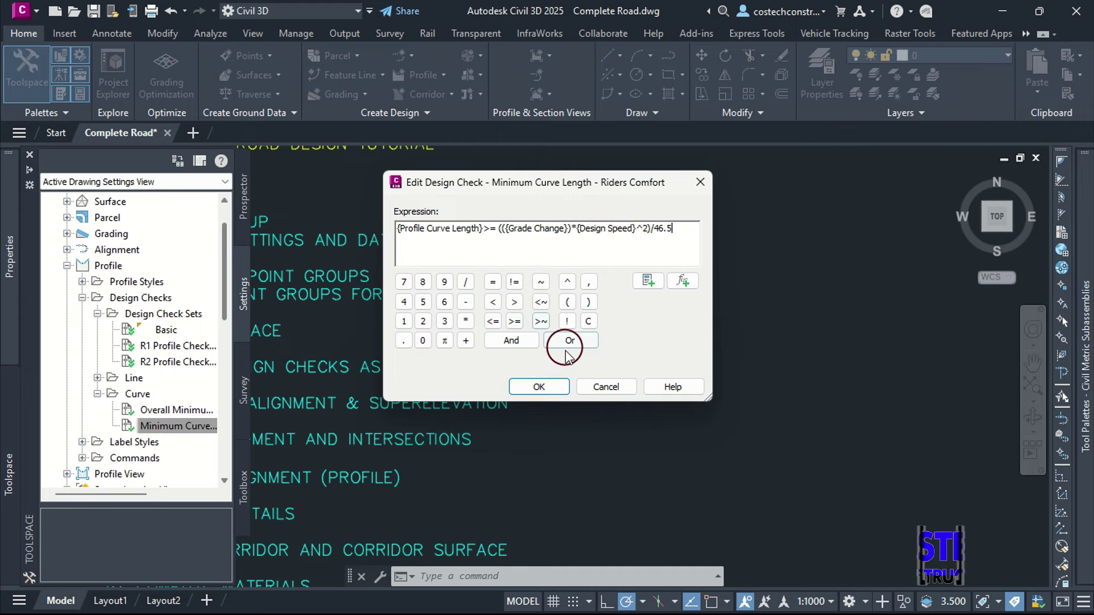
left_click(548, 387)
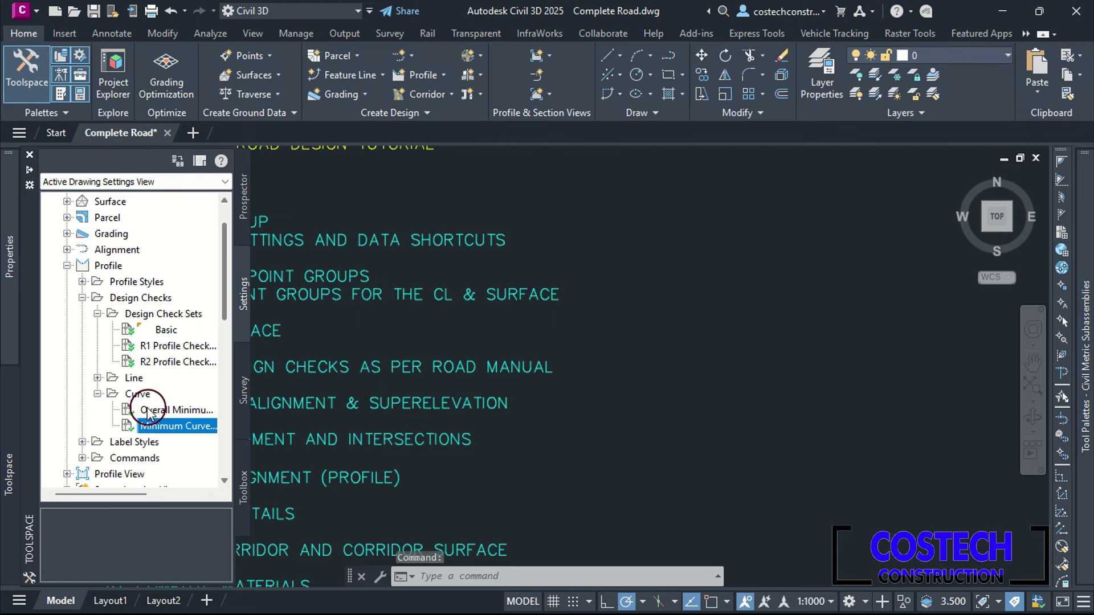
- Start a new profile curve design check named "R1 Min K Value" and copy that name for reuse
left_click(137, 395)
right_click(138, 394)
left_click(174, 407)
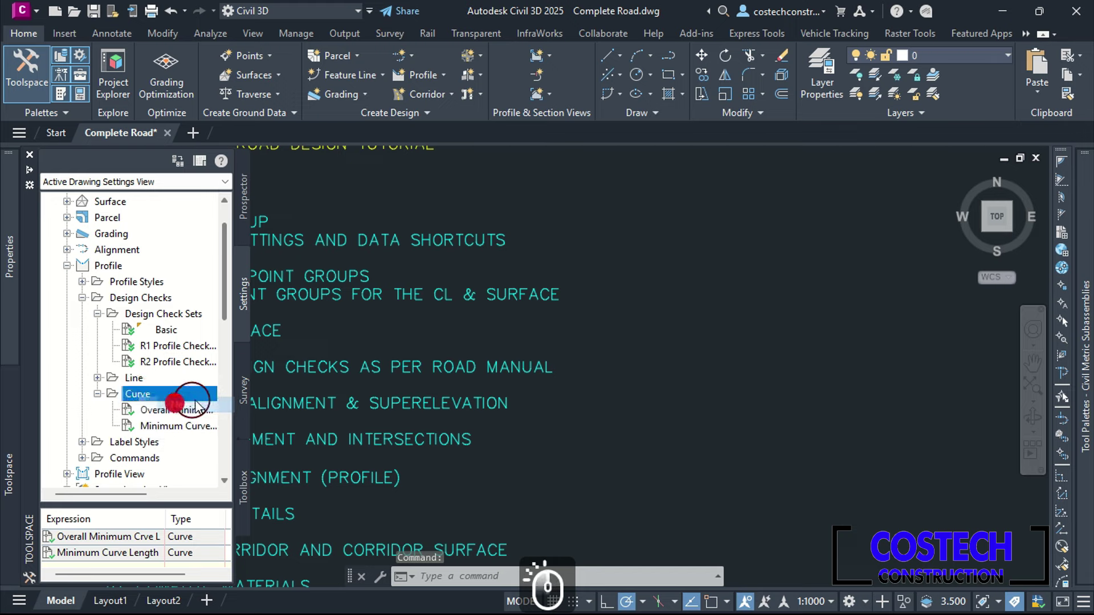
type("R1")
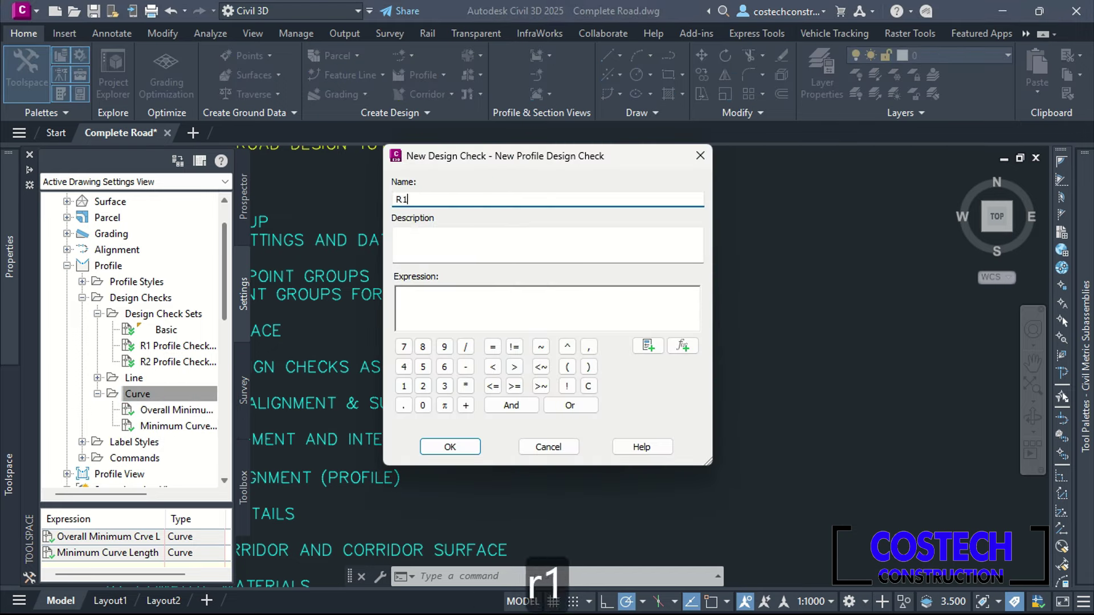
type(" Min K ")
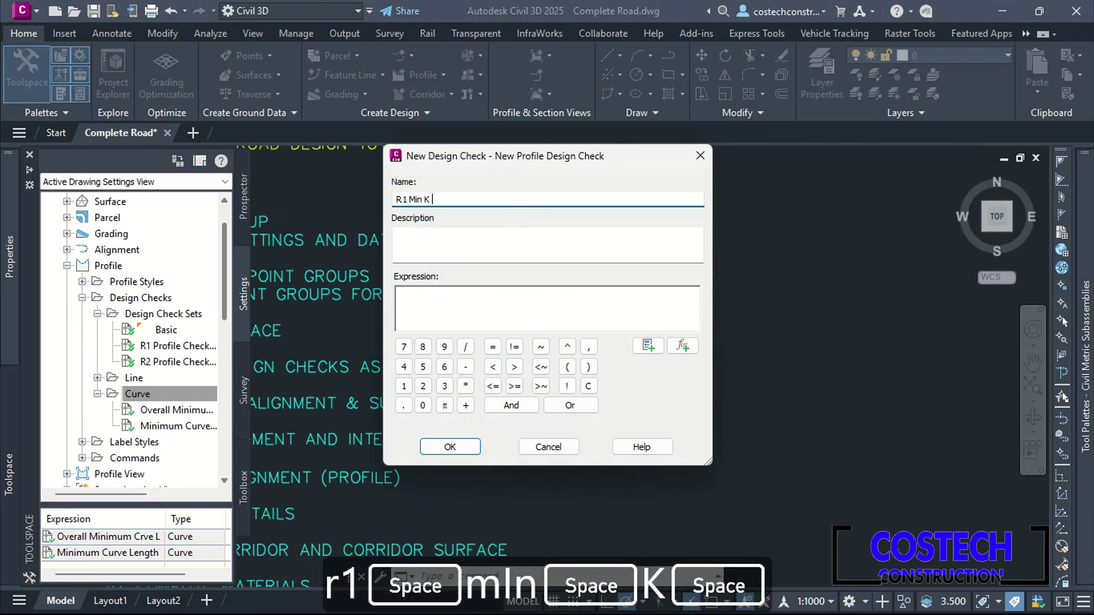
type("Value")
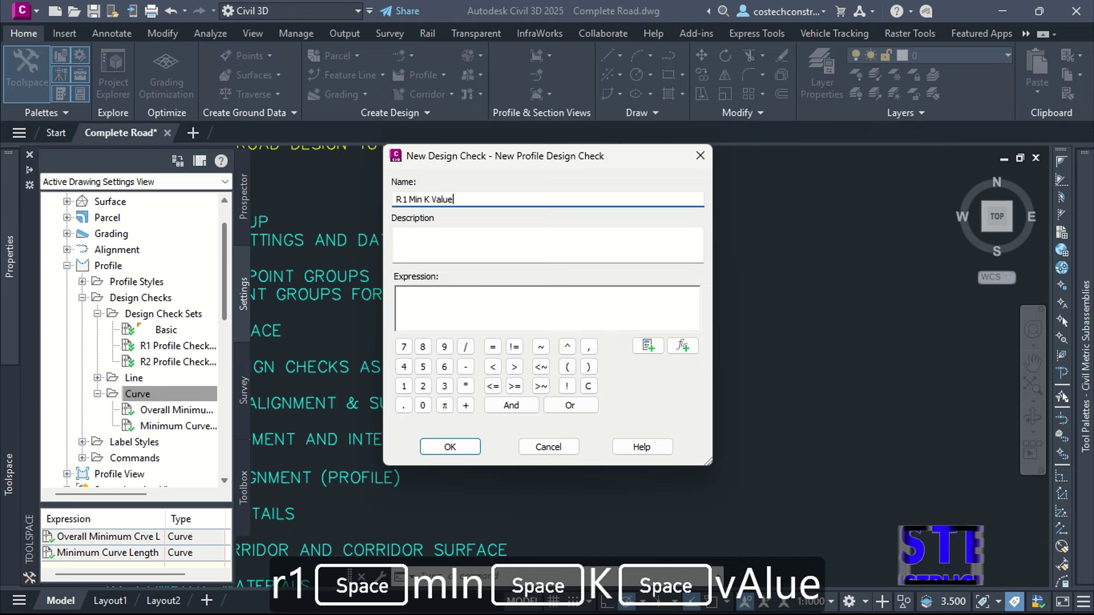
left_click(474, 196)
left_click_drag(475, 197, 352, 203)
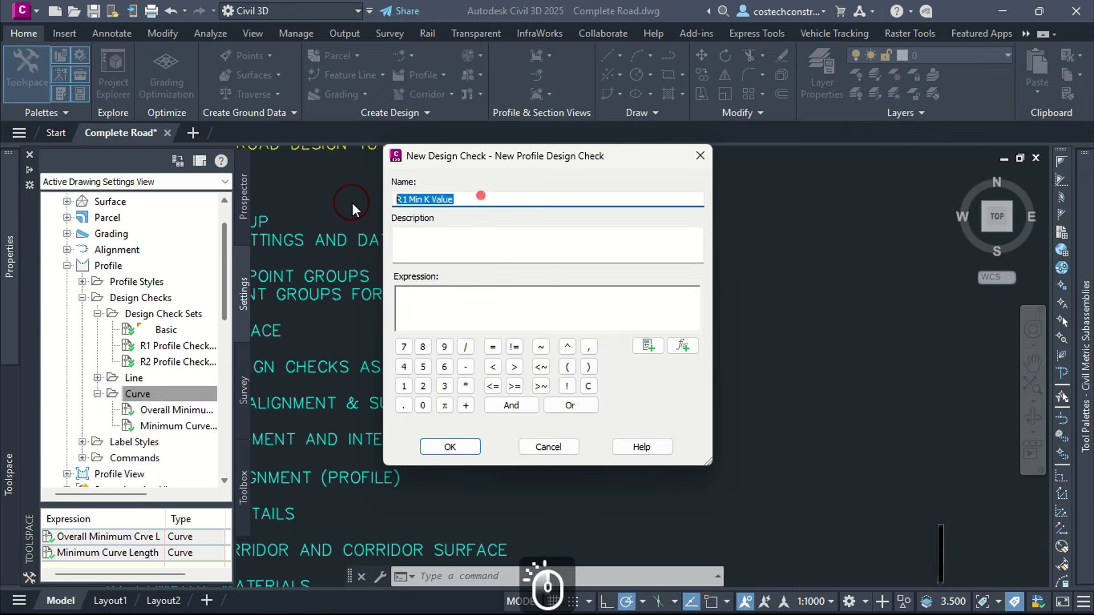
key("ctrl+c")
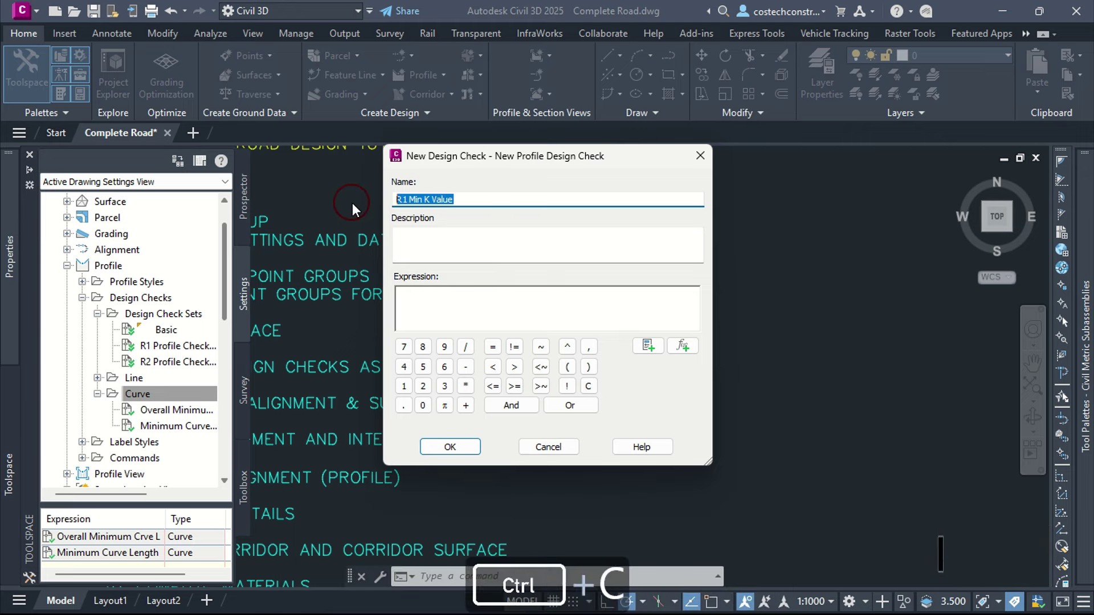
- Define the R1 Min K Value check with the expression {K Value}>45 and save it
left_click(447, 305)
left_click(648, 346)
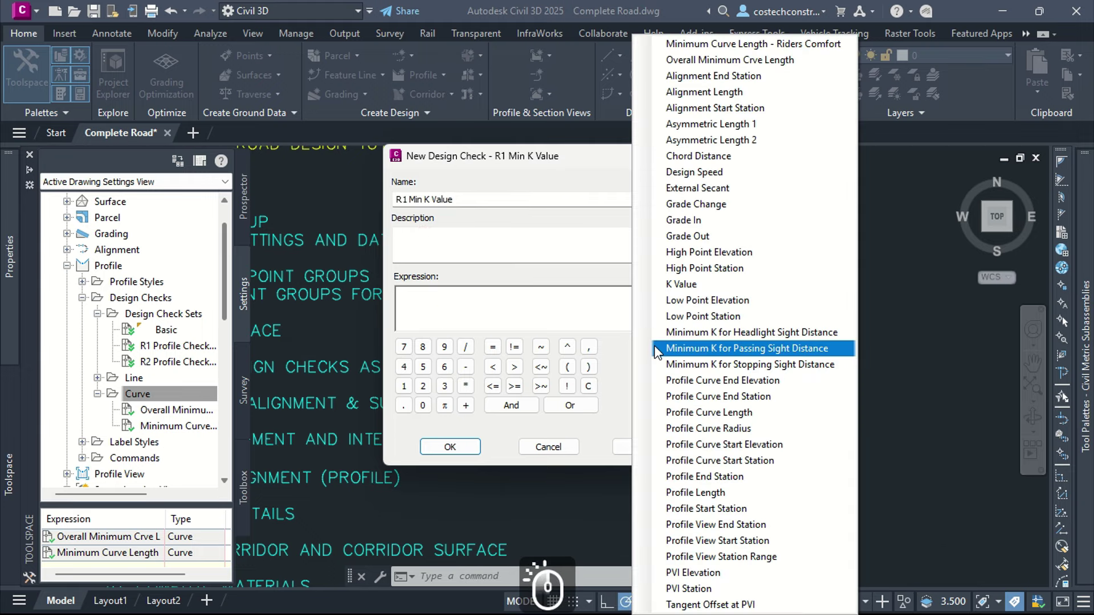
left_click(678, 284)
left_click(514, 367)
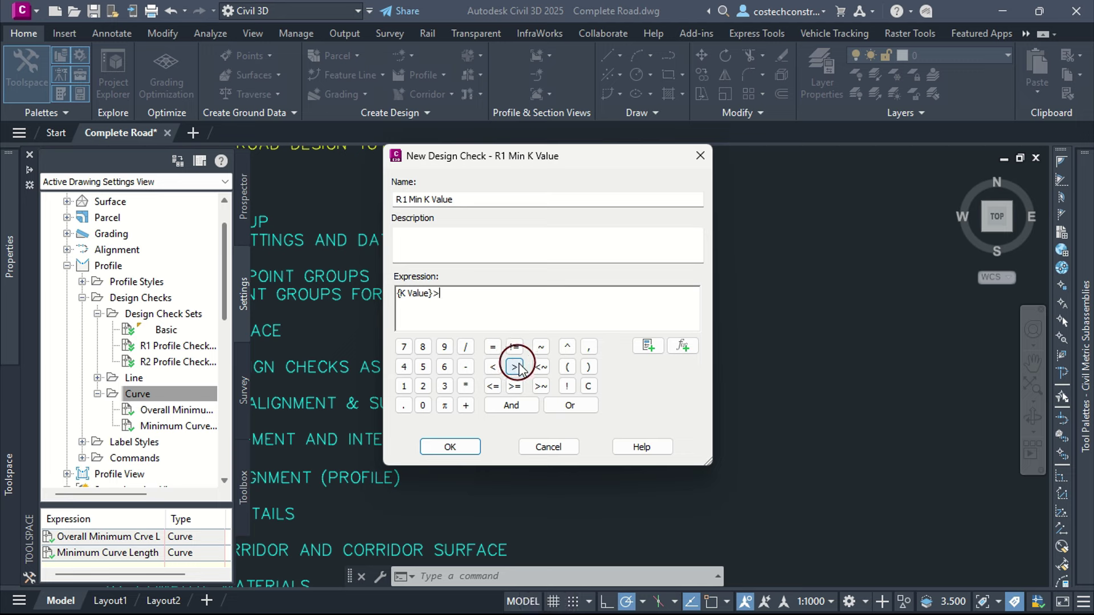
type("45")
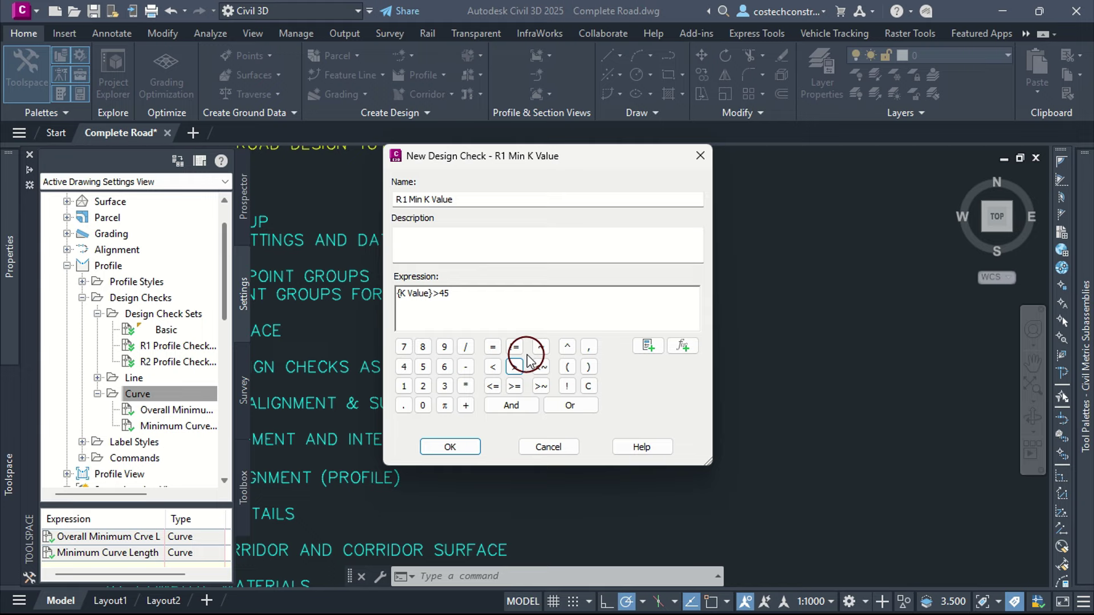
left_click(453, 447)
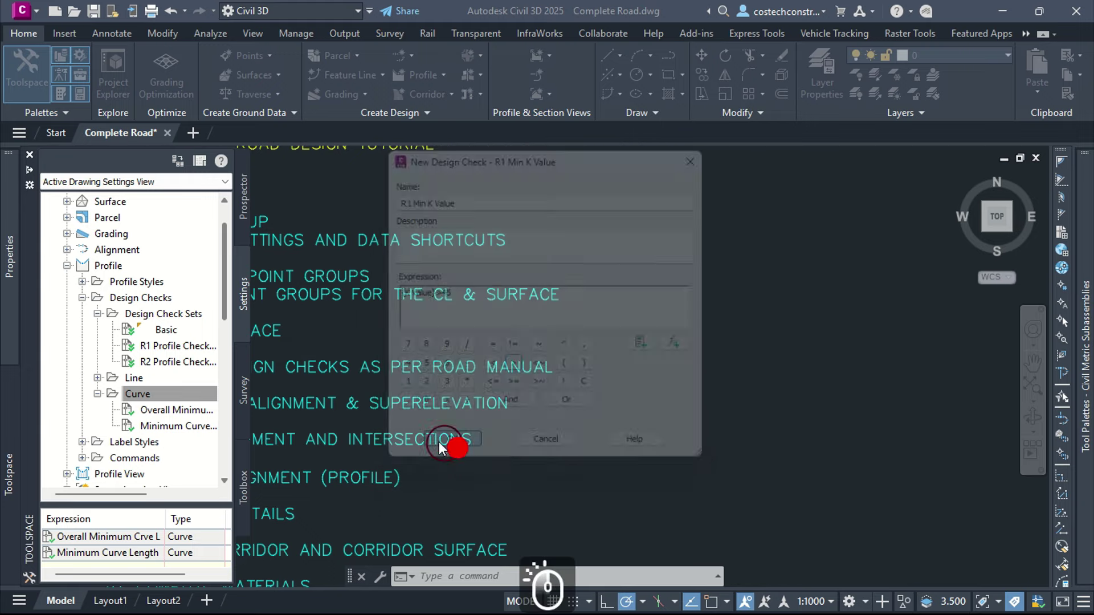
- Start another new profile curve design check and name it "R2 Min K Value"
right_click(127, 394)
left_click(155, 401)
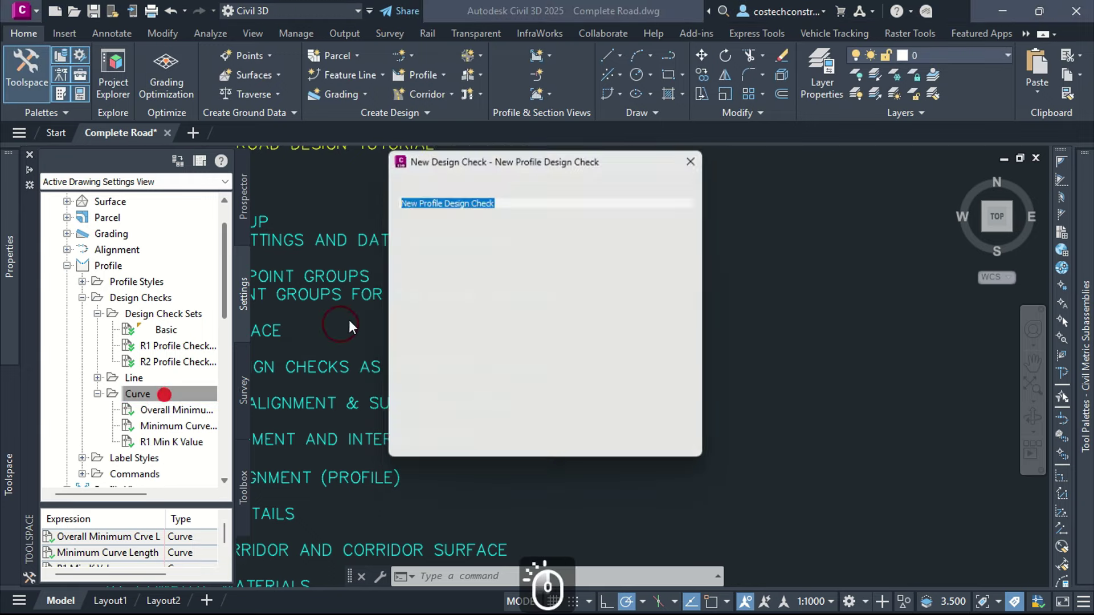
key("ctrl+v")
left_click(403, 202)
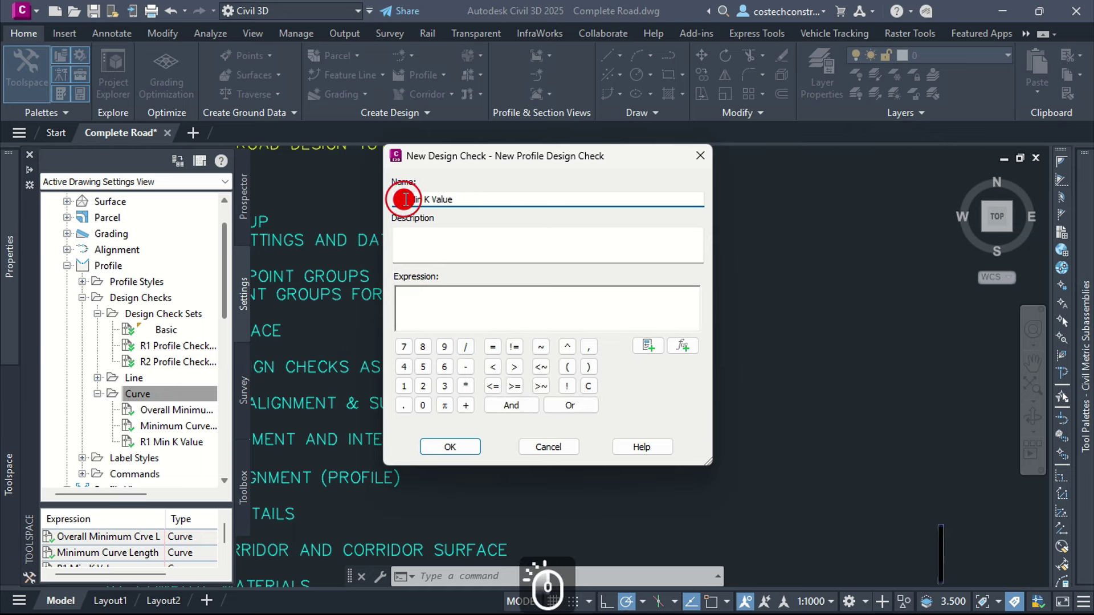
key("Delete")
type("2")
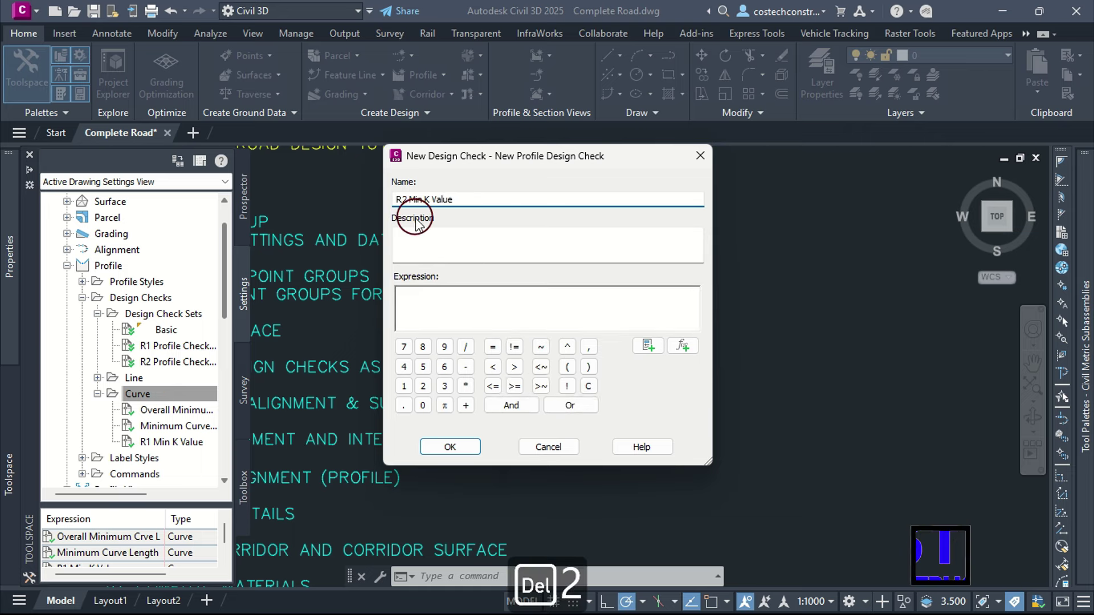
- Define the R2 Min K Value check with the expression {K Value}>10 and save it
left_click(453, 306)
left_click(648, 345)
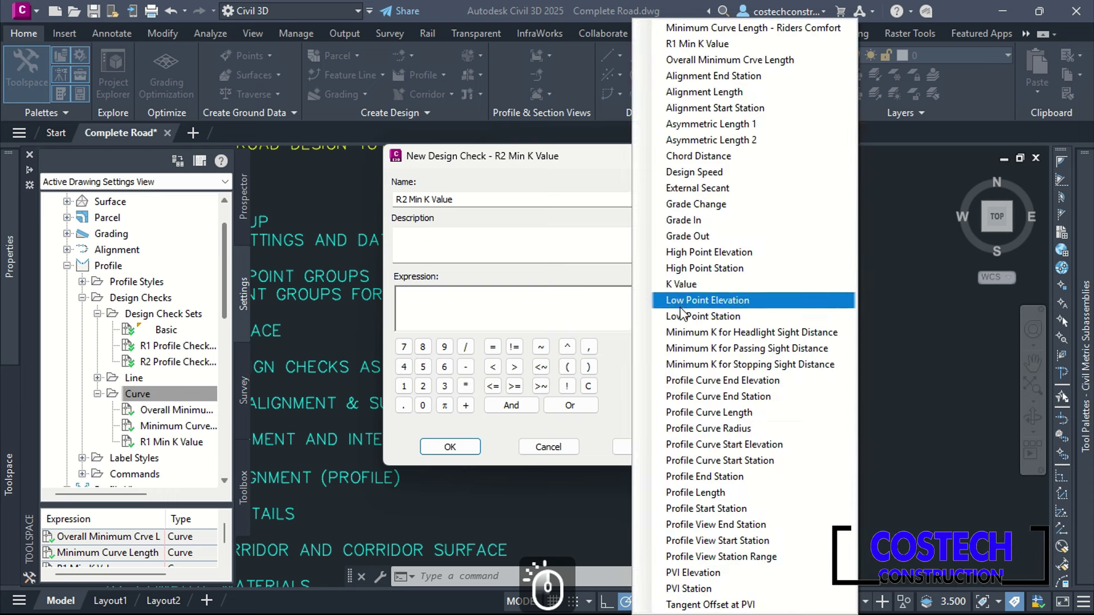
left_click(688, 286)
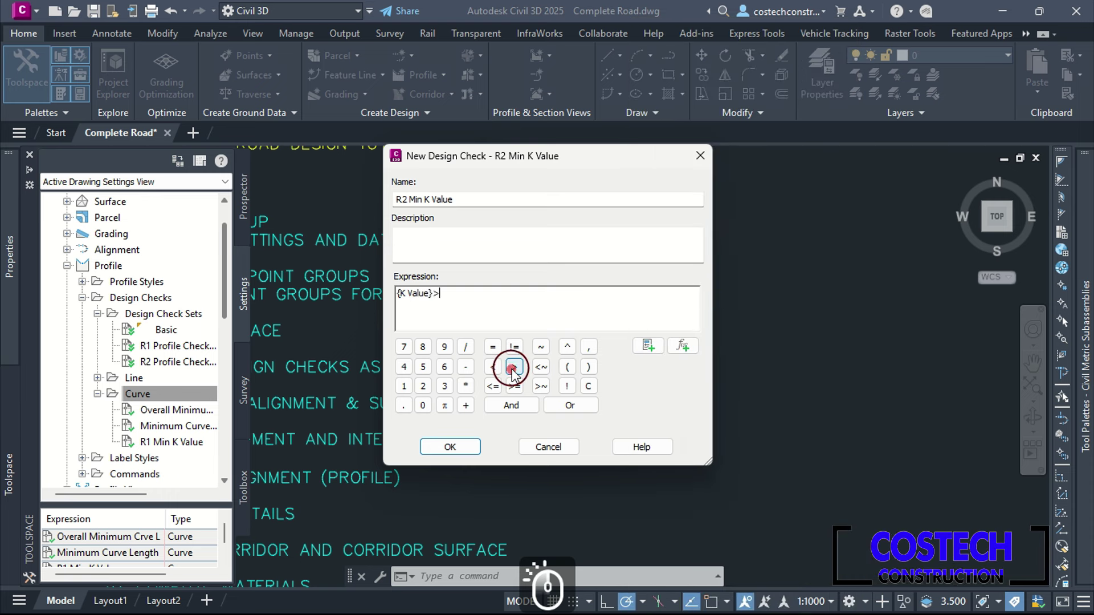
type("10")
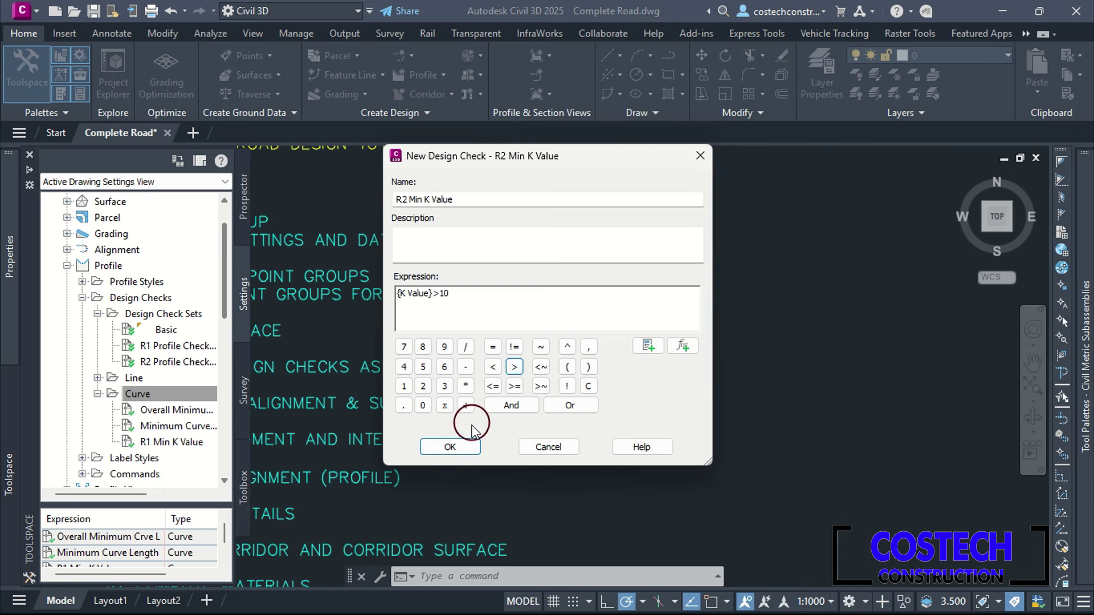
left_click(453, 447)
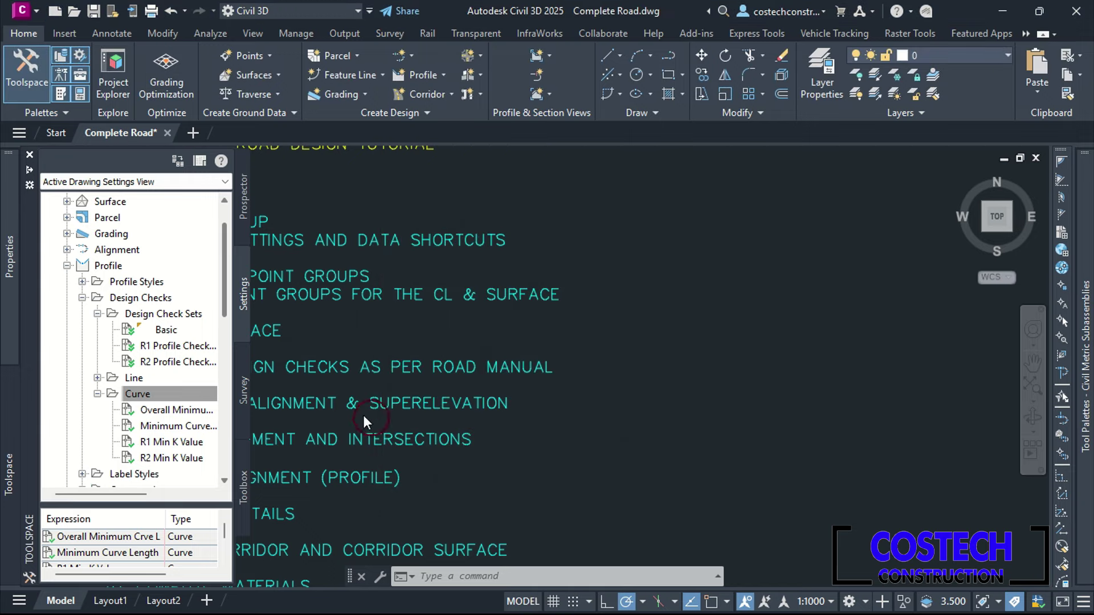
- Start a new profile curve design check named "R1 Min K PSD" and copy that name for reuse
left_click(166, 396)
right_click(165, 396)
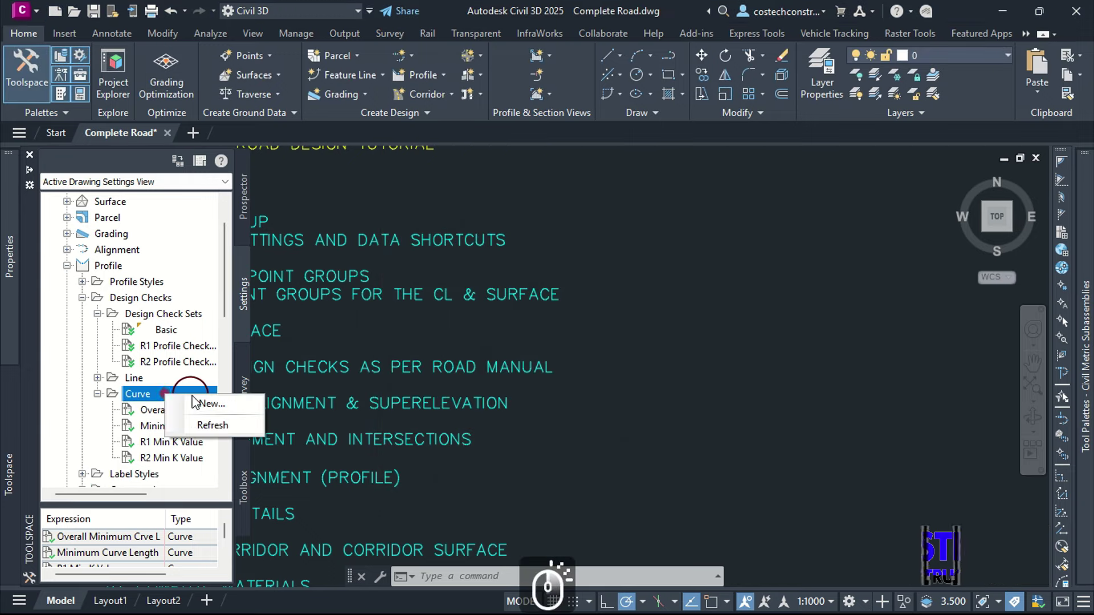
left_click(211, 404)
type("R1 M")
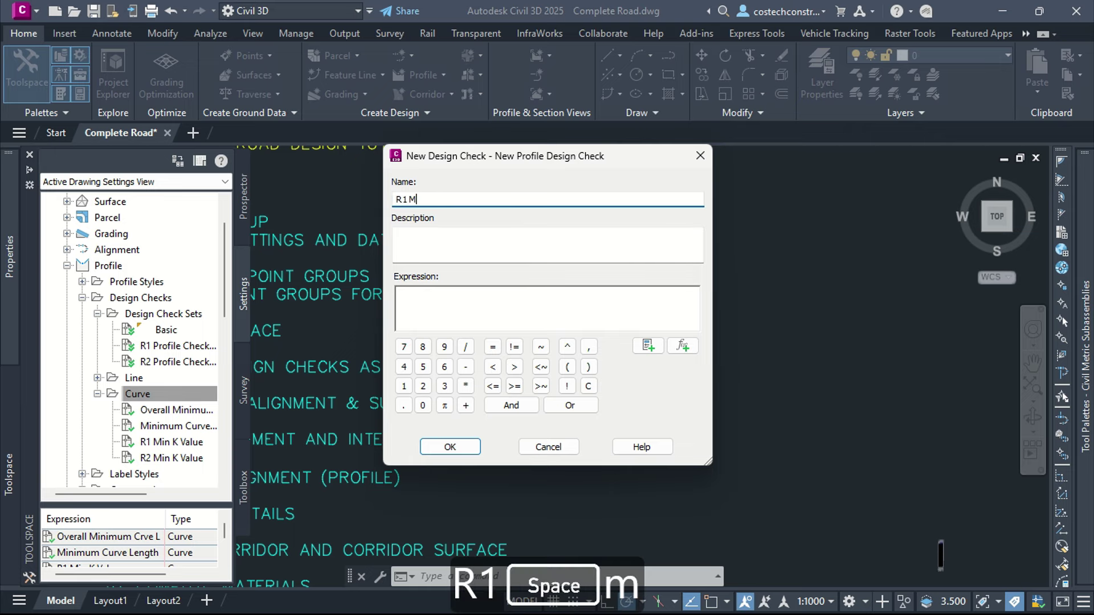
type("in K PSD")
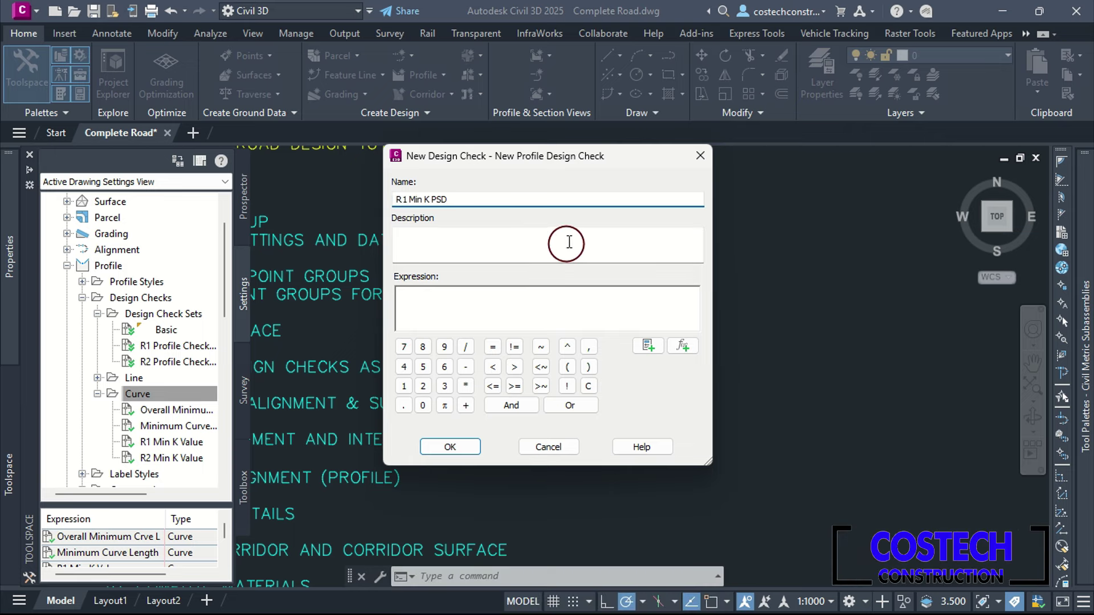
left_click_drag(487, 203, 368, 207)
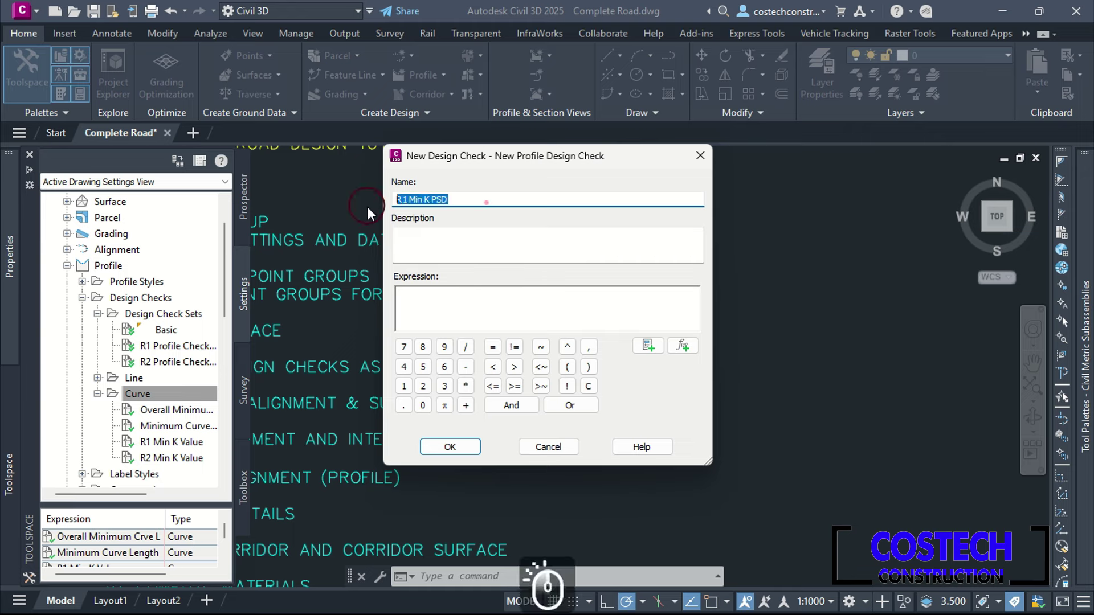
key("ctrl+c")
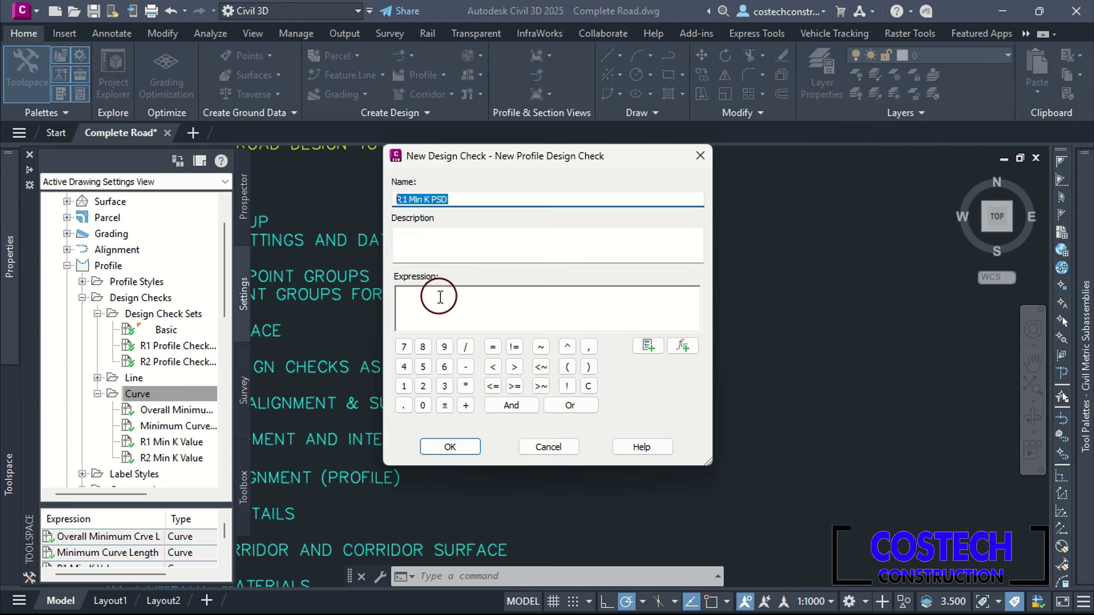
- Define the R1 Min K PSD check with the expression {Minimum K for Passing Sight Distance}>315 and save it
left_click(433, 305)
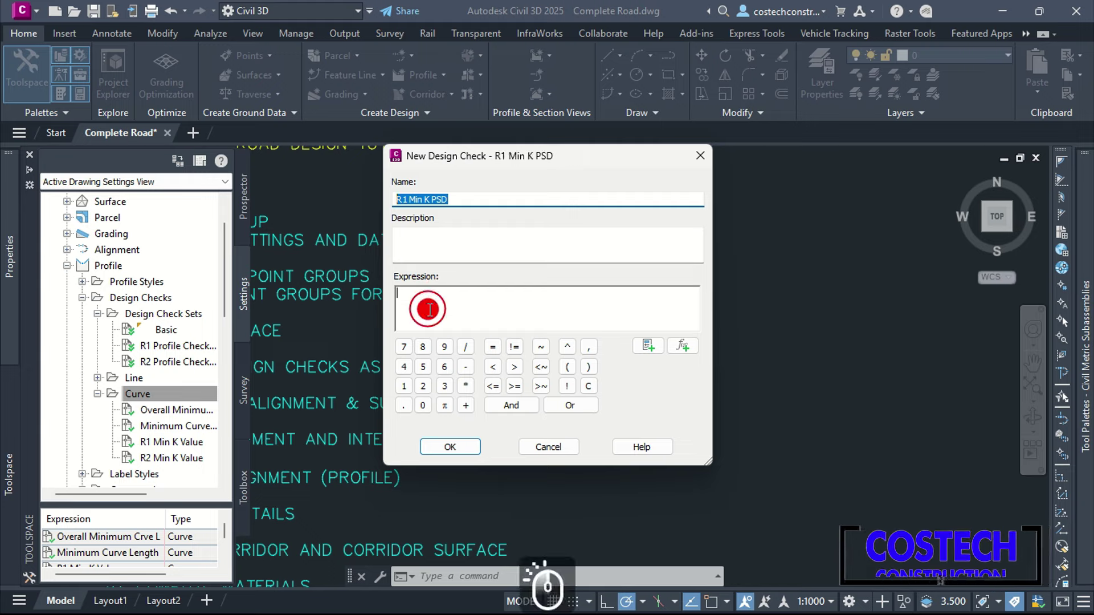
left_click(649, 346)
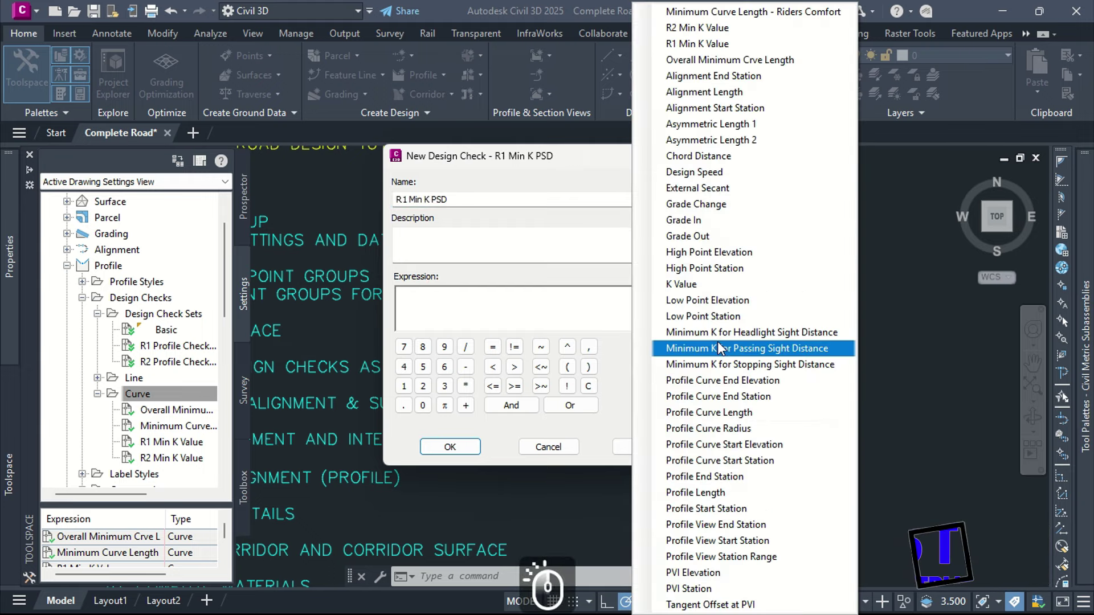
left_click(758, 348)
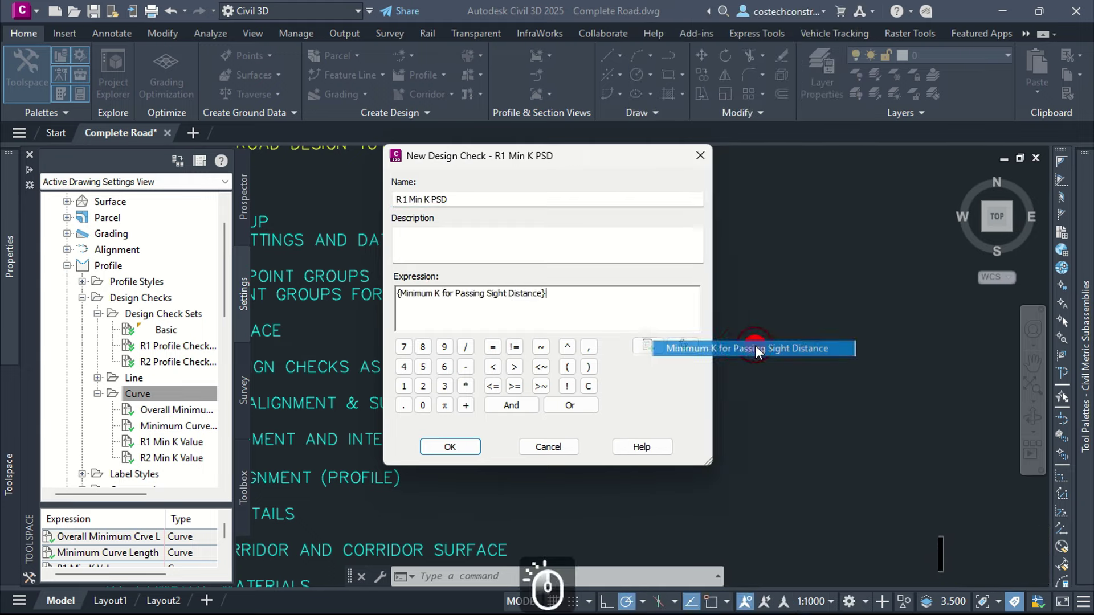
left_click(514, 367)
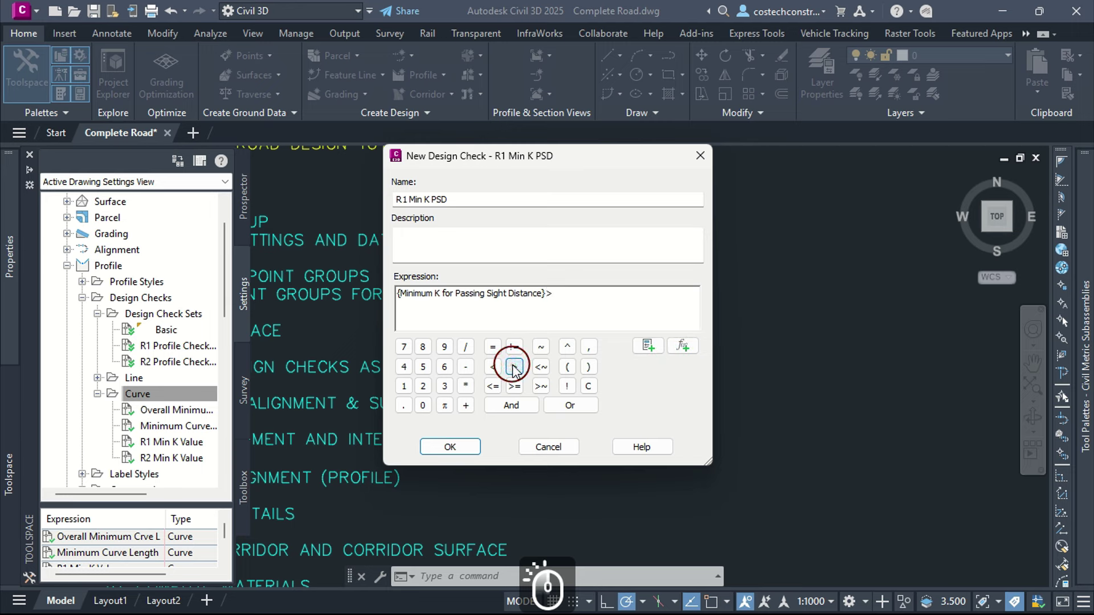
type("315")
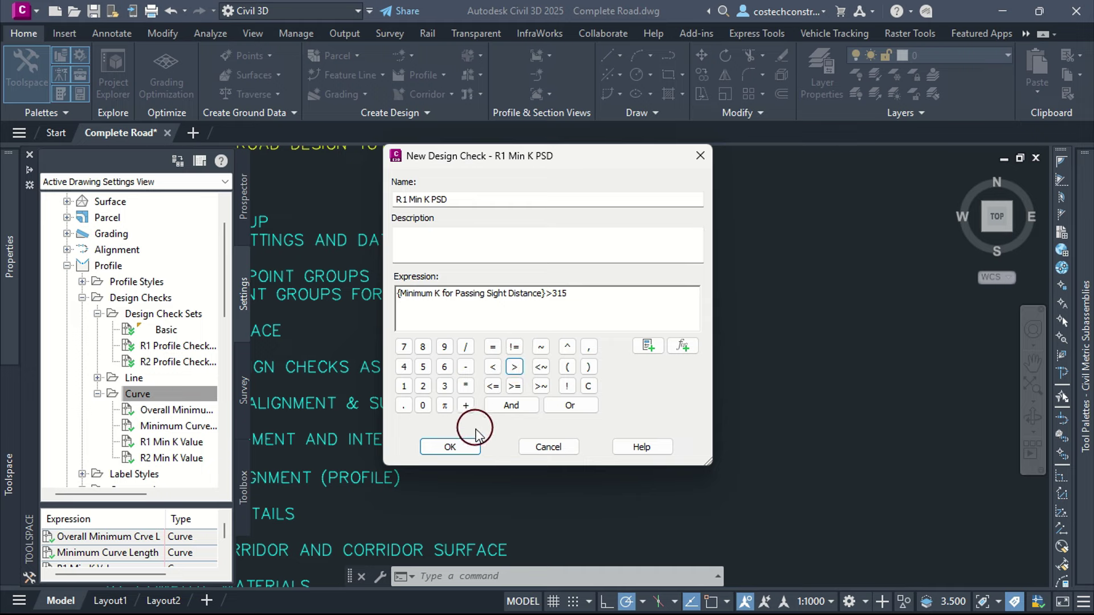
left_click(450, 447)
- Start another profile curve design check from the copied name, with the expression {Minimum K for Passing Sight Distance}>130
right_click(176, 393)
left_click(209, 397)
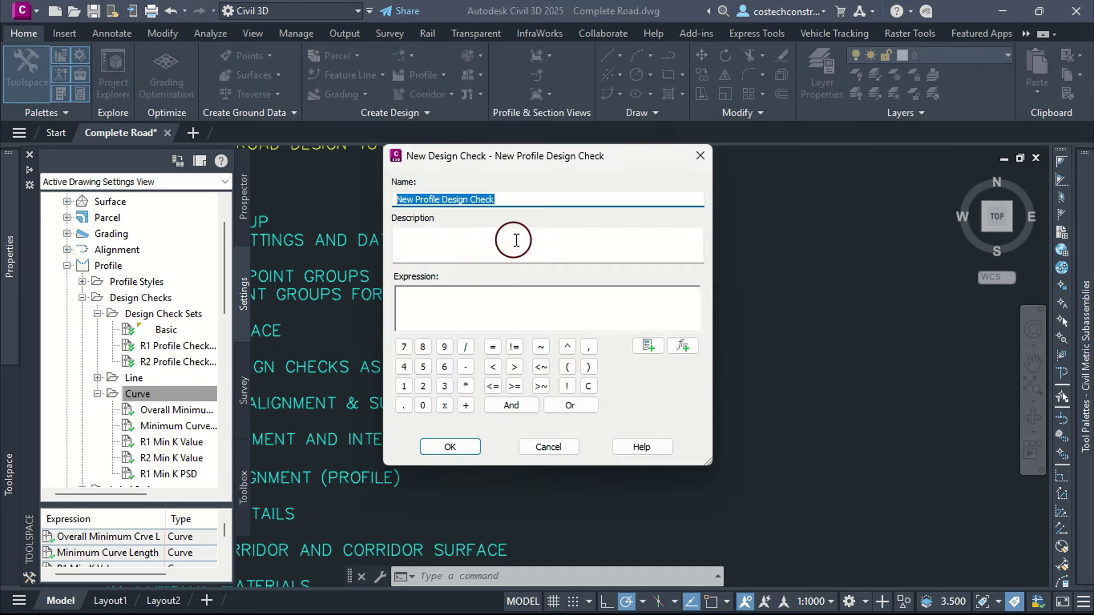
key("ctrl+v")
left_click(458, 306)
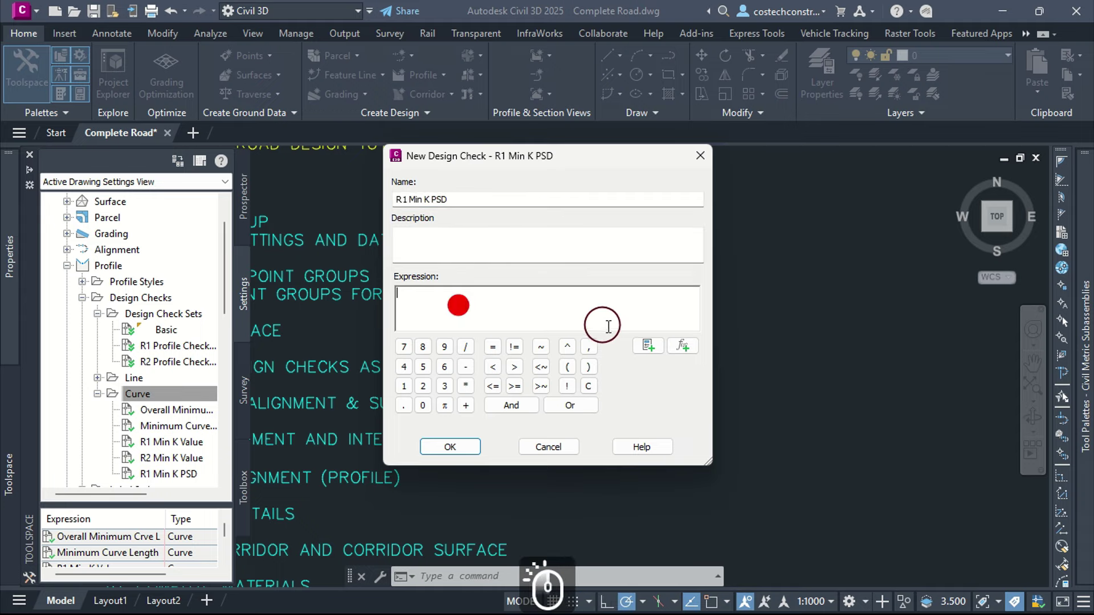
left_click(647, 346)
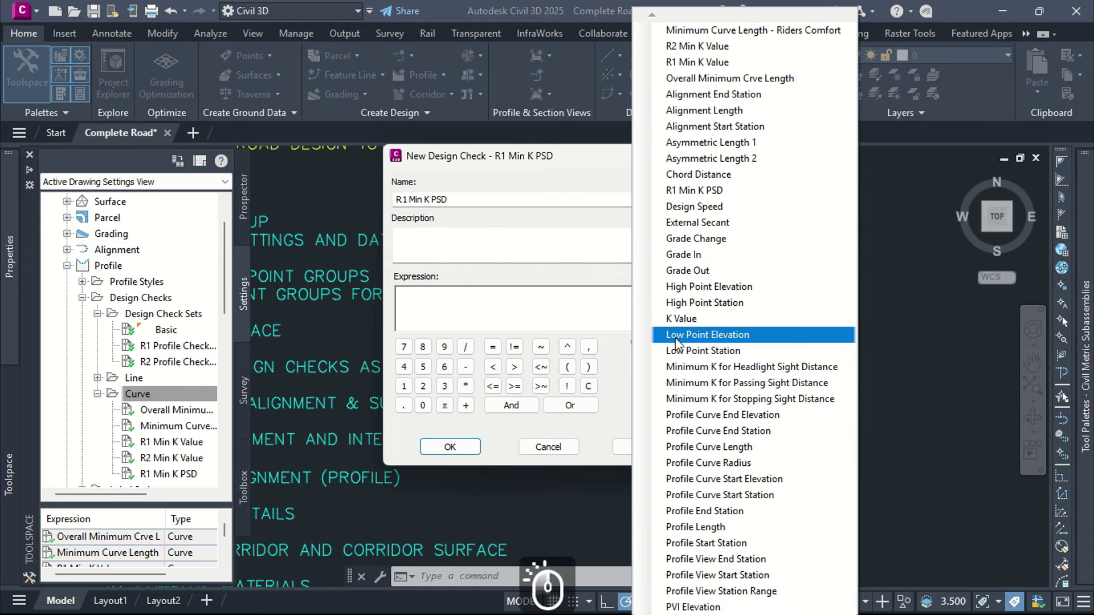
left_click(708, 382)
type("1")
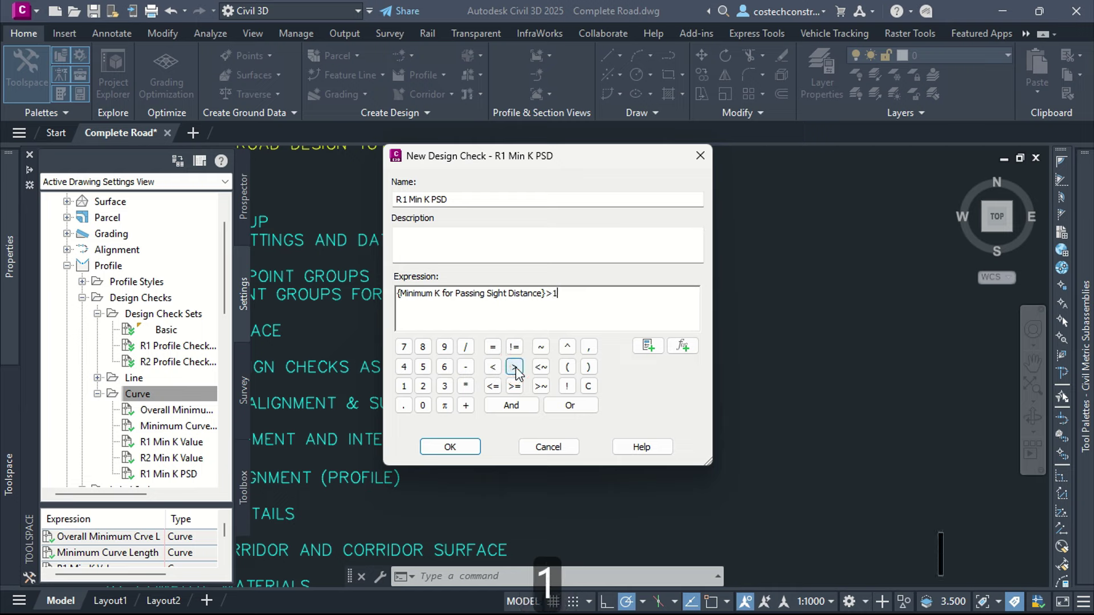
type("30")
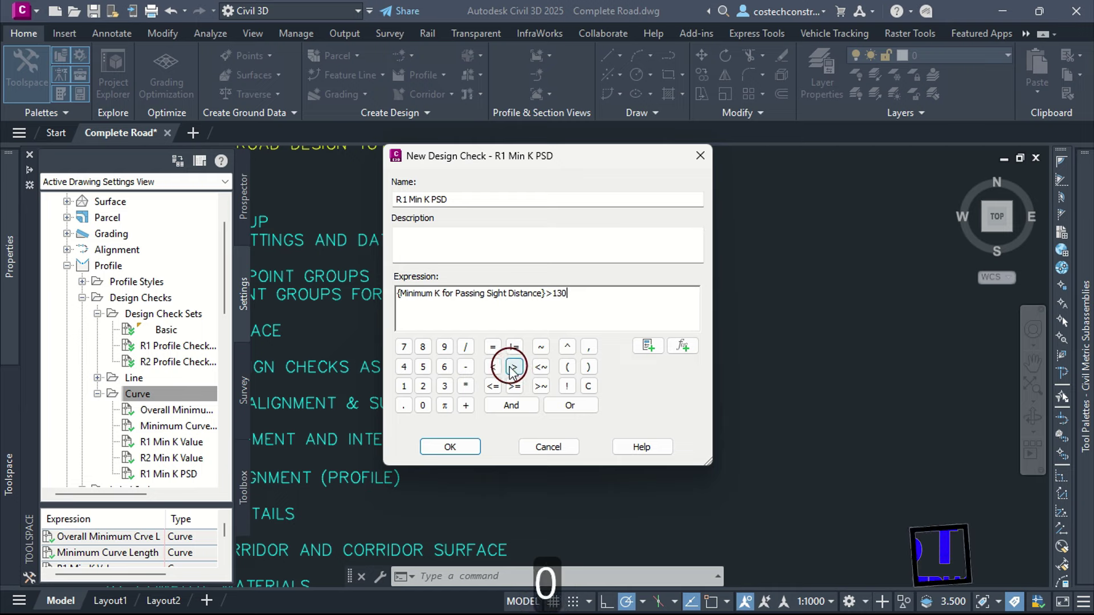
- Rename the passing sight distance check for the second road to "R2 Min K PSD" and save it
left_click(451, 447)
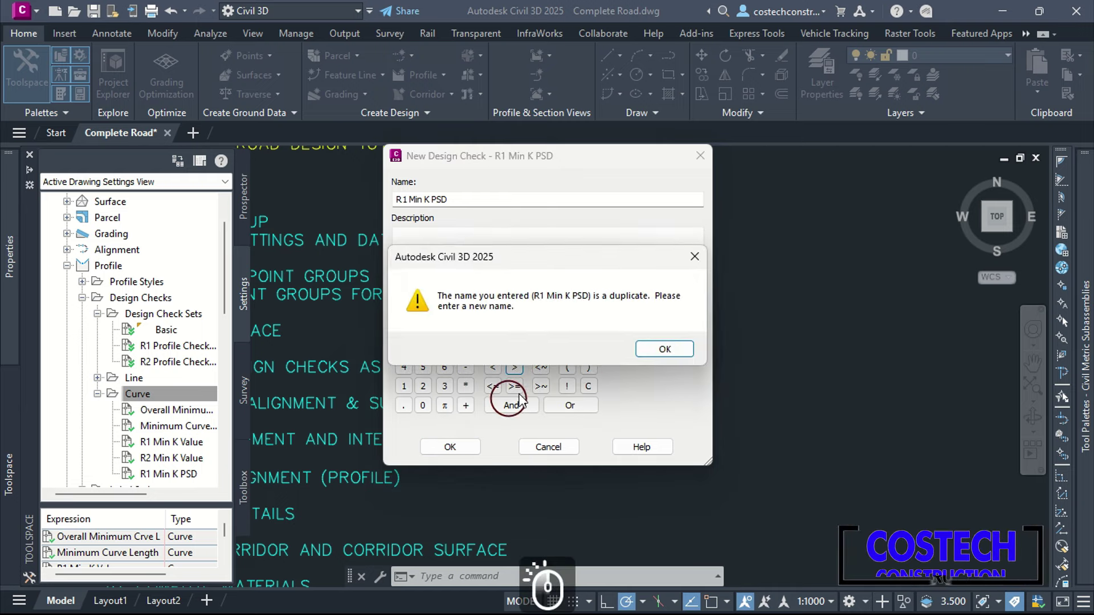
left_click(649, 345)
left_click(406, 199)
key("BackSpace")
type("2")
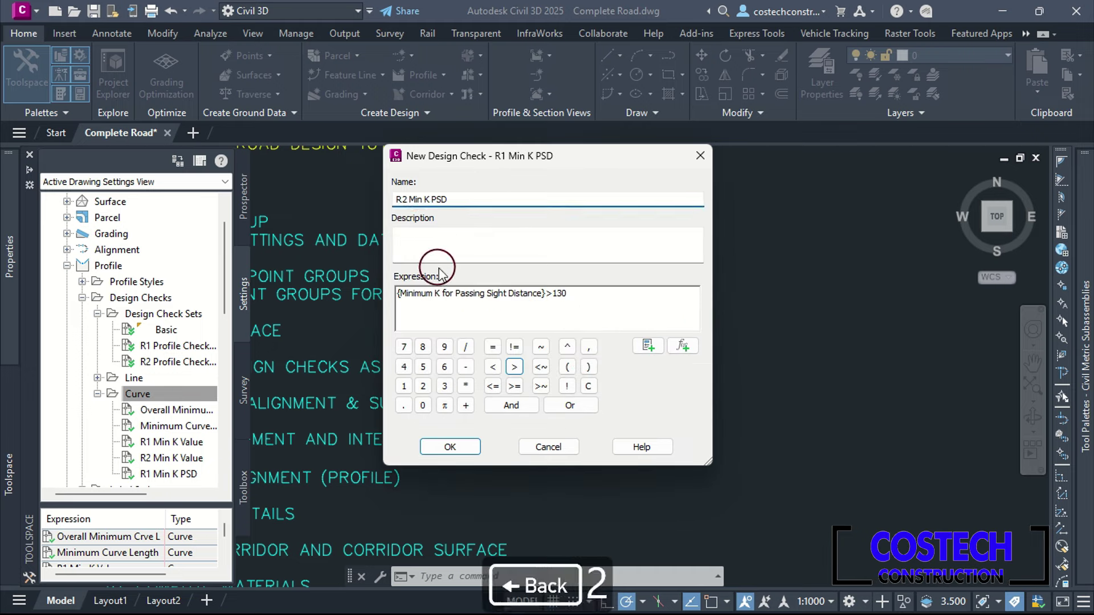
left_click(450, 446)
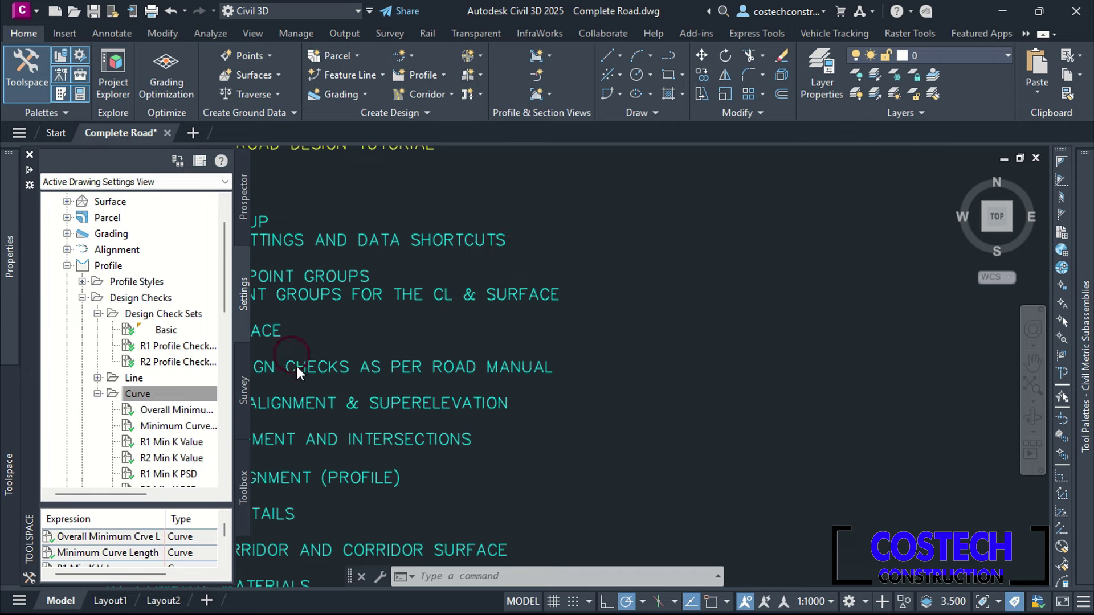
- Switch to the PDF reader and check the crest curve K values in the Kenya road design manual against the vertical curve K-values in road design 1.pdf
scroll(132, 435, "down", 1)
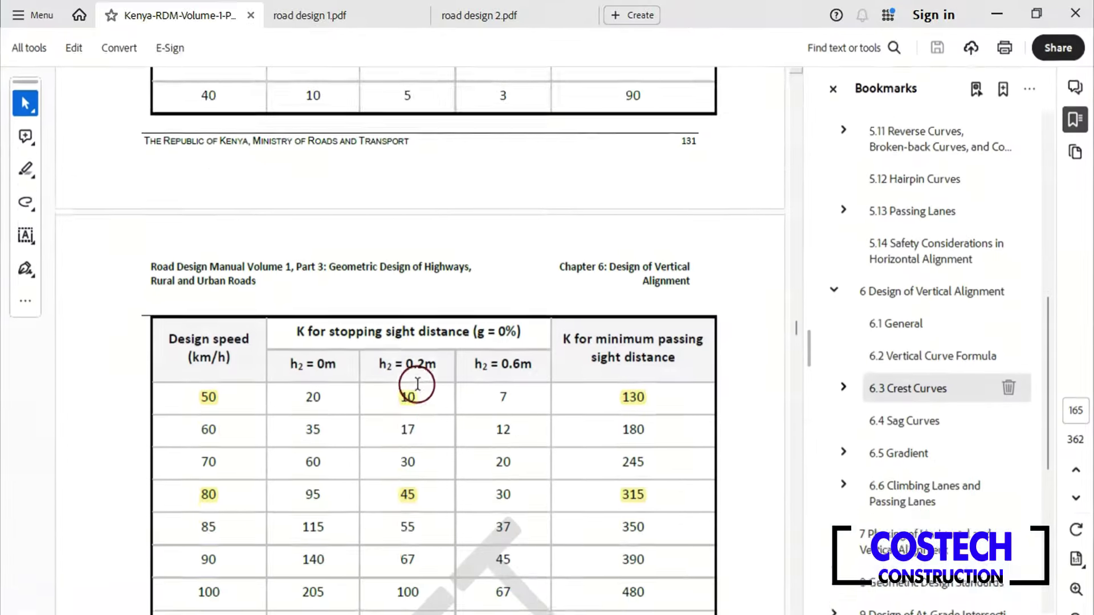
scroll(518, 341, "down", 3)
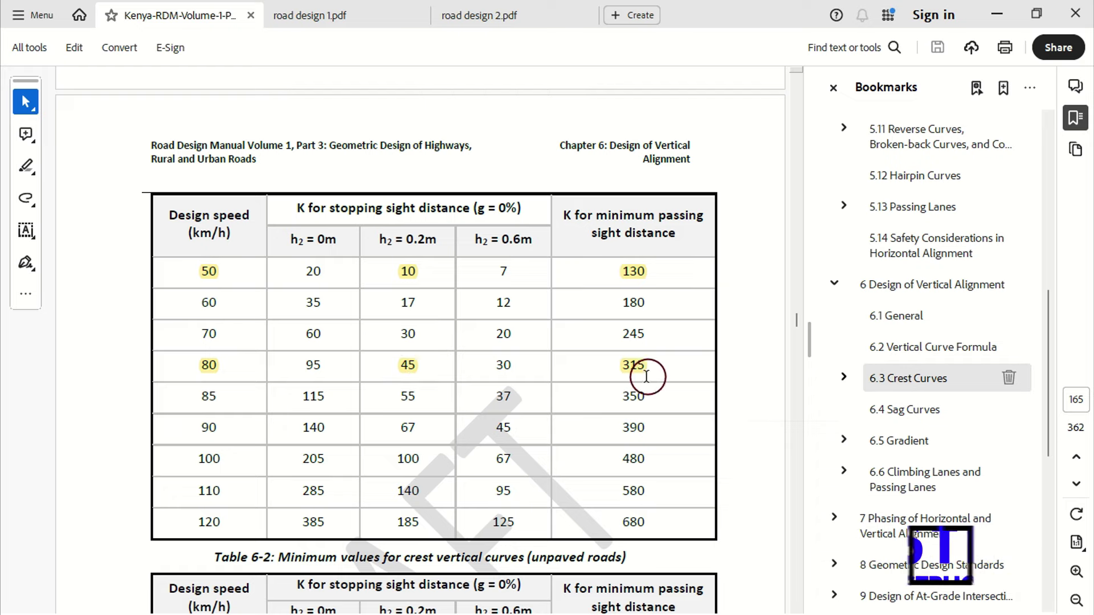
left_click(335, 14)
scroll(377, 324, "down", 2)
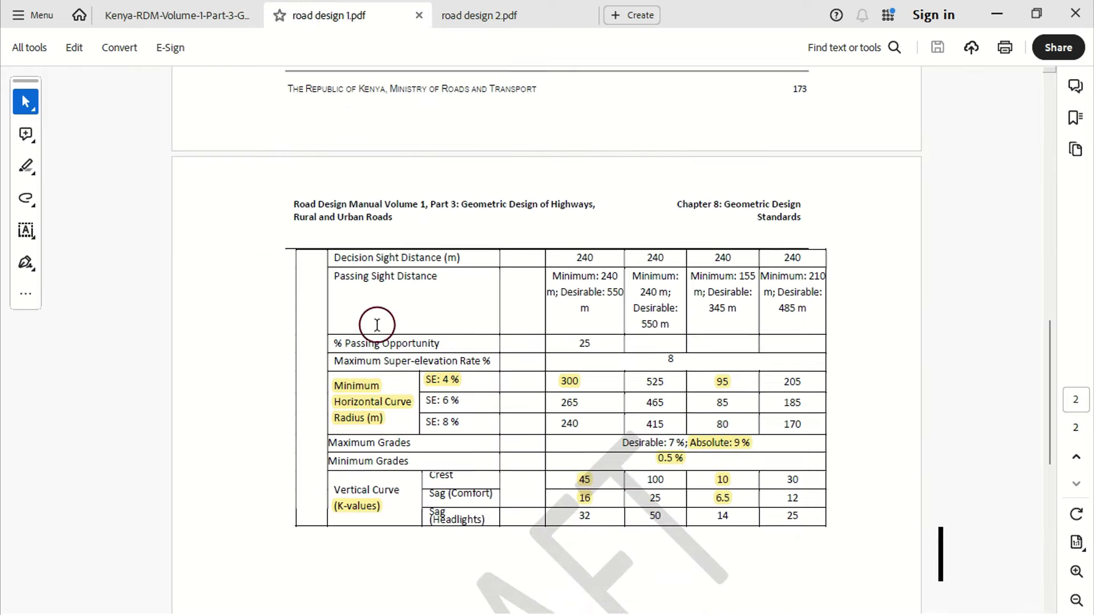
scroll(377, 325, "down", 4)
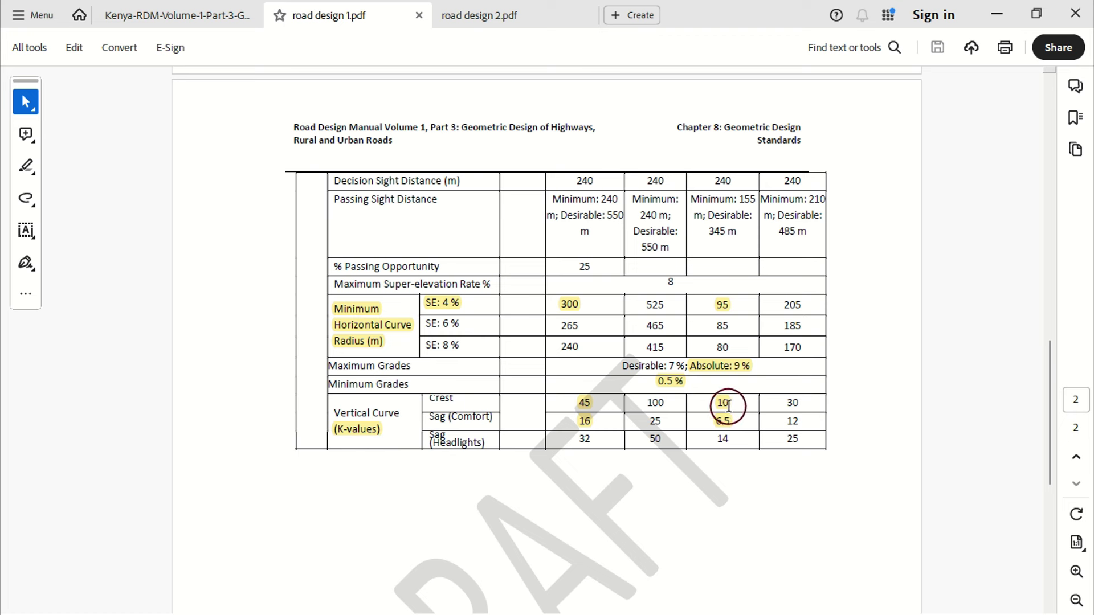
scroll(721, 415, "up", 2)
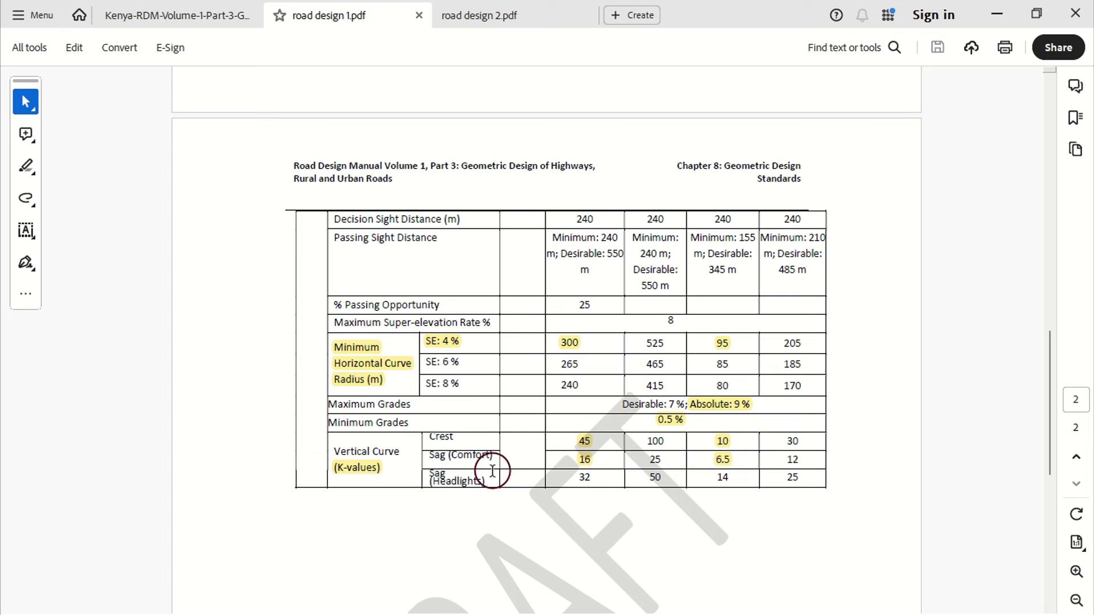
left_click(222, 15)
scroll(408, 562, "down", 15)
scroll(408, 363, "down", 15)
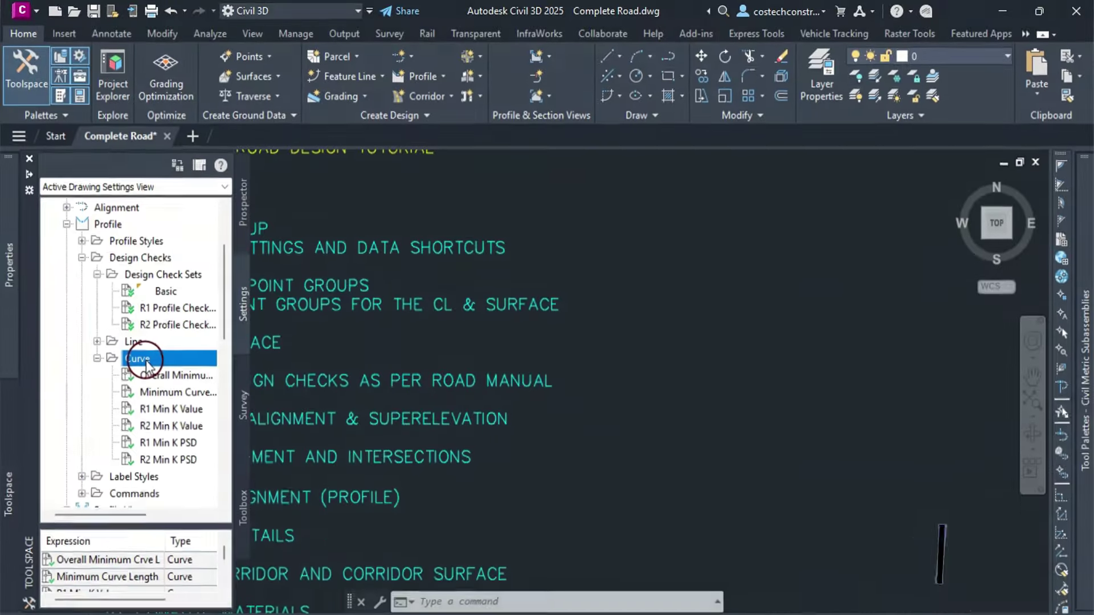
- Switch back to Civil 3D and start a new profile curve design check named "R1 Min LVC"
left_click(5, 479)
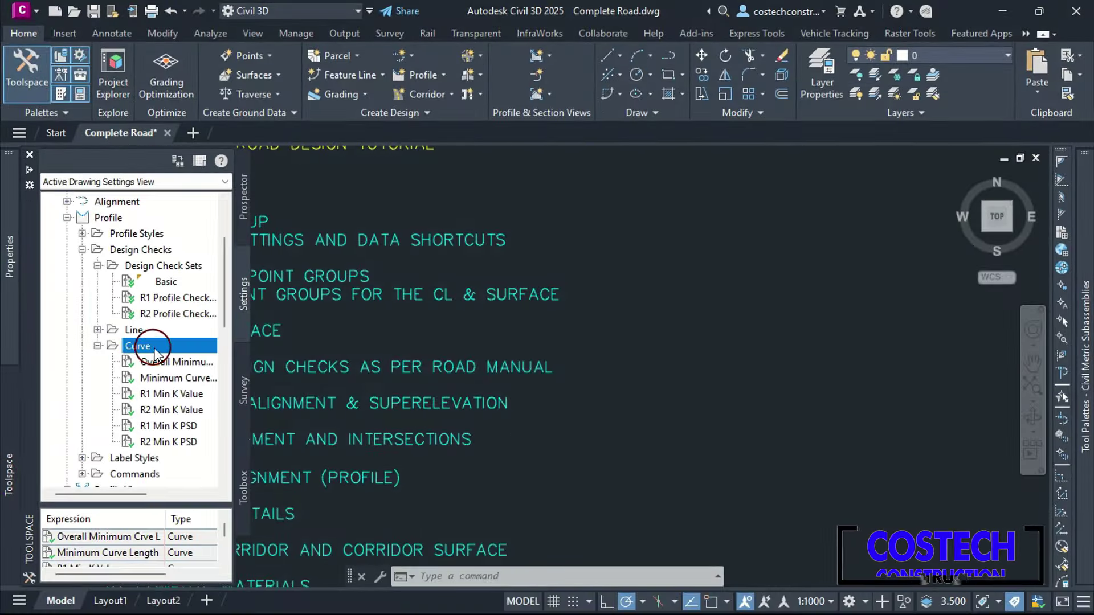
right_click(174, 346)
left_click(201, 358)
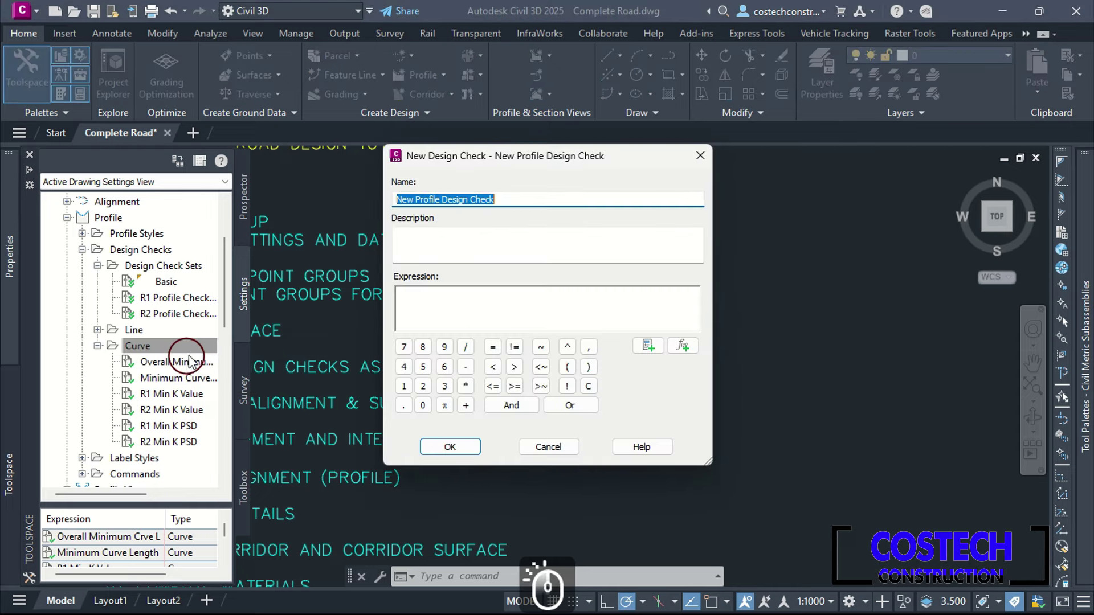
type("R1 Min ")
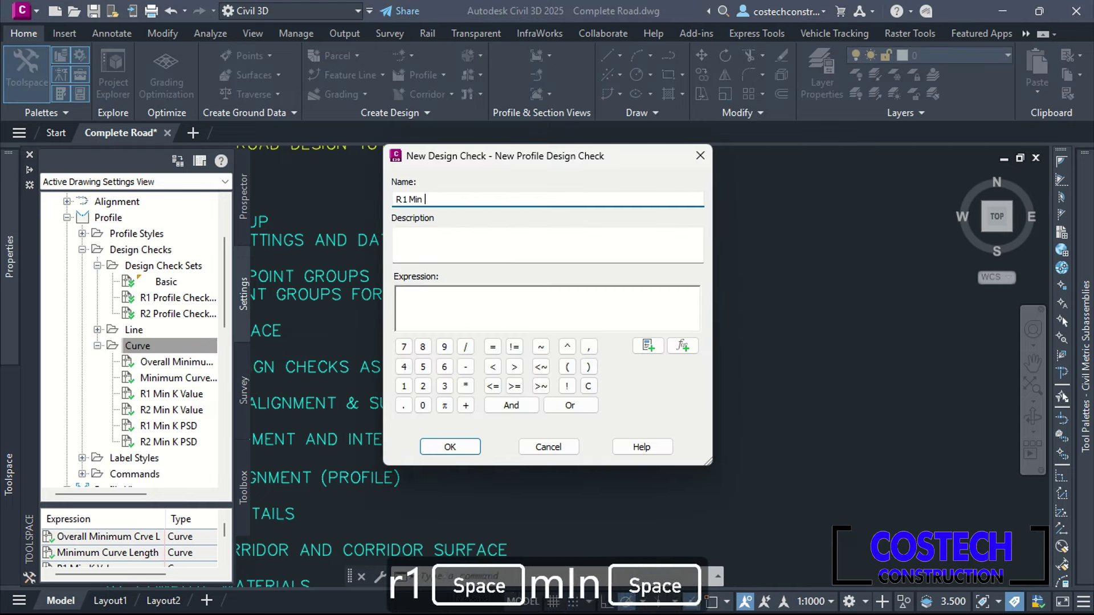
type("LVC")
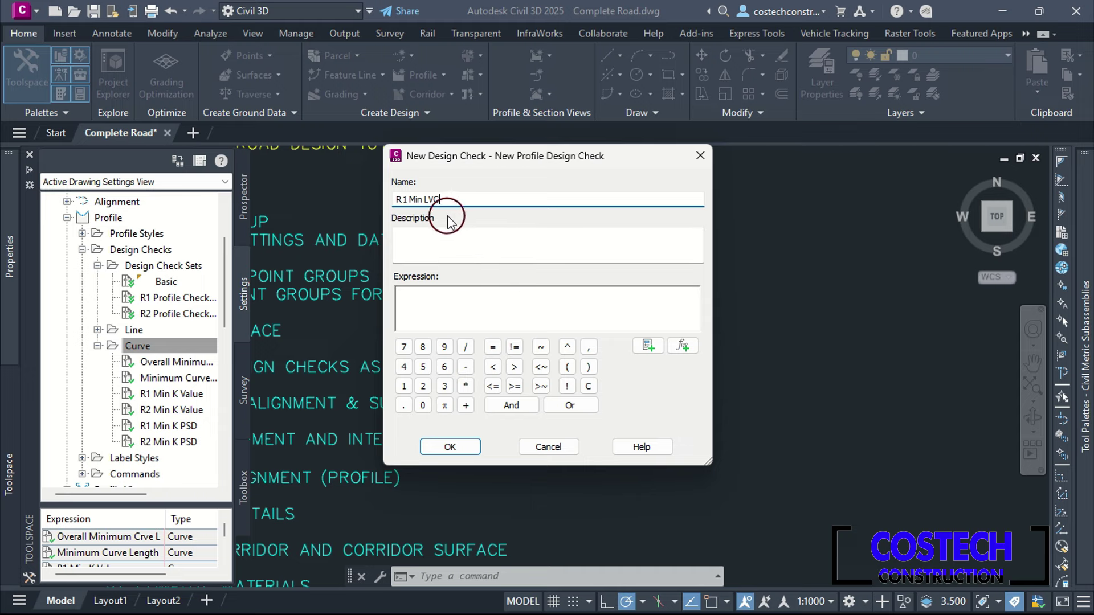
- Copy the check's name, set the expression to {Profile Curve Length}>140 and save the R1 Min LVC check
left_click_drag(468, 202, 378, 200)
key("ctrl+c")
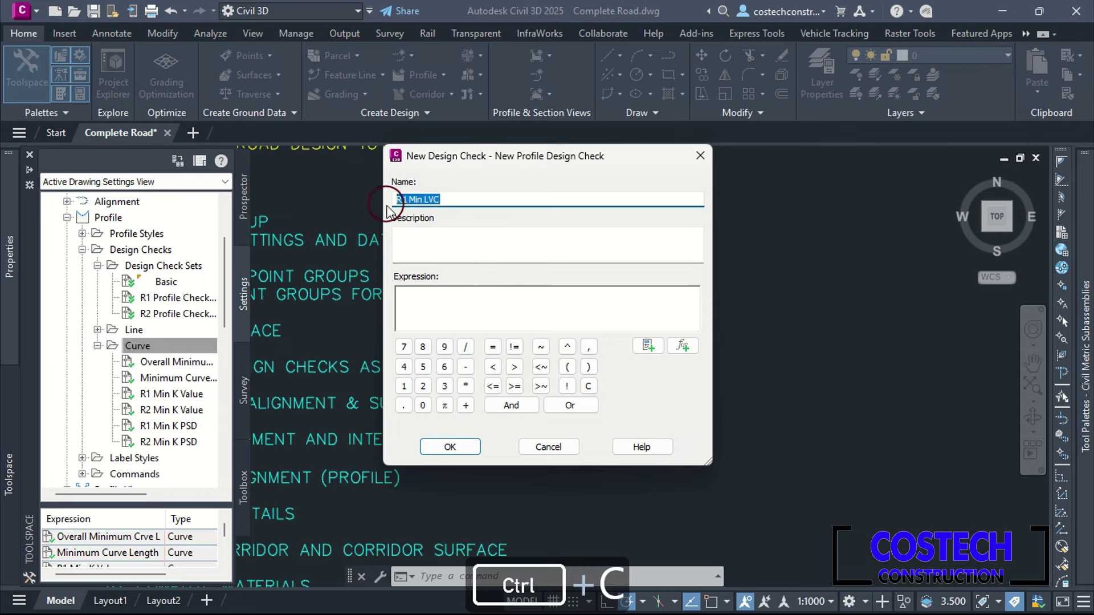
left_click(443, 297)
left_click(649, 346)
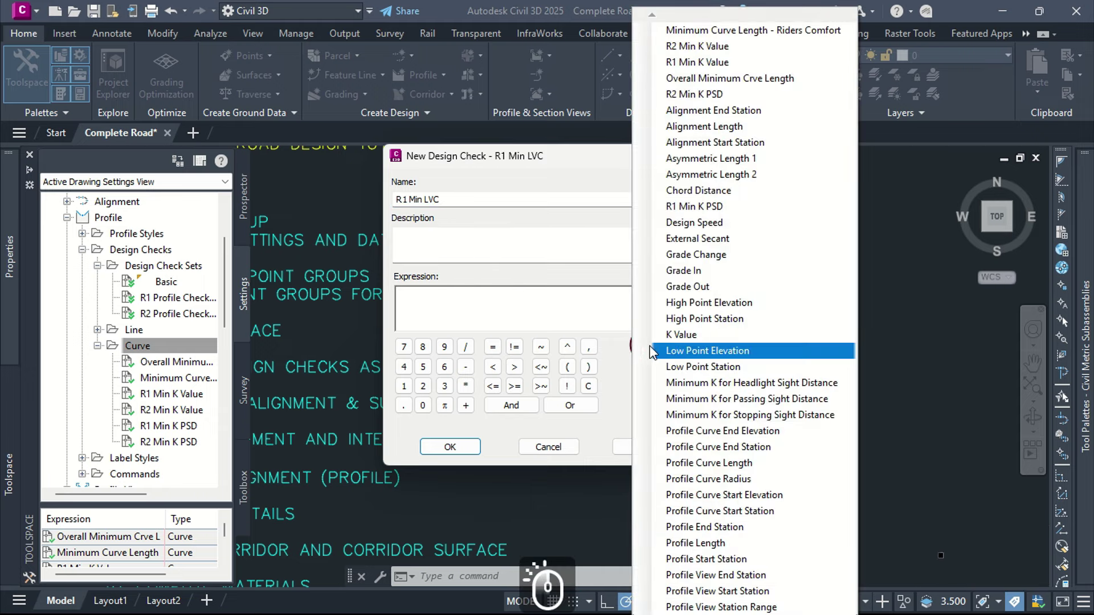
left_click(709, 463)
left_click(514, 368)
type("140")
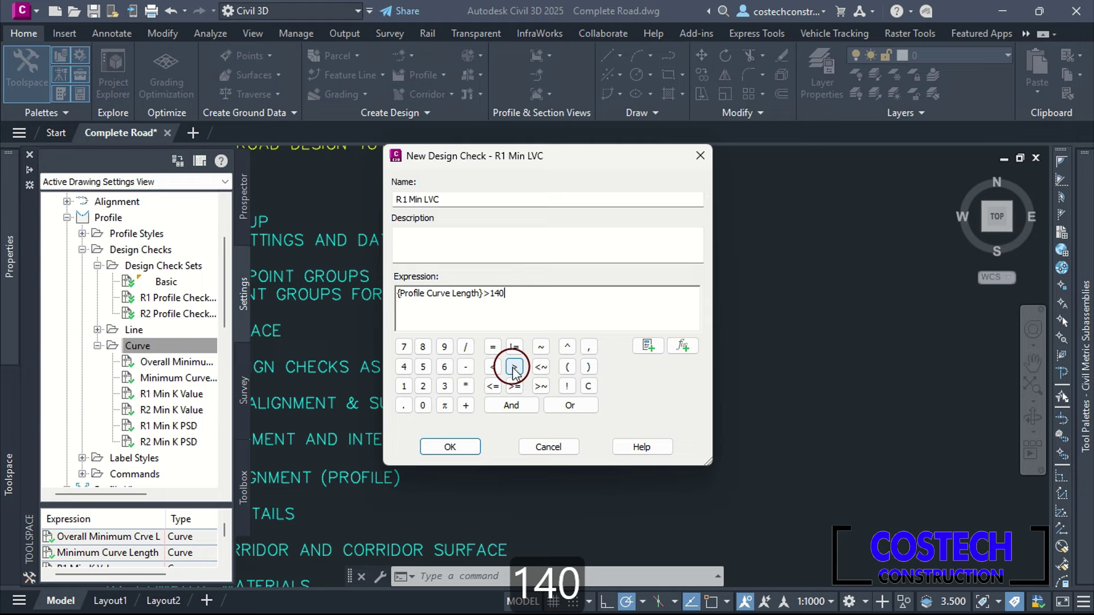
left_click(470, 450)
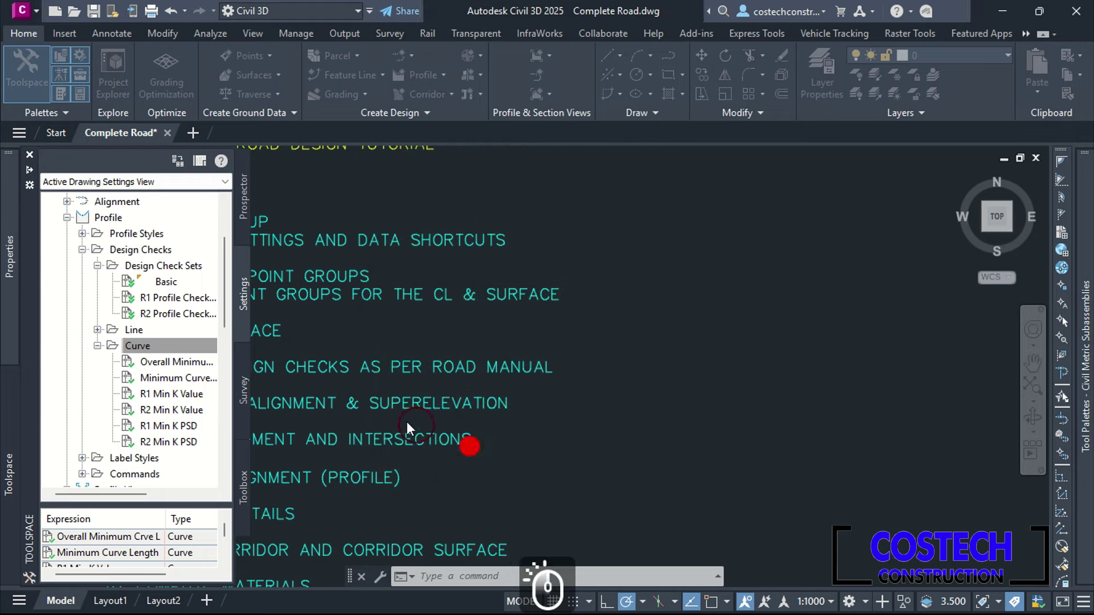
- Start another profile curve design check from the copied name and rename it "R2 Min LVC"
right_click(196, 345)
left_click(224, 354)
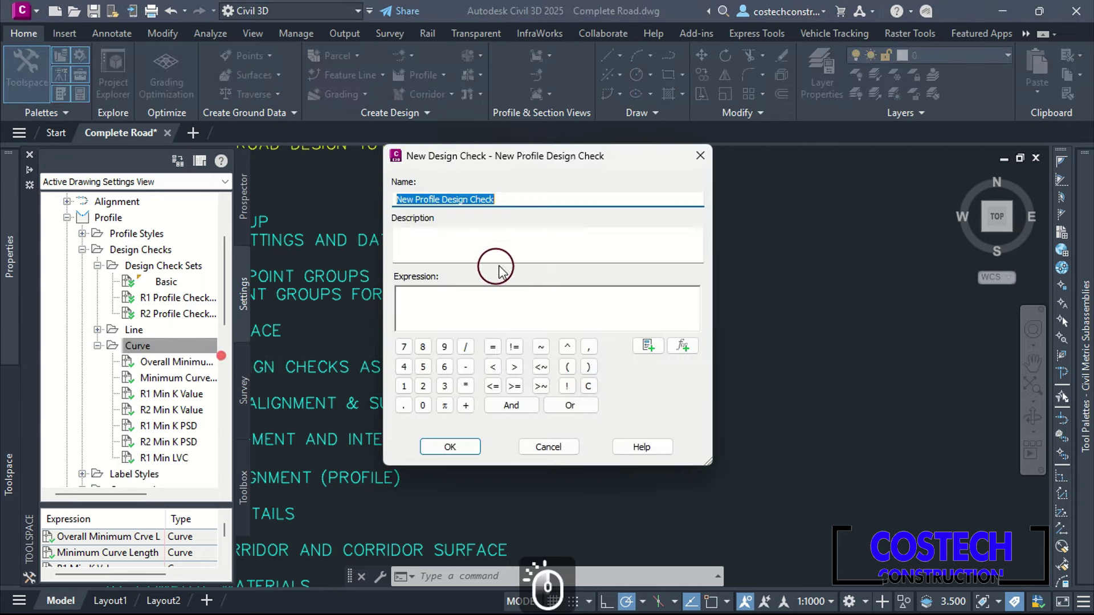
key("ctrl+v")
left_click(407, 201)
key("BackSpace")
type("2")
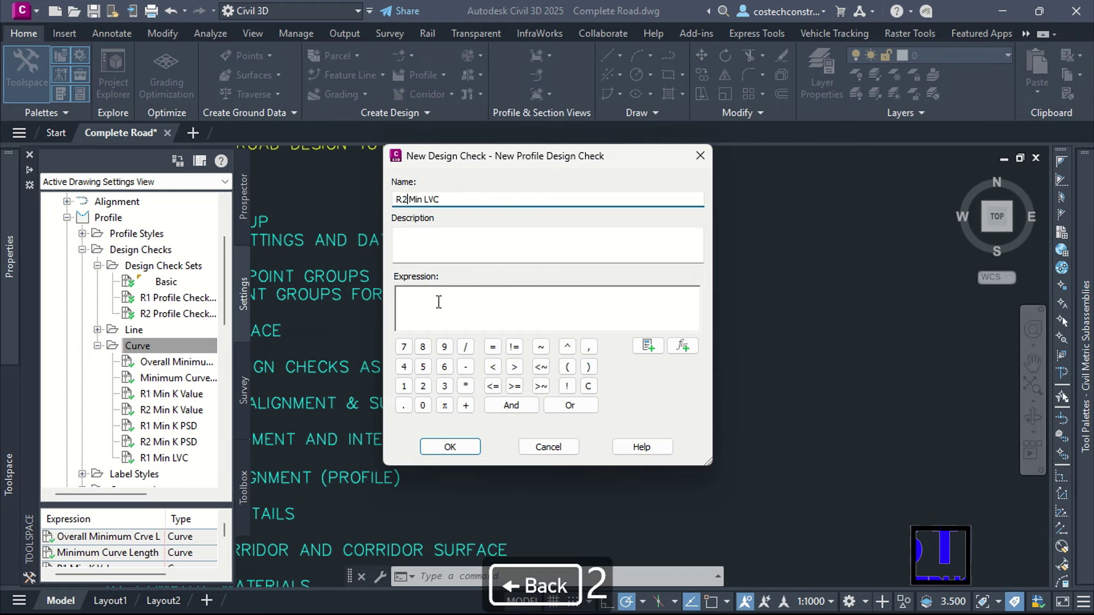
- Set the R2 Min LVC check's expression to {Profile Curve Length}>90 and save it
left_click(454, 310)
left_click(648, 346)
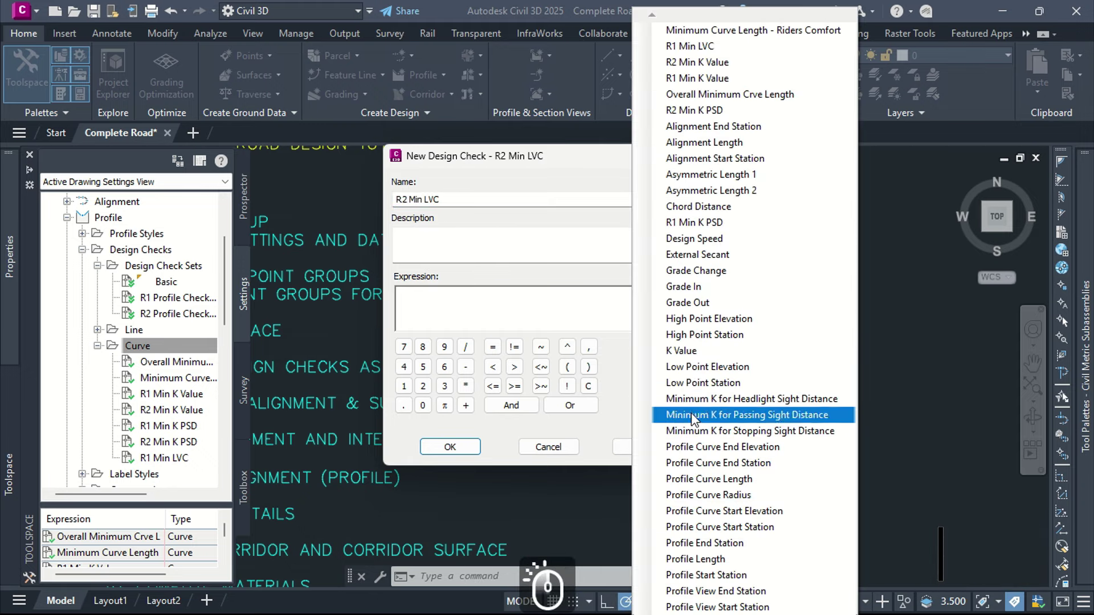
left_click(705, 483)
left_click(514, 366)
type("90")
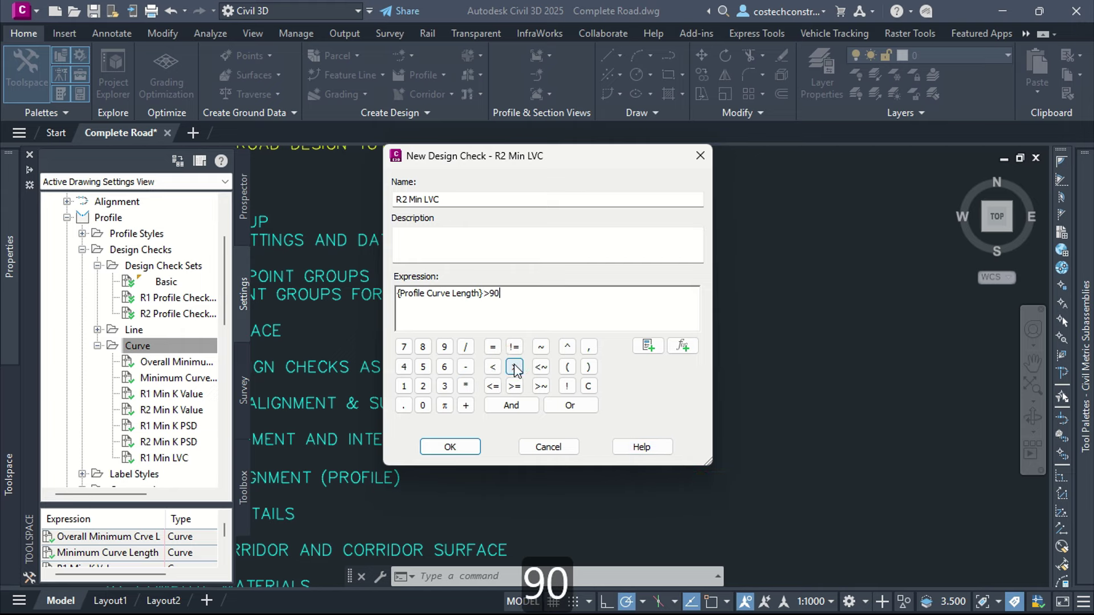
left_click(449, 447)
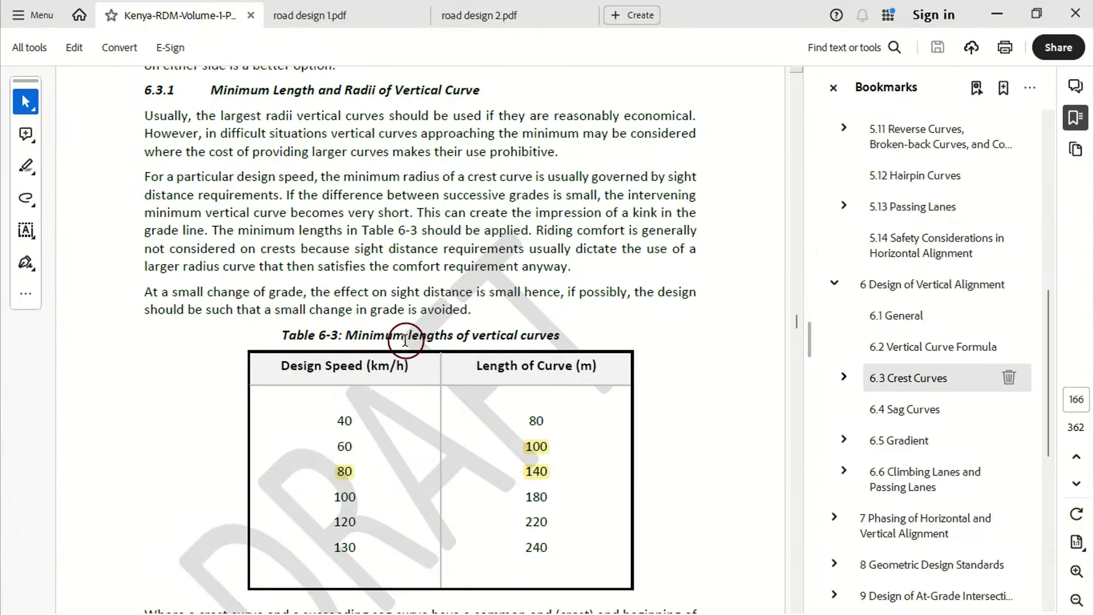
- Switch to the PDF reader and read section 6.4 on sag curves in the Kenya road design manual
scroll(404, 341, "down", 10)
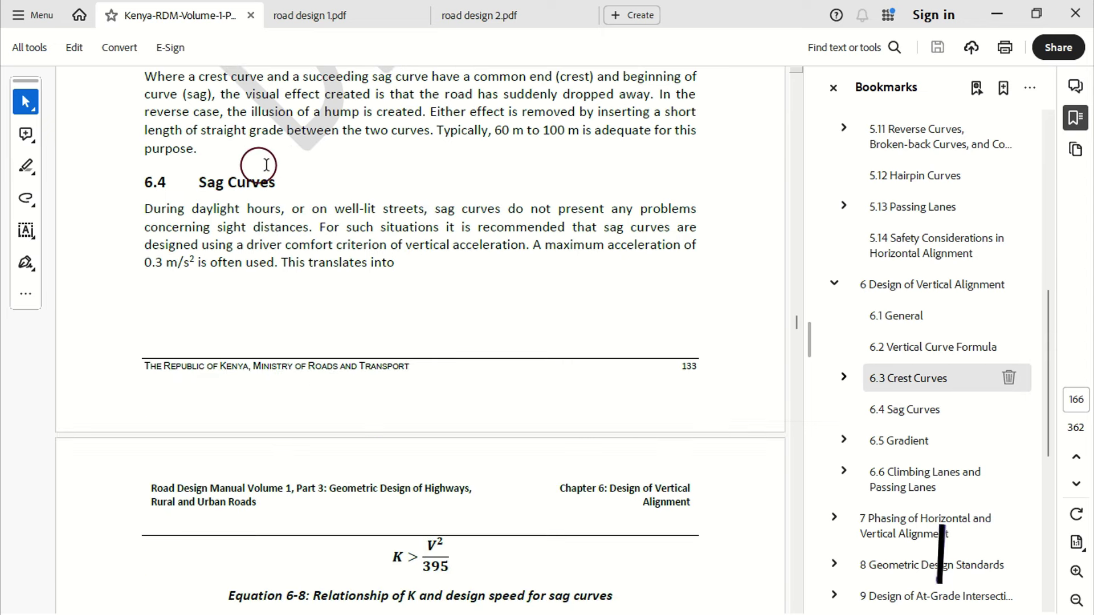
scroll(261, 186, "down", 10)
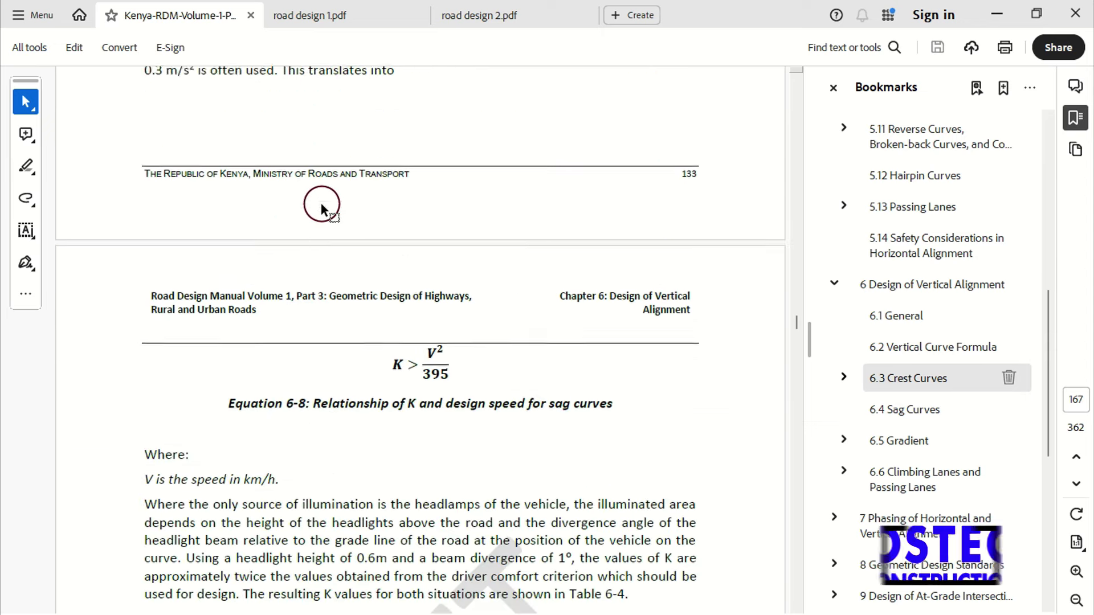
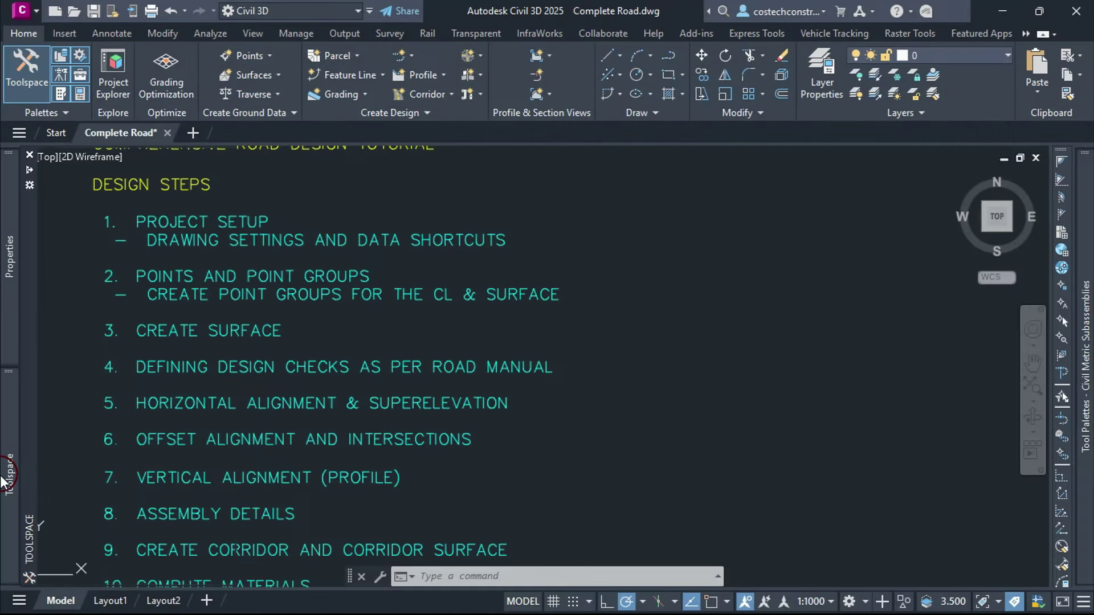
- Switch back to Civil 3D and start a new profile curve design check named "R1 Min K HSD"
left_click(7, 476)
left_click(139, 346)
right_click(174, 350)
left_click(199, 361)
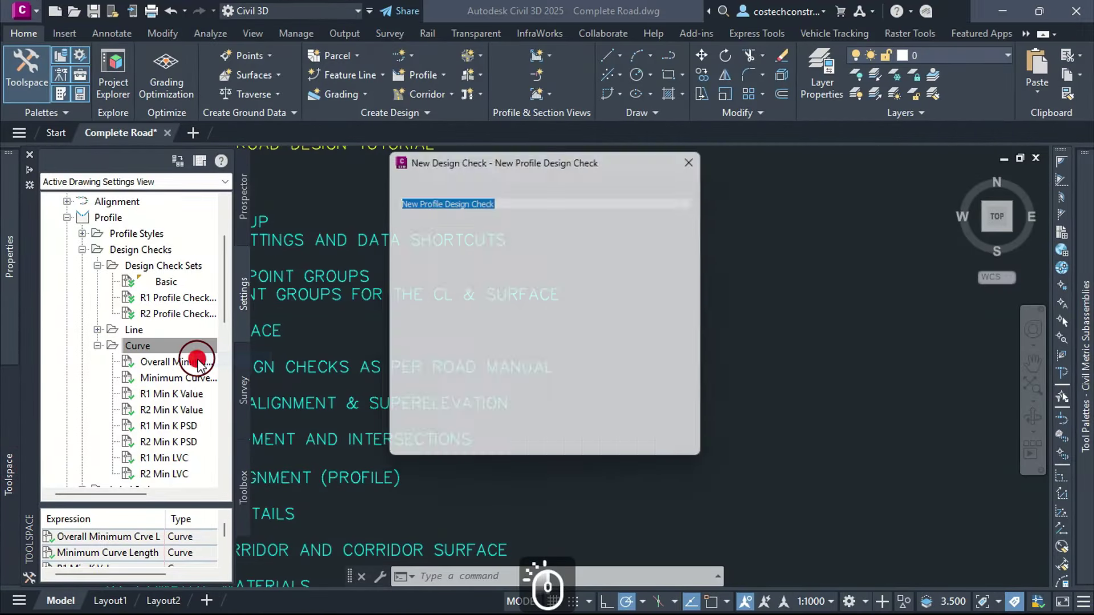
type("R")
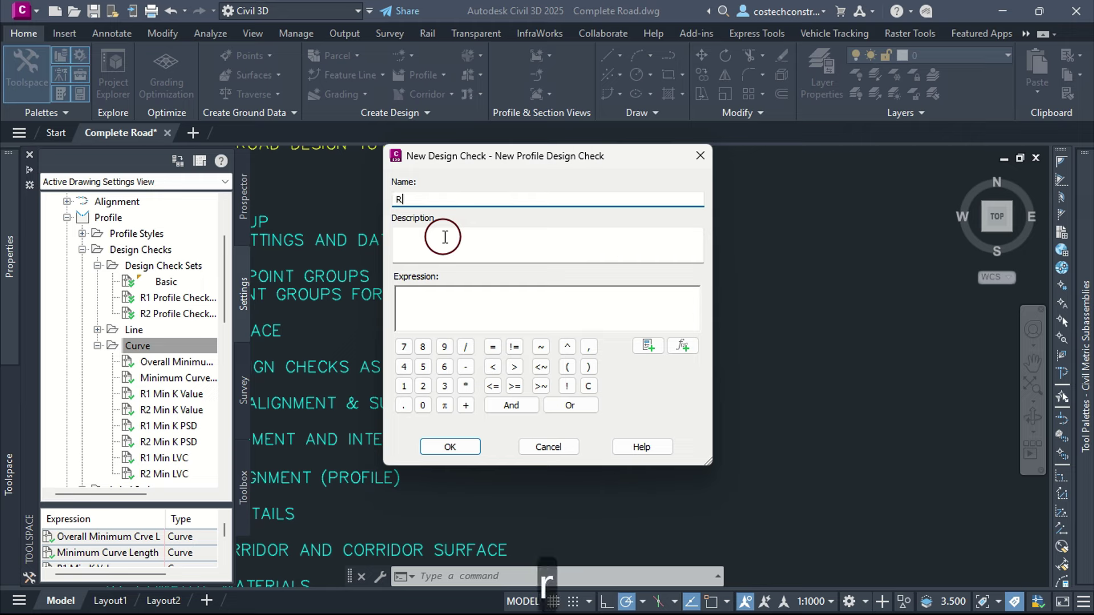
type("1 Min K")
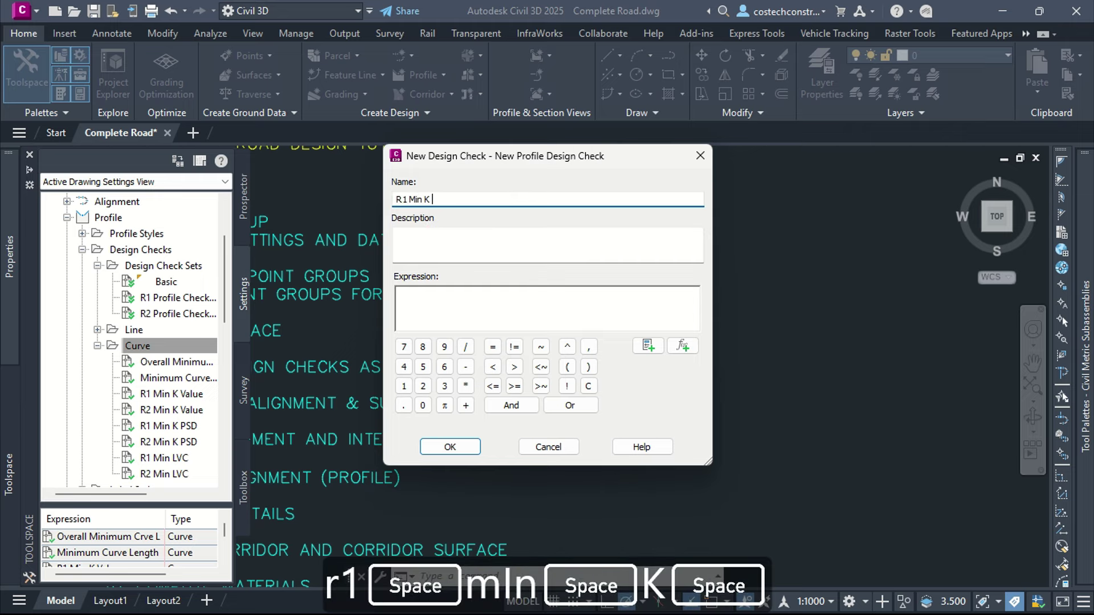
left_click(445, 237)
type("HSD")
- Set the R1 Min K HSD check's expression to {Minimum K for Headlight Sight Distance}>32 and save it
left_click(461, 304)
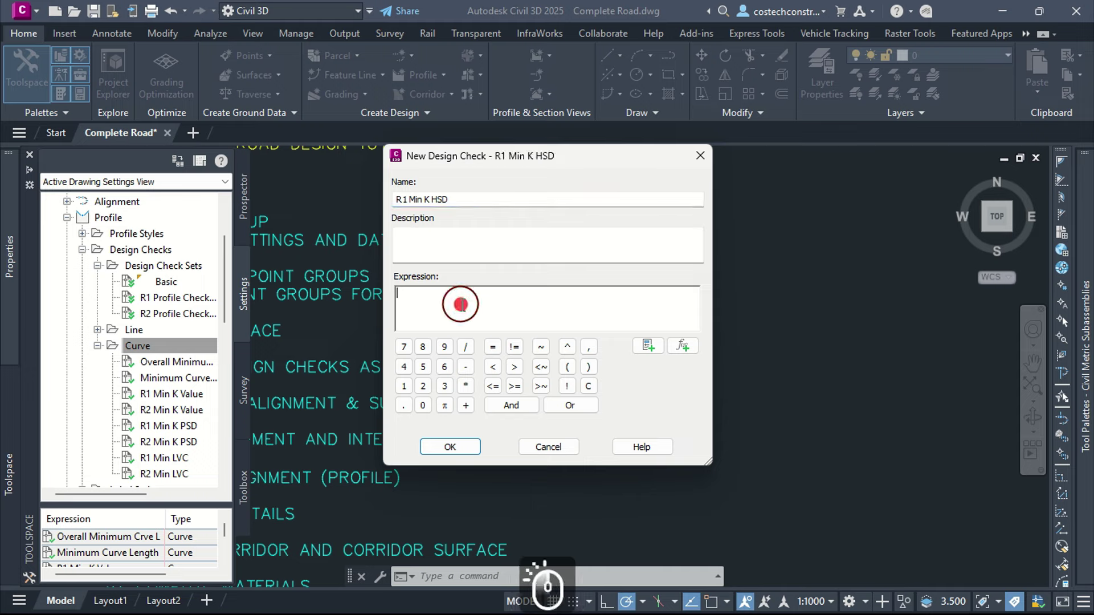
left_click(645, 348)
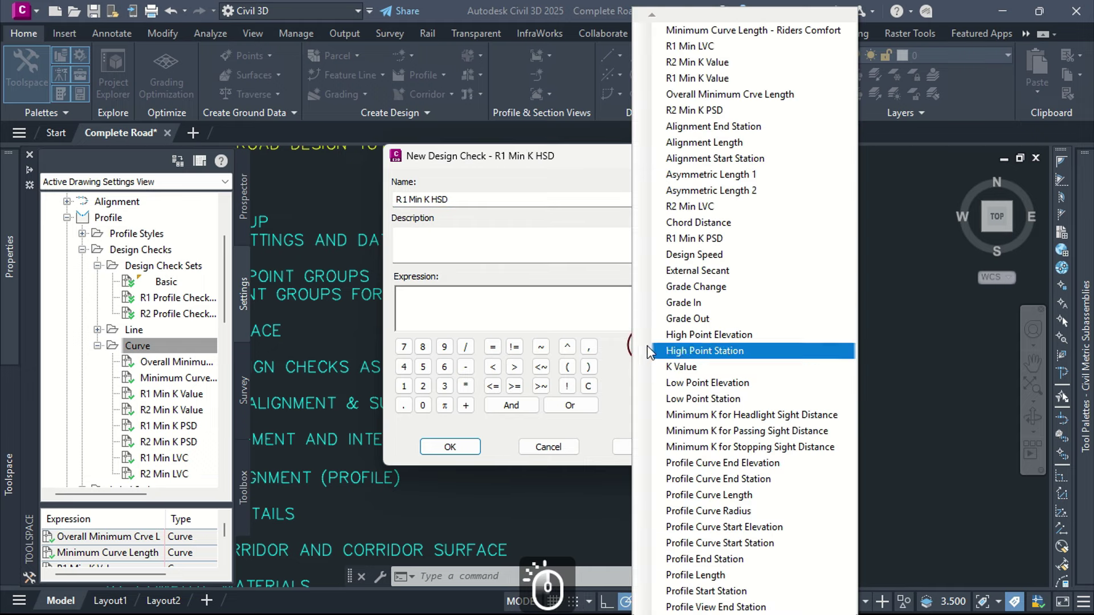
left_click(736, 415)
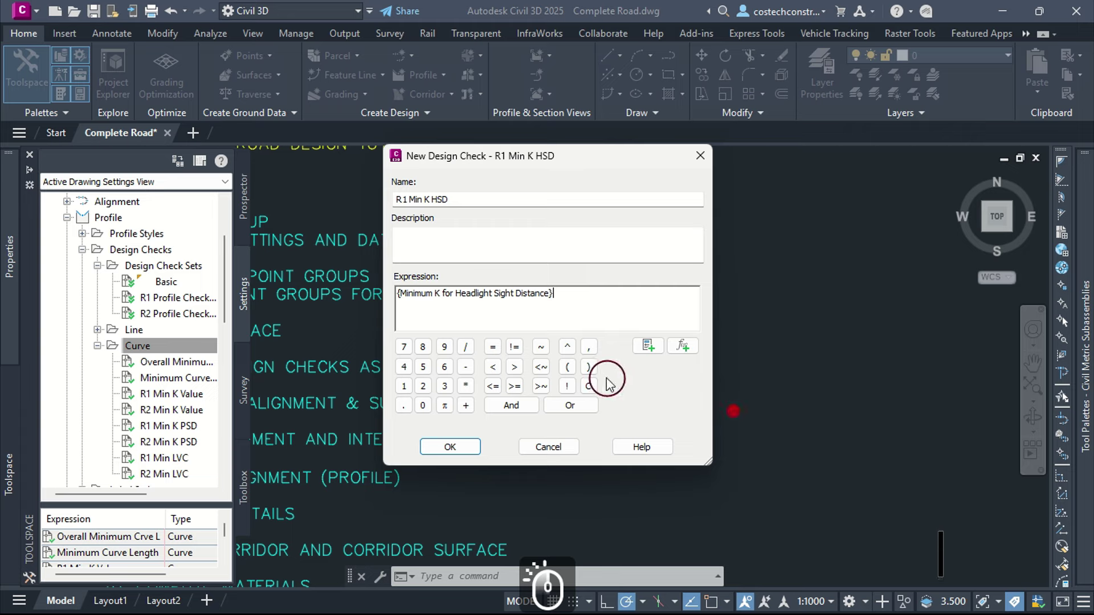
left_click(517, 369)
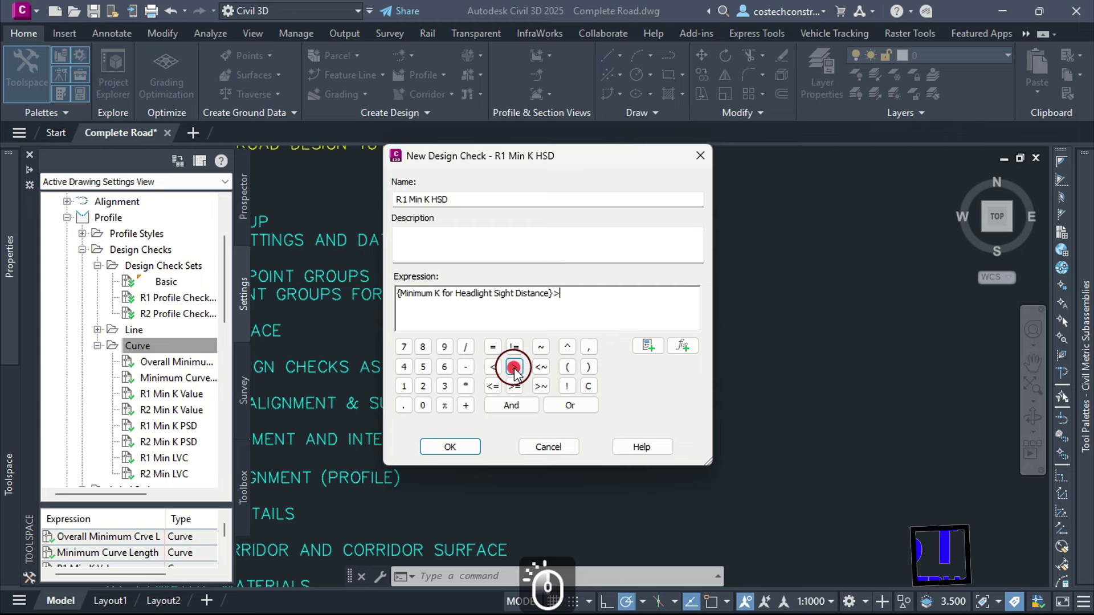
type("32")
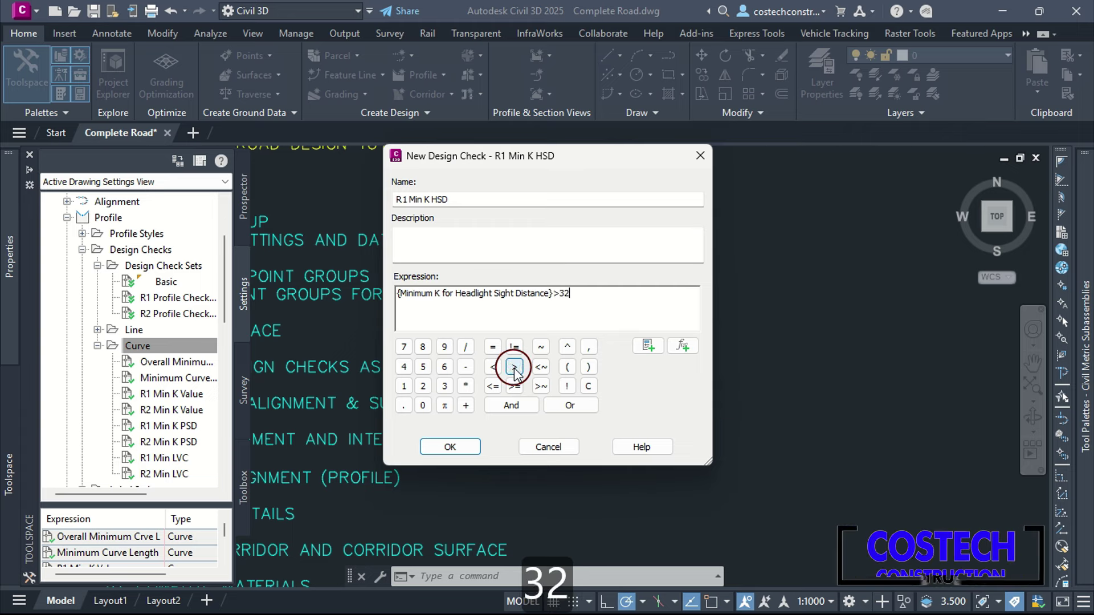
left_click(450, 446)
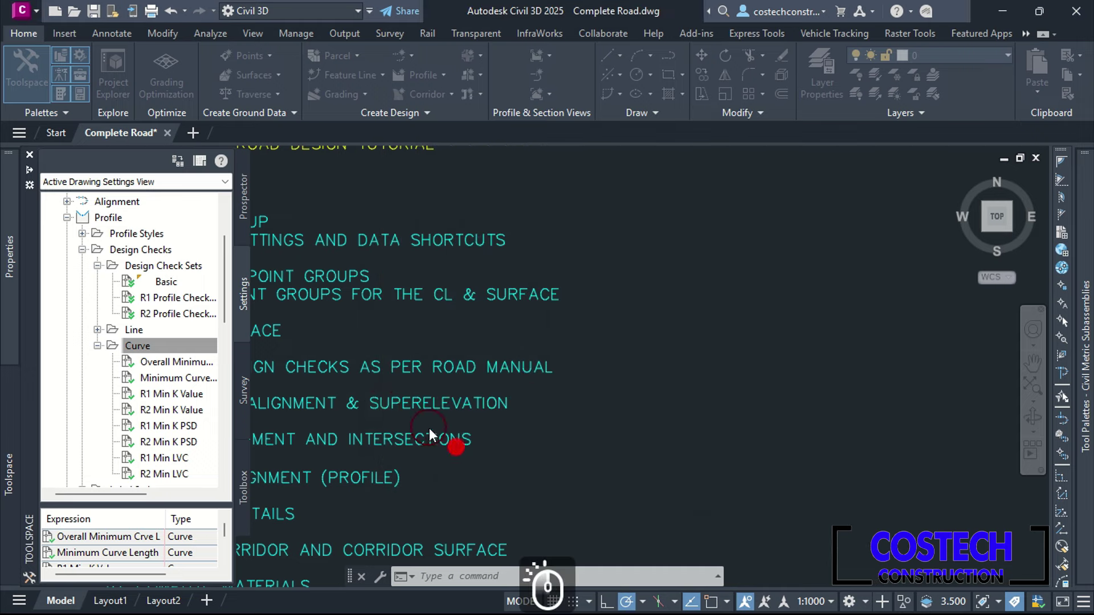
- Start another profile curve design check named "R2 Min K HSD" for the second road
right_click(159, 353)
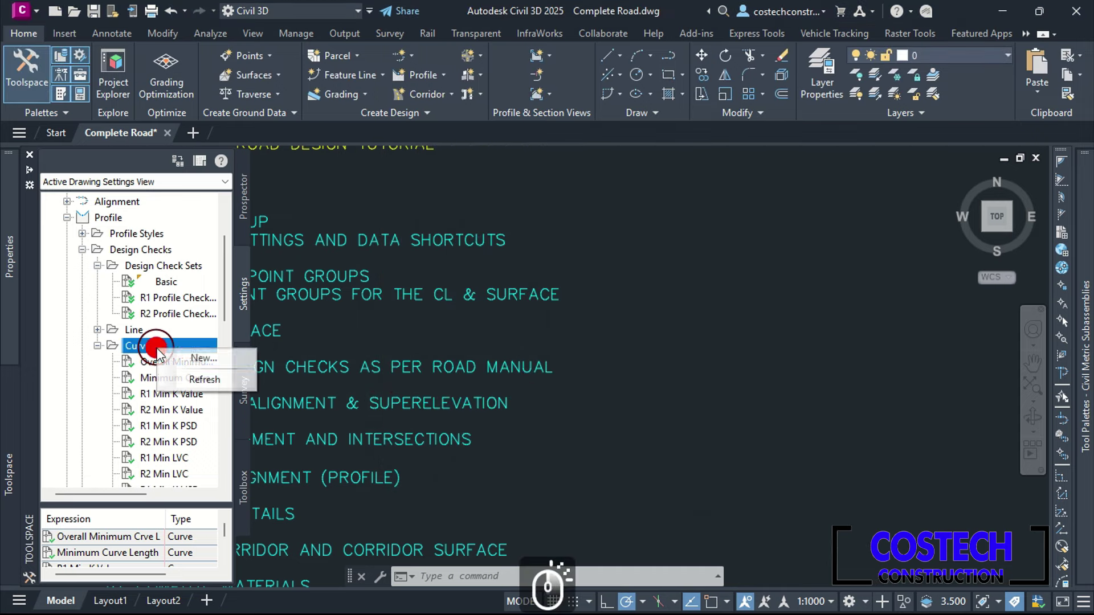
left_click(173, 363)
type("R2 ")
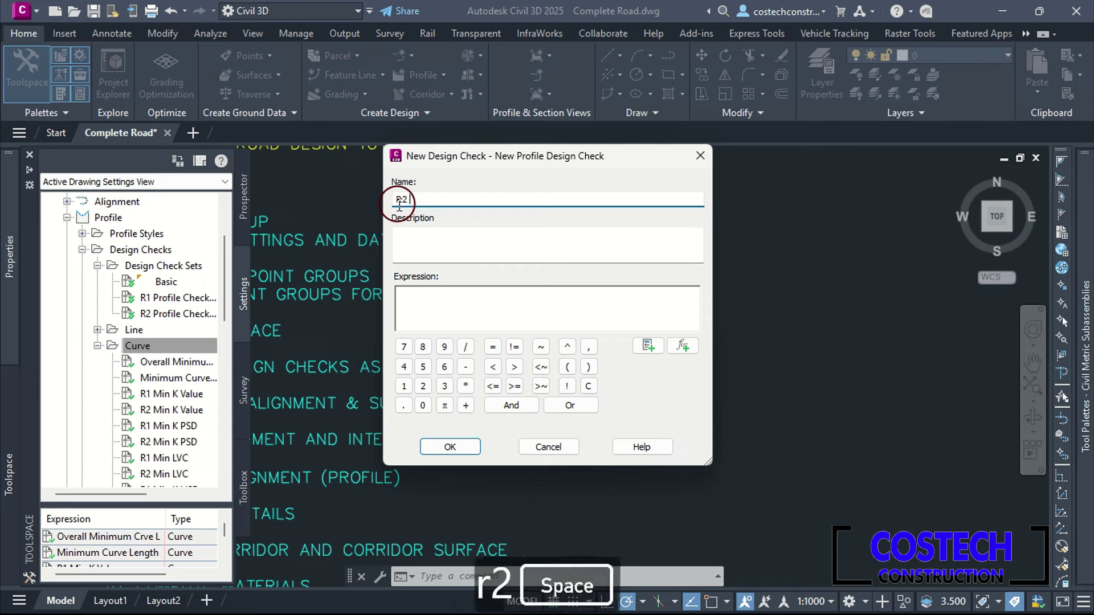
type("Min K HSD")
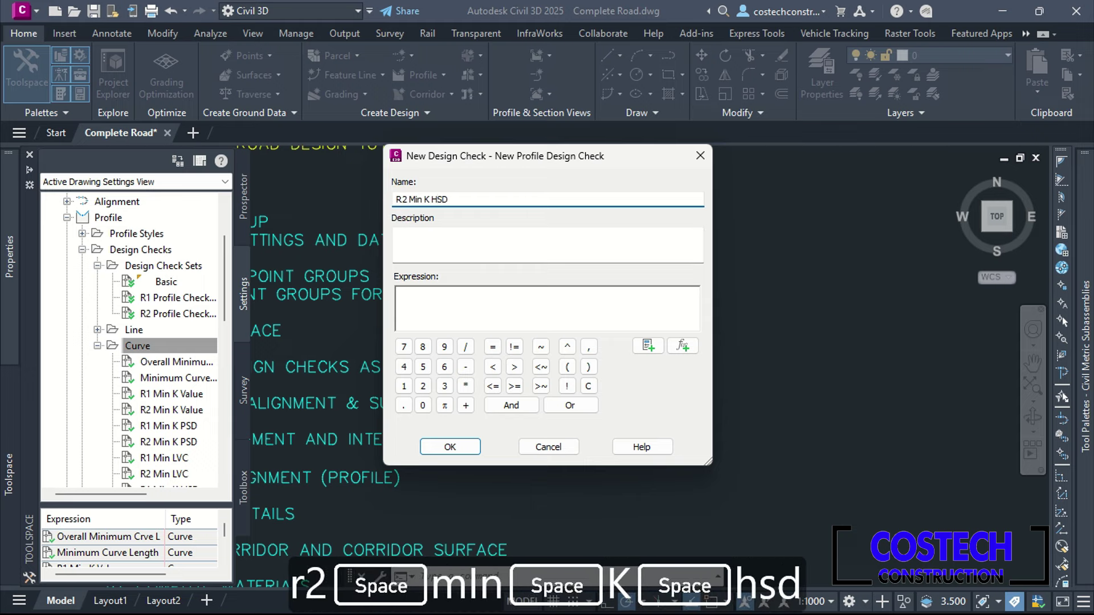
- Set the R2 Min K HSD check's expression to {Minimum K for Headlight Sight Distance}>14 and save it
left_click(646, 345)
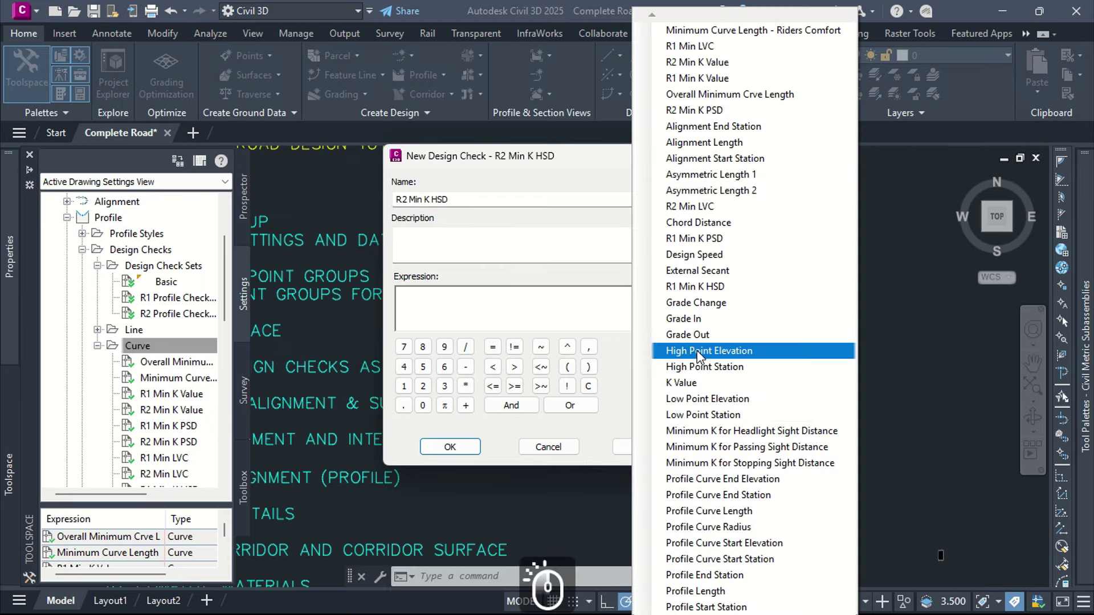
left_click(720, 430)
left_click(514, 366)
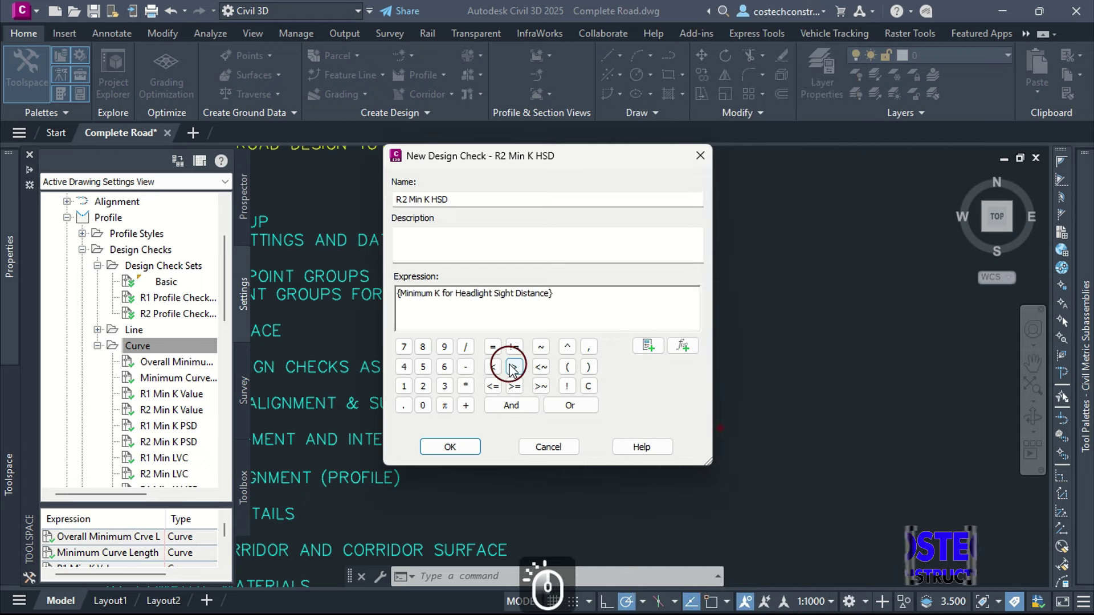
type("1")
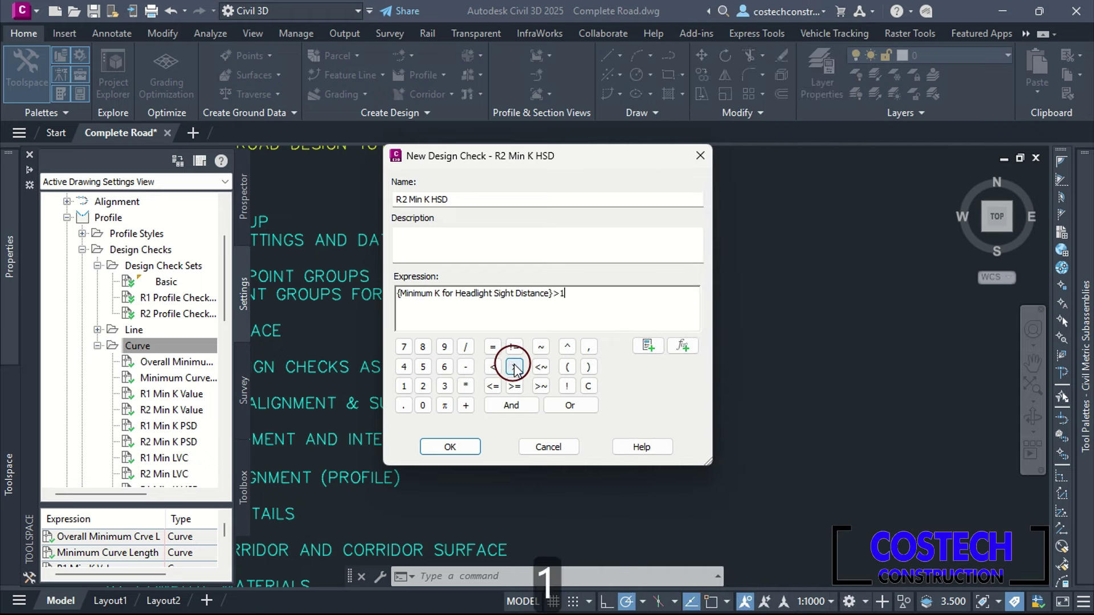
type("4")
left_click(450, 447)
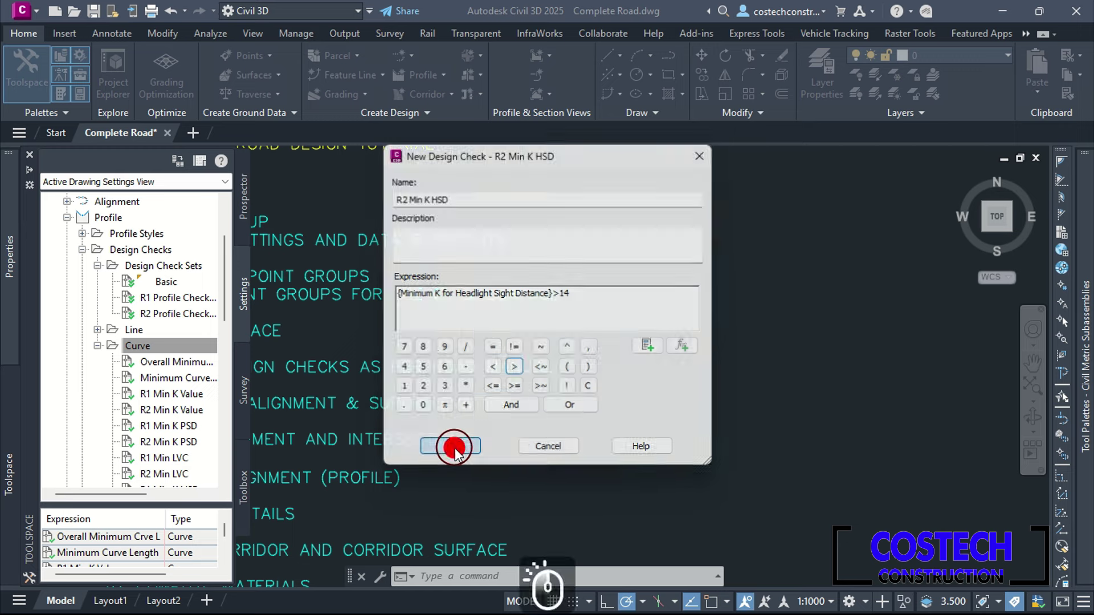
- Open the existing Subdivision Tangent Check among the profile line checks and examine the lower and upper tangent grade limits in its expression
left_click(209, 376)
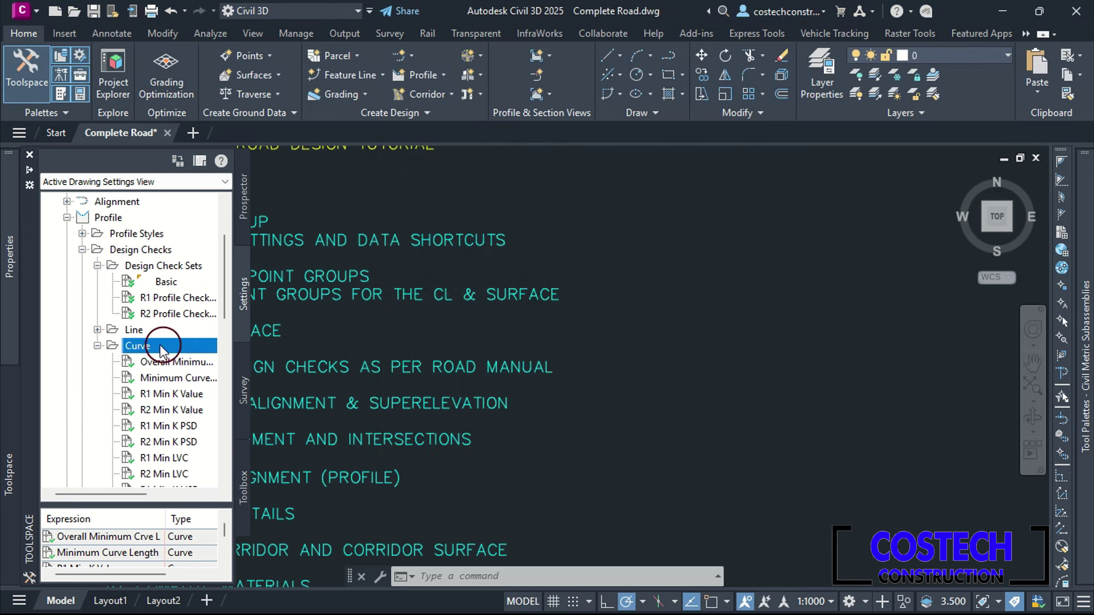
left_click(98, 346)
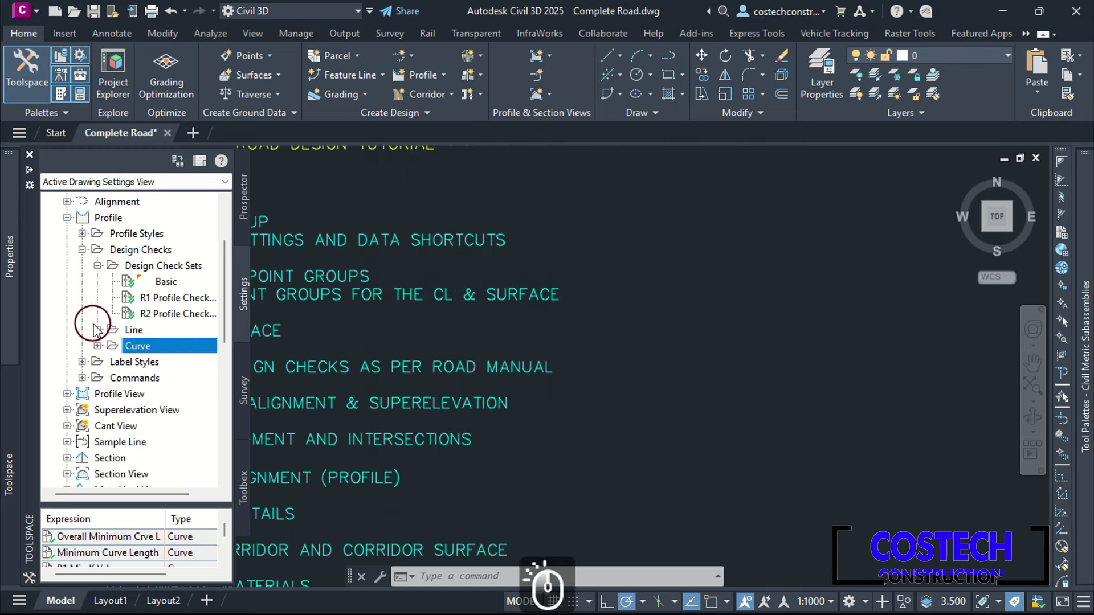
left_click(97, 330)
left_click(162, 348)
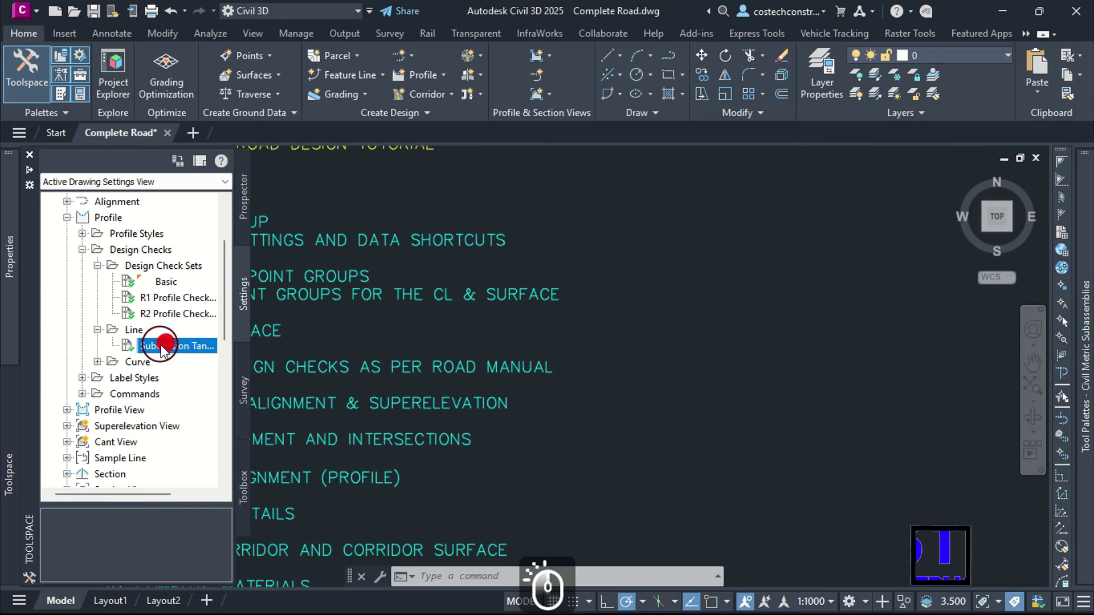
right_click(163, 347)
left_click(205, 355)
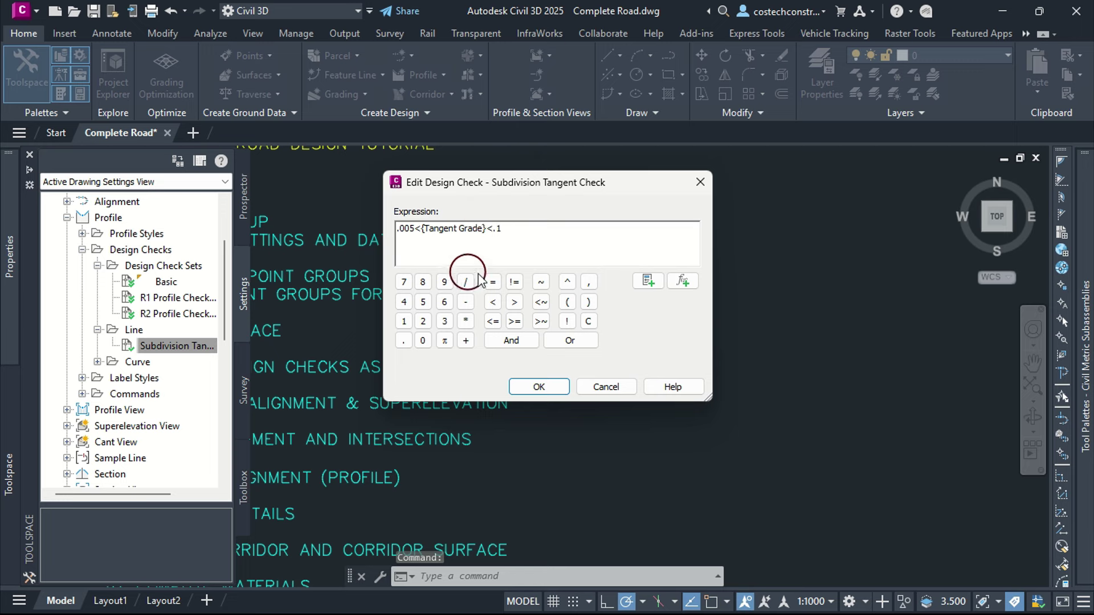
left_click(412, 230)
left_click_drag(379, 232, 405, 230)
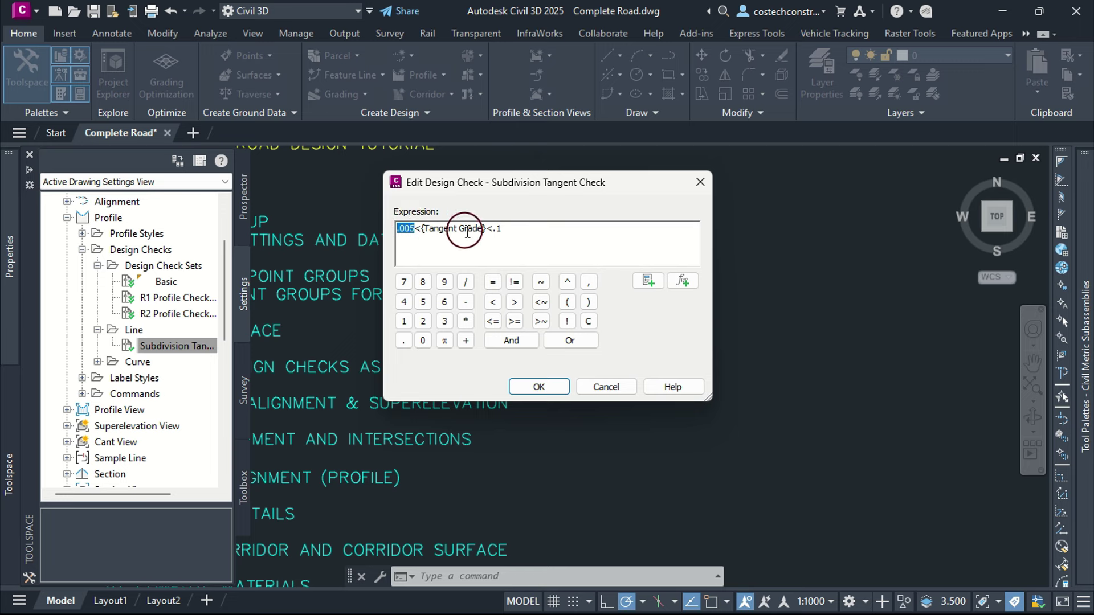
left_click_drag(507, 224, 494, 222)
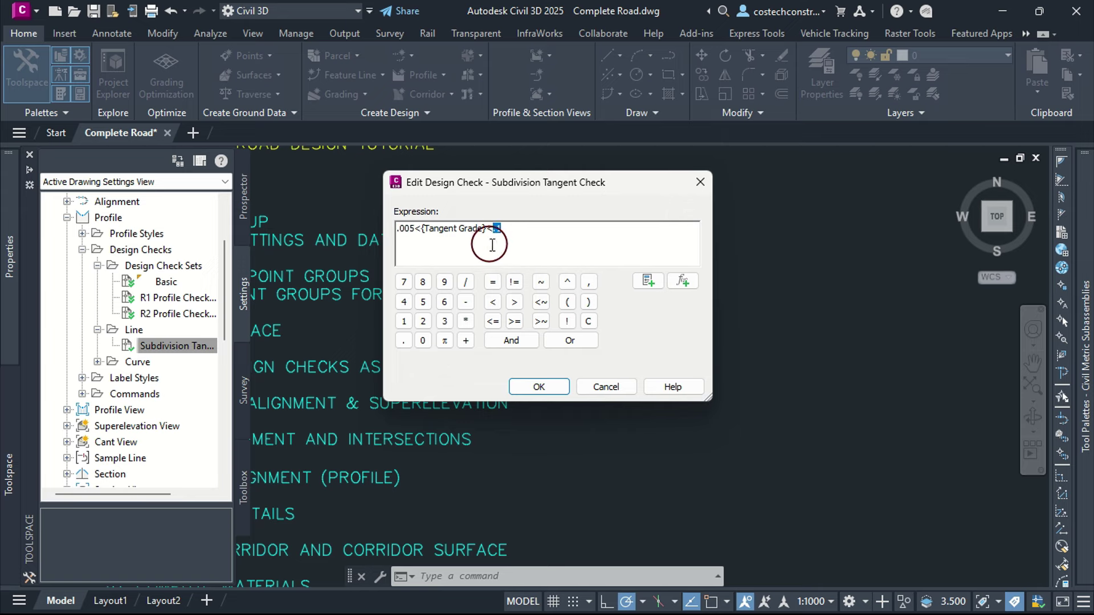
left_click(549, 391)
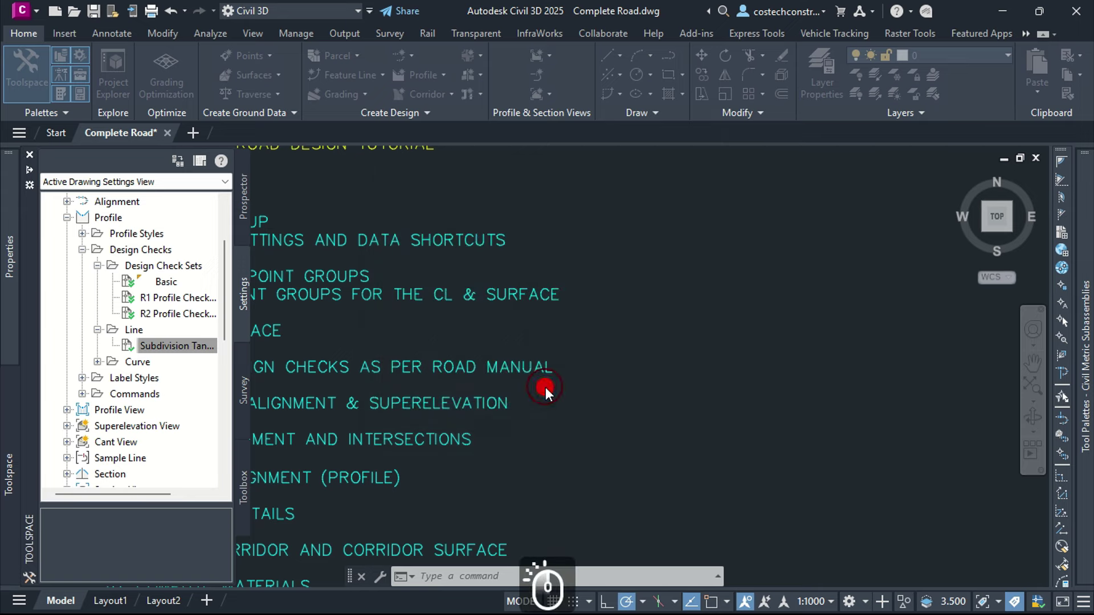
- Open the R1 Profile Check Set for editing and add the Subdivision Tangent Check line check to it
left_click(174, 299)
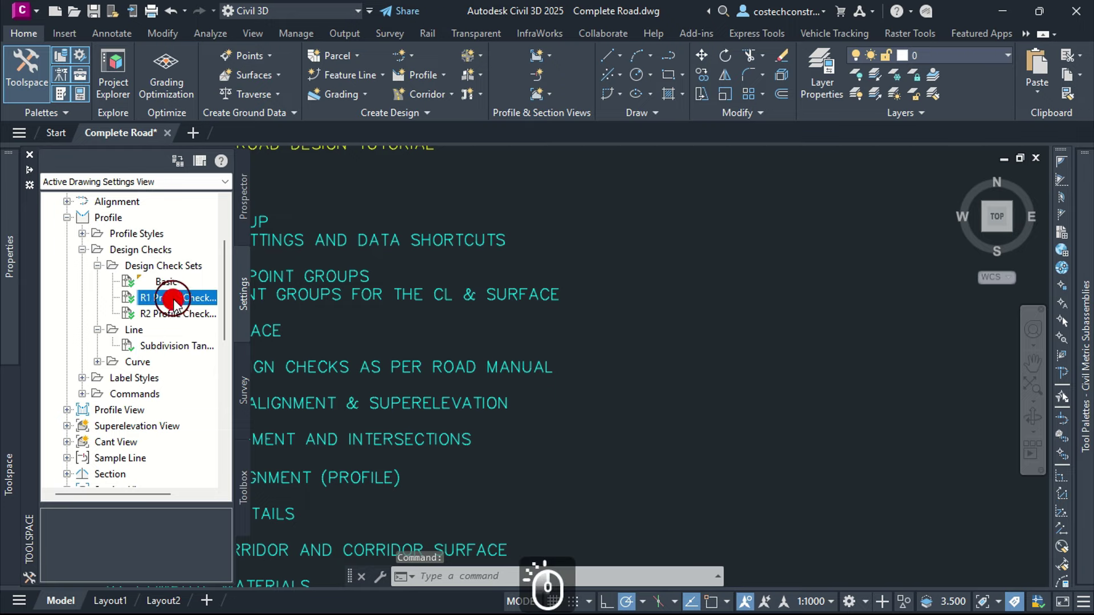
right_click(166, 300)
left_click(228, 307)
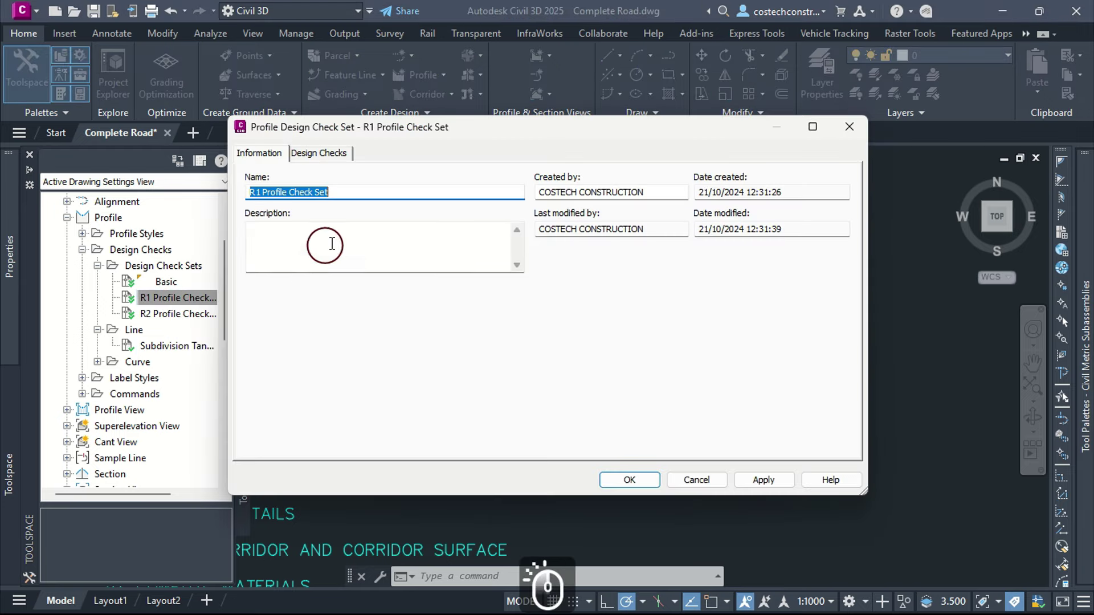
left_click(317, 155)
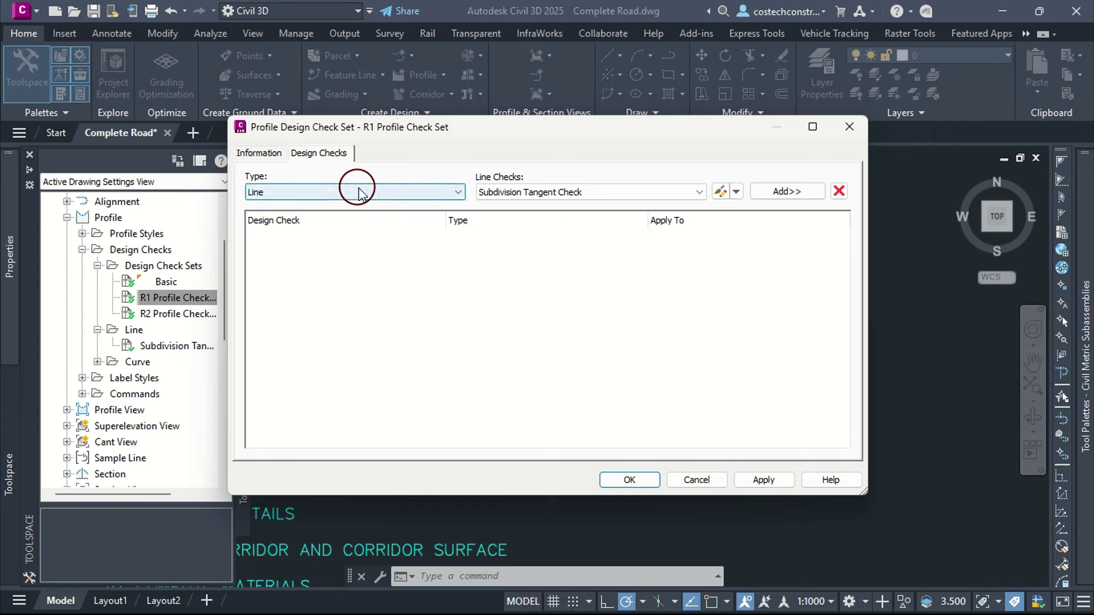
left_click(411, 191)
left_click(411, 190)
left_click(513, 187)
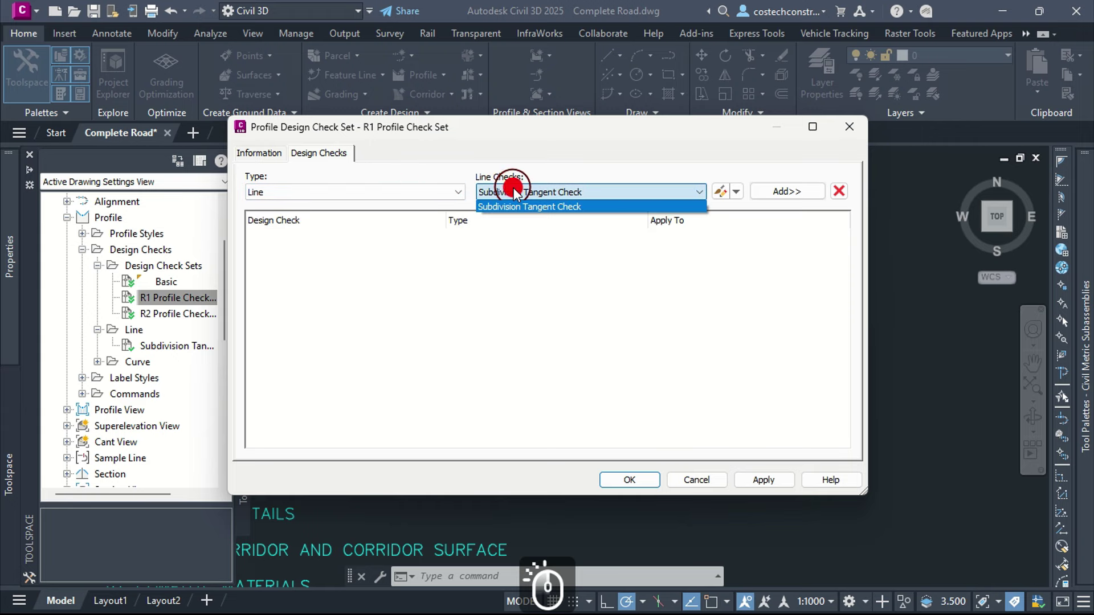
left_click(513, 194)
left_click(786, 191)
- Add the R1 Min K HSD and R1 Min K PSD curve checks to the R1 Profile Check Set
left_click(428, 192)
left_click(364, 219)
left_click(597, 192)
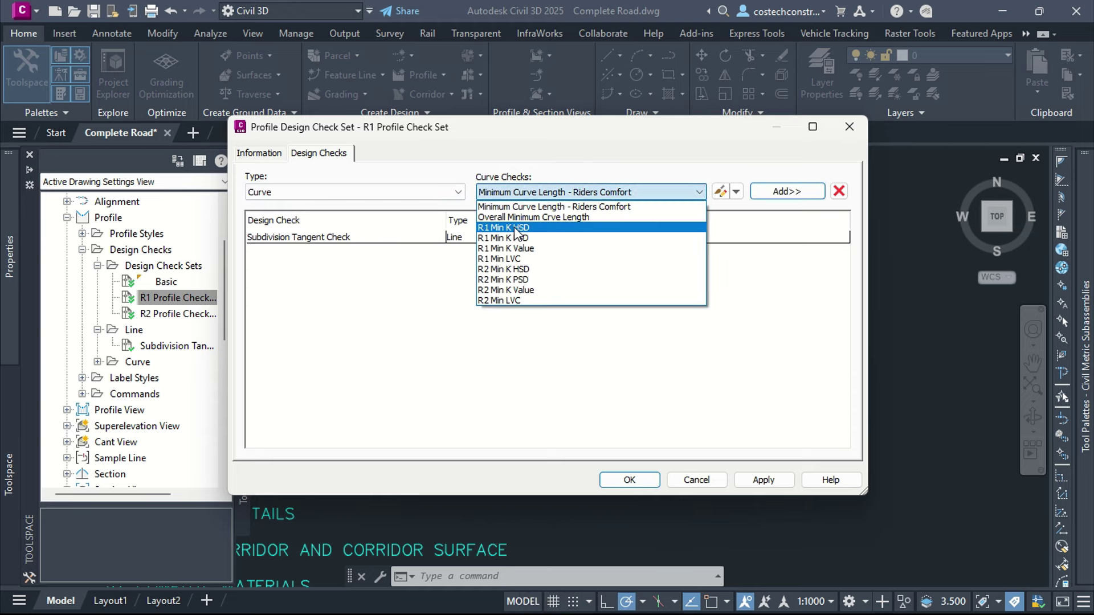
left_click(514, 228)
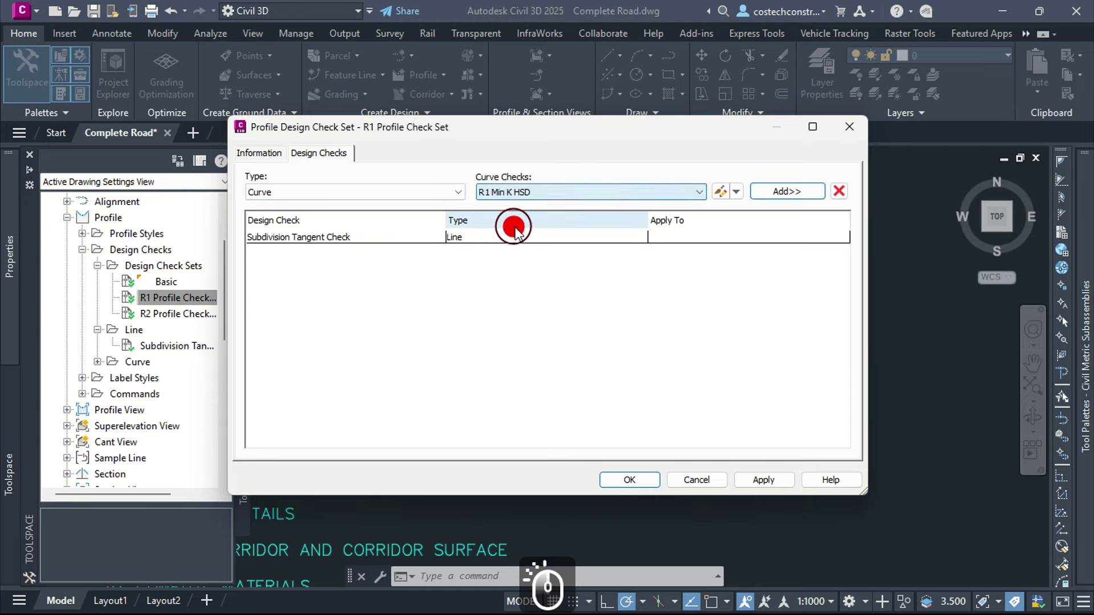
left_click(779, 191)
left_click(632, 192)
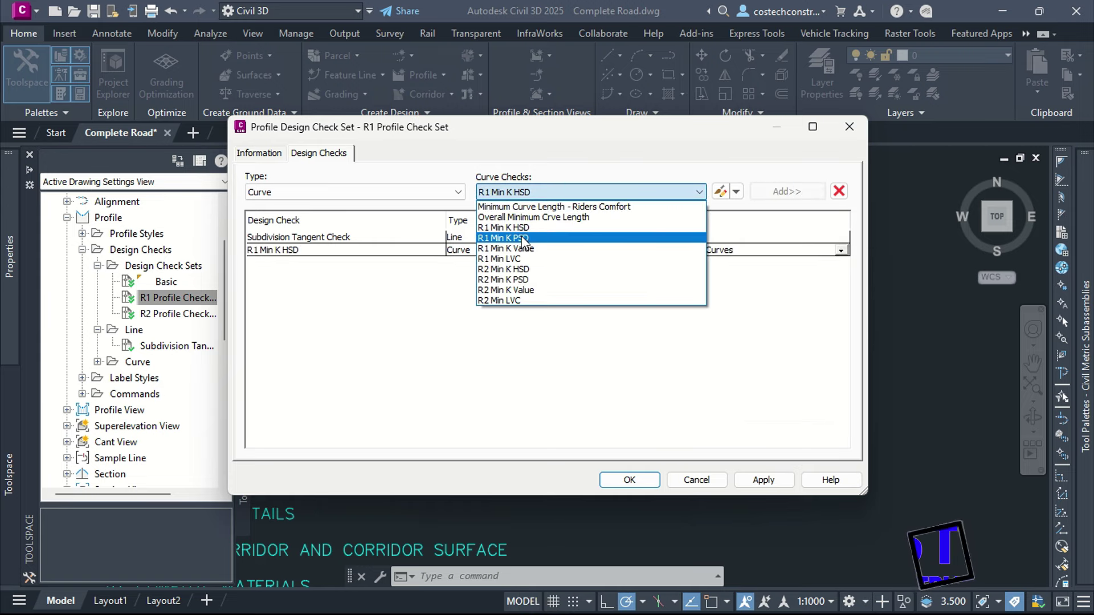
left_click(523, 238)
left_click(781, 192)
- Add the R1 Min K Value and R1 Min LVC curve checks to the R1 Profile Check Set and save it
left_click(605, 192)
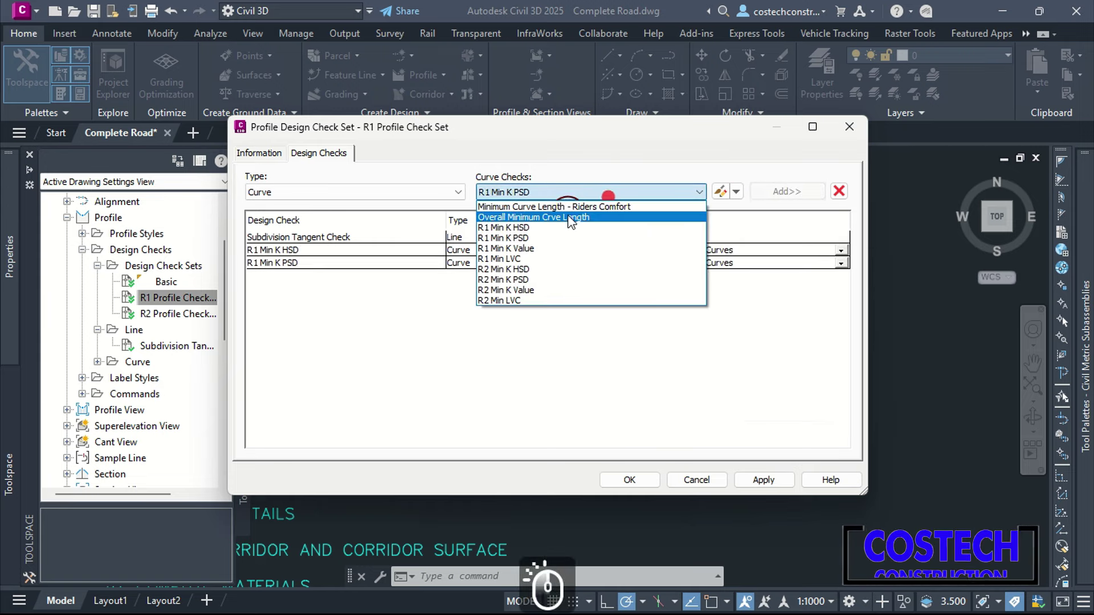
left_click(531, 248)
left_click(786, 192)
left_click(629, 193)
left_click(518, 255)
left_click(786, 192)
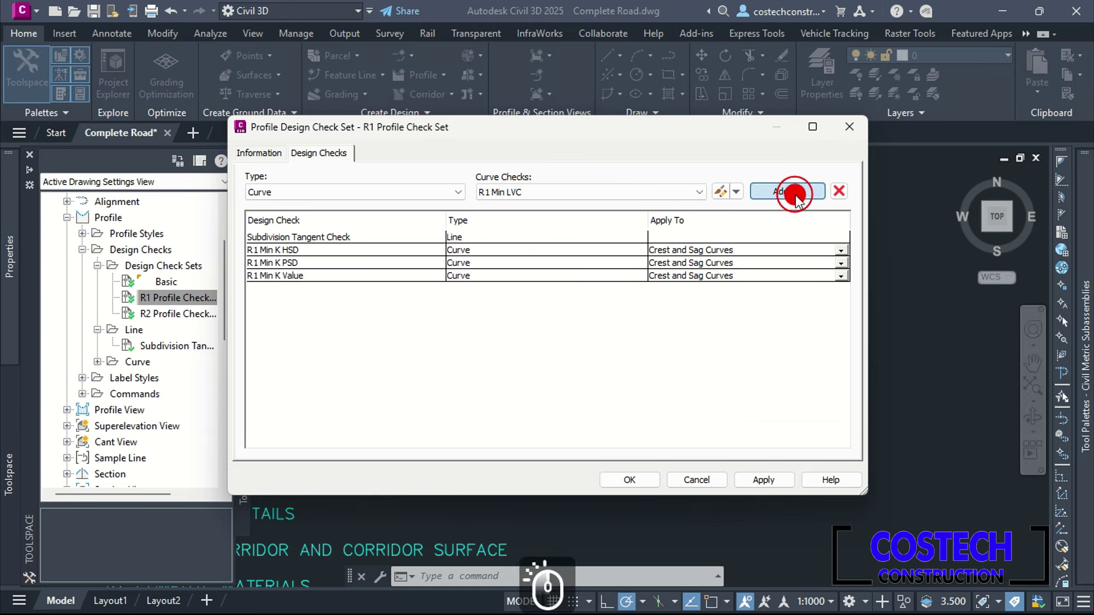
left_click(688, 194)
left_click(686, 192)
left_click(762, 480)
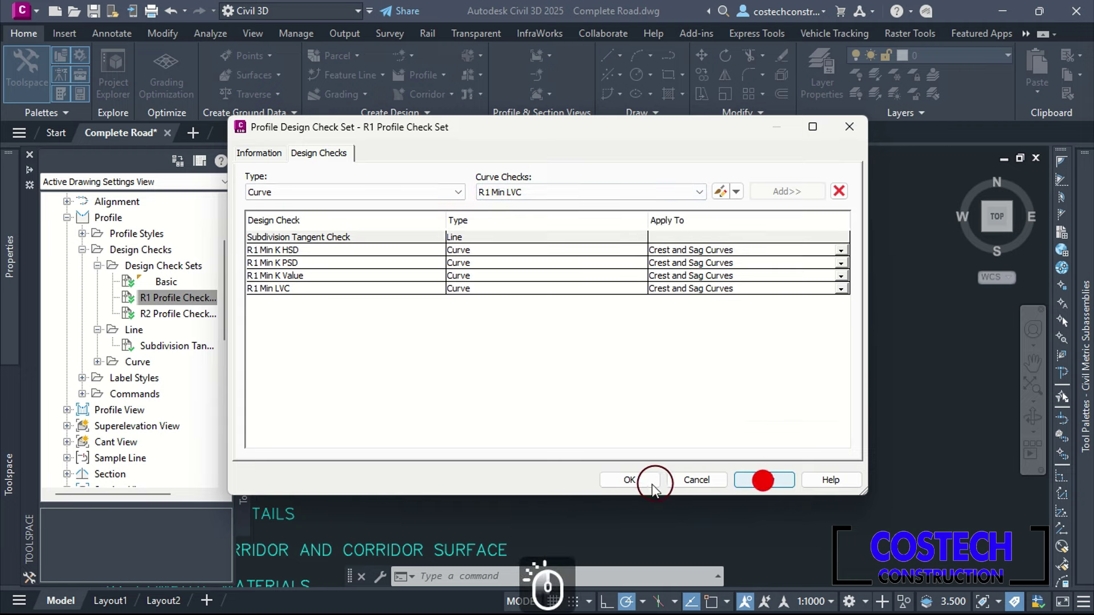
left_click(629, 480)
- Open the R2 Profile Check Set for editing and add the Subdivision Tangent Check line check to it
left_click(171, 297)
right_click(205, 298)
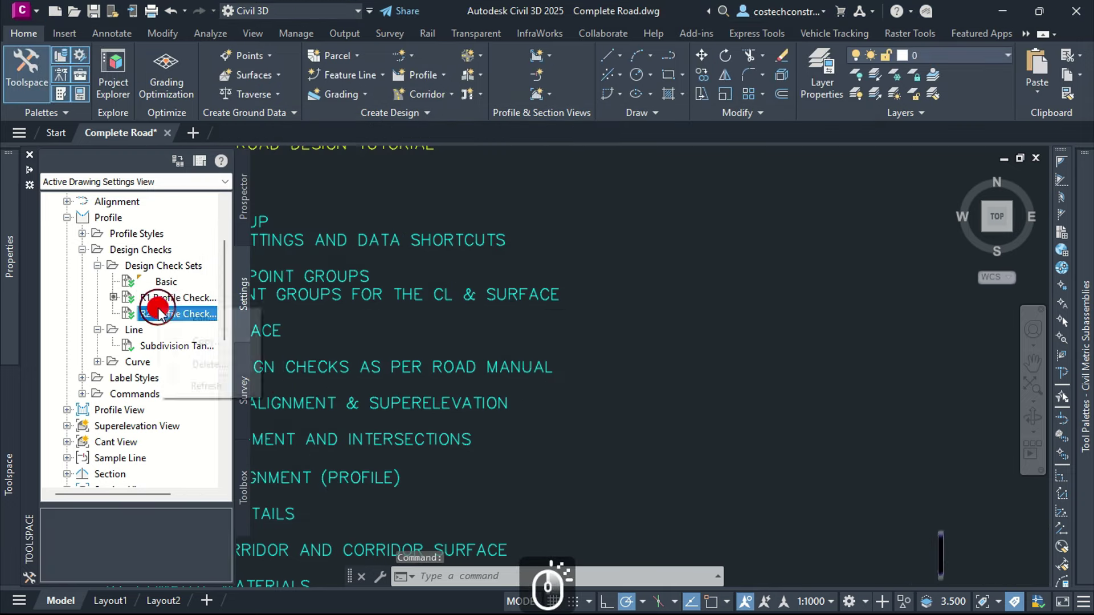
left_click(183, 315)
double_click(184, 315)
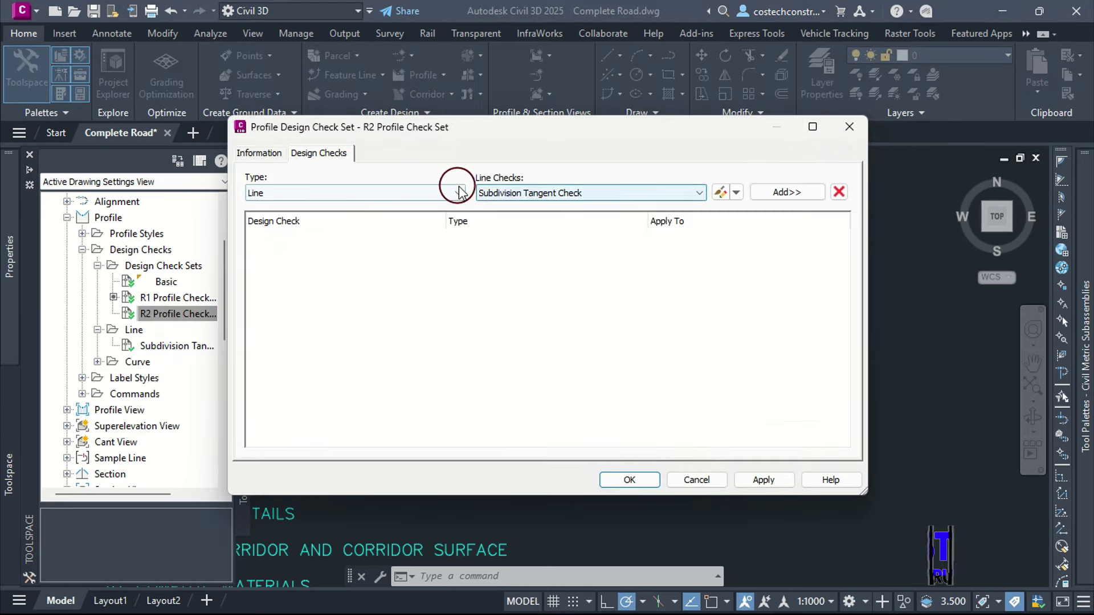
left_click(789, 192)
- Add the R2 Min K HSD and R2 Min K PSD curve checks to the R2 Profile Check Set
left_click(456, 192)
left_click(374, 216)
left_click(547, 202)
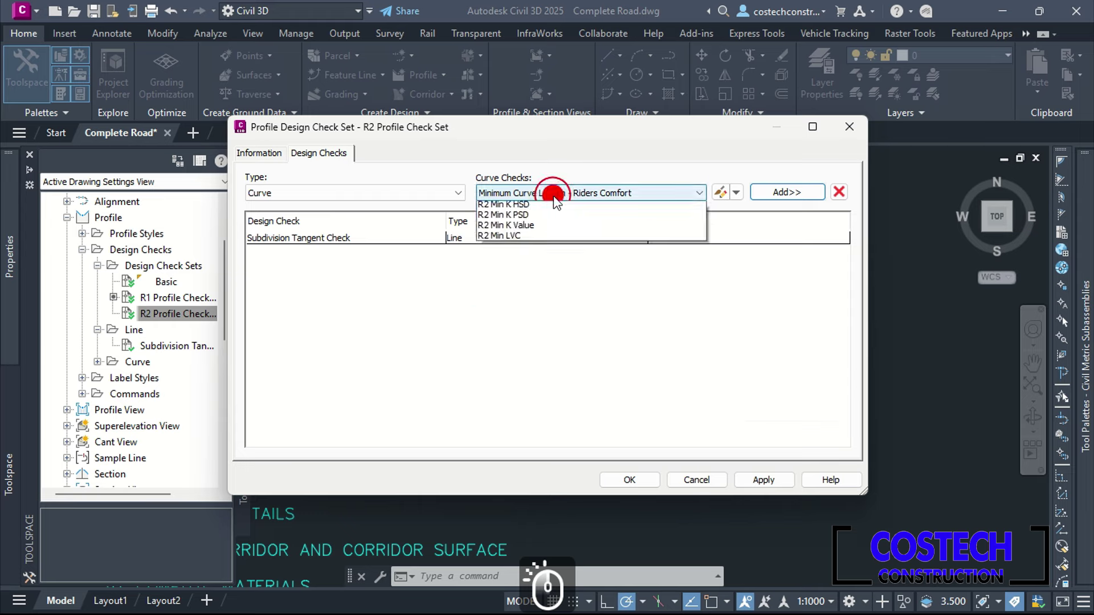
left_click(516, 270)
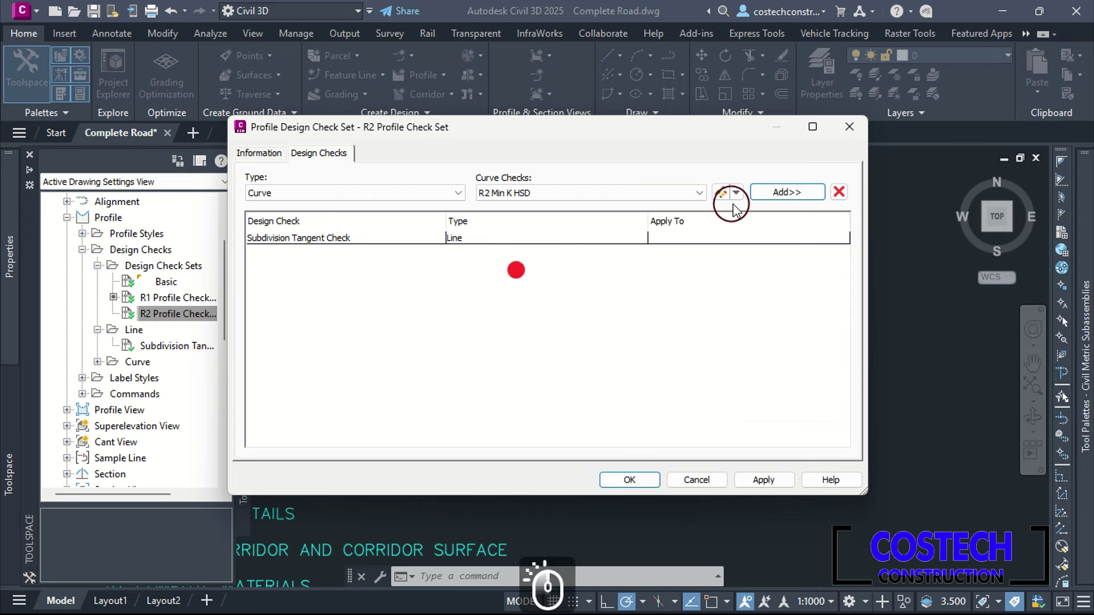
left_click(776, 191)
left_click(647, 192)
left_click(527, 280)
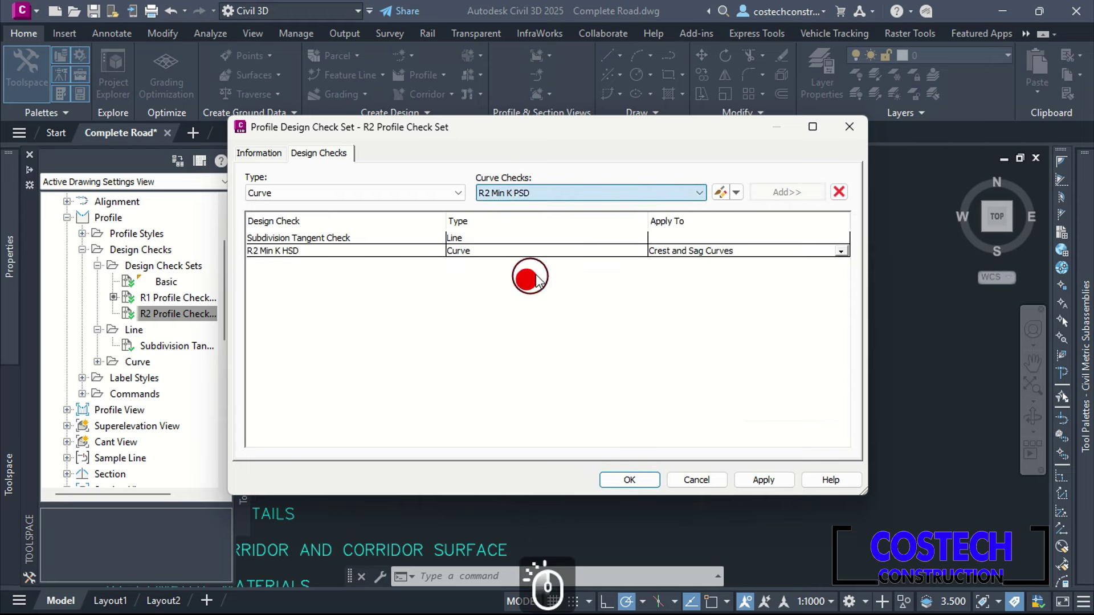
left_click(786, 193)
- Add the R2 Min K Value and R2 Min LVC curve checks to the R2 Profile Check Set and save it
left_click(640, 193)
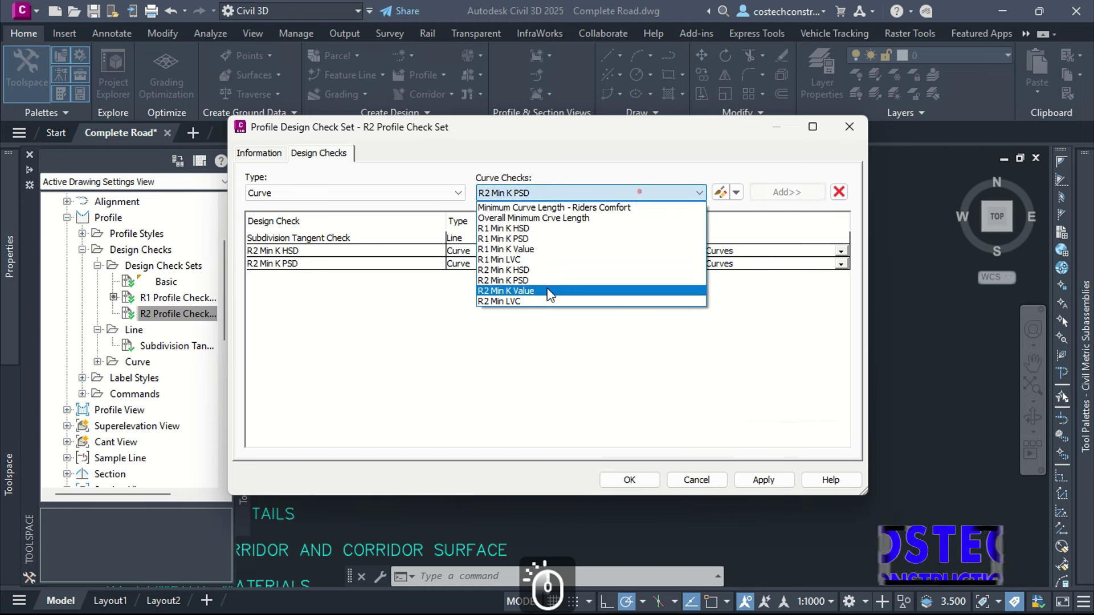
left_click(542, 290)
left_click(792, 192)
left_click(623, 193)
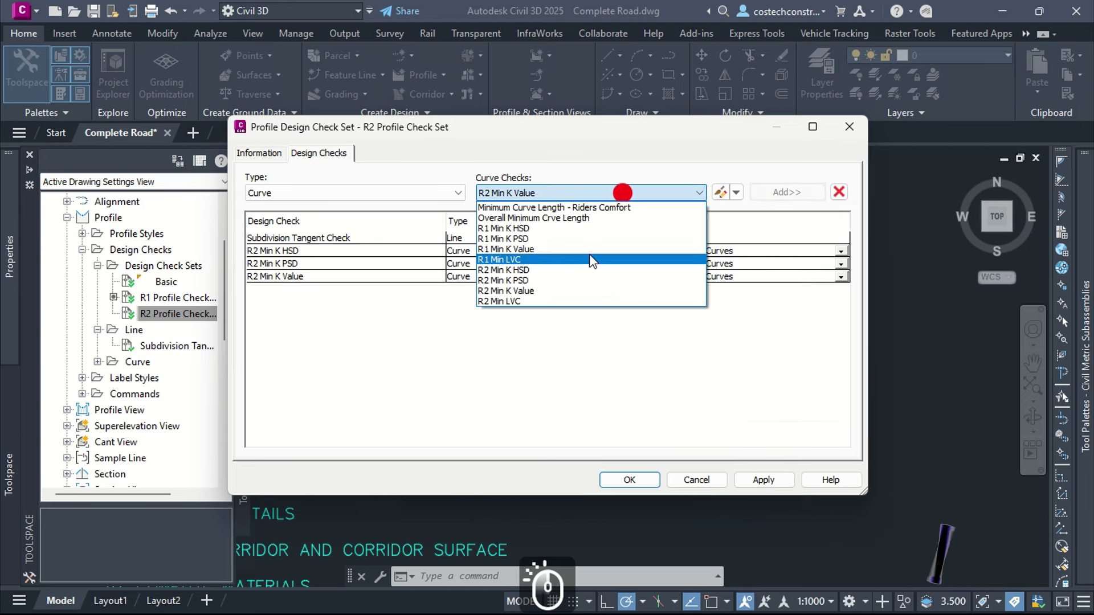
left_click(538, 301)
left_click(781, 191)
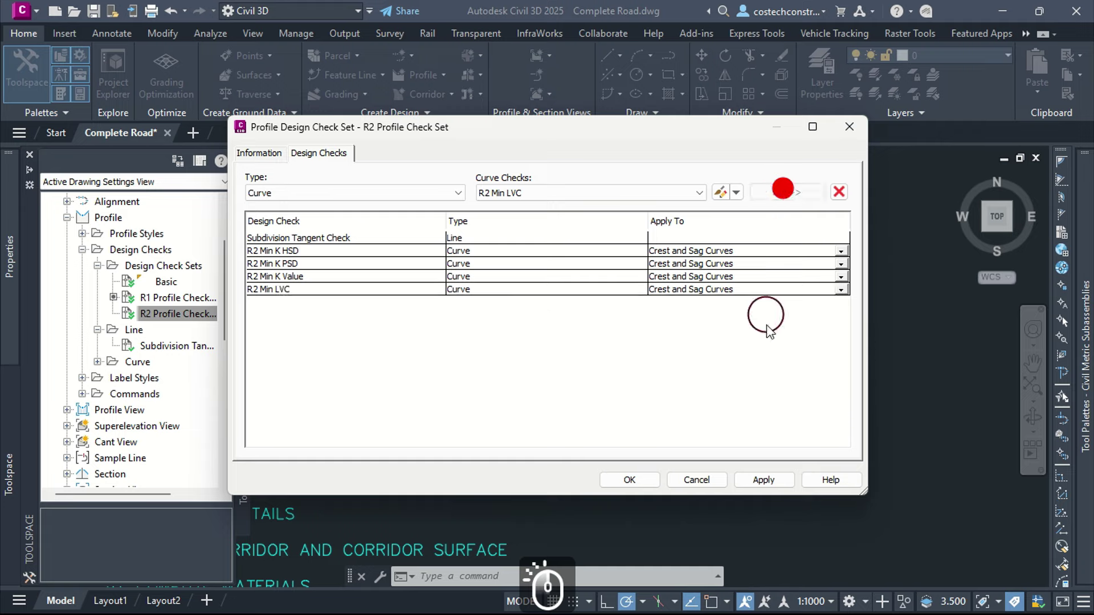
left_click(762, 479)
left_click(629, 478)
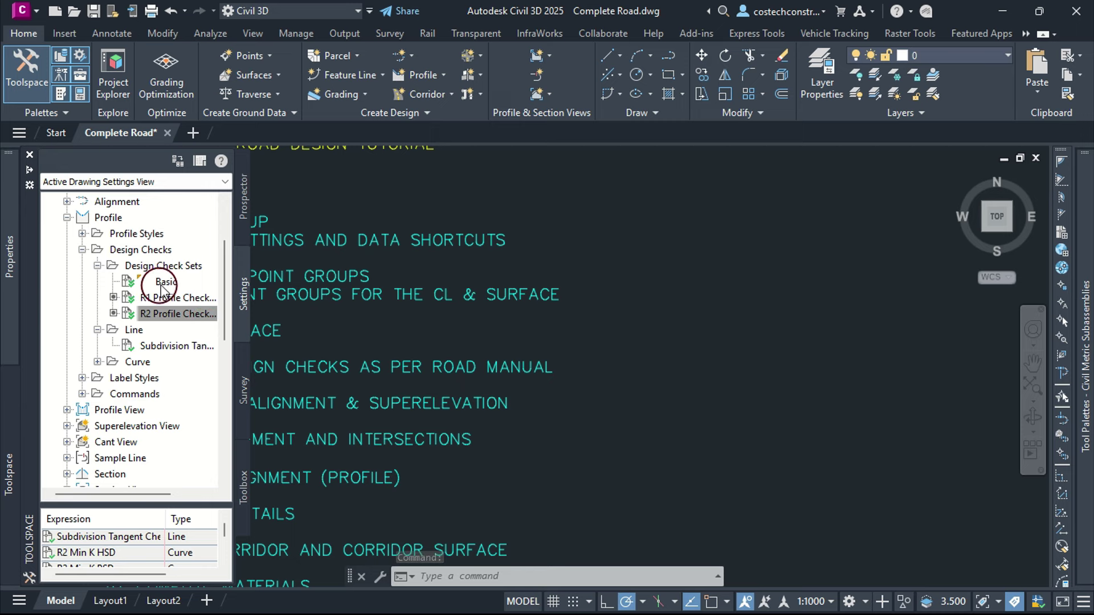
left_click(83, 250)
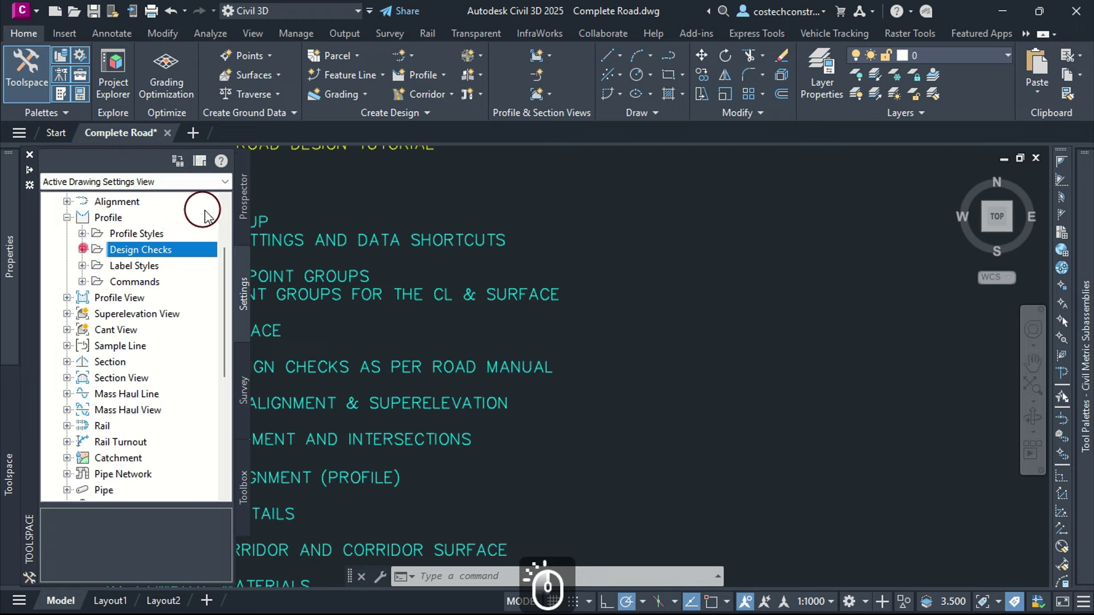
- Start a new layout profile from the ROAD - (1) profile view, using the New Road Design Profile style and New Road Profile Lables label set
left_click(755, 340)
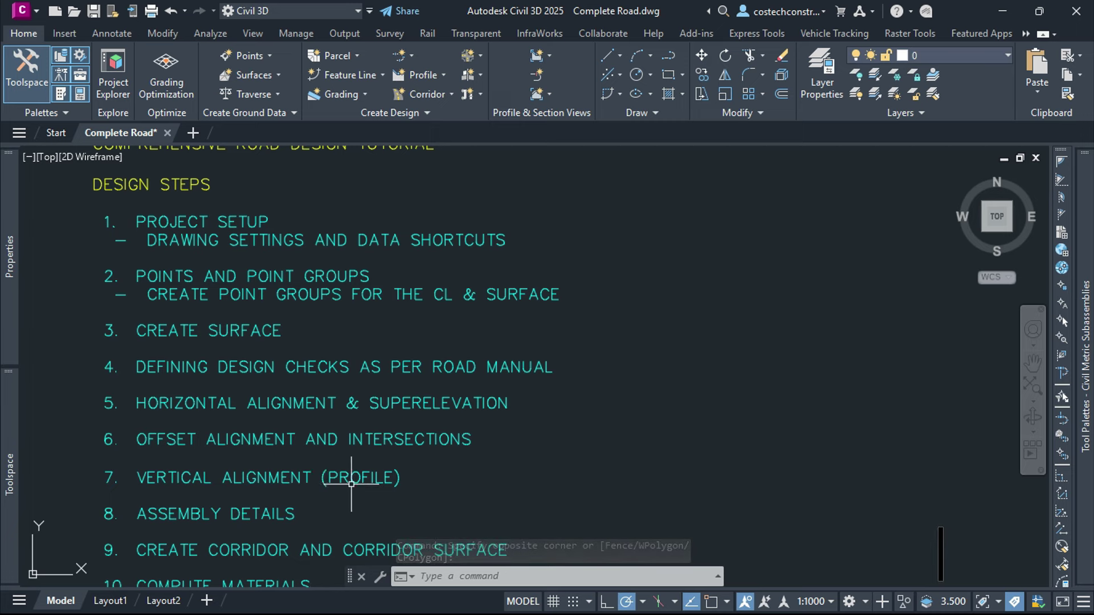
key("Escape")
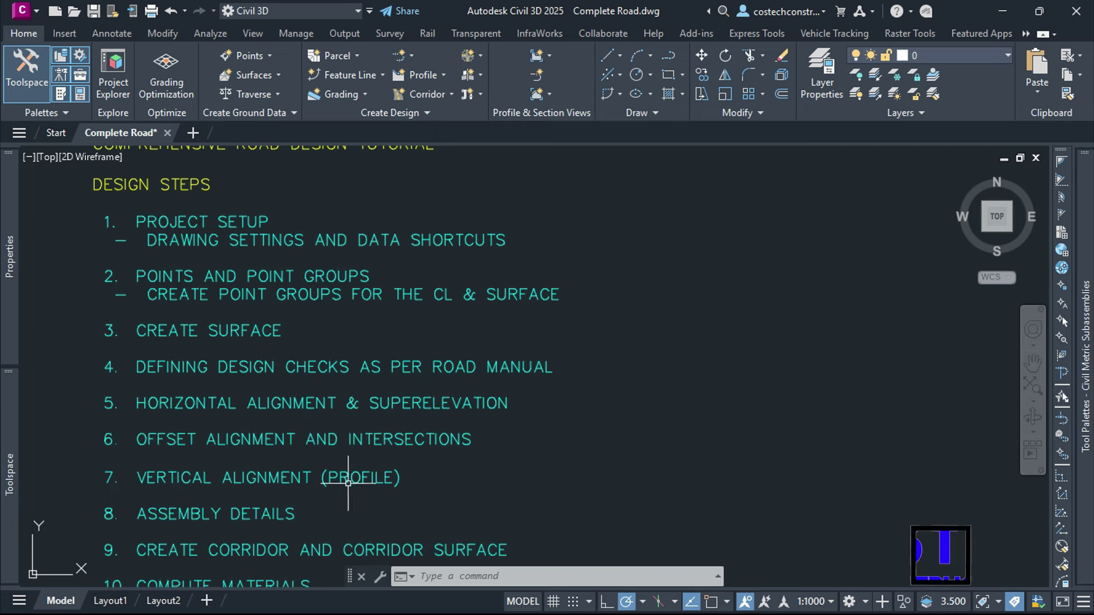
scroll(326, 483, "down", 8)
scroll(435, 415, "up", 4)
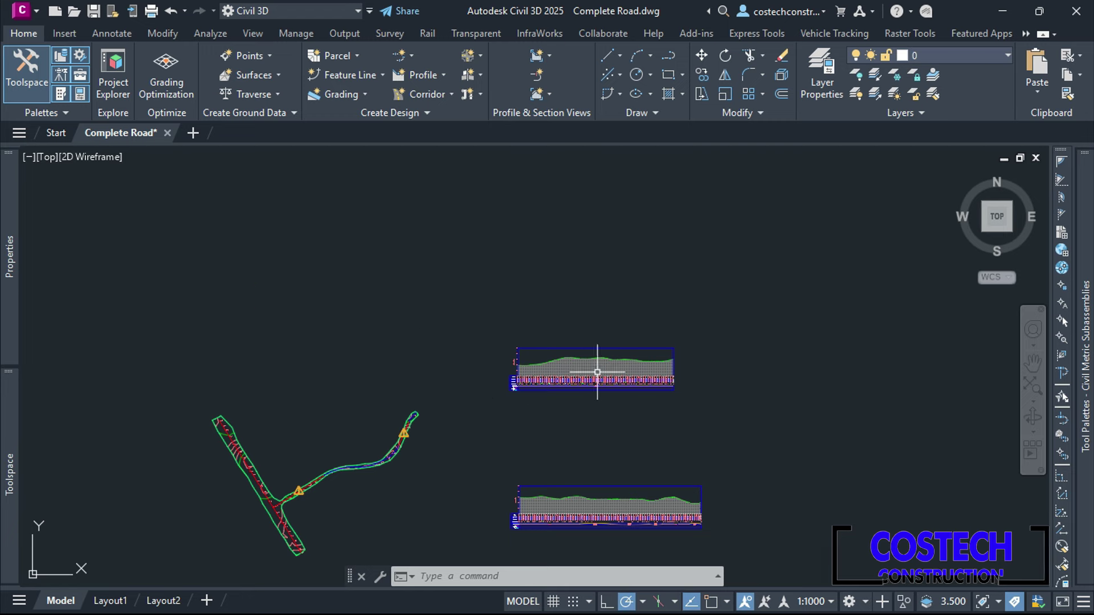
scroll(597, 372, "up", 5)
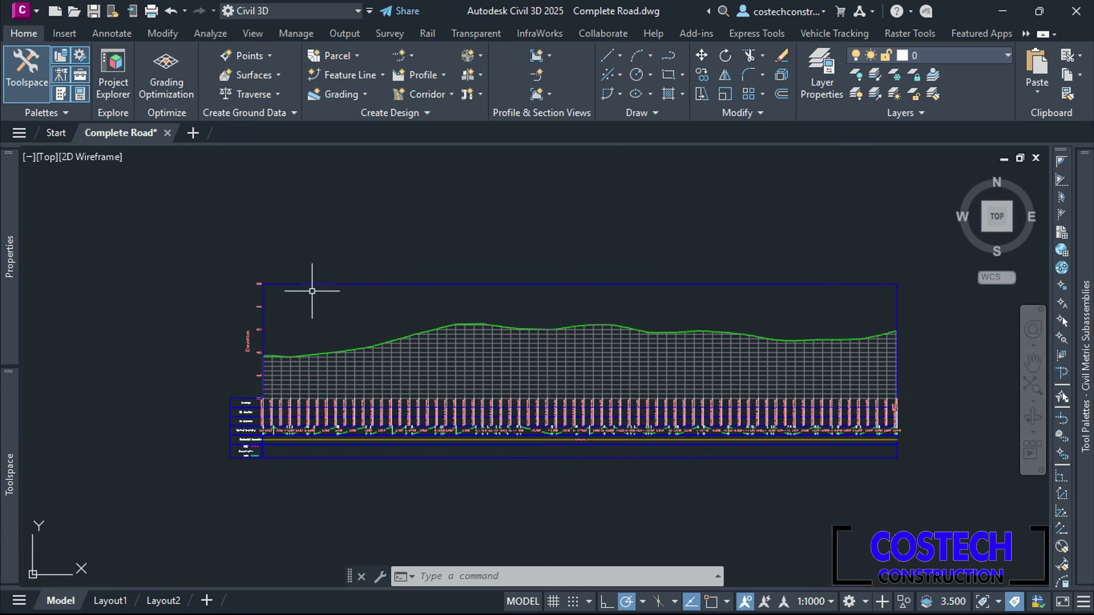
left_click(317, 284)
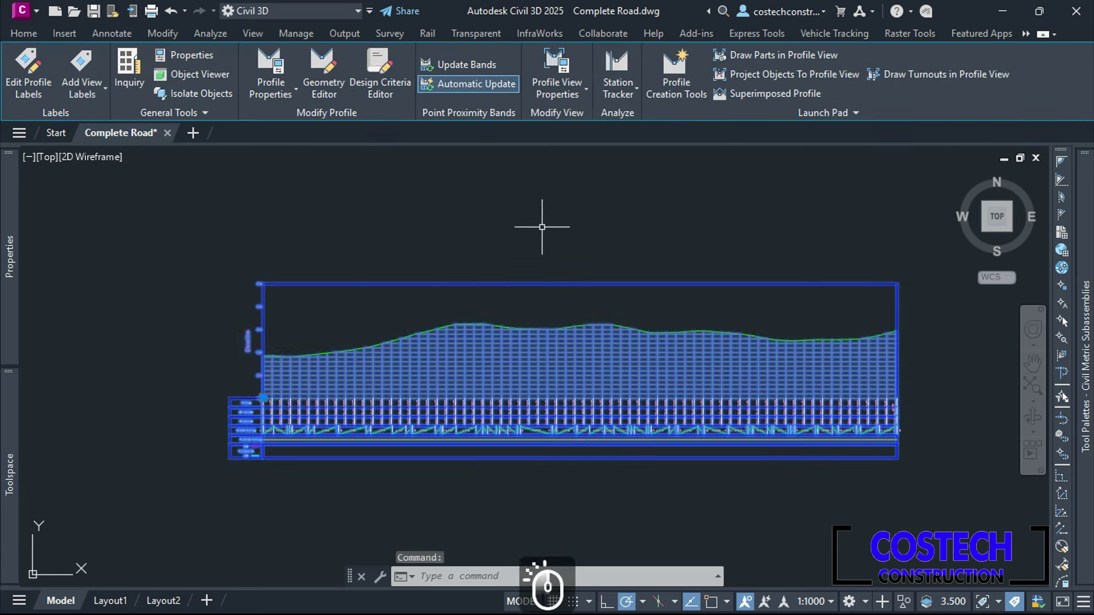
left_click(673, 91)
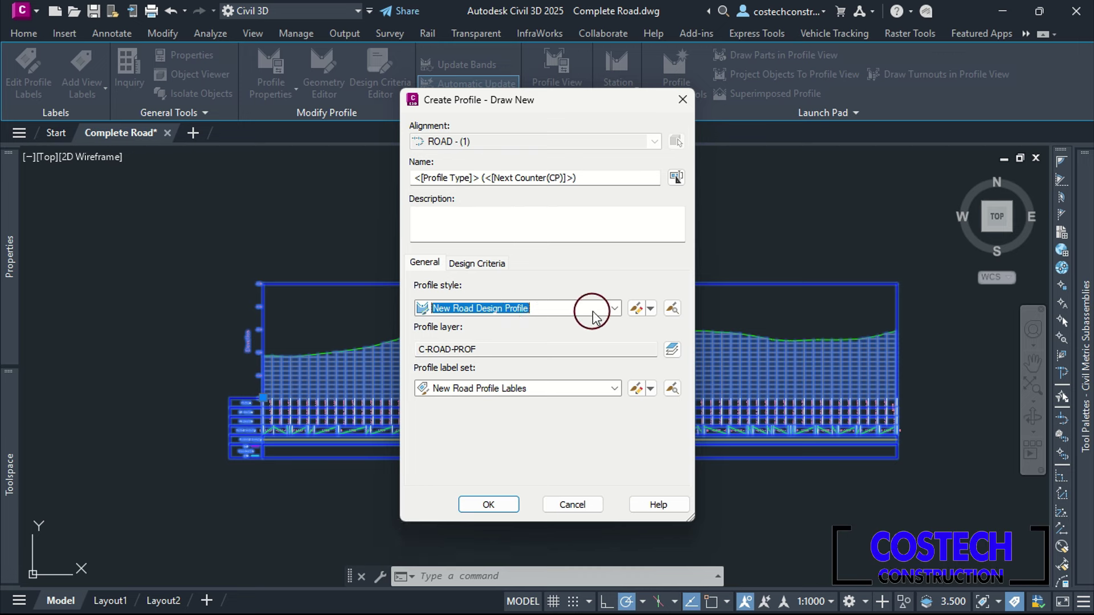
left_click(617, 381)
left_click(617, 389)
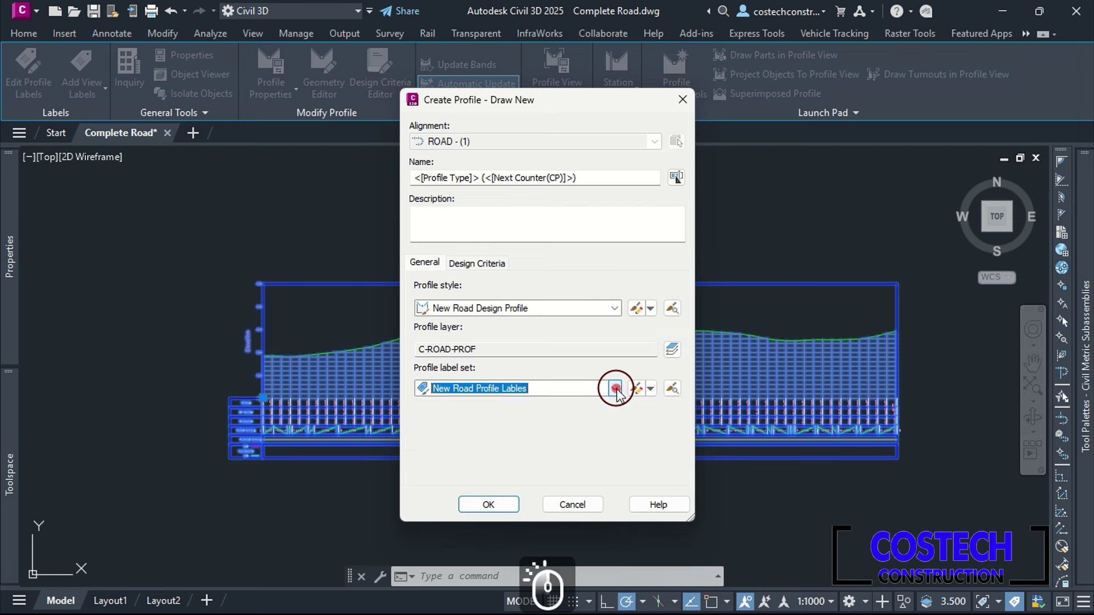
- Enable criteria-based design for the new profile and load the 2023 KRDM file from the KenHA Design Criteria folder
left_click(490, 266)
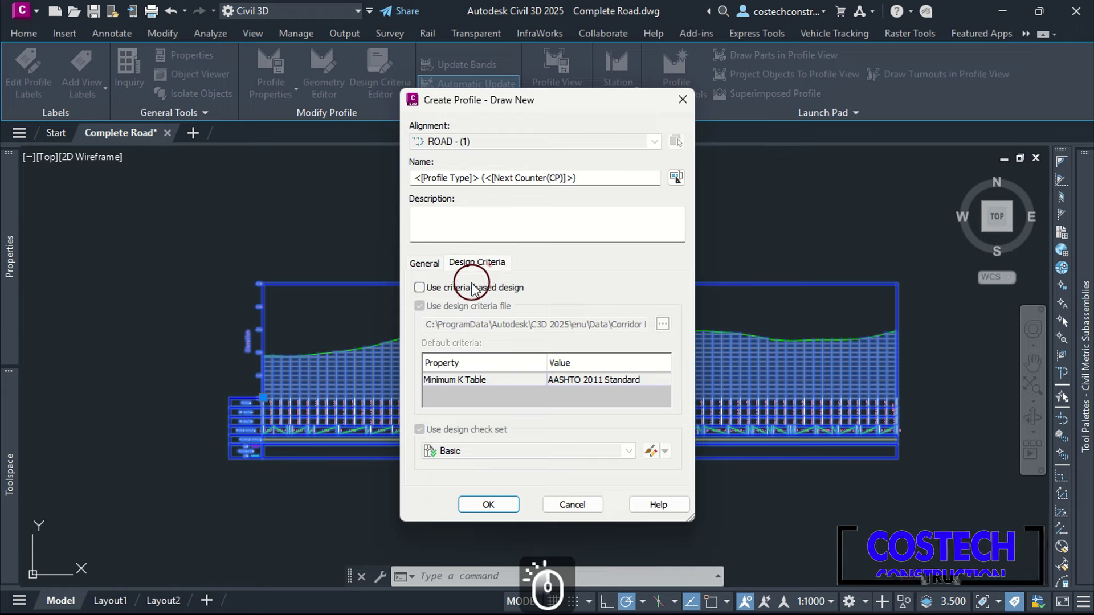
left_click(474, 285)
left_click(661, 323)
left_click(338, 373)
double_click(443, 228)
left_click(501, 197)
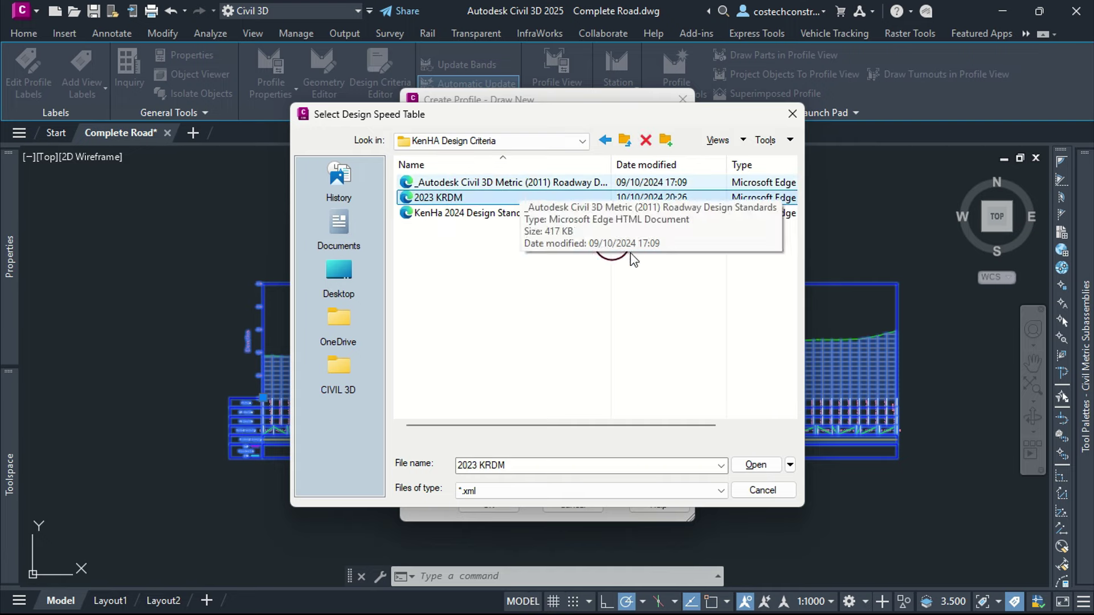
left_click(754, 464)
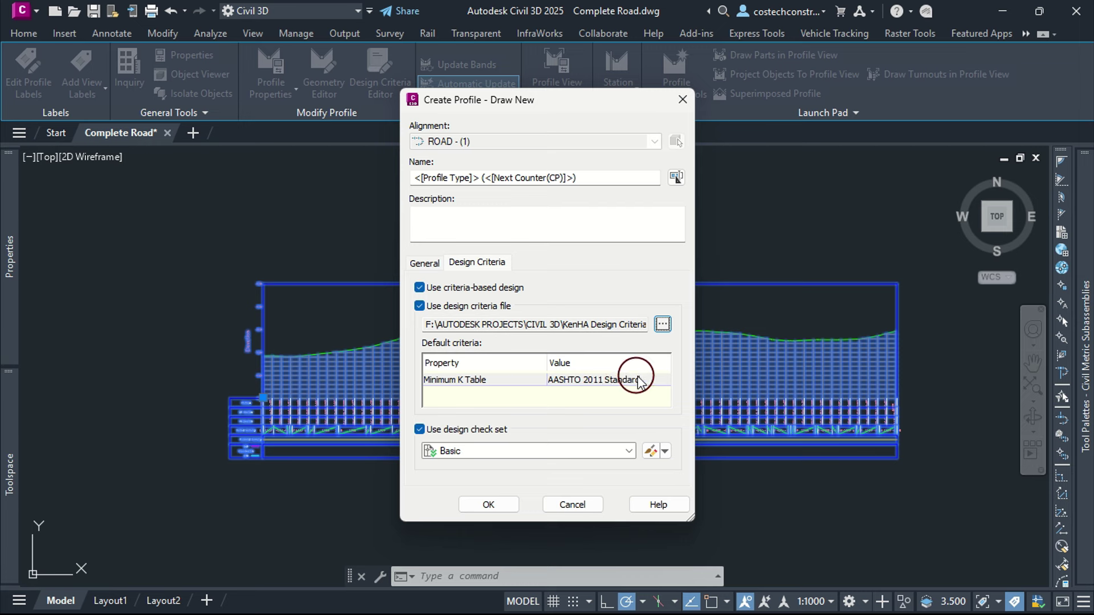
- Assign the R1 Profile Check Set as the new profile's design check set and create the profile
left_click(628, 451)
left_click(502, 475)
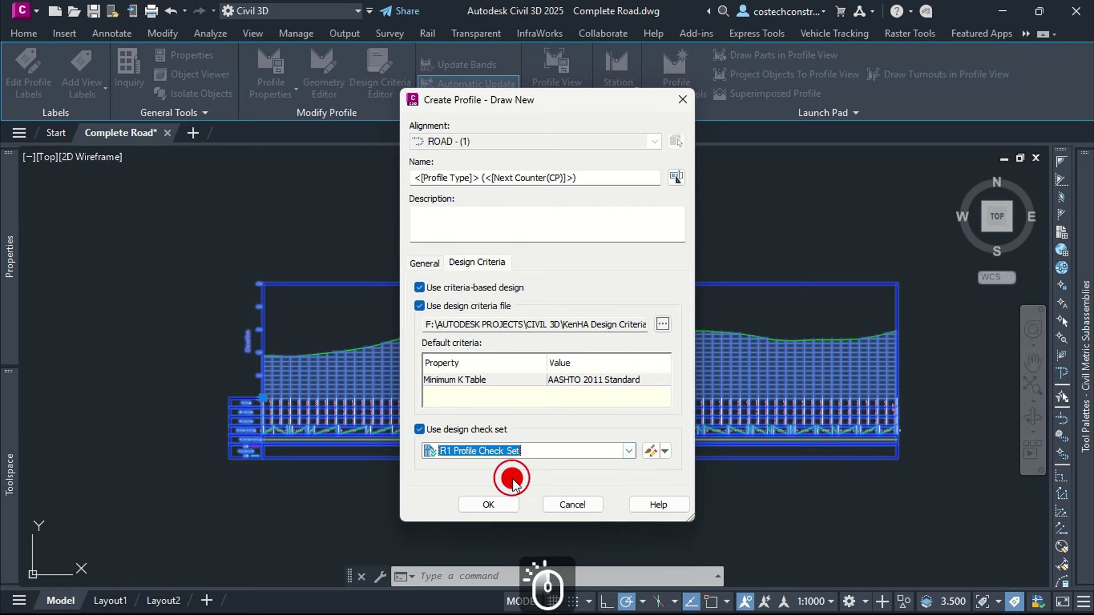
left_click(488, 504)
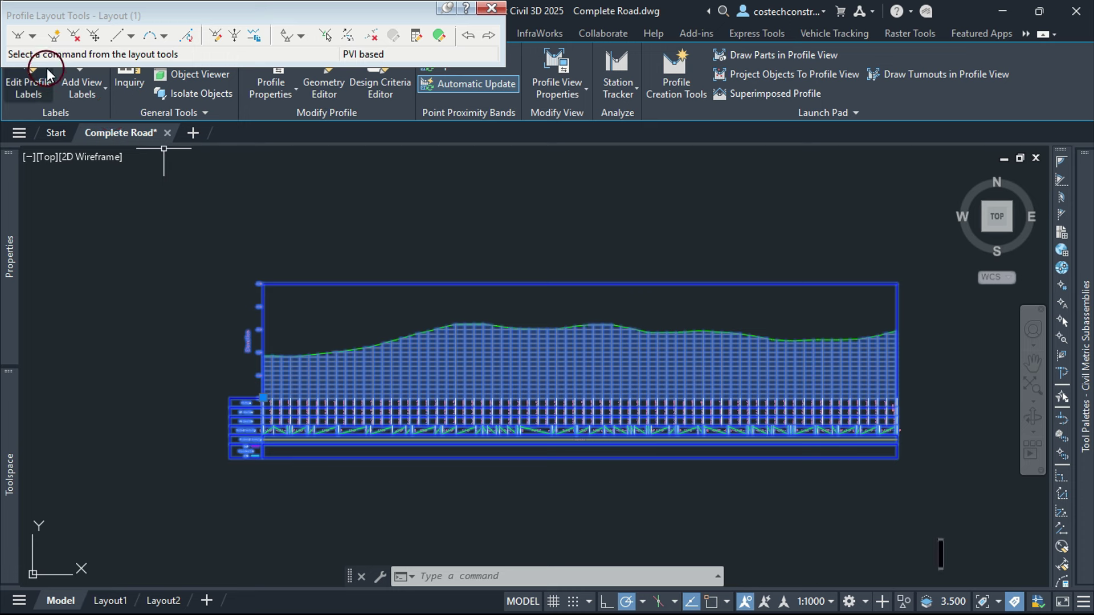
- Start a Fixed Tangent - Best Fit for the layout profile, with input points defined by clicking on the screen
left_click(50, 46)
left_click(131, 38)
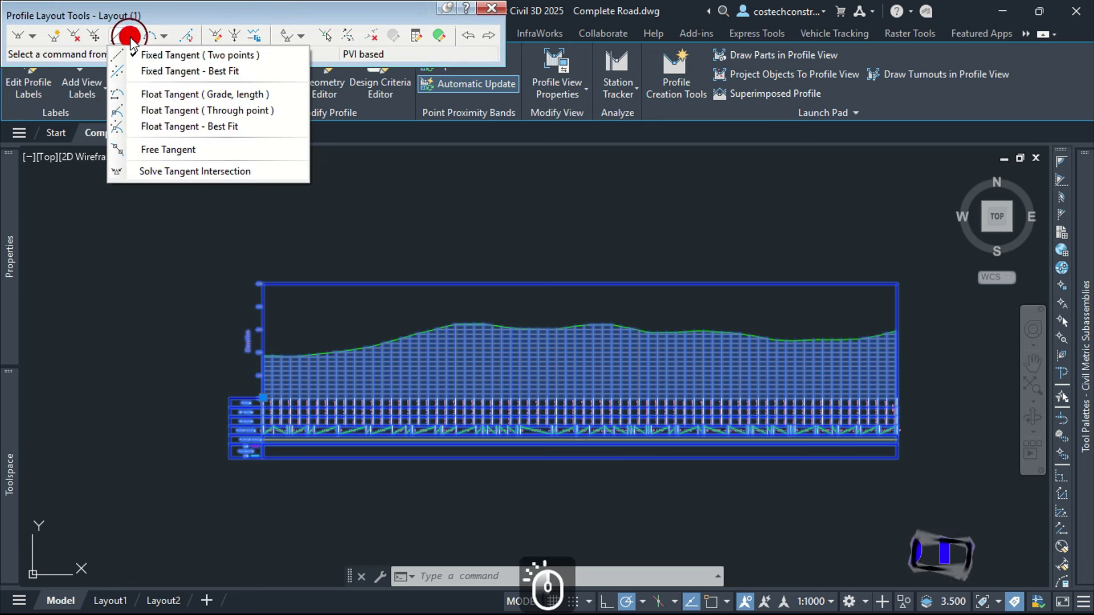
left_click(175, 73)
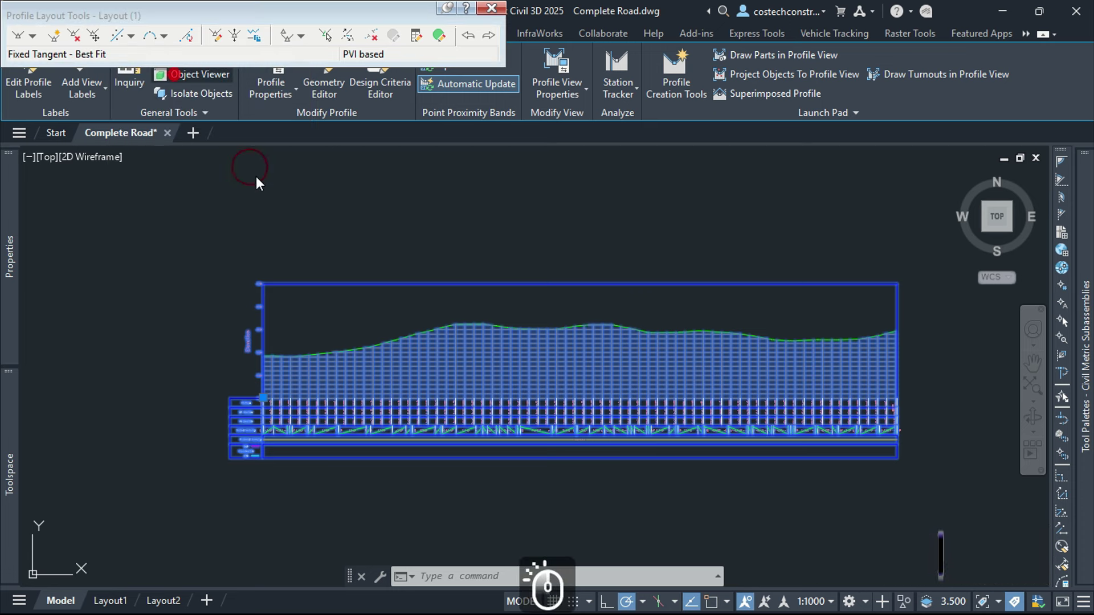
left_click(265, 339)
left_click(566, 283)
left_click(555, 392)
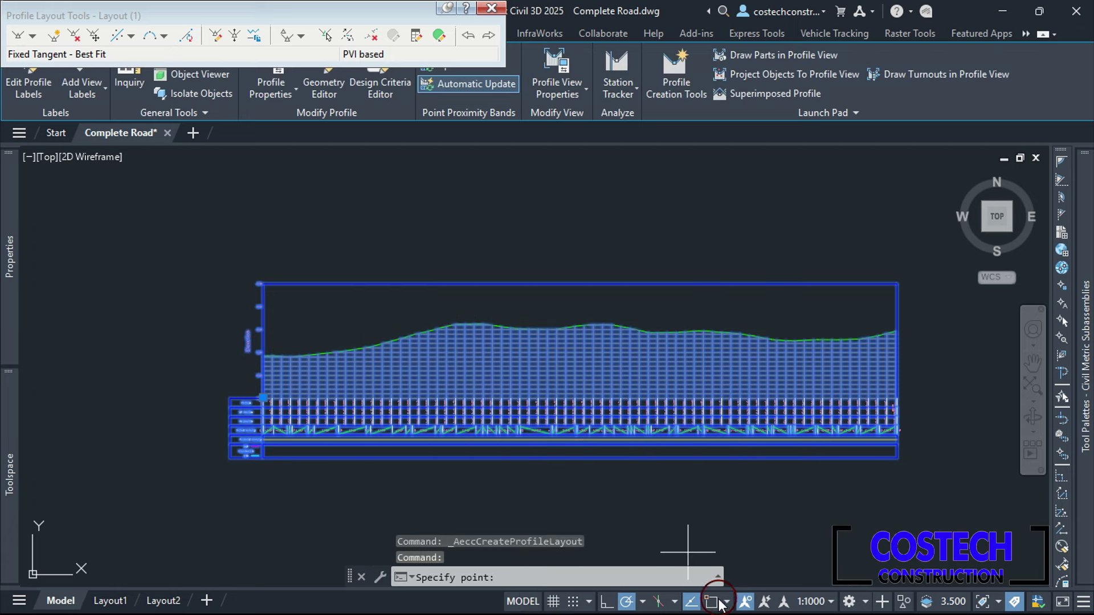
- With object snap on, pick best-fit points along the ground profile at 0+000, about 0+110 and about 0+187
scroll(296, 424, "up", 4)
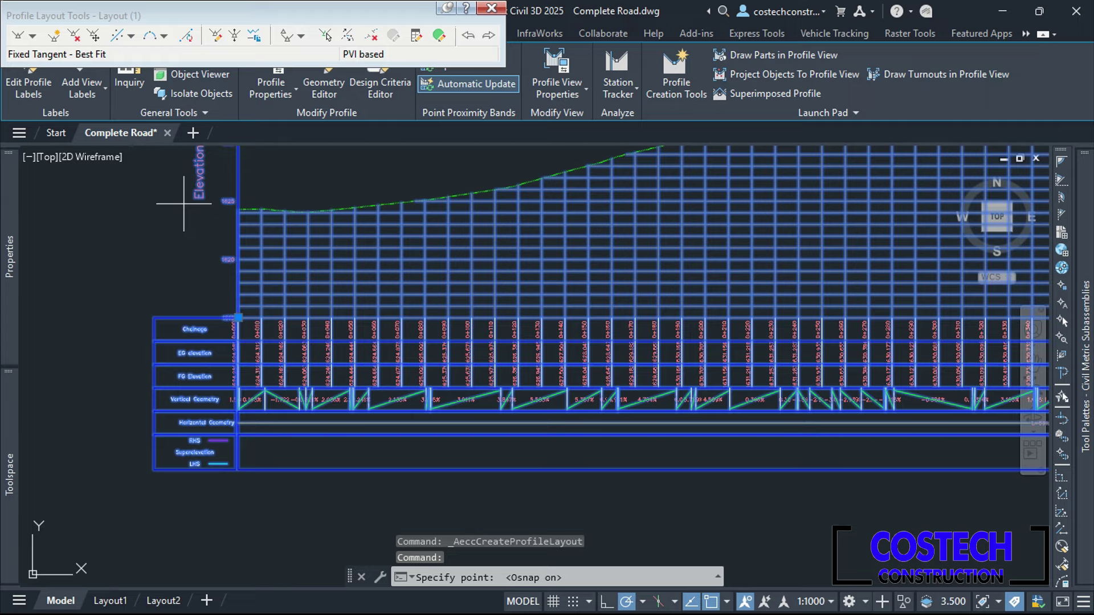
scroll(183, 203, "up", 5)
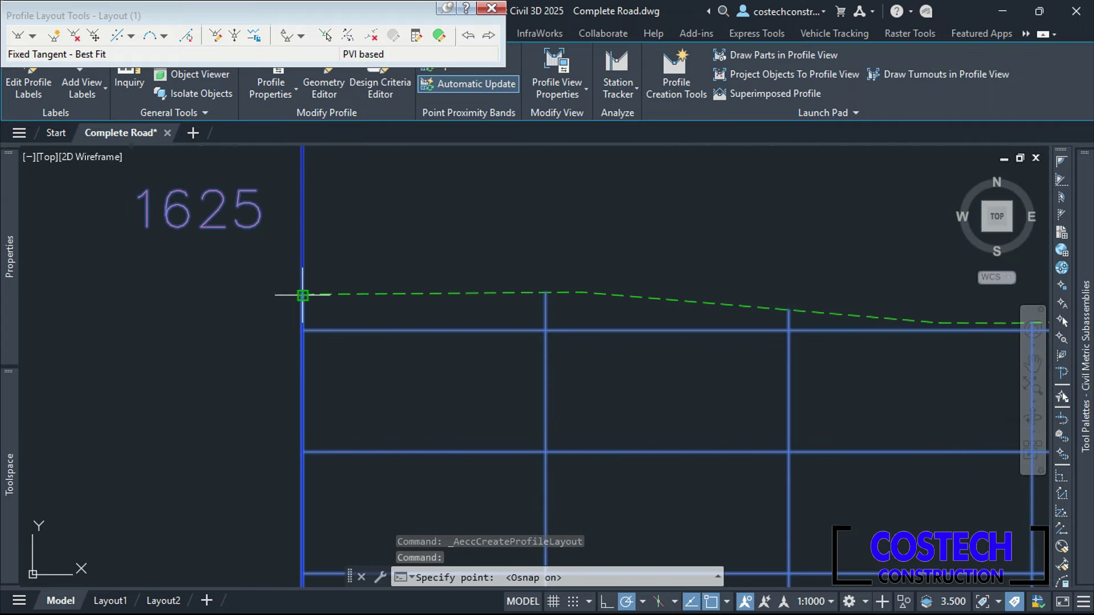
left_click(303, 294)
scroll(176, 312, "down", 5)
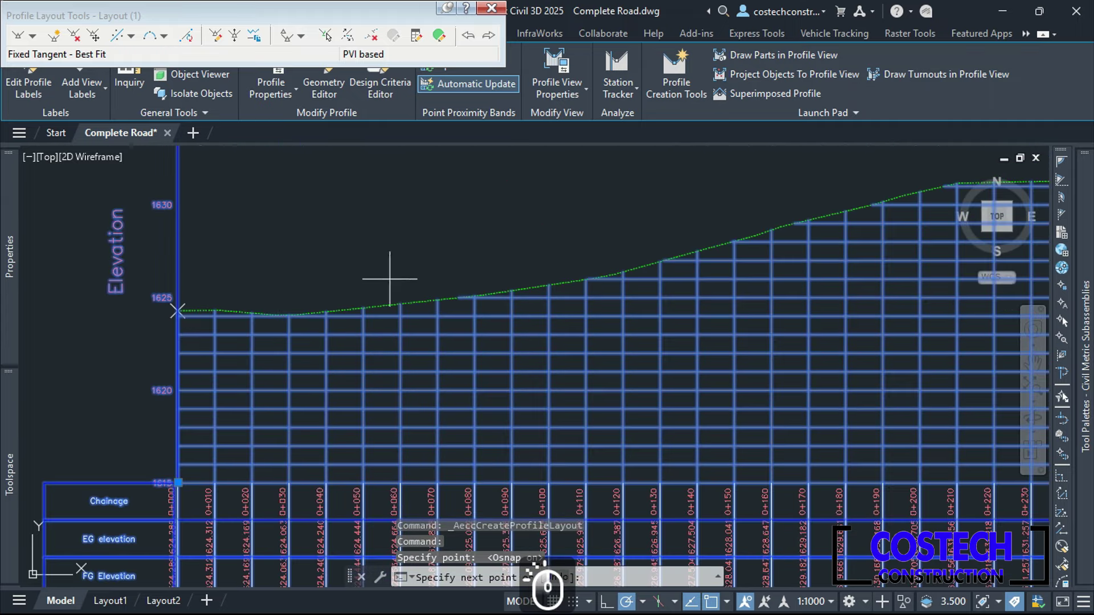
left_click(601, 275)
scroll(567, 254, "down", 4)
scroll(558, 272, "up", 2)
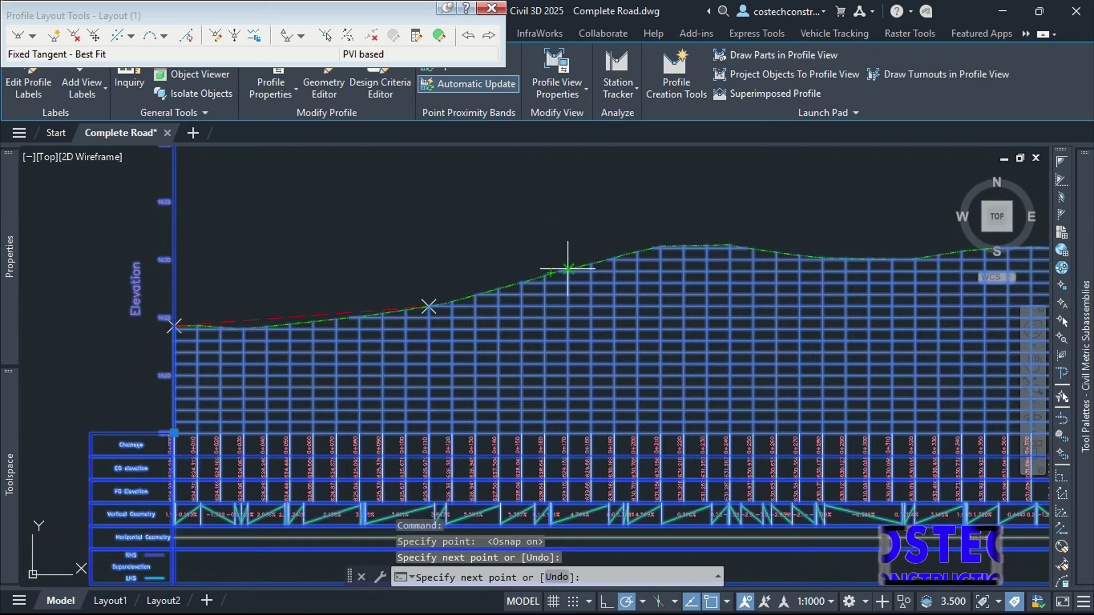
left_click(606, 259)
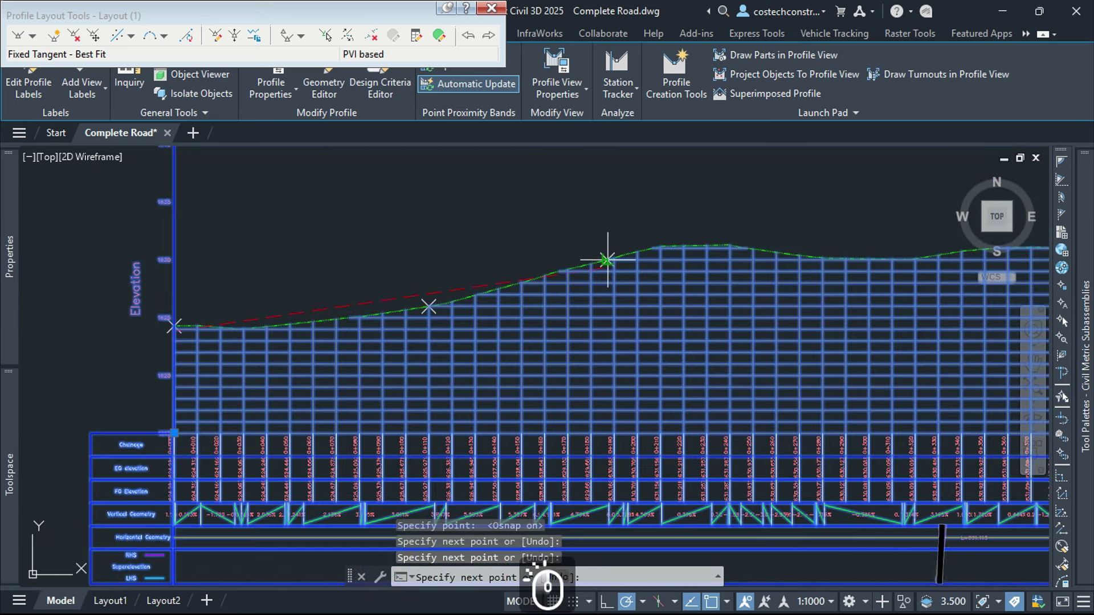
- Finish the point selection and accept the regression data to create the first best-fit tangent
scroll(173, 326, "up", 6)
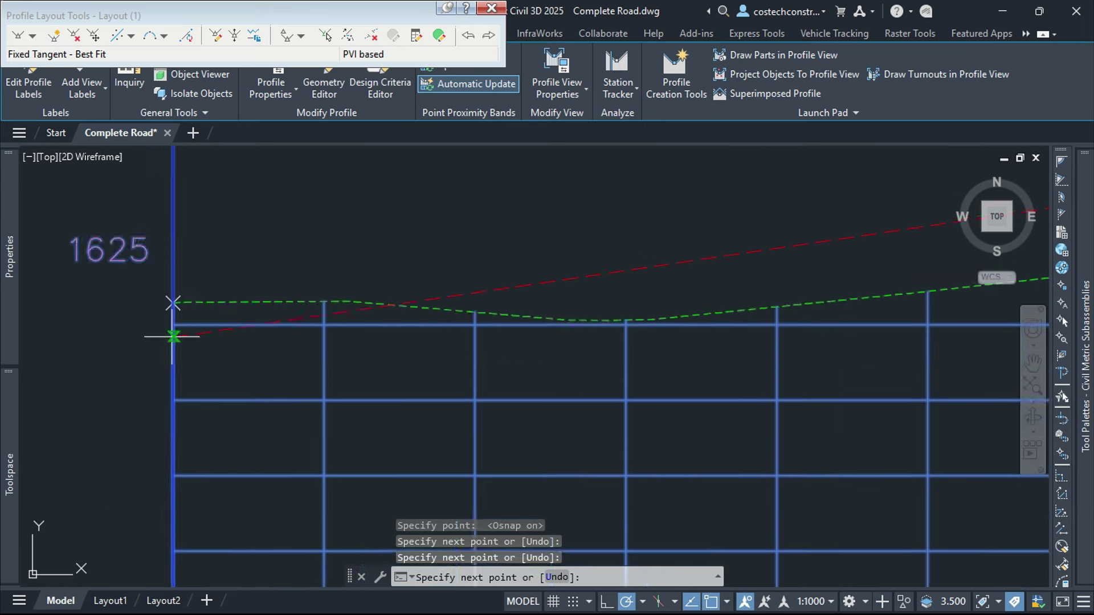
scroll(171, 330, "down", 3)
right_click(418, 238)
left_click(500, 246)
left_click(562, 170)
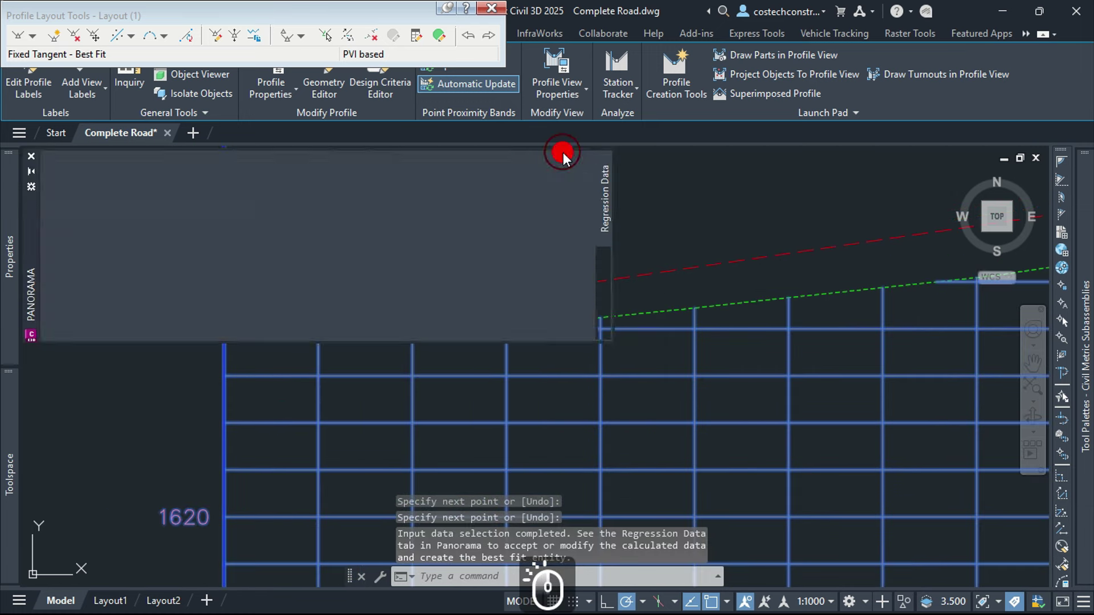
- Examine the design check warning on the first tangent and review the ground profile beyond its end
scroll(447, 227, "down", 5)
scroll(336, 330, "up", 3)
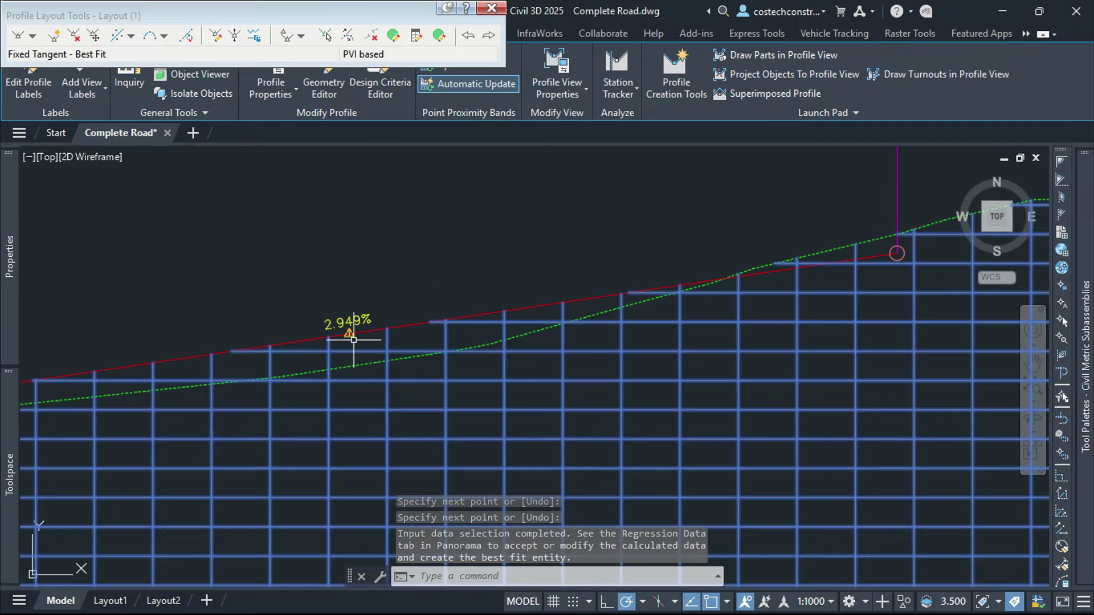
scroll(325, 319, "up", 2)
mouse_move(290, 260)
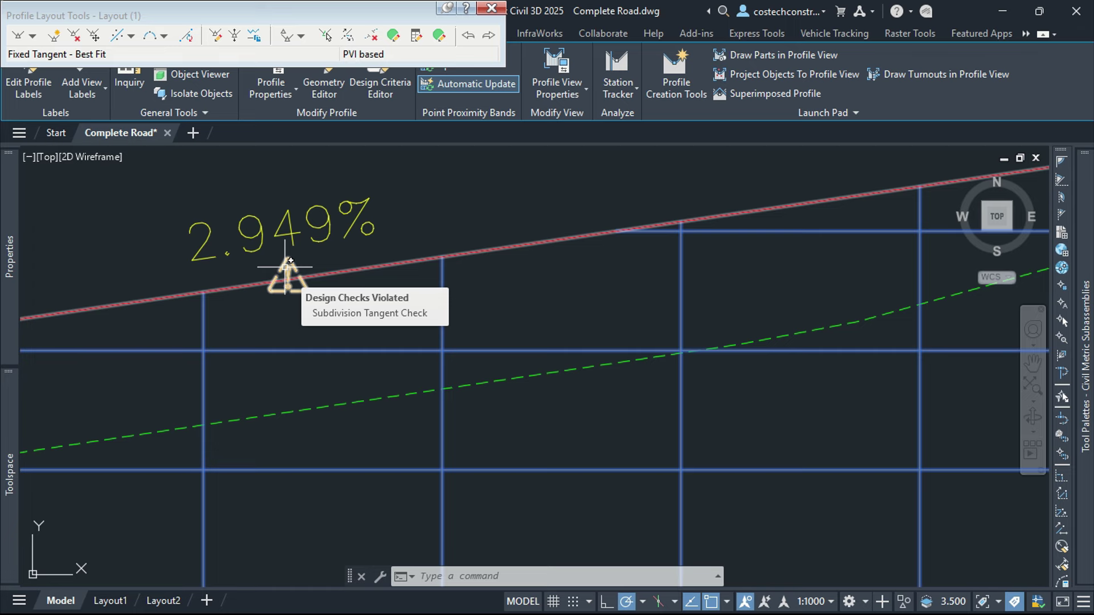
scroll(262, 269, "down", 5)
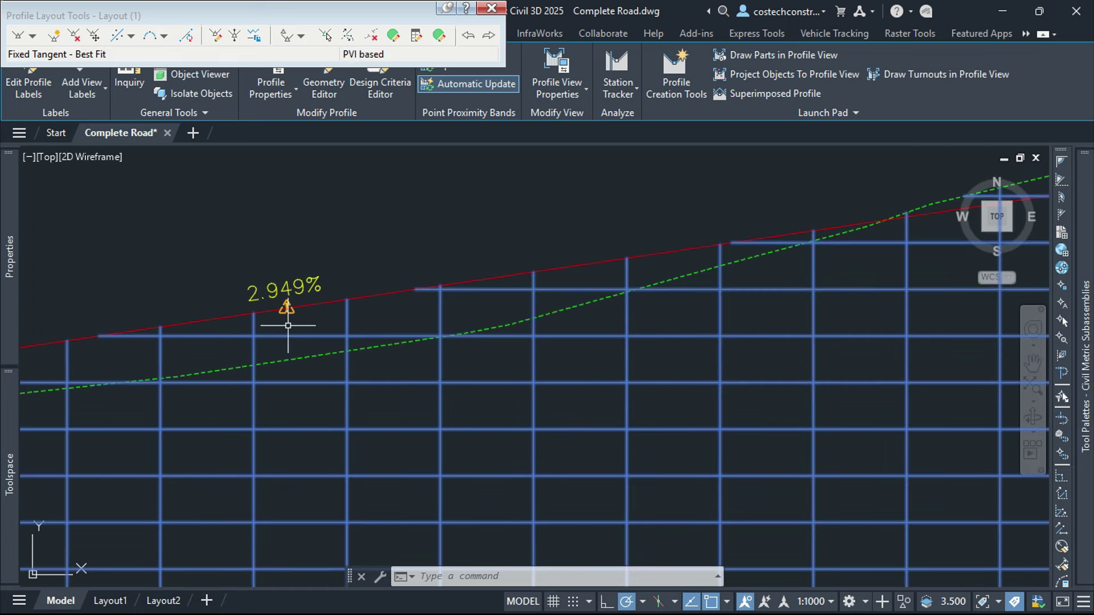
scroll(542, 288, "up", 3)
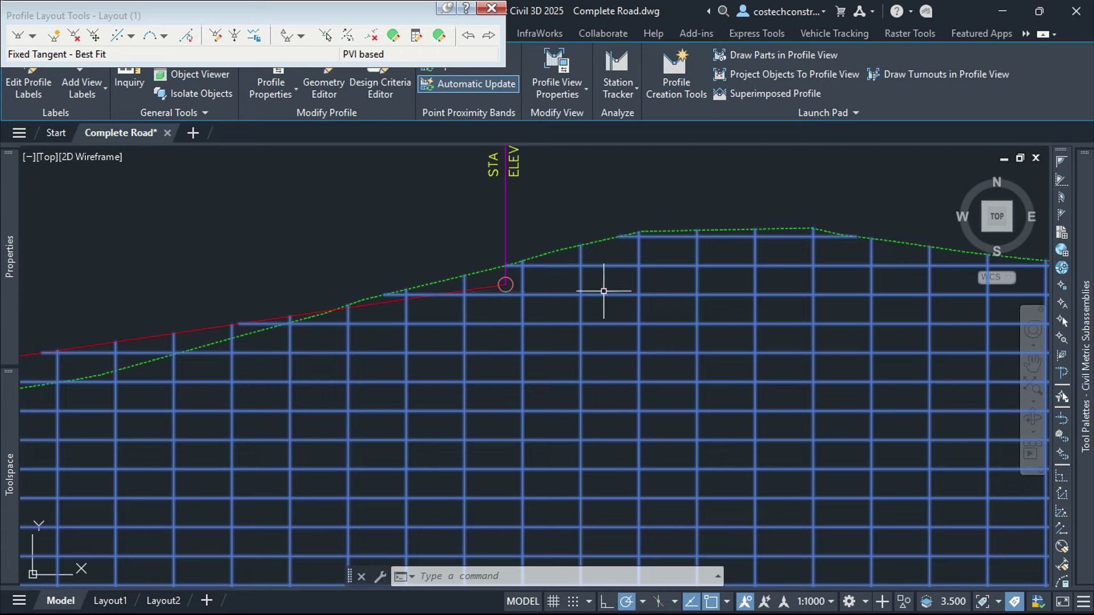
scroll(521, 287, "down", 3)
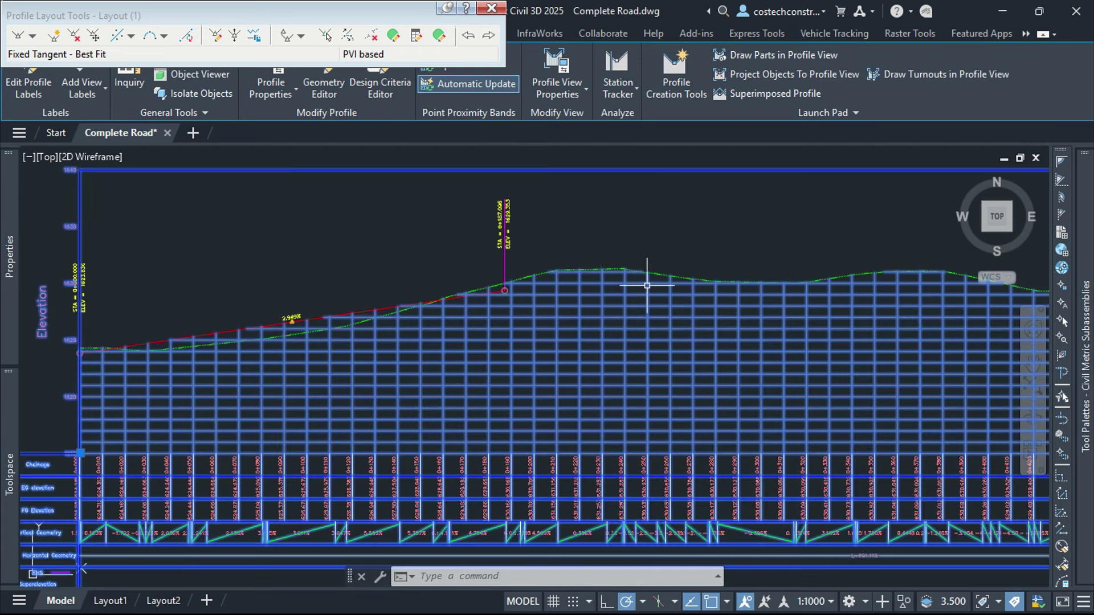
middle_click(604, 282)
middle_click(603, 282)
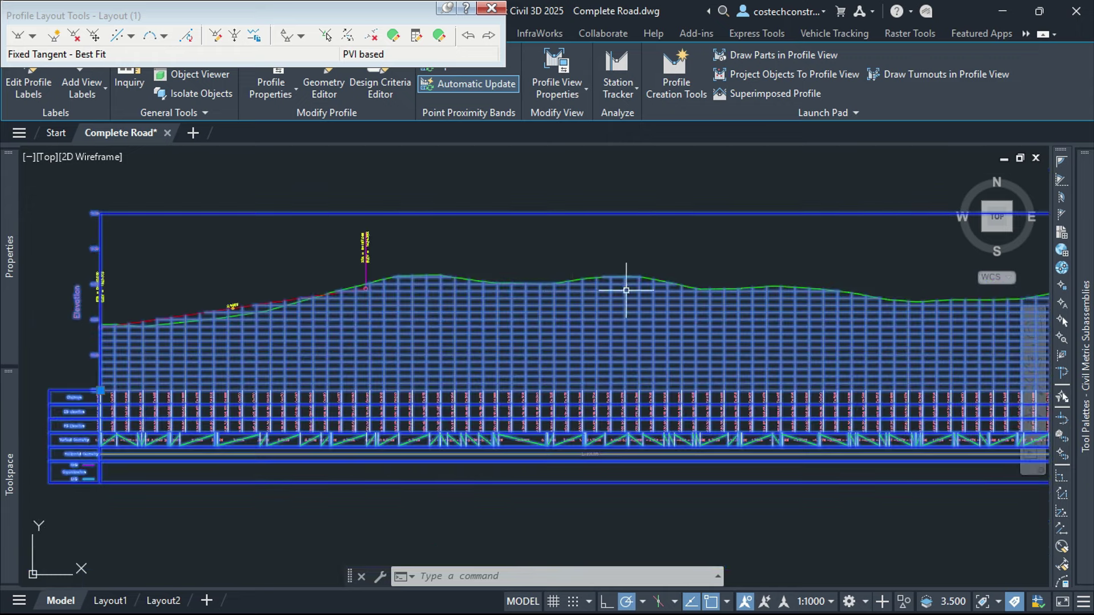
- Start a second Fixed Tangent - Best Fit using points clicked on the screen
scroll(562, 288, "up", 2)
middle_click_drag(561, 288, 363, 317)
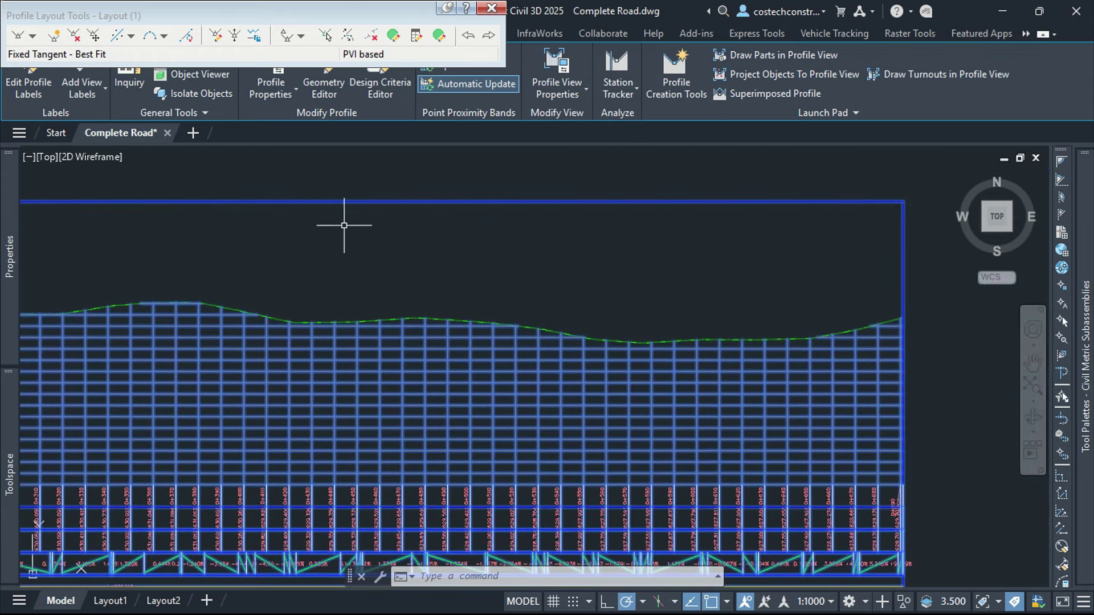
left_click(131, 37)
left_click(154, 70)
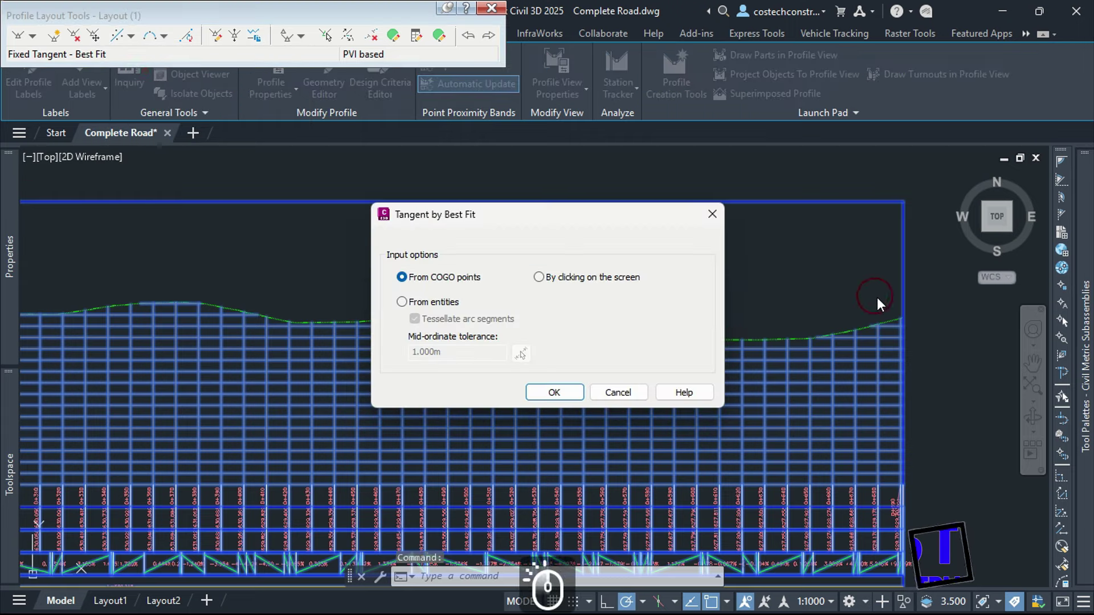
left_click(596, 276)
left_click(542, 392)
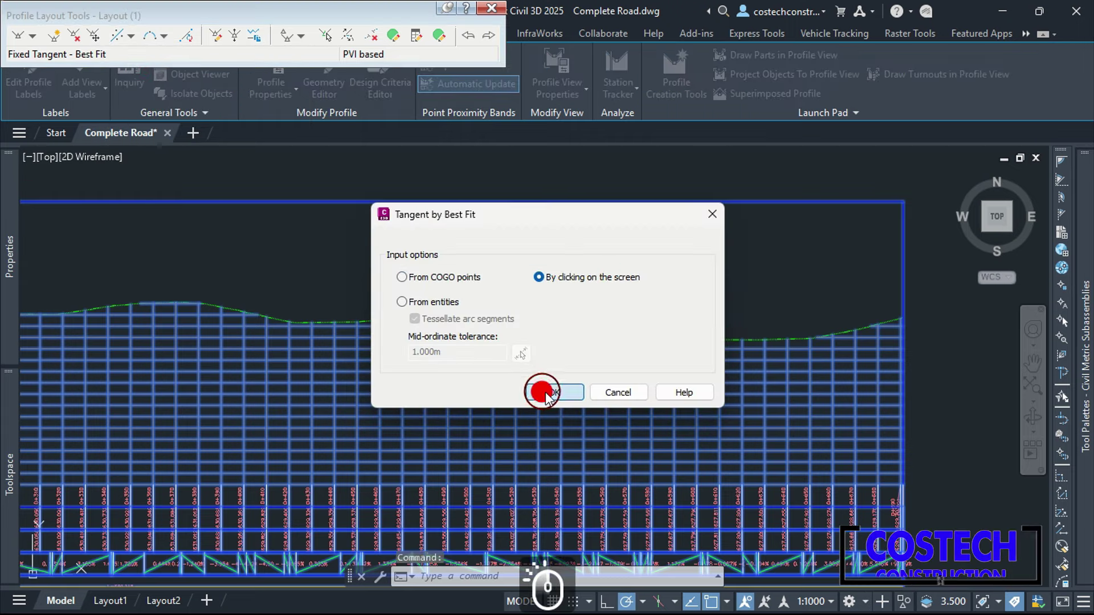
- Pick best-fit points on the ground profile backwards from its end at 0+691.12 to 0+620, 0+530 and about 0+474
scroll(902, 314, "up", 3)
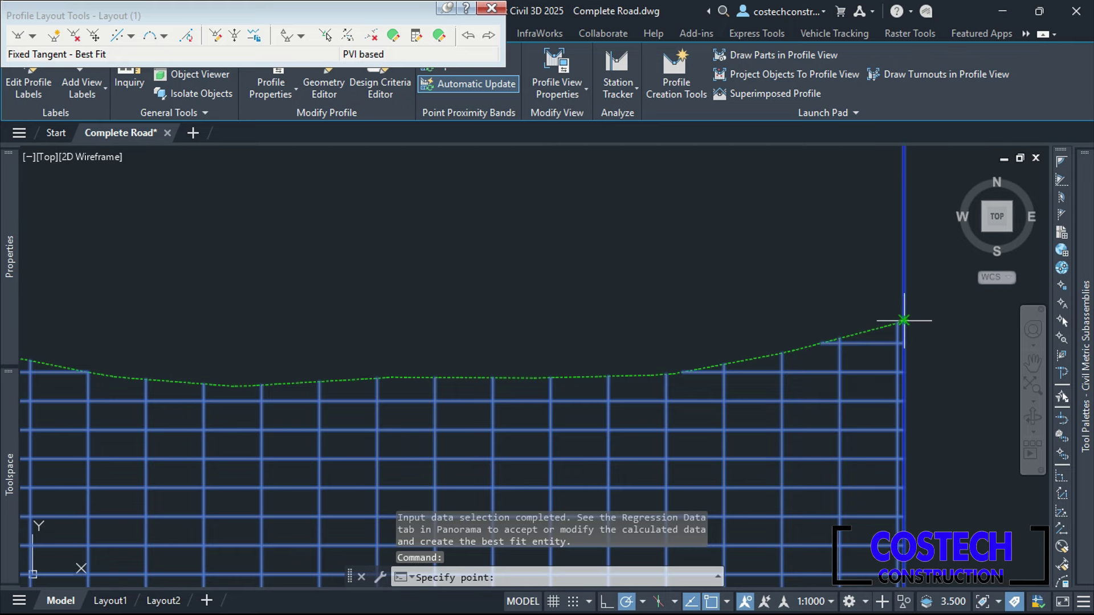
left_click(903, 320)
scroll(909, 333, "down", 5)
scroll(864, 327, "up", 3)
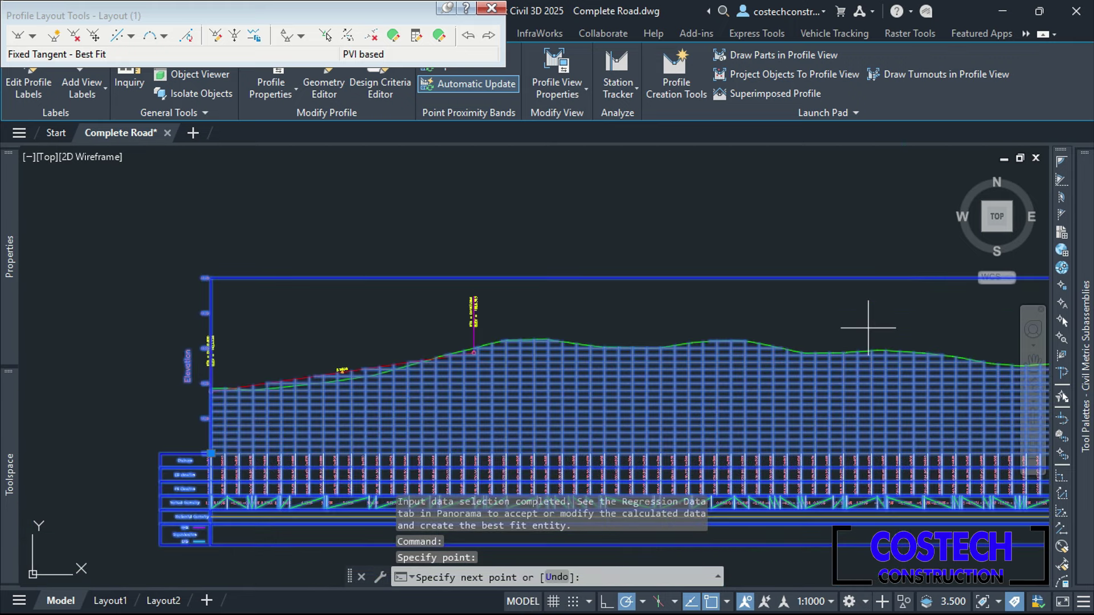
scroll(864, 327, "up", 3)
scroll(881, 353, "down", 5)
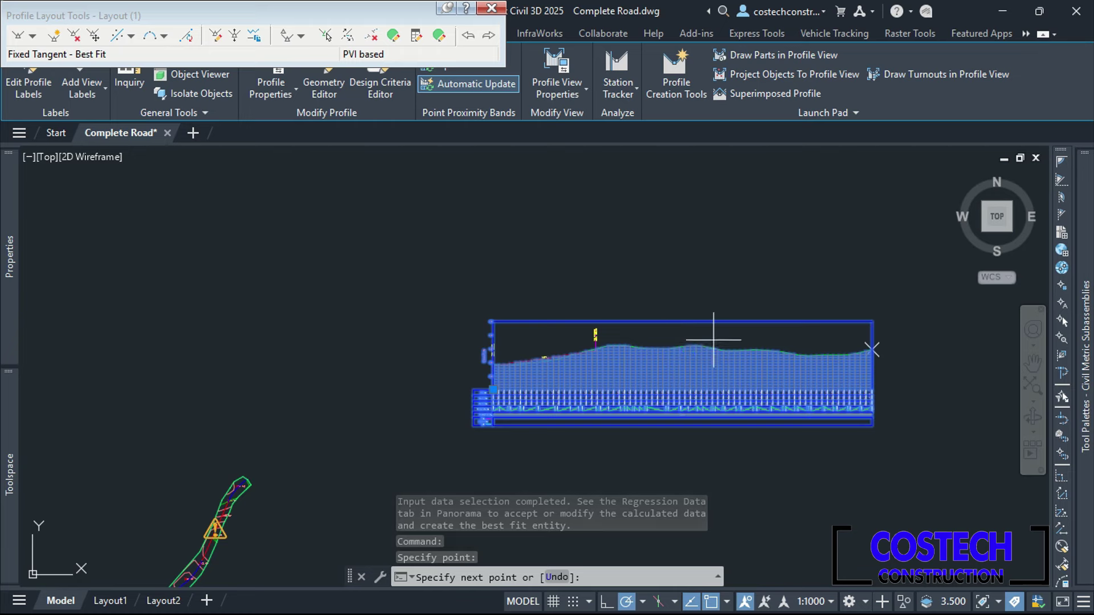
scroll(805, 342, "up", 5)
scroll(889, 359, "up", 2)
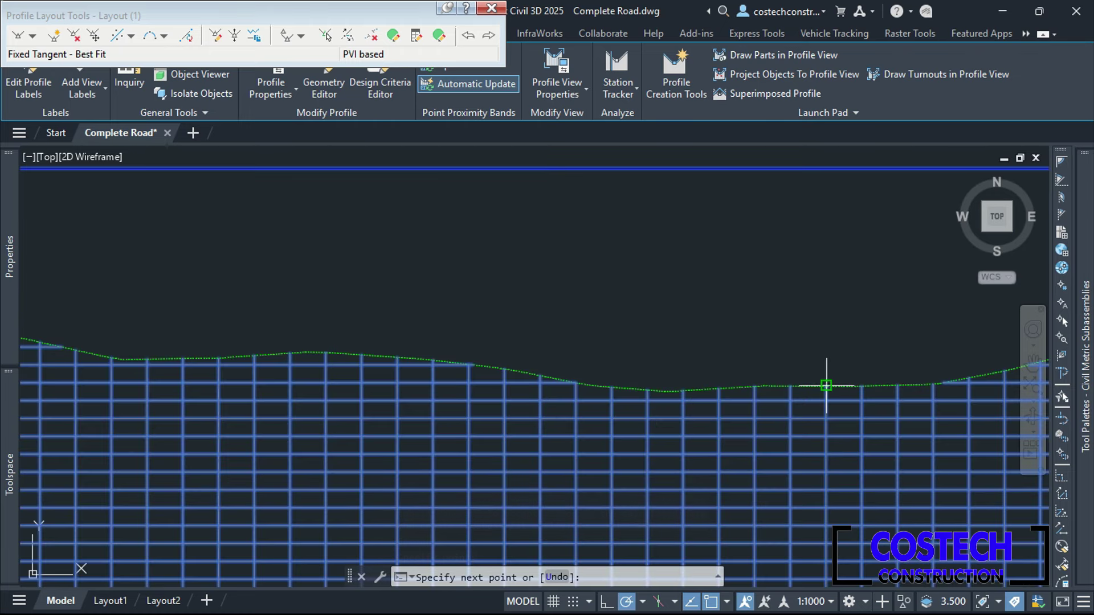
left_click(826, 386)
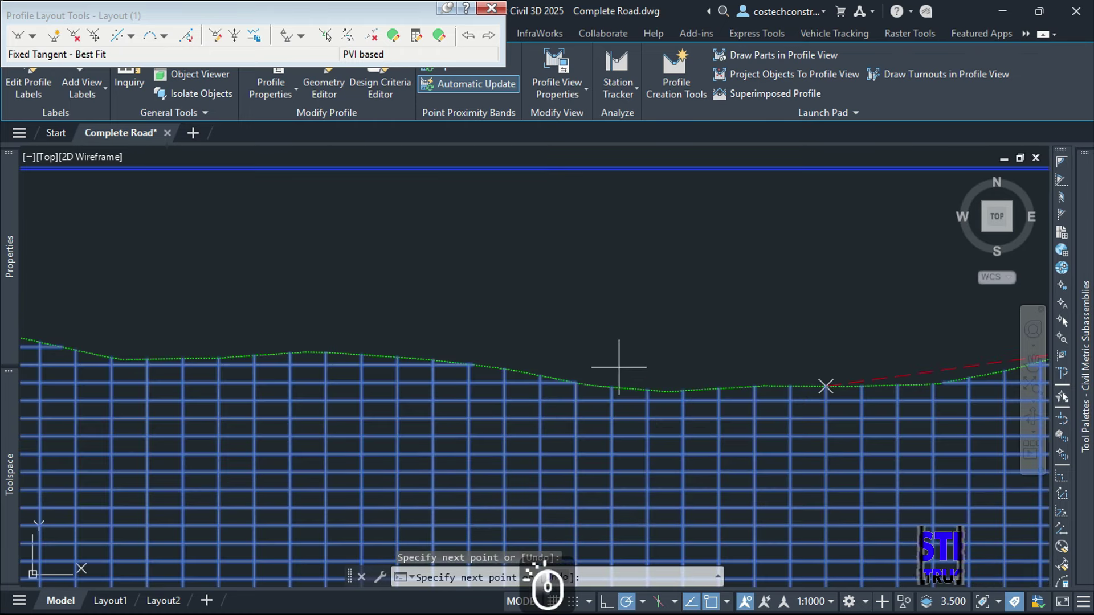
left_click(514, 370)
left_click(310, 352)
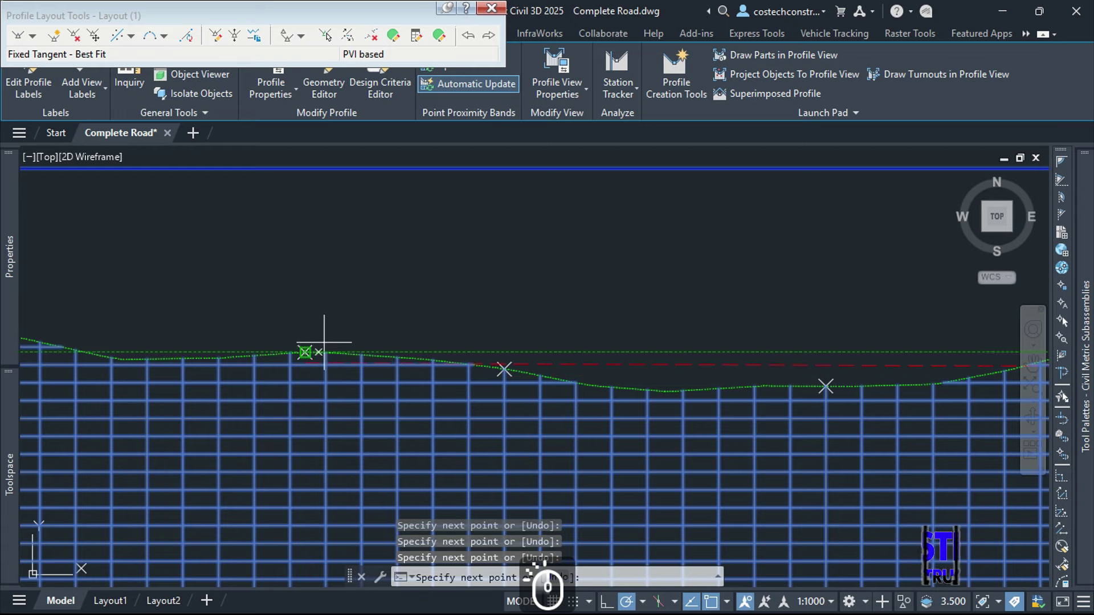
- Add a last best-fit point on the ground profile at 0+320 and accept the regression data to create the second tangent
scroll(330, 340, "down", 5)
scroll(495, 291, "up", 5)
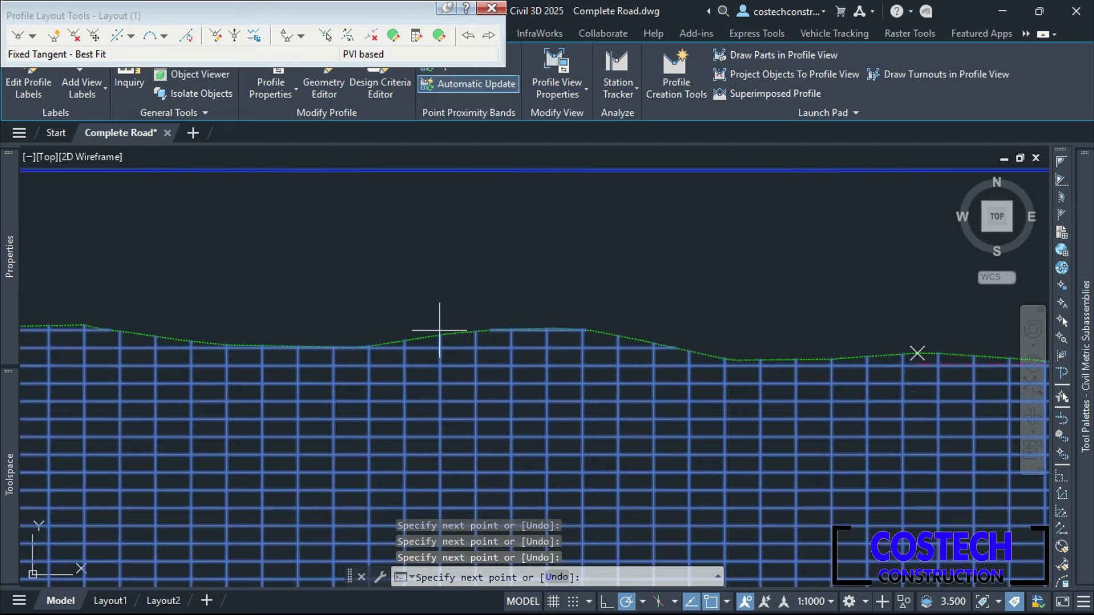
left_click(371, 346)
scroll(539, 297, "down", 5)
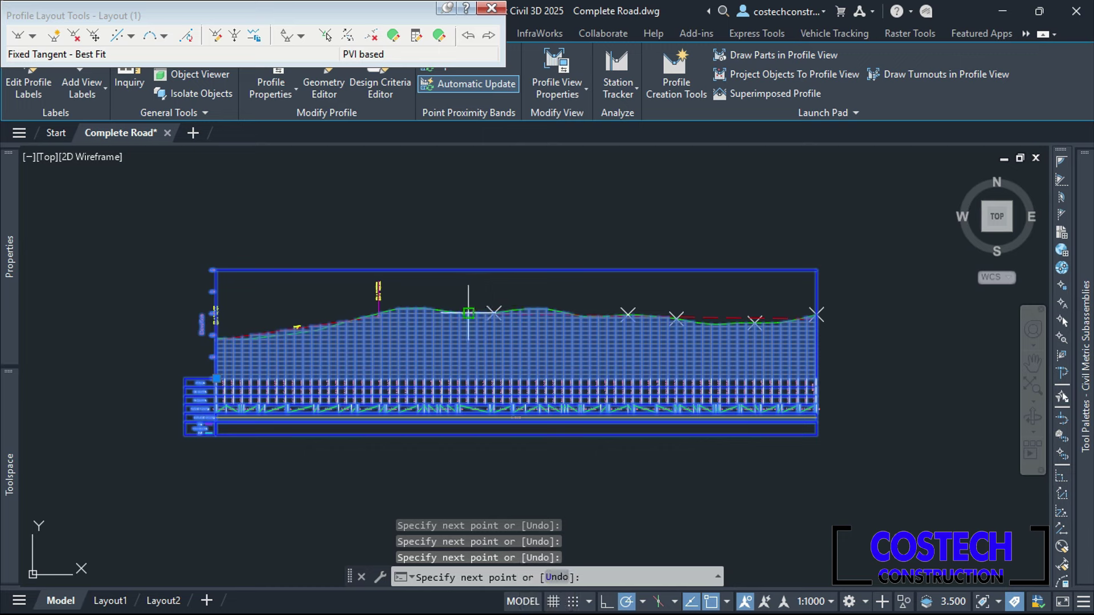
scroll(464, 317, "up", 5)
right_click(538, 233)
left_click(547, 240)
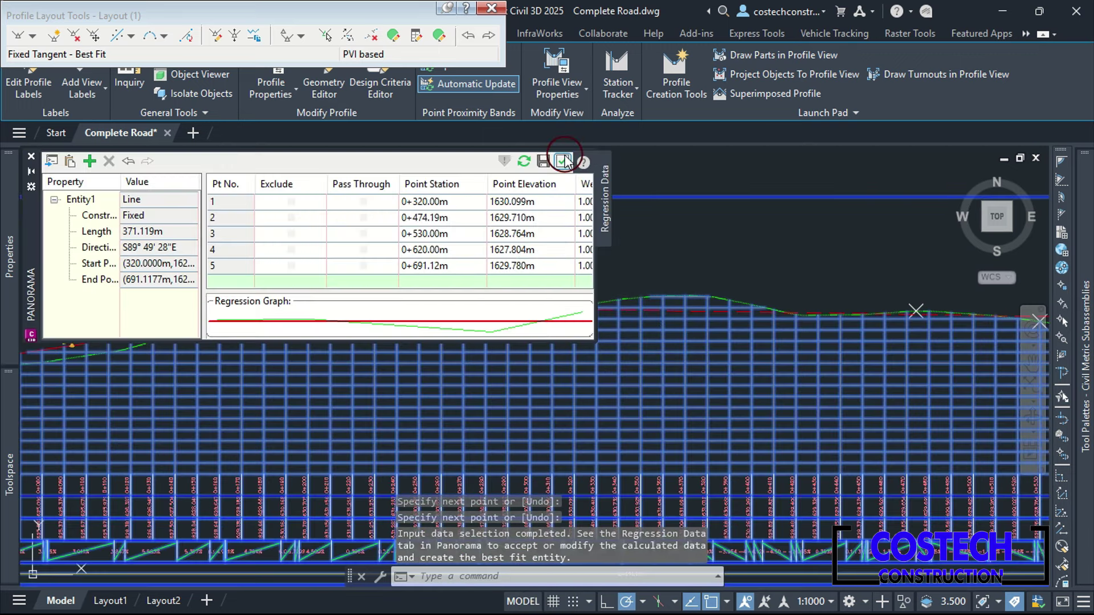
left_click(564, 161)
- Join the first and second tangents with a Free Vertical Curve (Circular) using the 4500 m radius
scroll(503, 190, "down", 3)
scroll(492, 282, "up", 6)
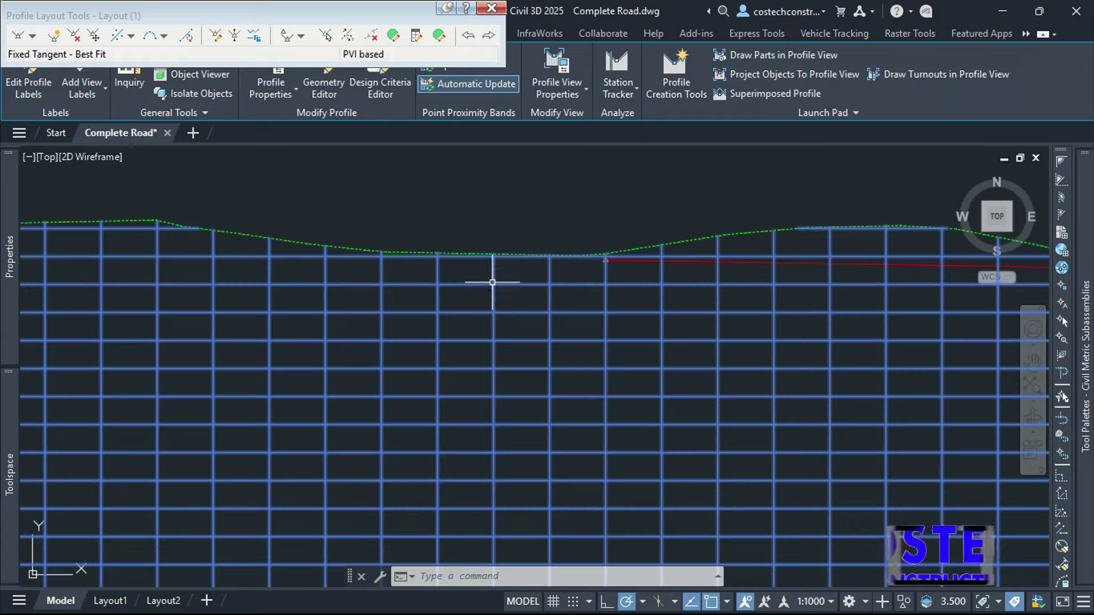
scroll(501, 257, "down", 3)
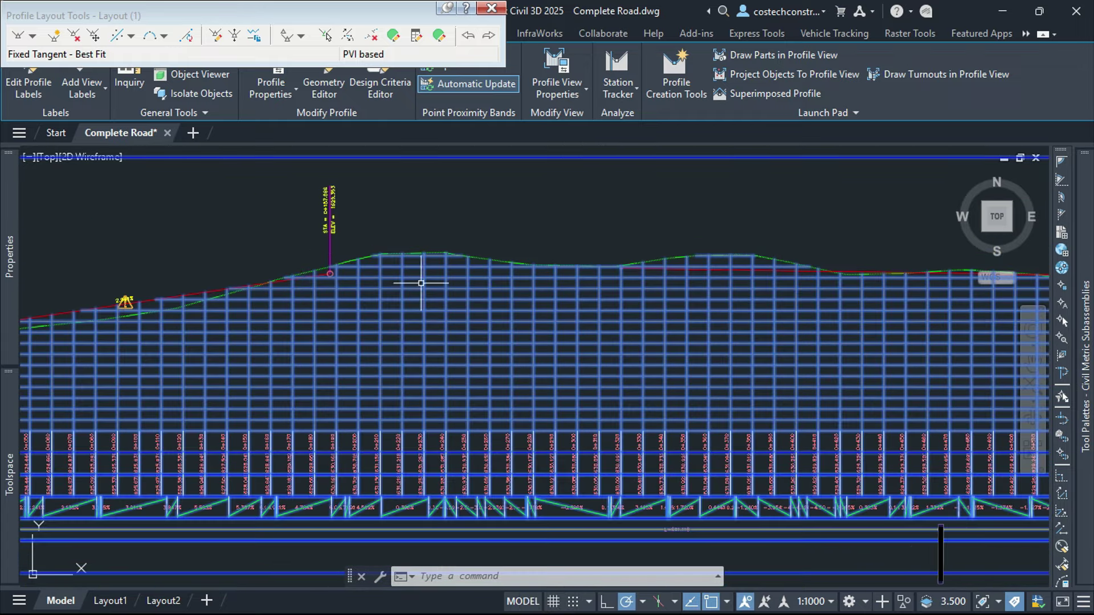
left_click(108, 39)
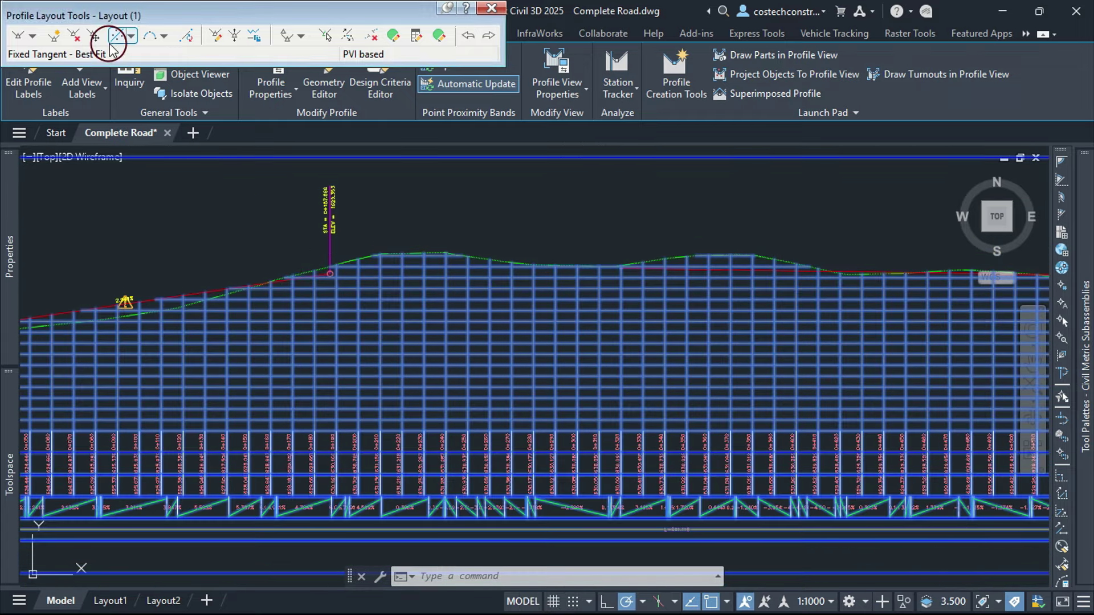
left_click(163, 37)
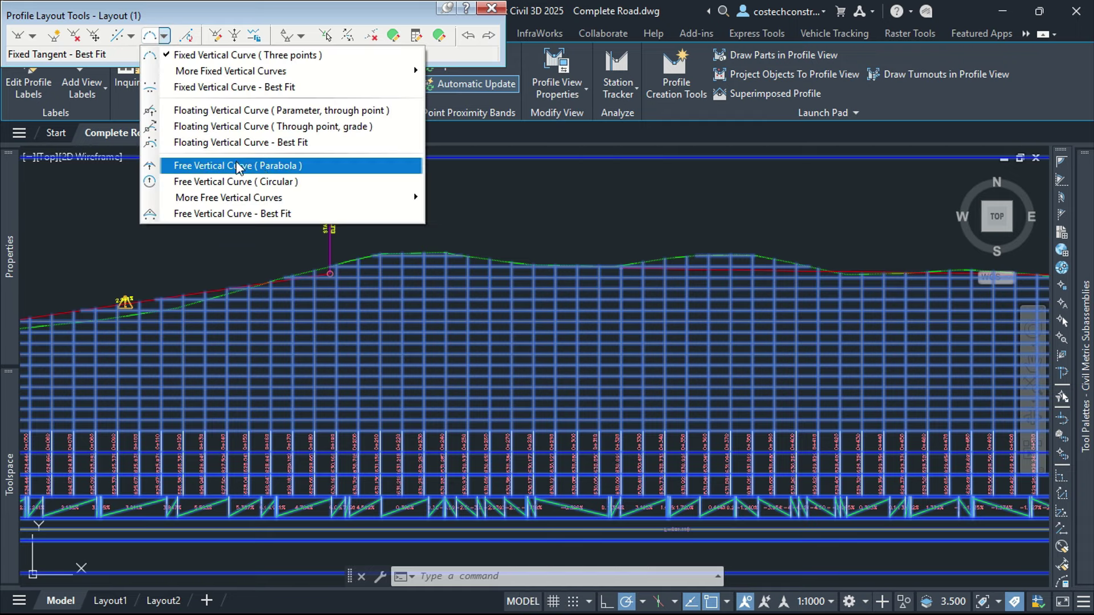
left_click(272, 181)
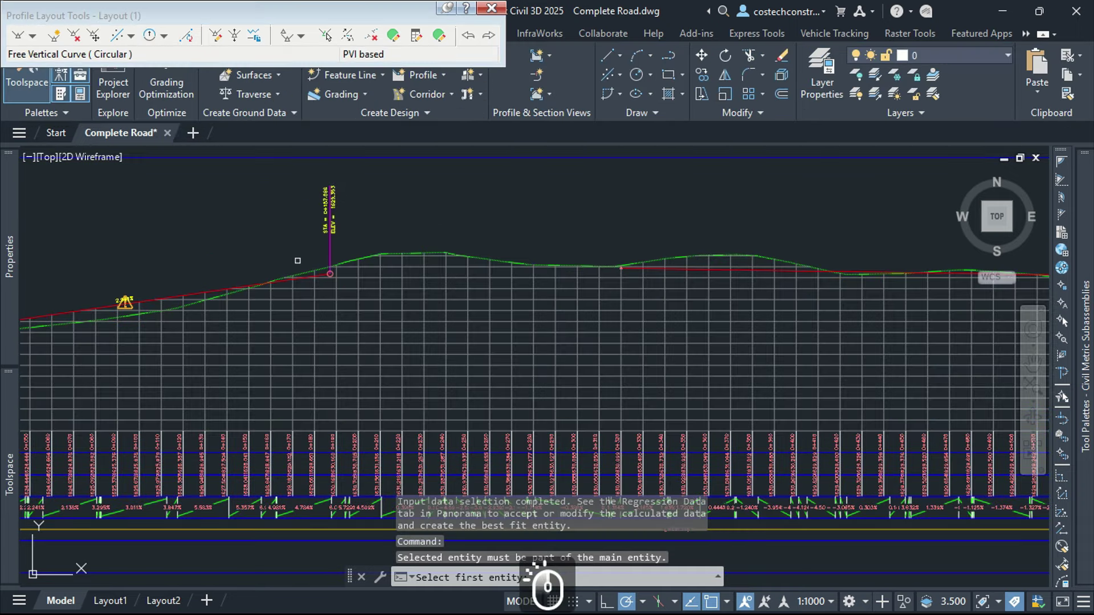
left_click(218, 287)
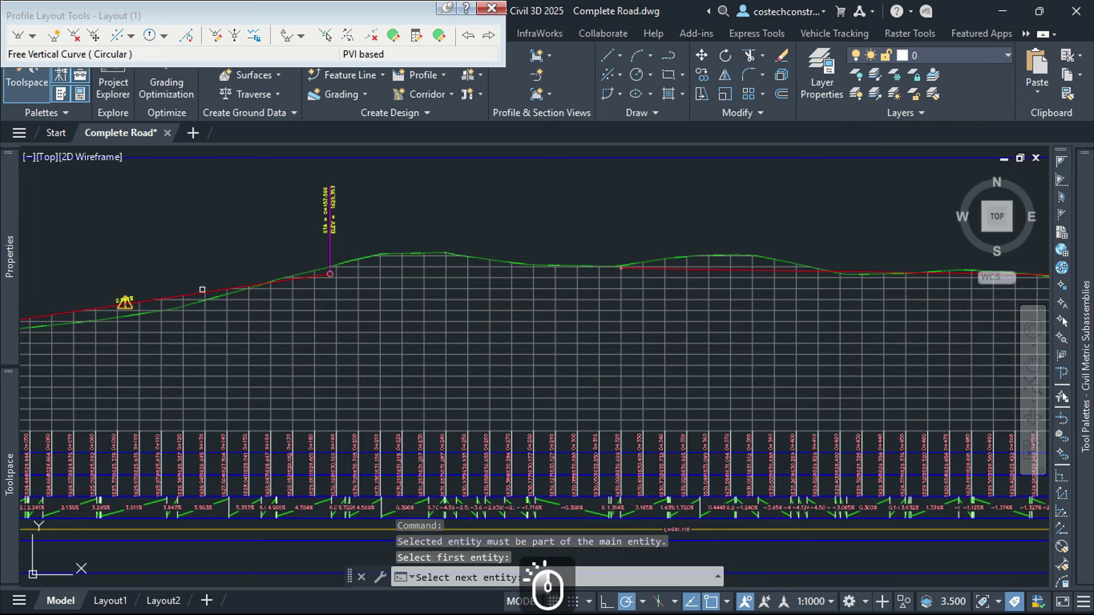
left_click(725, 270)
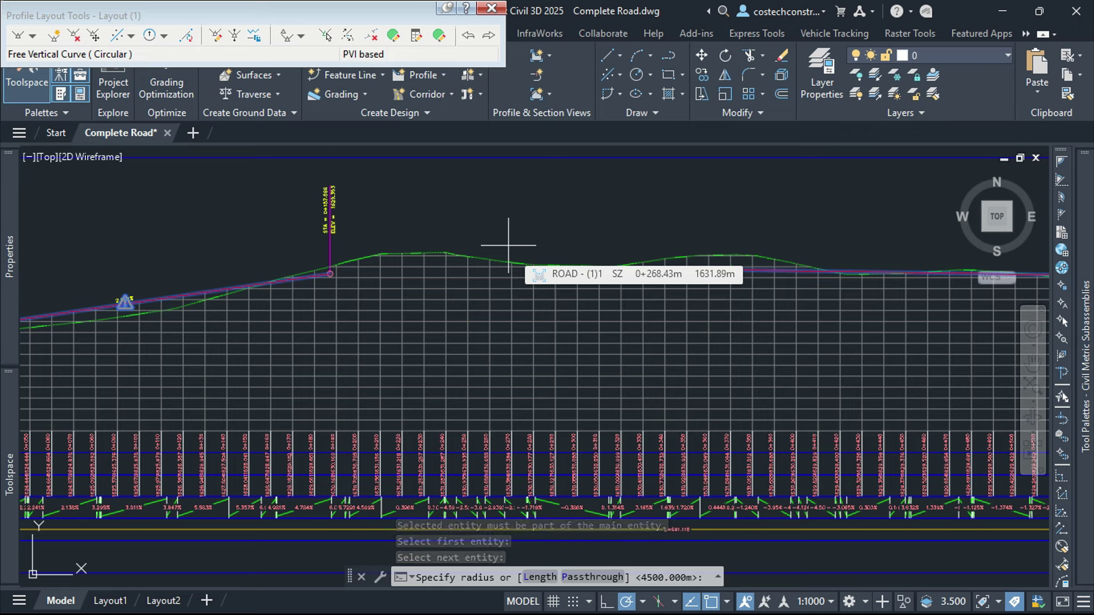
key("Return")
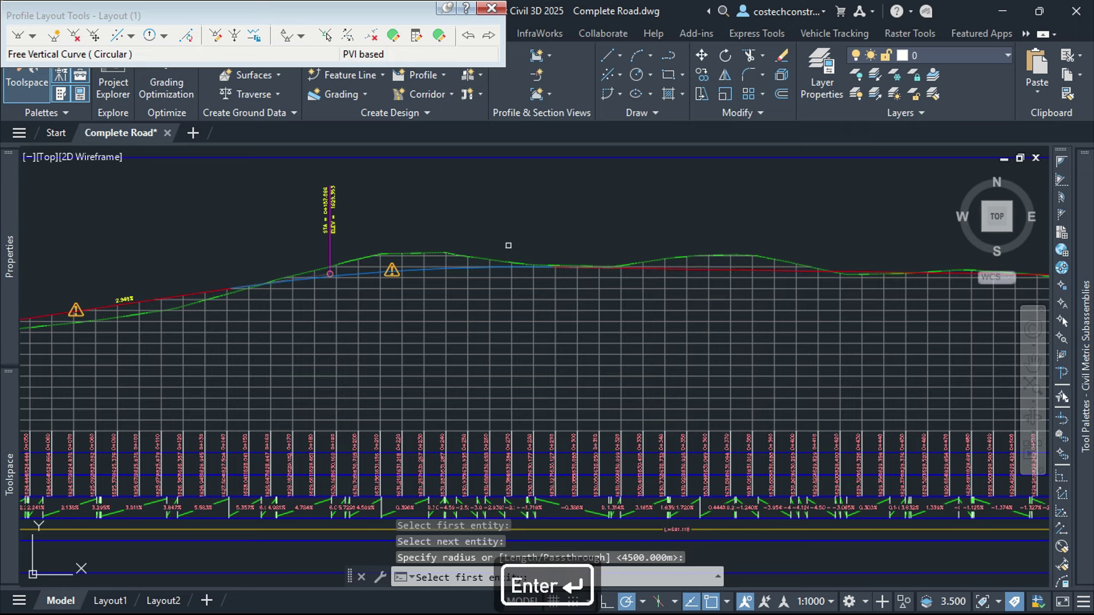
scroll(644, 300, "down", 5)
scroll(645, 299, "up", 6)
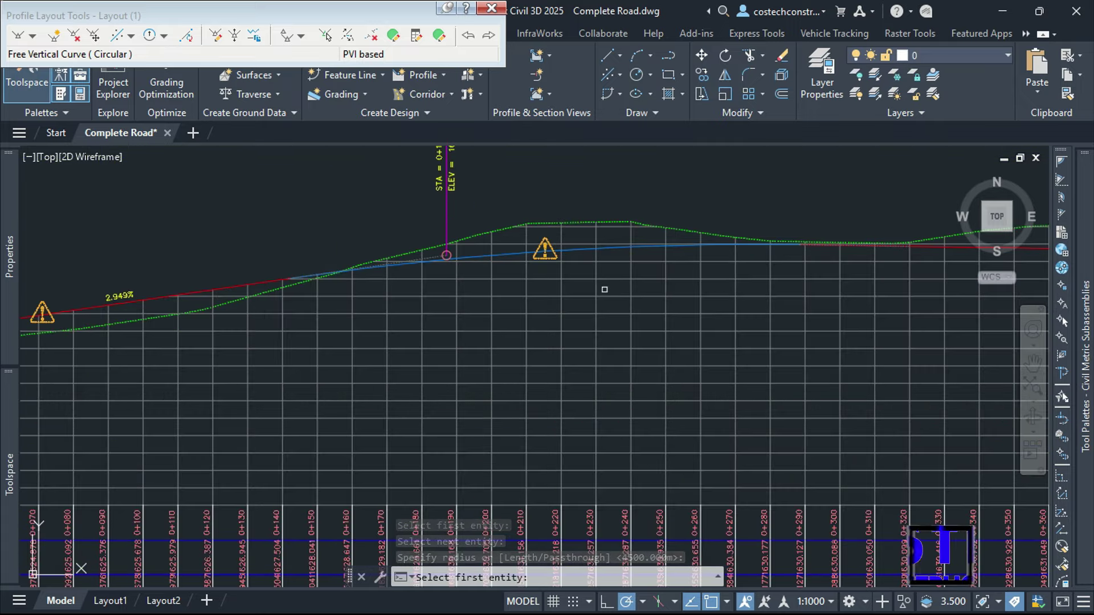
scroll(530, 269, "down", 2)
key("Escape")
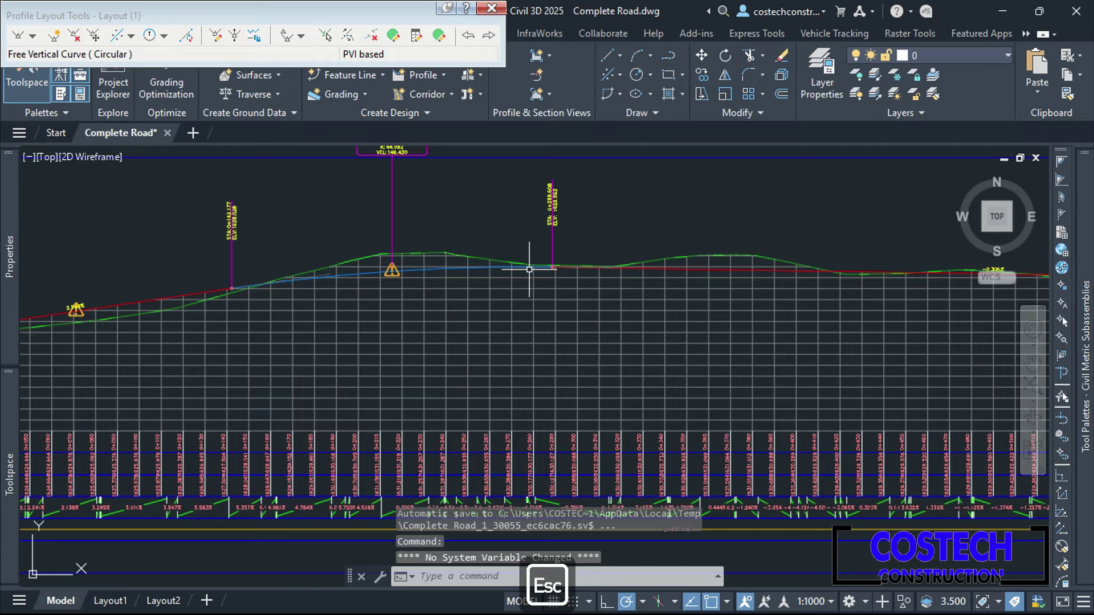
- Examine the design check warning on the new vertical curve and the K value in its label
scroll(430, 282, "down", 1)
scroll(423, 284, "up", 5)
scroll(425, 295, "down", 2)
scroll(435, 298, "up", 2)
mouse_move(442, 354)
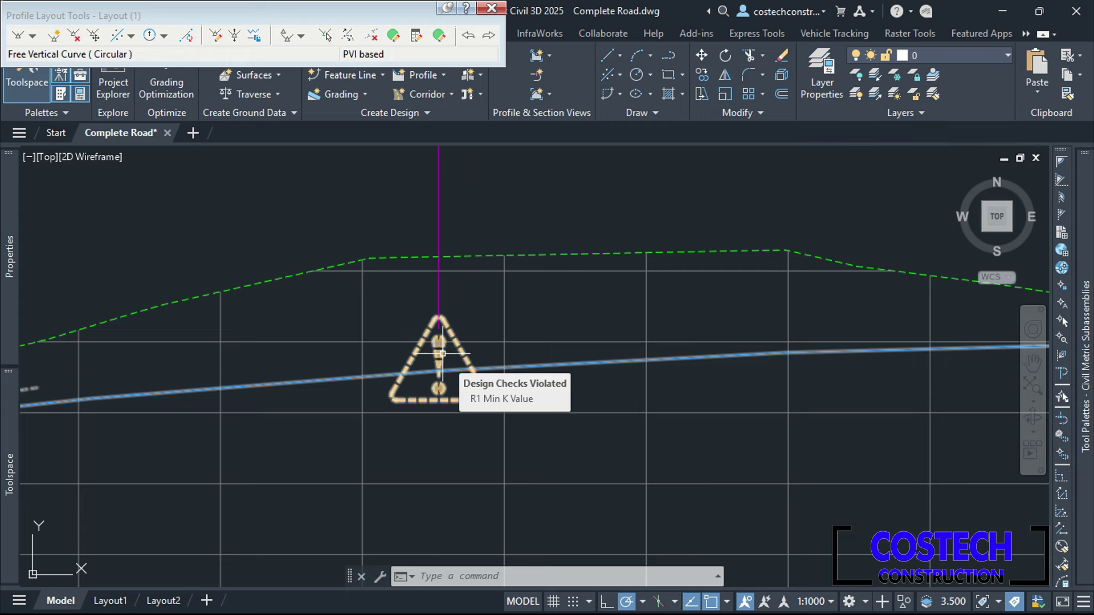
scroll(442, 353, "down", 2)
scroll(454, 206, "up", 1)
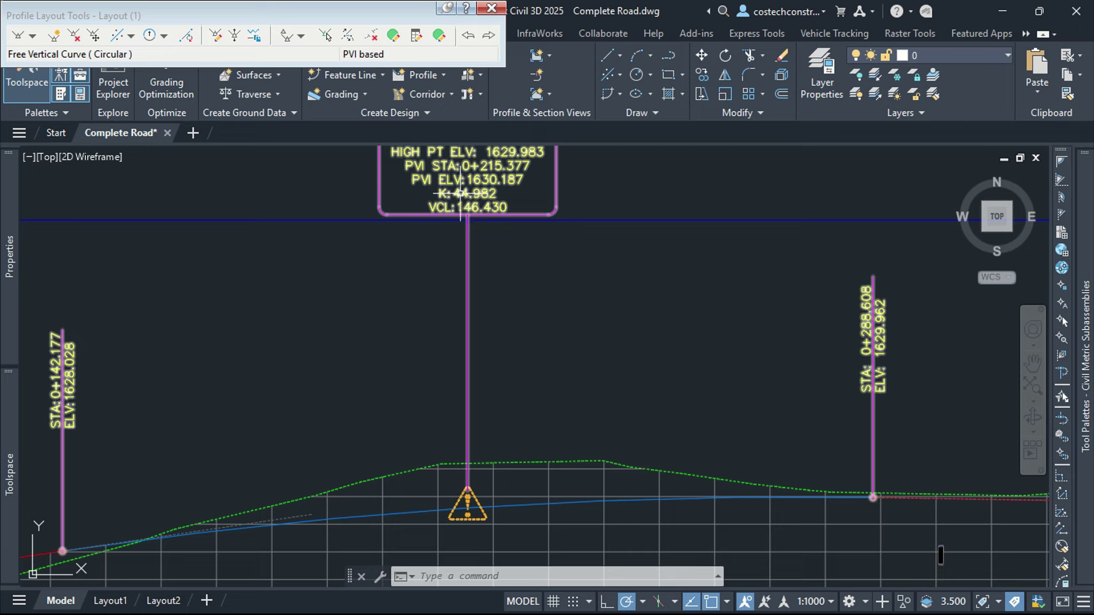
scroll(513, 319, "down", 2)
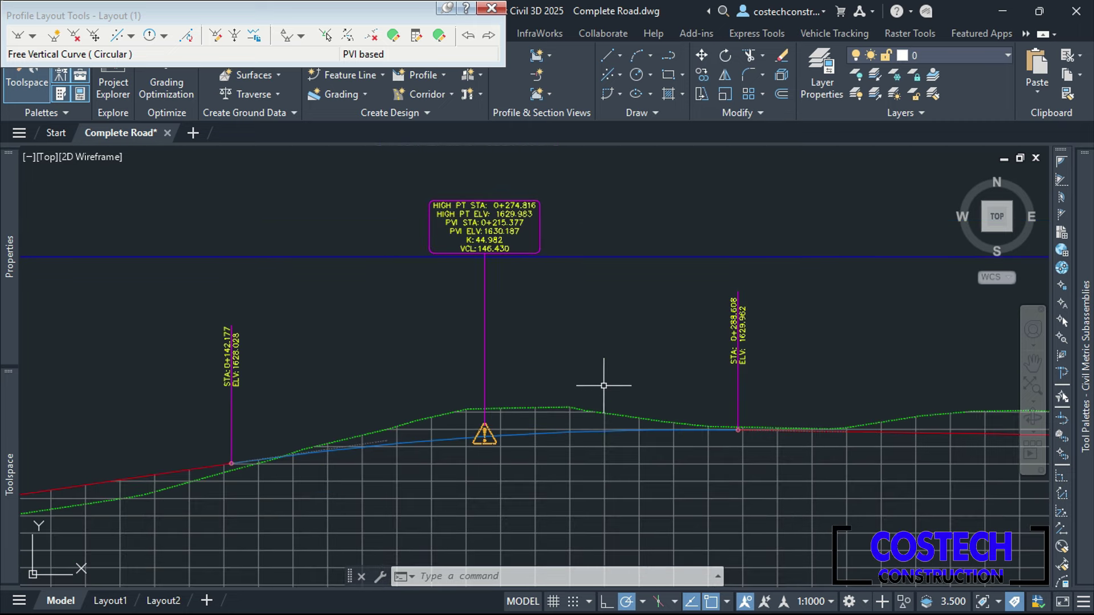
- Stretch the end of the vertical curve to about station 0+292.4, giving a curve length of about 154 m
left_click(580, 430)
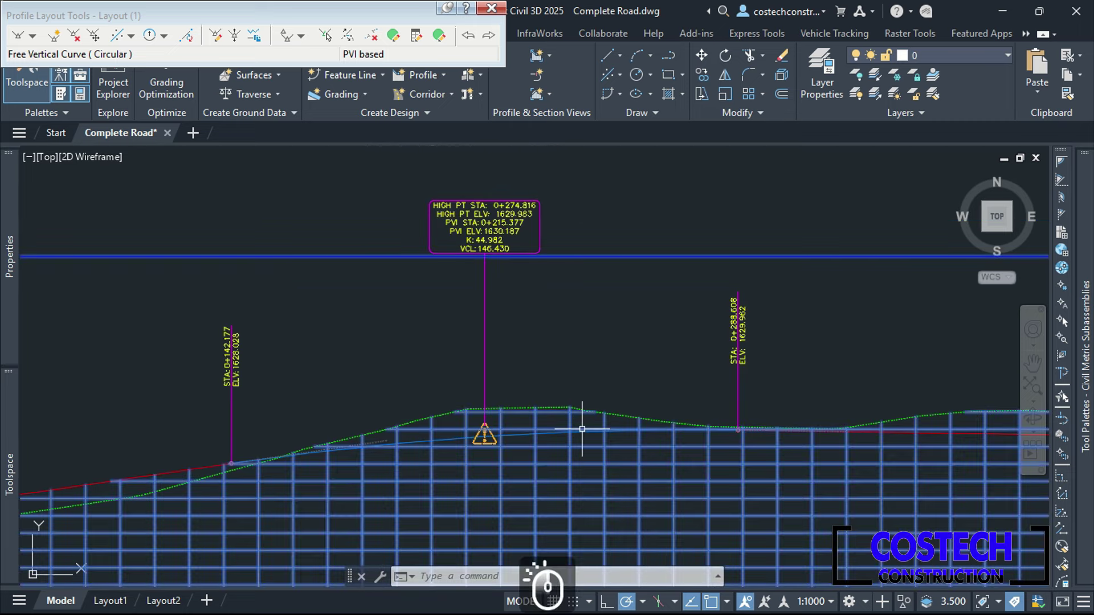
key("Escape")
left_click(847, 431)
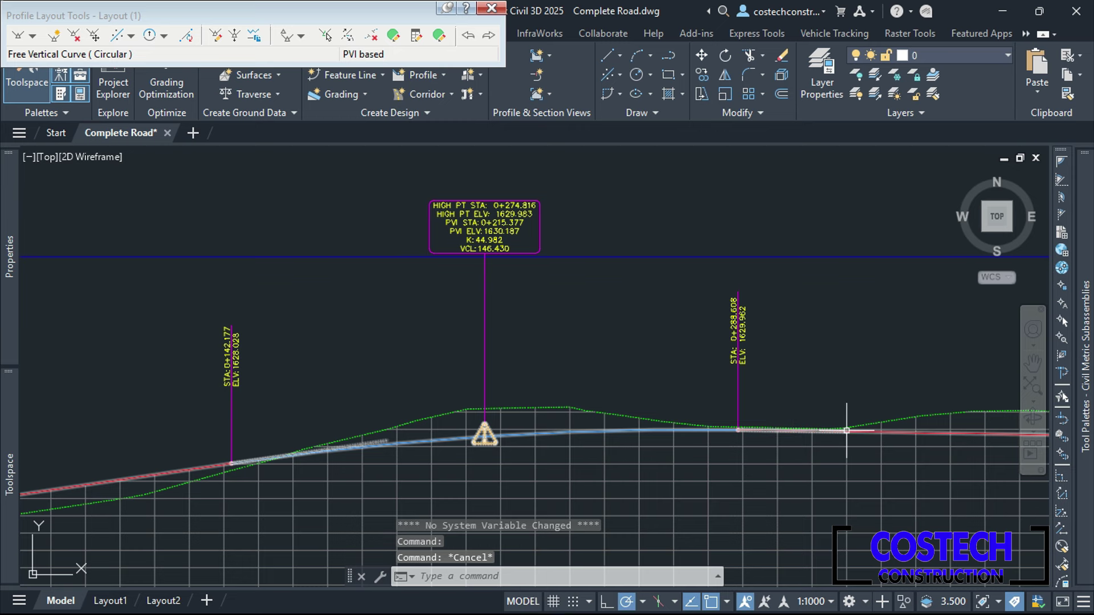
scroll(734, 428, "up", 4)
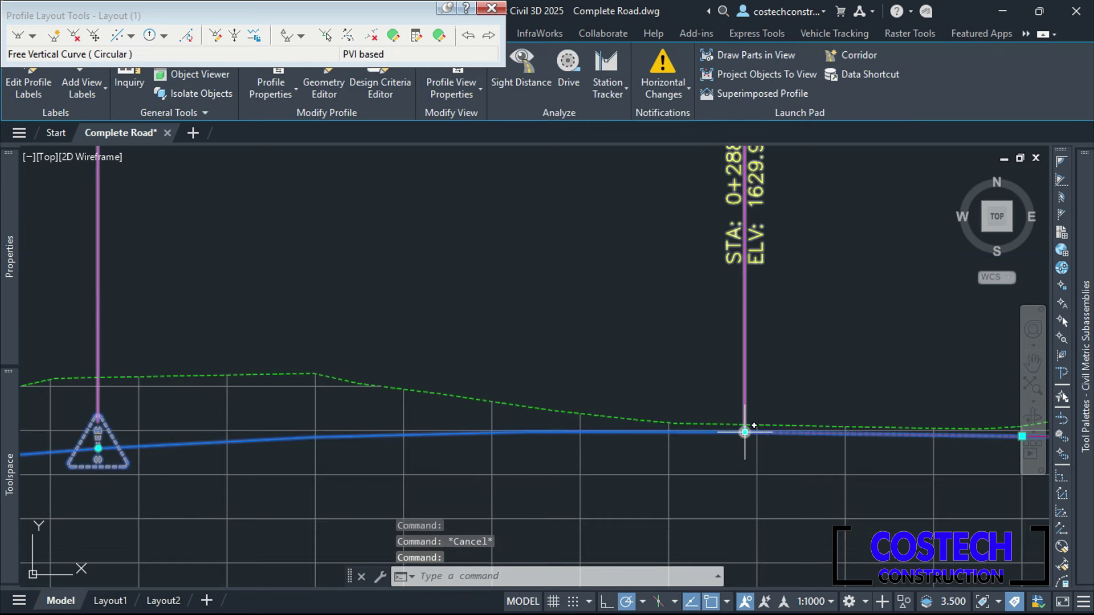
left_click(744, 432)
scroll(810, 405, "down", 3)
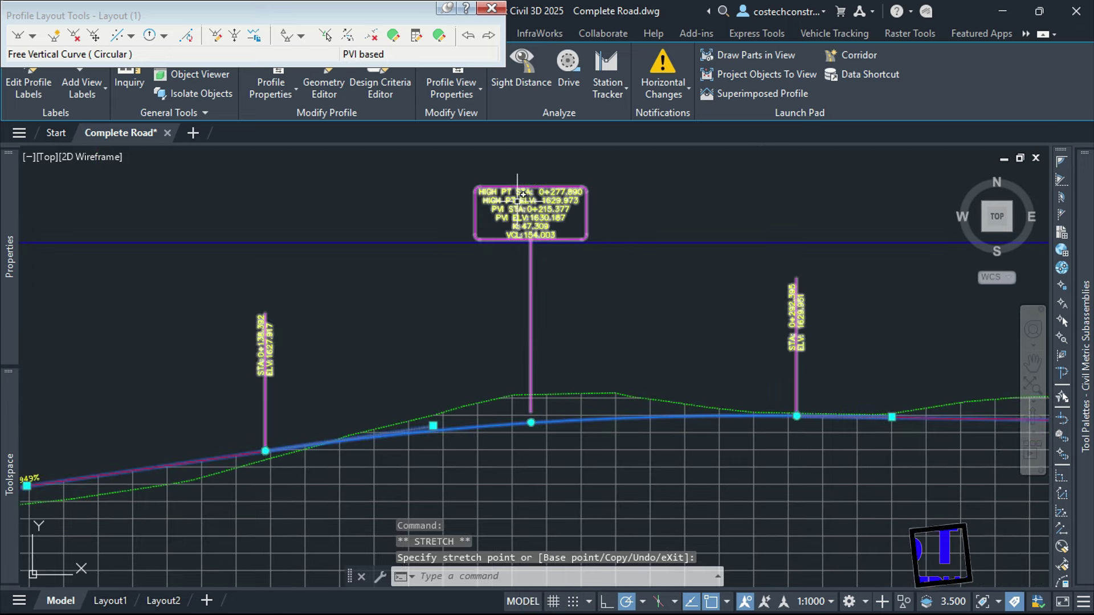
key("Escape")
- Review the finished profile and the design check warning on the first tangent, and close the profile layout tools
scroll(556, 299, "down", 2)
scroll(554, 299, "down", 2)
scroll(864, 349, "up", 5)
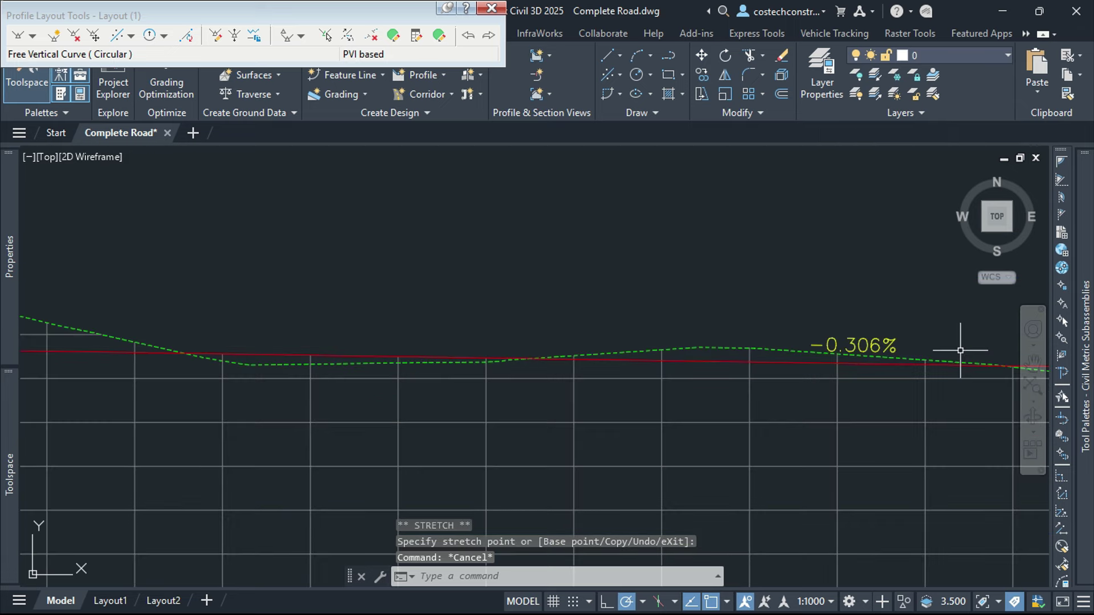
scroll(882, 354, "down", 4)
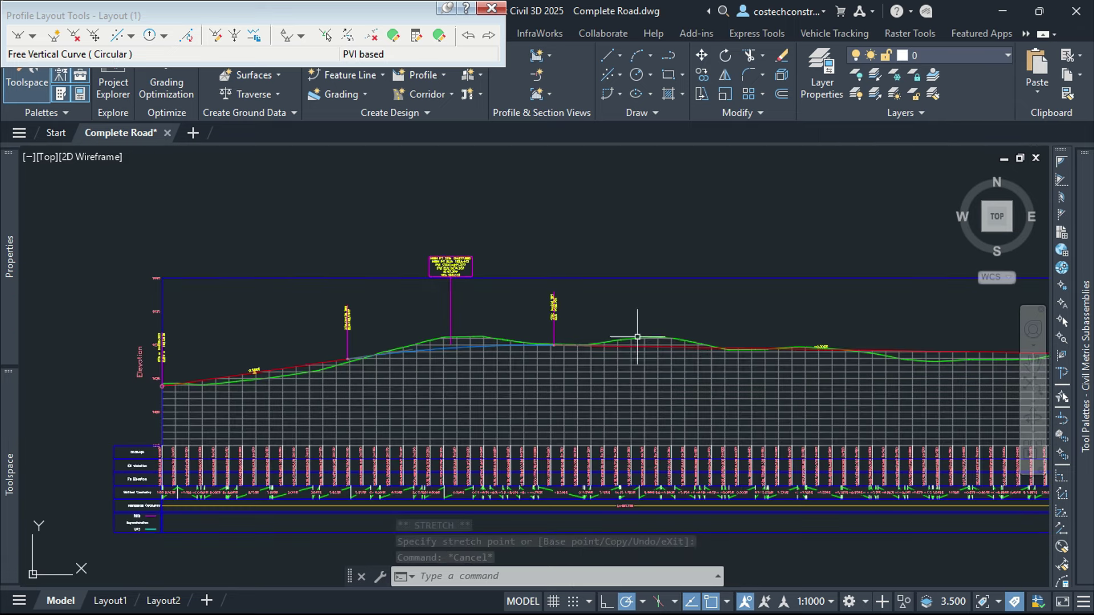
scroll(163, 349, "up", 4)
scroll(318, 378, "up", 1)
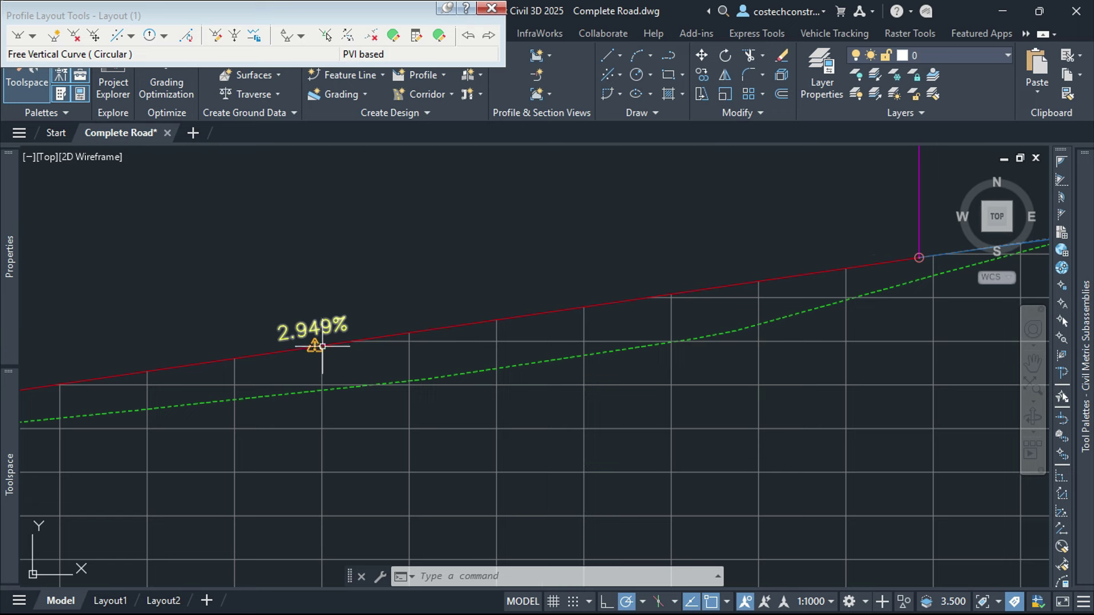
scroll(307, 342, "up", 2)
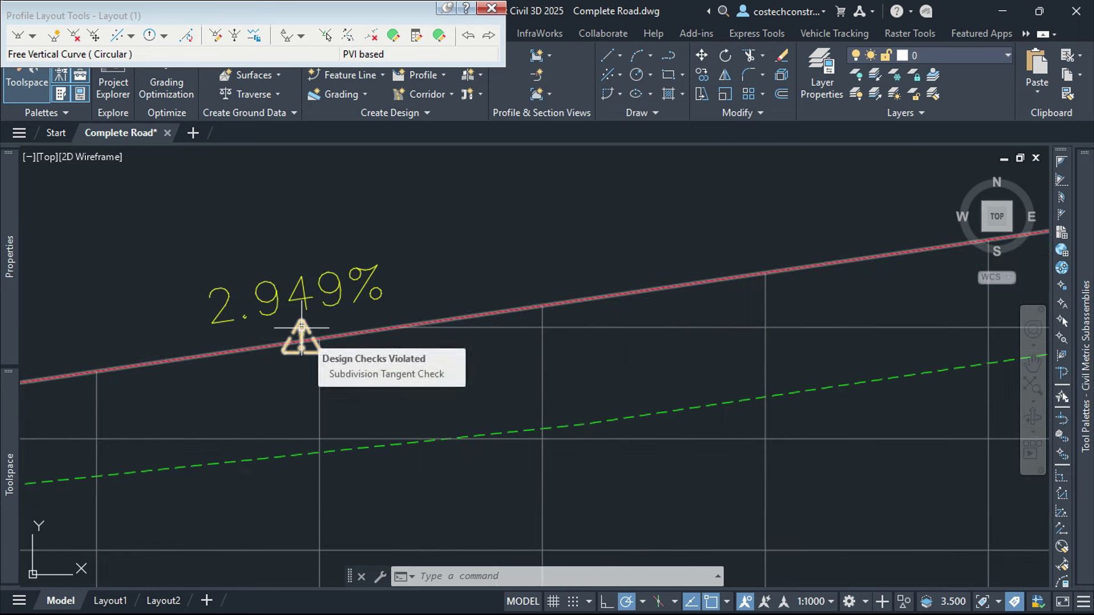
scroll(408, 331, "down", 4)
scroll(268, 315, "down", 4)
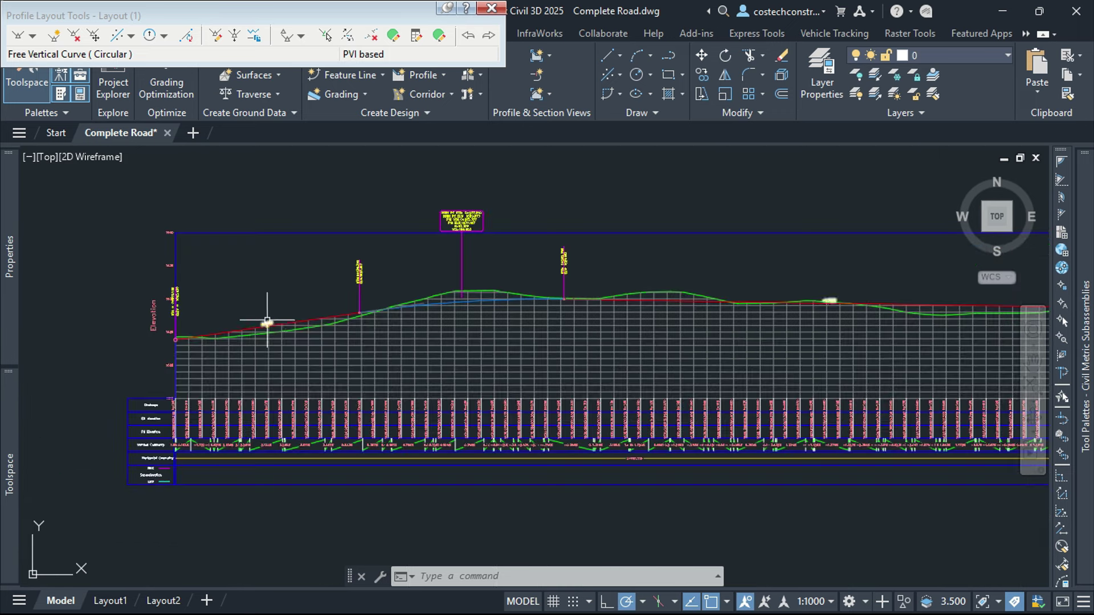
scroll(469, 298, "up", 4)
scroll(470, 301, "down", 4)
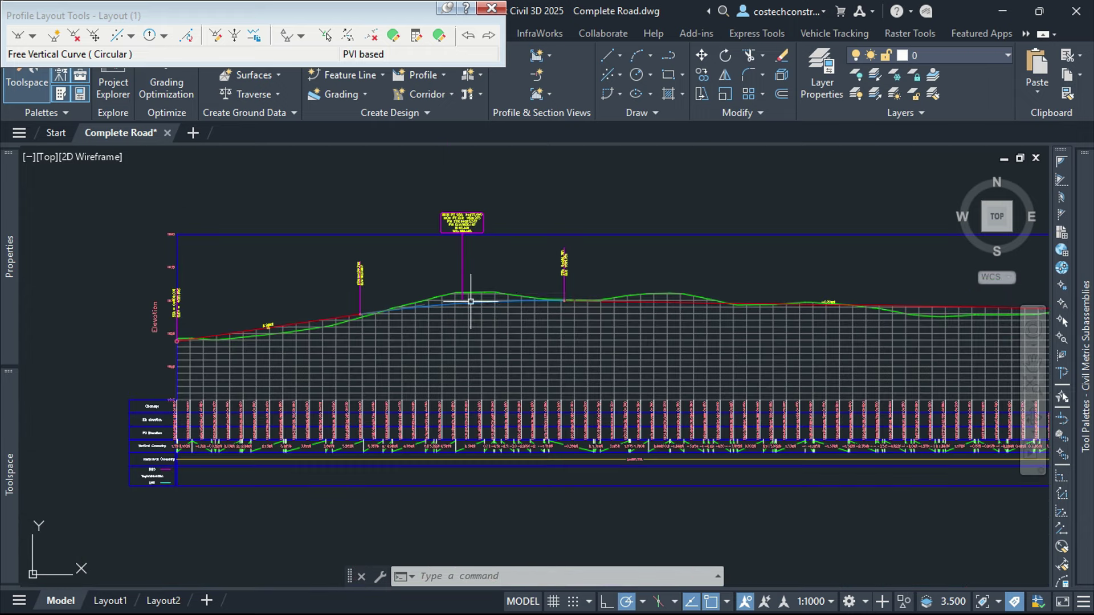
scroll(765, 297, "up", 4)
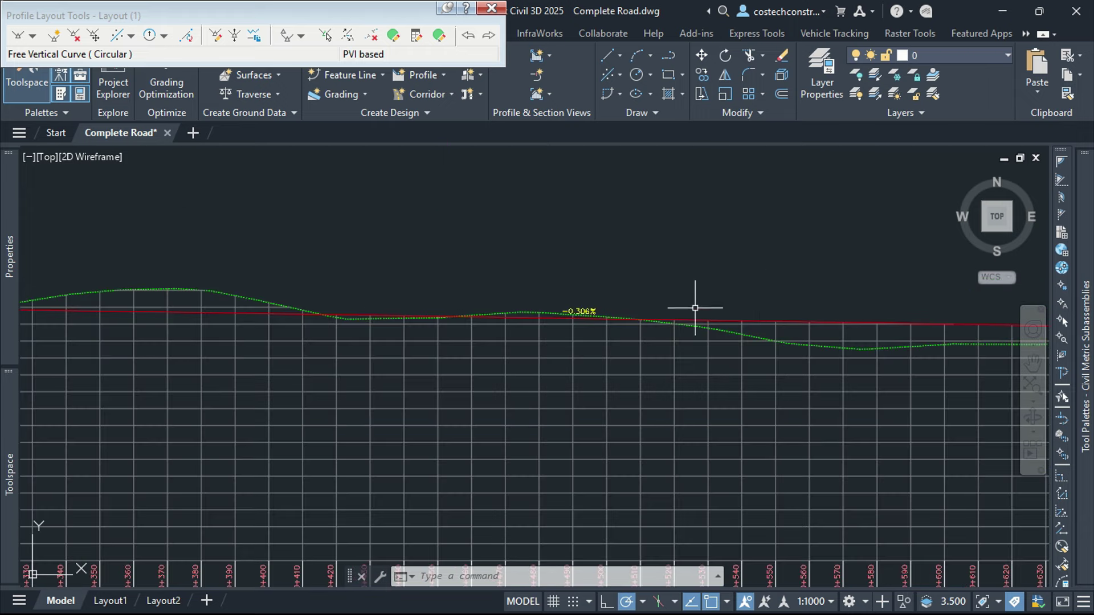
scroll(695, 308, "down", 4)
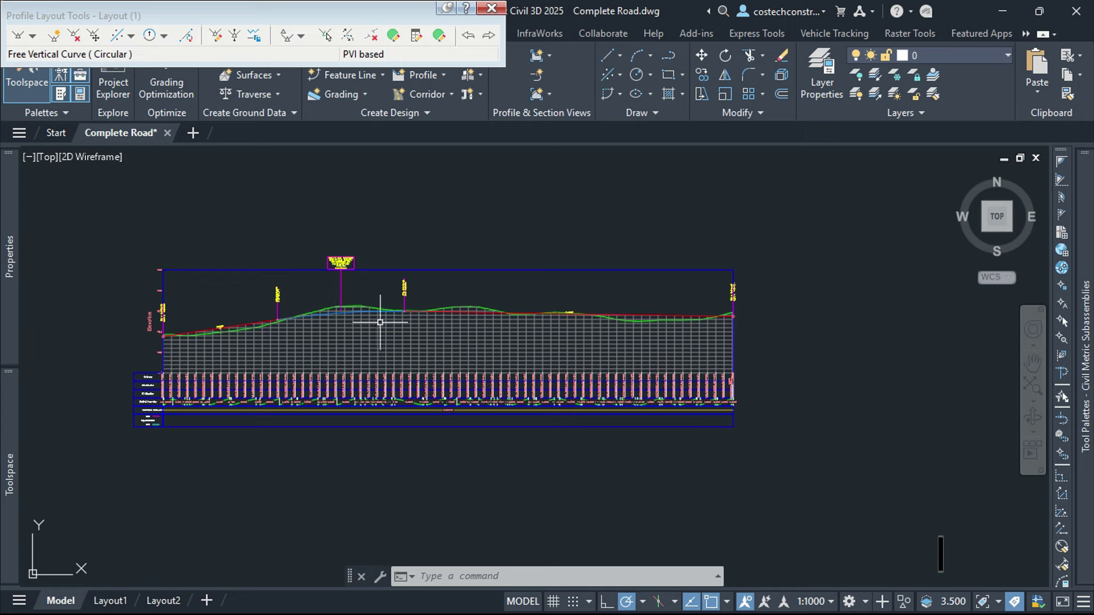
scroll(293, 323, "up", 3)
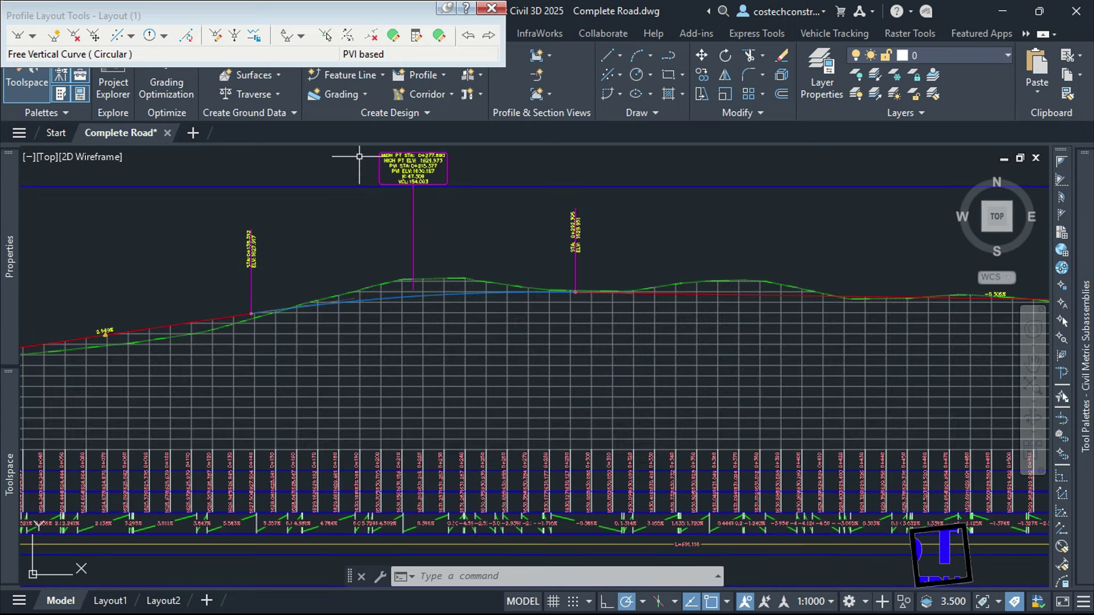
scroll(504, 291, "down", 4)
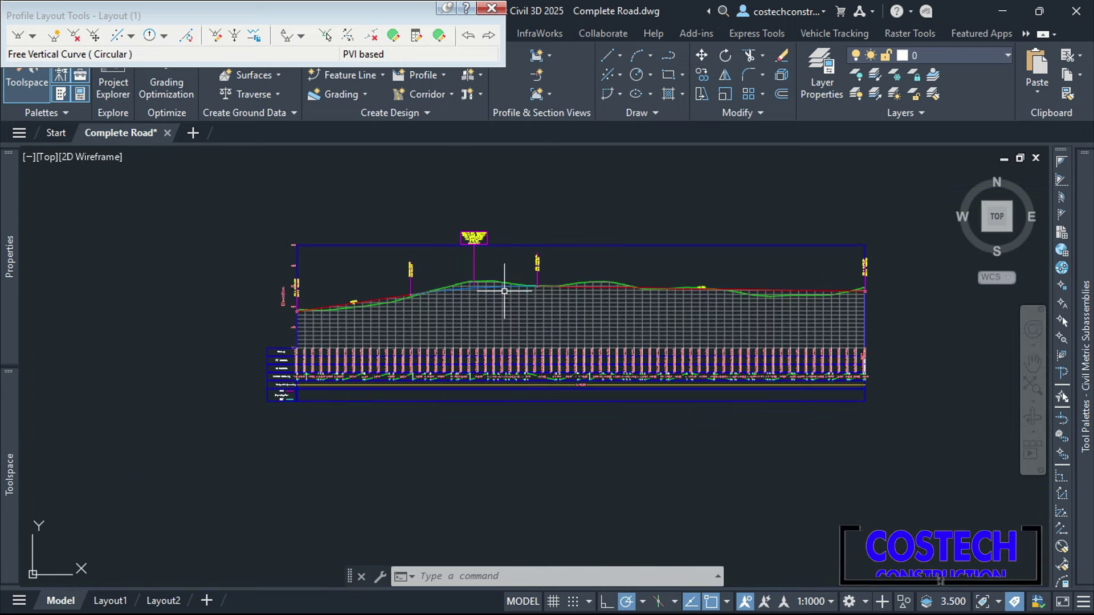
left_click(493, 9)
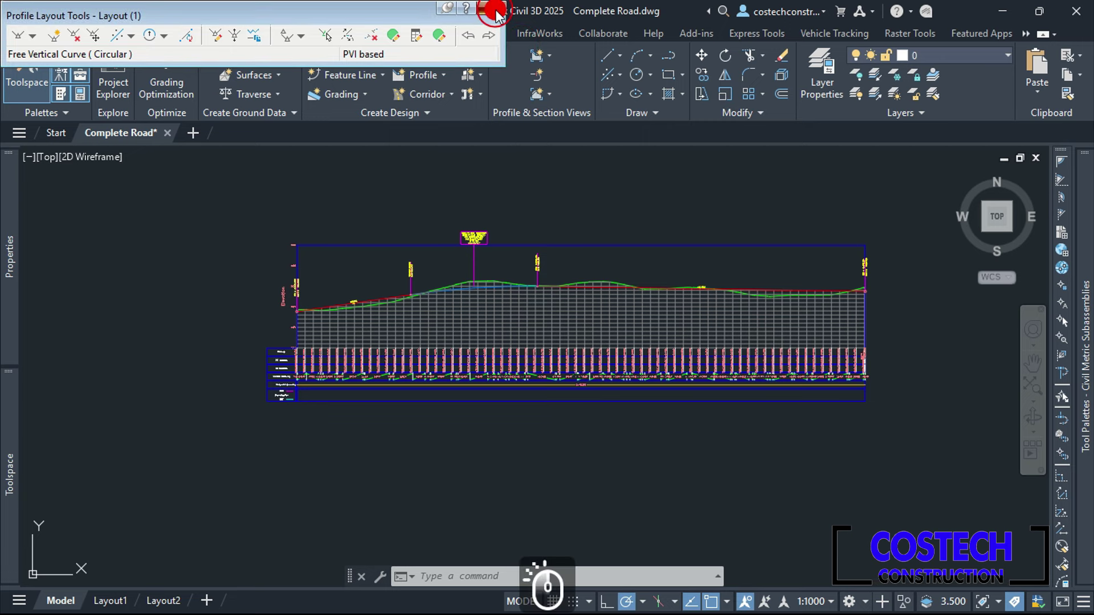
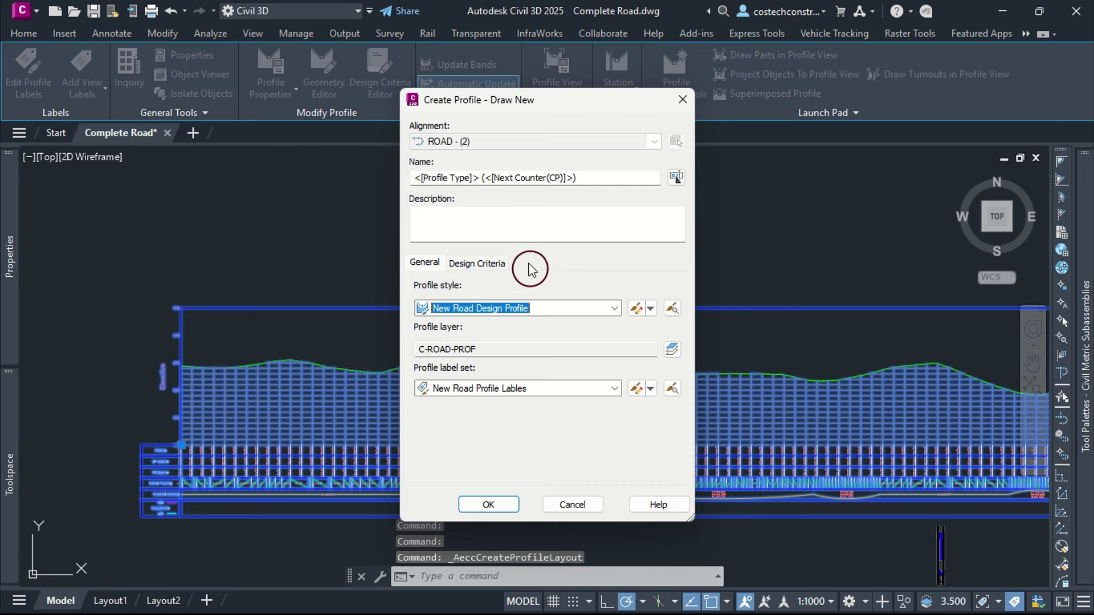
- Enable criteria-based design for the new ROAD - (2) profile and load the design criteria file from the KenHA Design Criteria folder
left_click(502, 263)
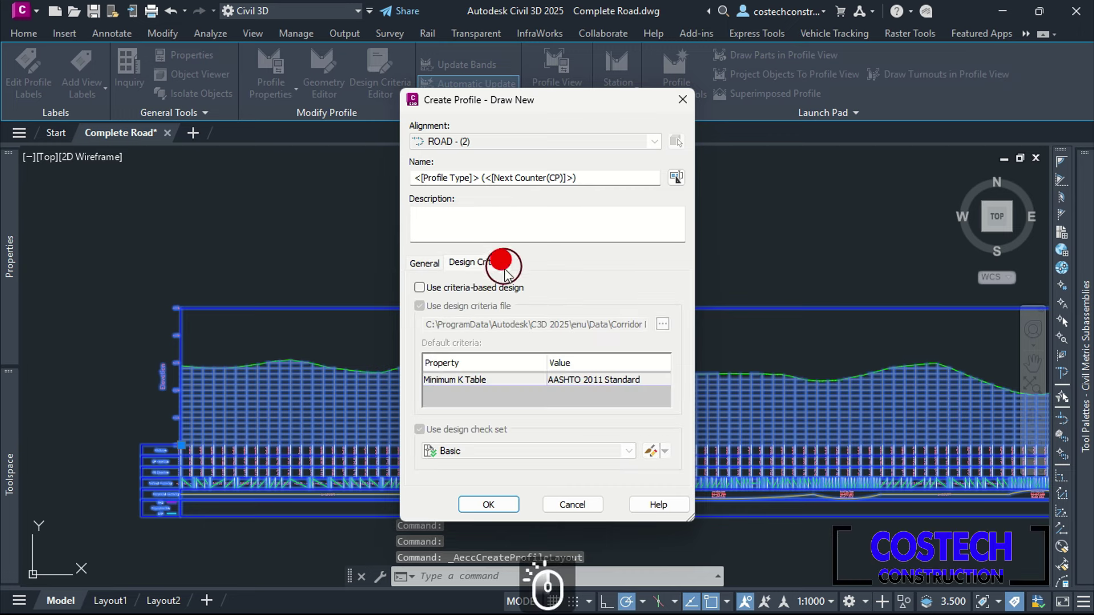
left_click(468, 290)
left_click(661, 324)
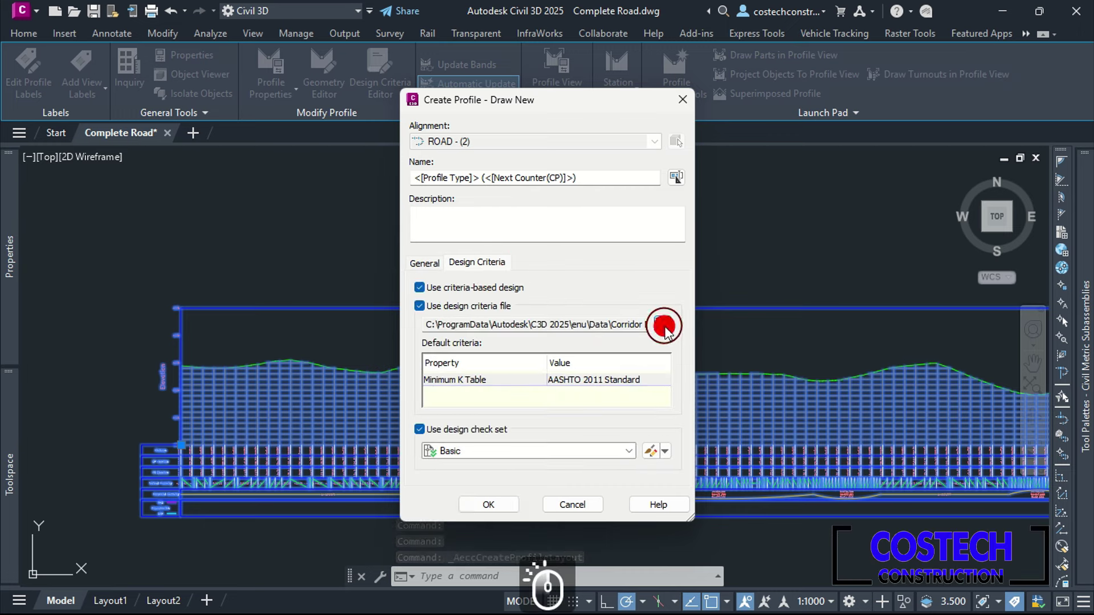
left_click(339, 369)
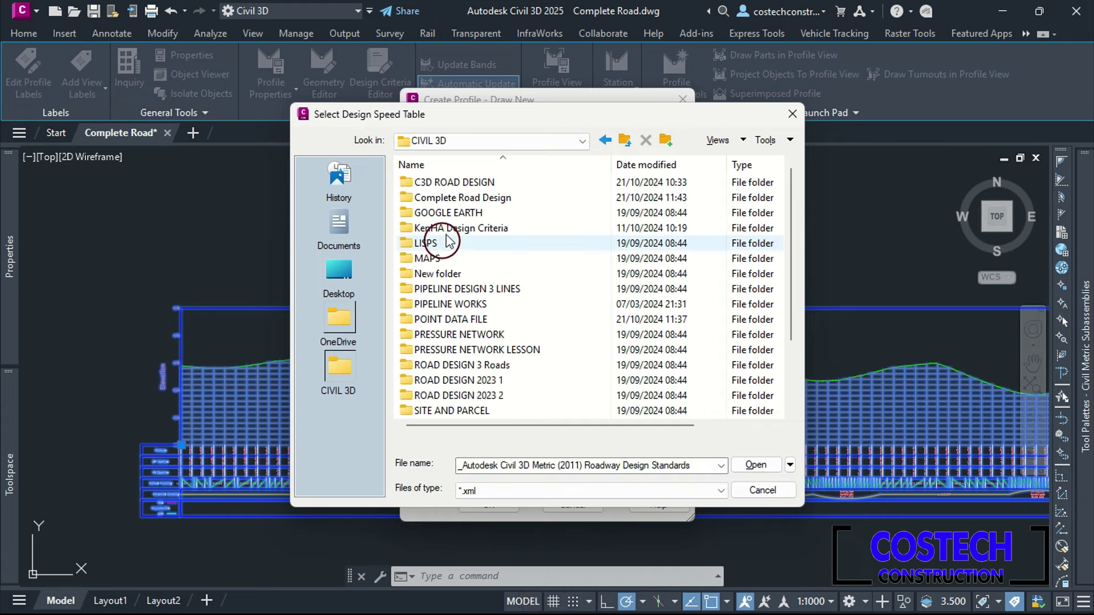
double_click(433, 228)
left_click(443, 197)
left_click(747, 462)
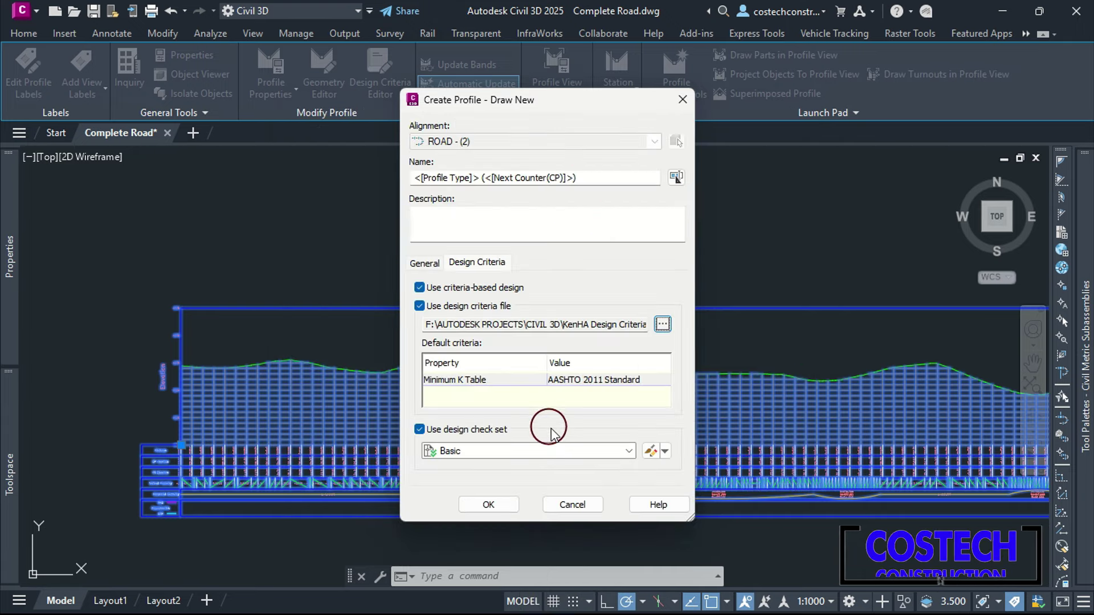
- Select the design check set for the new profile and create the layout profile on ROAD - (2)
left_click(628, 450)
left_click(562, 488)
left_click(488, 505)
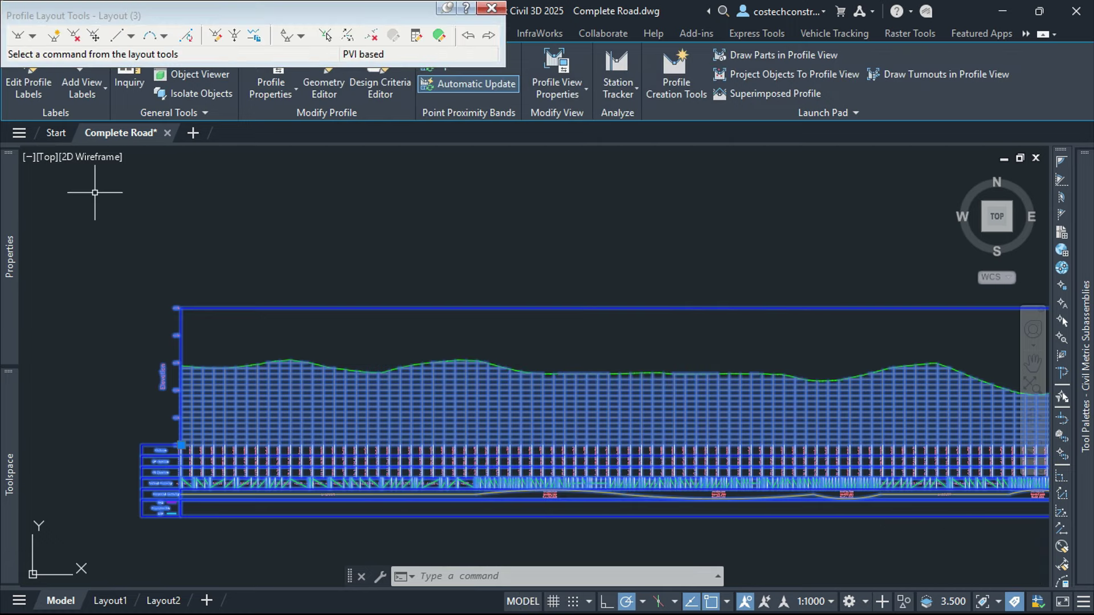
- Start a fixed best-fit tangent from on-screen points, picking the existing ground's start, first crest and the first sag before it
left_click(146, 55)
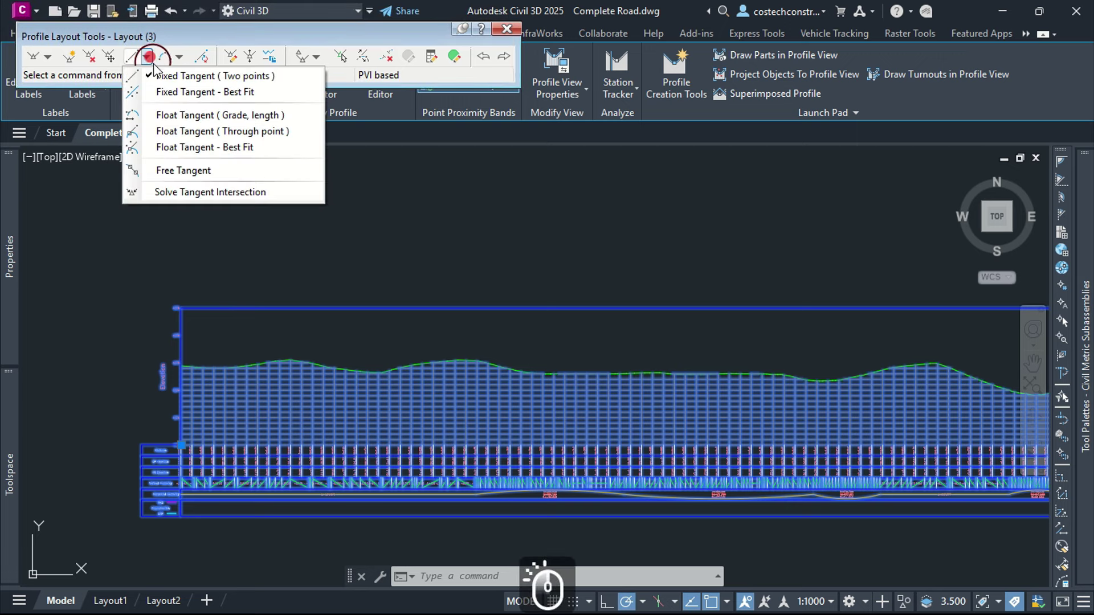
left_click(196, 93)
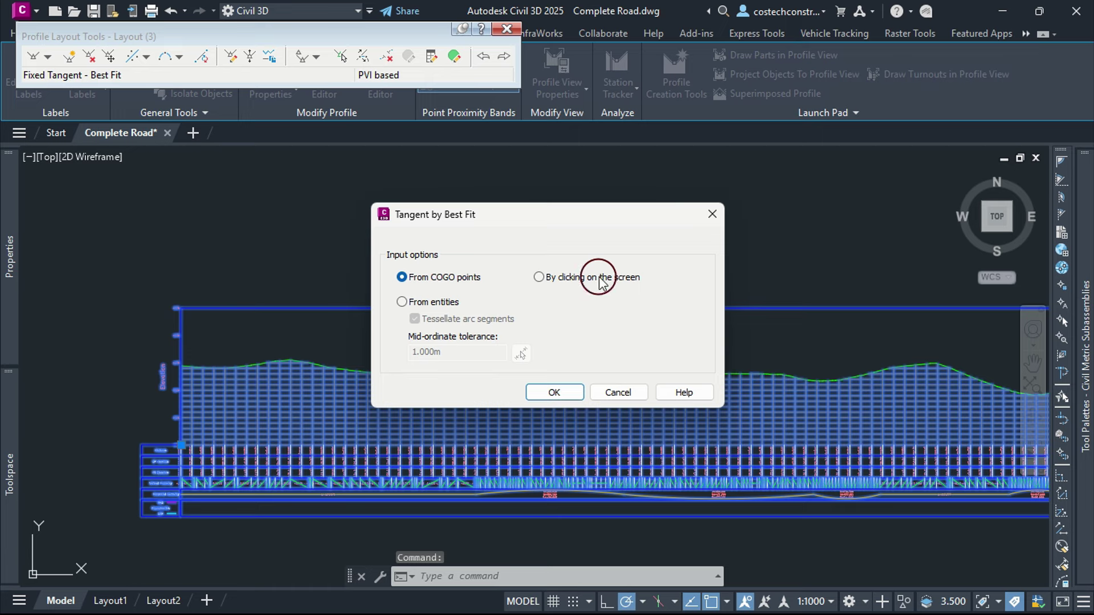
left_click(600, 277)
left_click(557, 391)
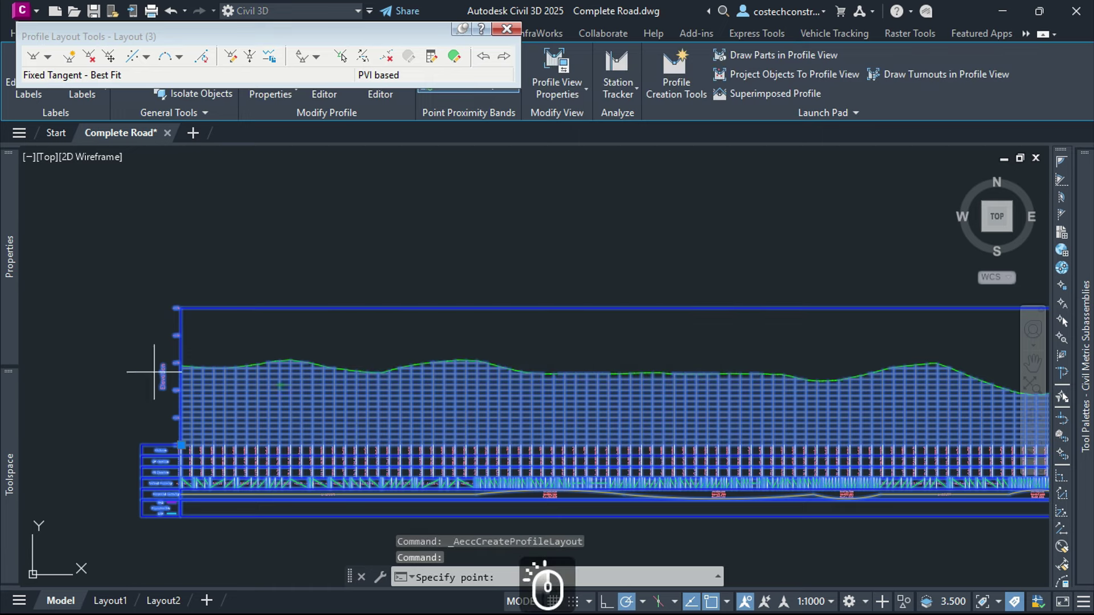
scroll(166, 371, "up", 6)
scroll(308, 255, "down", 5)
scroll(192, 284, "up", 5)
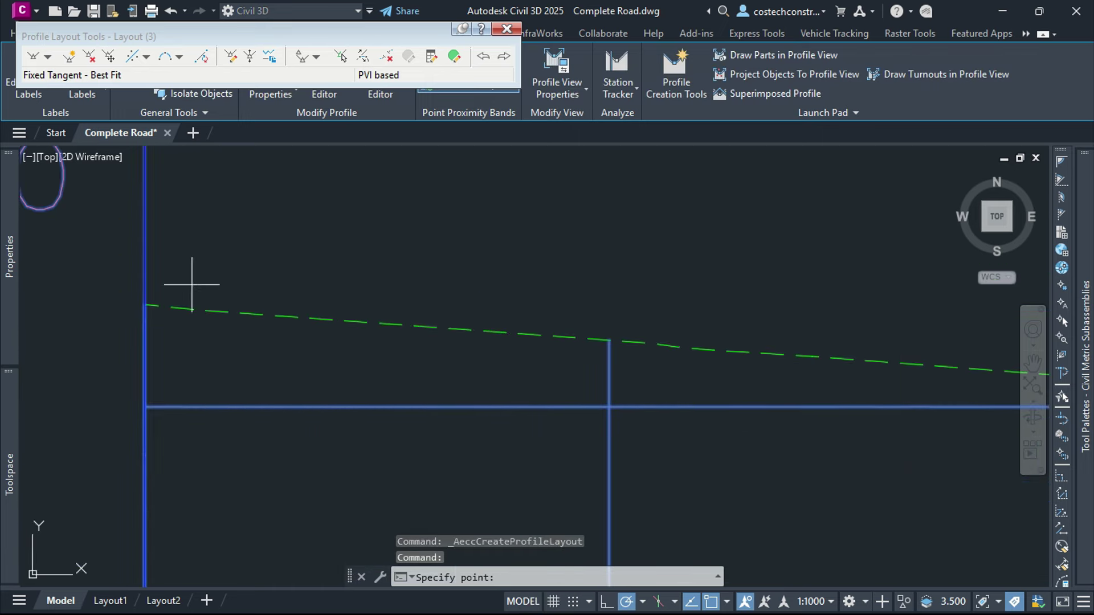
left_click(144, 305)
scroll(74, 333, "down", 5)
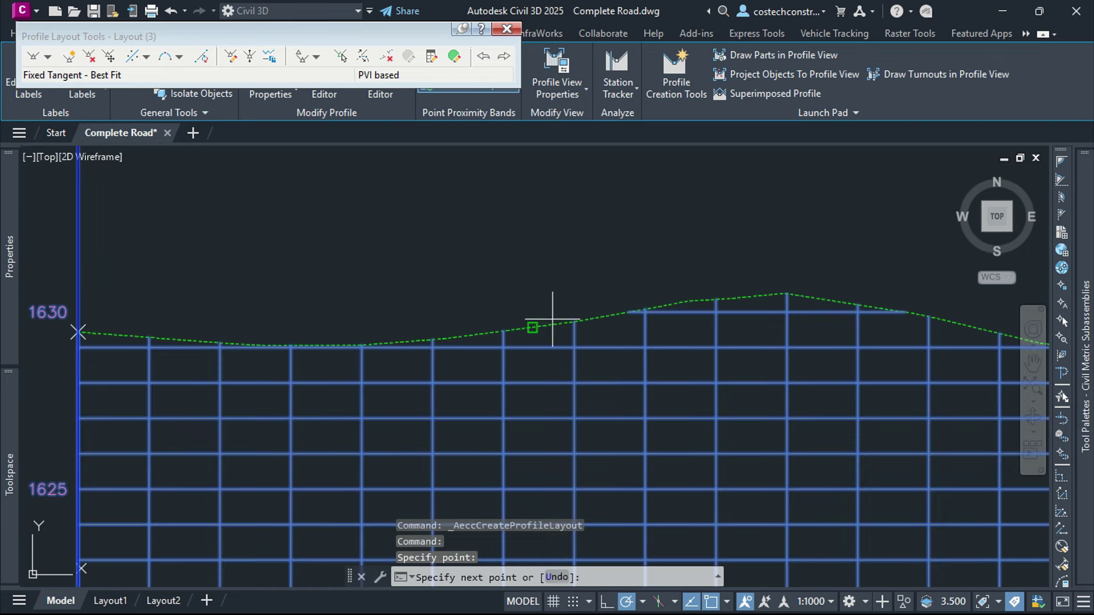
left_click(784, 293)
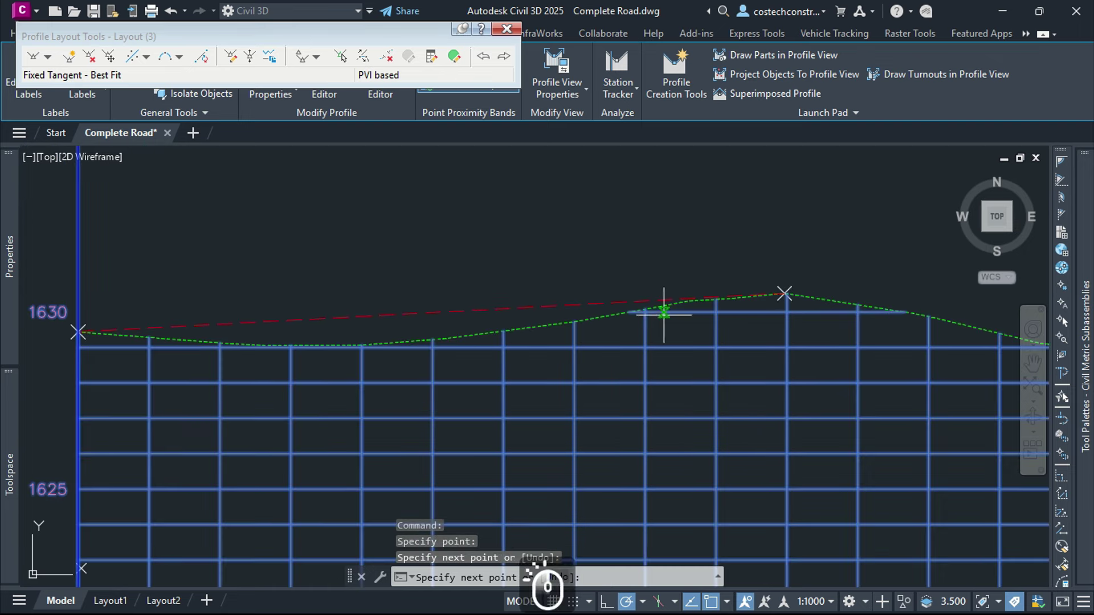
left_click(405, 342)
- Add the ground's low point at about station 0+184 as the last regression point and create the first best-fit tangent
scroll(362, 350, "down", 5)
scroll(617, 365, "up", 3)
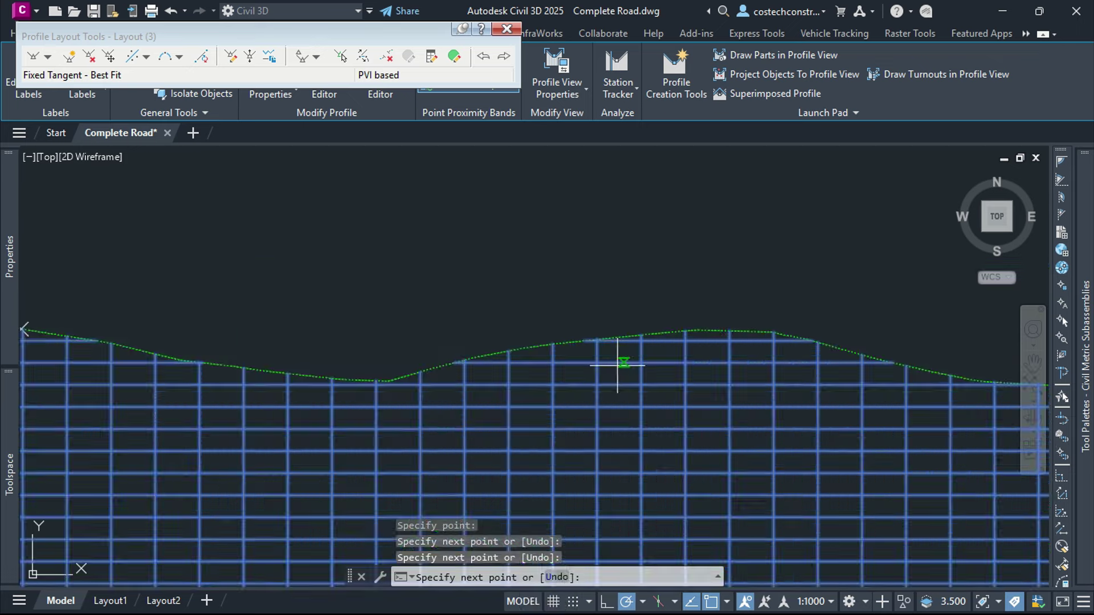
left_click(395, 379)
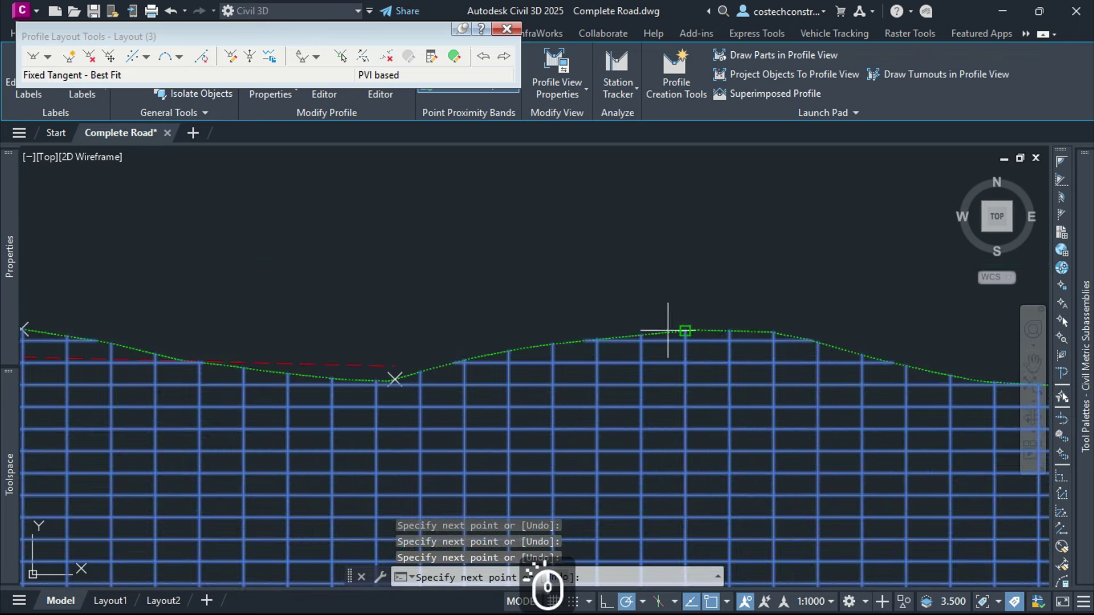
scroll(512, 334, "down", 4)
scroll(447, 318, "down", 4)
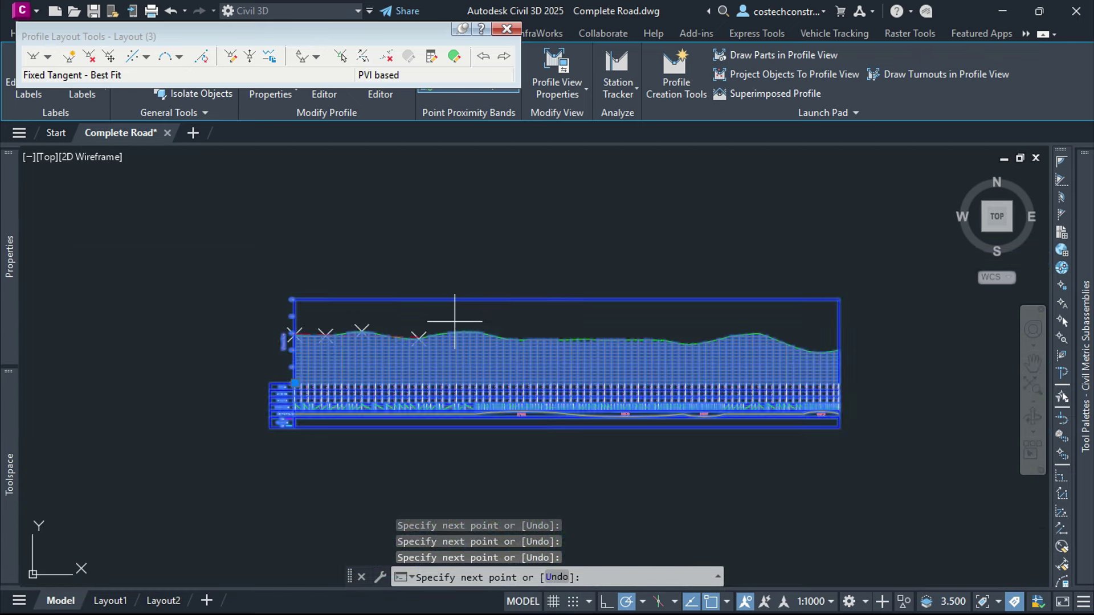
scroll(459, 317, "up", 4)
right_click(422, 306)
left_click(456, 315)
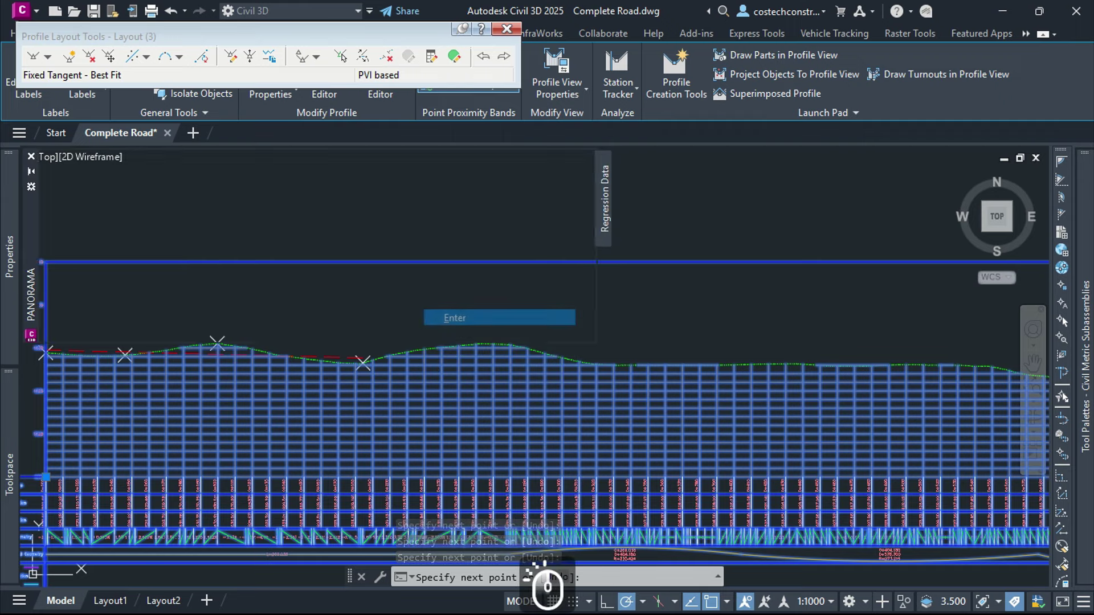
left_click(562, 162)
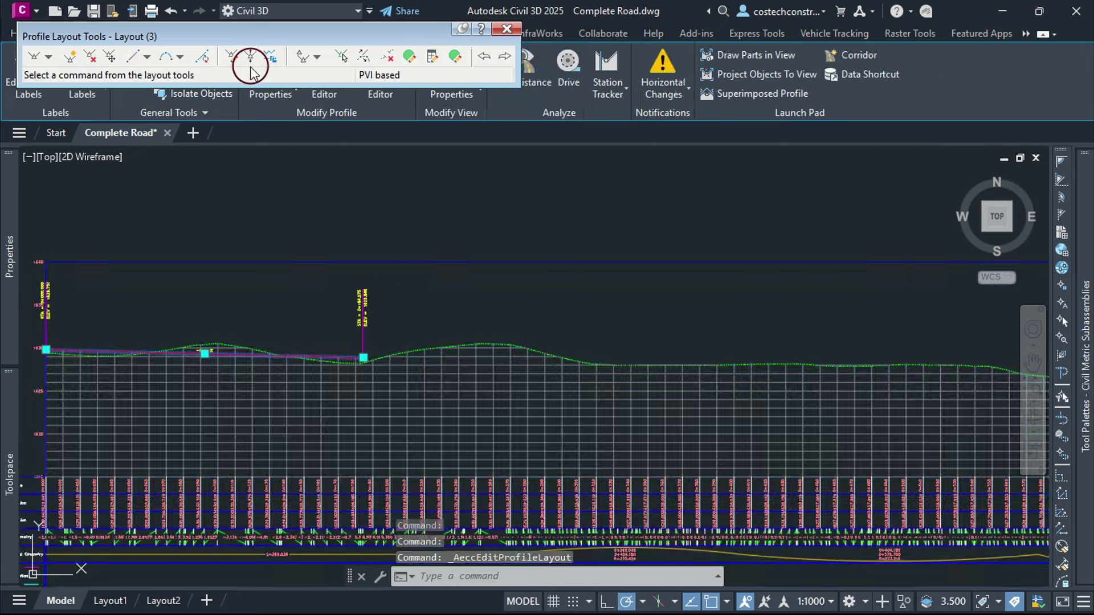
- Start a second fixed best-fit tangent from on-screen points, with its first point at the foot of the second crest, about station 0+320
left_click(147, 58)
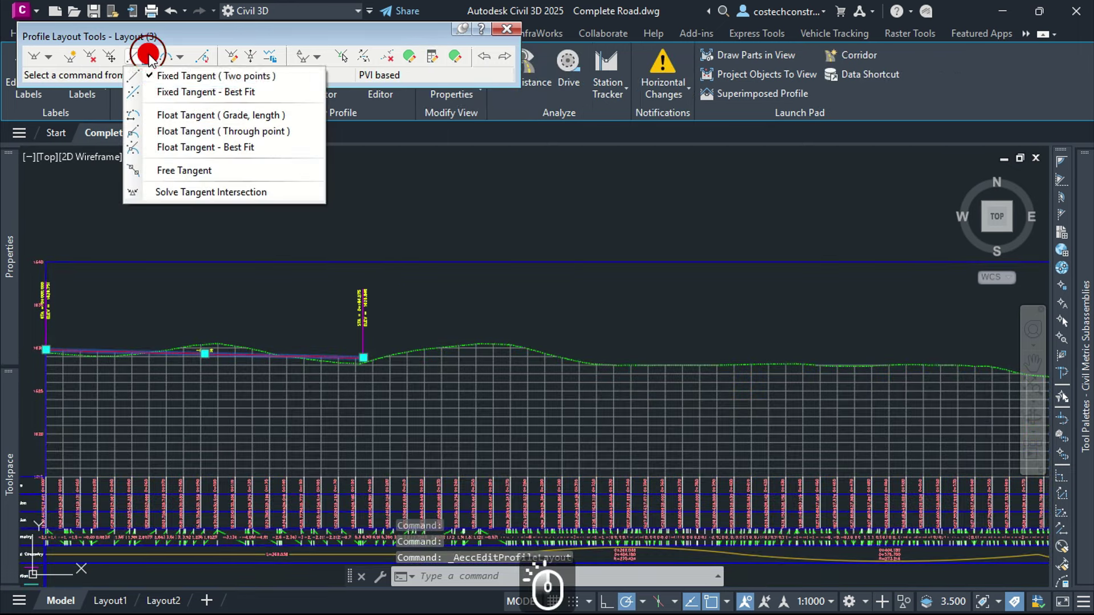
left_click(189, 91)
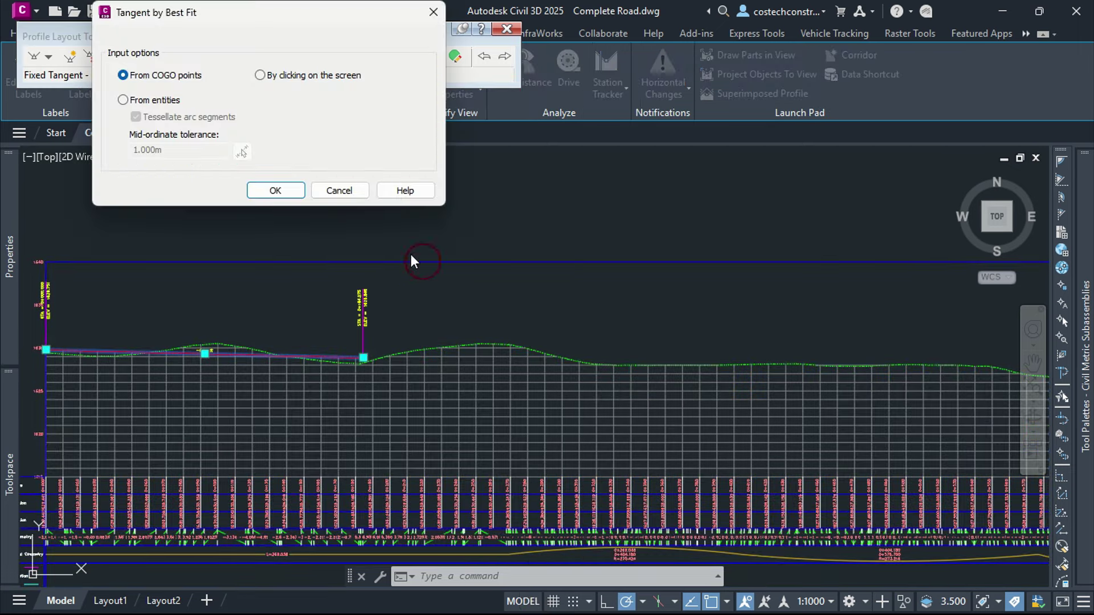
left_click(317, 82)
left_click(269, 189)
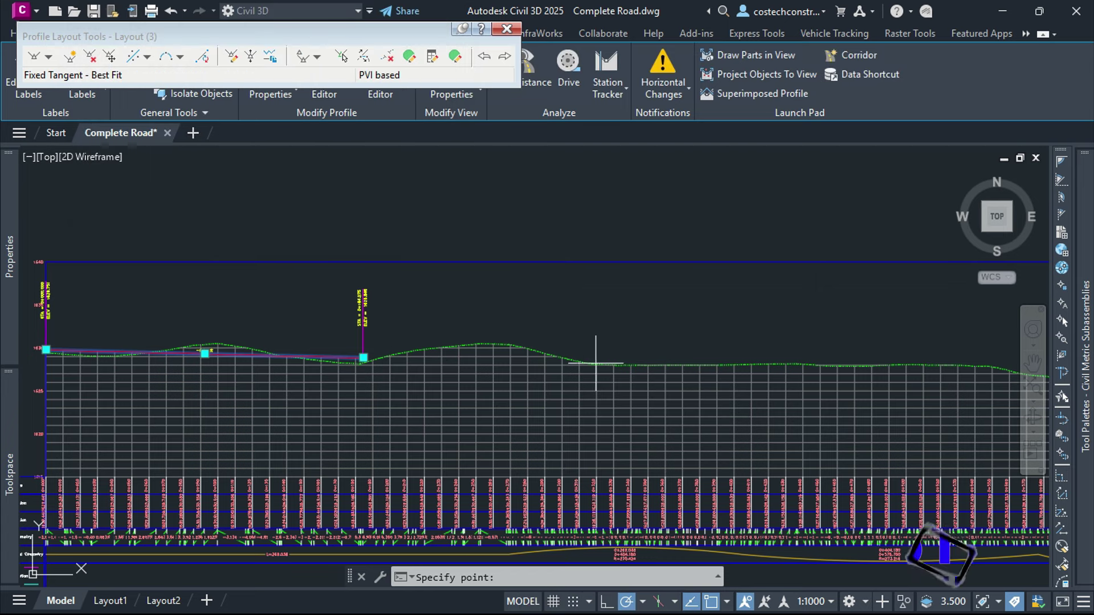
scroll(597, 370, "up", 5)
left_click(575, 363)
scroll(159, 359, "down", 5)
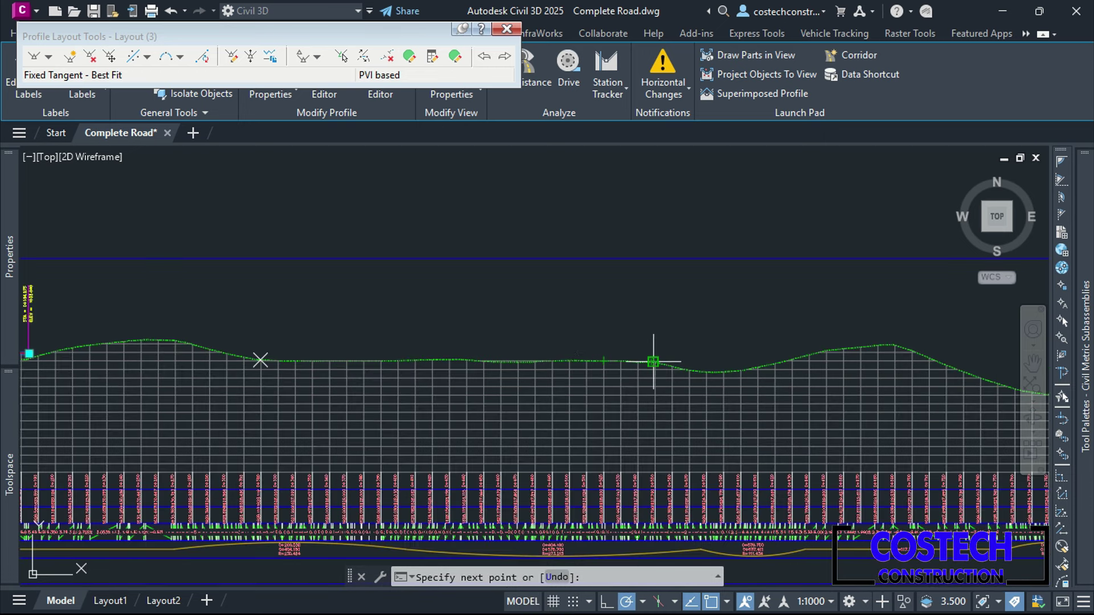
- Pick the end of the flat ground stretch and the end of the profile as further points, and create the second best-fit tangent
scroll(570, 365, "down", 5)
scroll(566, 370, "up", 6)
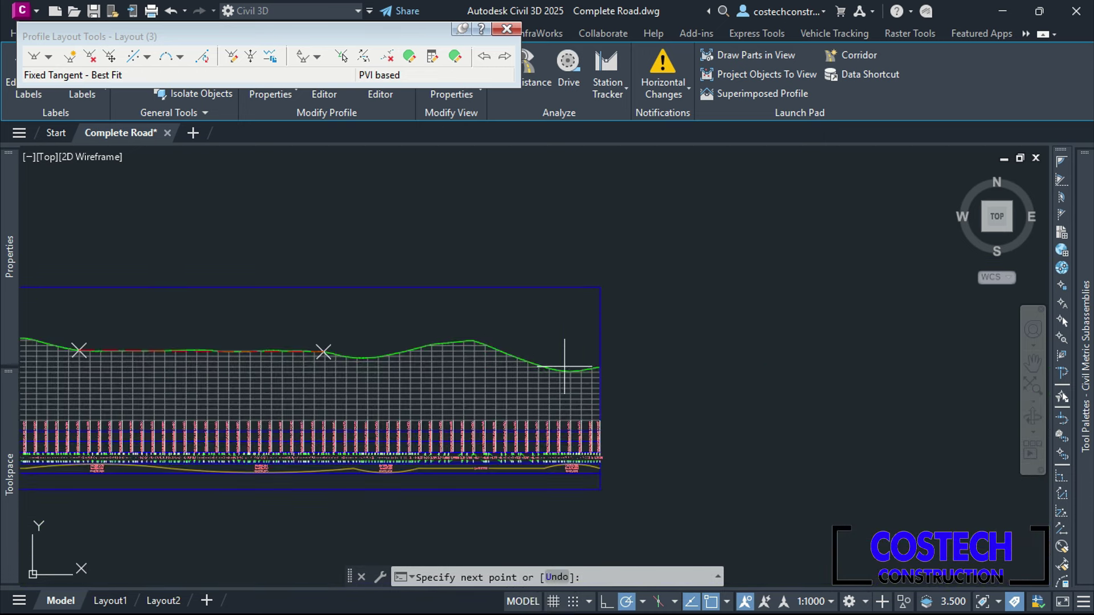
left_click(638, 368)
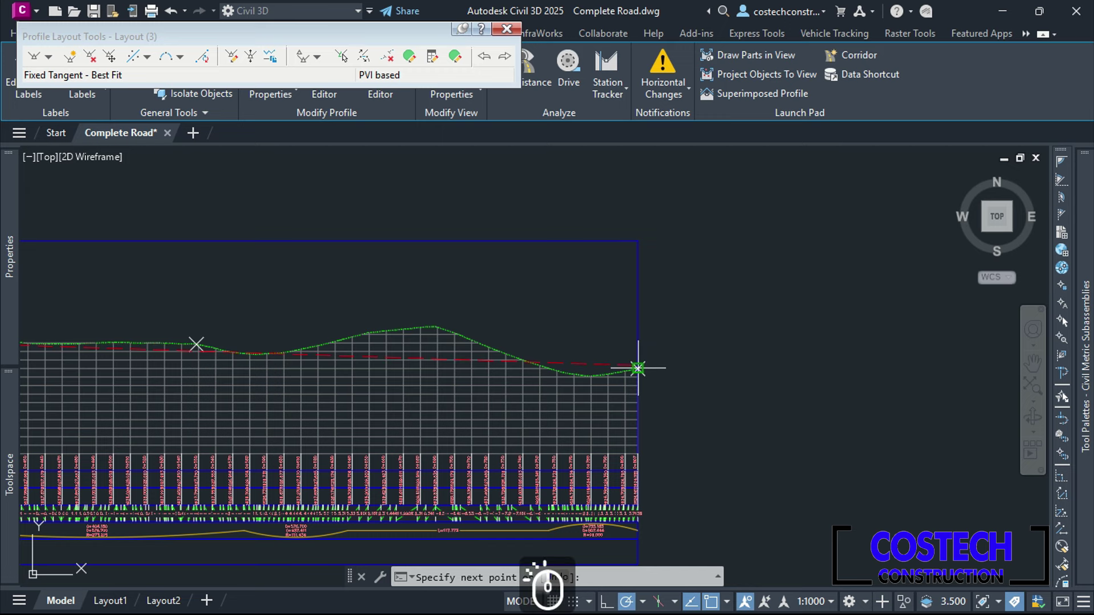
right_click(528, 299)
left_click(554, 307)
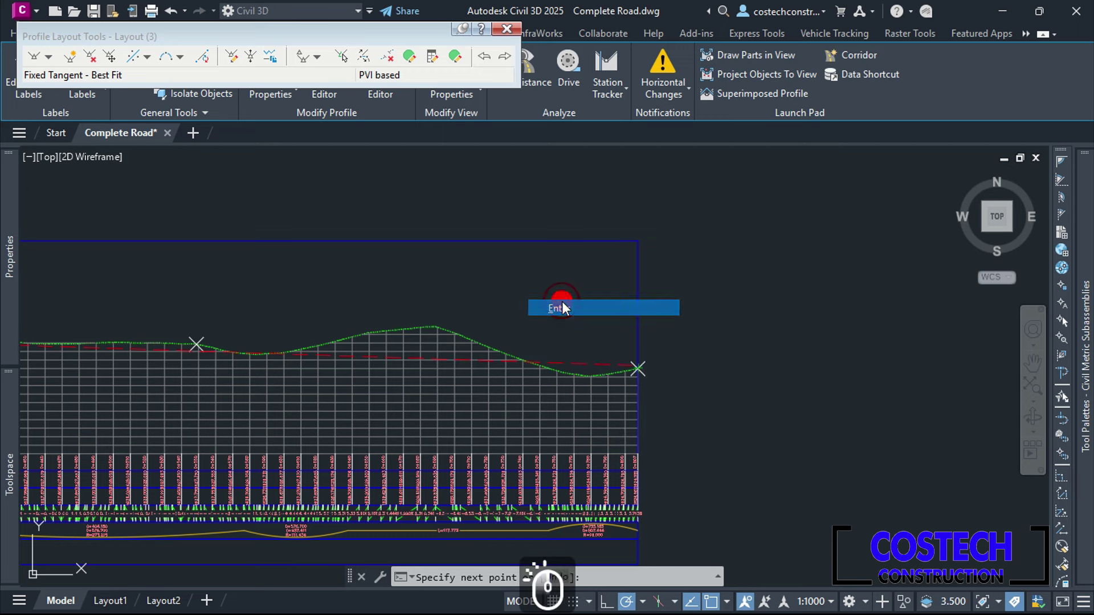
left_click(562, 166)
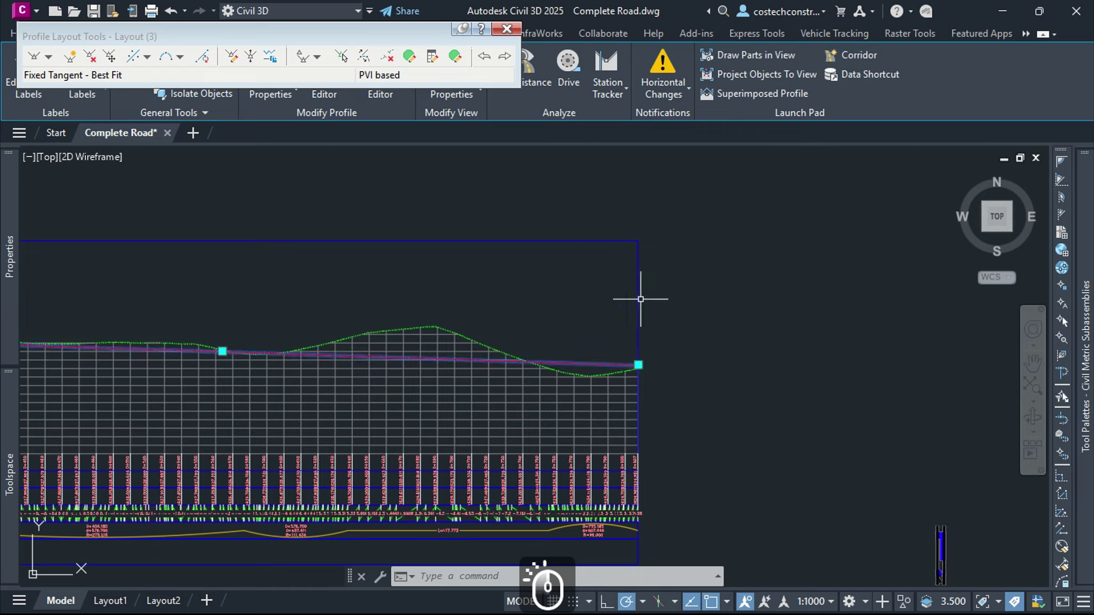
- Add a free circular vertical curve with a 300 m radius between the first and second tangents
scroll(604, 336, "down", 2)
scroll(255, 341, "up", 4)
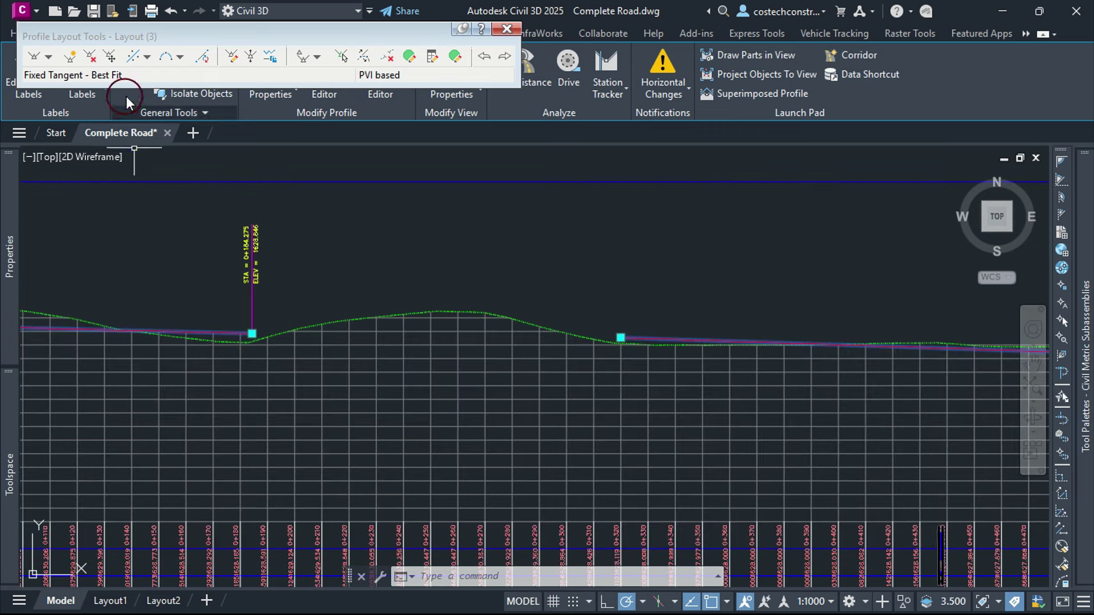
left_click(177, 57)
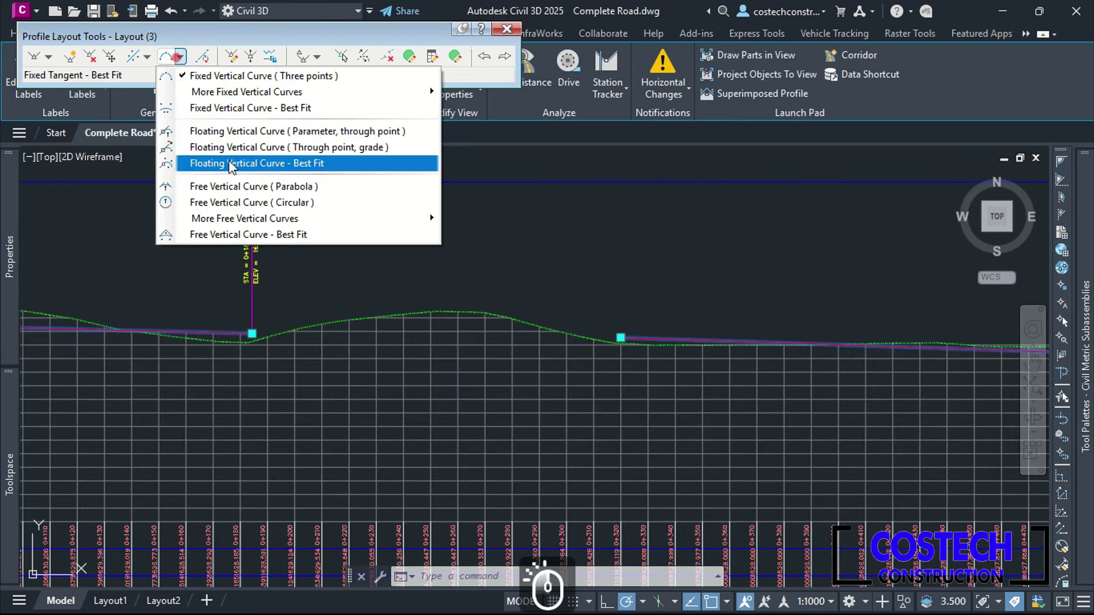
left_click(262, 203)
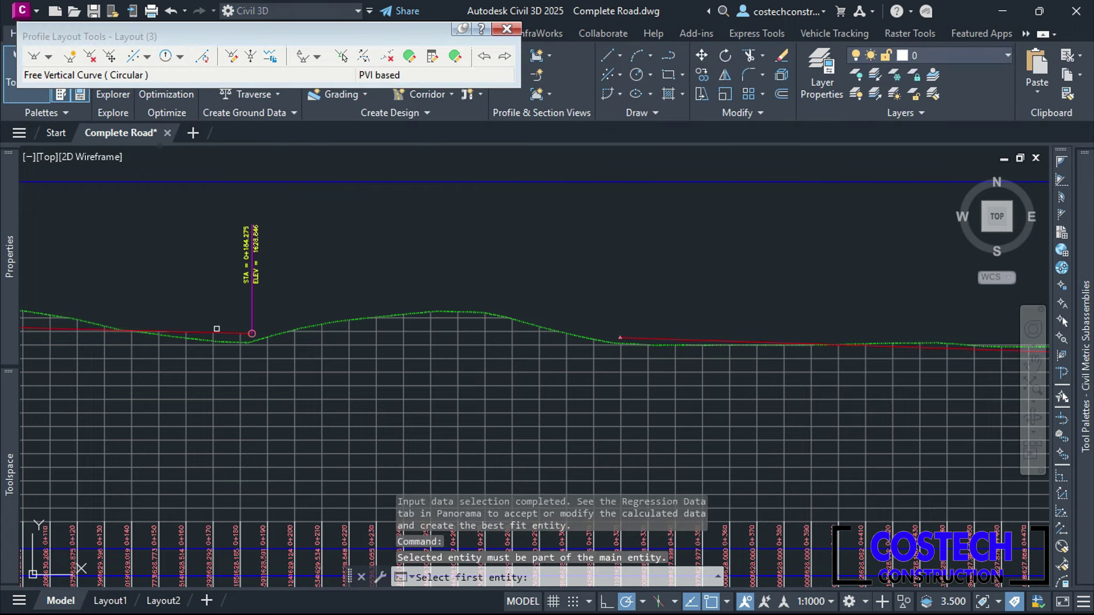
left_click(220, 333)
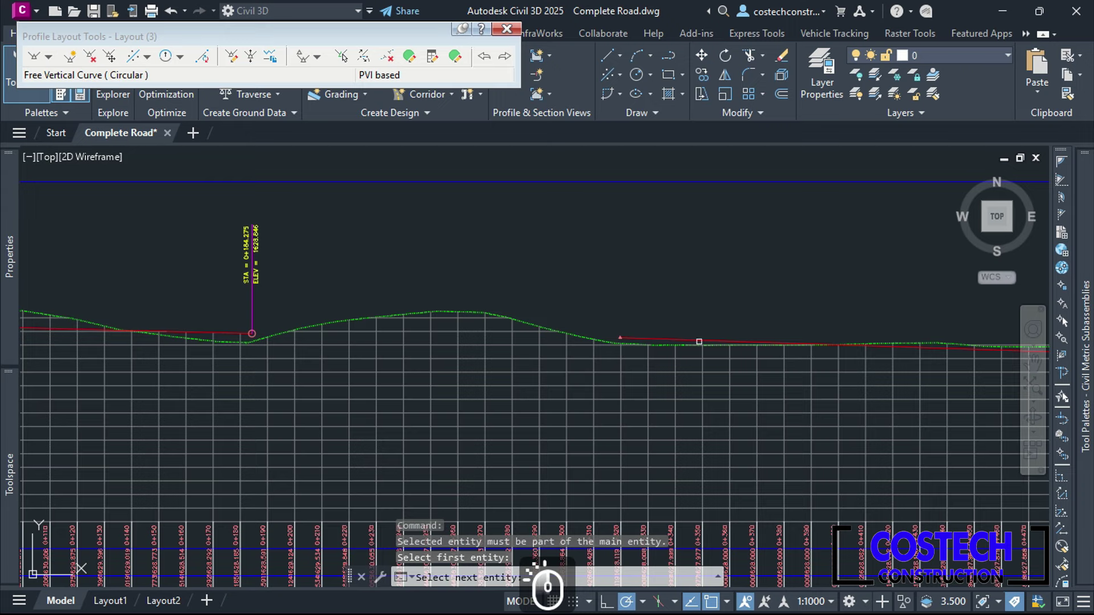
left_click(700, 343)
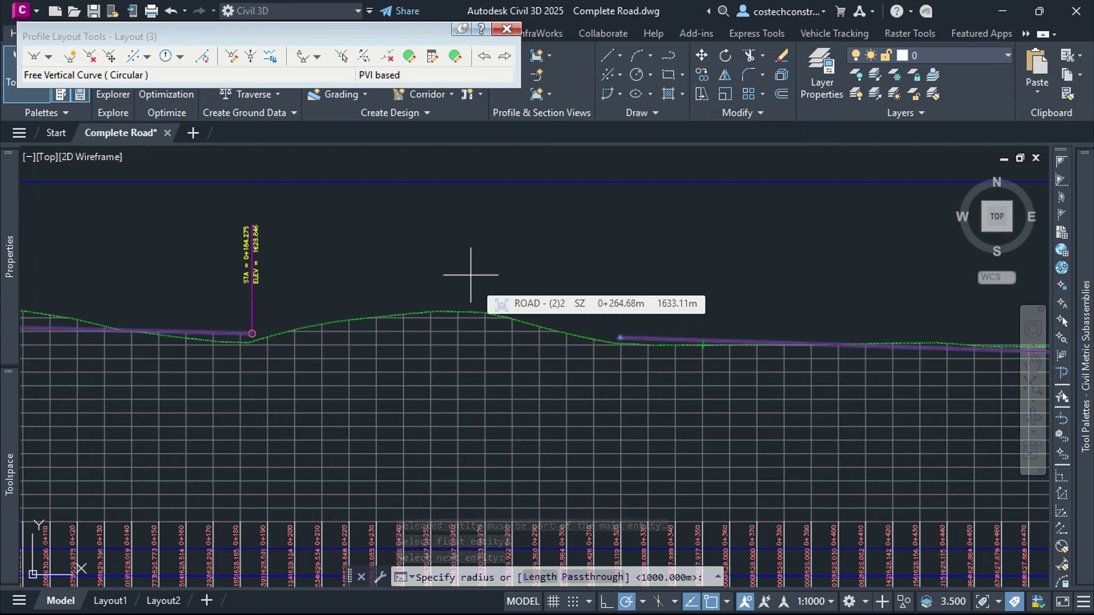
type("300")
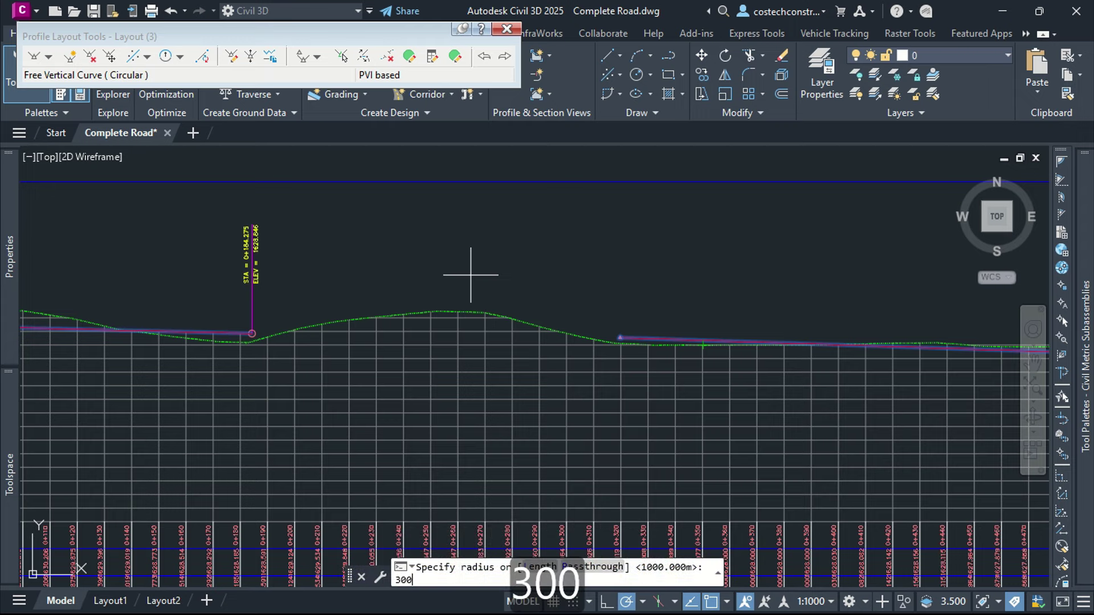
key("Return")
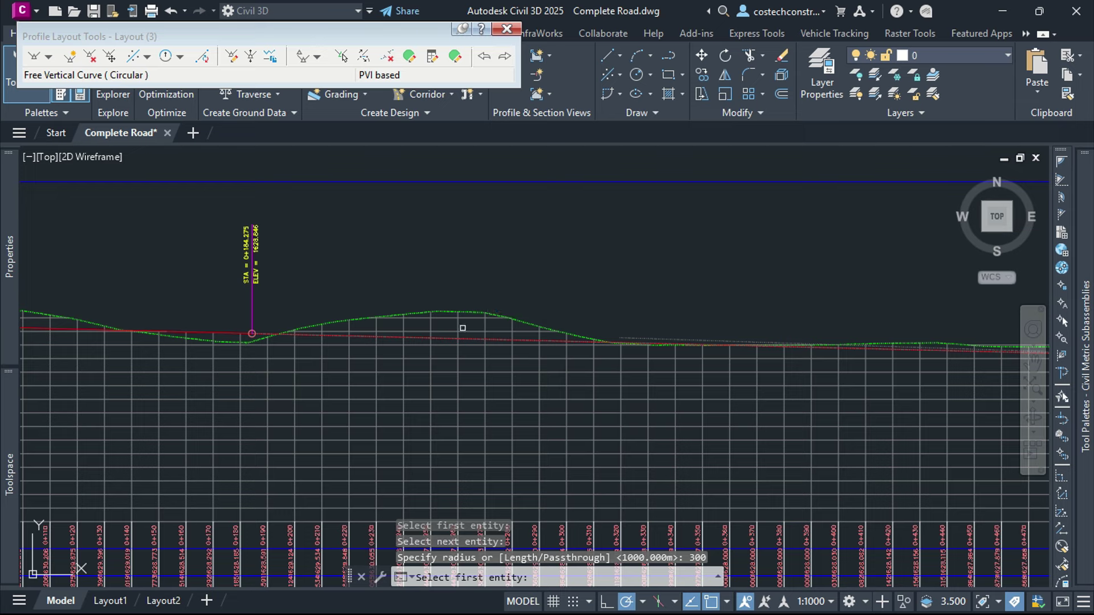
- Finish adding free vertical curves and stretch the circular curve at PVI station 0+541.410 to a length of about 91 m
scroll(464, 325, "down", 4)
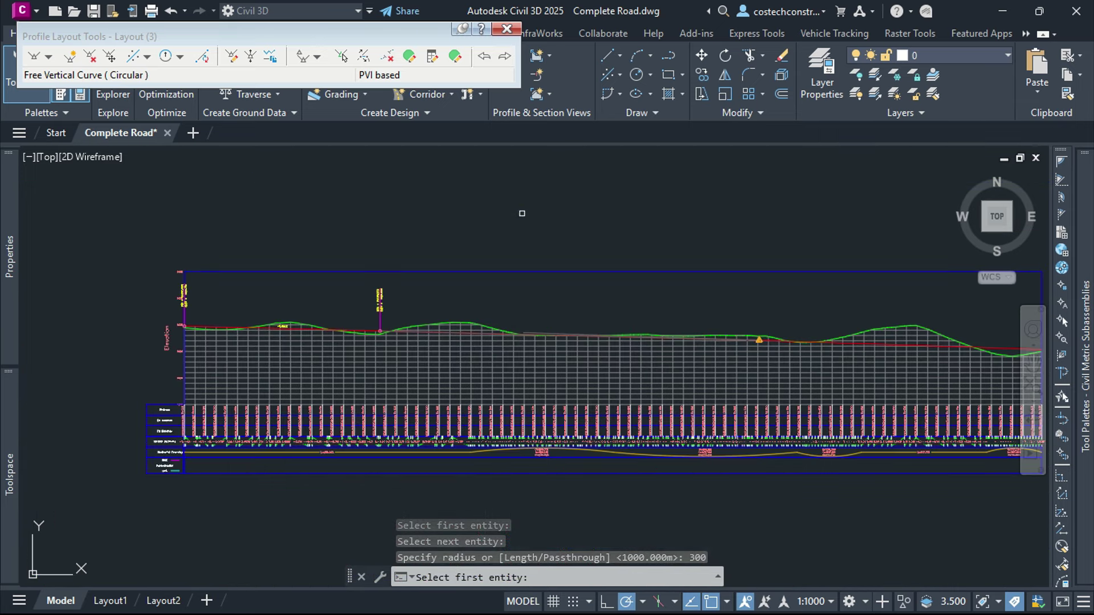
key("Escape")
scroll(524, 212, "up", 3)
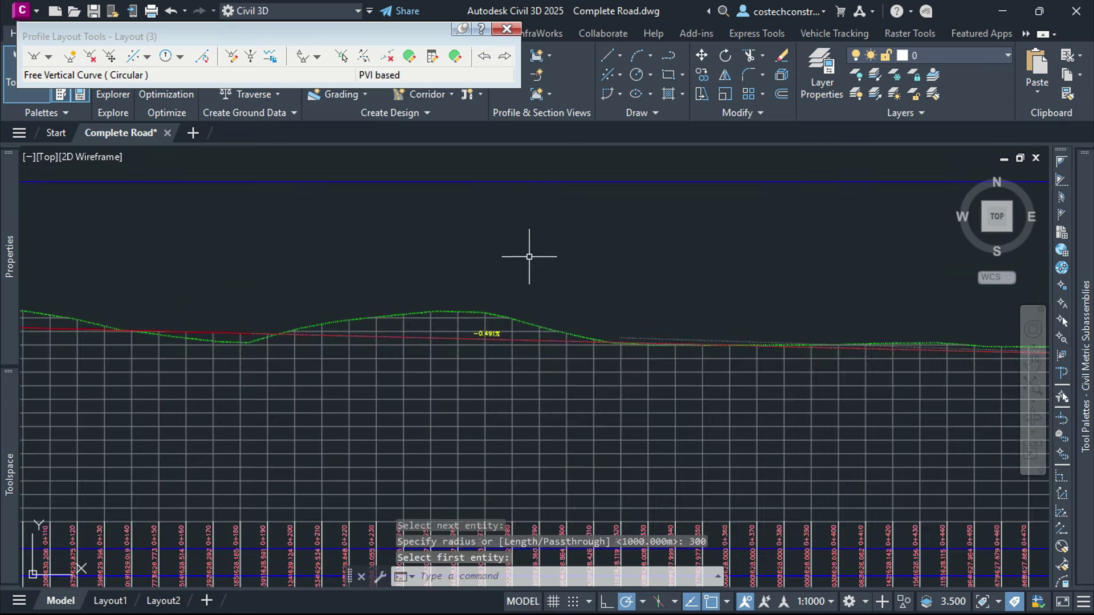
scroll(522, 287, "down", 5)
scroll(521, 288, "up", 3)
scroll(844, 300, "up", 7)
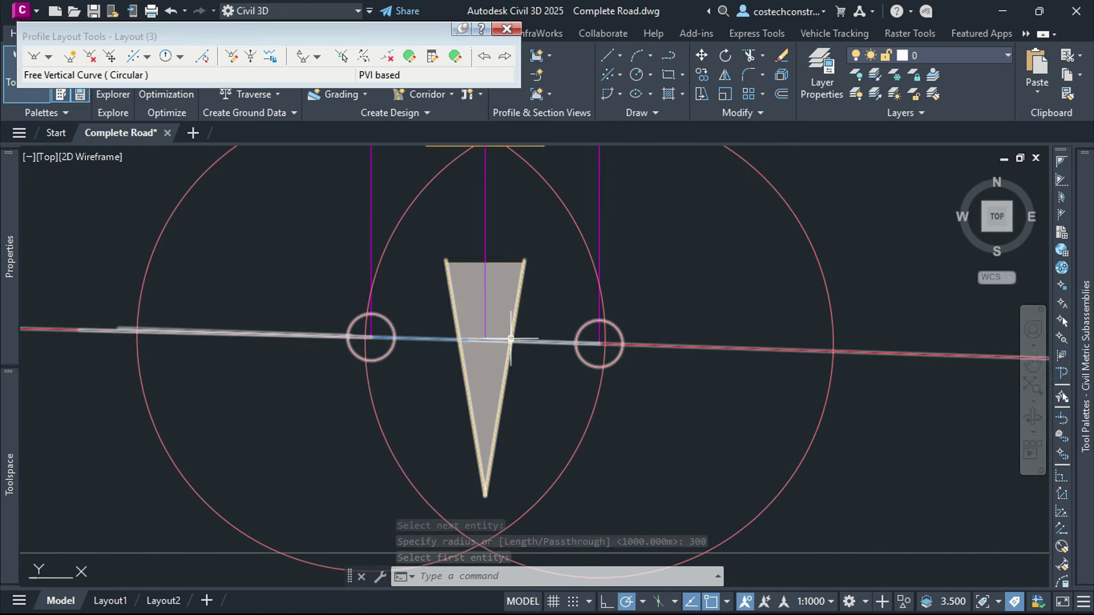
left_click(529, 340)
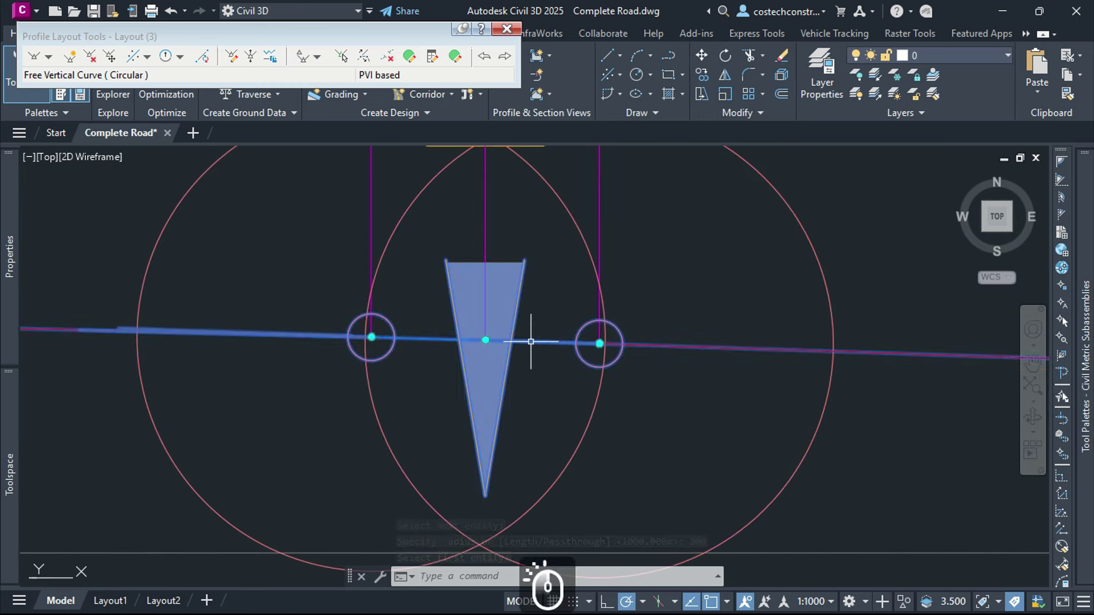
left_click(372, 336)
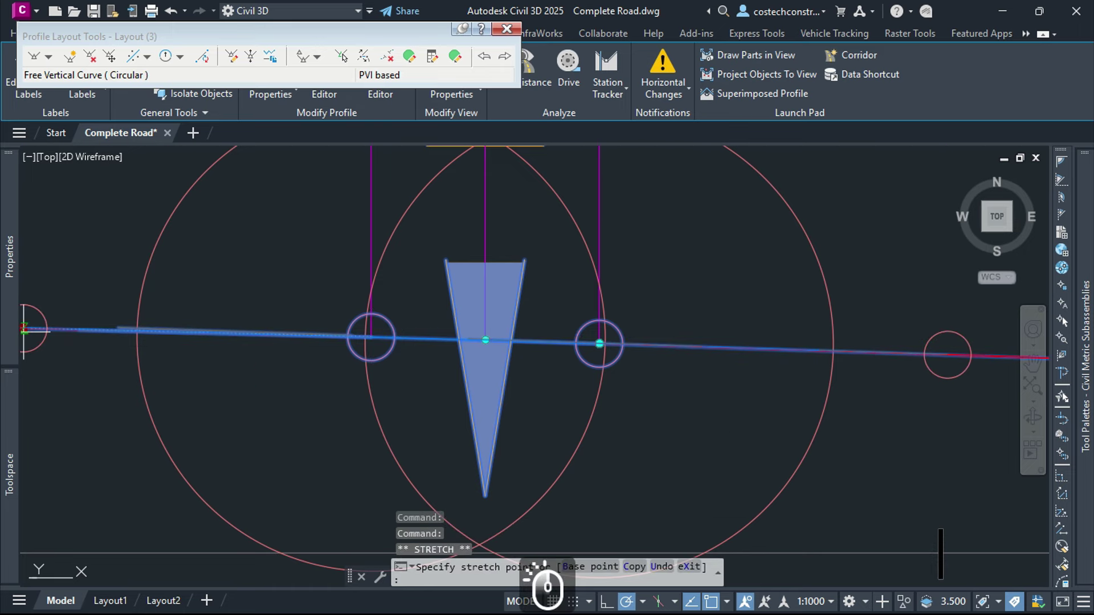
scroll(433, 364, "down", 8)
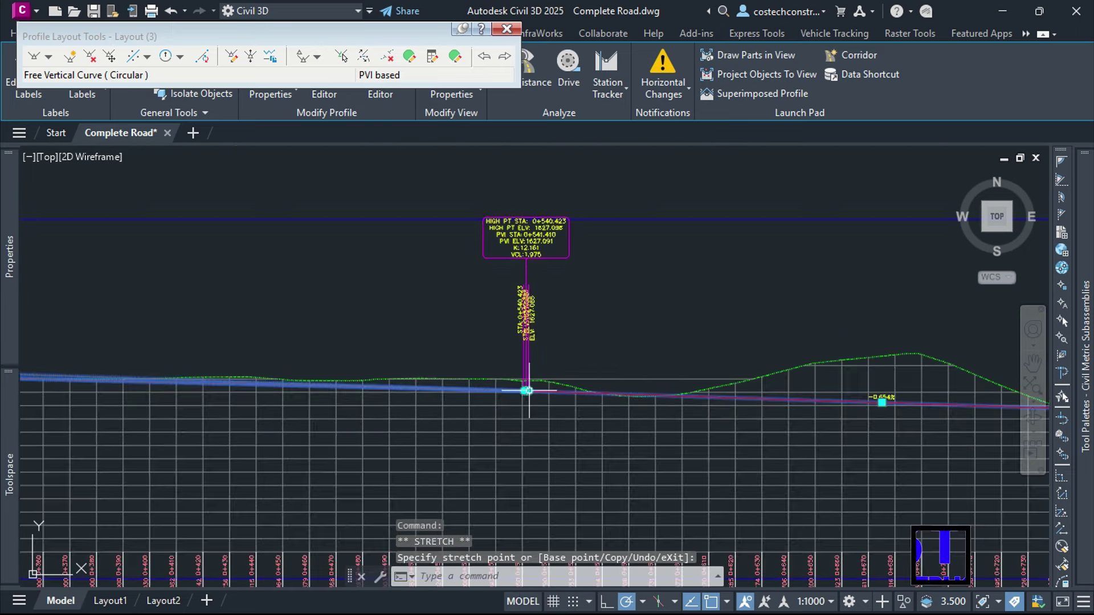
scroll(524, 391, "up", 3)
left_click(582, 394)
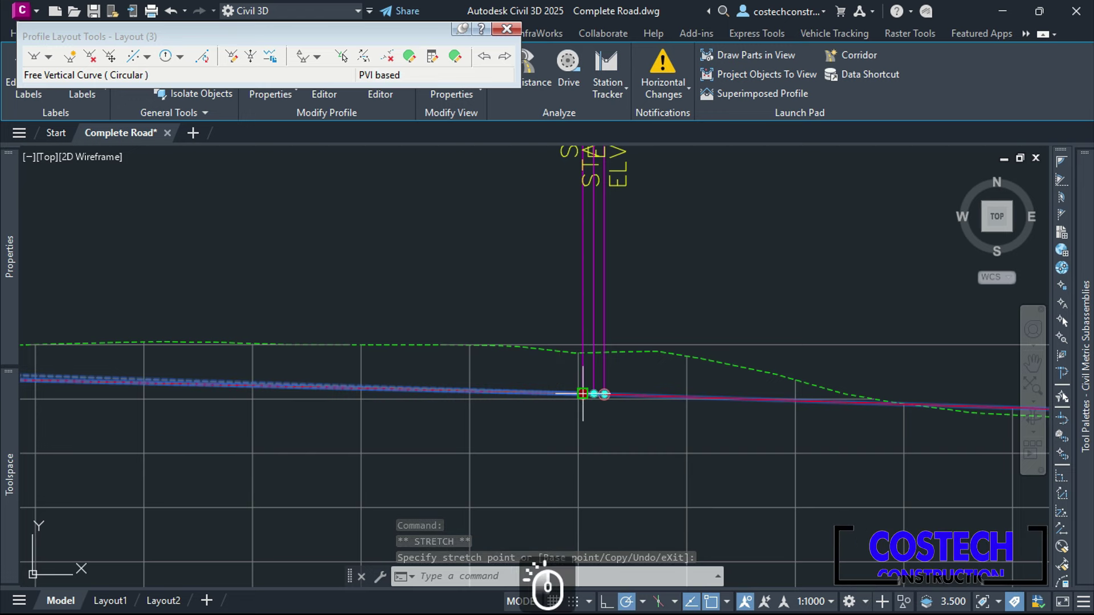
left_click(99, 380)
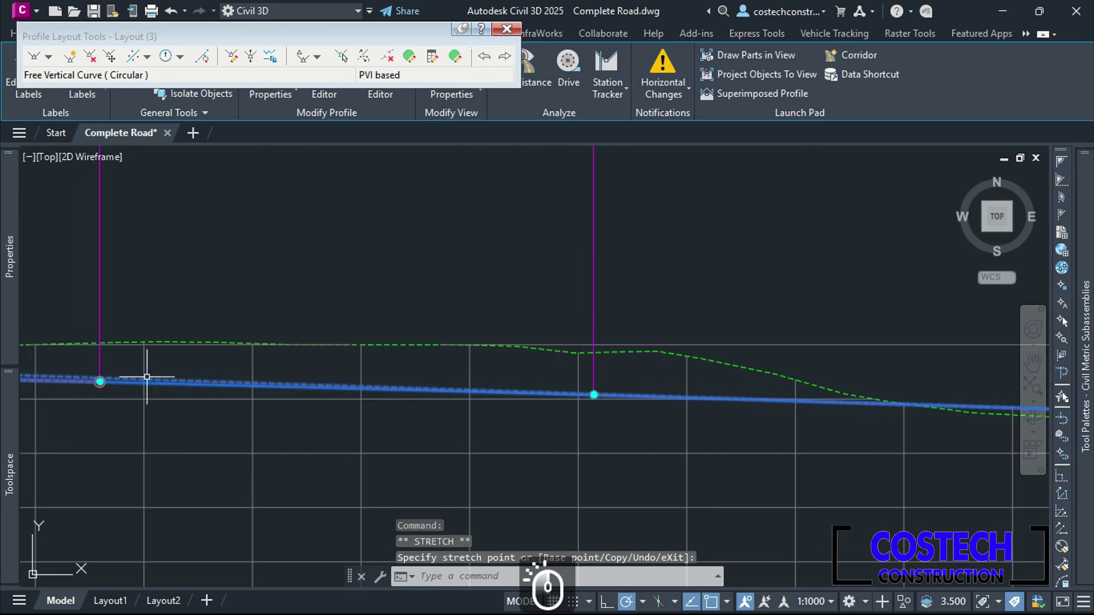
- Resize the circular vertical curve at PVI station 0+541.410 repeatedly, ending with a curve length of about 46 m
scroll(478, 393, "down", 5)
scroll(479, 409, "down", 2)
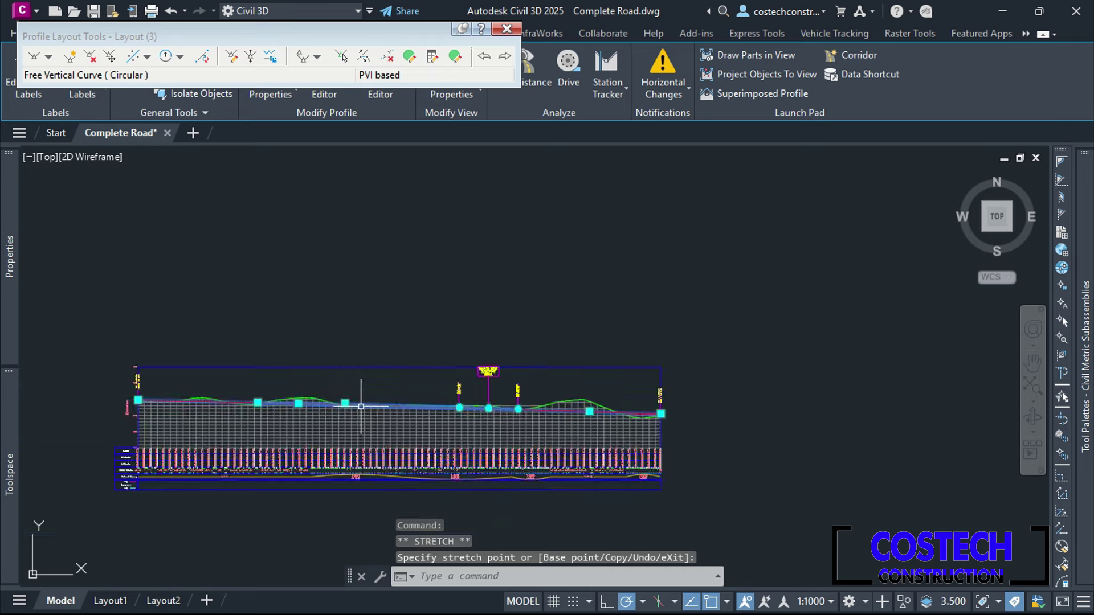
scroll(361, 407, "up", 5)
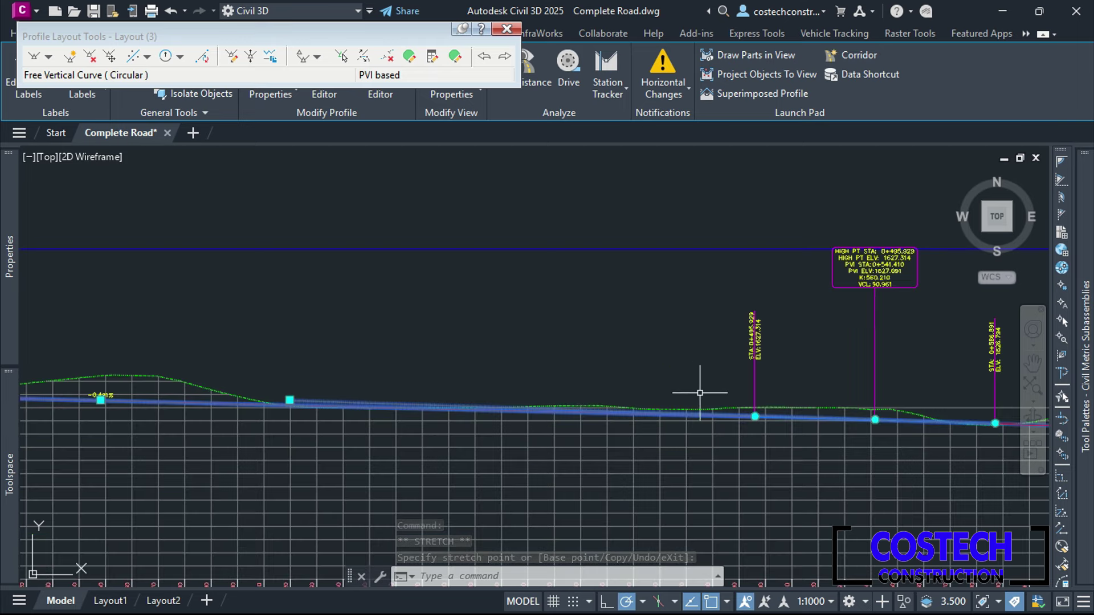
left_click(874, 420)
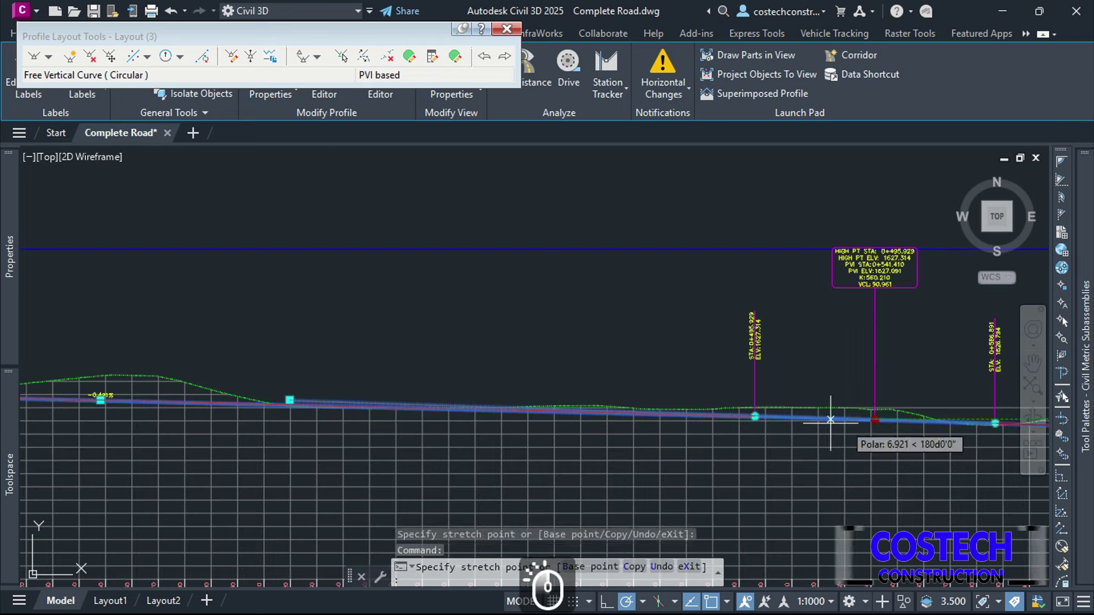
left_click(530, 416)
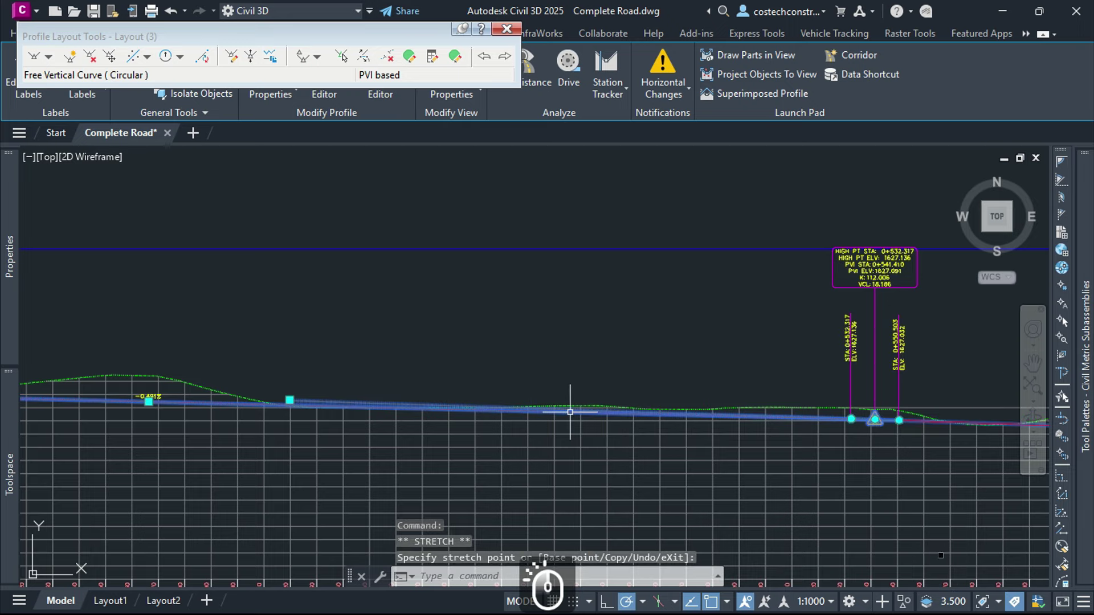
scroll(623, 402, "down", 2)
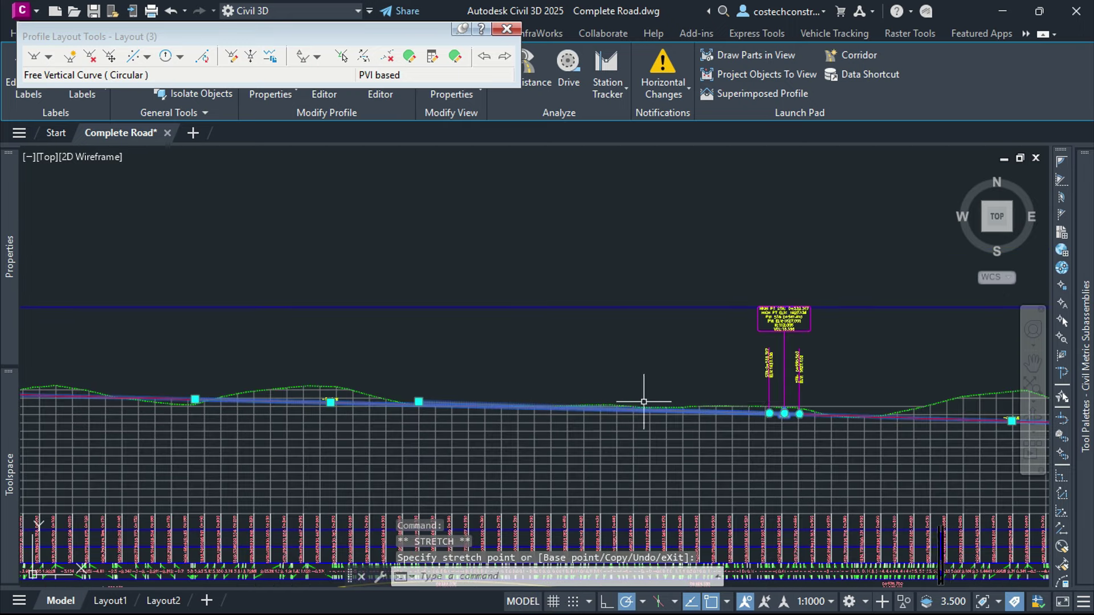
left_click(770, 413)
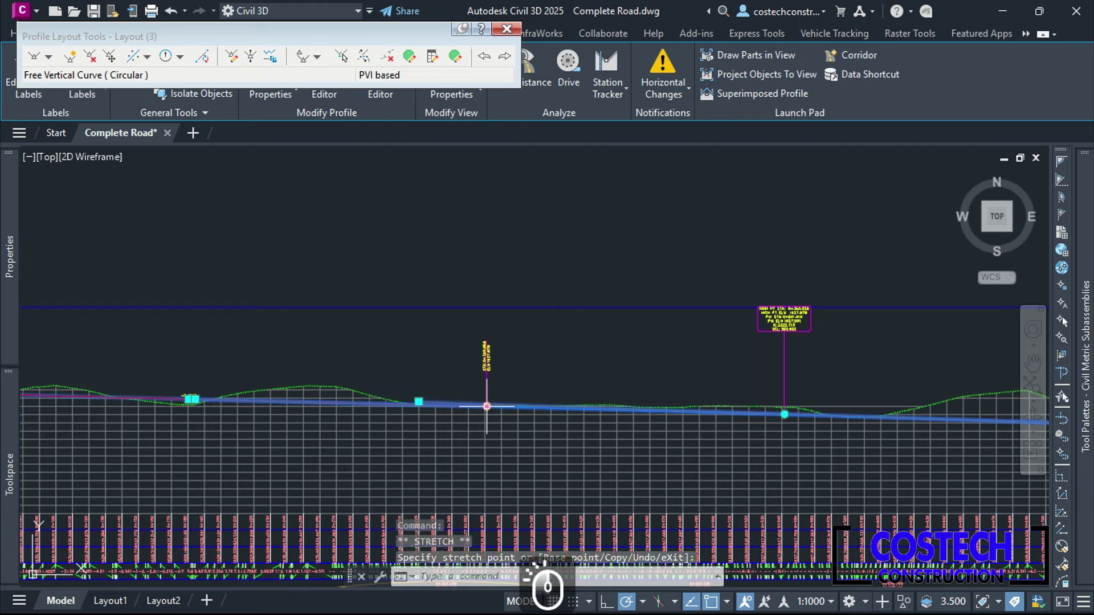
scroll(422, 415, "down", 4)
scroll(546, 407, "up", 4)
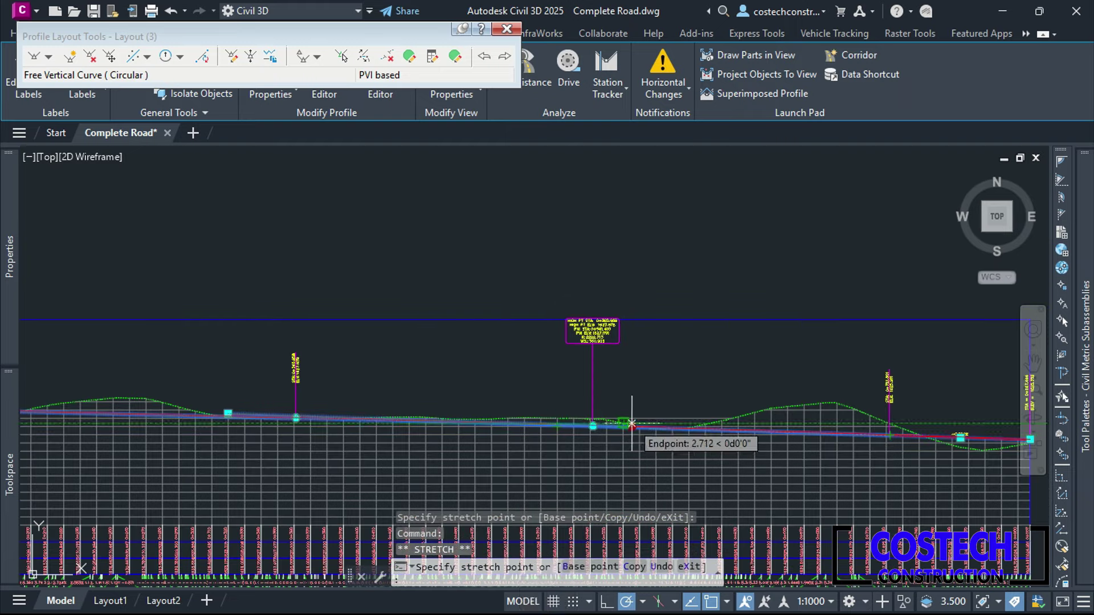
key("Escape")
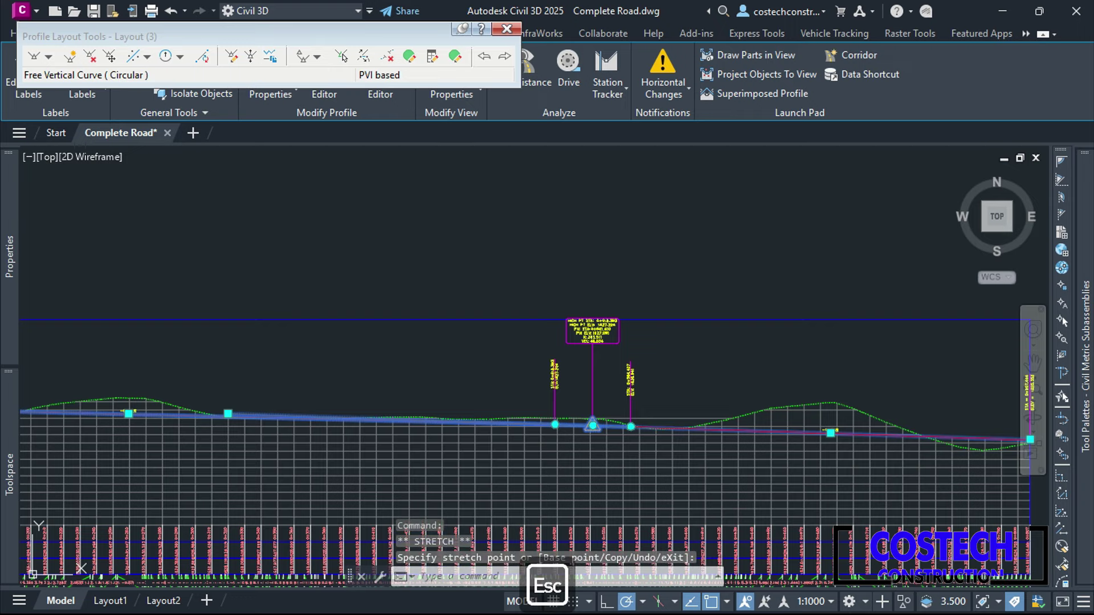
- Stretch the vertical curve's start to about station 0+480, giving it a curve length of about 123 m
scroll(620, 421, "up", 4)
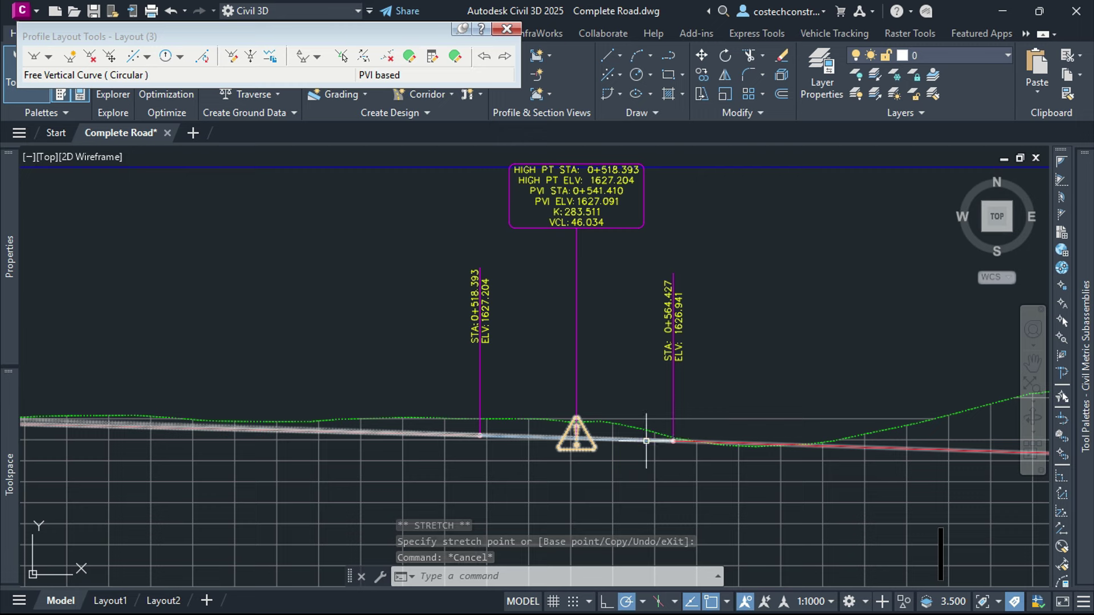
left_click(601, 433)
left_click(481, 435)
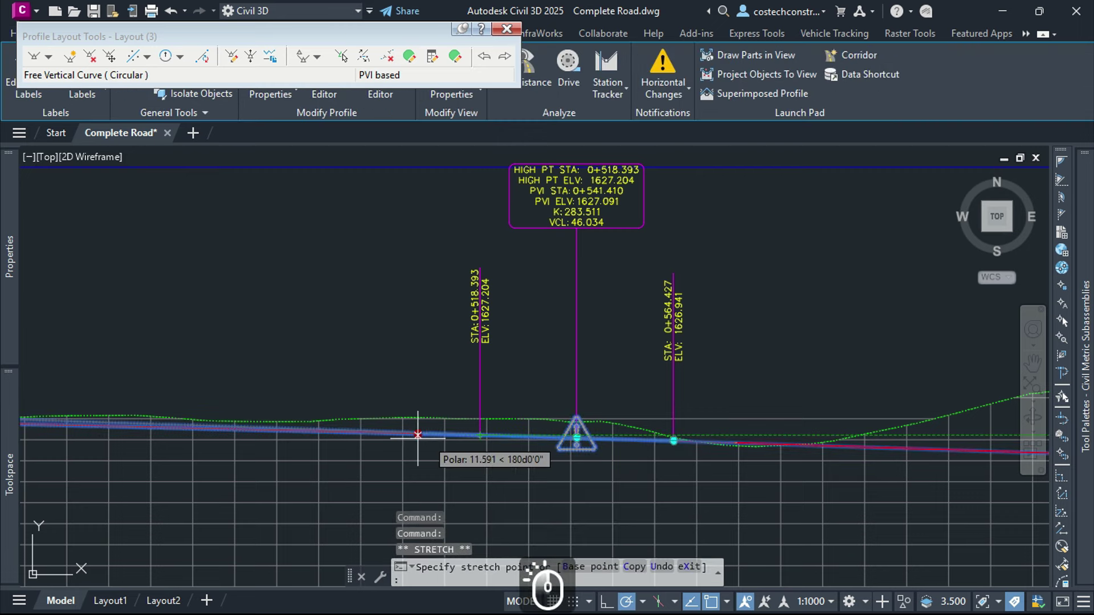
key("Escape")
key("Escape")
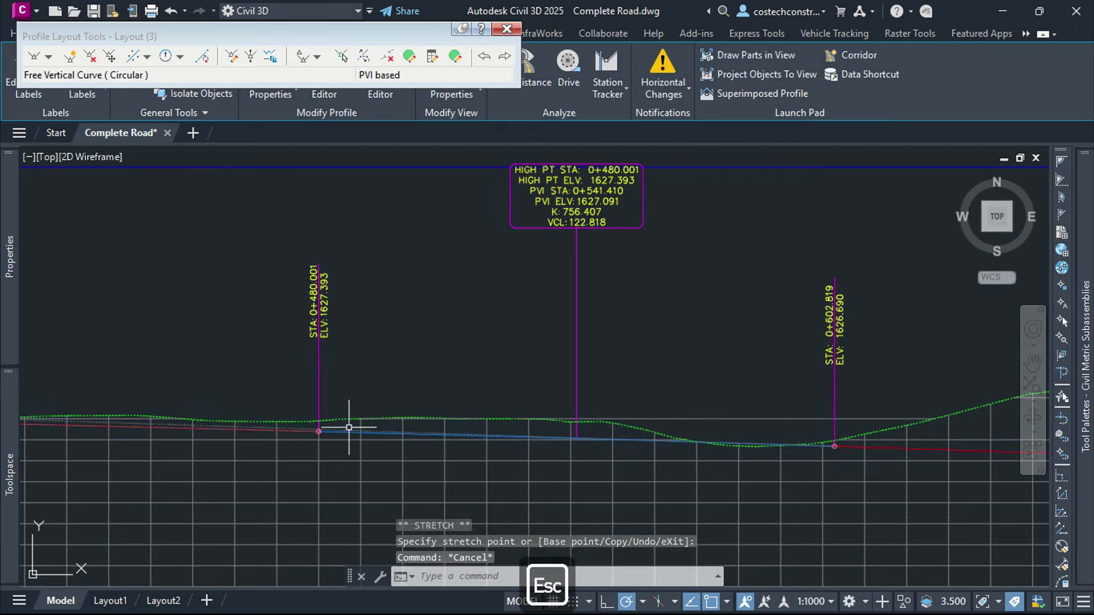
- Examine the design profile against the ground line along the profile view and read the elevation label at station 0+000
scroll(533, 372, "down", 5)
scroll(399, 381, "up", 4)
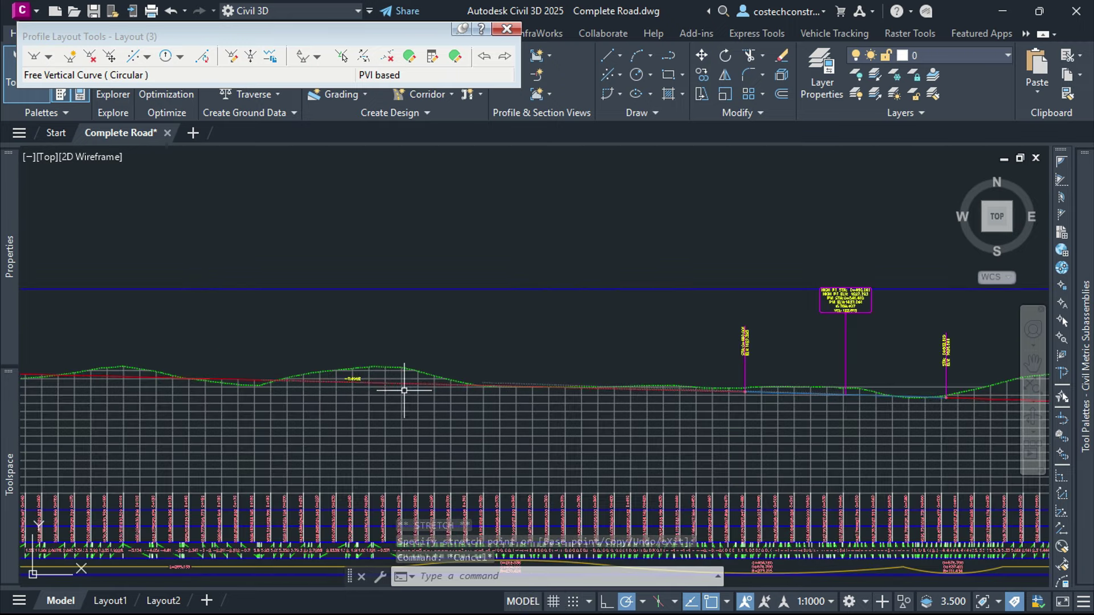
scroll(414, 390, "down", 2)
scroll(860, 399, "up", 4)
scroll(849, 398, "down", 6)
scroll(393, 389, "up", 8)
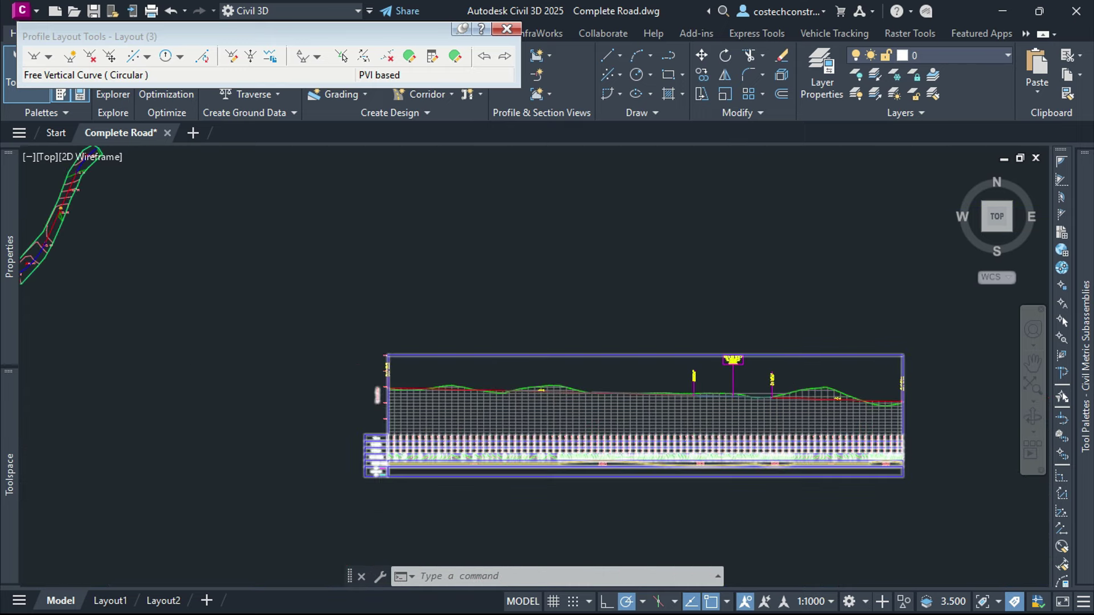
scroll(268, 370, "down", 8)
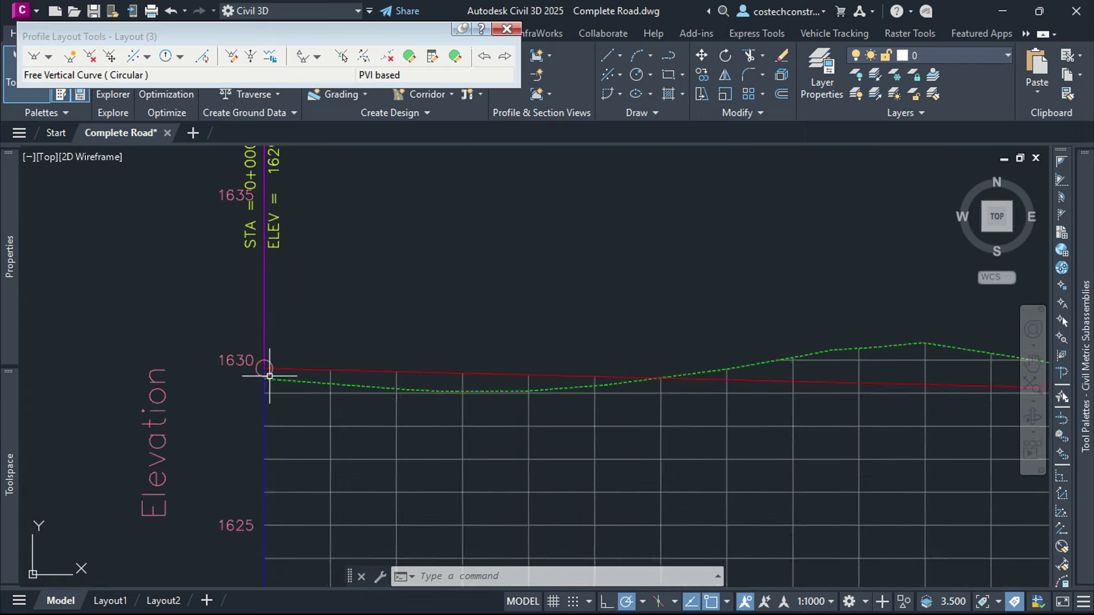
scroll(237, 346, "up", 5)
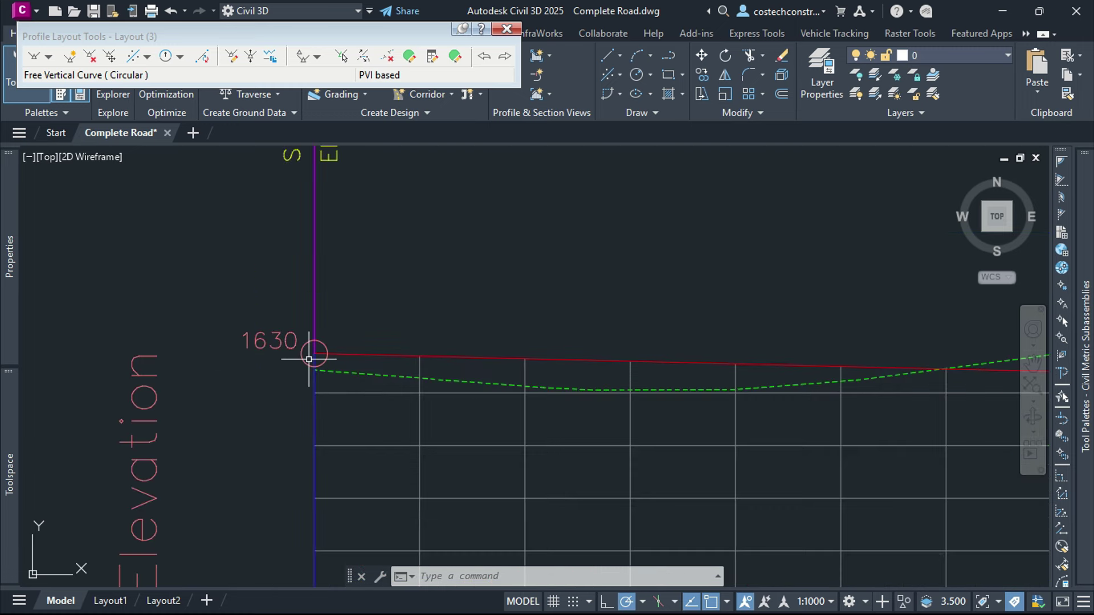
scroll(328, 356, "down", 5)
scroll(339, 211, "up", 7)
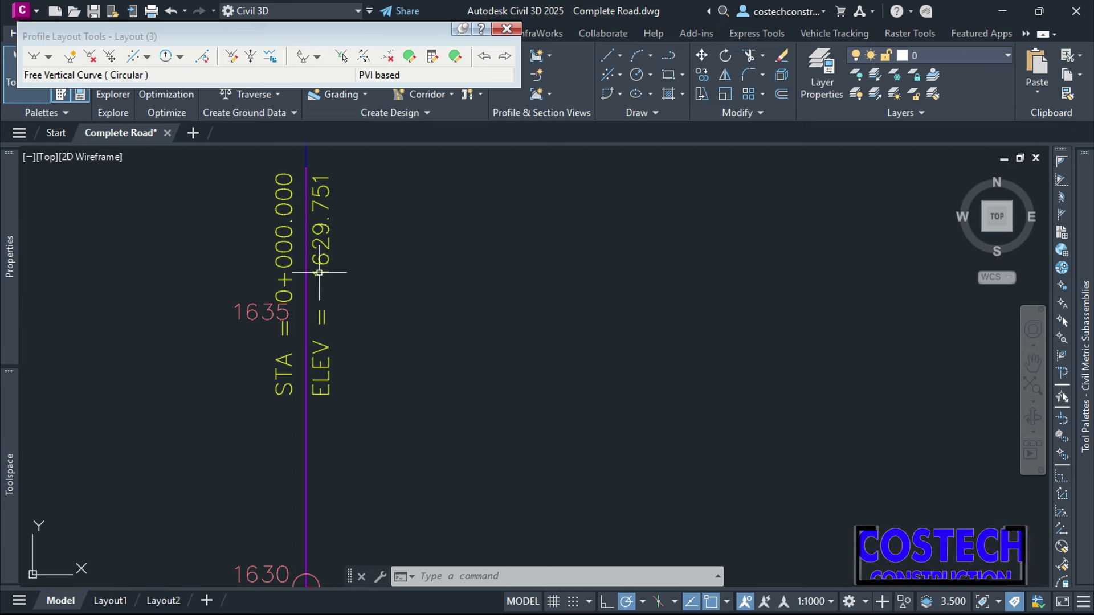
scroll(318, 243, "down", 8)
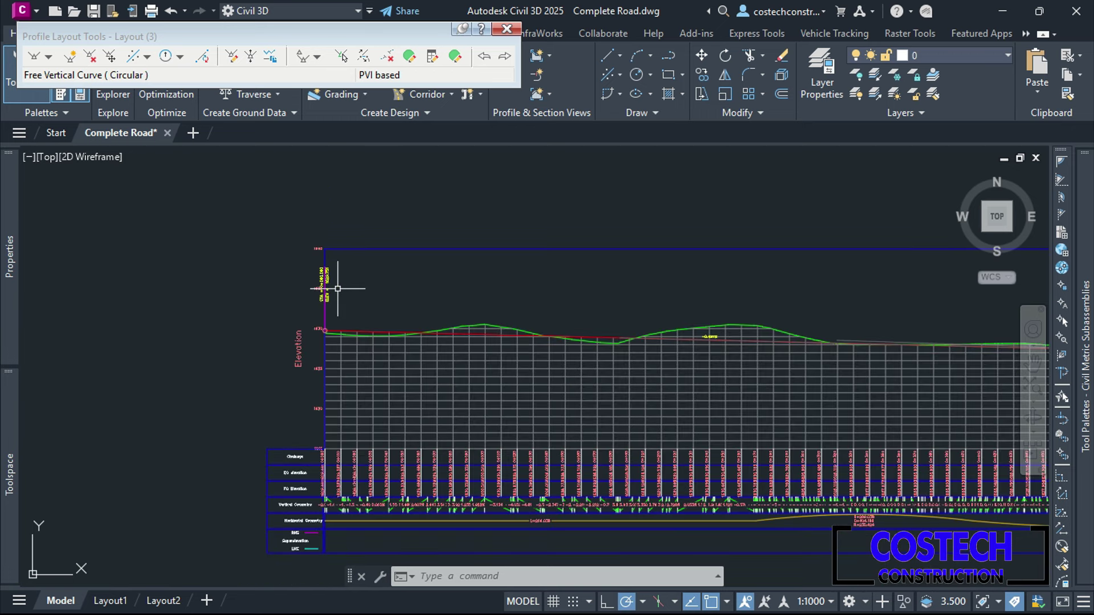
- Close the profile layout tools and rename the red design profile to Layout (2)
left_click(506, 28)
key("Escape")
left_click(506, 335)
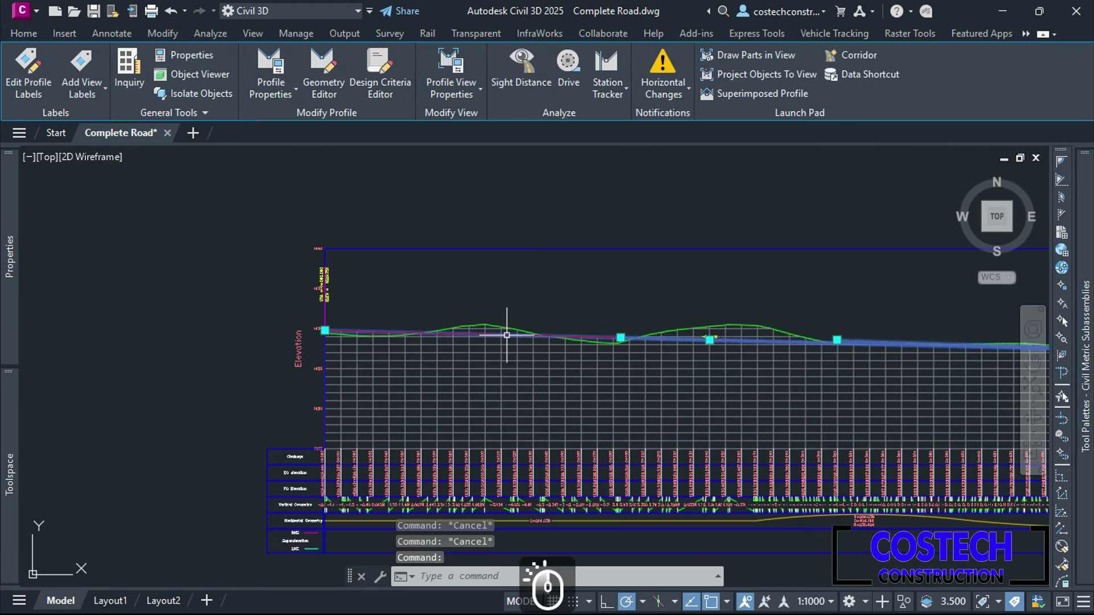
left_click(8, 297)
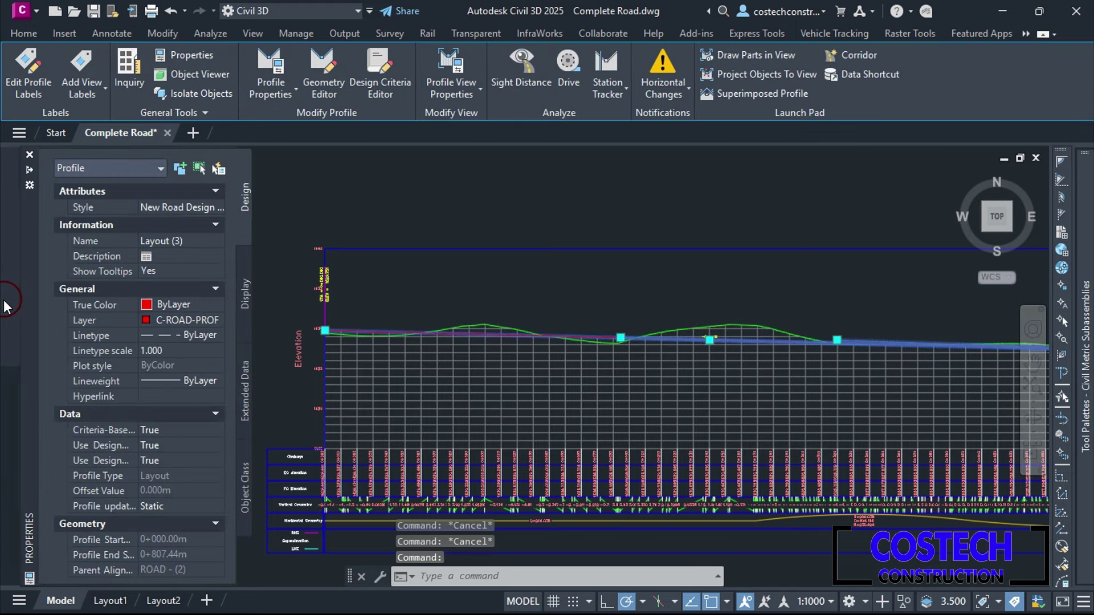
left_click(199, 238)
left_click(179, 241)
key("BackSpace")
type("2")
key("Return")
left_click(436, 176)
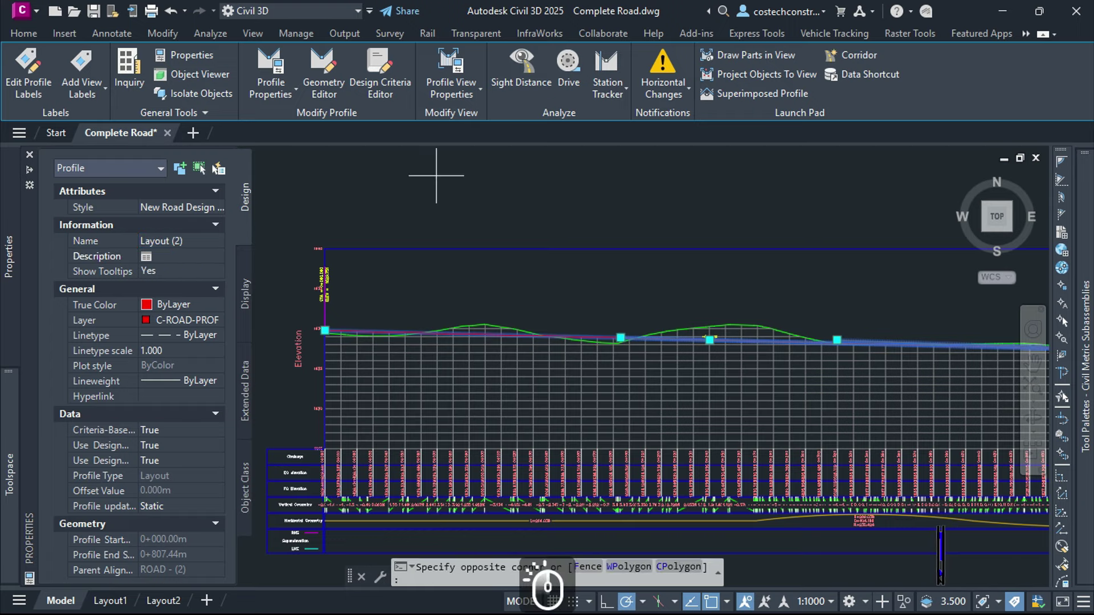
key("Escape")
- Review both road profile views, the superelevation band of the second profile view, and the curved branch road in plan
scroll(303, 338, "down", 4)
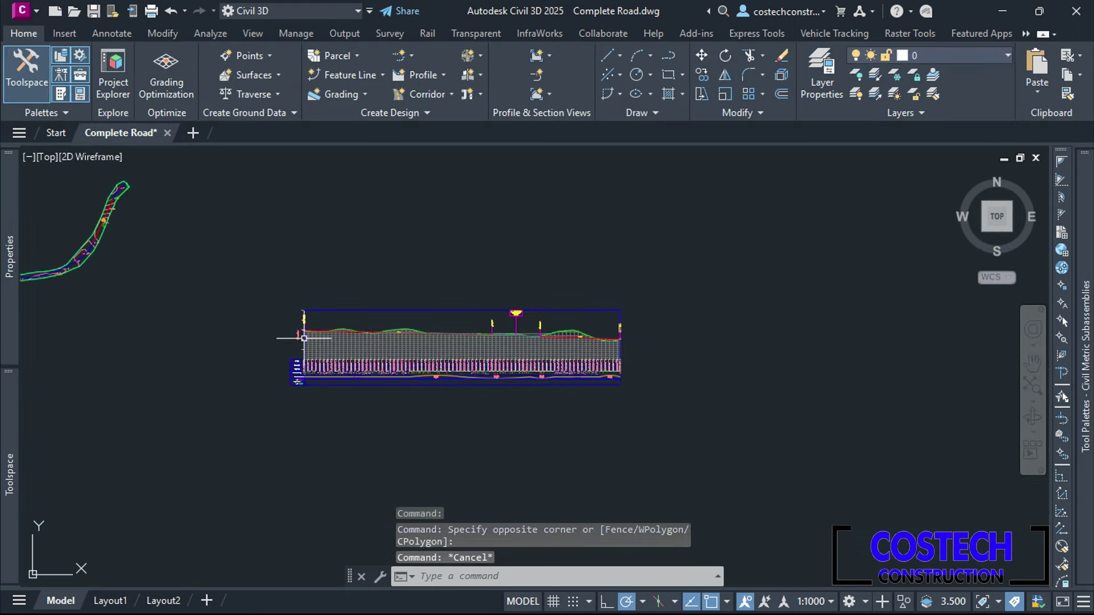
scroll(380, 333, "down", 4)
scroll(374, 228, "up", 8)
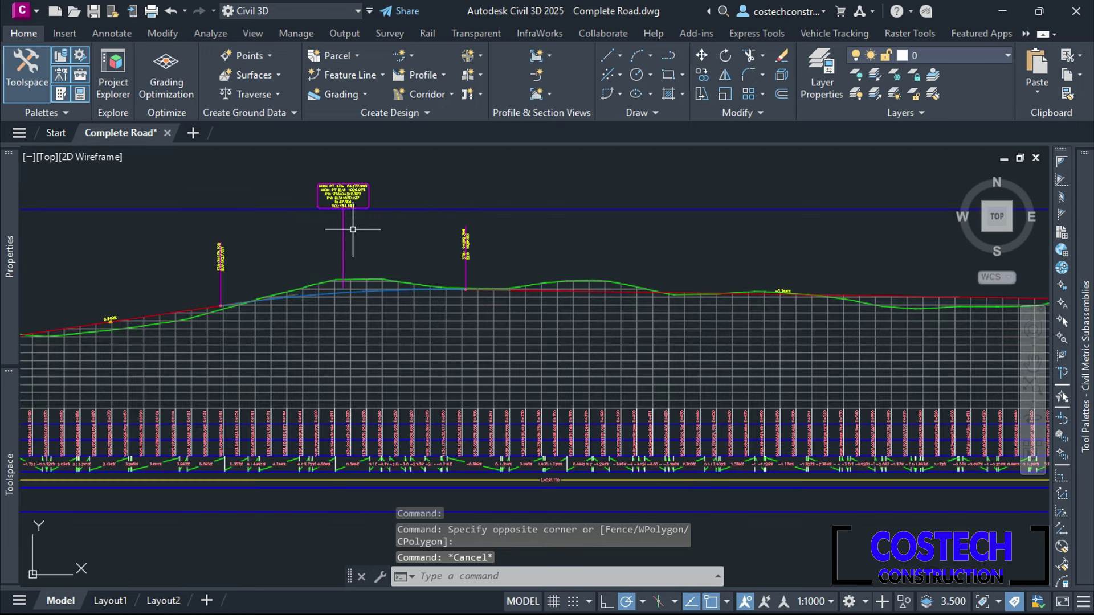
scroll(353, 316, "down", 2)
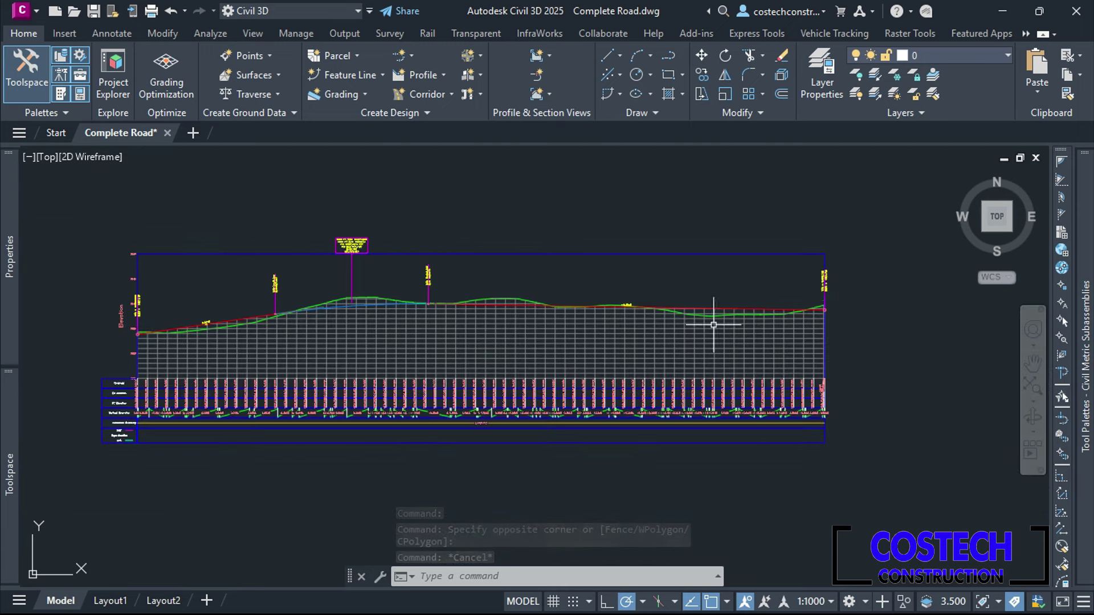
scroll(608, 268, "down", 8)
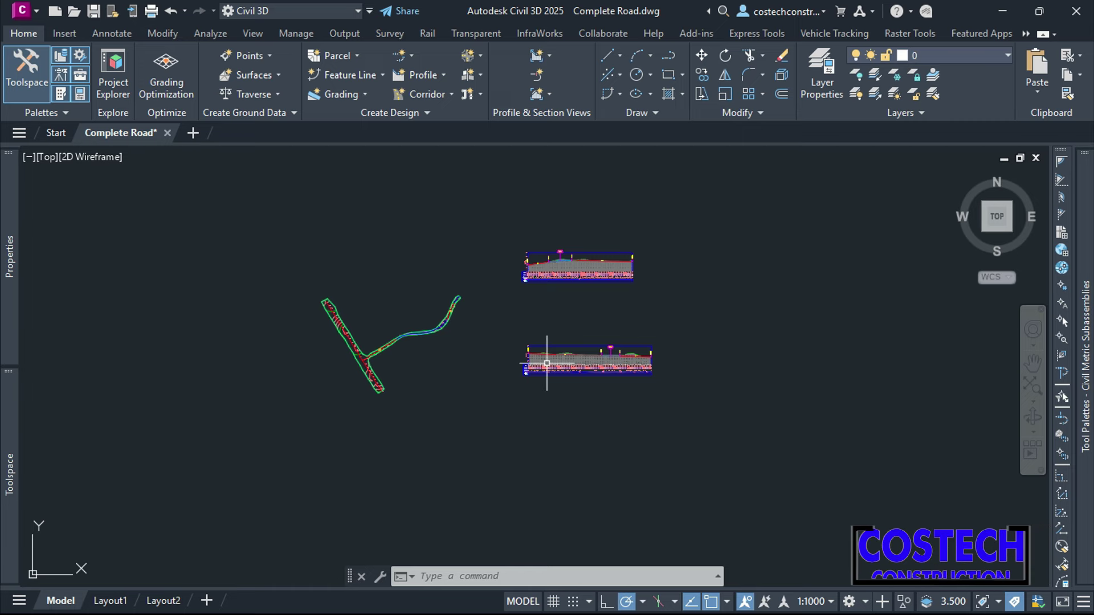
scroll(529, 373, "up", 6)
scroll(507, 384, "up", 4)
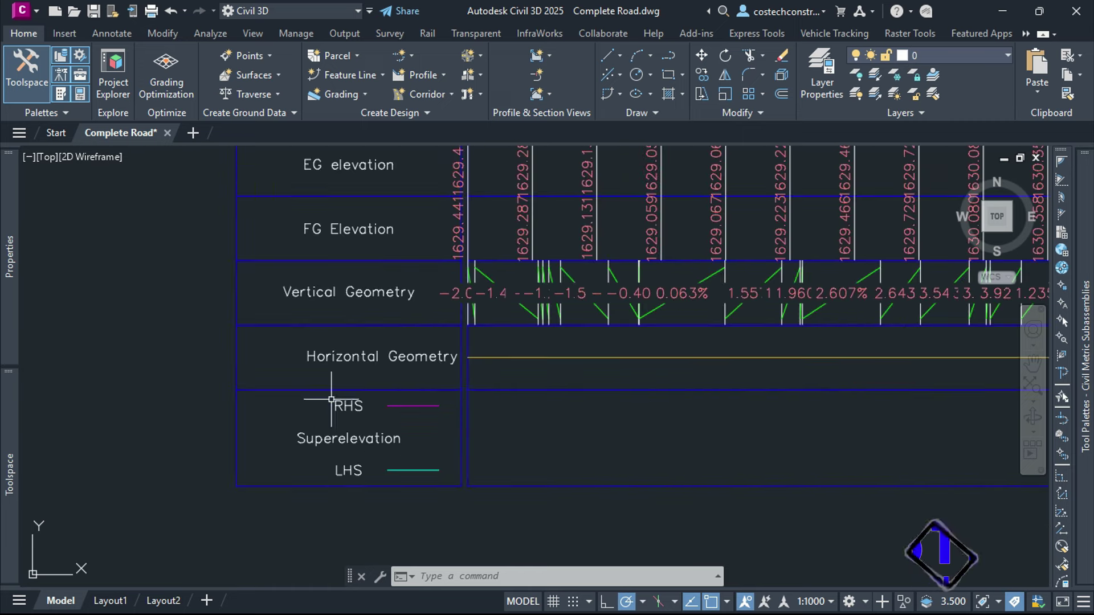
scroll(507, 426, "down", 6)
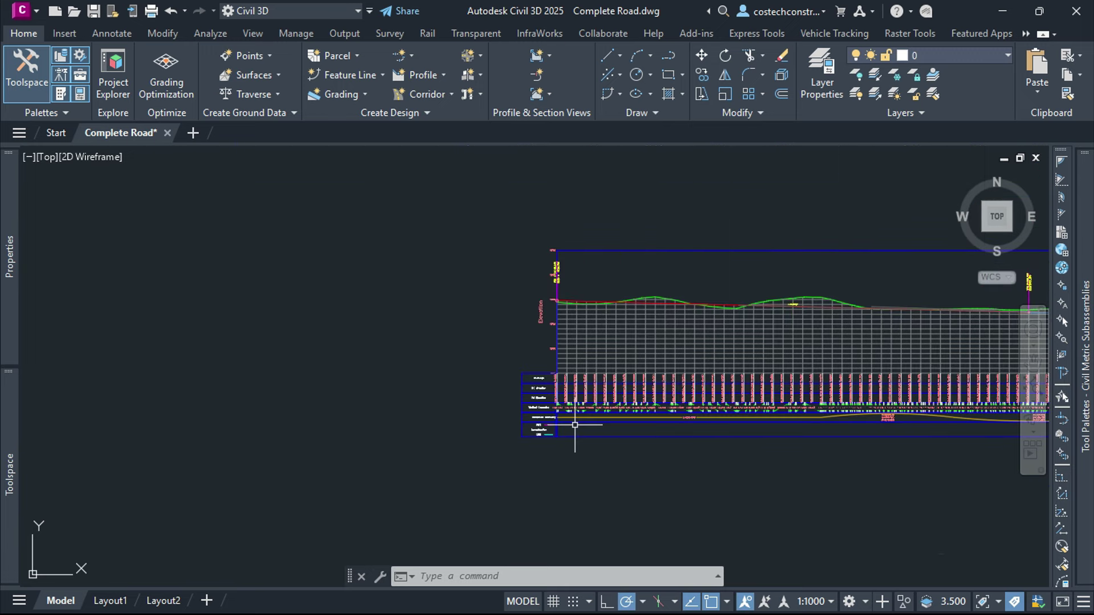
scroll(268, 311, "up", 5)
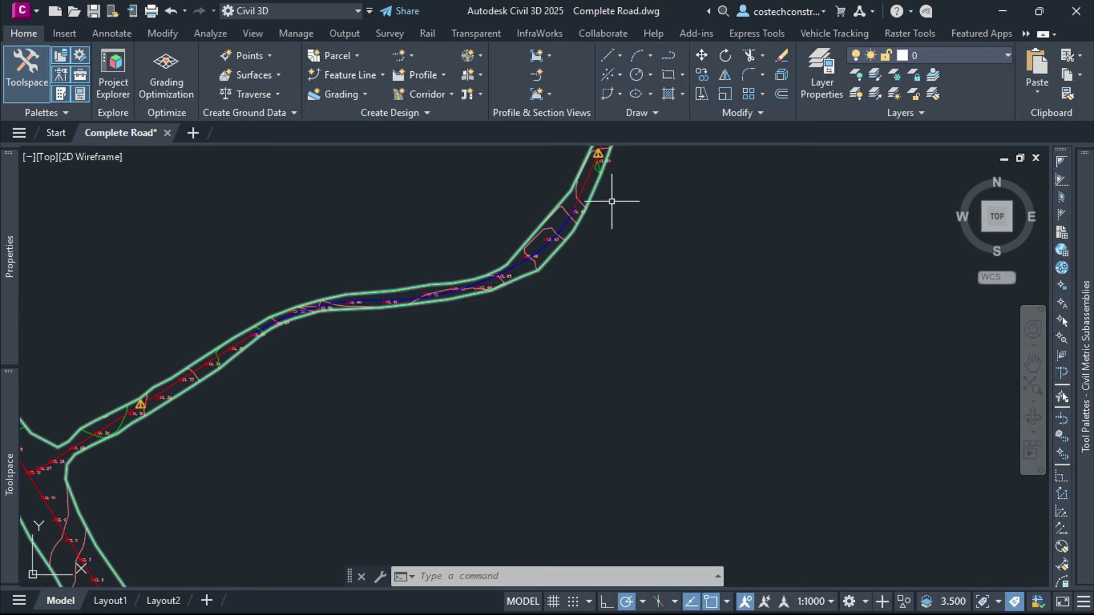
- Start calculating superelevation for the branch road alignment as an undivided crowned roadway pivoting about the center baseline
scroll(190, 391, "up", 4)
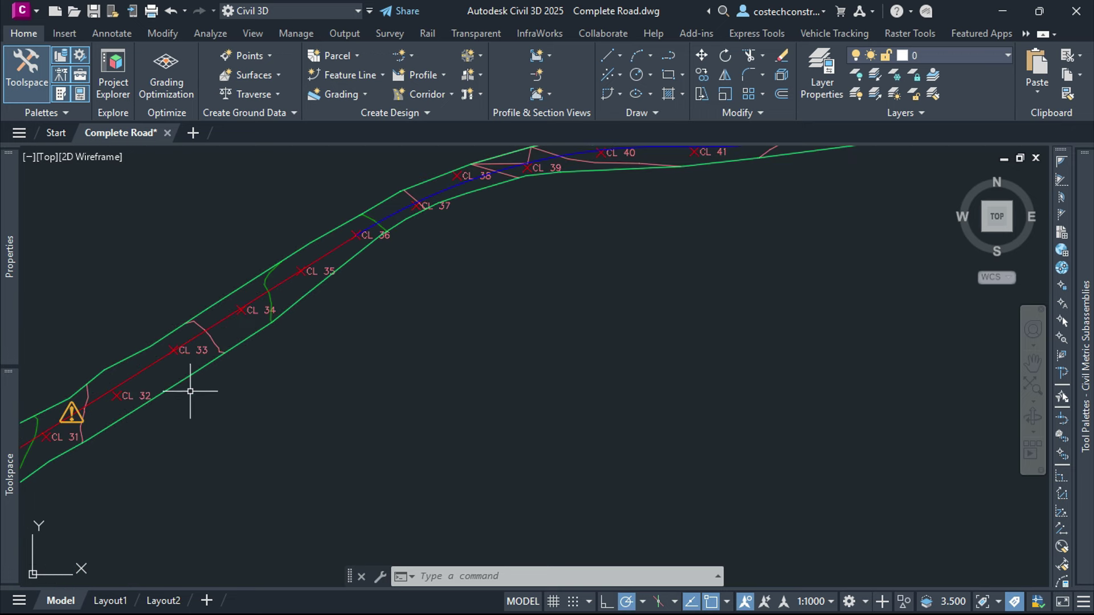
left_click(224, 320)
left_click(478, 100)
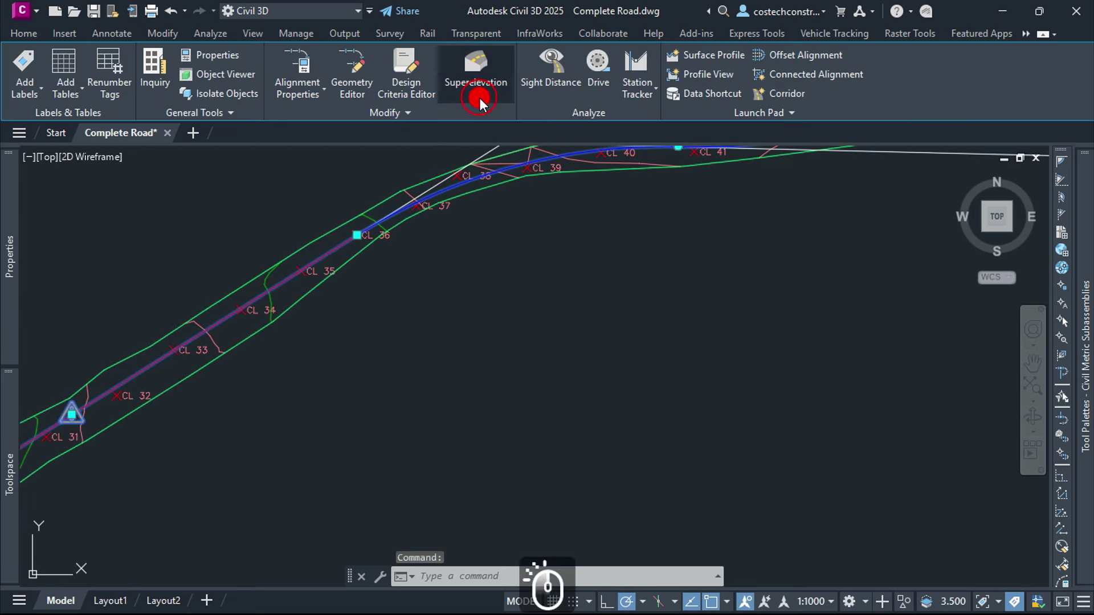
left_click(489, 117)
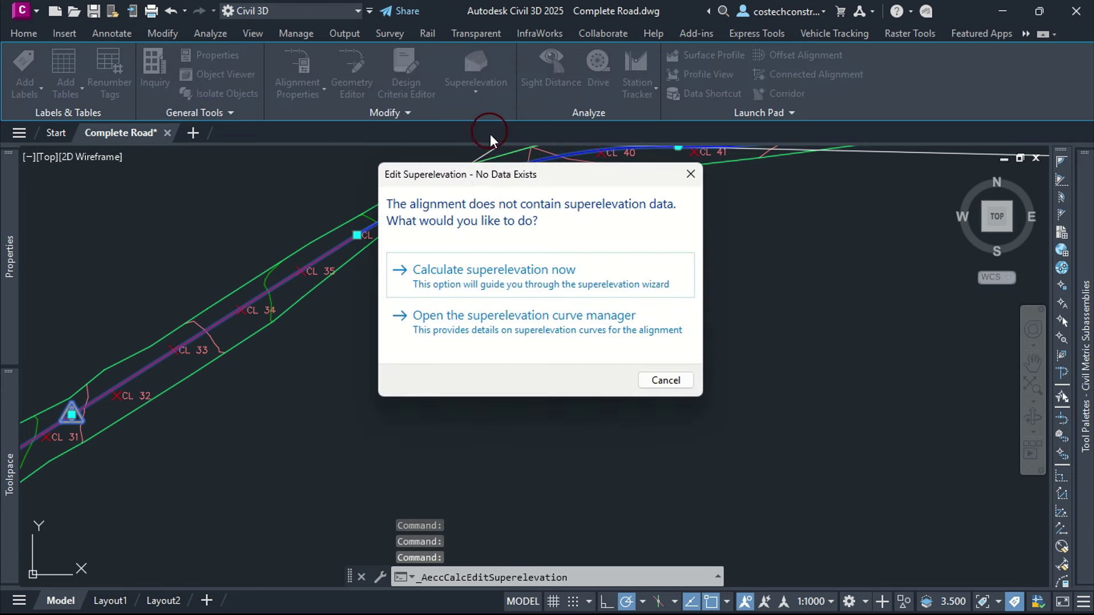
left_click(474, 272)
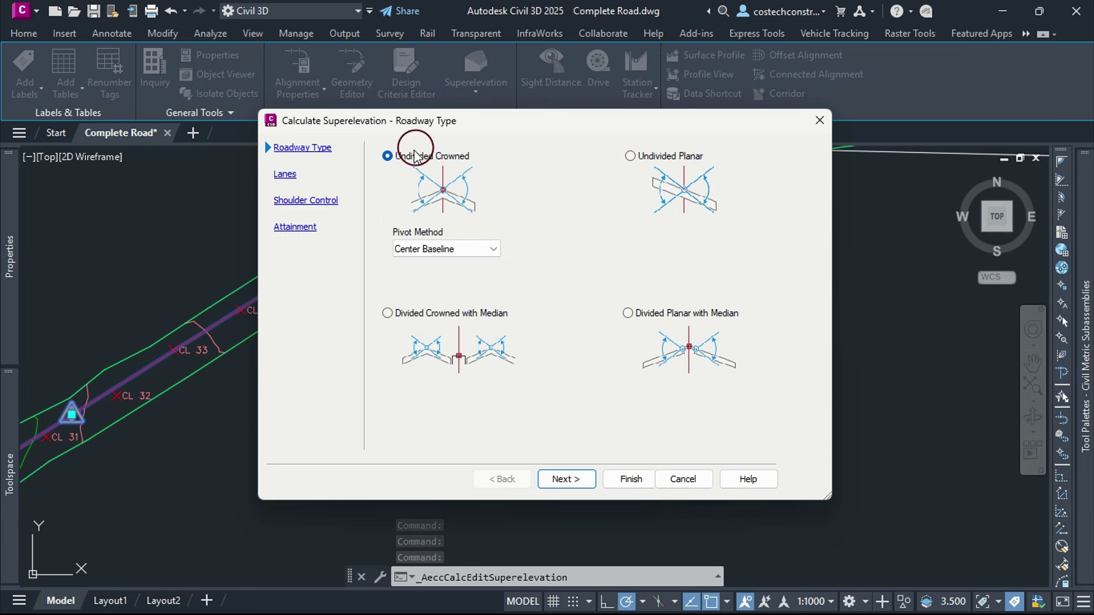
left_click(564, 470)
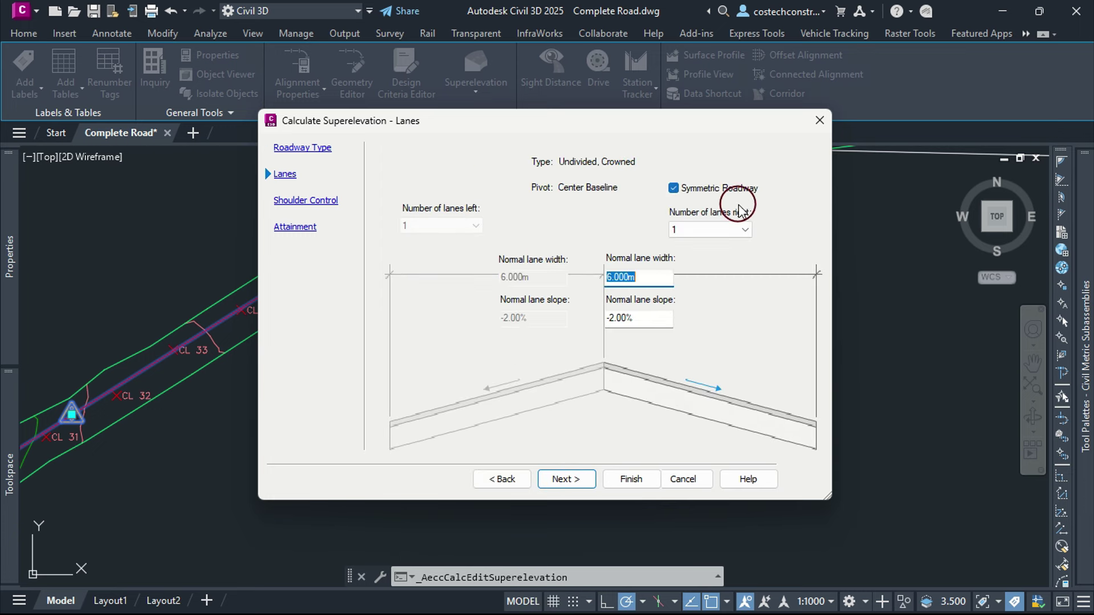
- Set the normal lane width to 3.65 m and the normal lane slope to -2.5% for the symmetric roadway
left_click(655, 281)
type("3.65")
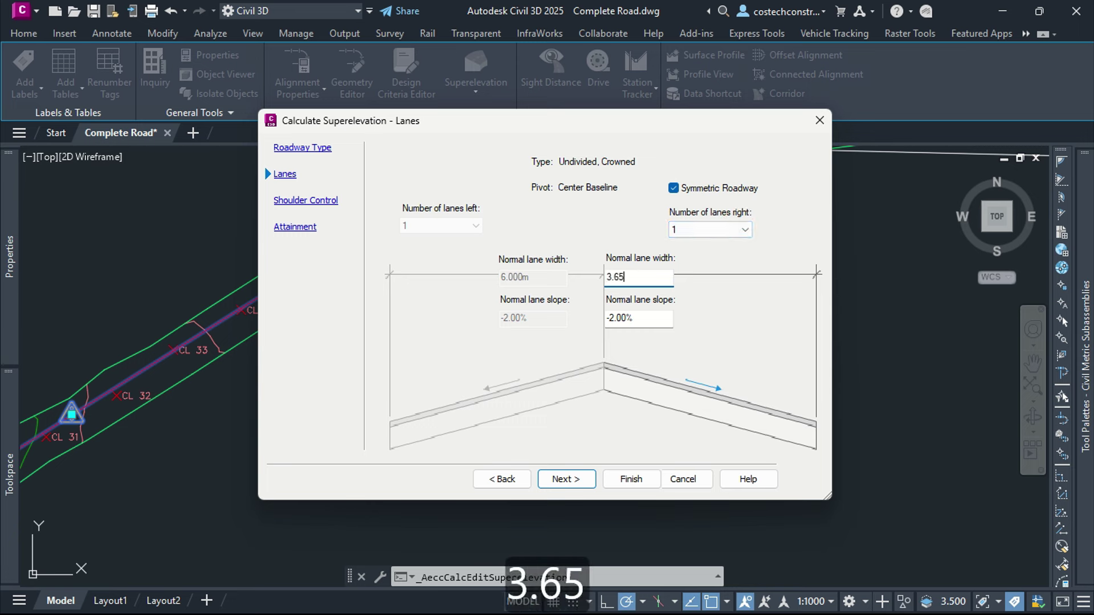
left_click(632, 315)
left_click(642, 317)
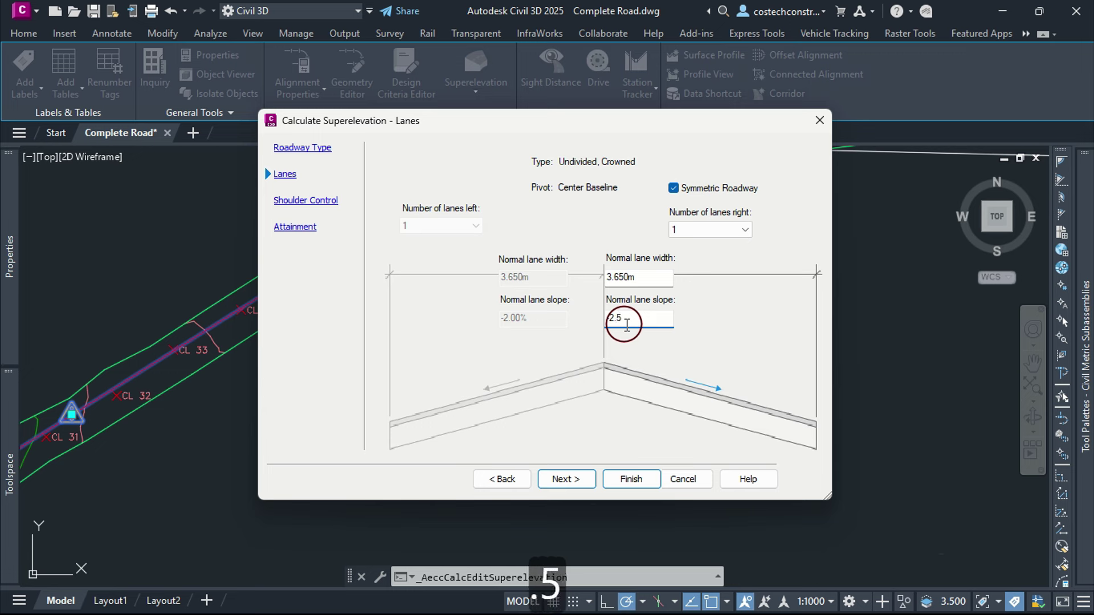
left_click(564, 479)
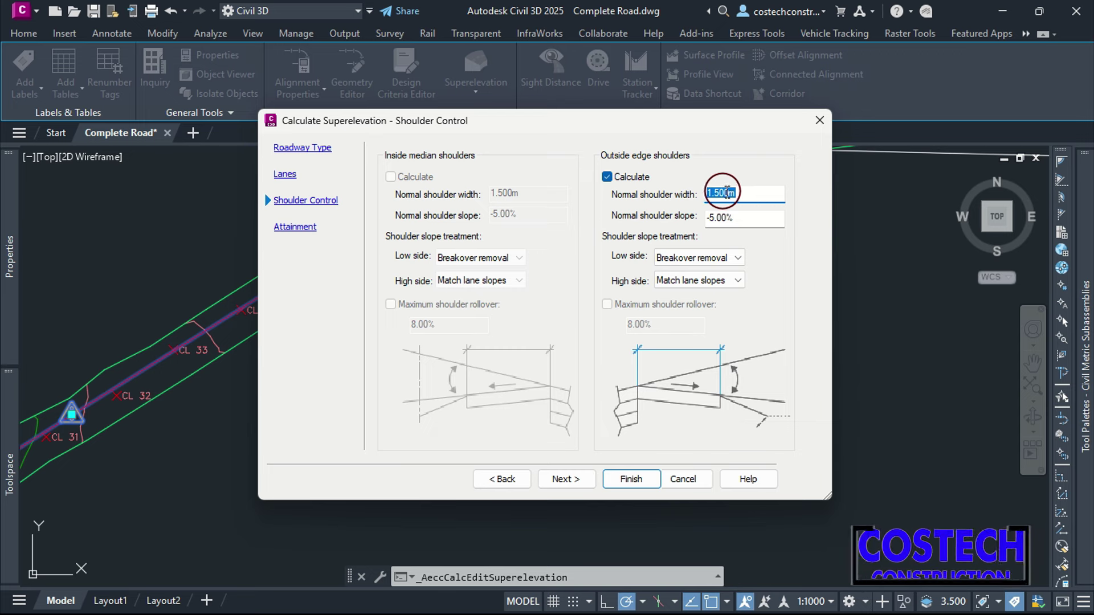
- Set the outside edge shoulders' normal slope to -2.5% and their low-side treatment to Match lane slopes
left_click(728, 216)
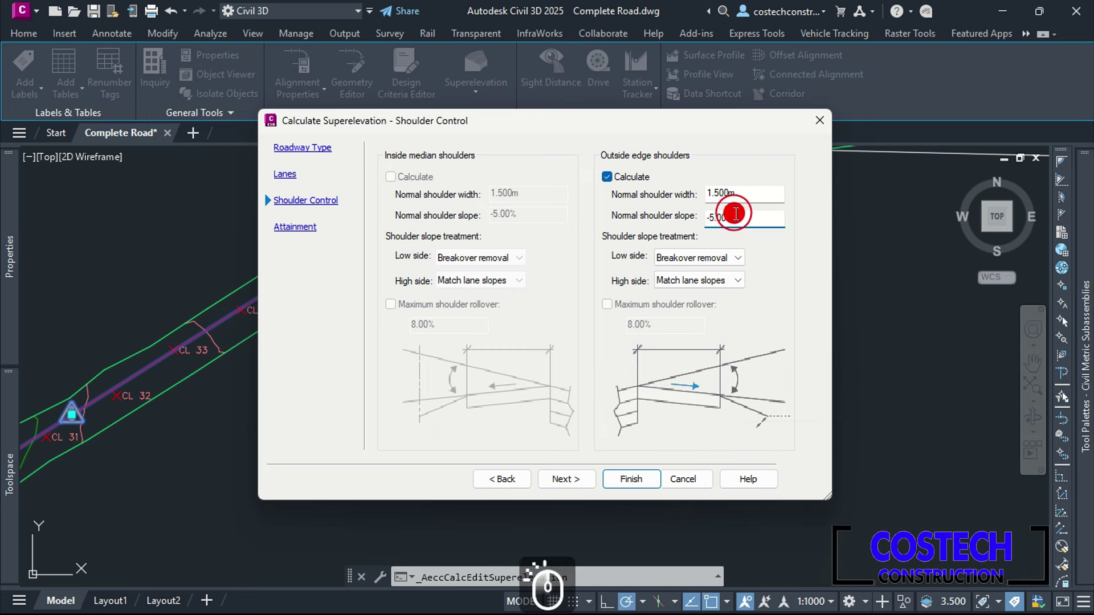
type("-2.5")
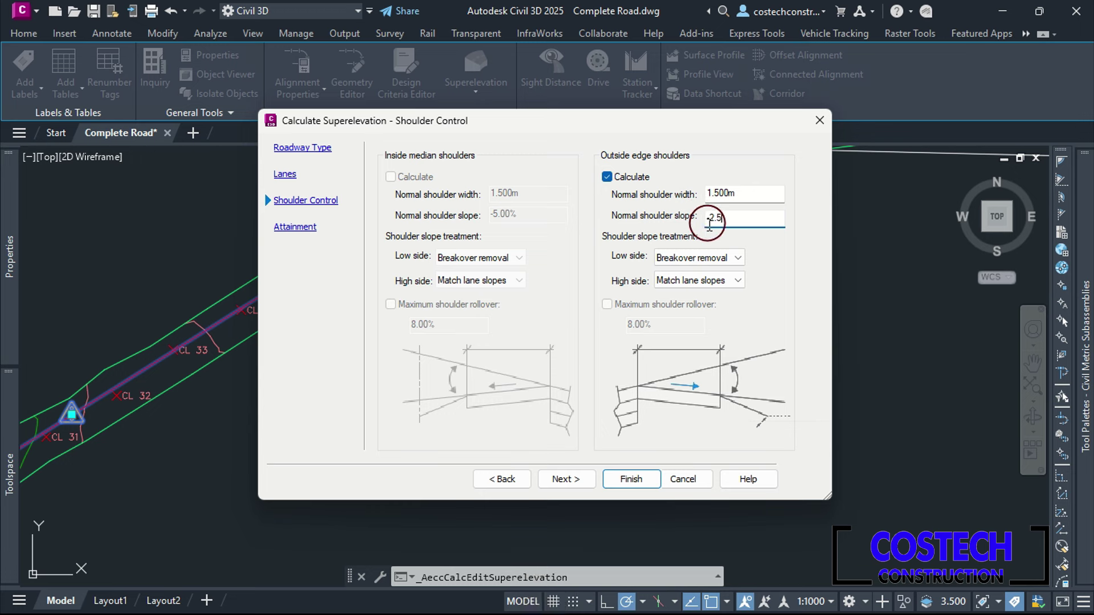
left_click(723, 259)
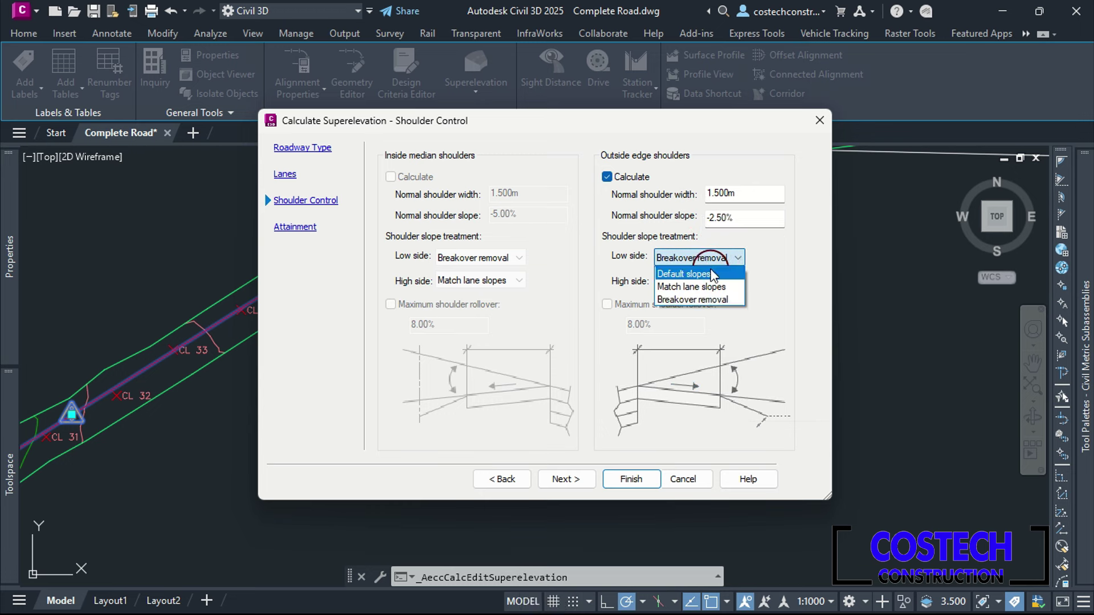
left_click(701, 287)
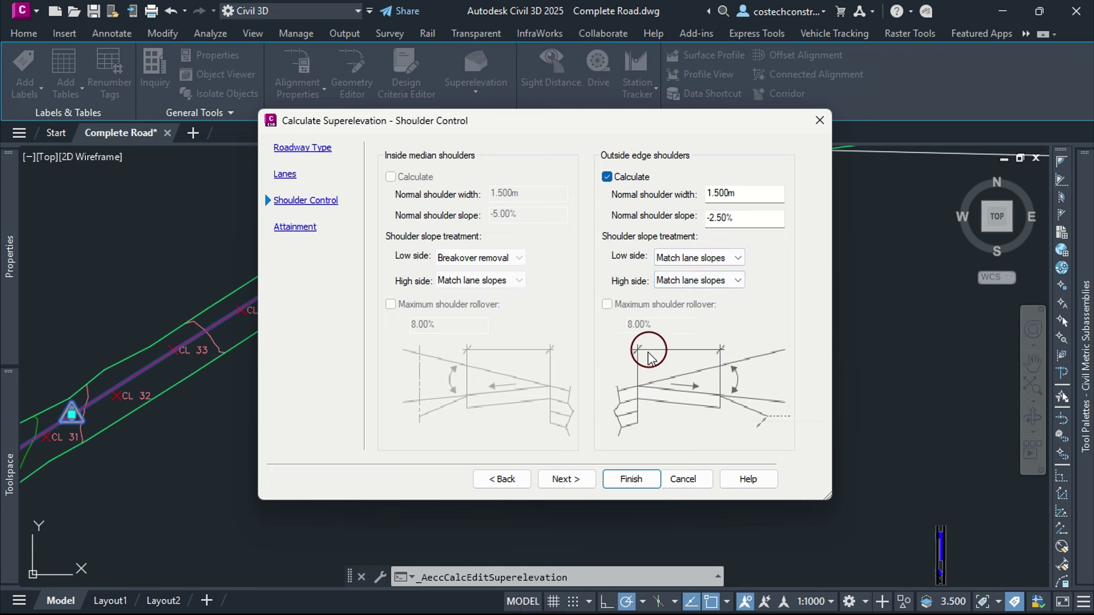
left_click(566, 478)
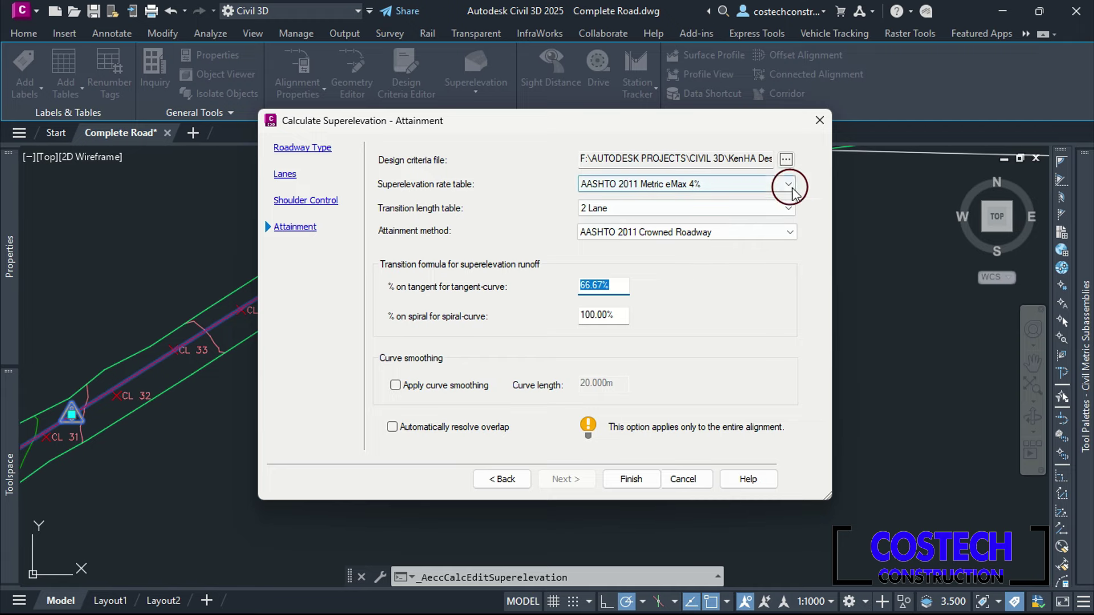
- Load the 2023 KRDM design criteria file for attainment, finish the superelevation calculation and dismiss the Panorama results
left_click(785, 159)
left_click(468, 252)
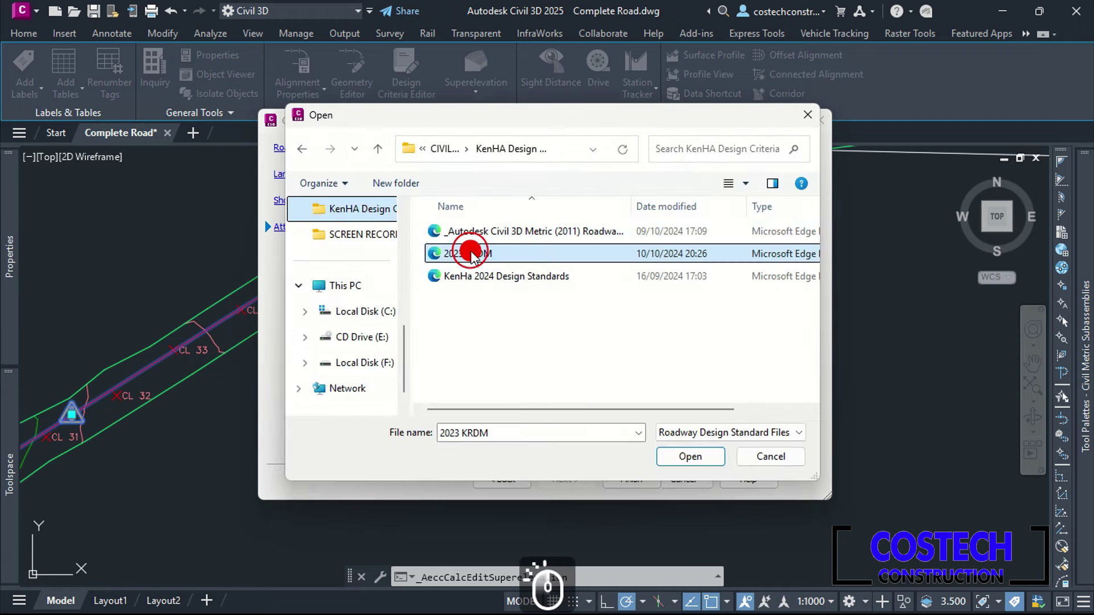
left_click(691, 456)
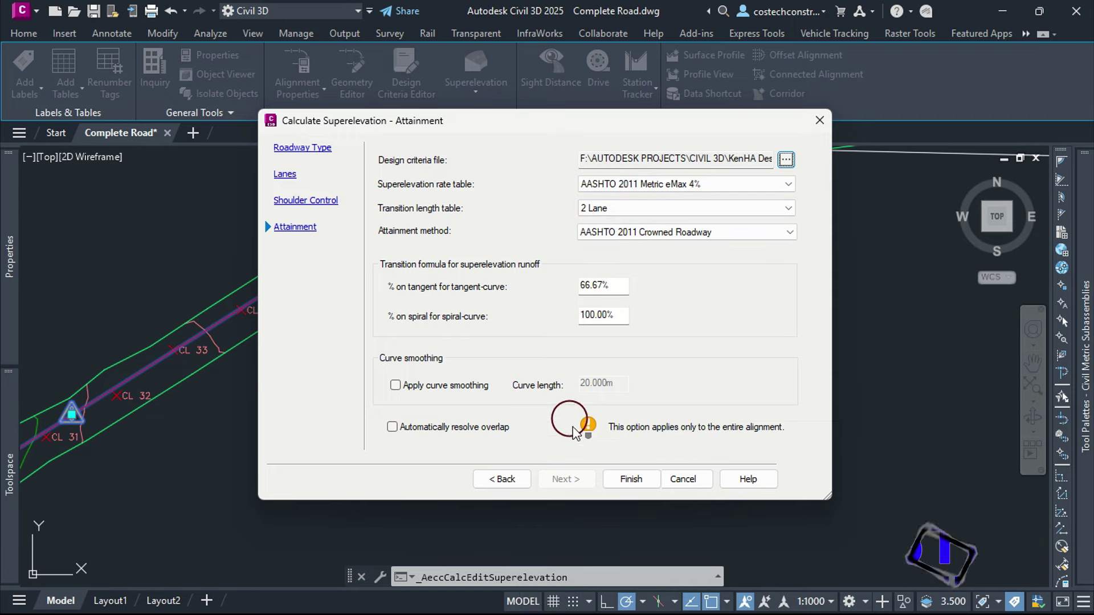
left_click(634, 480)
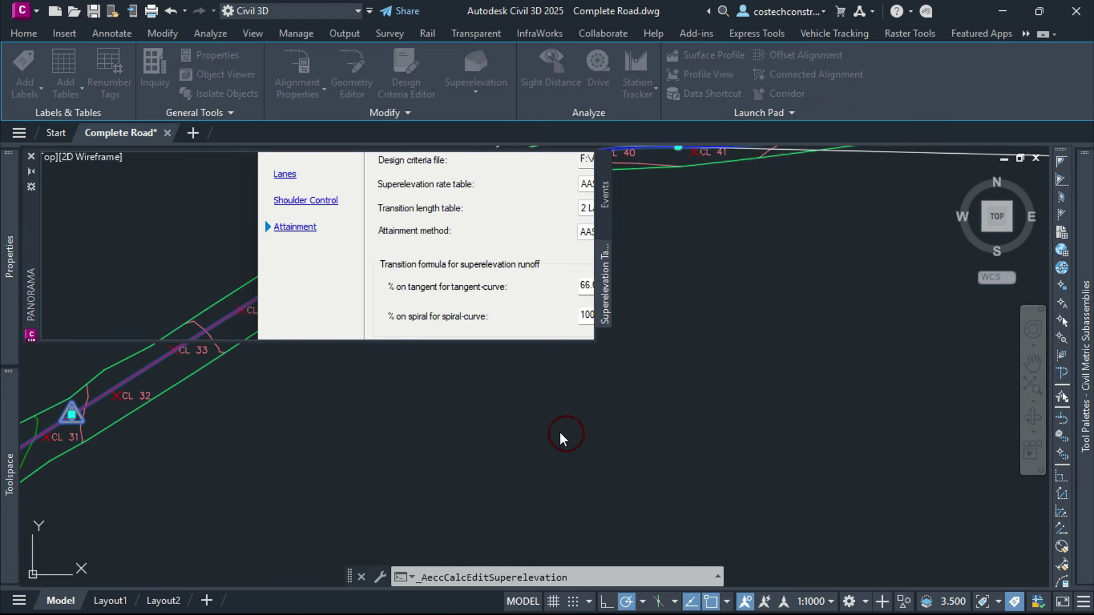
left_click(33, 161)
- Examine the superelevation band along the whole length of the branch road's profile view
scroll(167, 295, "down", 5)
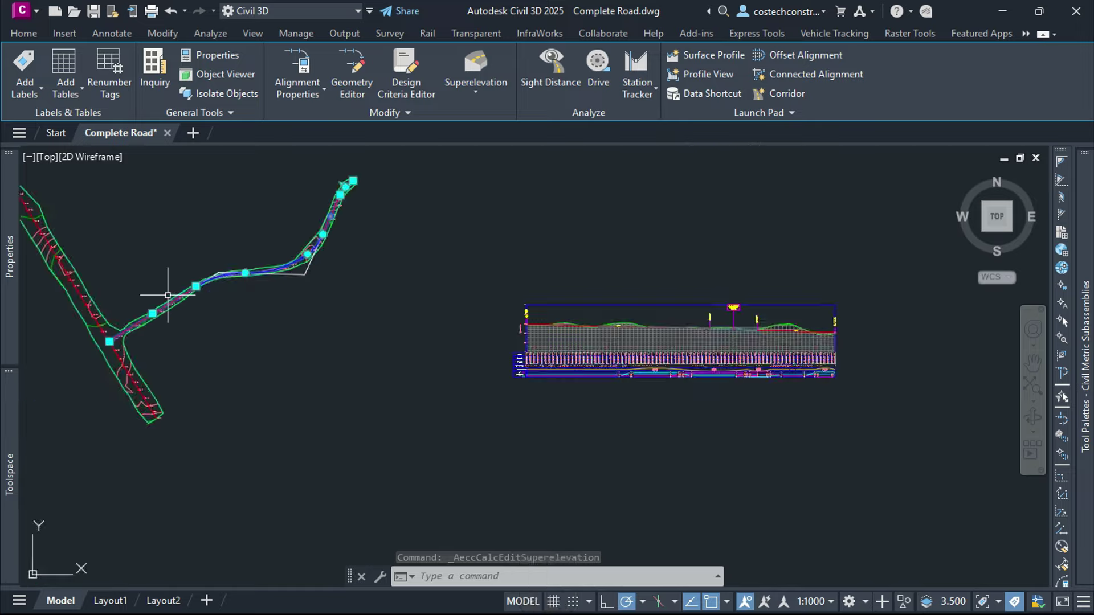
key("Escape")
scroll(489, 330, "up", 5)
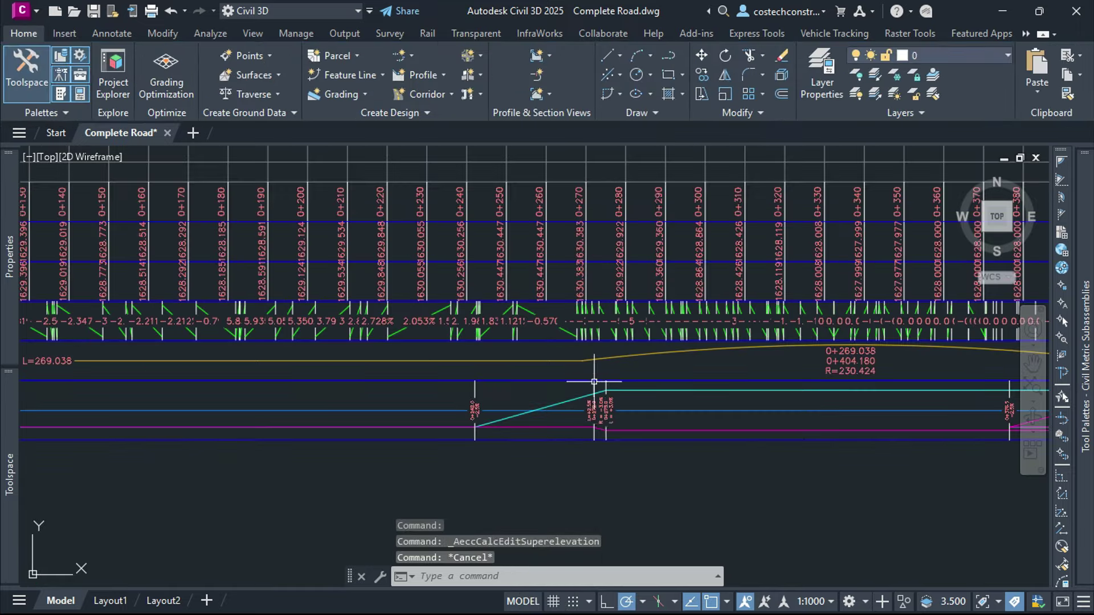
scroll(535, 418, "down", 4)
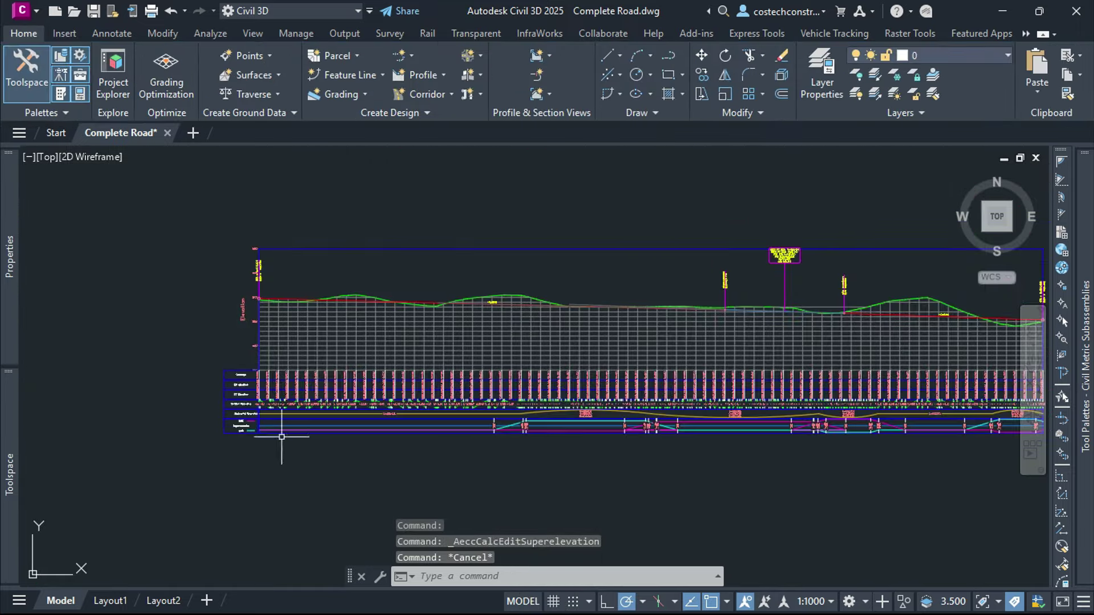
scroll(285, 417, "up", 2)
scroll(250, 410, "down", 3)
middle_click_drag(655, 416, 344, 427)
middle_click_drag(741, 440, 450, 458)
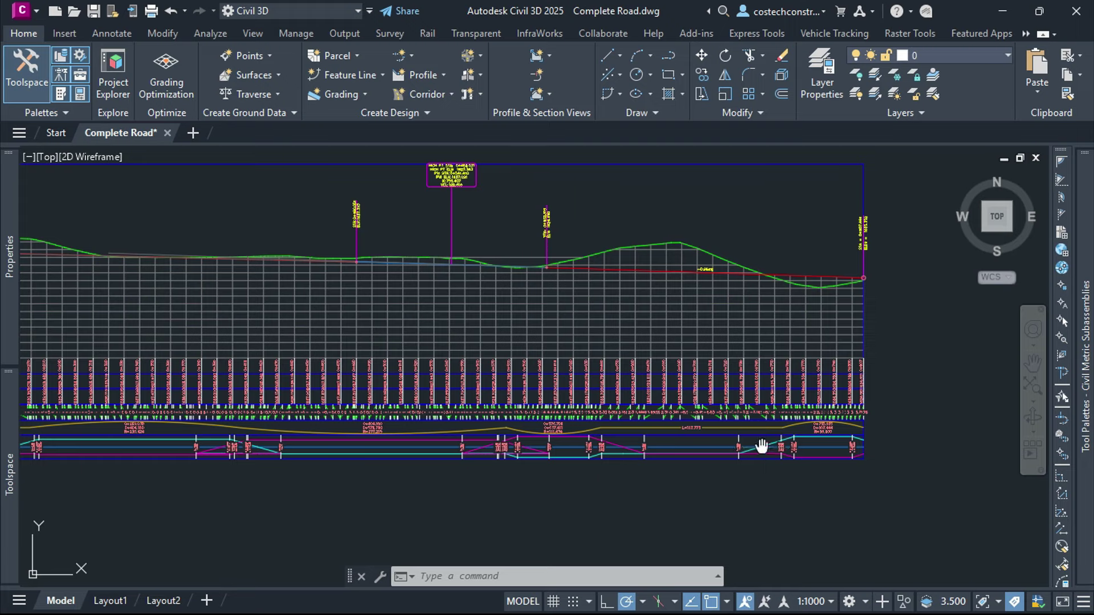
middle_click_drag(762, 446, 606, 453)
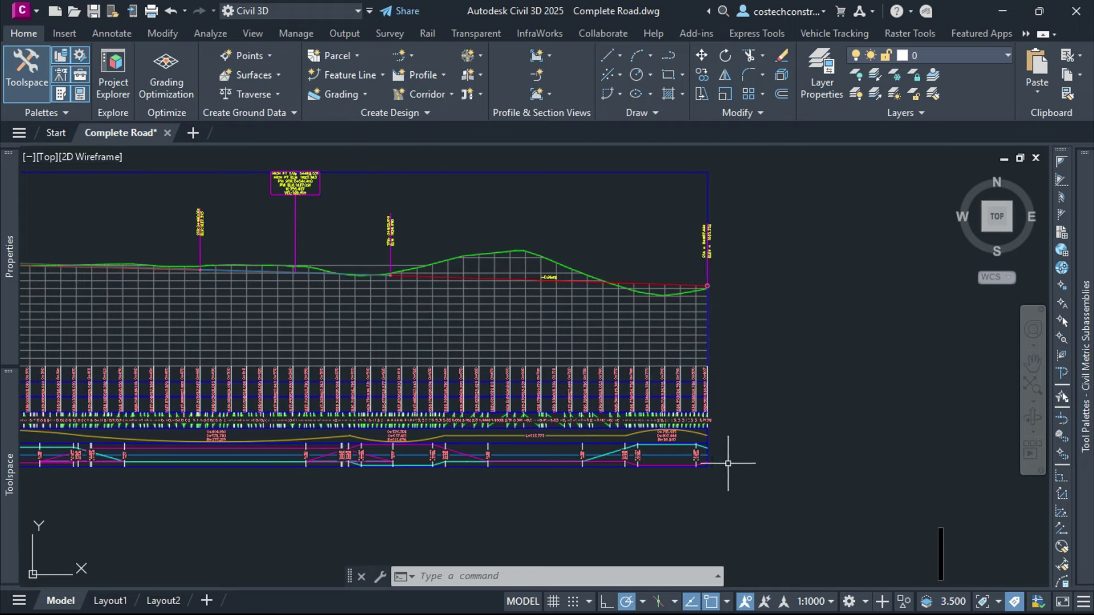
- Compare the data bands of the main road's profile view with those of the branch road's profile view
scroll(723, 463, "down", 5)
scroll(515, 288, "up", 5)
scroll(408, 310, "down", 3)
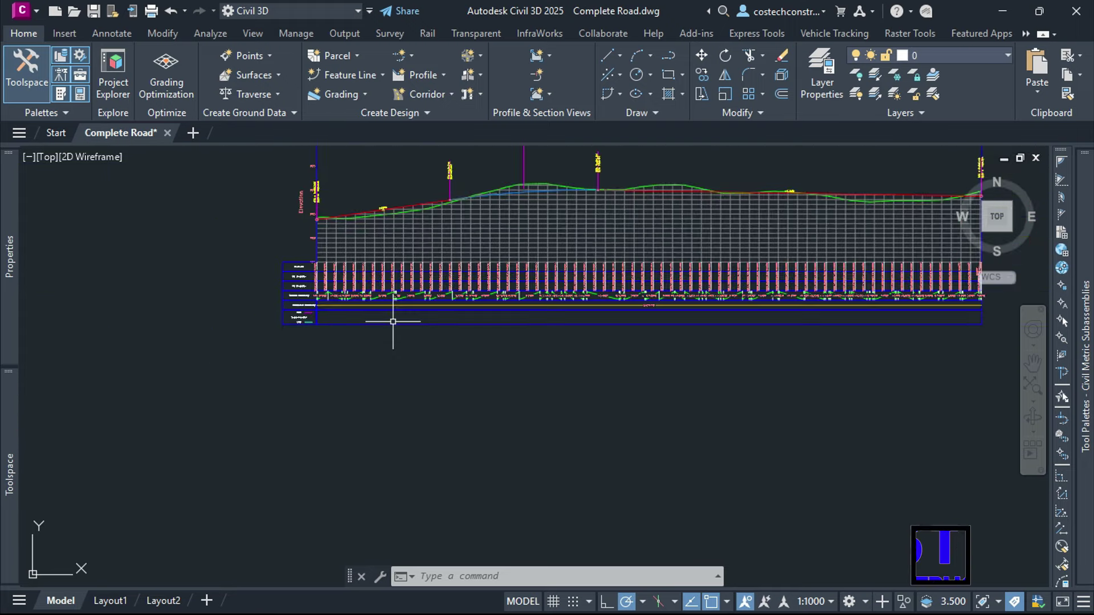
scroll(445, 319, "down", 3)
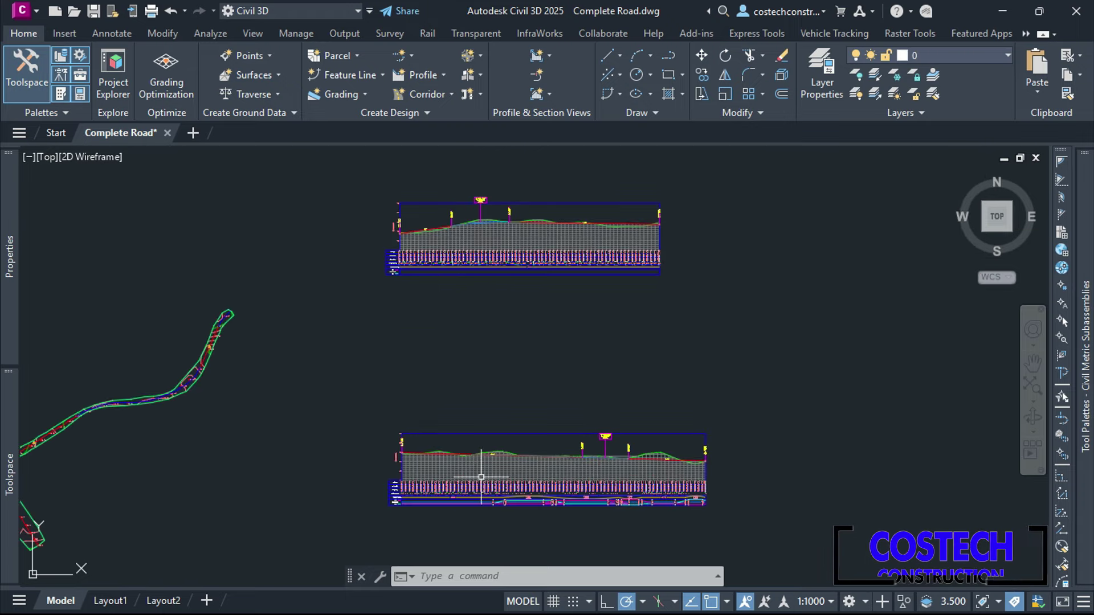
scroll(487, 513, "up", 5)
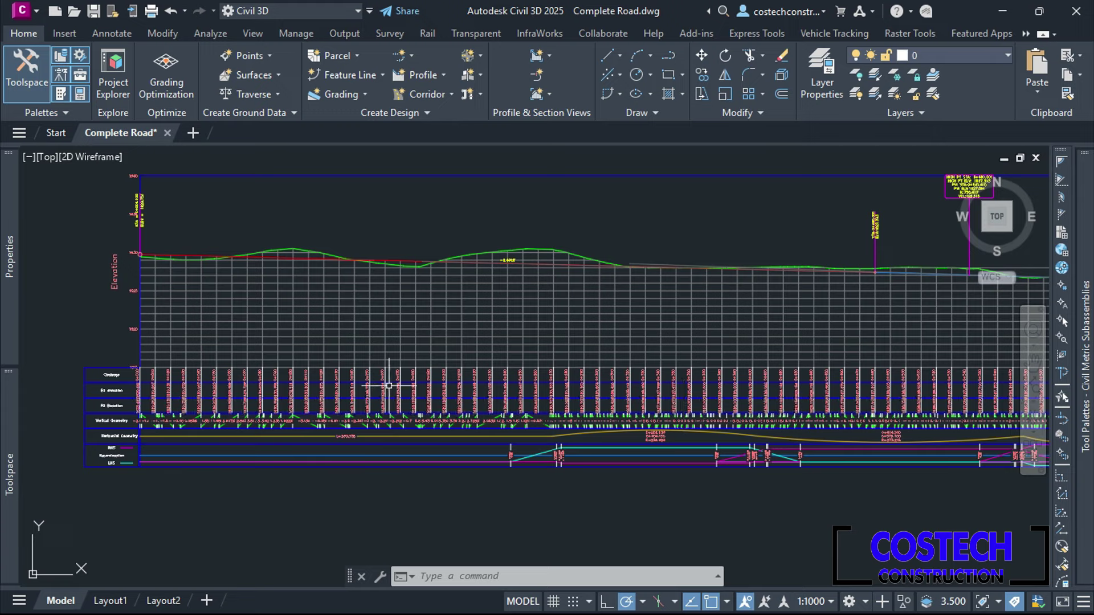
scroll(488, 408, "down", 4)
middle_click_drag(399, 171, 433, 408)
scroll(481, 358, "up", 4)
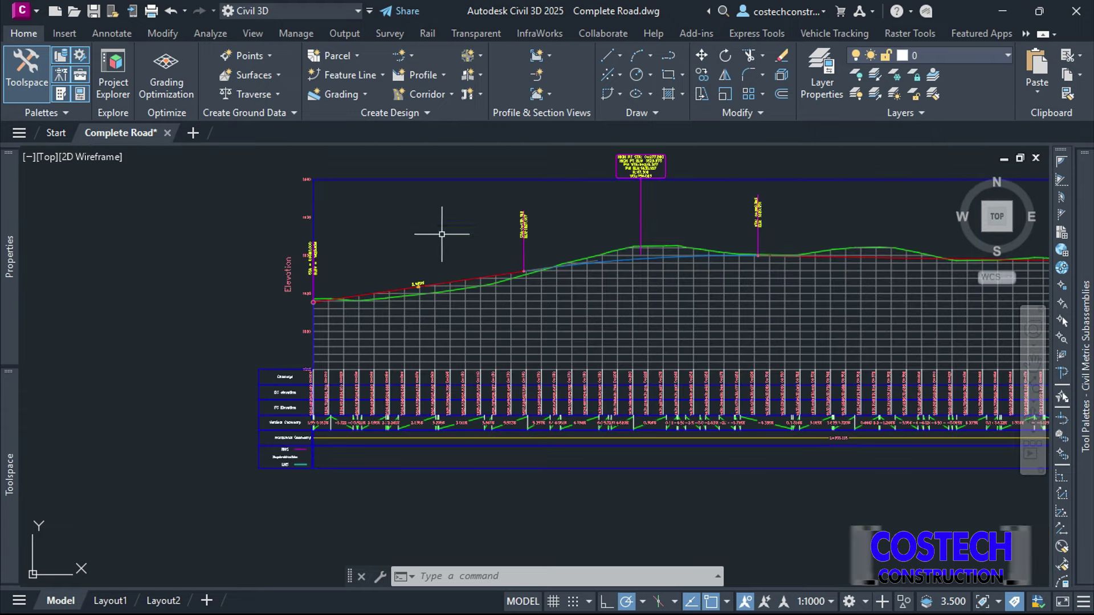
- In the ROAD - (1) profile view, set Profile1 and Profile2 of the New Road Finish Ground band to Layout (1)
left_click(430, 181)
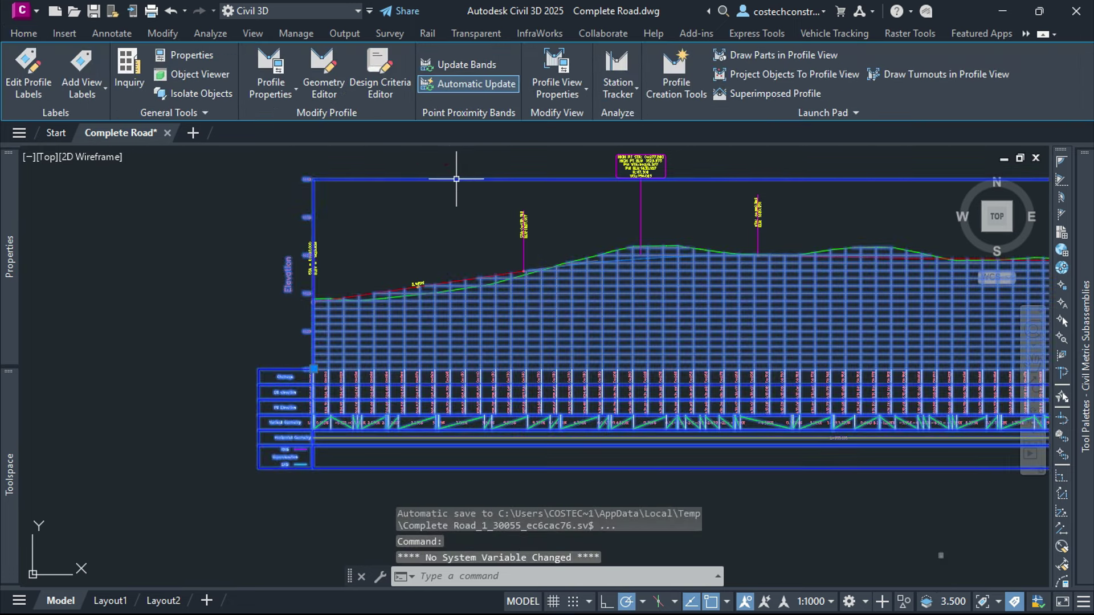
left_click(549, 68)
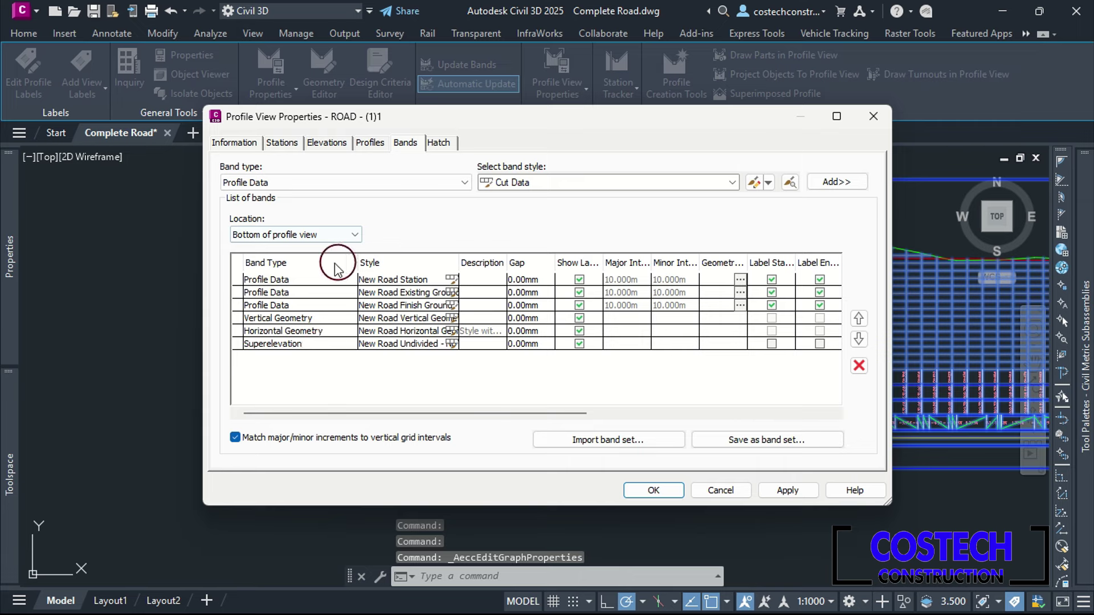
left_click(397, 293)
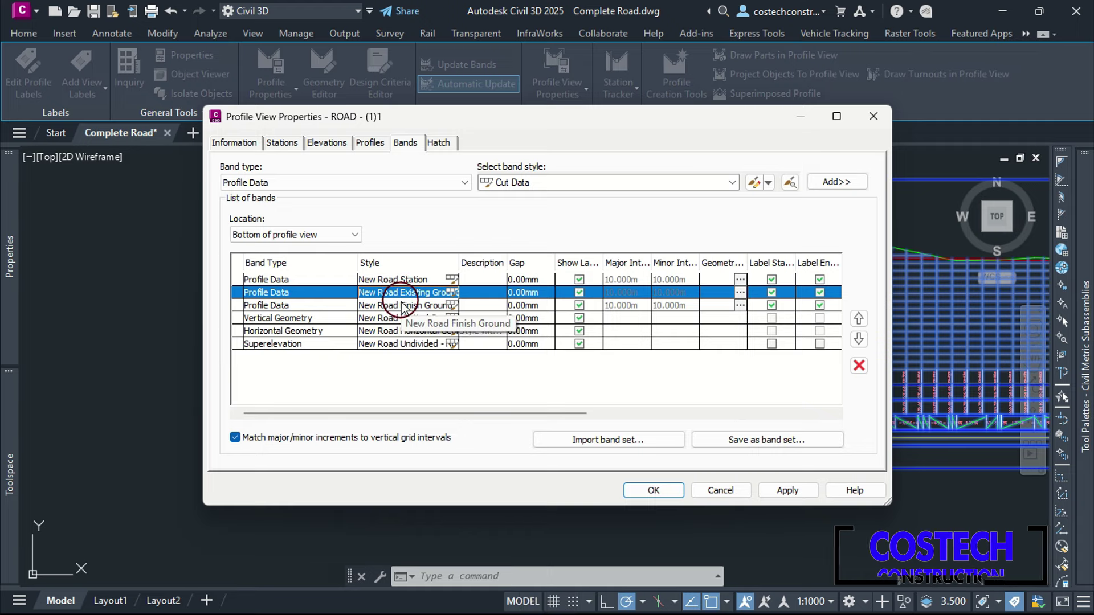
left_click(401, 306)
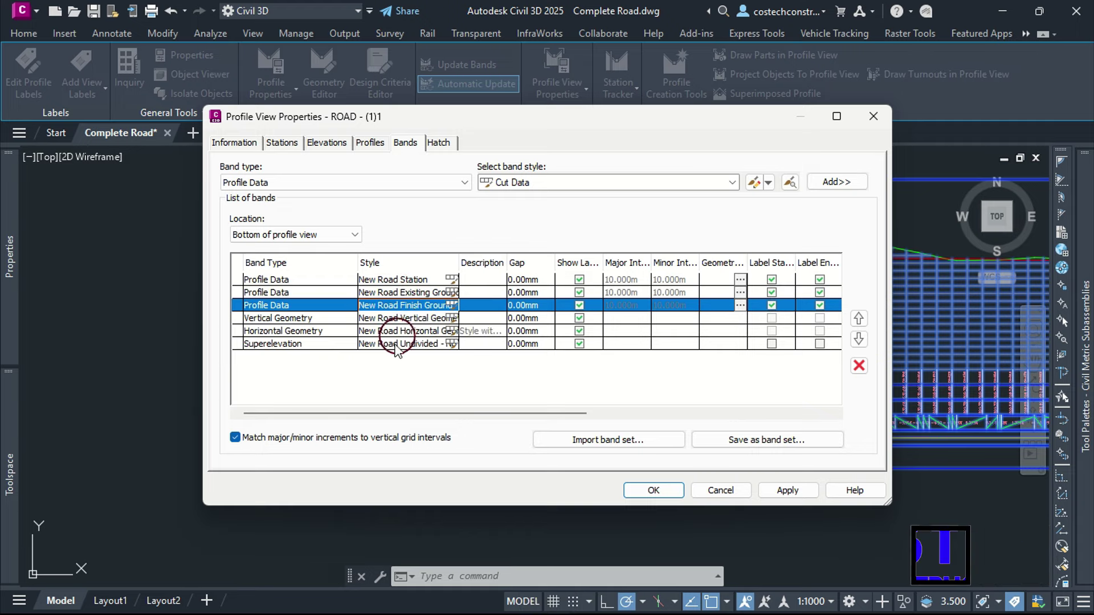
left_click_drag(355, 412, 612, 411)
left_click(586, 306)
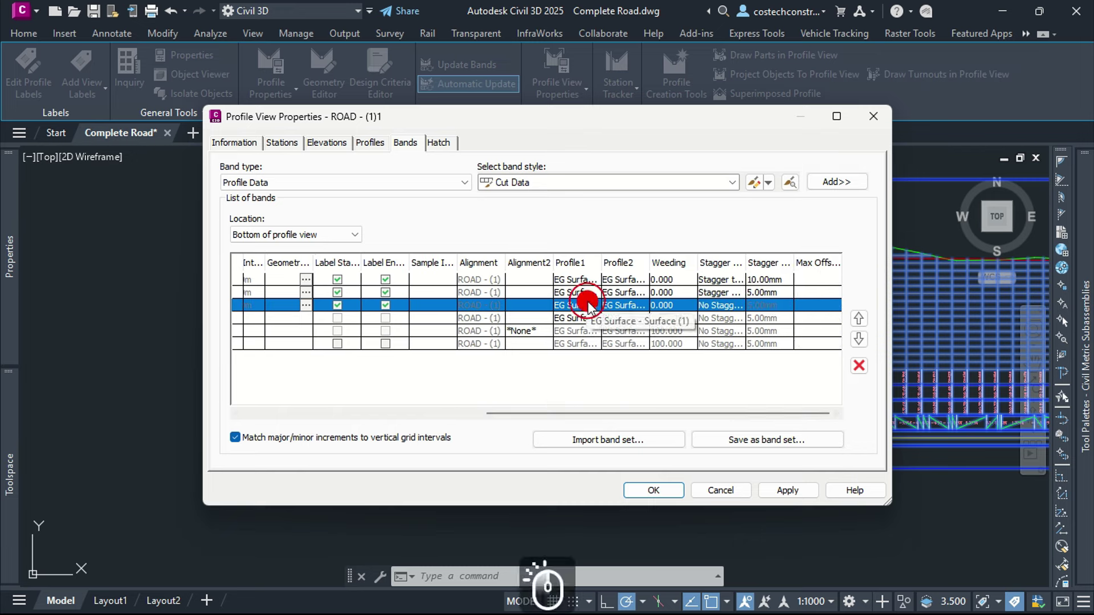
left_click(590, 329)
left_click(624, 309)
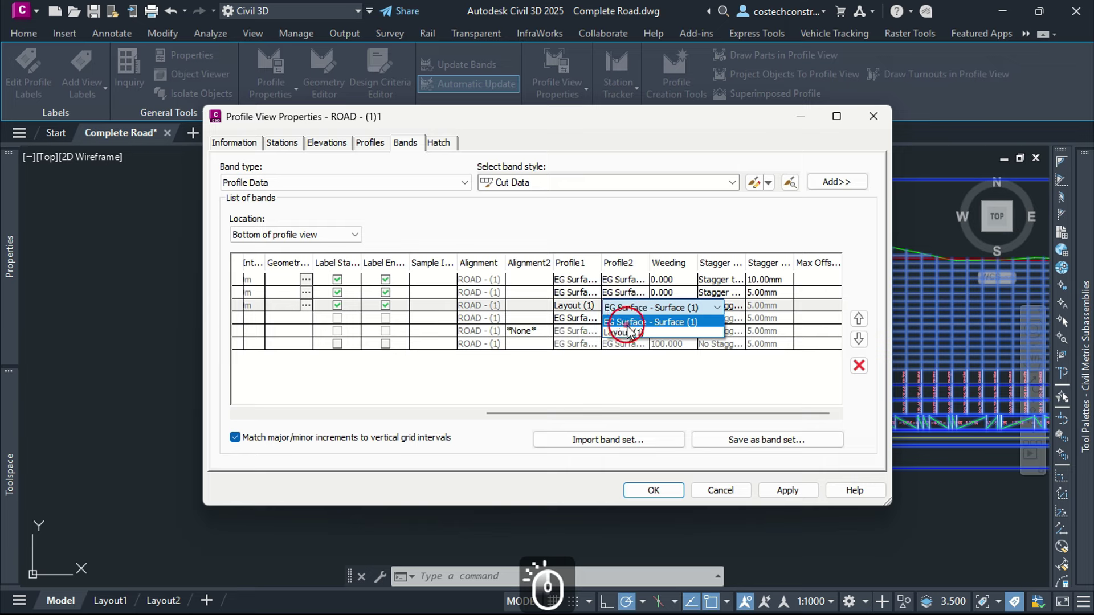
left_click(626, 332)
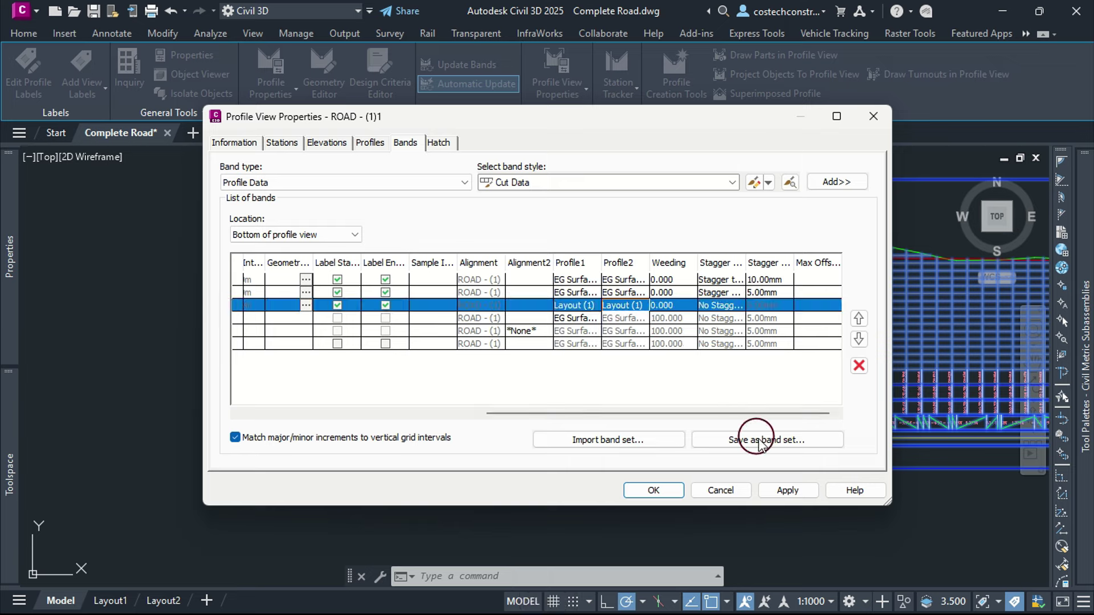
left_click(798, 490)
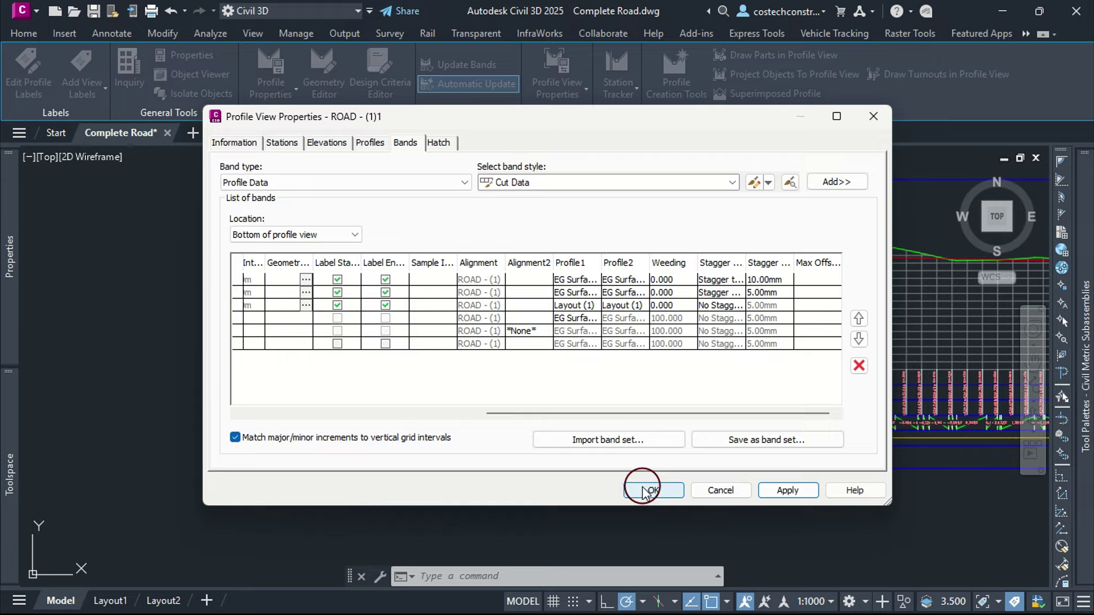
left_click(644, 489)
- Compare the EG and FG elevation labels at the start of the main road's profile view bands
scroll(265, 416, "up", 8)
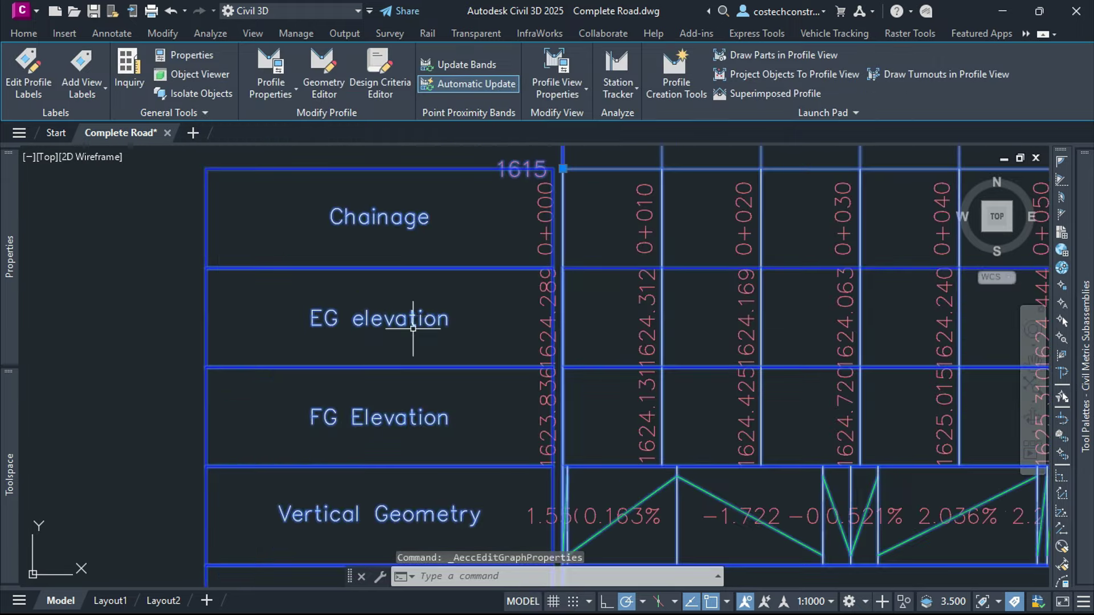
key("Escape")
scroll(392, 313, "down", 4)
scroll(505, 298, "up", 4)
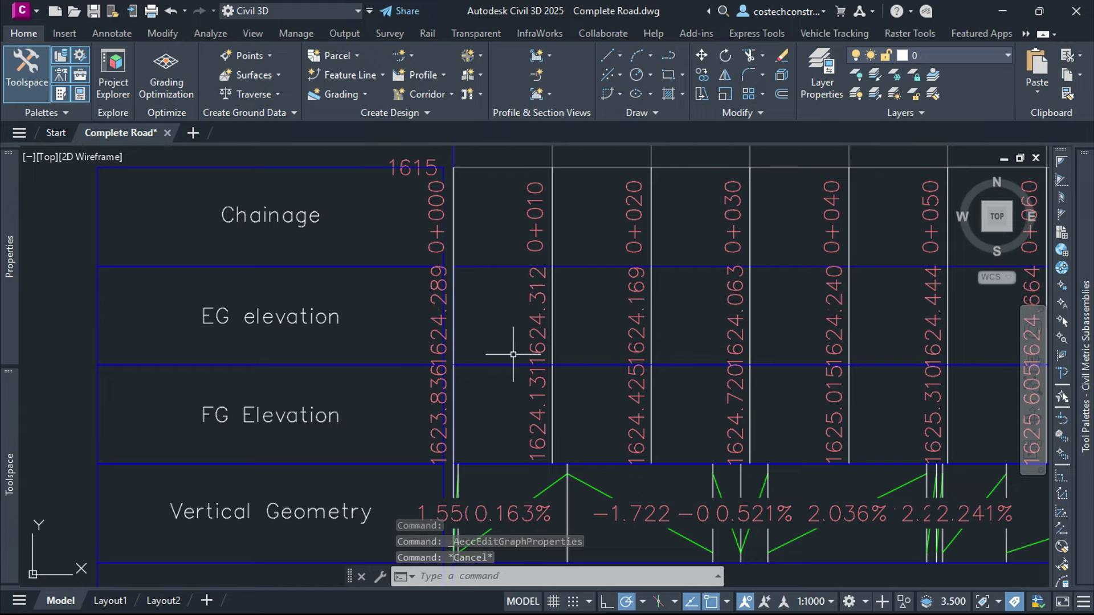
- Compare the first EG and FG elevation band values with the start elevation label on the main road's design profile
scroll(489, 363, "down", 2)
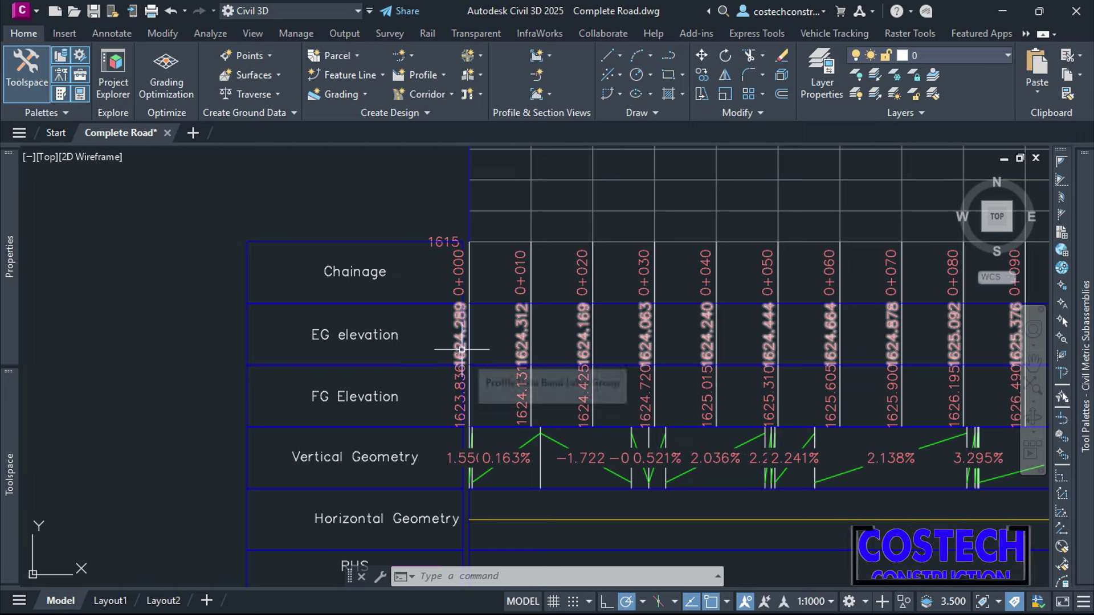
scroll(448, 399, "up", 2)
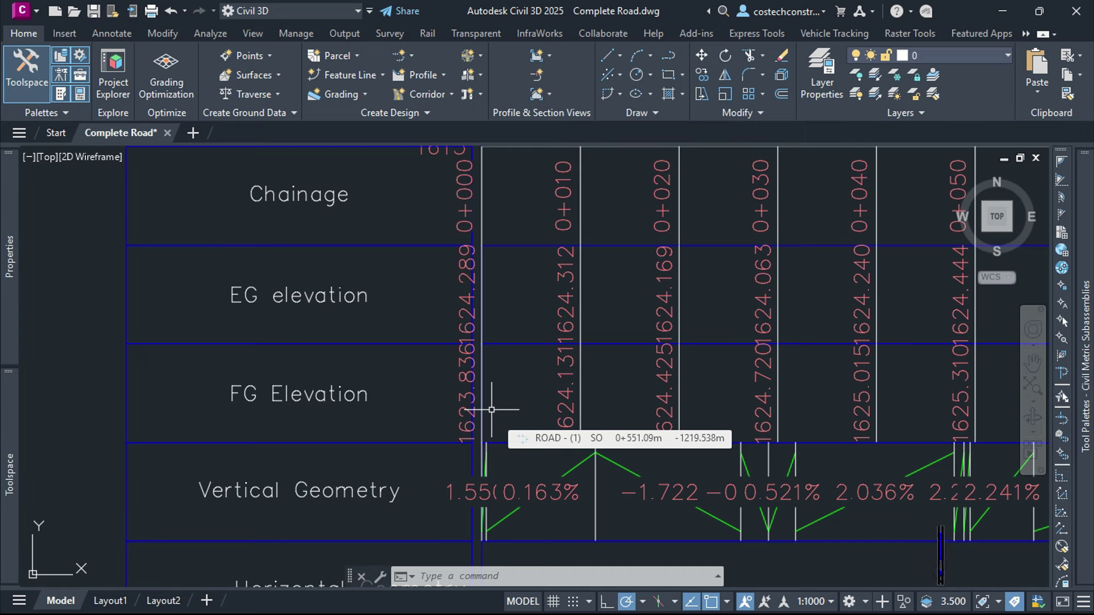
scroll(488, 413, "down", 5)
scroll(469, 367, "up", 6)
scroll(469, 366, "up", 4)
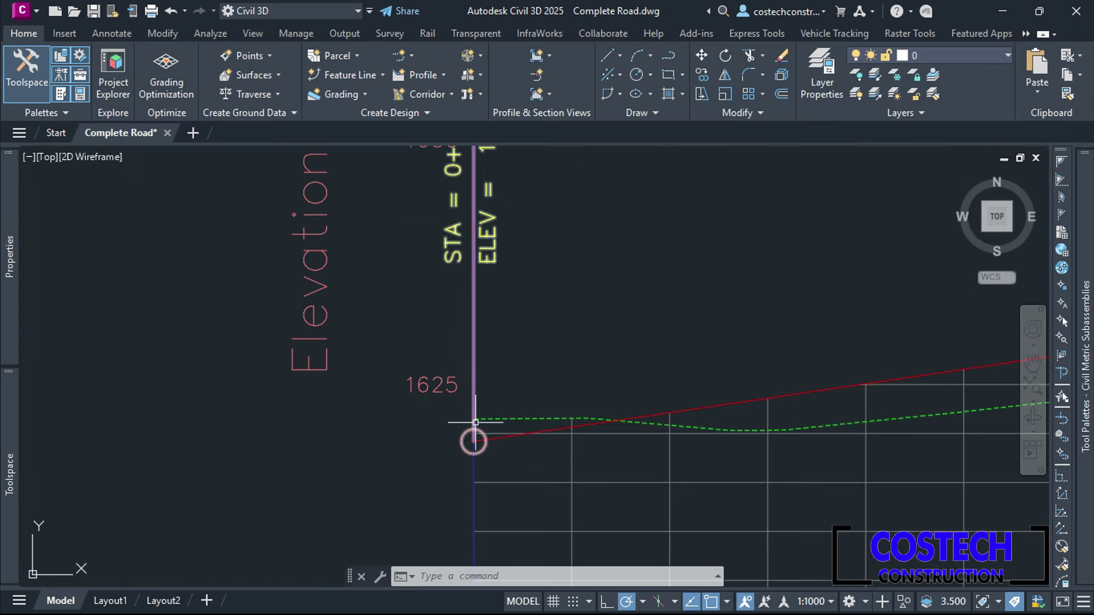
scroll(478, 416, "down", 2)
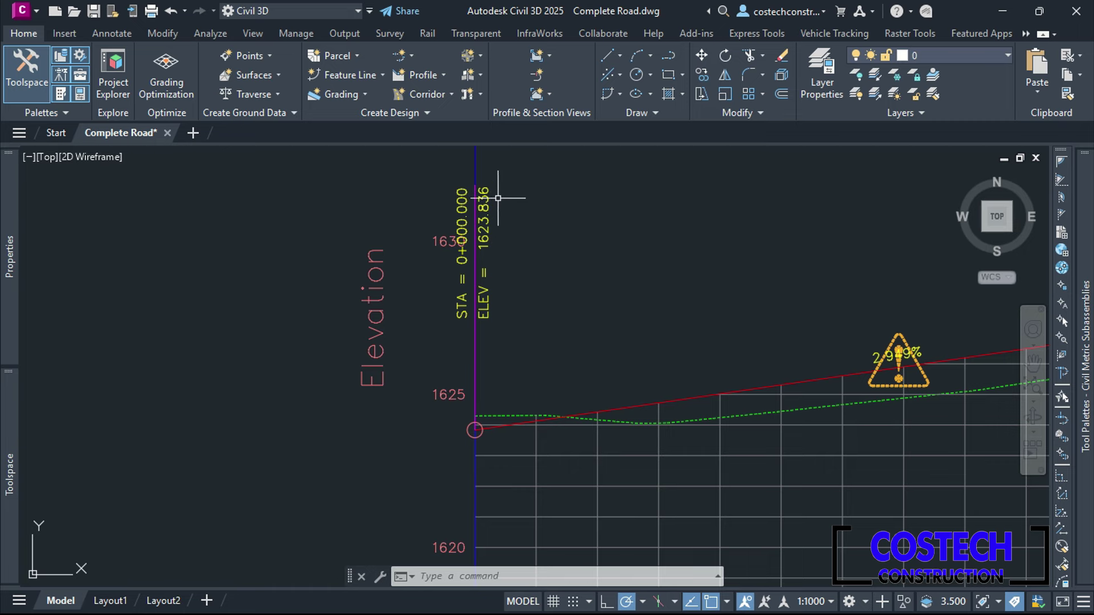
scroll(556, 190, "down", 5)
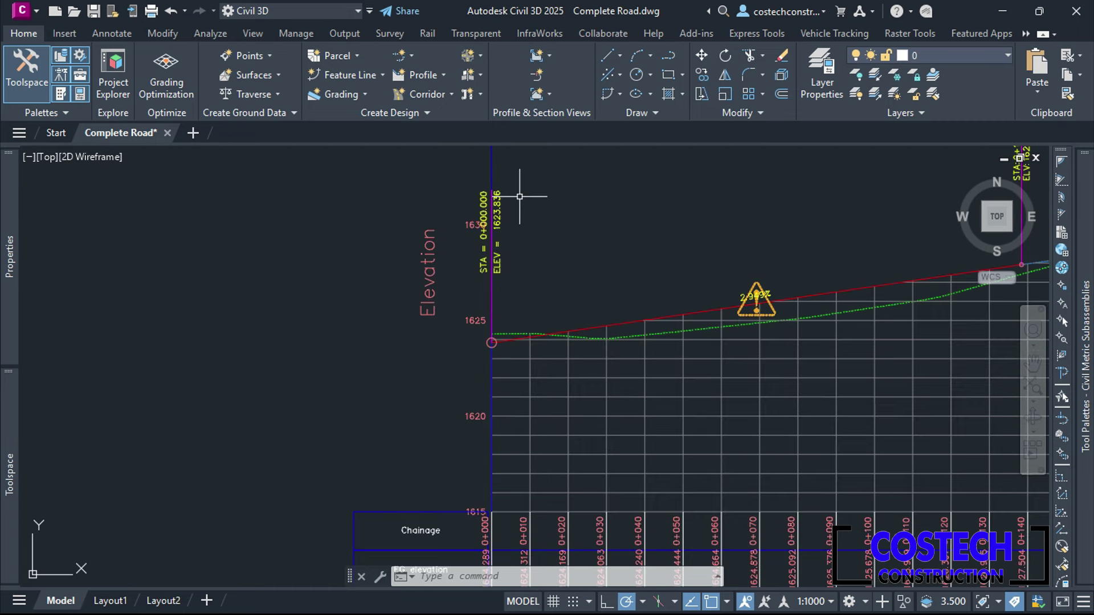
scroll(752, 256, "up", 5)
scroll(556, 238, "up", 8)
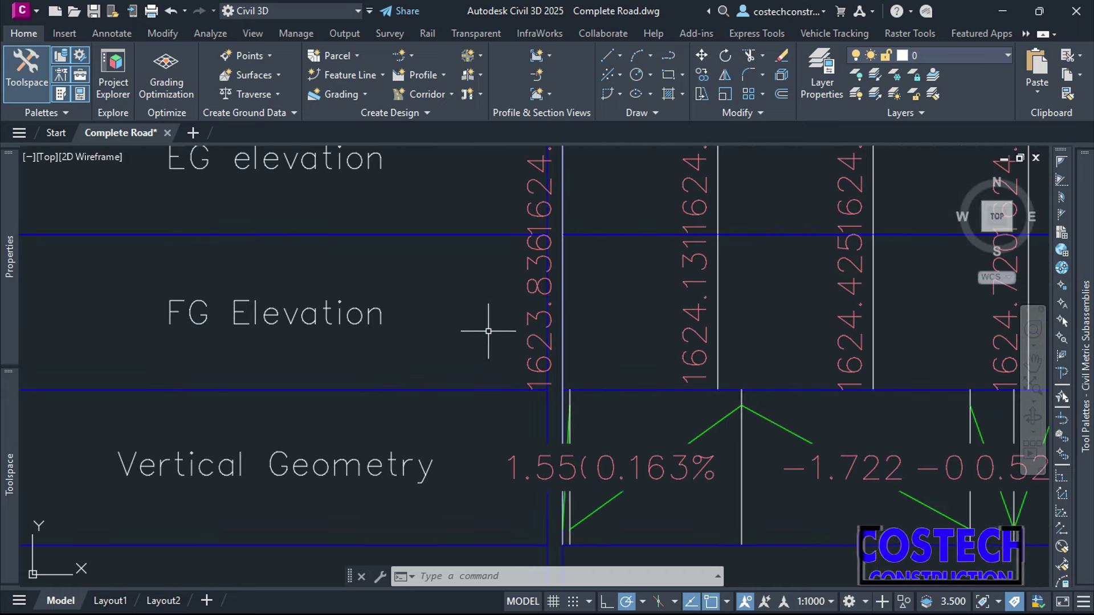
scroll(477, 315, "down", 10)
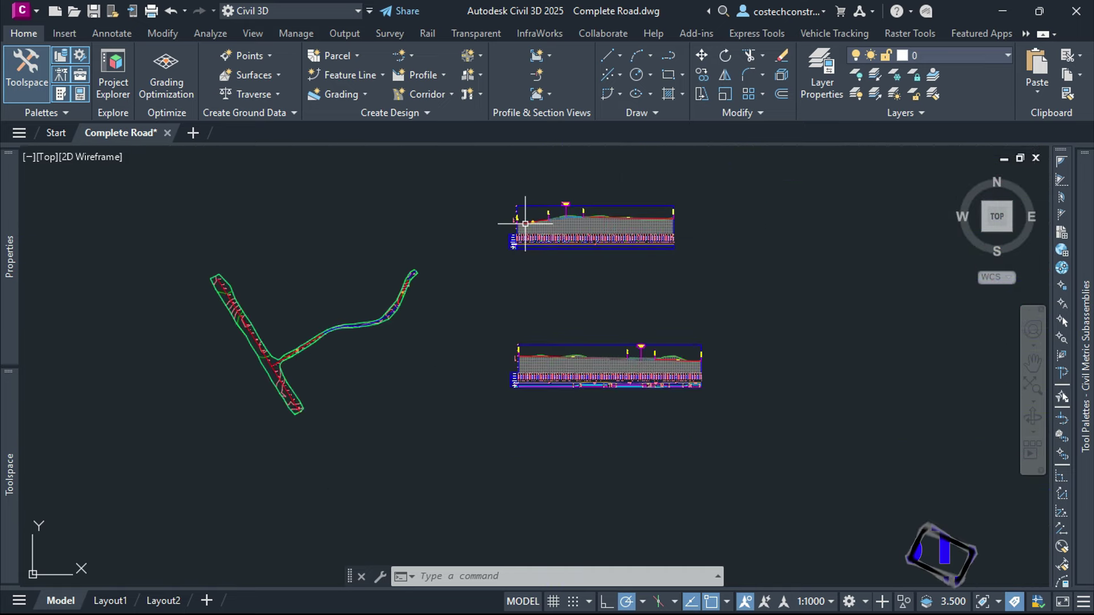
- In the ROAD - (2)2 profile view, set Profile1 and Profile2 of the New Road Finish Ground band to Layout (2)
scroll(513, 371, "up", 8)
left_click(542, 288)
left_click(557, 64)
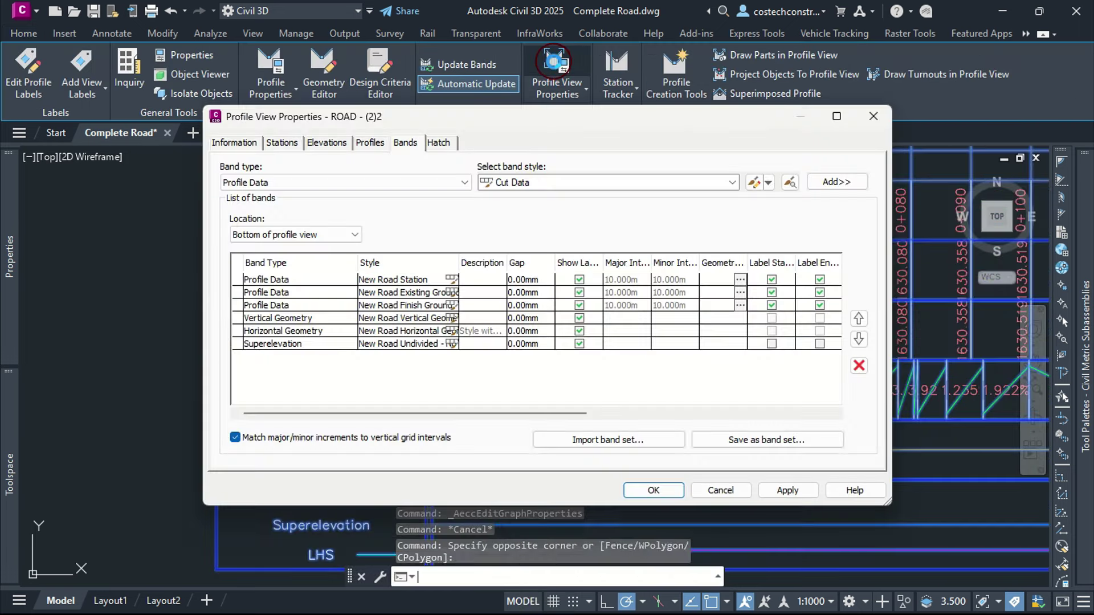
left_click(443, 272)
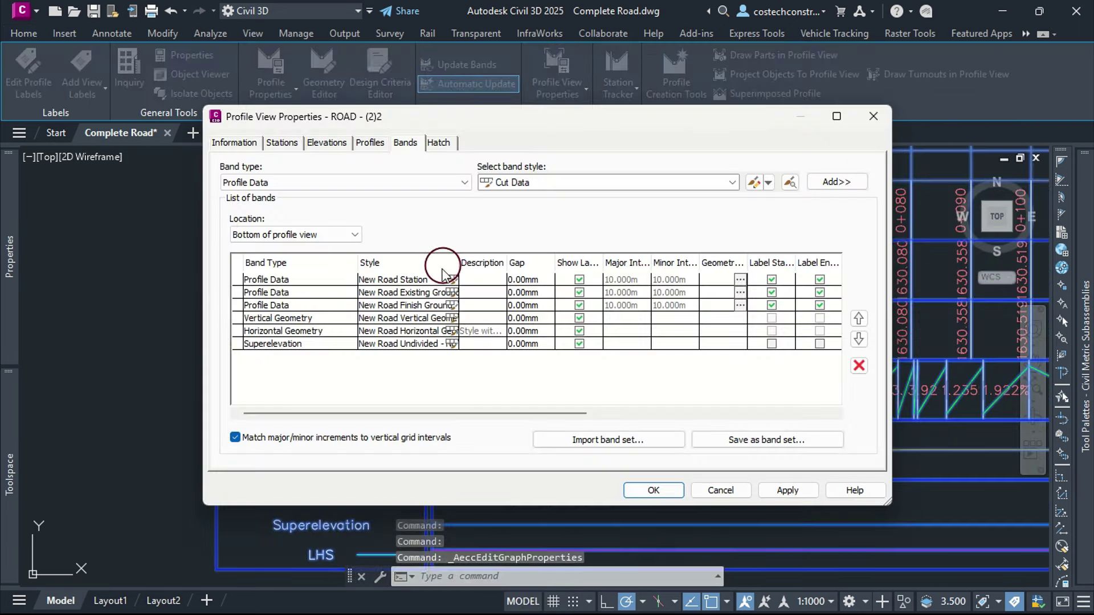
left_click(402, 308)
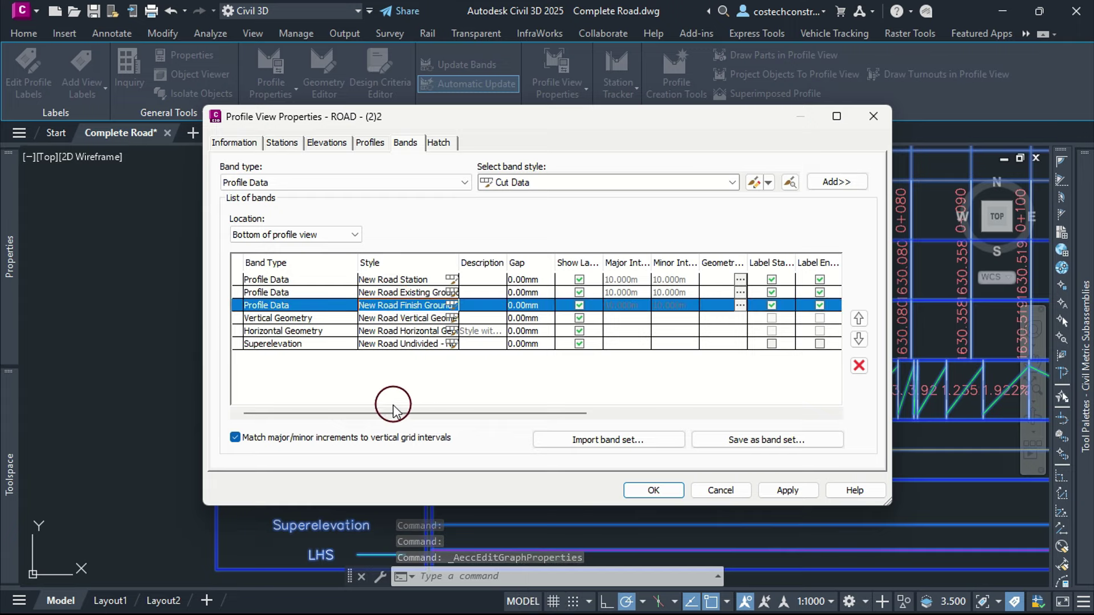
left_click_drag(363, 411, 607, 408)
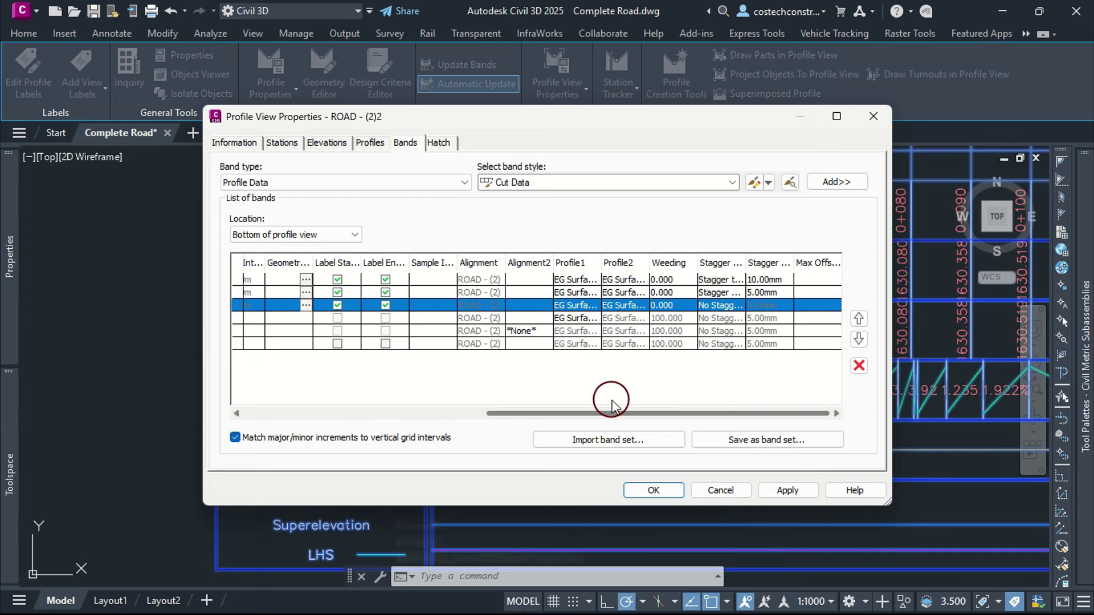
left_click(579, 306)
left_click(580, 329)
left_click(621, 308)
left_click(625, 322)
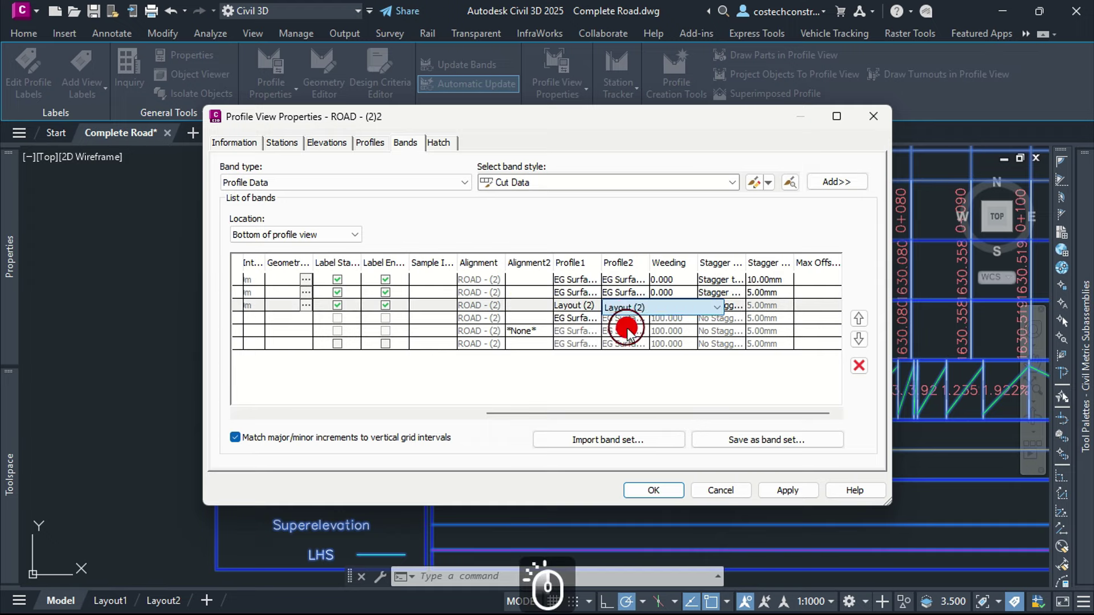
left_click(796, 488)
left_click(650, 490)
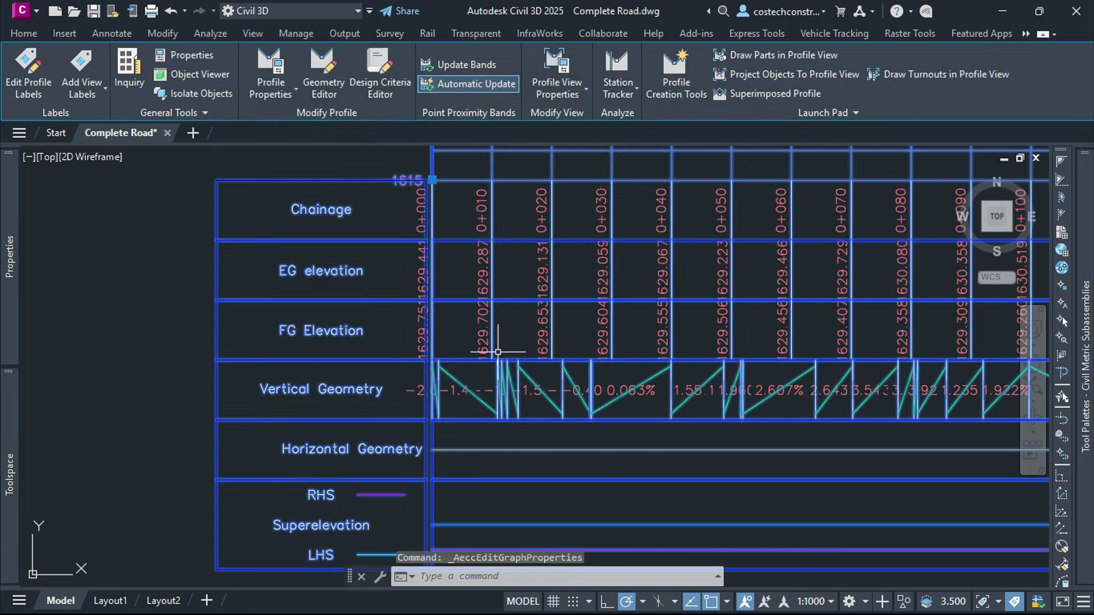
scroll(462, 344, "down", 6)
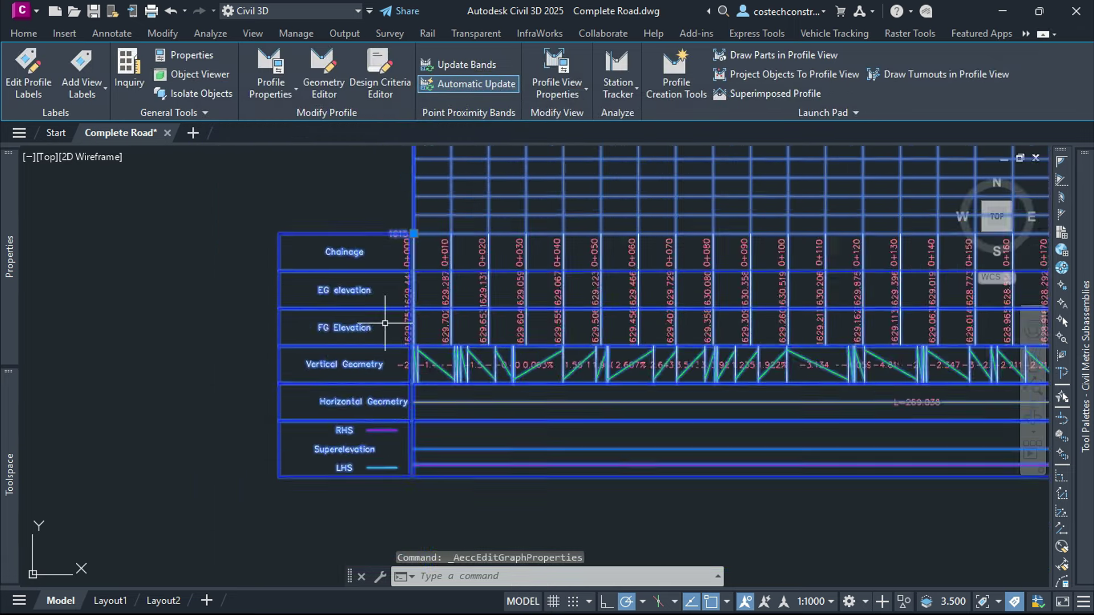
key("Escape")
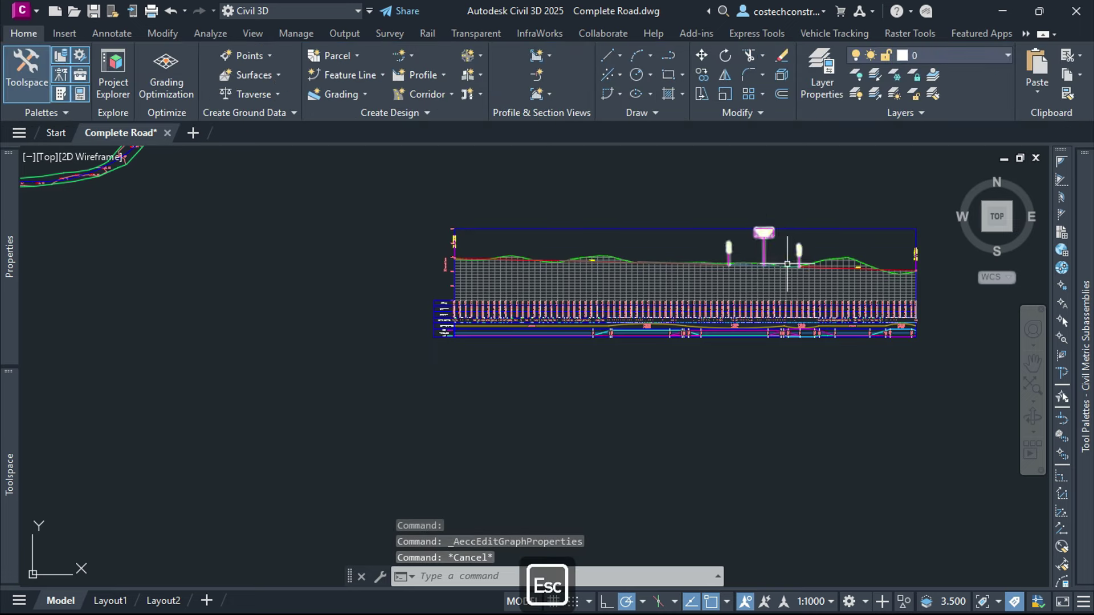
- Check the station on the ROAD - (1) alignment where the branch road's centreline joins it, near CL 11
scroll(769, 367, "down", 6)
scroll(763, 264, "up", 8)
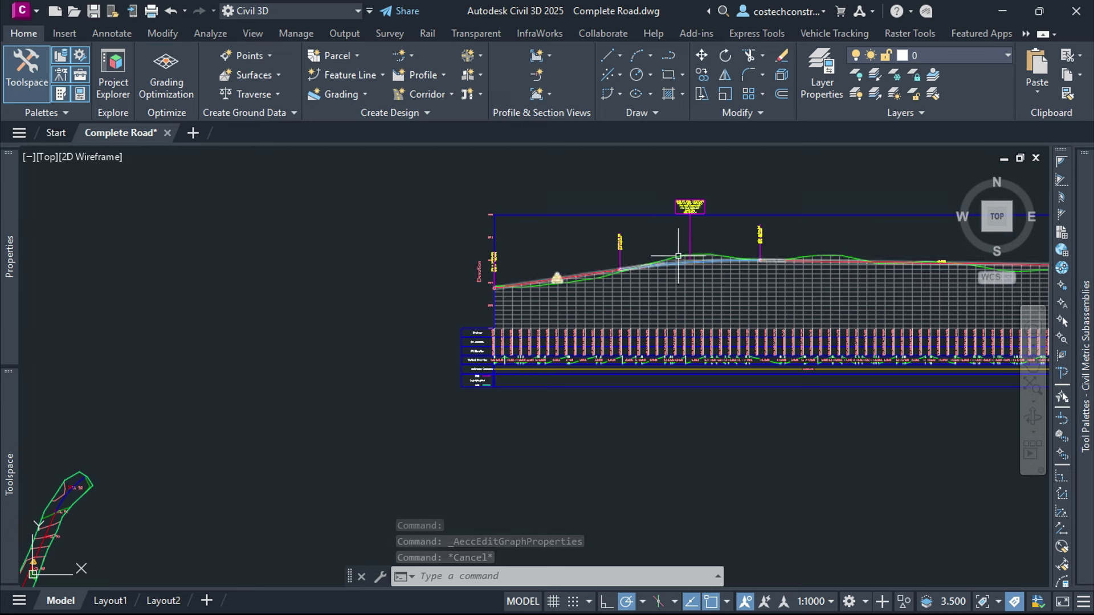
scroll(664, 239, "down", 4)
scroll(601, 459, "up", 2)
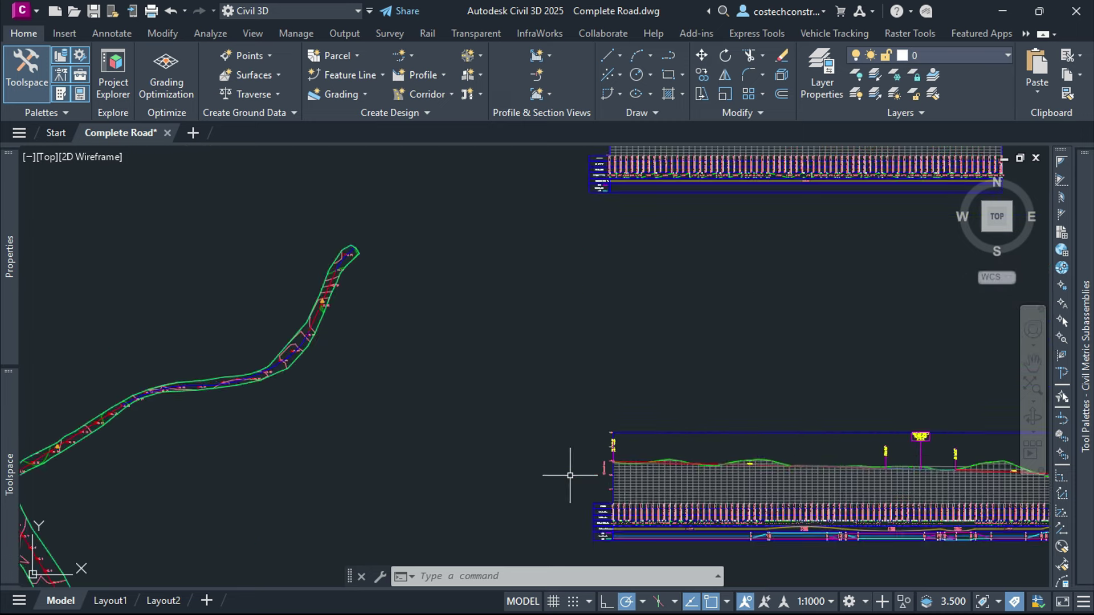
scroll(601, 458, "down", 2)
scroll(217, 502, "up", 4)
scroll(291, 374, "up", 3)
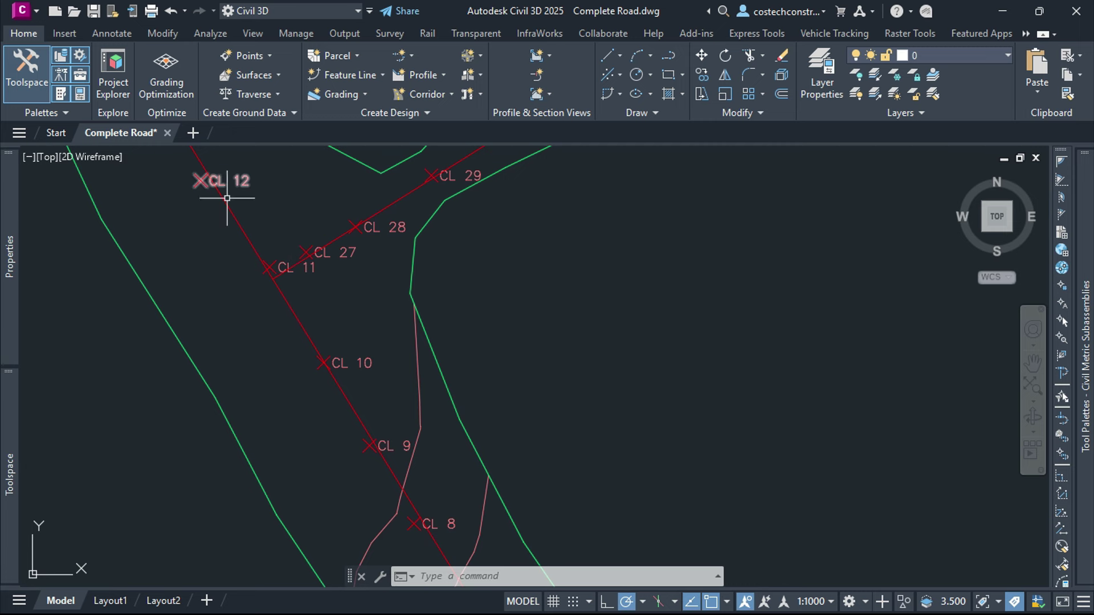
scroll(271, 296, "up", 4)
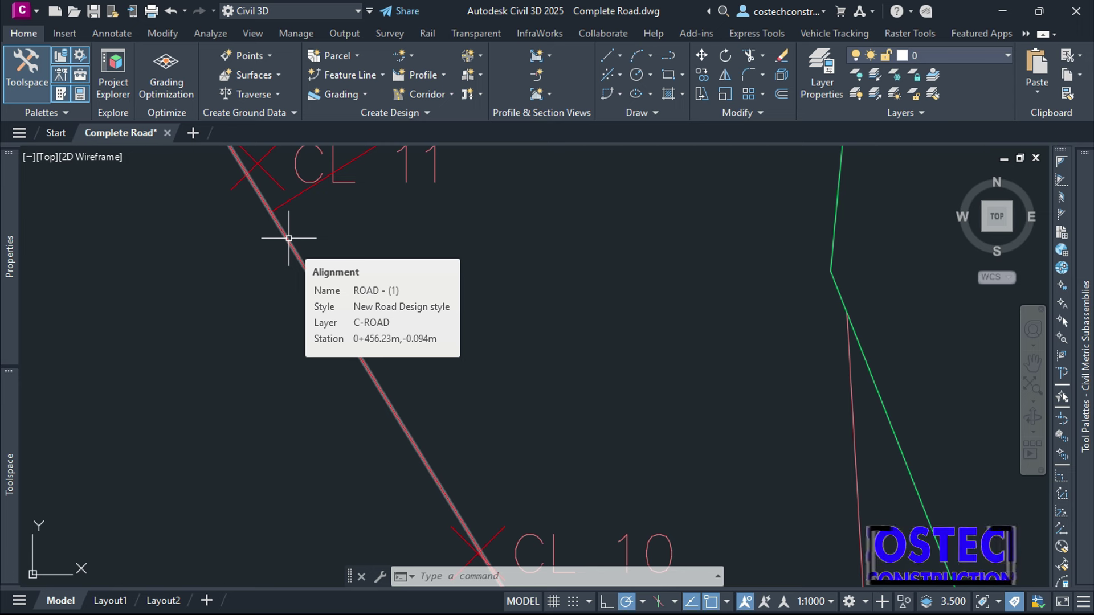
mouse_move(273, 216)
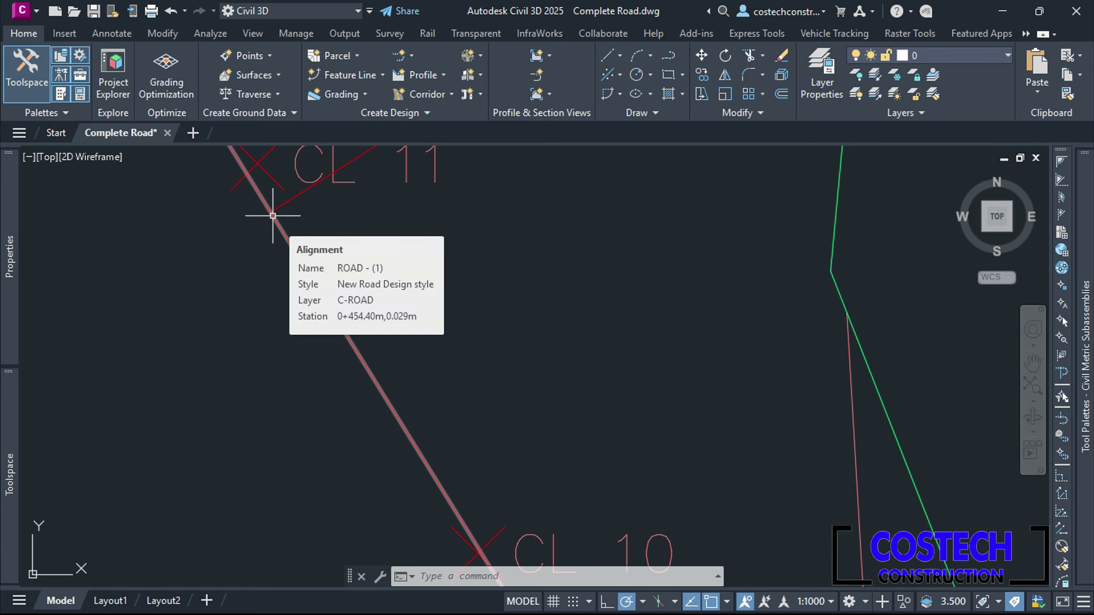
scroll(200, 302, "down", 6)
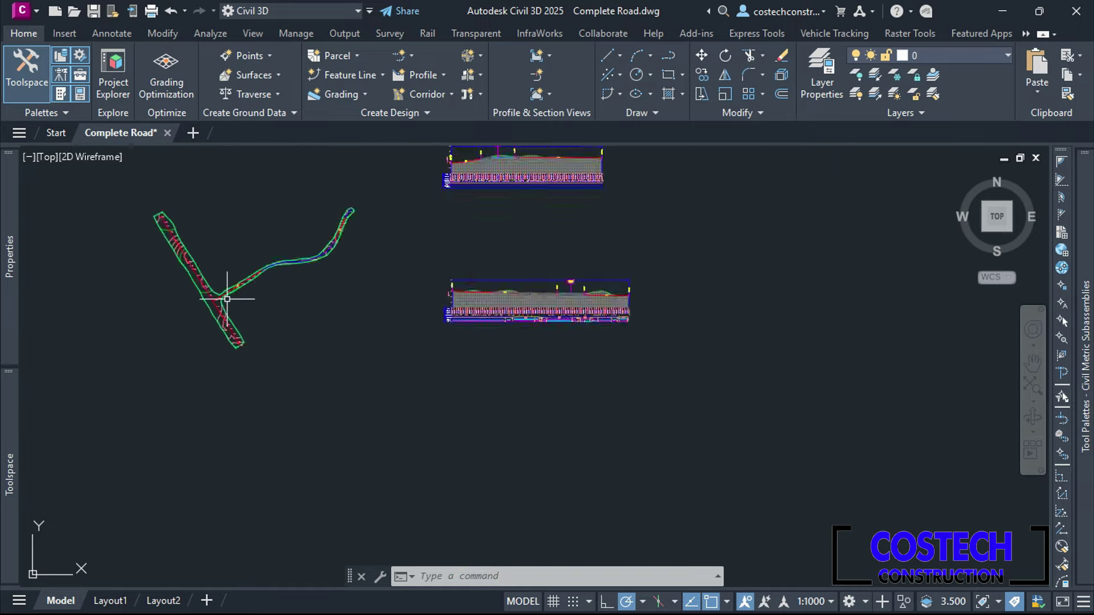
- Examine the main road's profile and band elevations around the junction station, between chainages 0+450 and 0+460
scroll(304, 425, "up", 2)
scroll(304, 424, "up", 6)
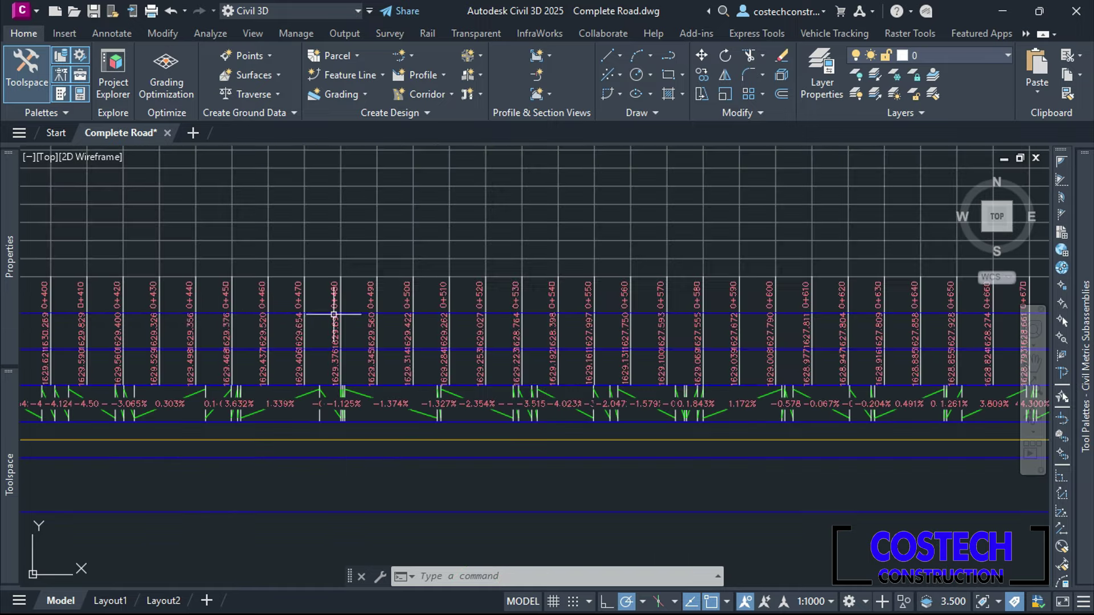
scroll(375, 347, "down", 2)
scroll(342, 331, "up", 4)
scroll(276, 342, "down", 3)
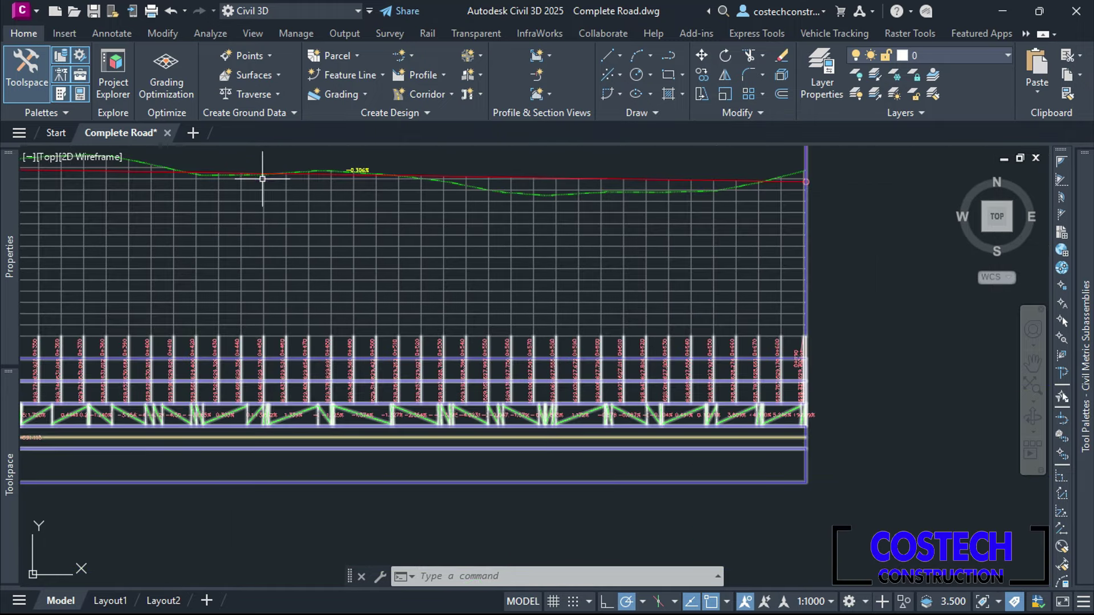
scroll(267, 173, "down", 4)
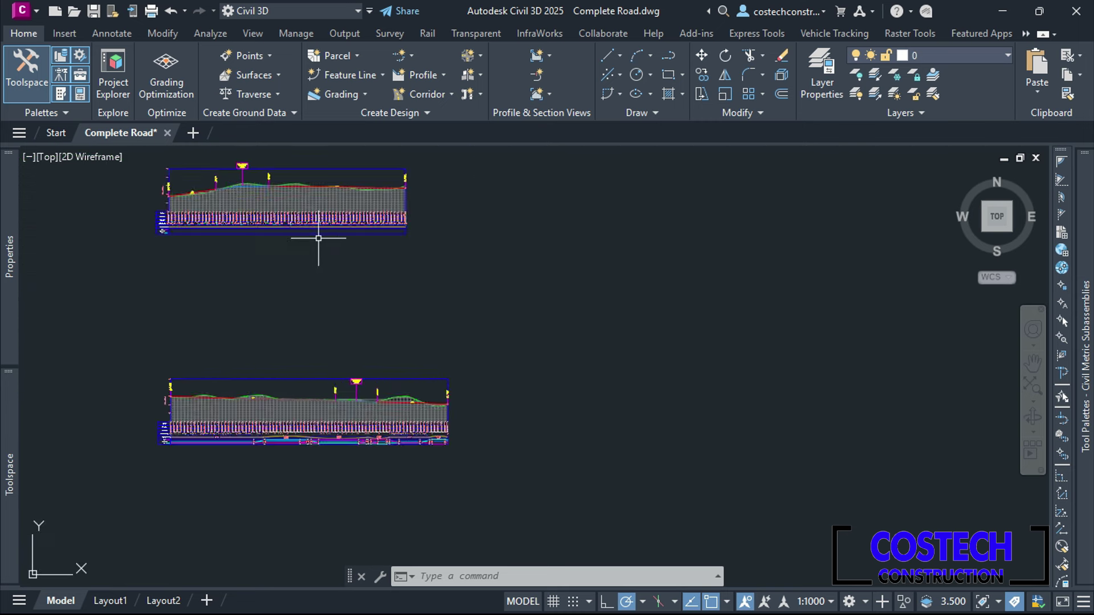
- Start a superimposed profile with the branch road's design profile as source and the main road's profile view as destination
scroll(317, 245, "up", 1)
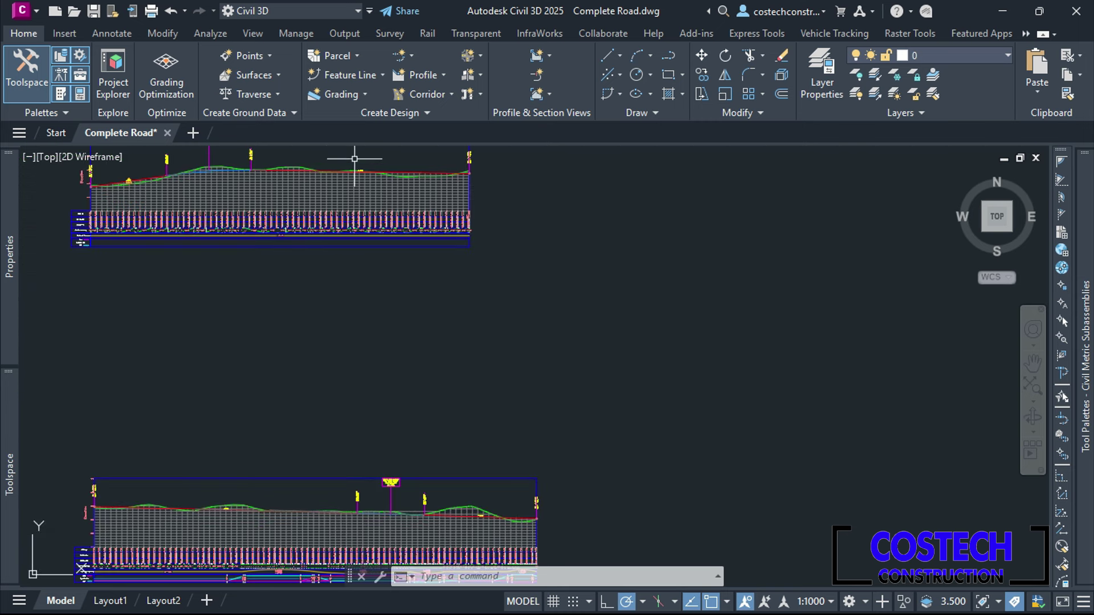
scroll(353, 200, "down", 2)
scroll(342, 225, "up", 2)
left_click(334, 219)
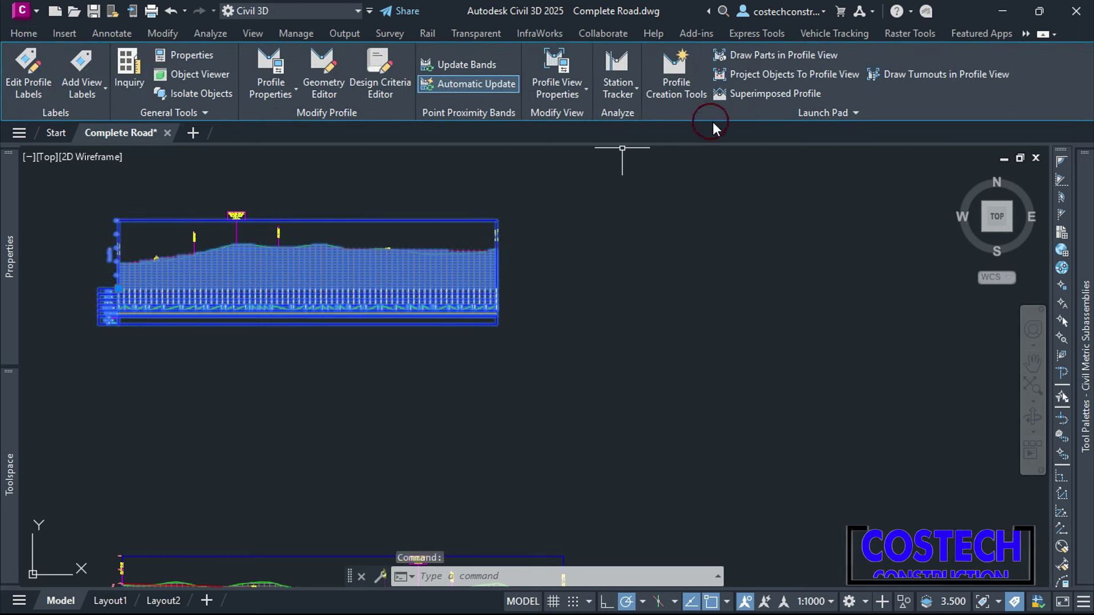
left_click(763, 101)
scroll(681, 171, "down", 5)
scroll(594, 294, "up", 6)
scroll(558, 370, "up", 4)
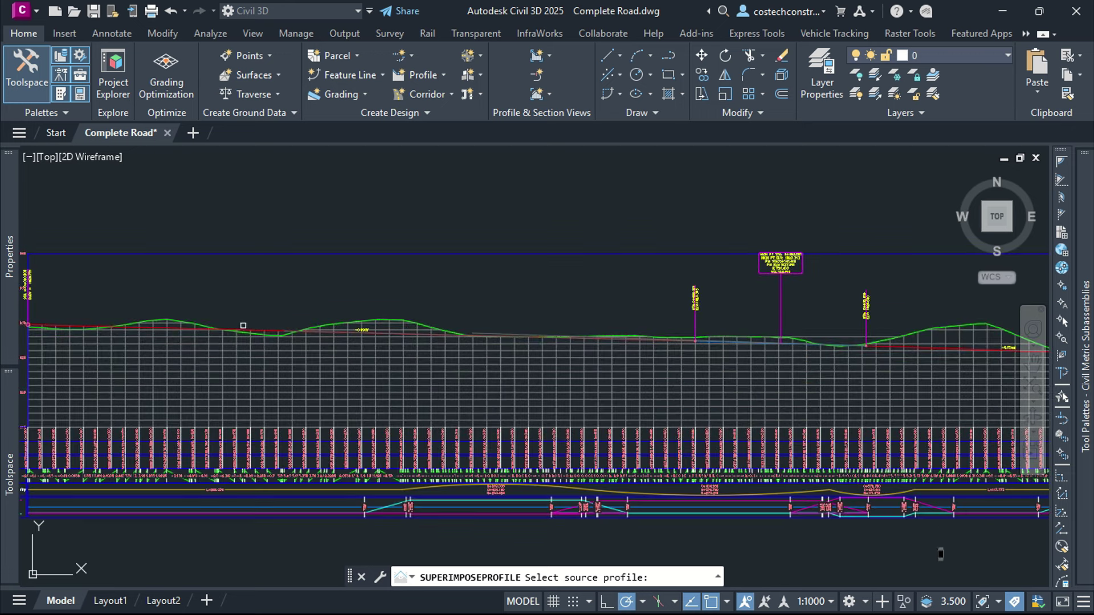
left_click(240, 330)
scroll(371, 416, "down", 6)
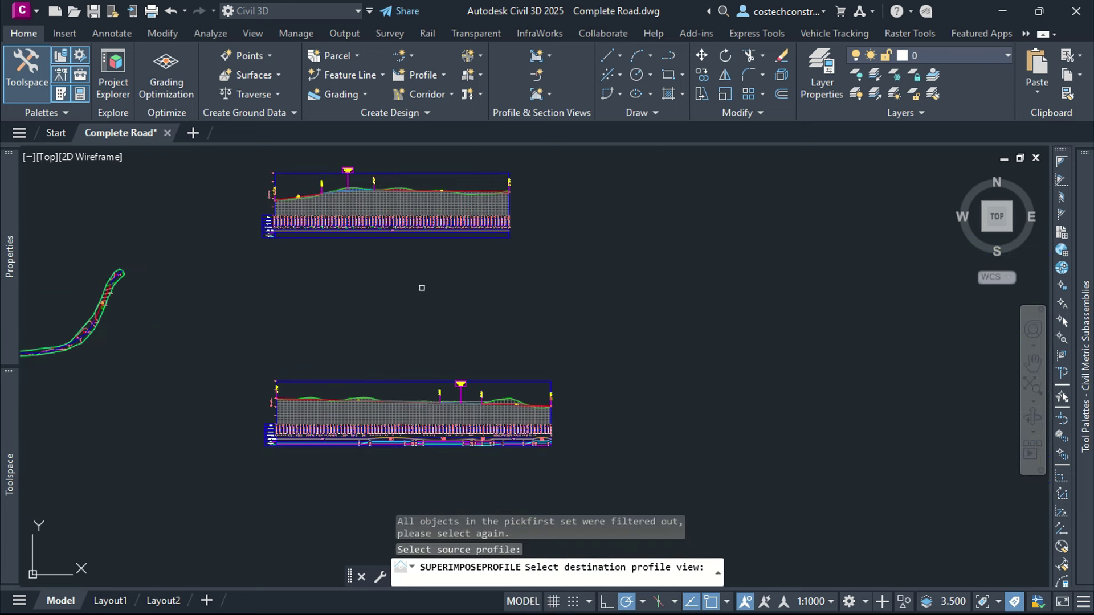
left_click(455, 173)
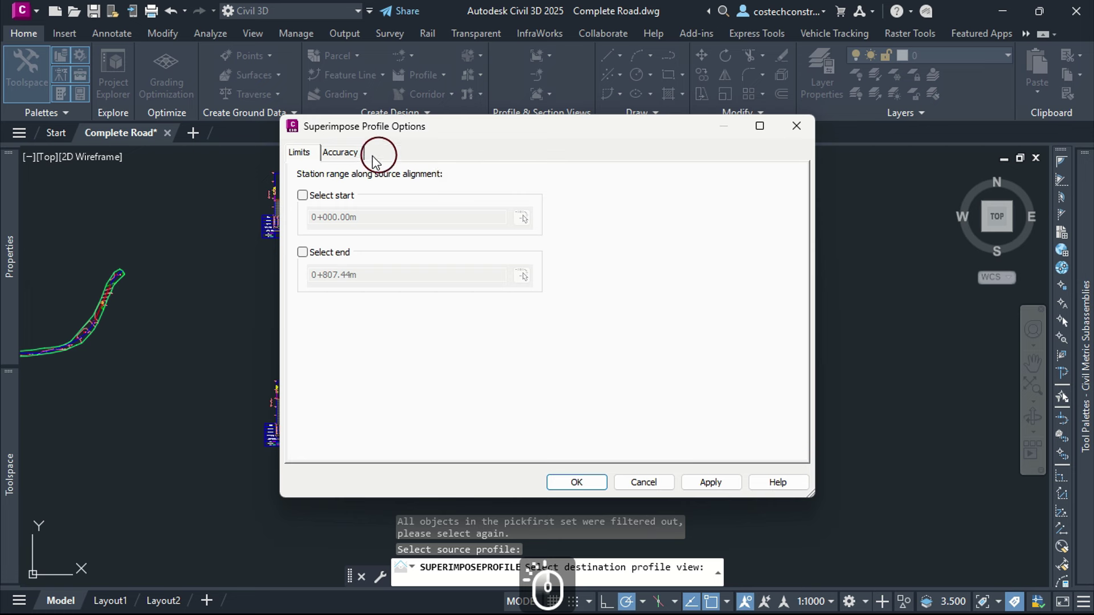
- Enable the start and end station limits, 0+000.00 m to 0+807.44 m, check the accuracy settings and create the superimposed profile
left_click(303, 196)
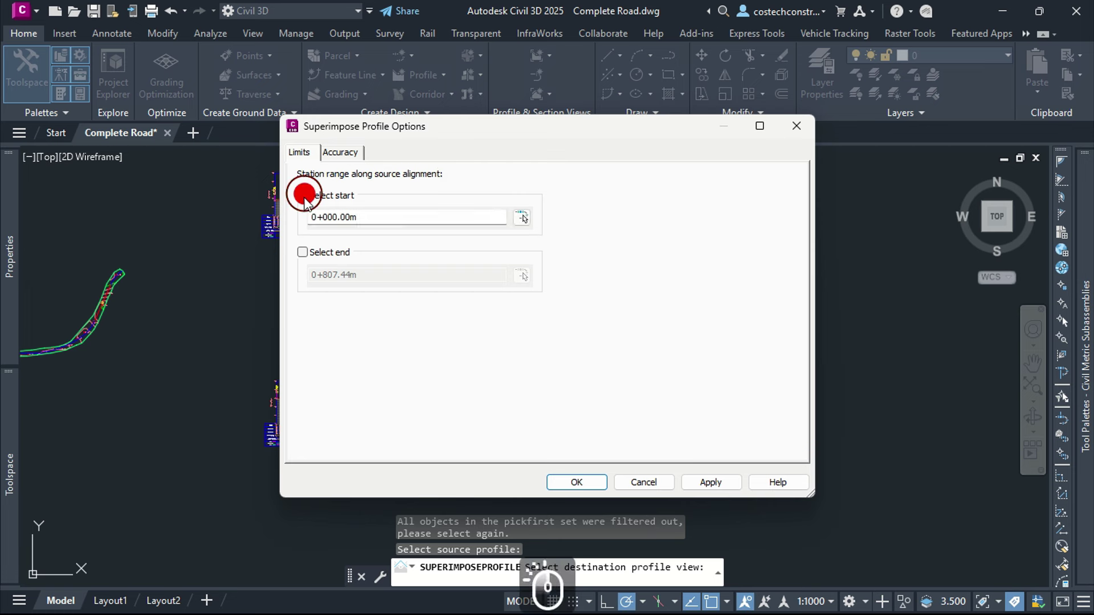
left_click(302, 252)
left_click(344, 152)
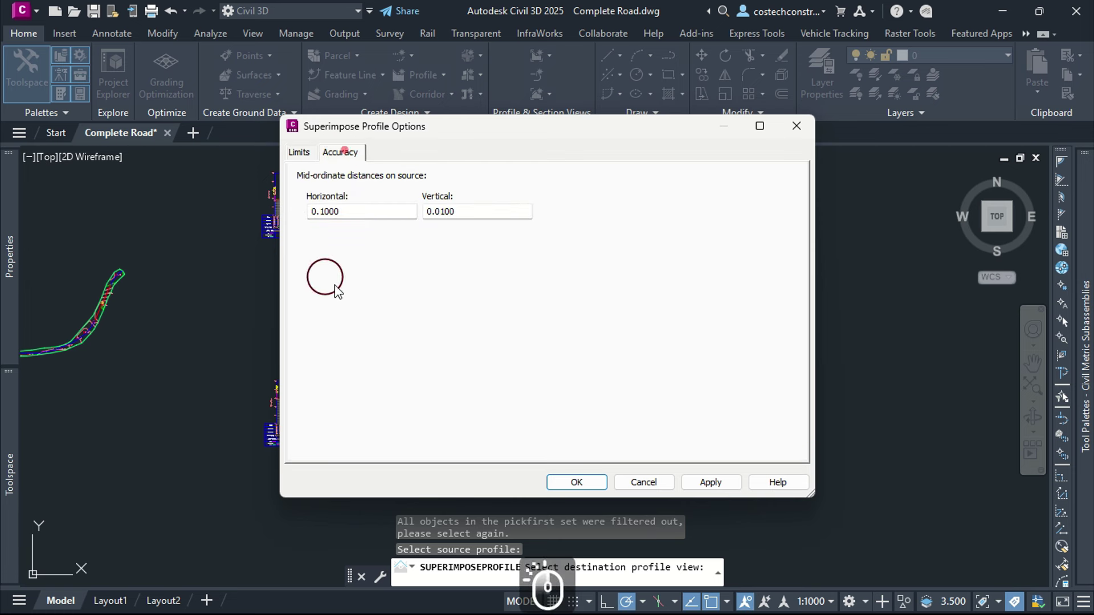
left_click(717, 484)
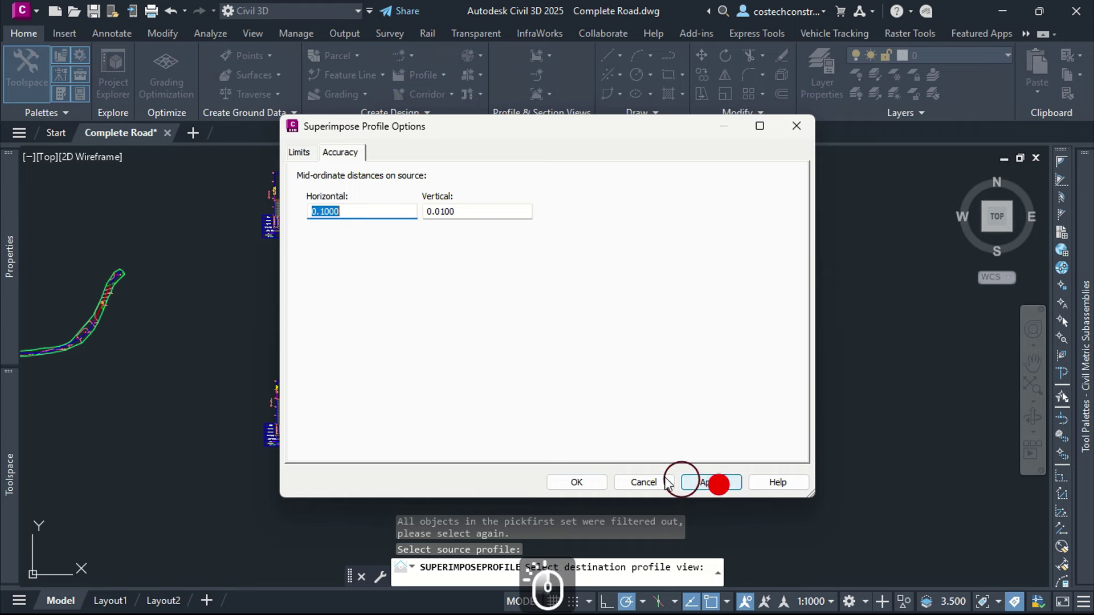
left_click(579, 480)
- Examine where the superimposed branch profile meets the main road's design profile in the main road's profile view
left_click(421, 176)
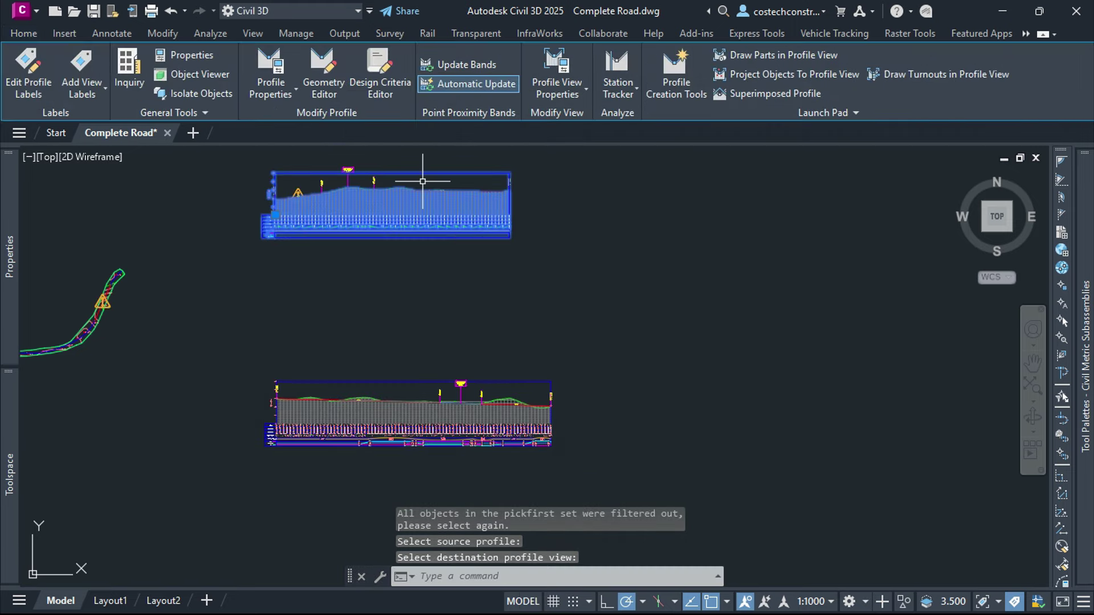
scroll(423, 175, "up", 4)
key("Escape")
scroll(501, 245, "up", 5)
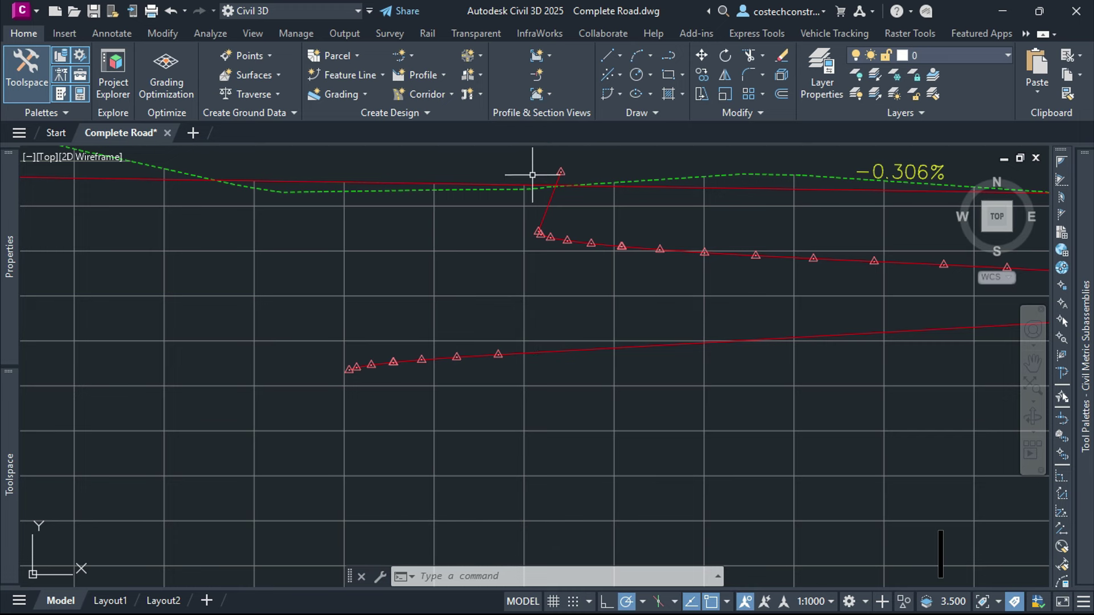
scroll(553, 162, "up", 6)
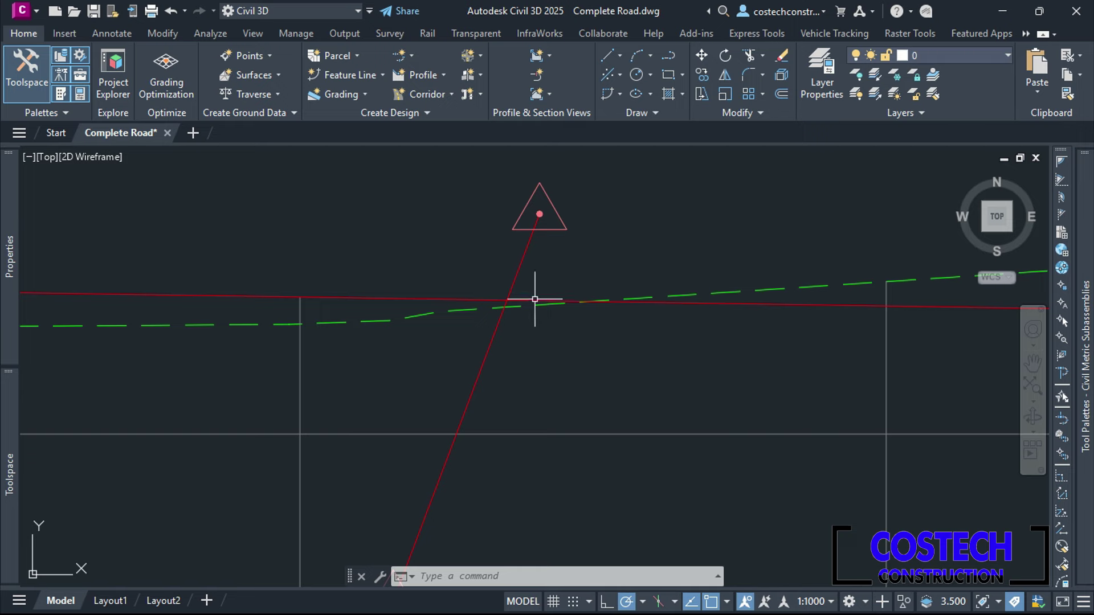
- Start a new intersection at the point where the branch road alignment meets the main road alignment, near CL 11
scroll(776, 232, "down", 10)
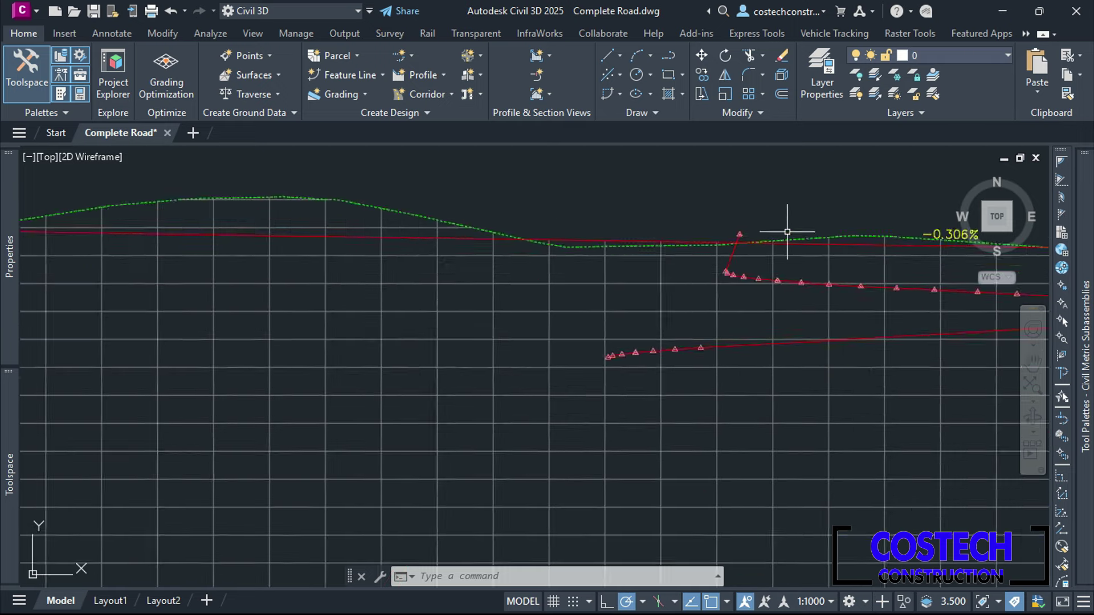
scroll(802, 235, "down", 5)
scroll(429, 317, "up", 10)
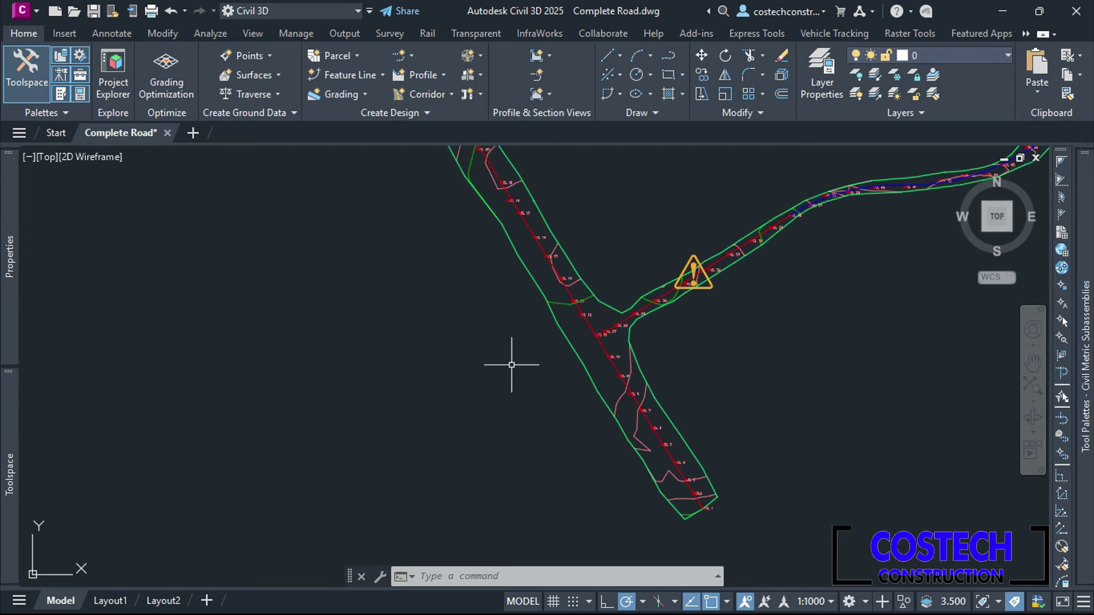
left_click(477, 55)
left_click(503, 75)
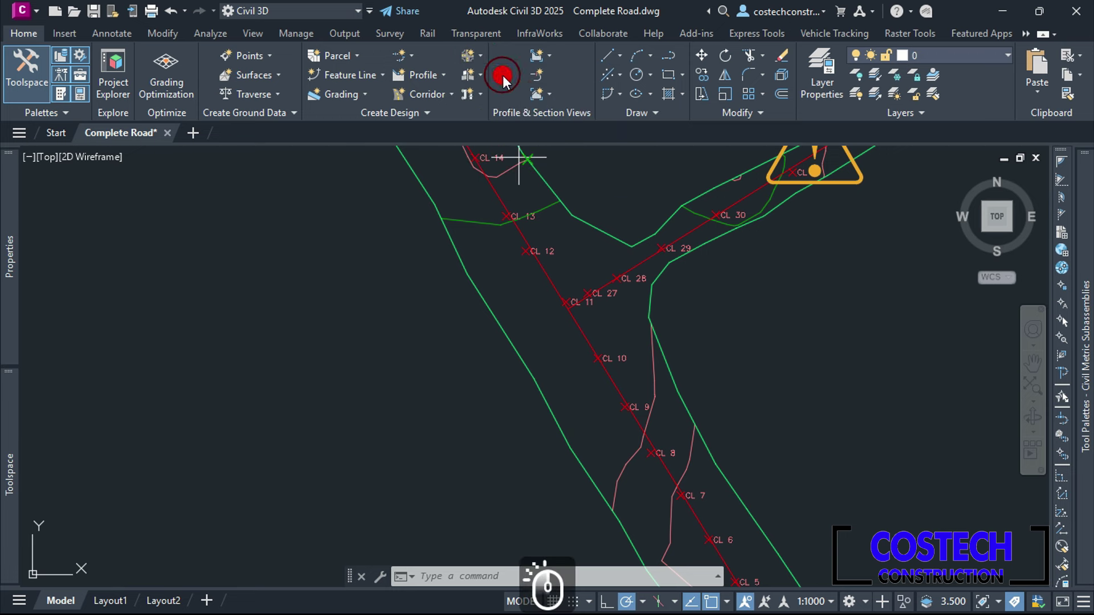
scroll(566, 297, "up", 8)
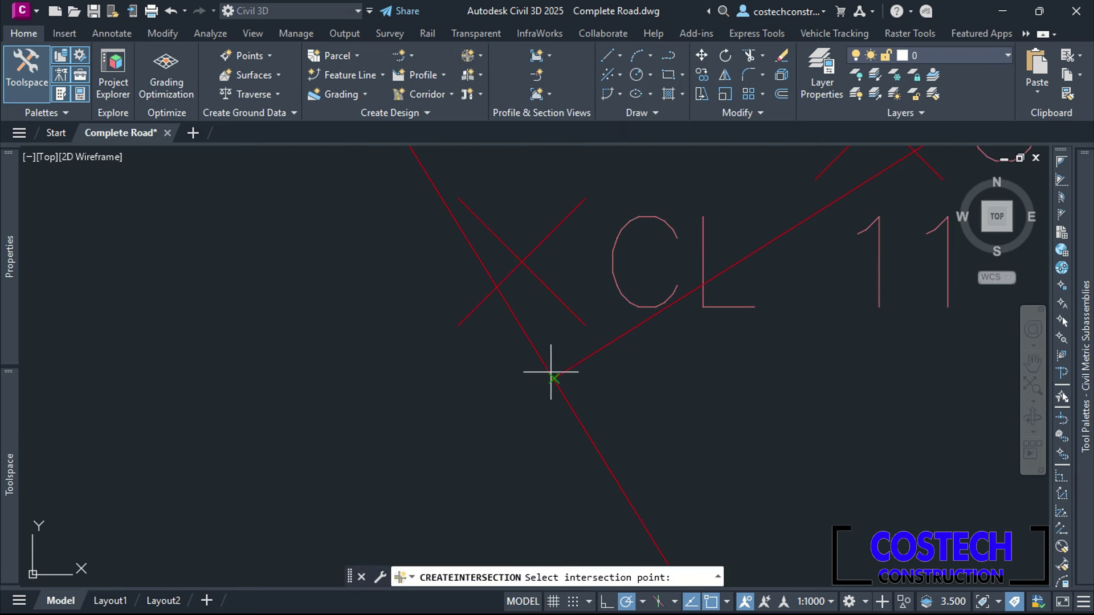
left_click(553, 379)
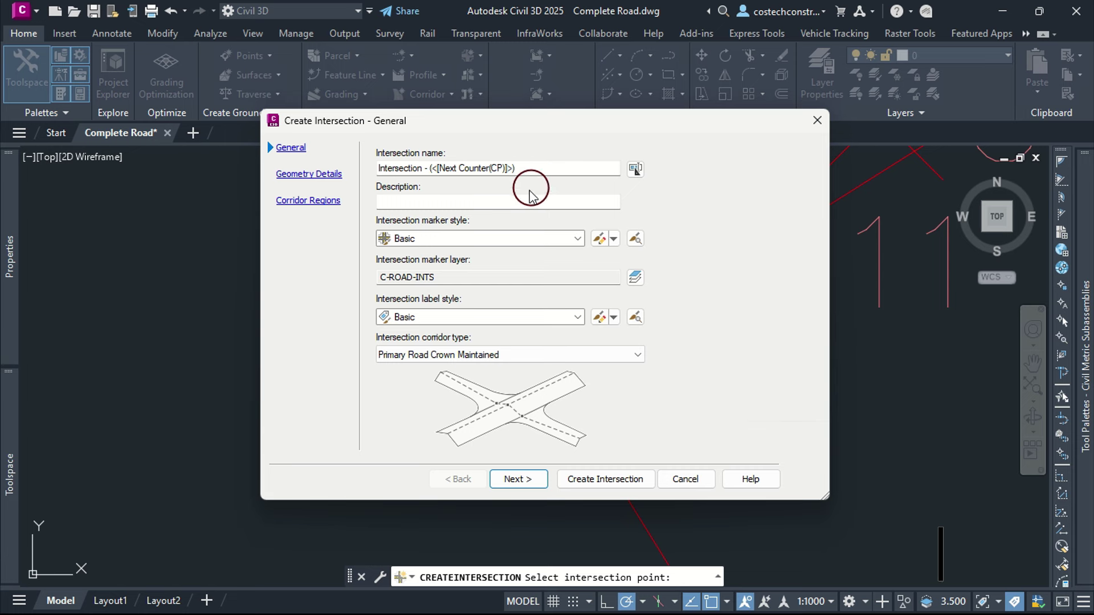
- Keep the Basic marker style and the Primary Road Crown Maintained corridor type, and continue to the intersection's geometry details
left_click(574, 239)
left_click(575, 239)
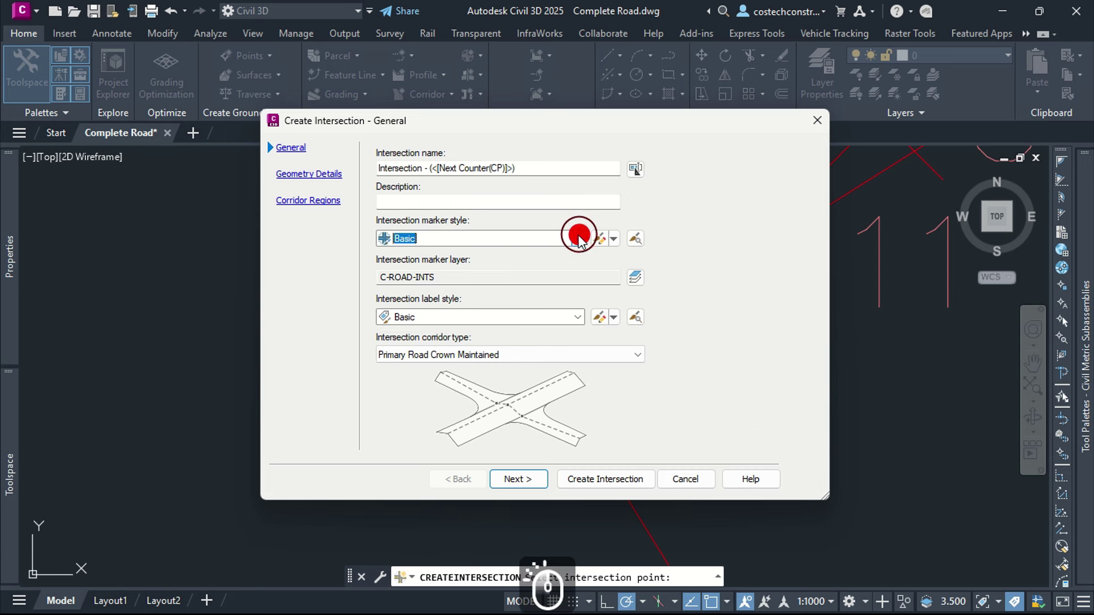
left_click(490, 355)
left_click(489, 354)
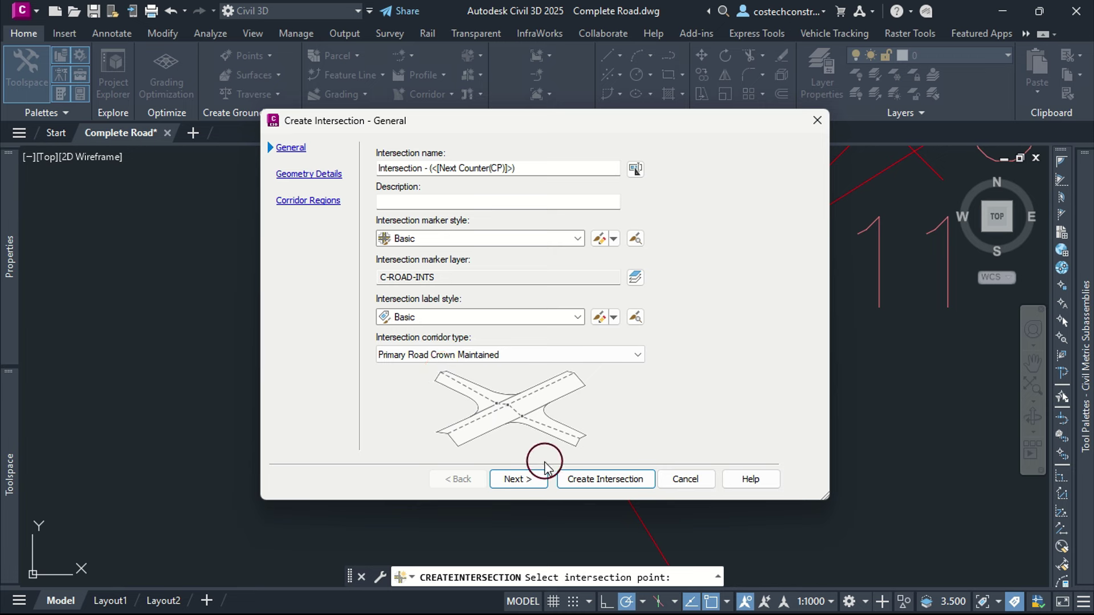
left_click(519, 479)
- Turn off creating or specifying offset alignments and create the intersection
left_click(388, 255)
left_click(388, 255)
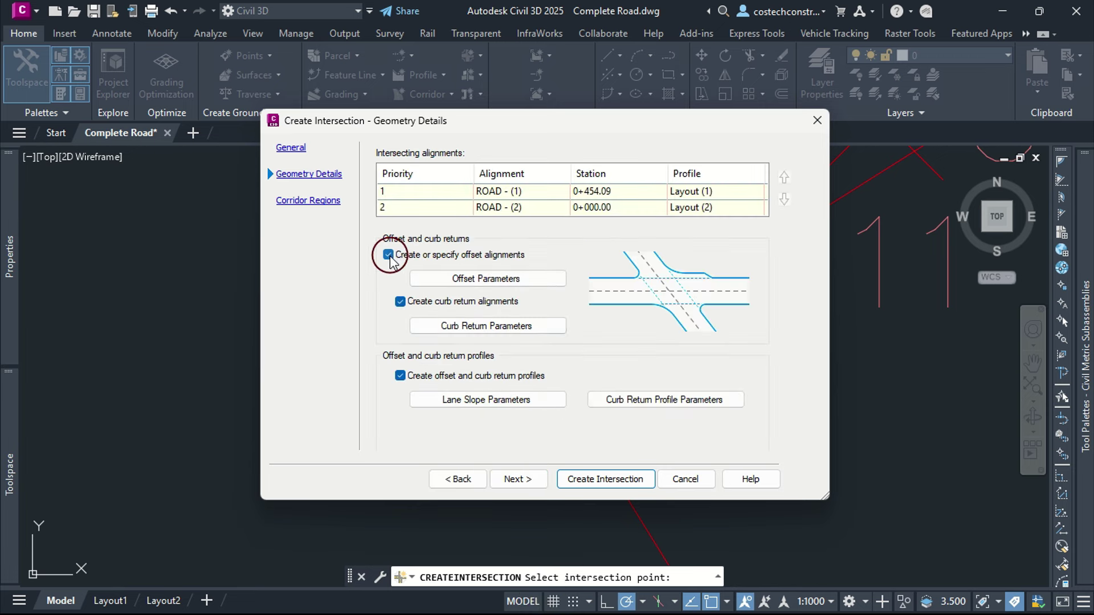
left_click(388, 254)
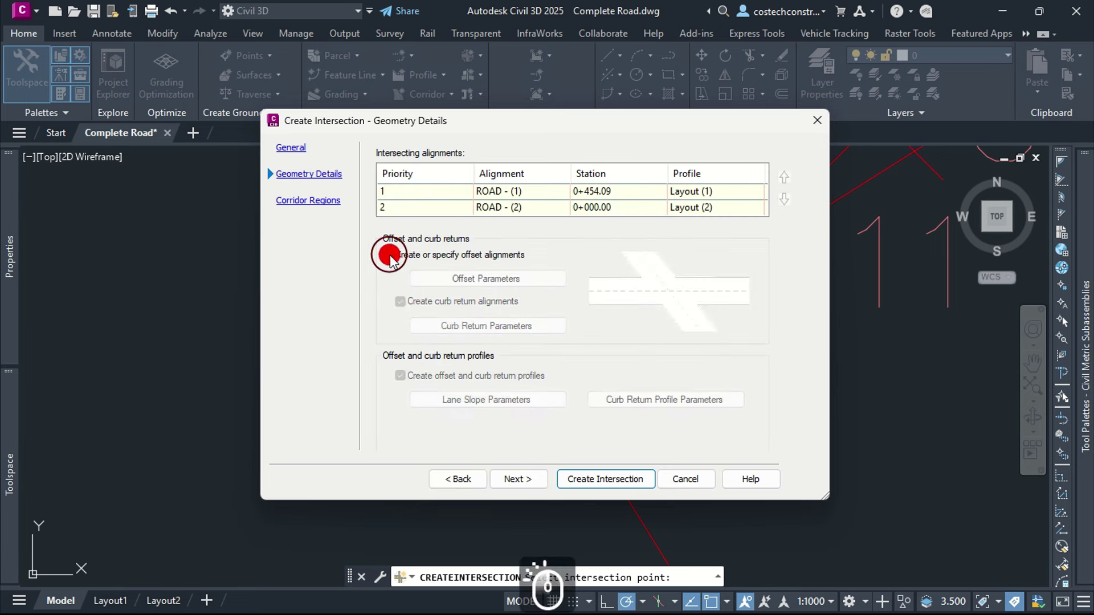
left_click(525, 480)
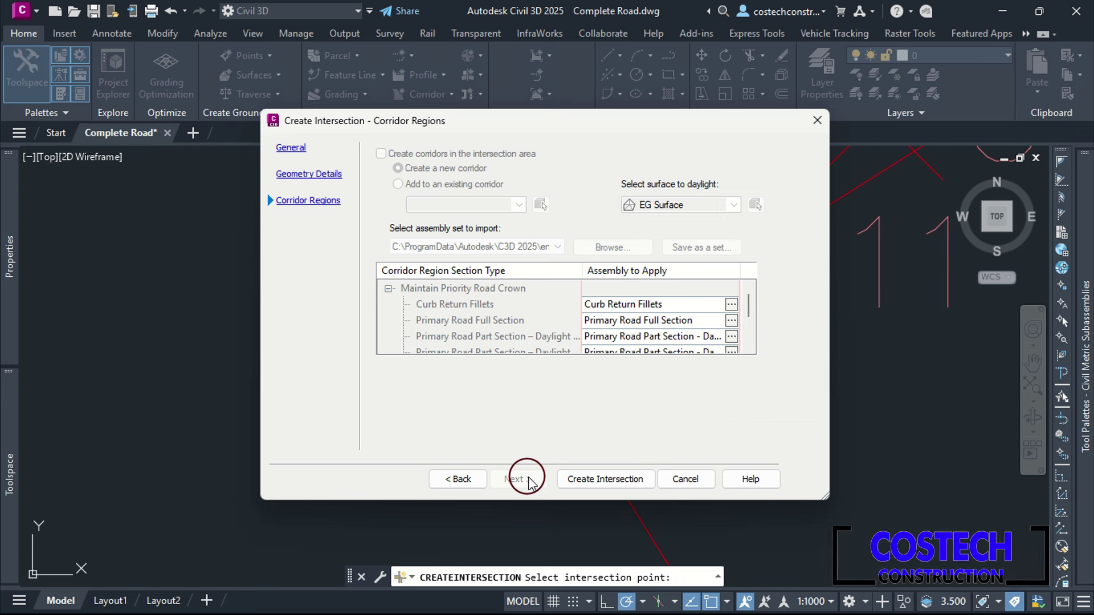
left_click(615, 480)
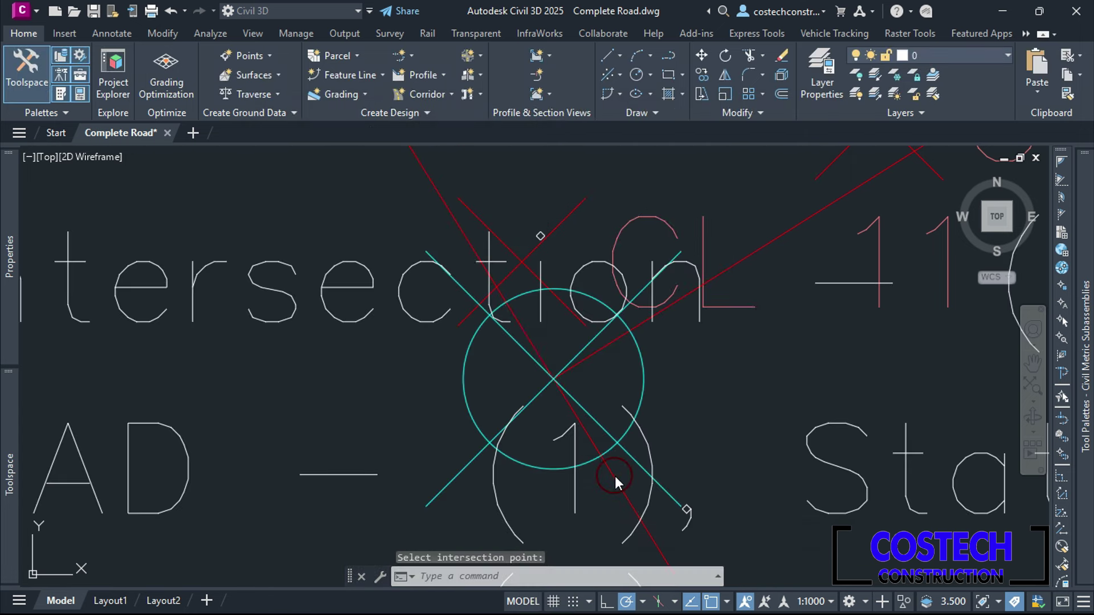
- Move the intersection label to the open area west of the main road, clear of the alignments
scroll(655, 404, "down", 8)
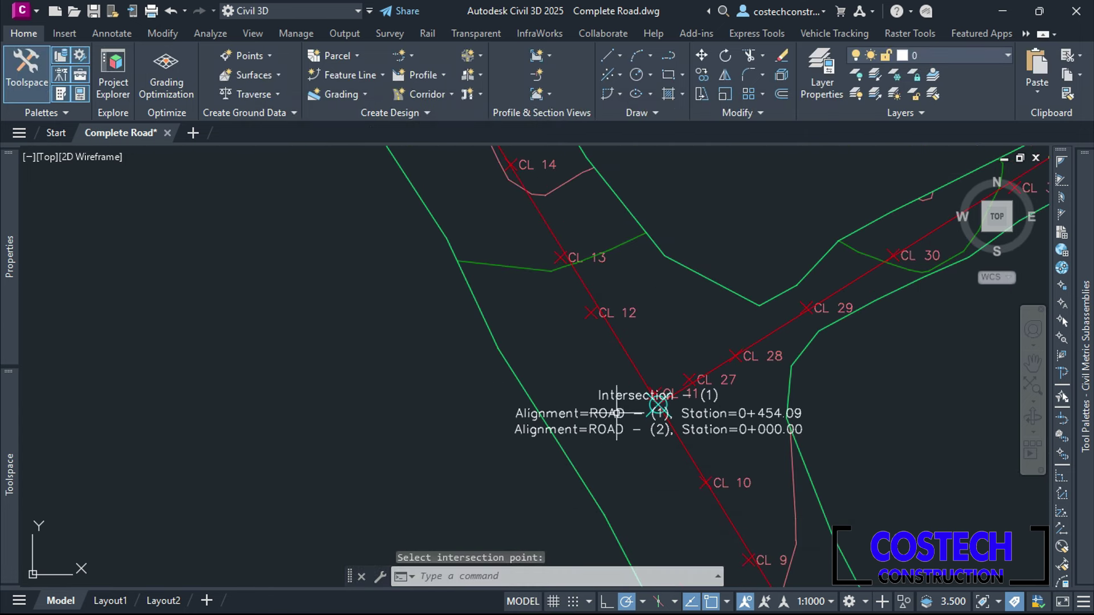
left_click(658, 404)
left_click(658, 405)
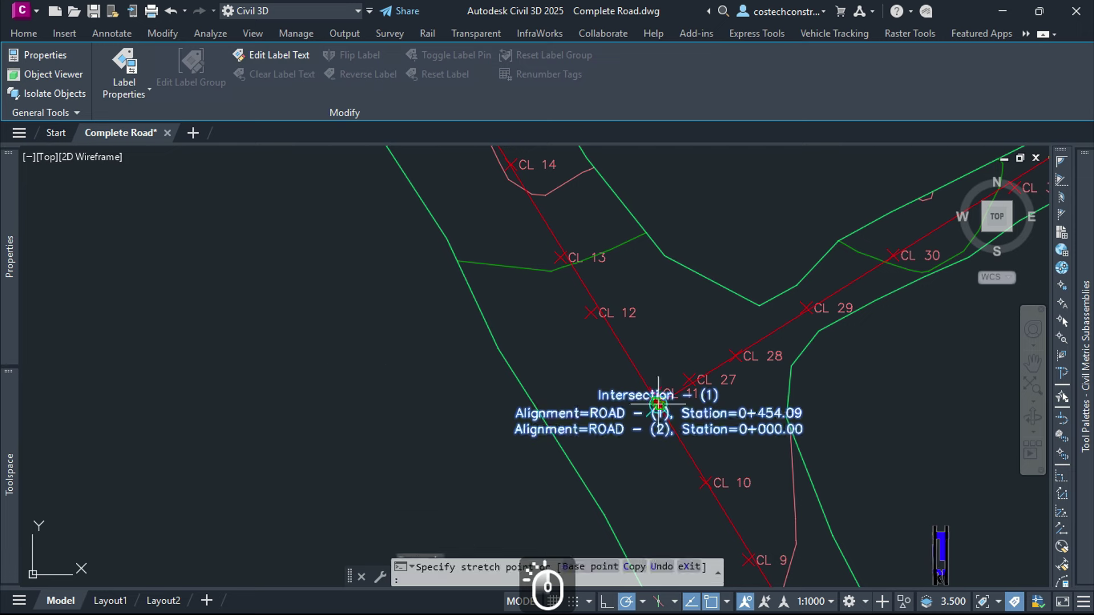
left_click(408, 353)
key("Escape")
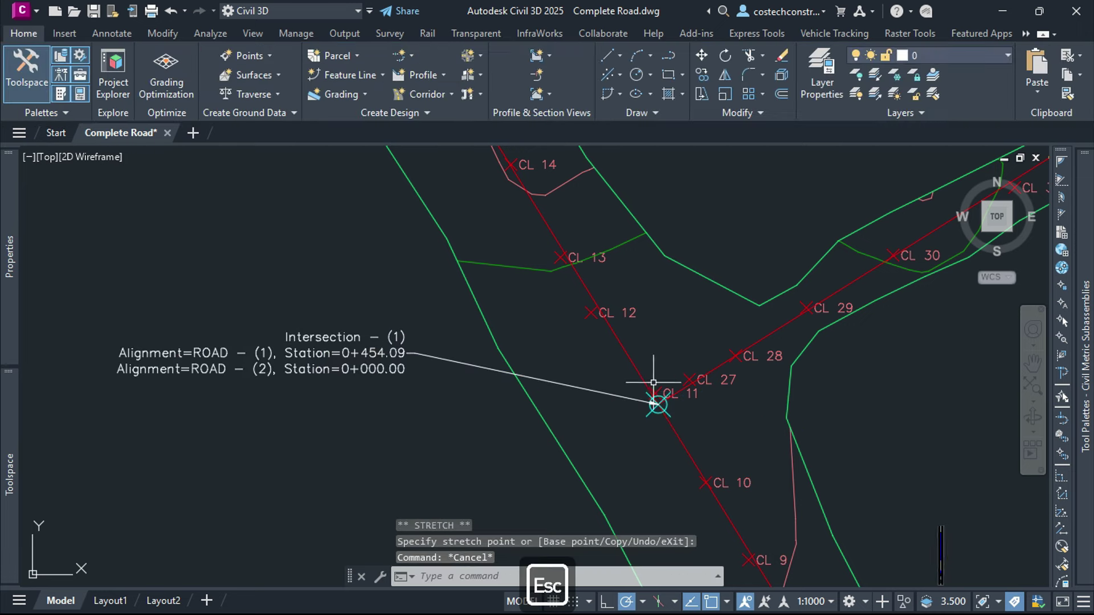
- Check the start of the superimposed branch profile against the main road's design profile in the main road's profile view
scroll(598, 430, "down", 10)
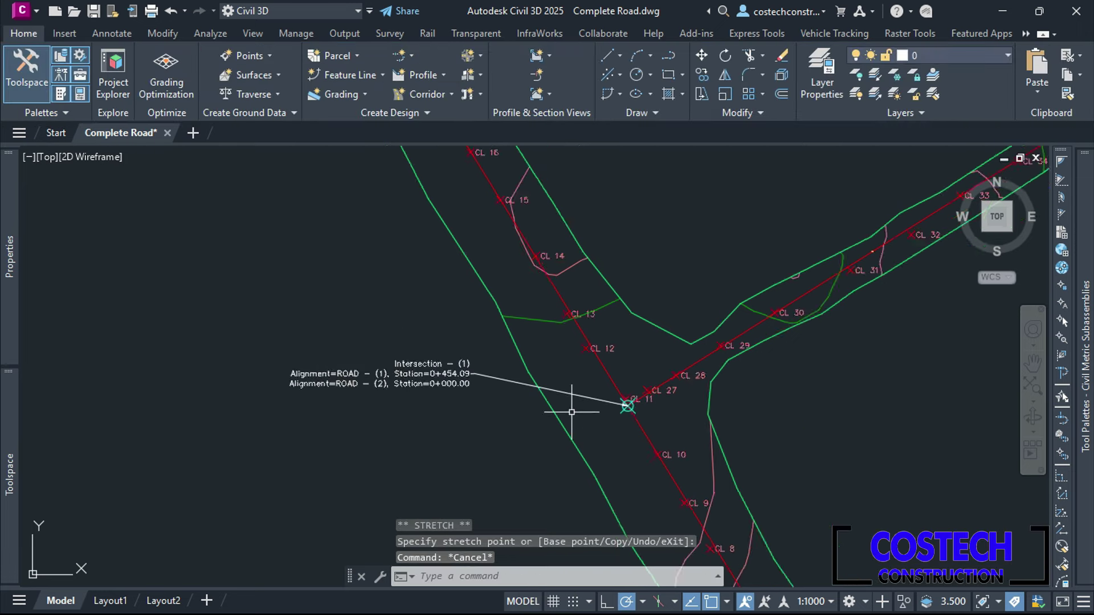
scroll(1020, 433, "up", 8)
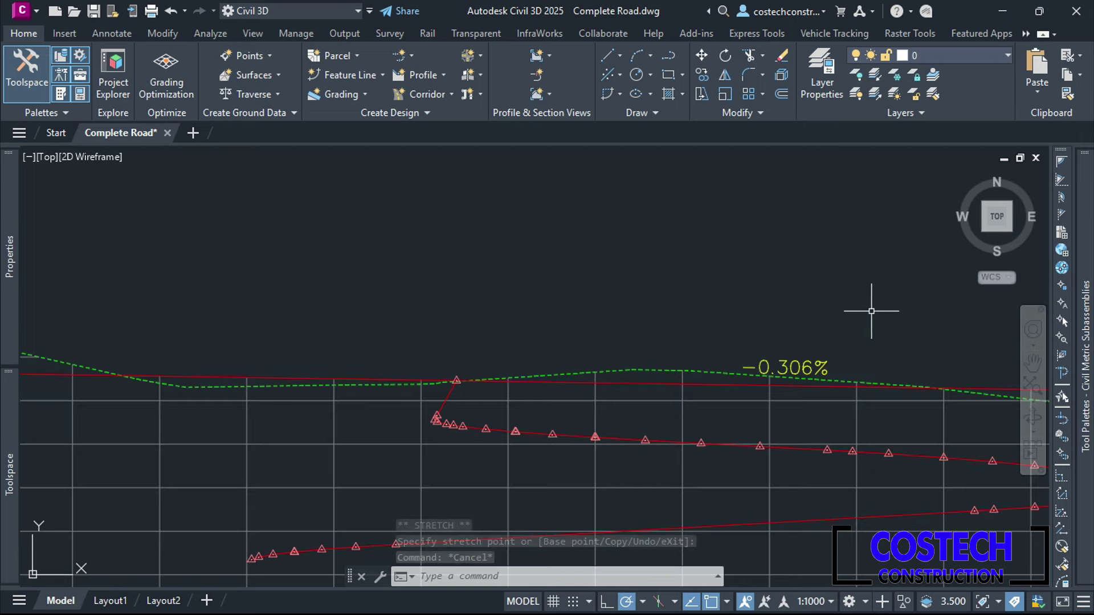
scroll(490, 393, "up", 8)
scroll(513, 450, "down", 3)
scroll(457, 417, "up", 2)
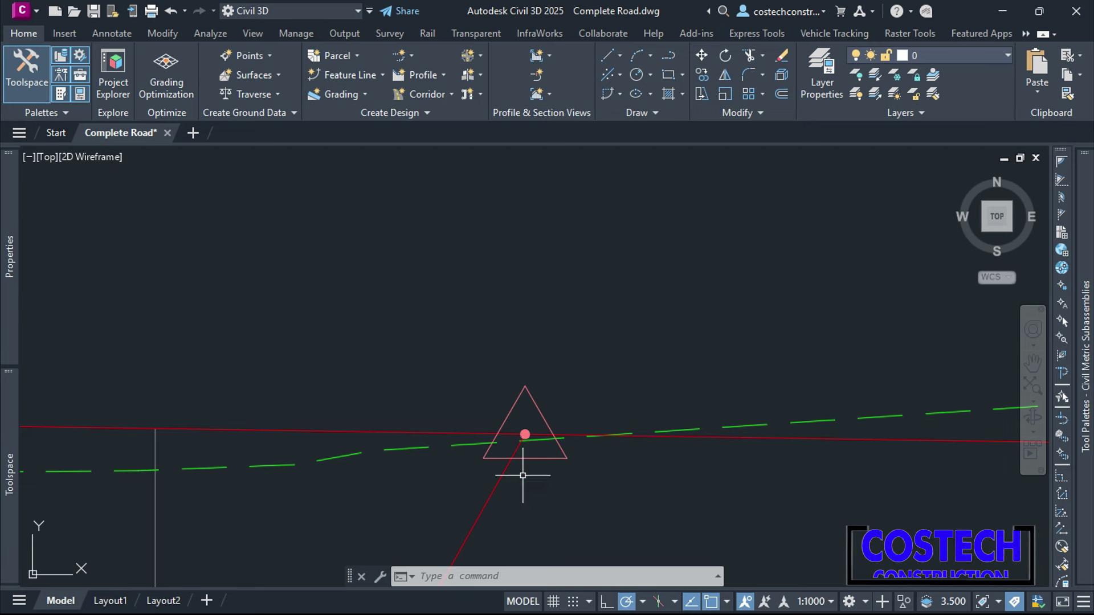
scroll(556, 342, "down", 5)
- Inspect the dynamic lock on the first PVI of the branch road's design profile at station 0+000
scroll(632, 293, "down", 12)
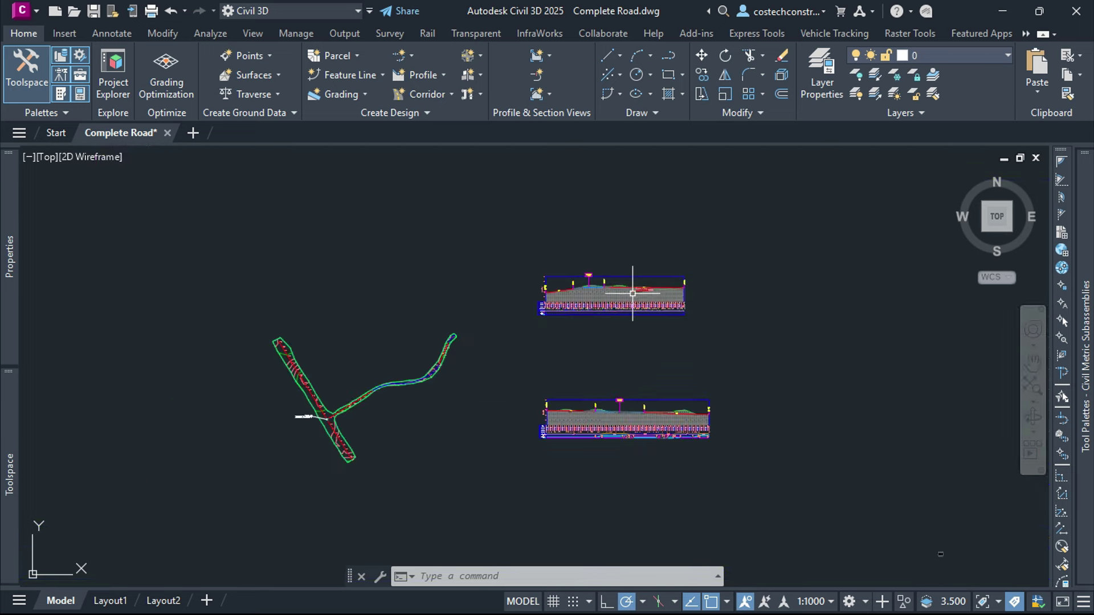
scroll(546, 410, "up", 15)
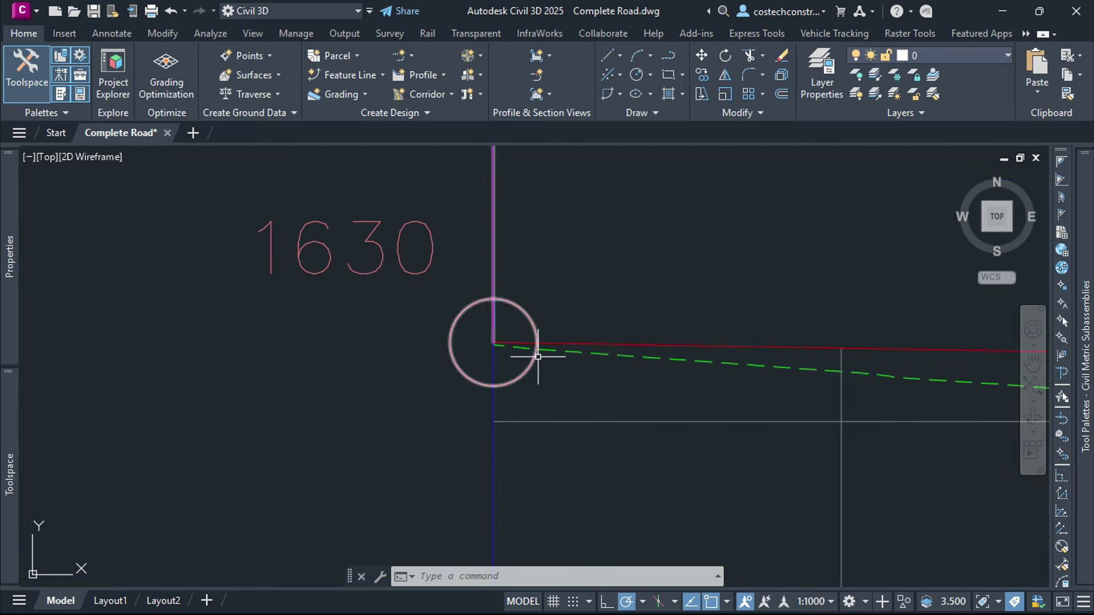
left_click(504, 343)
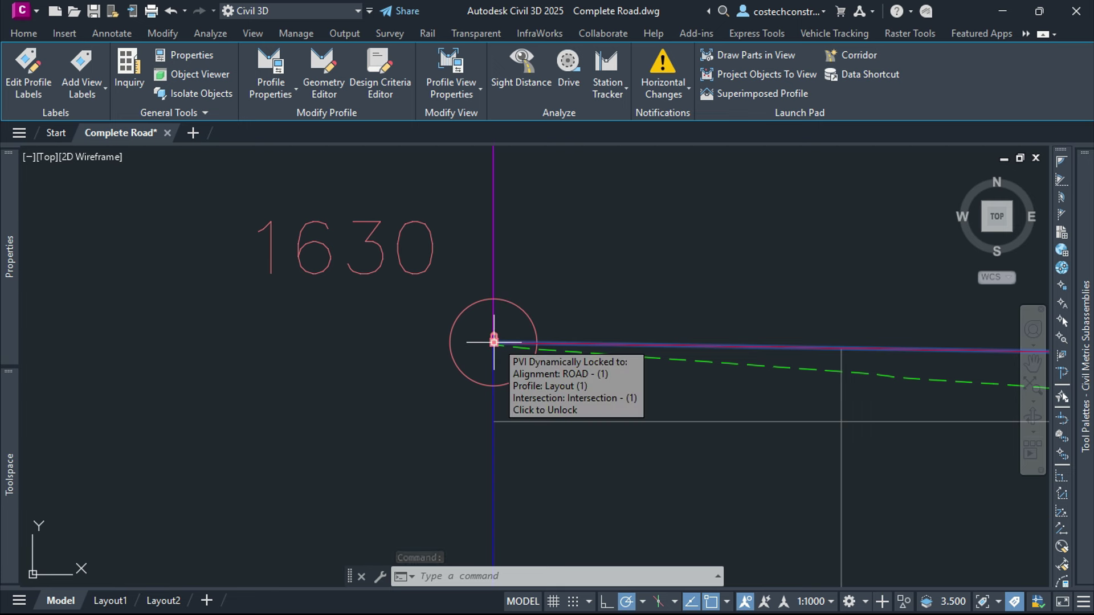
key("Escape")
key("Escape")
scroll(420, 433, "down", 8)
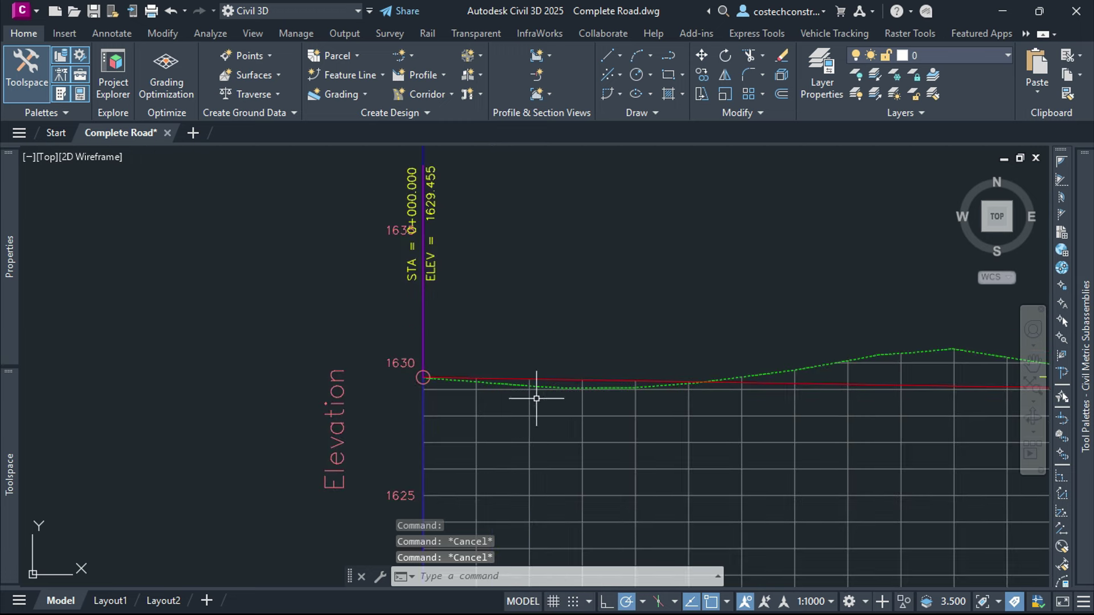
scroll(400, 404, "down", 6)
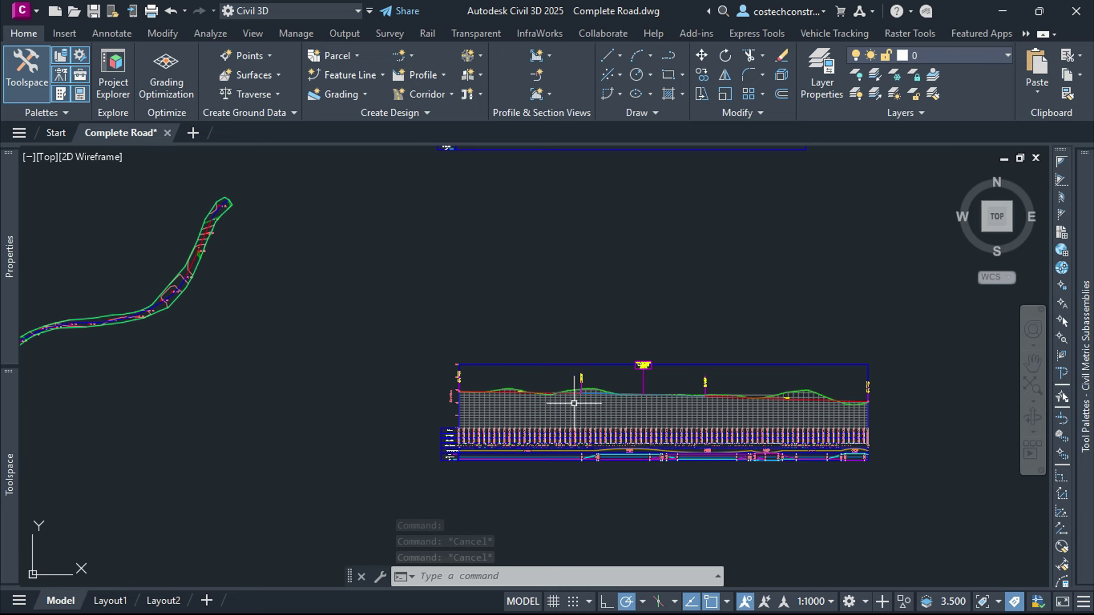
- Start creating offset alignments with ROAD - (2) as the parent alignment
scroll(578, 382, "down", 7)
scroll(318, 384, "up", 8)
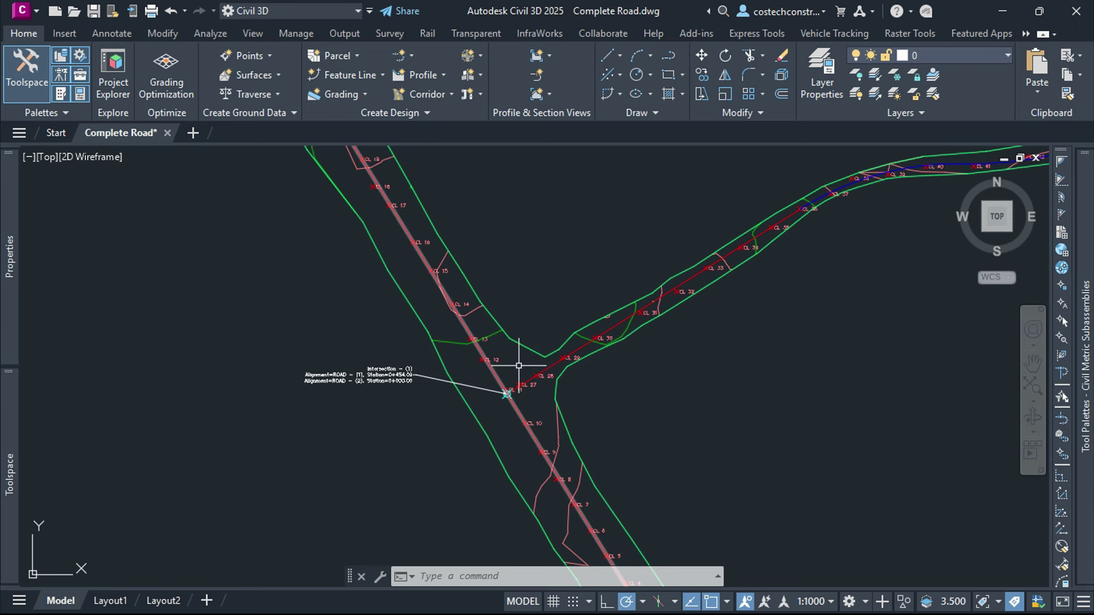
left_click(411, 56)
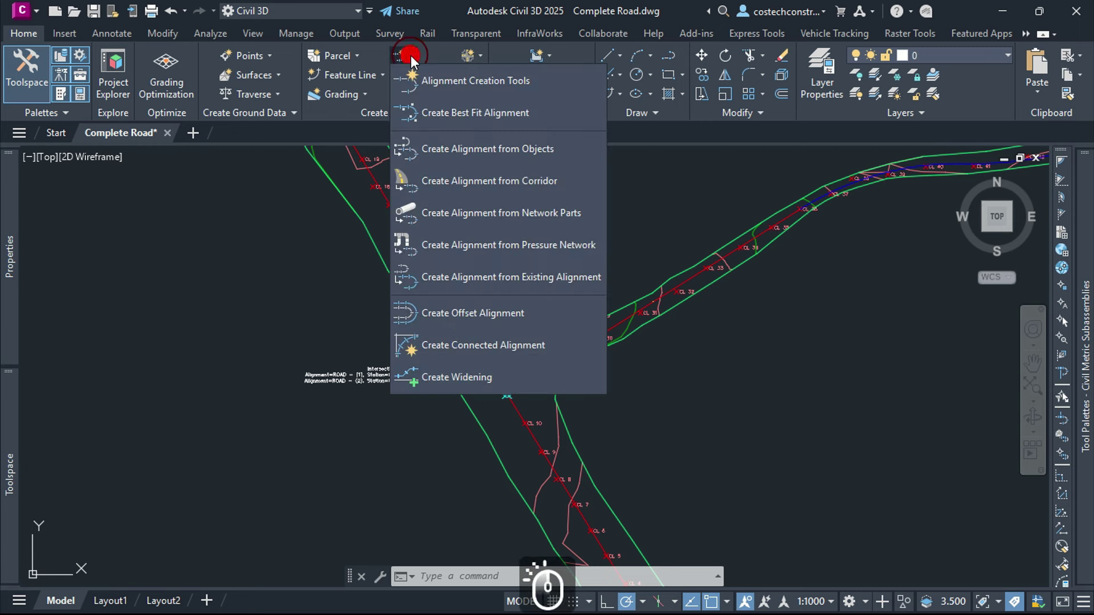
left_click(470, 315)
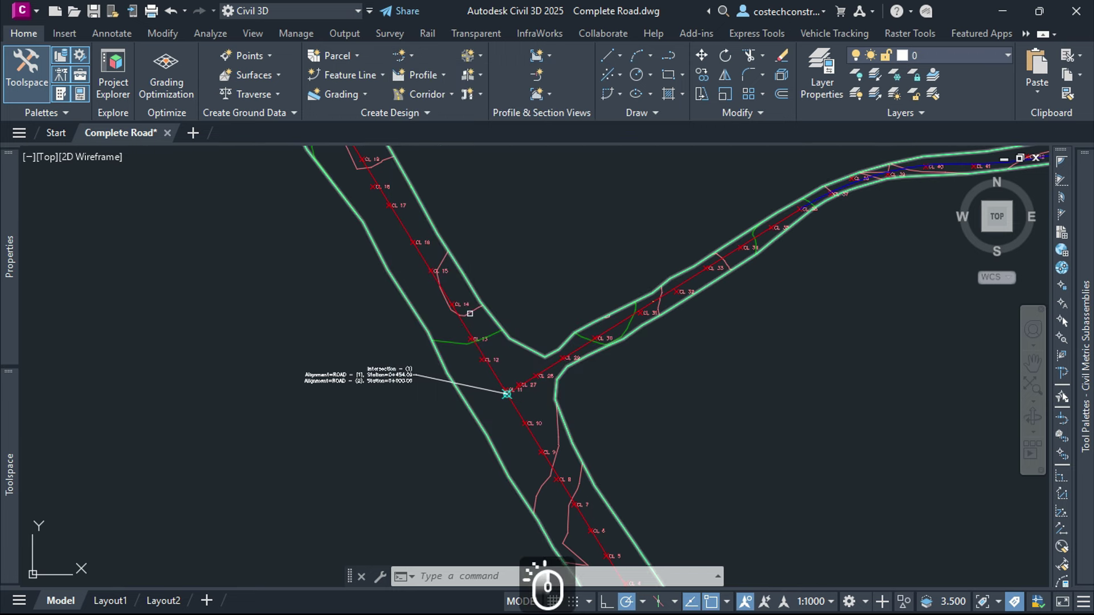
left_click(577, 345)
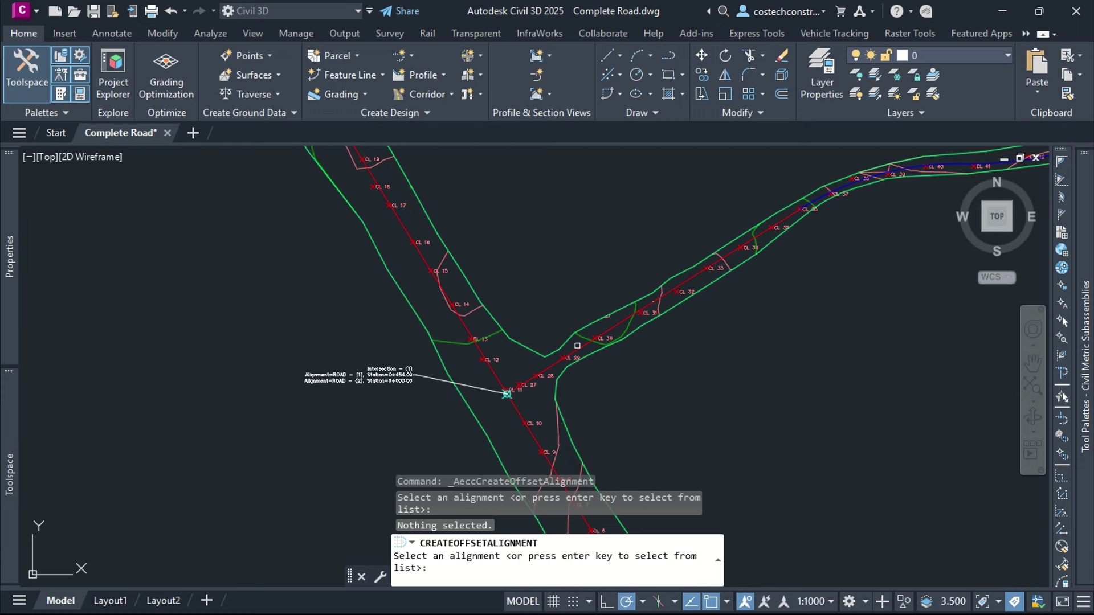
key("Return")
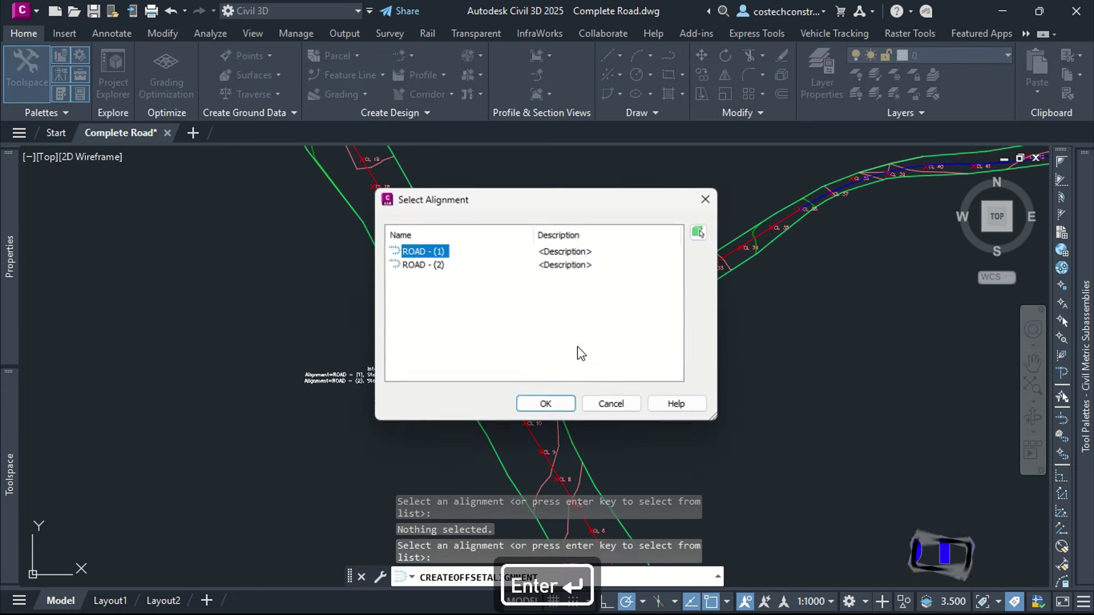
left_click(441, 267)
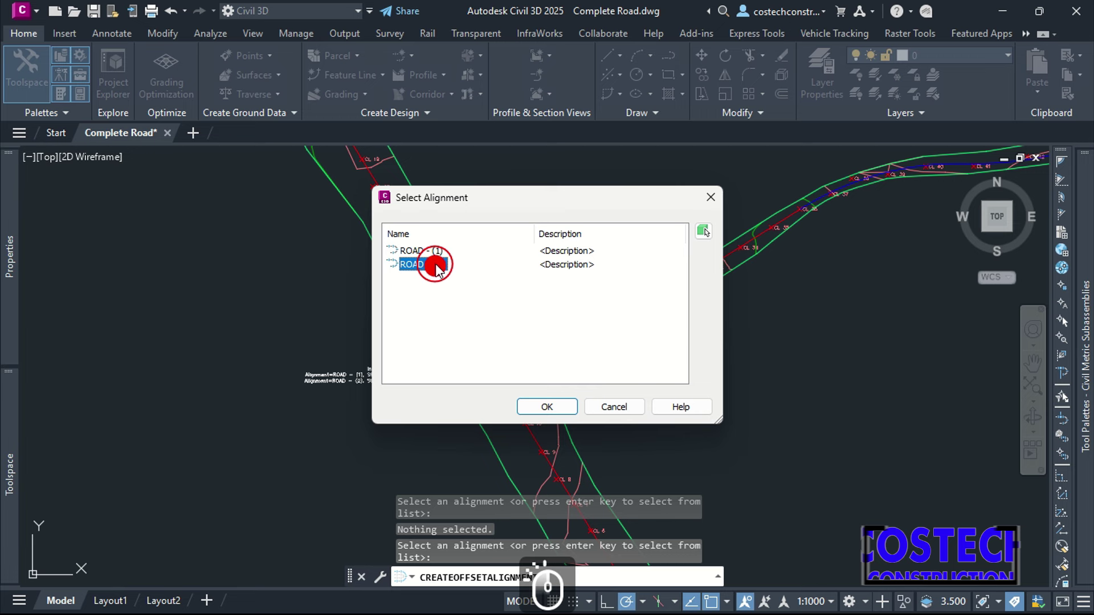
left_click(556, 408)
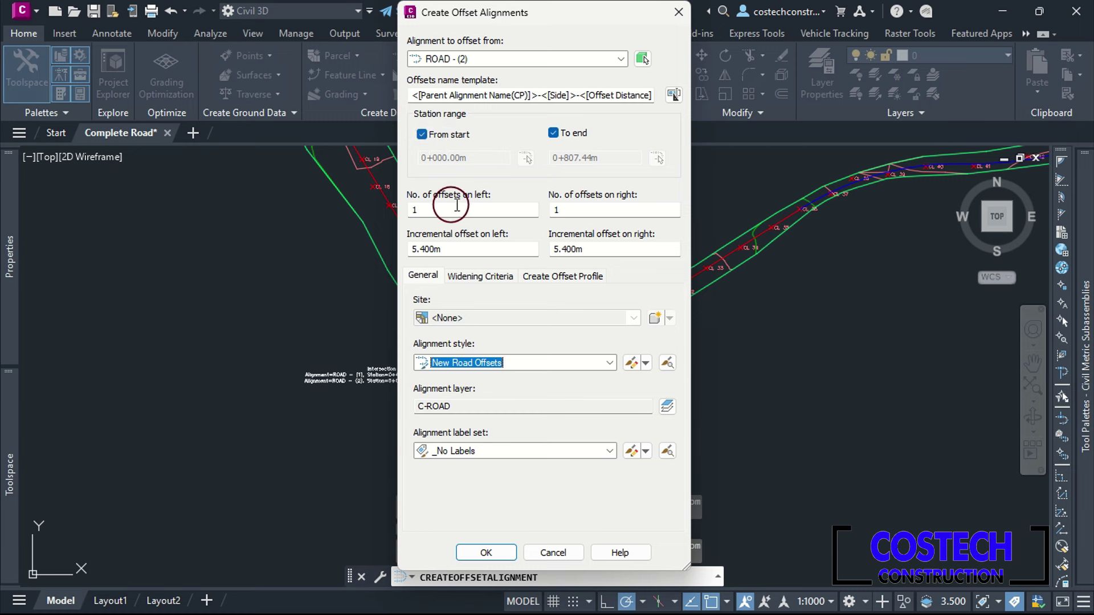
- Set the incremental offset to 3.65 m on both the left and right sides of ROAD - (2)
left_click(501, 249)
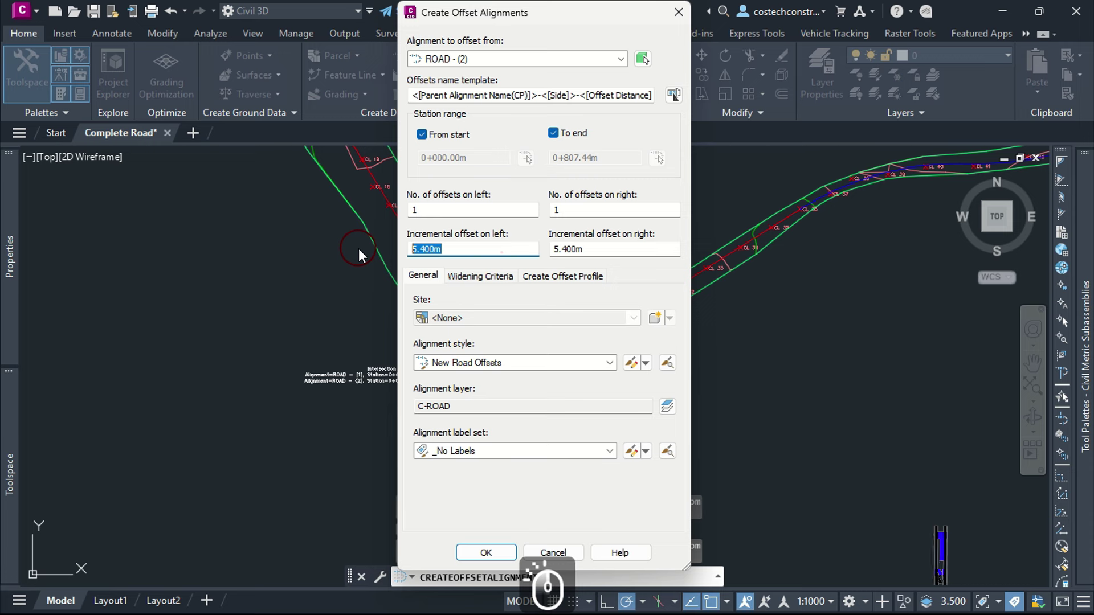
type("3.65")
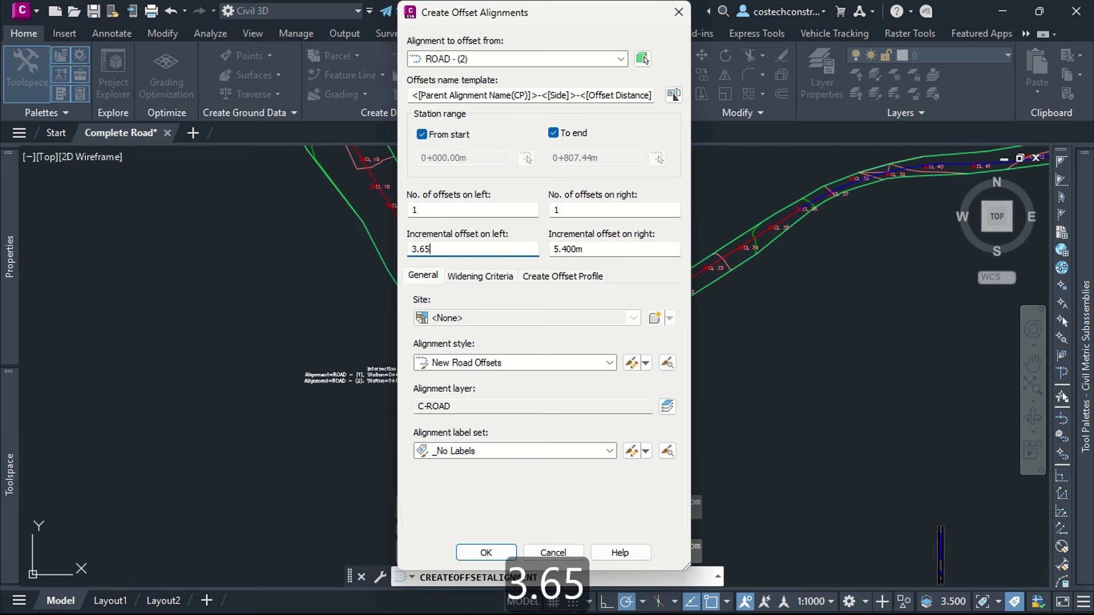
left_click(617, 248)
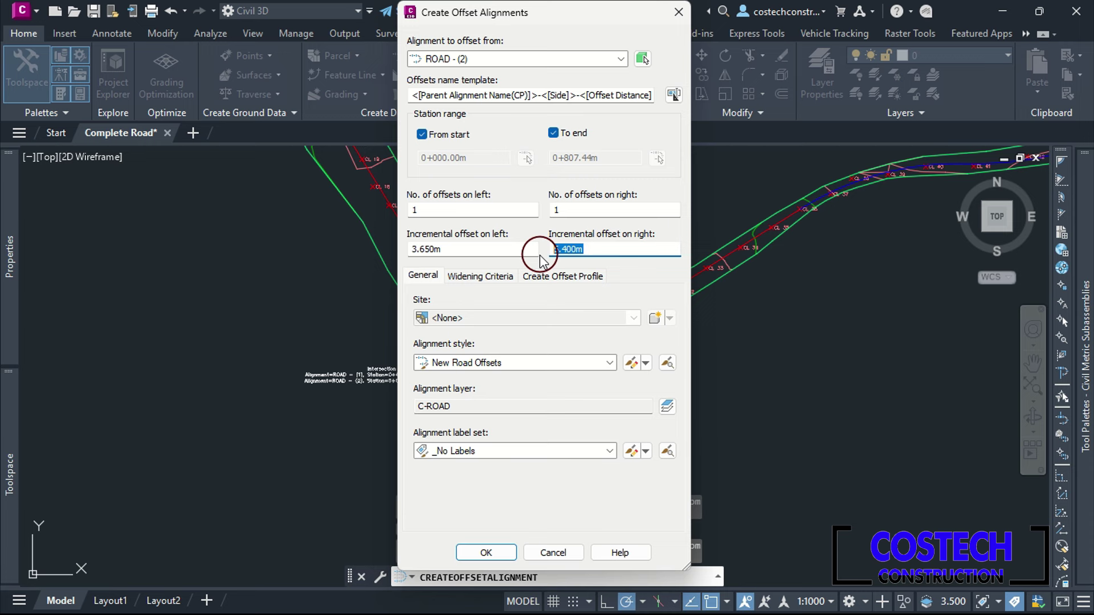
type("3.")
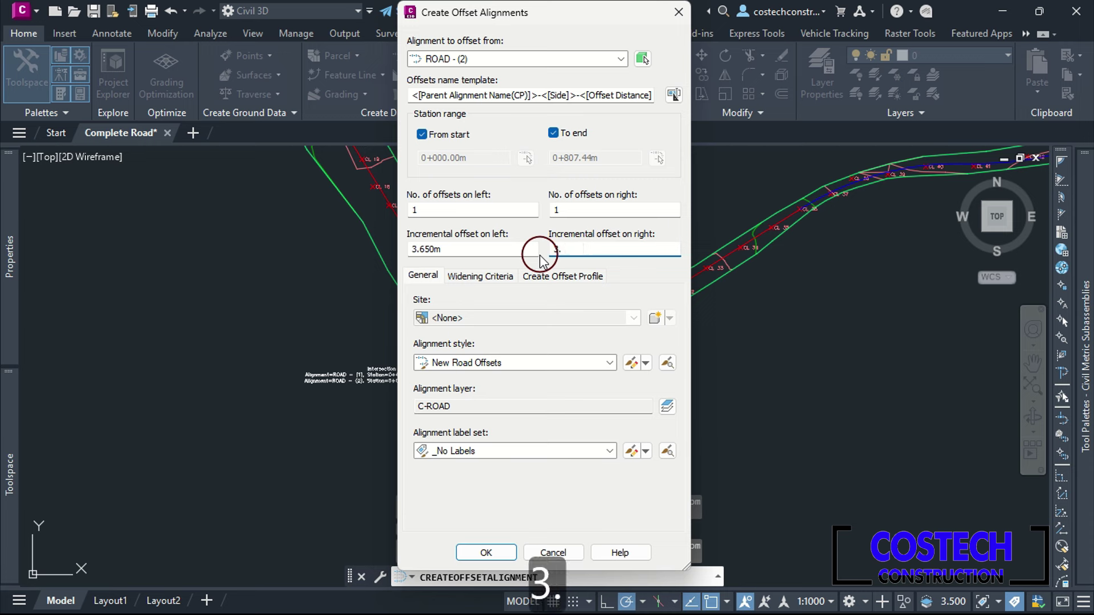
type("65")
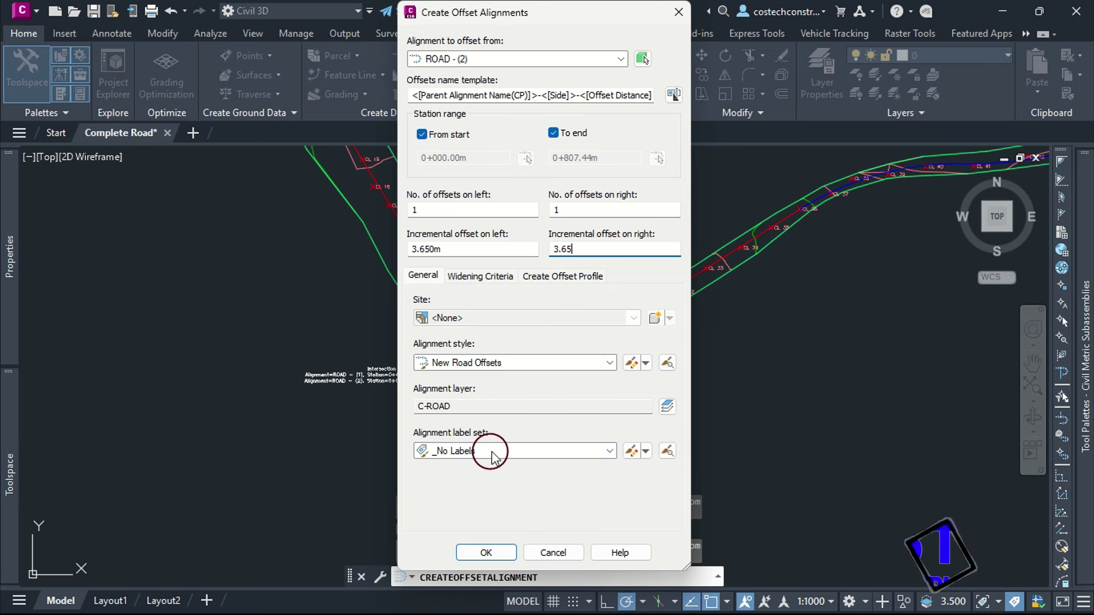
- Assign the R2 Check Set as the design check set in the widening criteria for the ROAD - (2) offsets
left_click(494, 279)
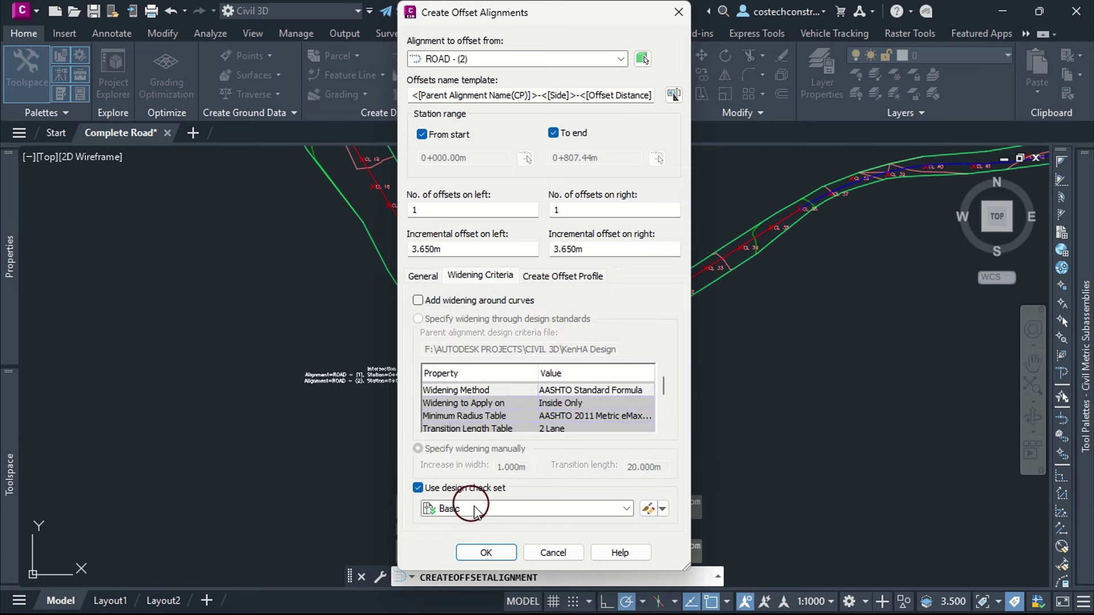
left_click(627, 512)
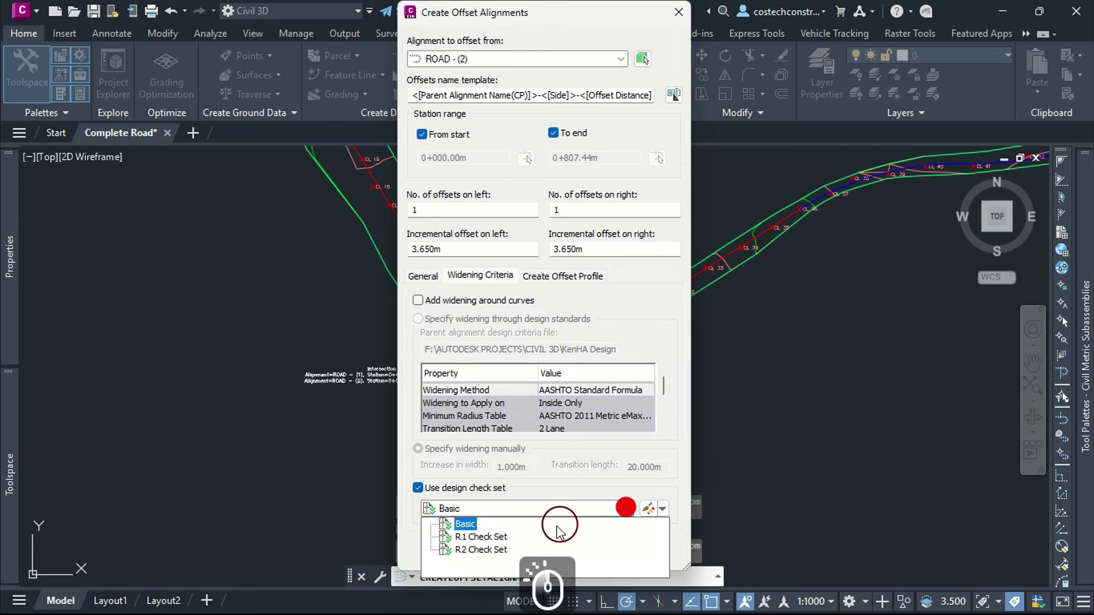
left_click(479, 546)
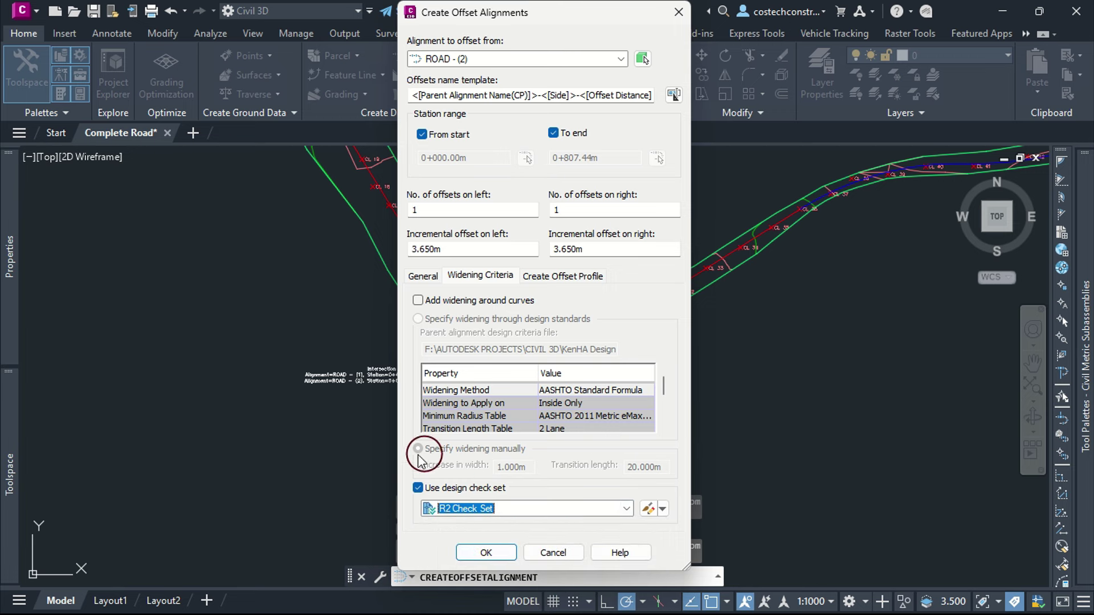
left_click(418, 489)
left_click(418, 488)
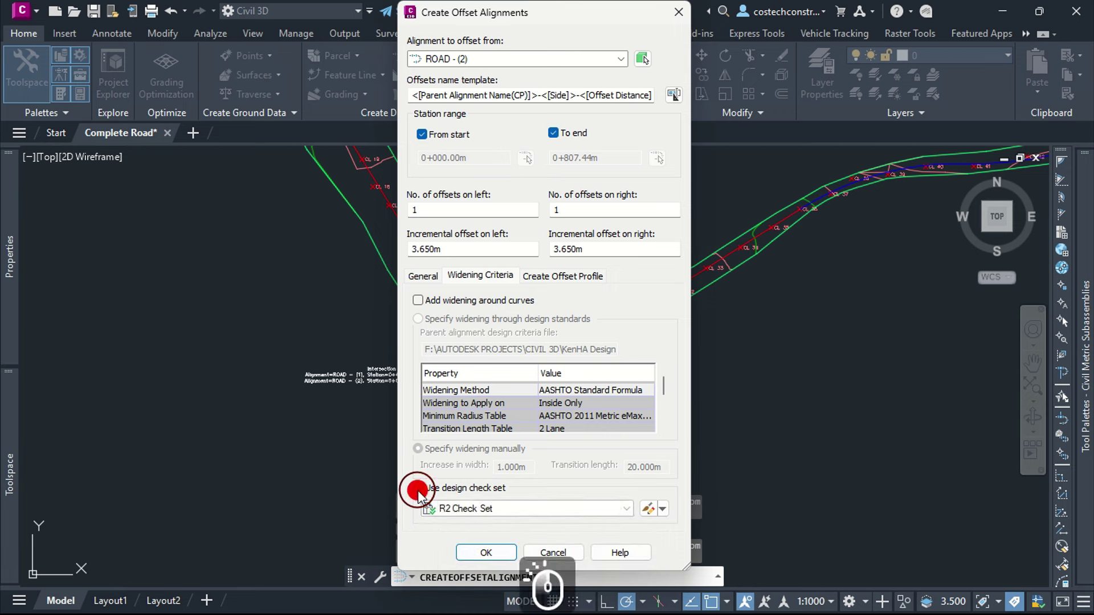
- Superimpose the offset profiles of ROAD - (2) onto the ROAD - (2)2 profile view, using Layout (2) as the parent profile
left_click(555, 277)
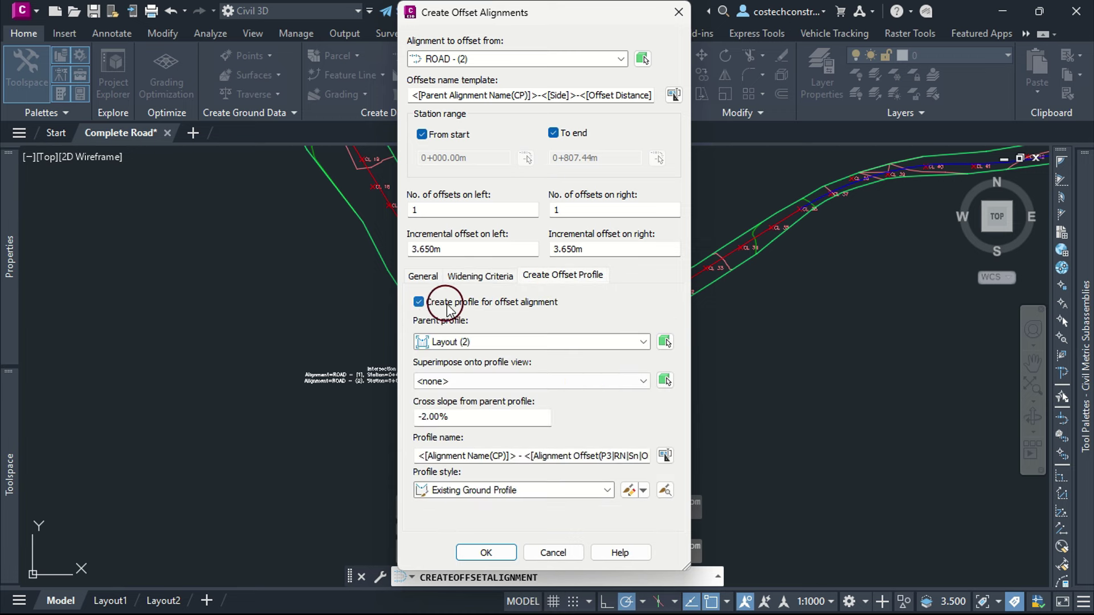
left_click(487, 342)
left_click(490, 342)
left_click(490, 381)
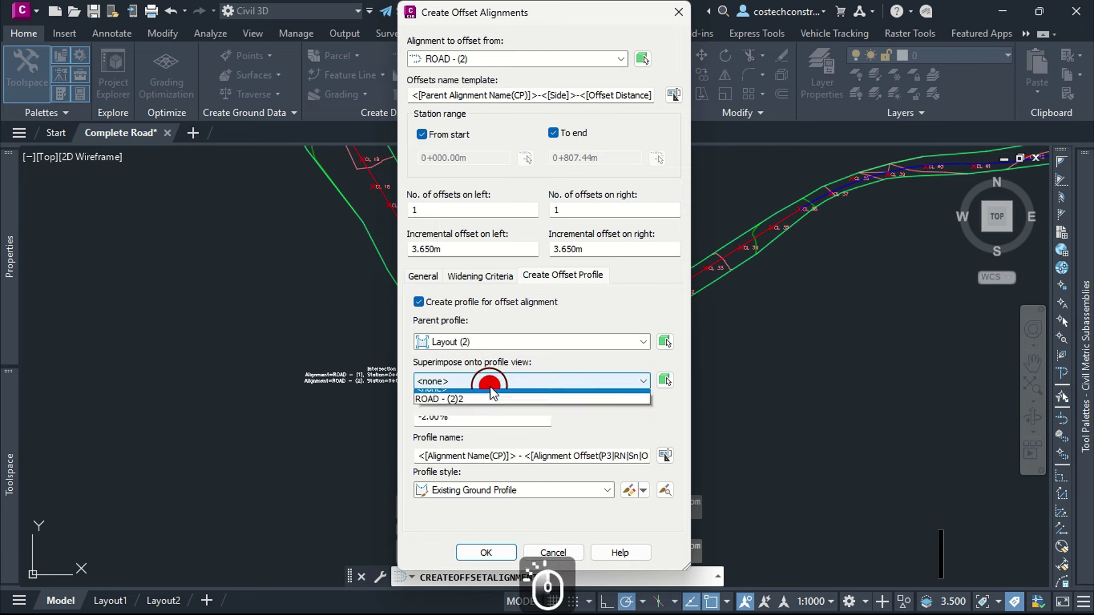
left_click(453, 394)
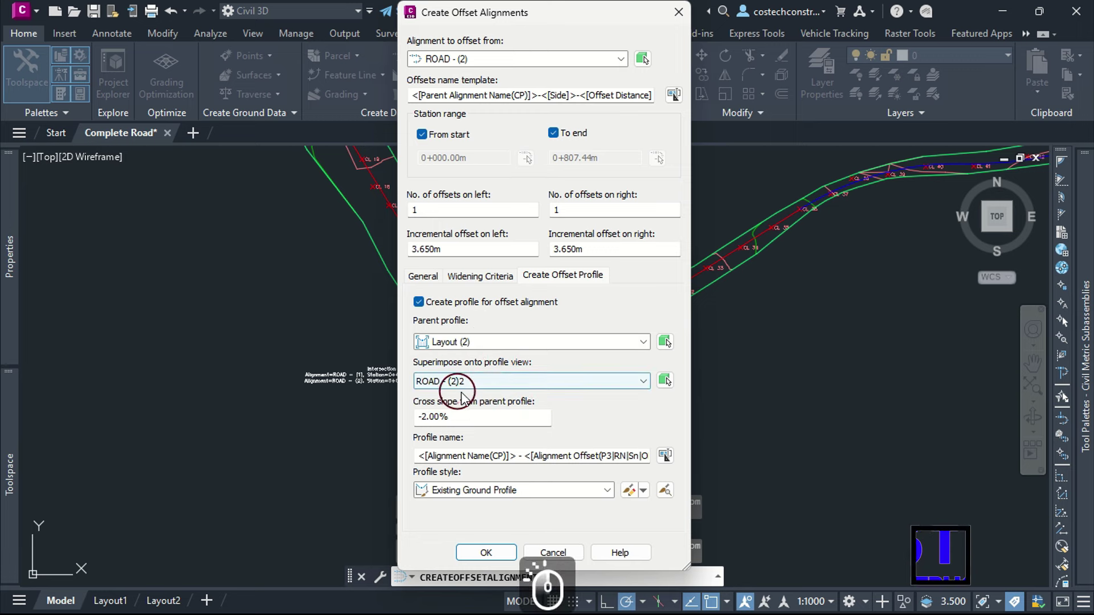
- Set the cross slope from the parent profile to -2.5% and create the ROAD - (2) offset alignments
double_click(429, 416)
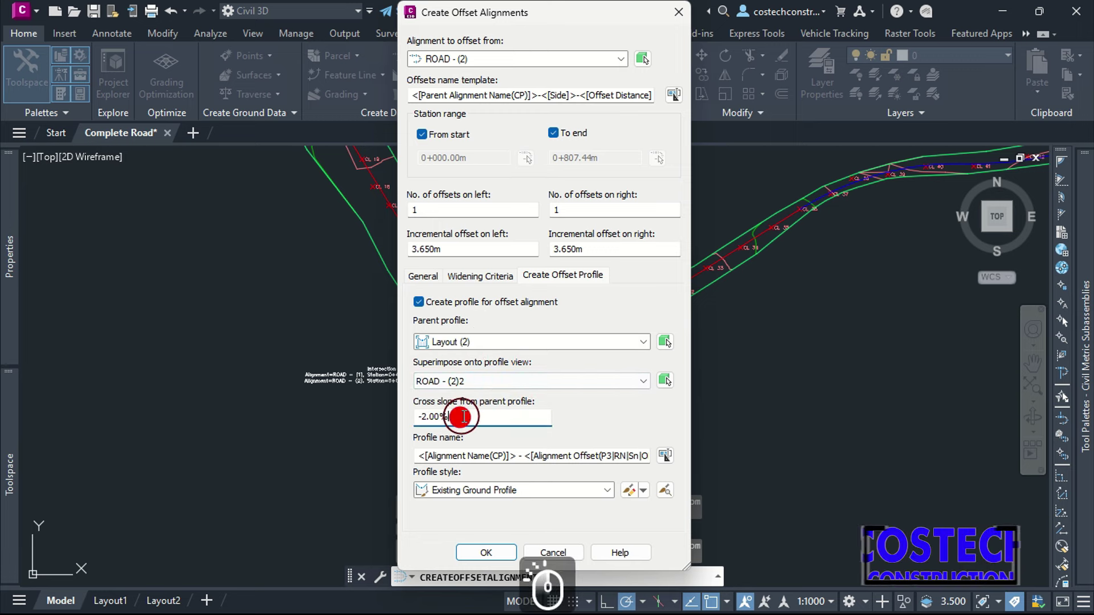
left_click(431, 415)
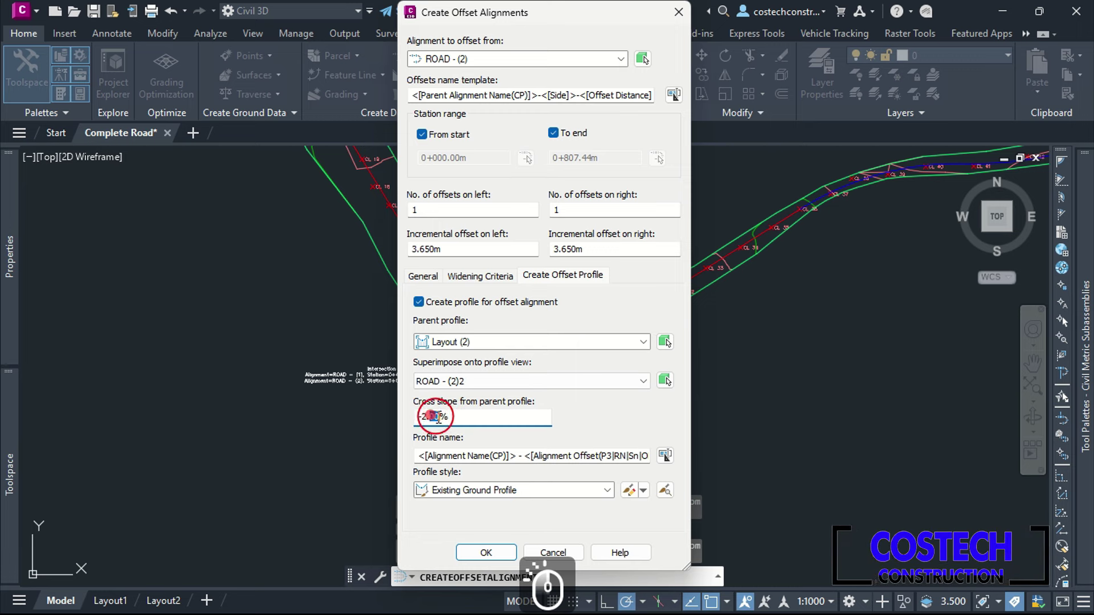
type("5")
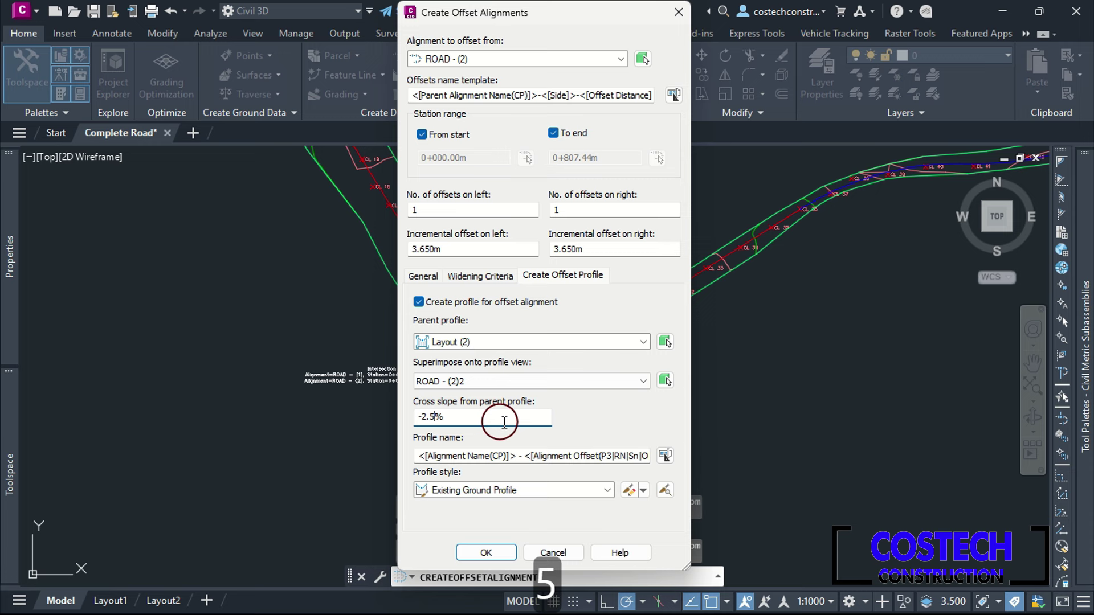
left_click(585, 407)
left_click(576, 489)
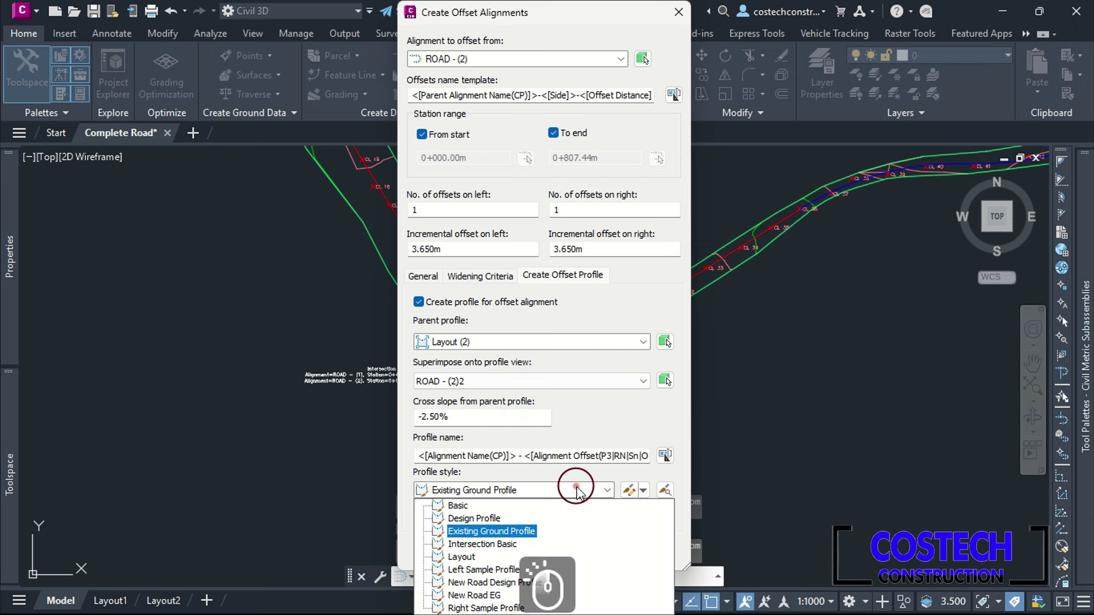
left_click(576, 490)
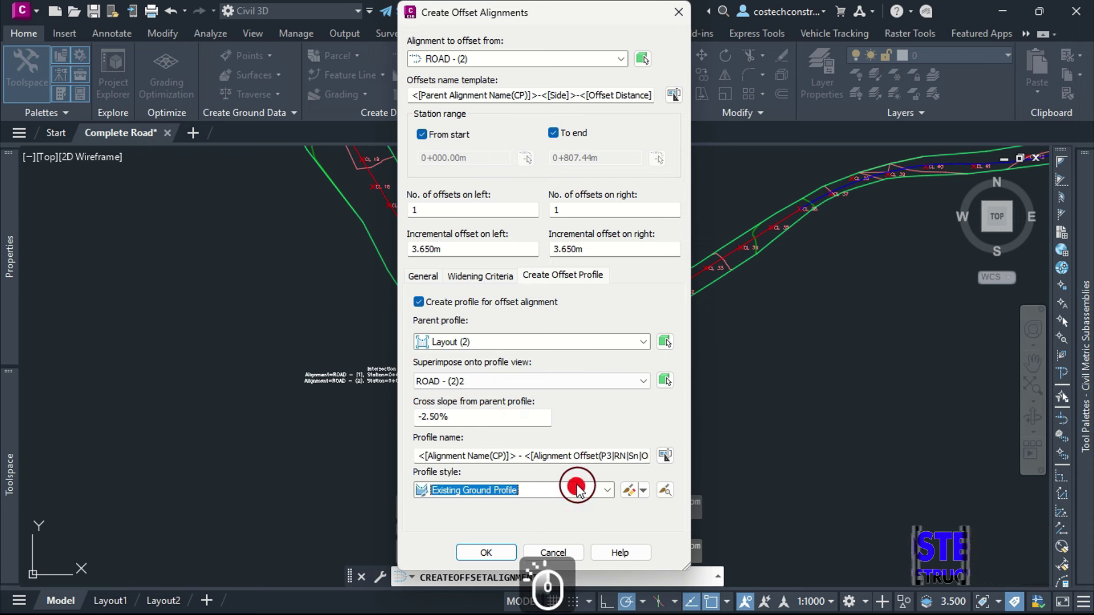
left_click(488, 553)
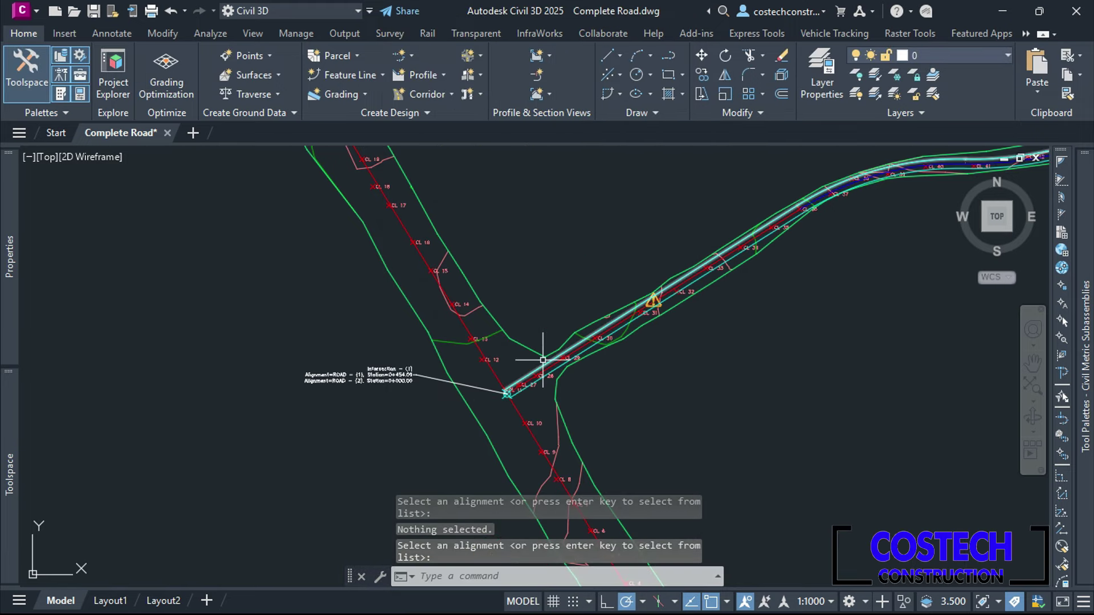
- Inspect the offset alignments along the branch road from the intersection to its far end near CL 52
scroll(519, 374, "up", 8)
scroll(447, 420, "down", 6)
scroll(646, 378, "up", 4)
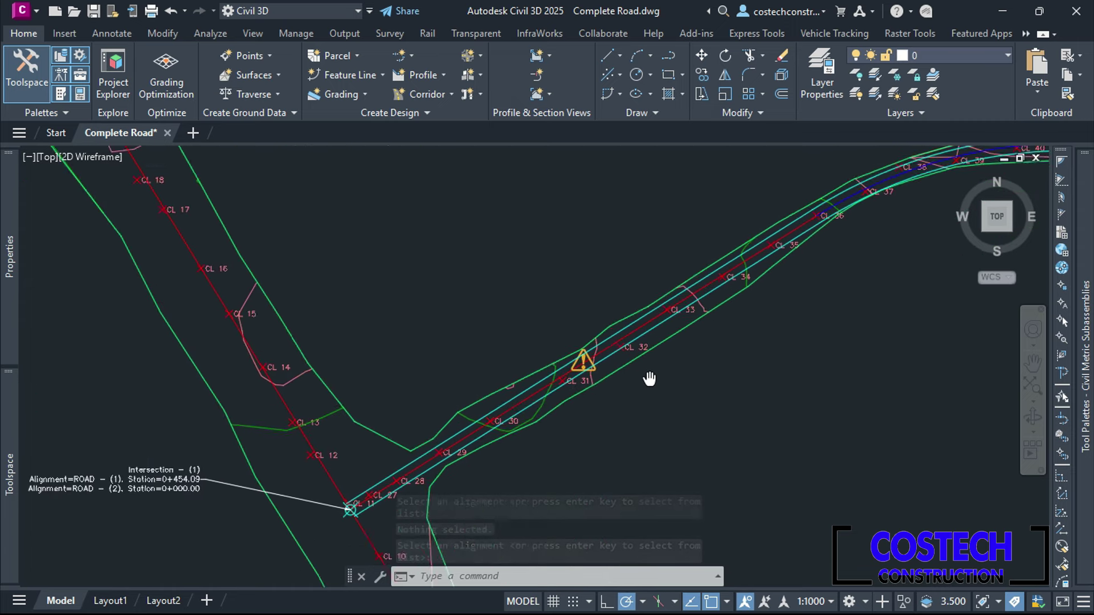
middle_click_drag(771, 288, 684, 354)
scroll(599, 350, "up", 6)
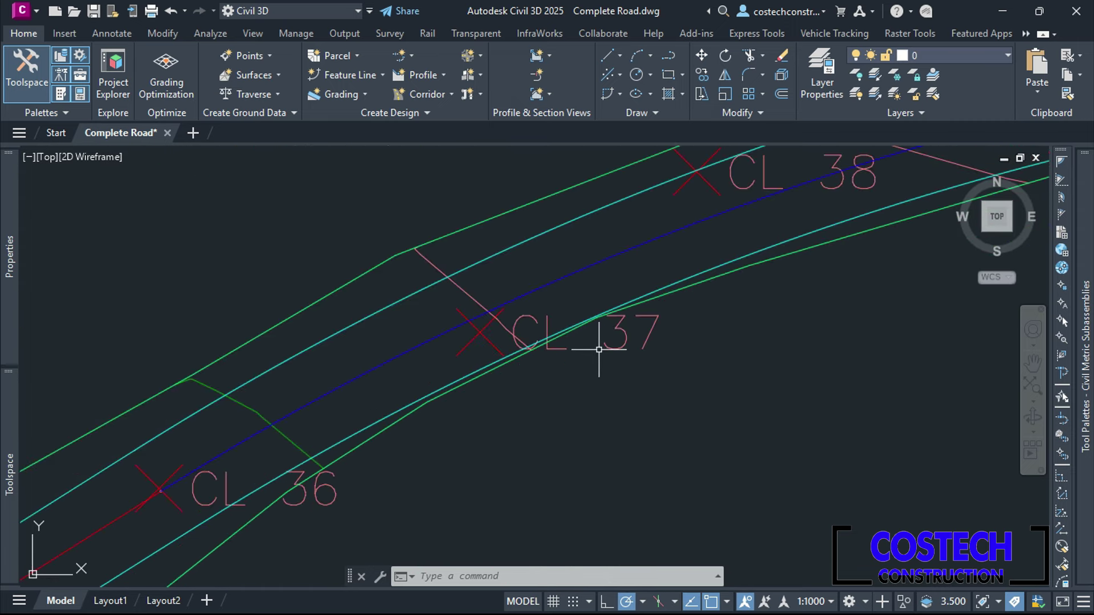
scroll(487, 333, "down", 3)
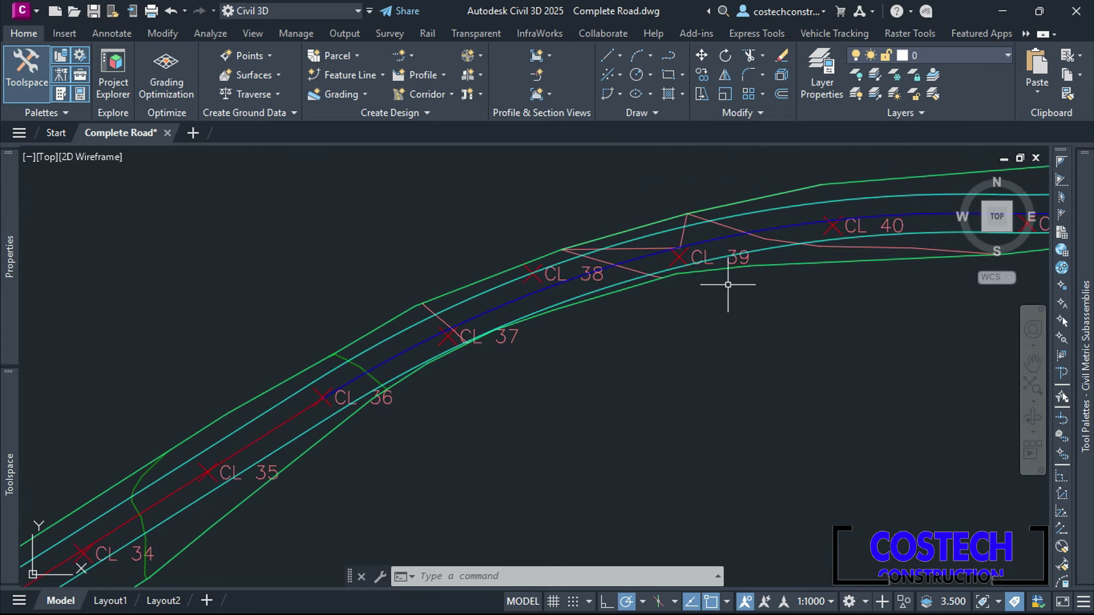
middle_click_drag(728, 281, 430, 342)
middle_click_drag(671, 319, 283, 430)
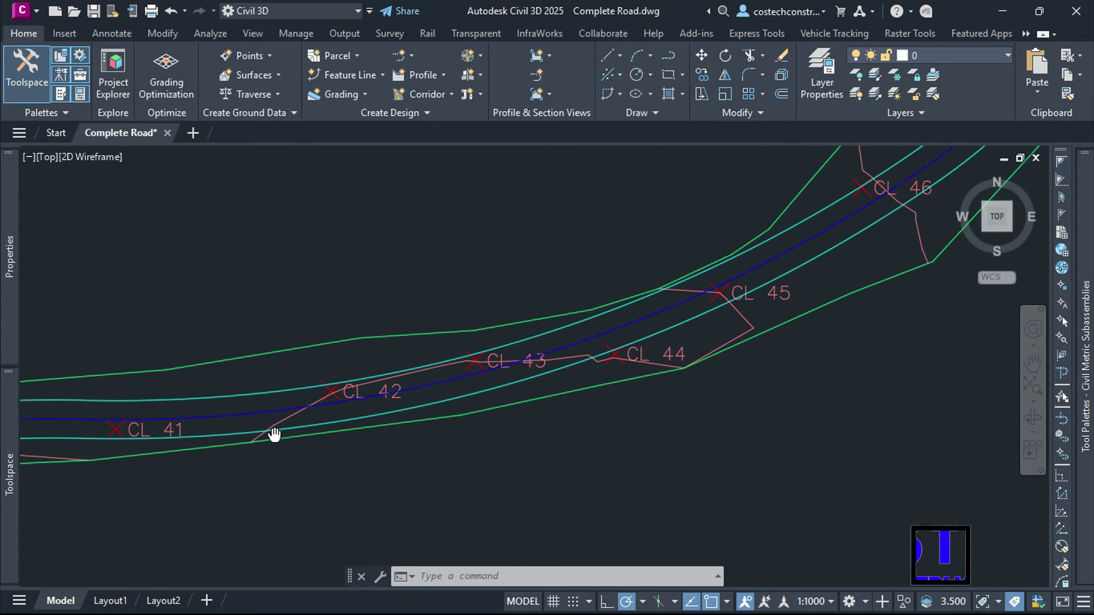
middle_click_drag(782, 273, 506, 467)
middle_click_drag(811, 247, 598, 456)
middle_click_drag(832, 217, 653, 467)
scroll(712, 331, "down", 5)
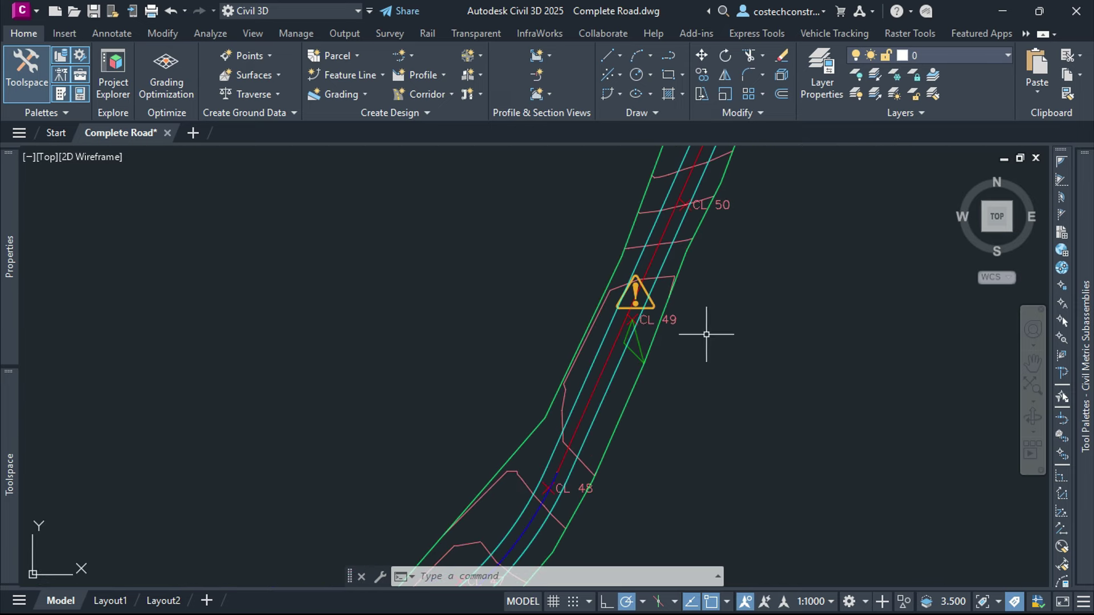
scroll(772, 217, "up", 4)
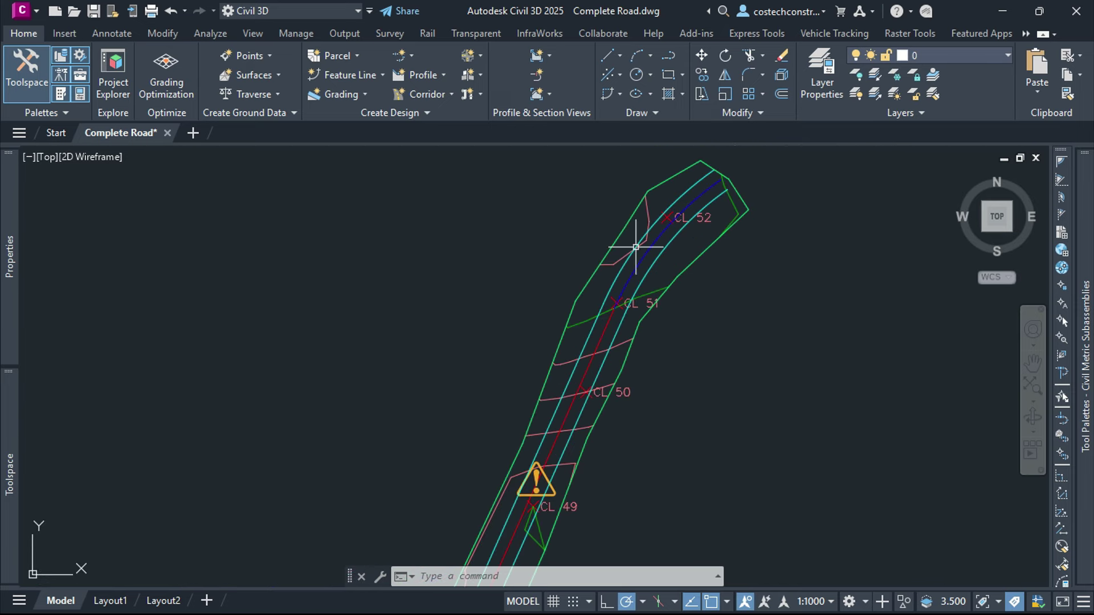
- Start offset alignments from the main road ROAD - (1) with an incremental offset of 12.30 m on both sides
scroll(770, 215, "down", 5)
scroll(720, 244, "up", 3)
scroll(558, 260, "up", 3)
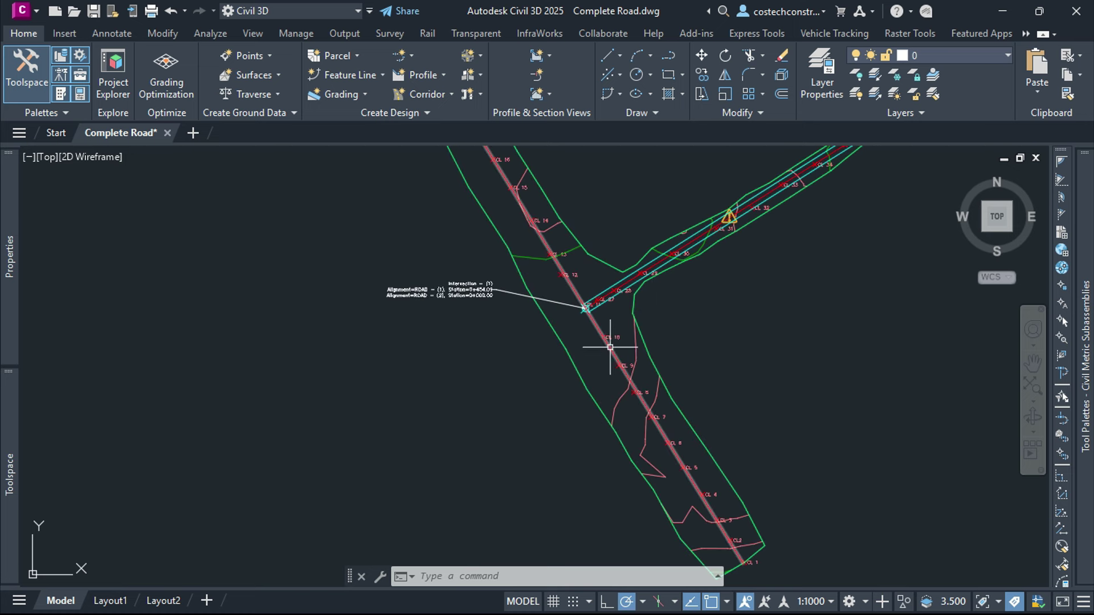
left_click(405, 55)
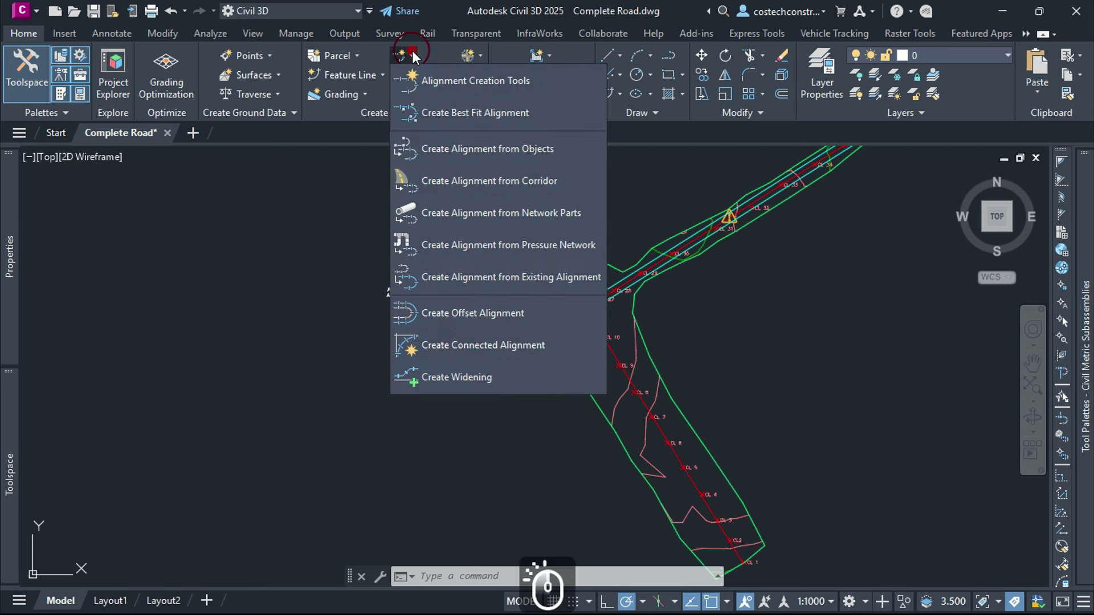
left_click(433, 315)
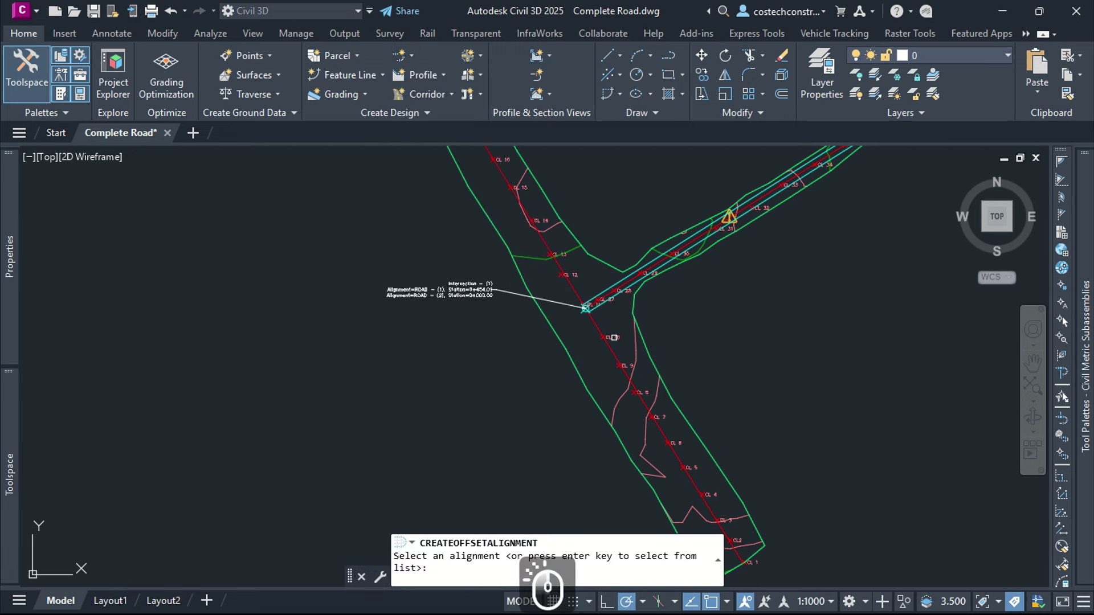
left_click(613, 351)
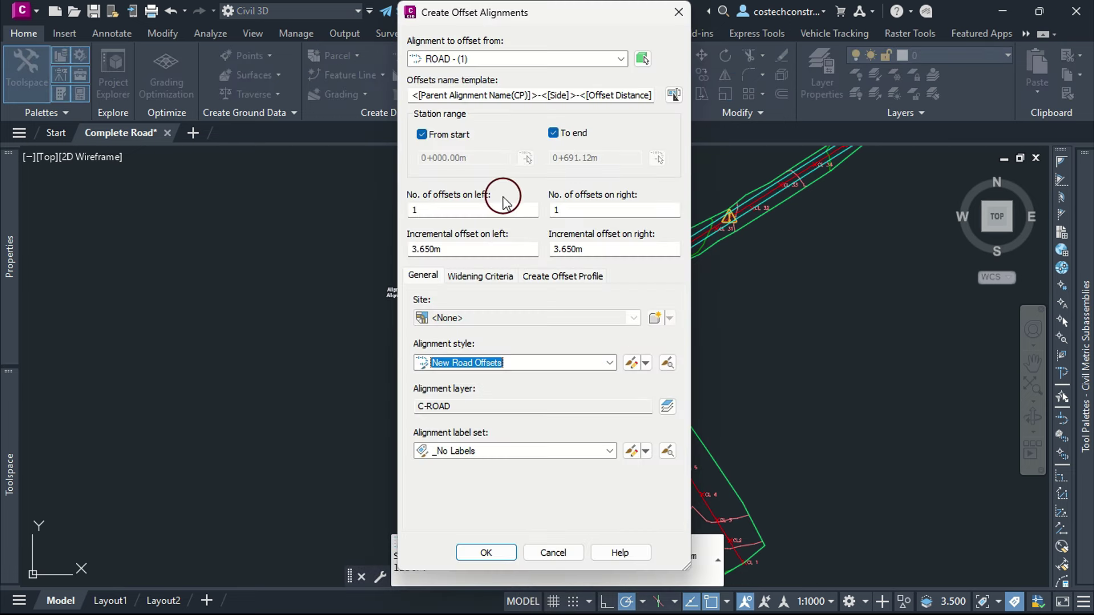
double_click(459, 248)
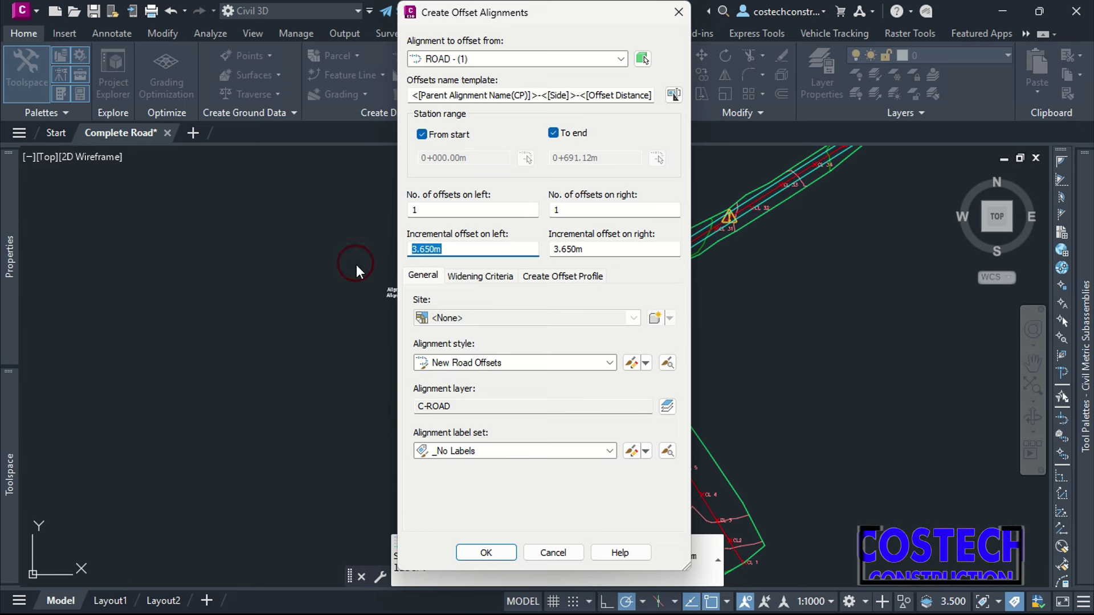
type("12.30")
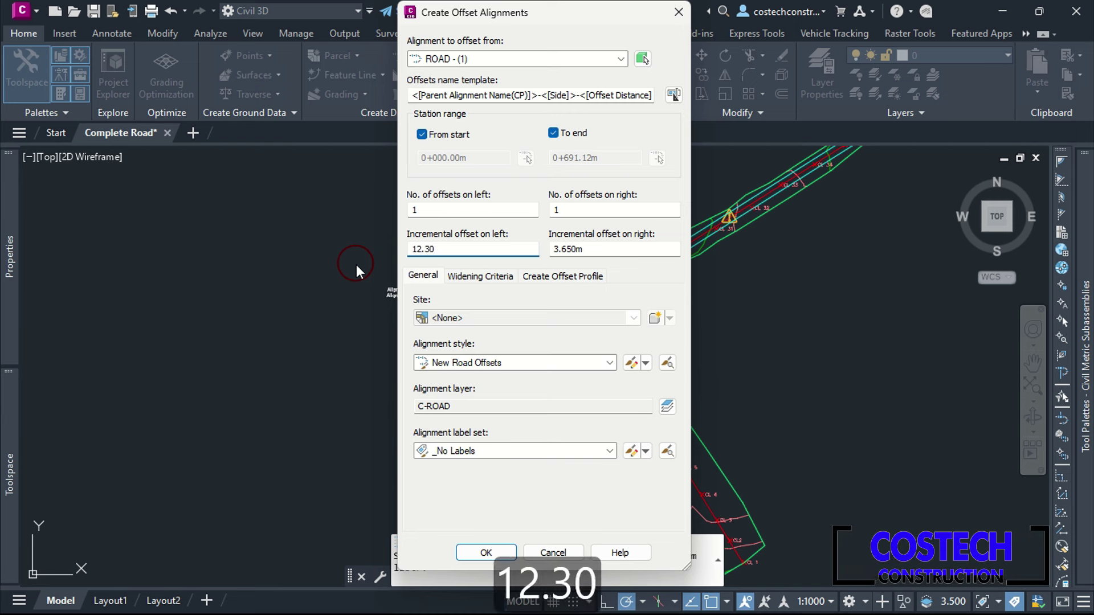
double_click(591, 253)
type("12.30")
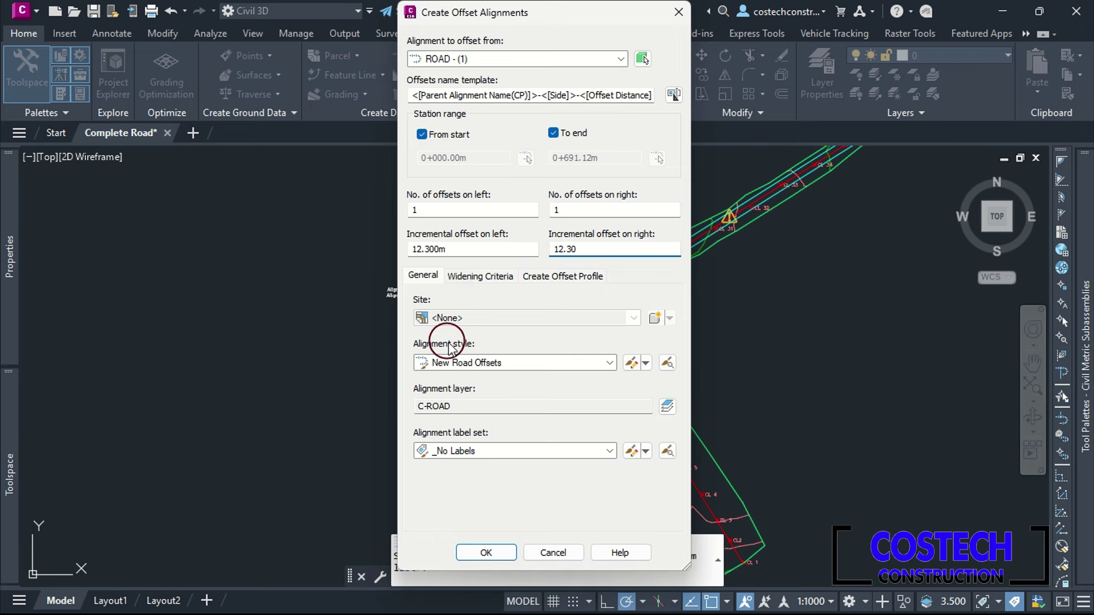
- Assign the R1 Check Set as the design check set in the widening criteria for the ROAD - (1) offsets
left_click(500, 277)
left_click(627, 508)
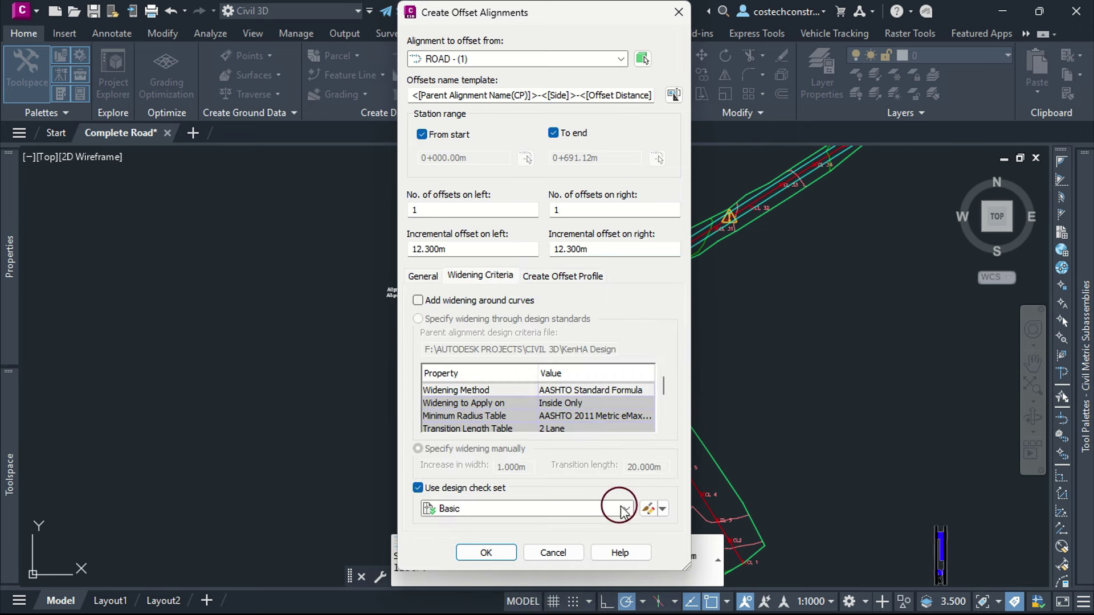
left_click(489, 534)
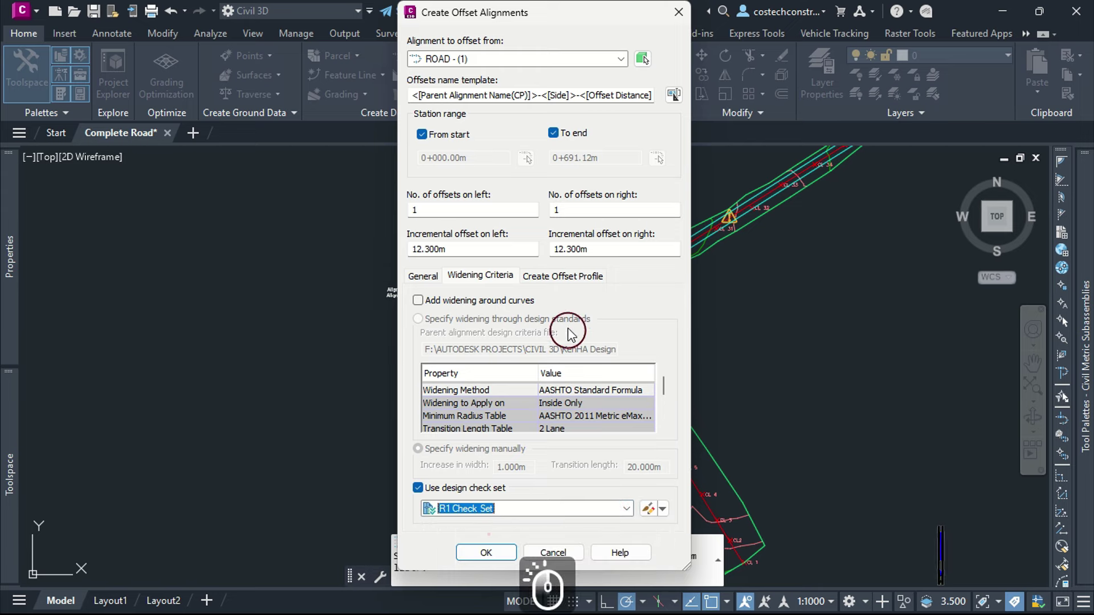
- Superimpose the offset profiles of ROAD - (1) onto the ROAD - (1)1 profile view
left_click(559, 276)
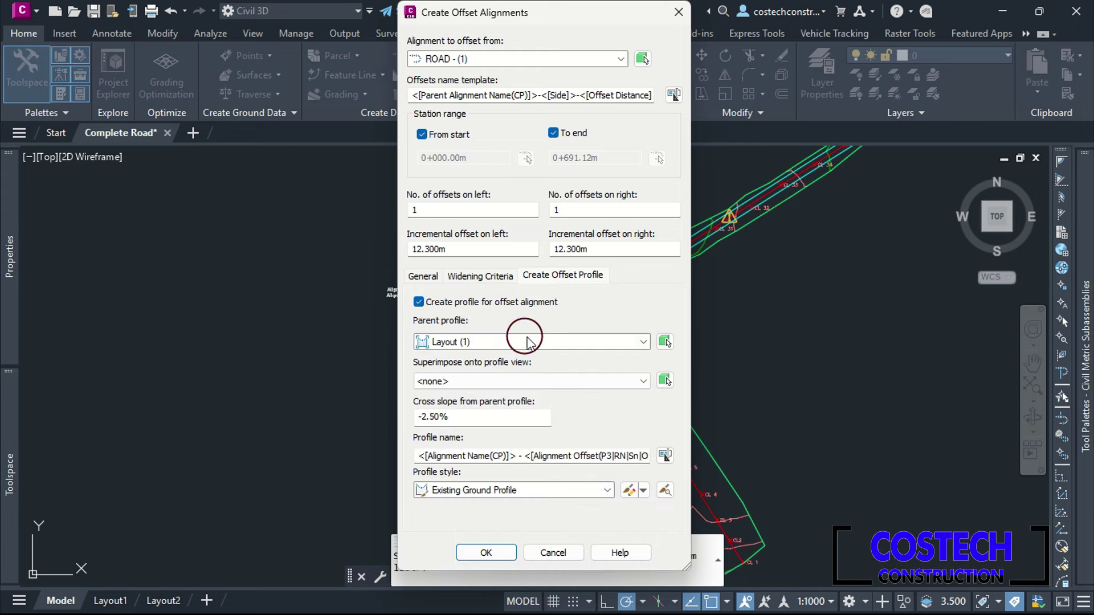
left_click(632, 377)
left_click(471, 399)
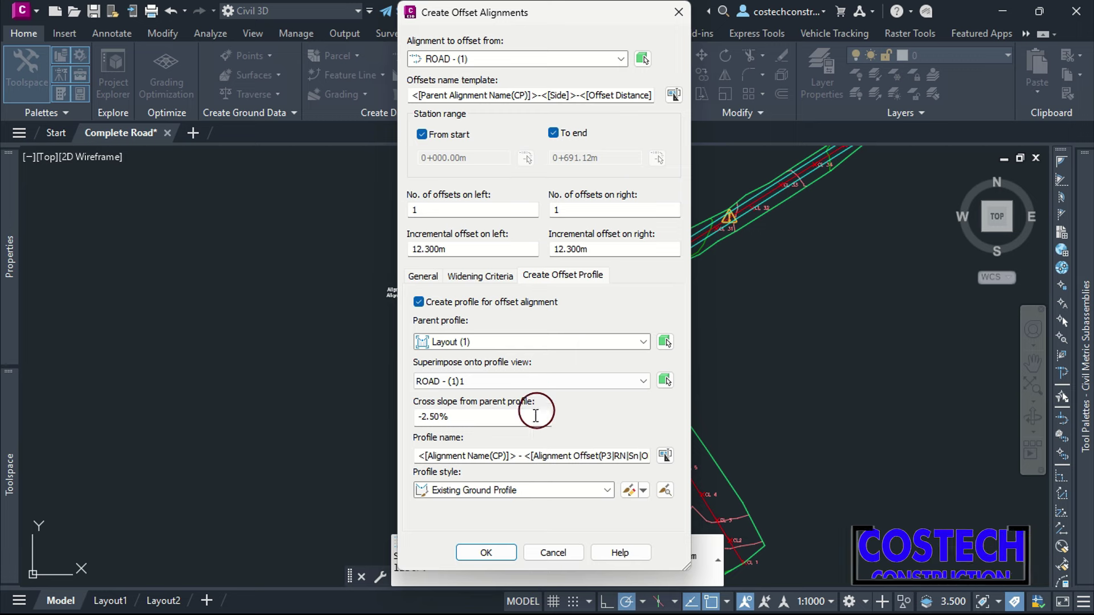
- Create the ROAD - (1) offset alignments and their offset profiles with the chosen settings
left_click(480, 551)
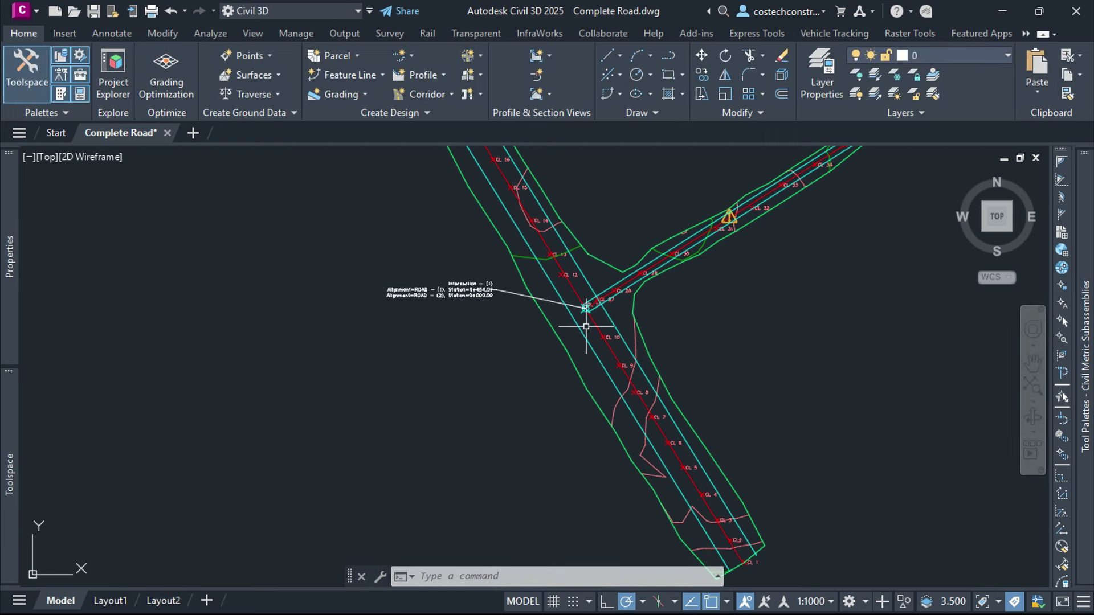
scroll(601, 306, "up", 4)
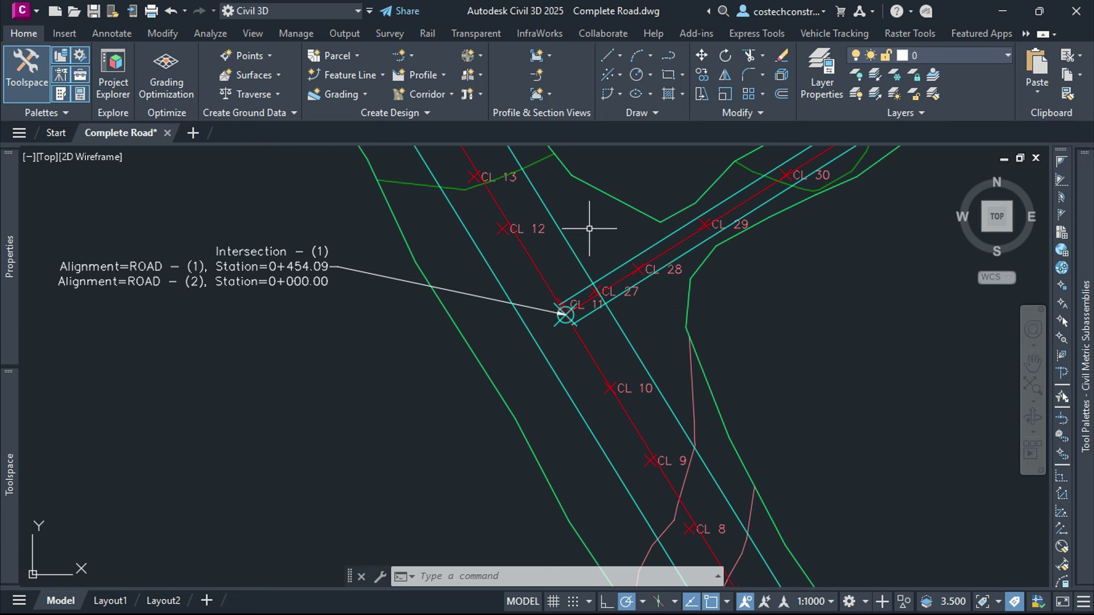
- Start a connected alignment from ROAD - (1)-Left-12.300 to ROAD - (2)-Right-3.650 in the CL 10/CL 28 corner, using the _No Labels label set
left_click(413, 52)
left_click(466, 344)
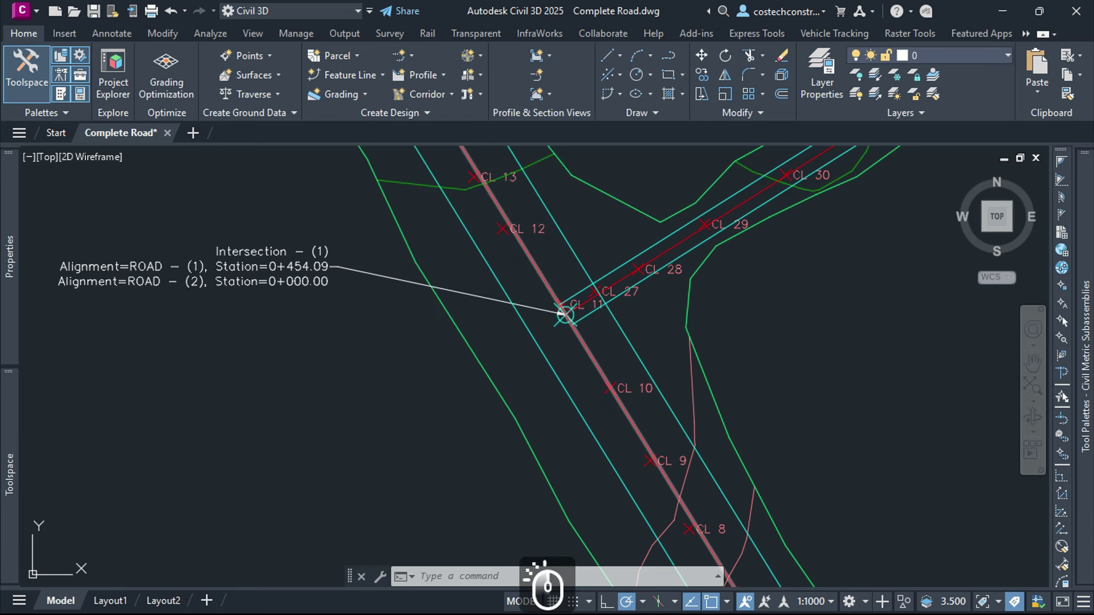
left_click(631, 342)
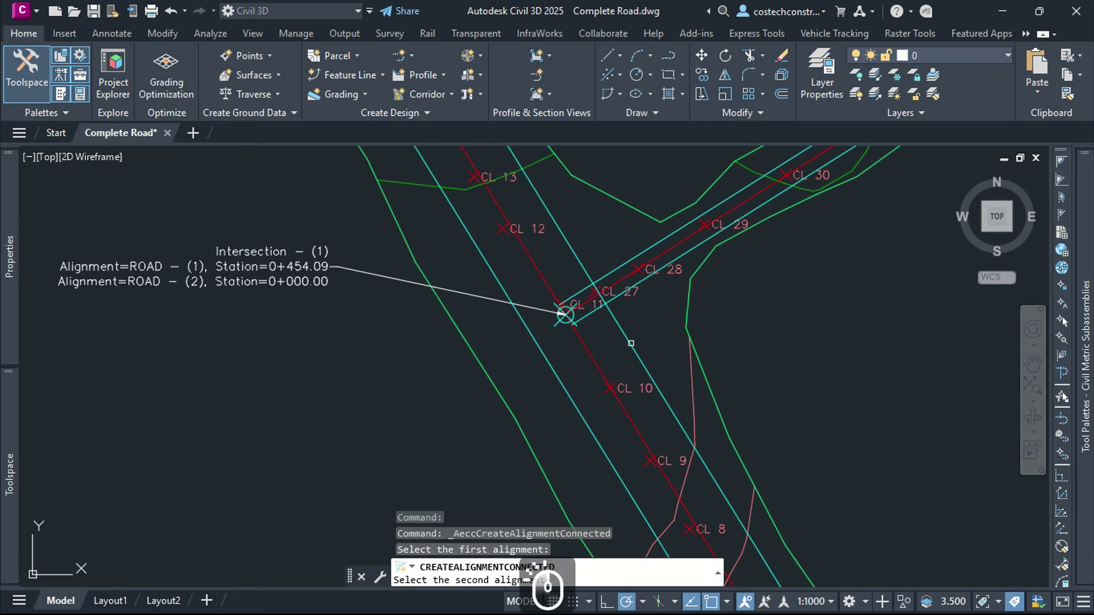
left_click(682, 251)
left_click(634, 296)
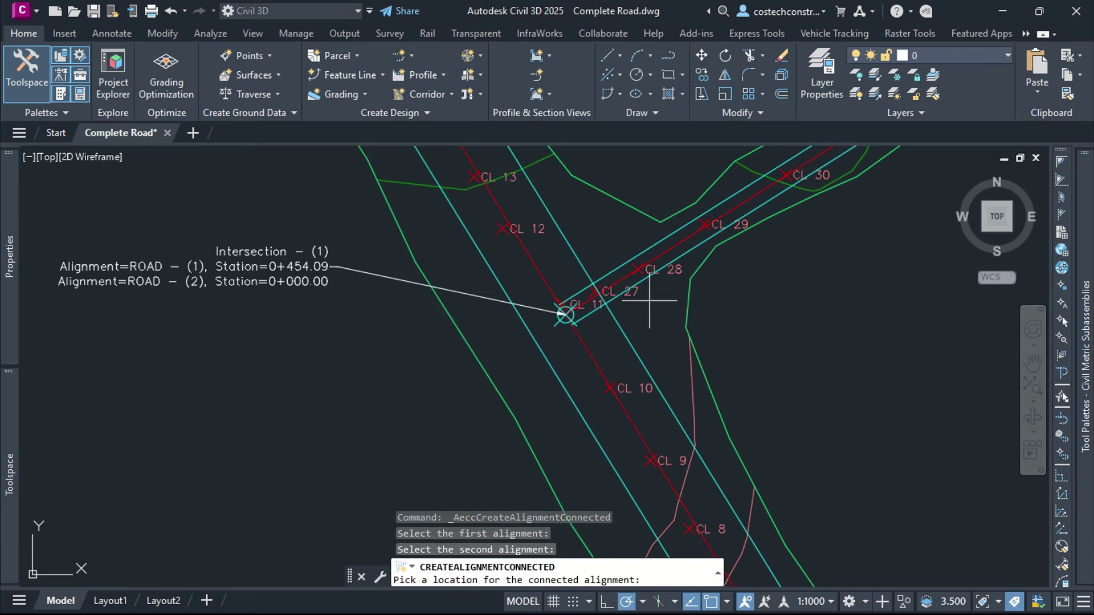
key("Return")
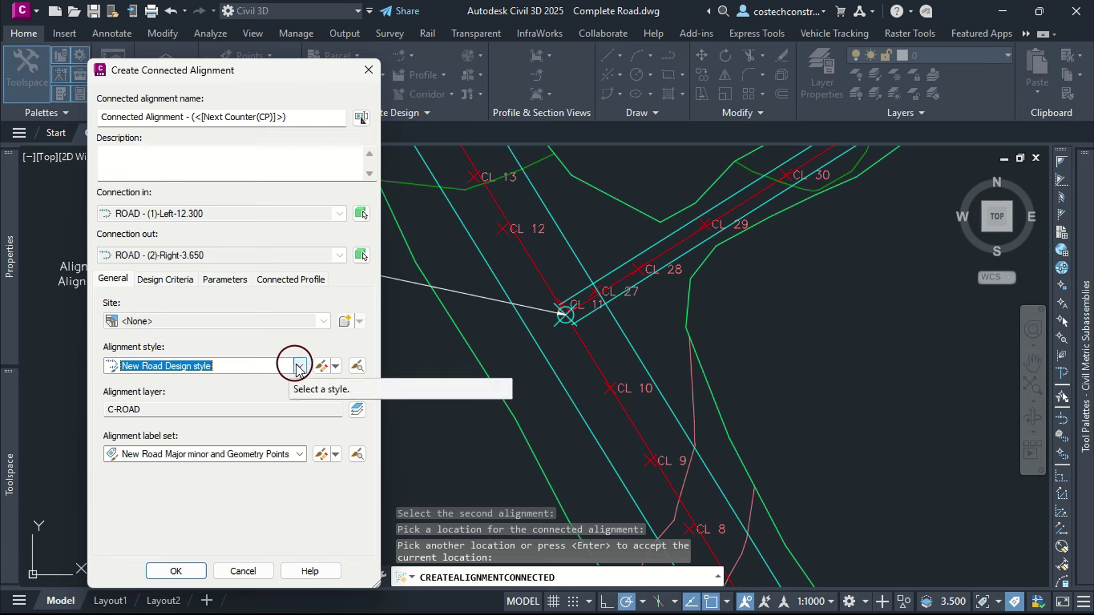
left_click(299, 454)
left_click(165, 469)
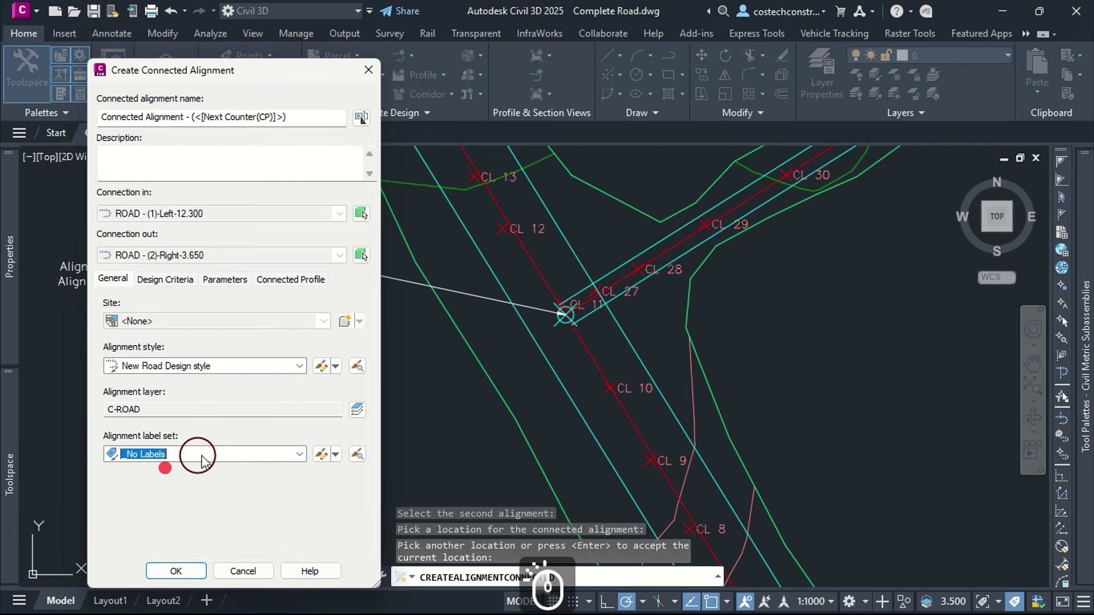
left_click(167, 279)
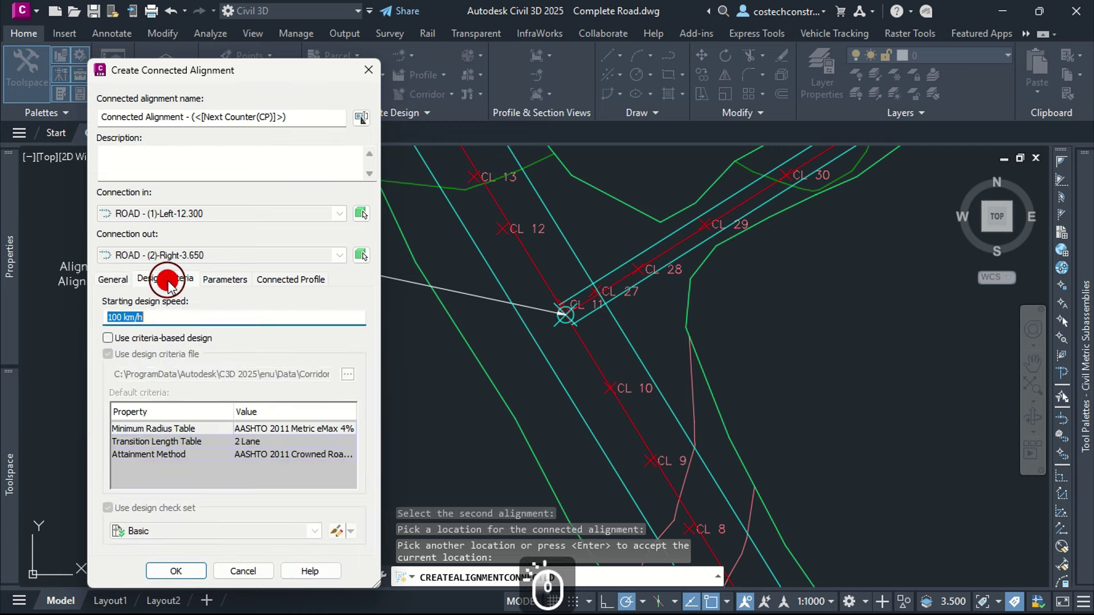
left_click(107, 339)
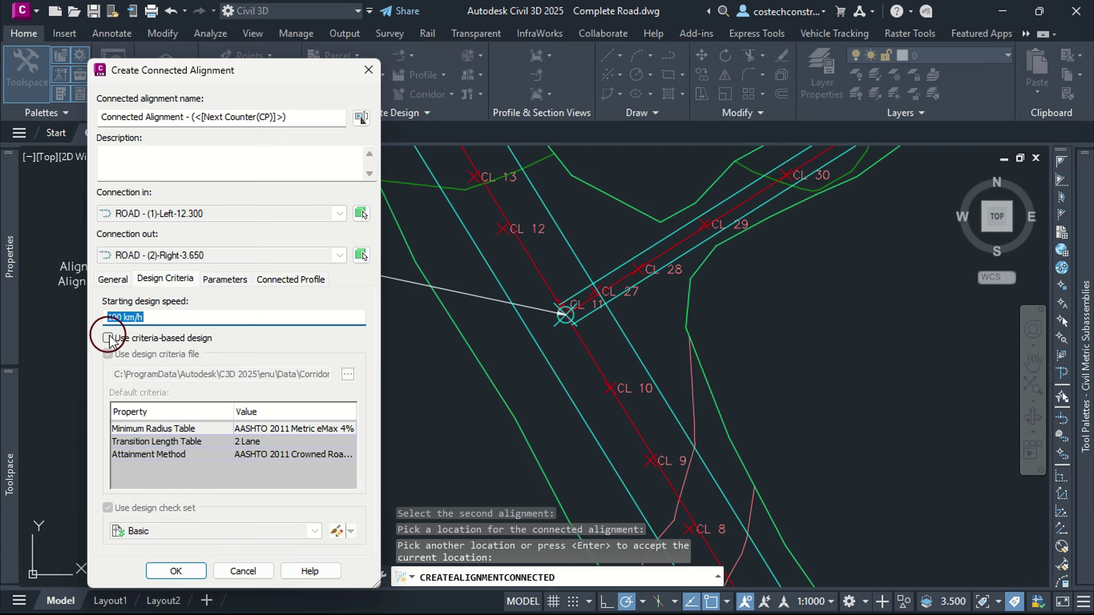
left_click(107, 338)
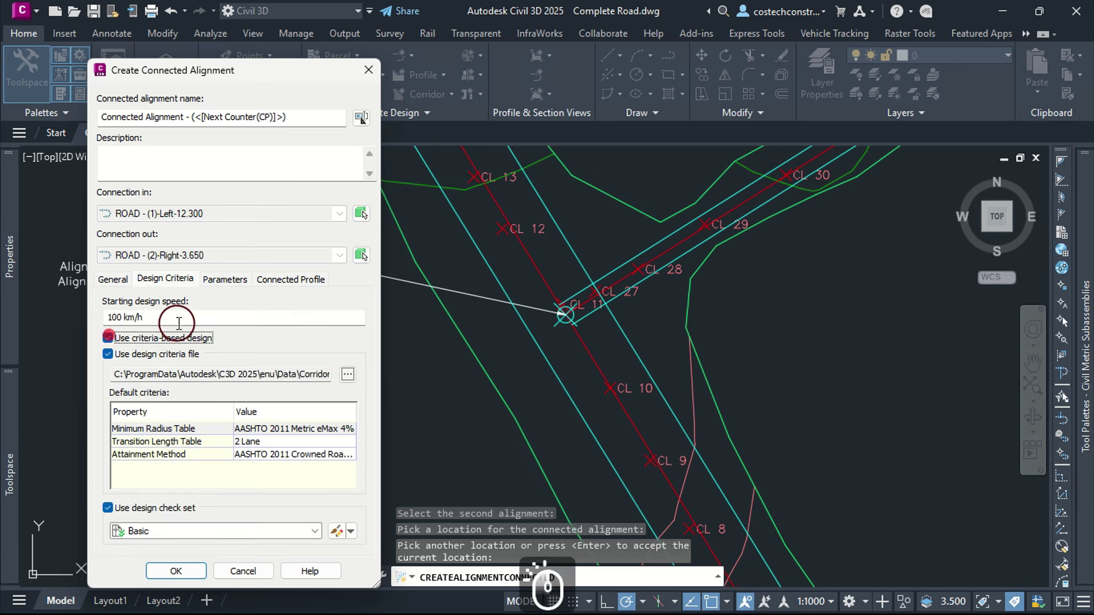
left_click(126, 337)
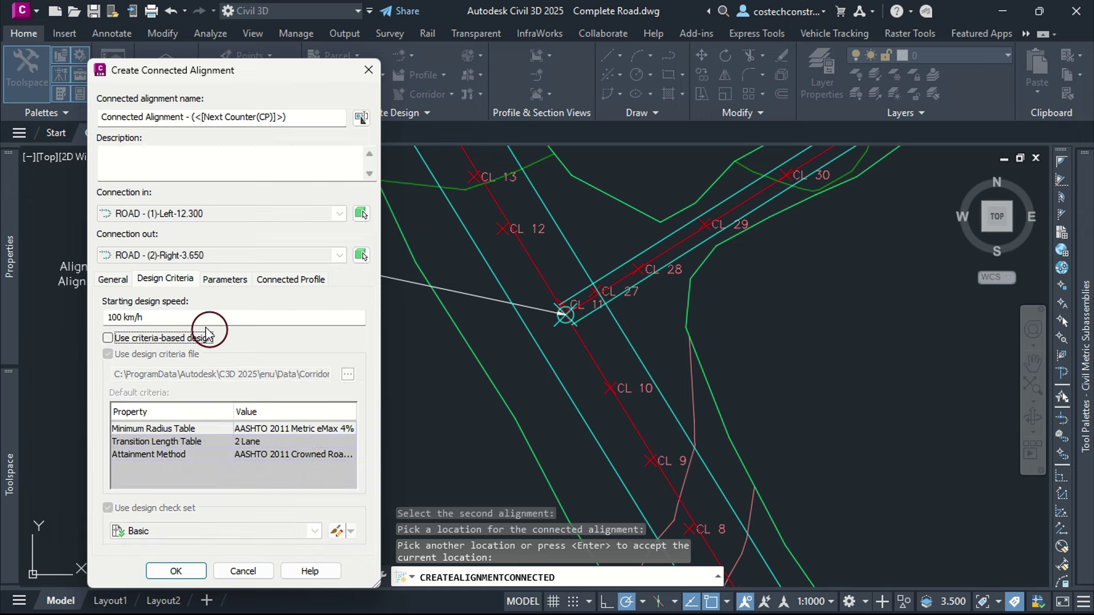
- Define the connecting curve as a Circular Fillet with a 25 m radius and preview it
left_click(228, 279)
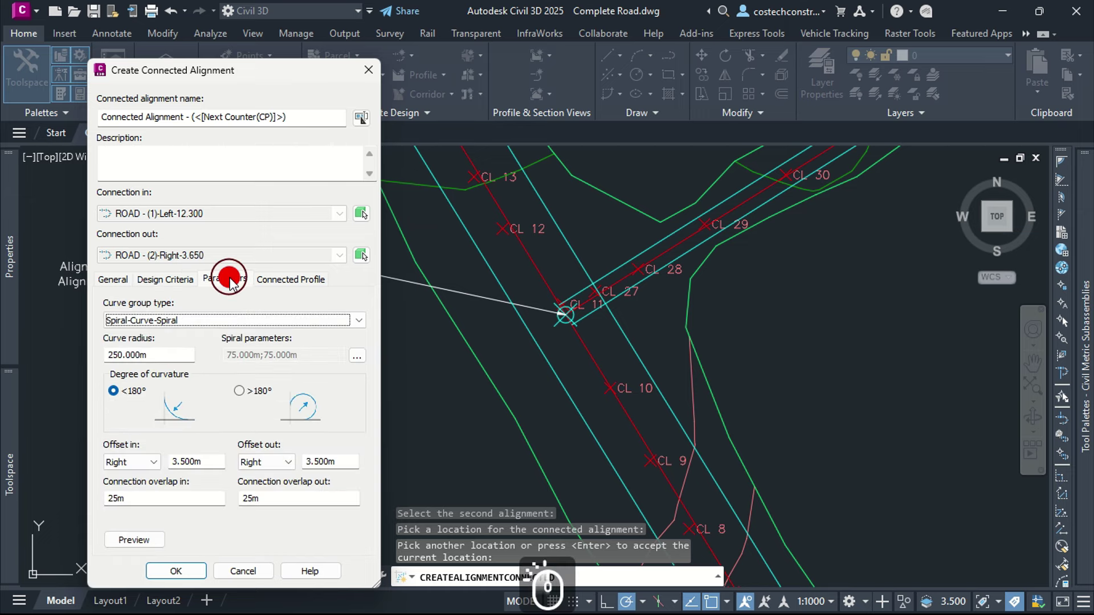
left_click(340, 320)
left_click(215, 326)
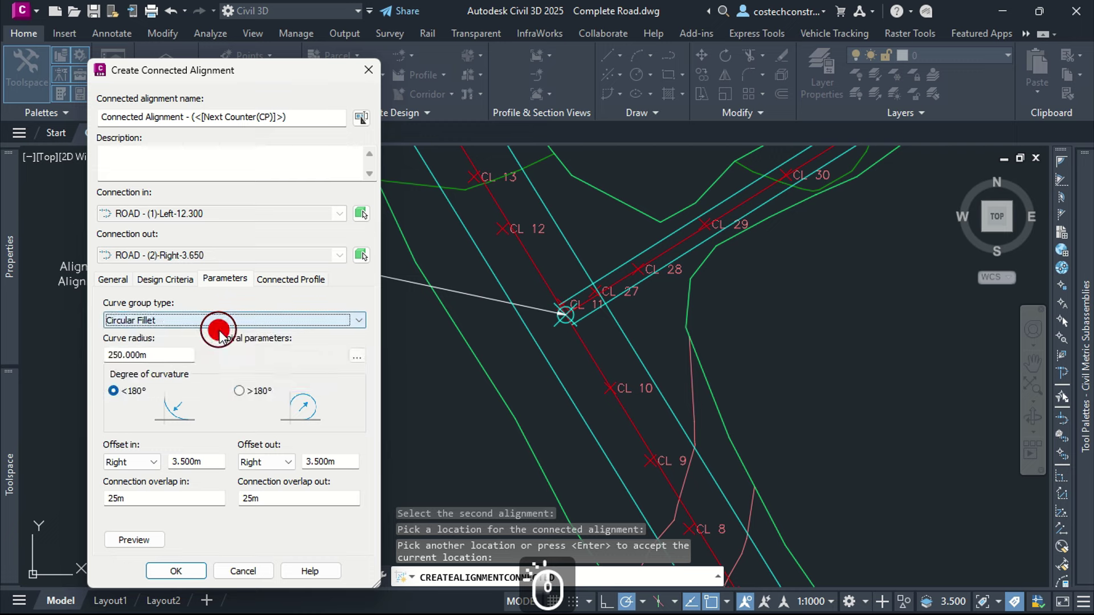
left_click(155, 352)
left_click_drag(158, 352, 70, 355)
type("25")
left_click(147, 544)
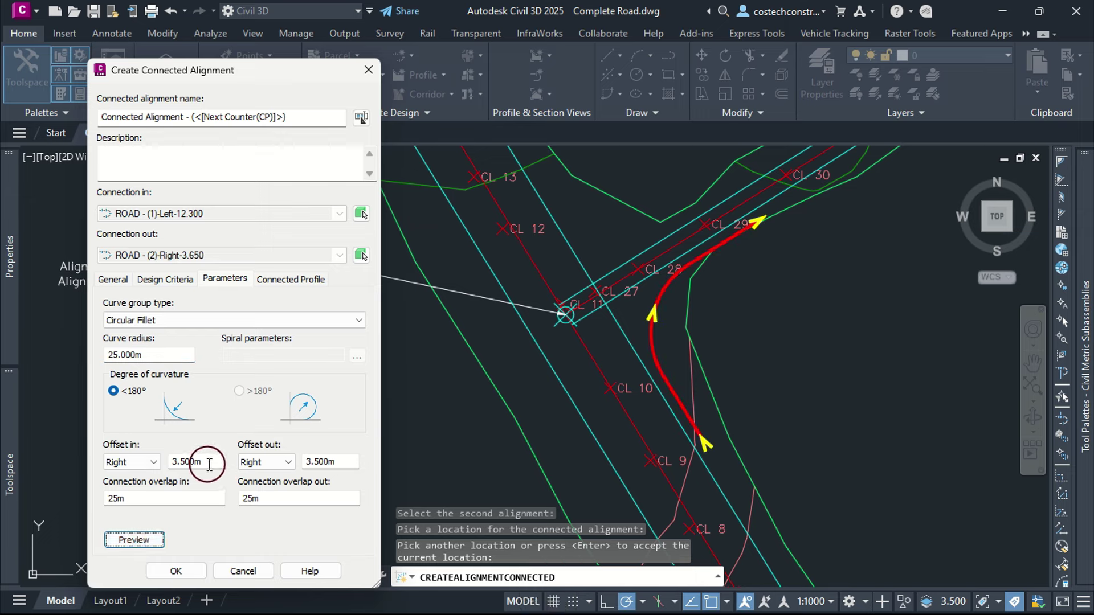
- Set the connected alignment's offset in and offset out to 0 and preview the curve again
left_click_drag(209, 465, 146, 460)
type("0")
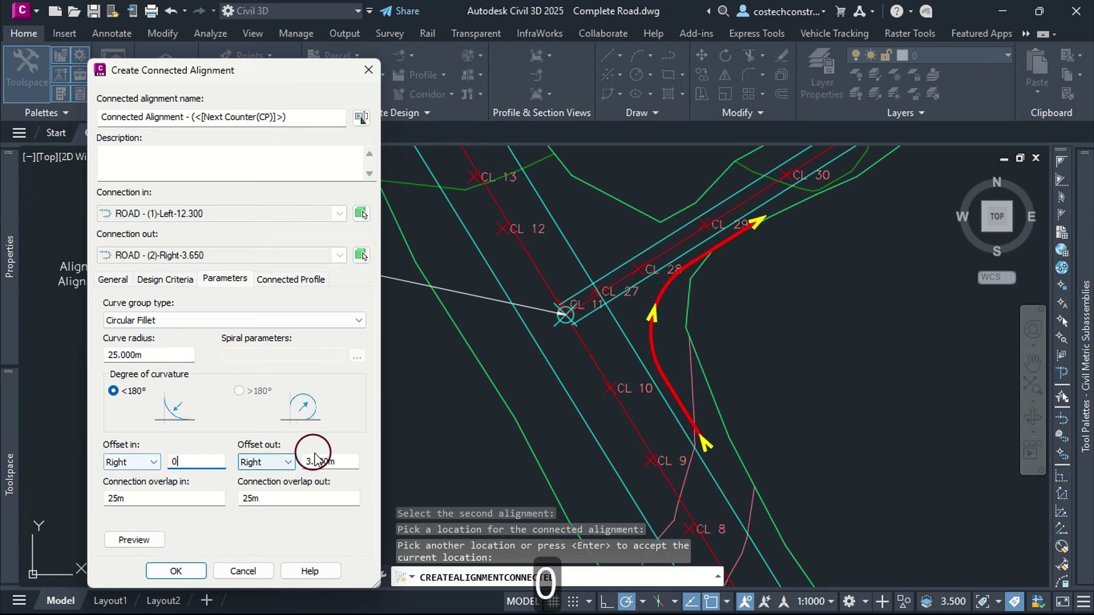
double_click(340, 458)
type("0")
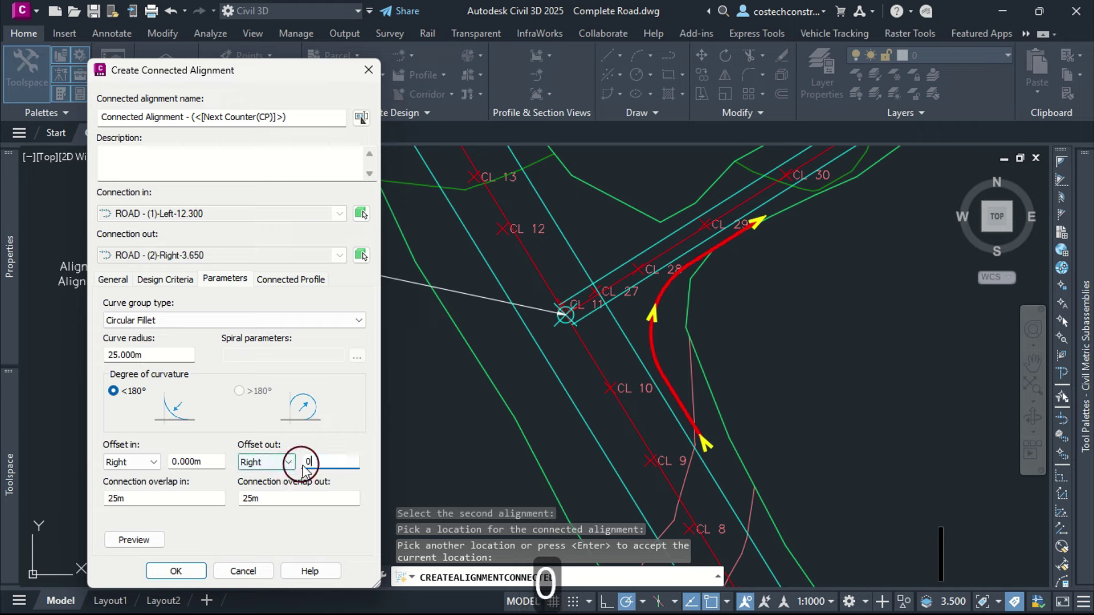
left_click(147, 540)
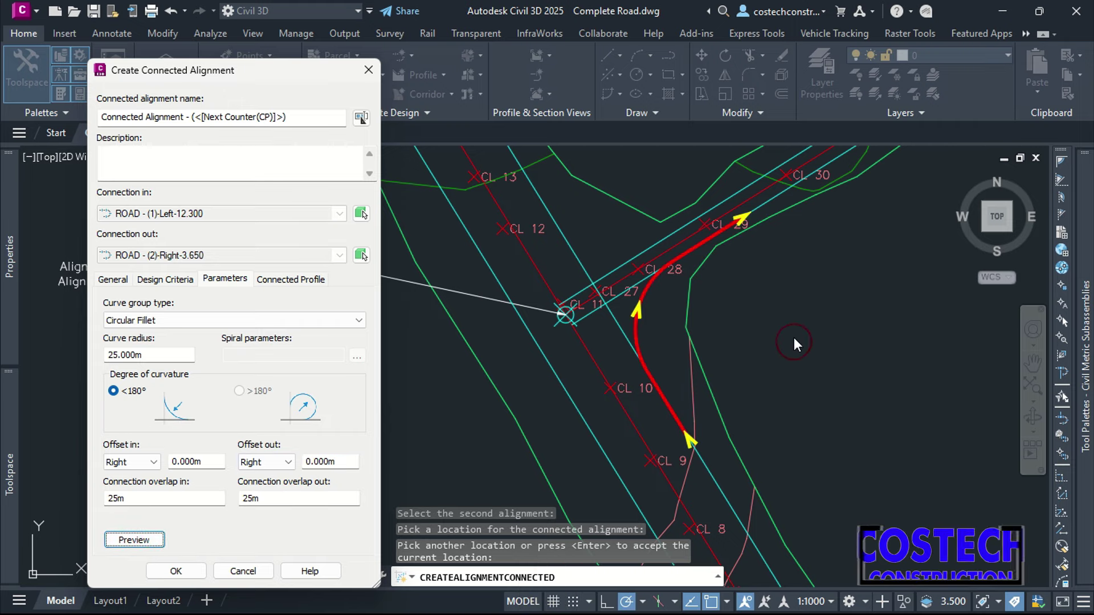
- Set the connection overlap in and out to 20 m, preview the curve, and create the connected alignment
double_click(110, 499)
type("20")
double_click(254, 499)
type("20")
left_click(171, 497)
left_click(126, 539)
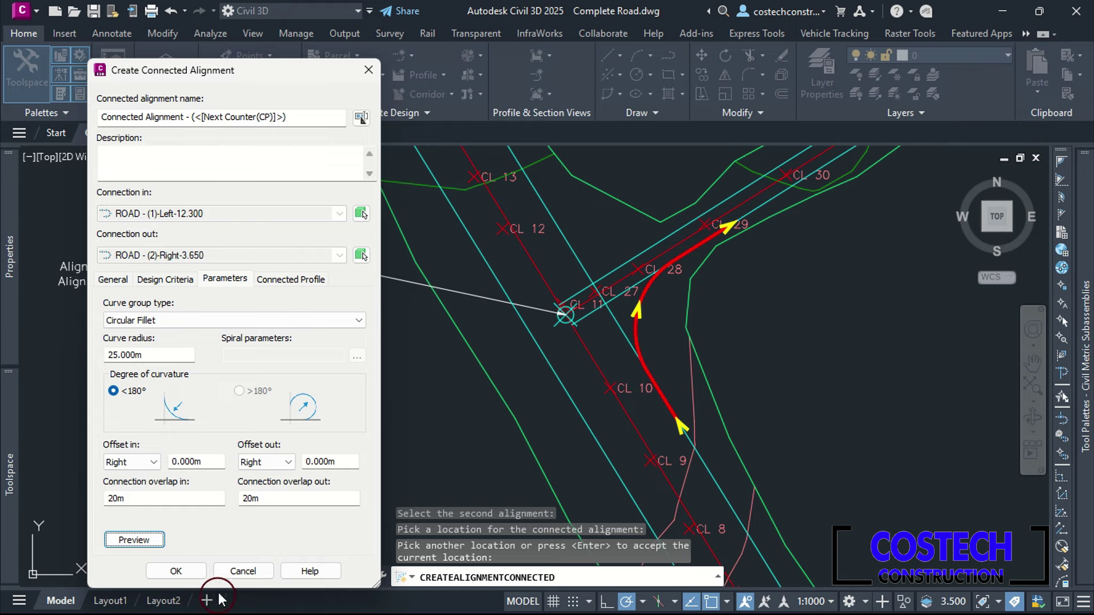
left_click(176, 571)
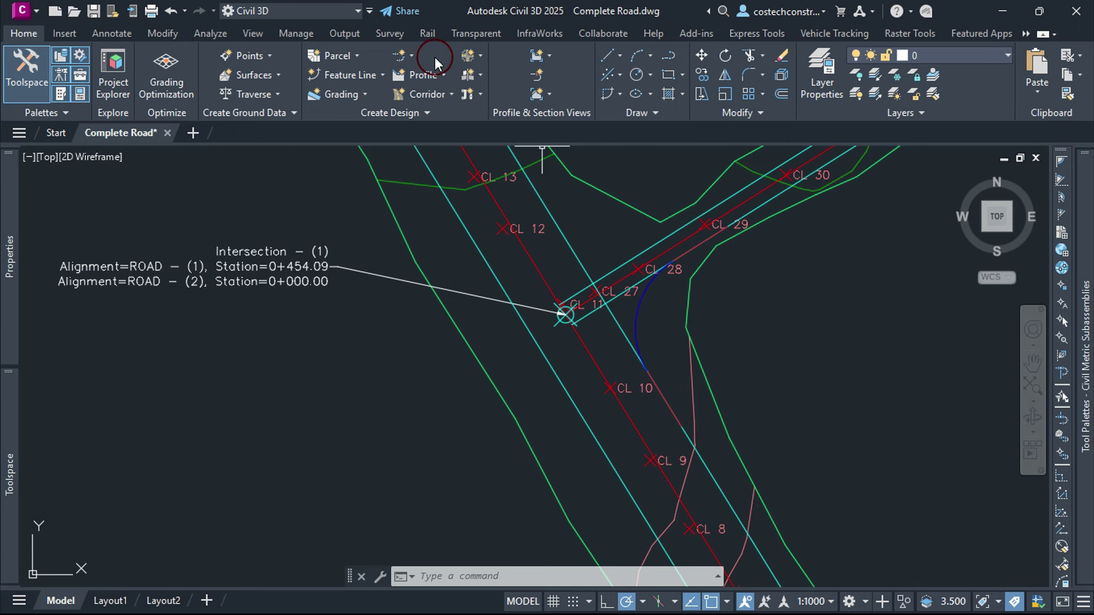
- Start a second connected alignment from ROAD - (1)-Left-12.300 to ROAD - (2)-Left-3.650 in the CL 12/CL 28 corner and preview its curve
left_click(412, 56)
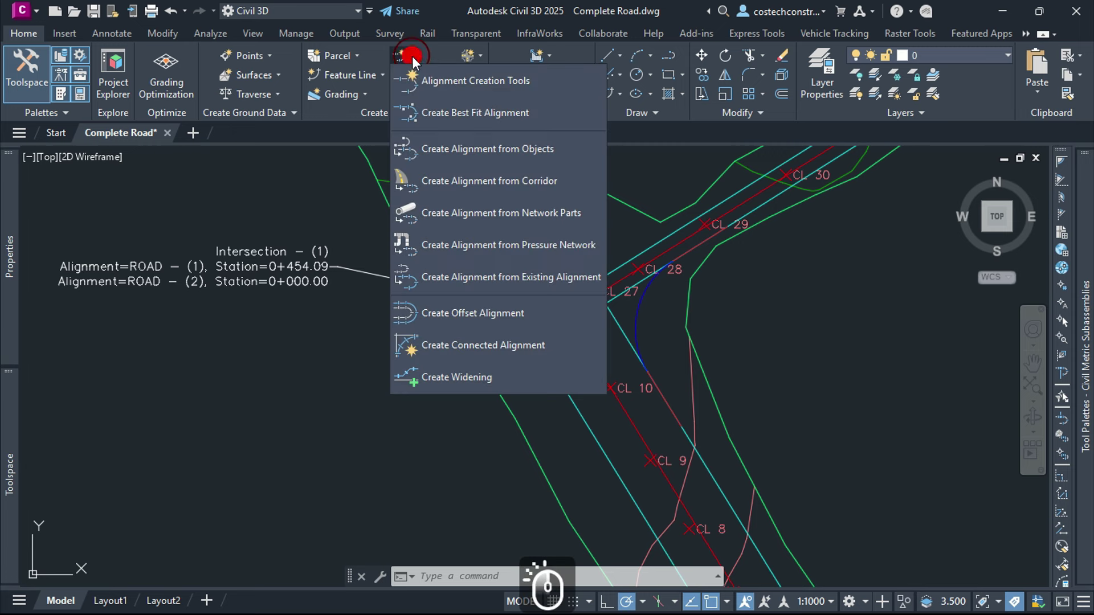
left_click(471, 343)
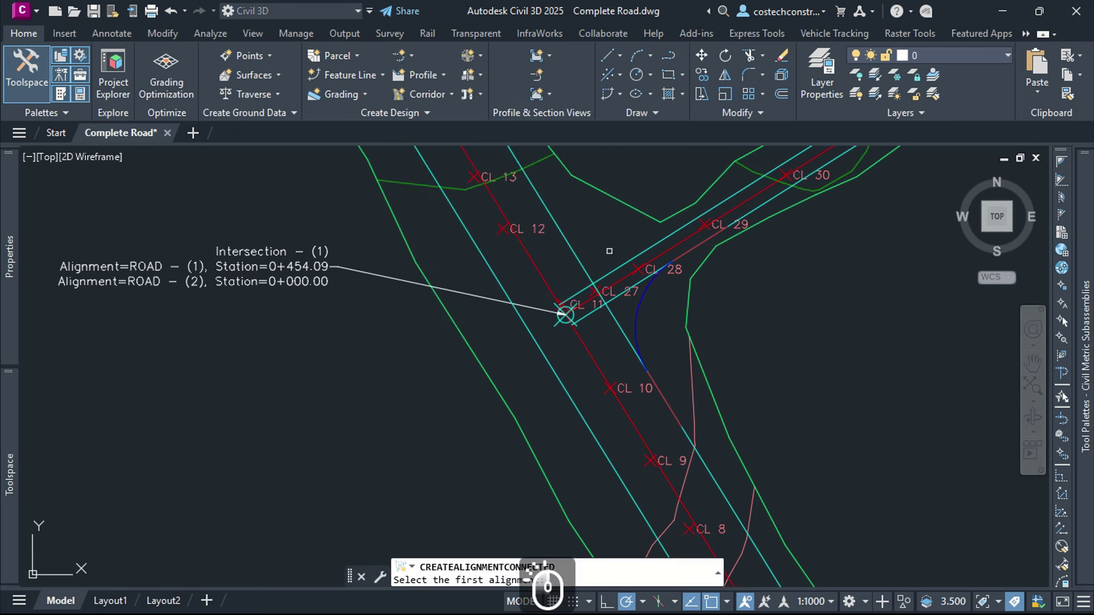
left_click(573, 247)
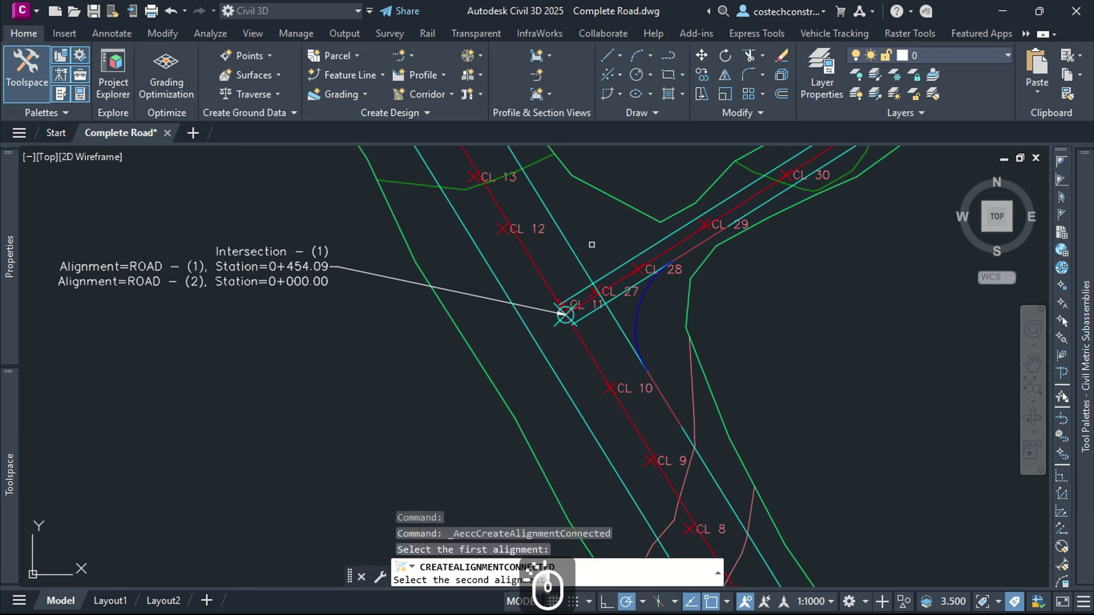
left_click(641, 245)
left_click(592, 241)
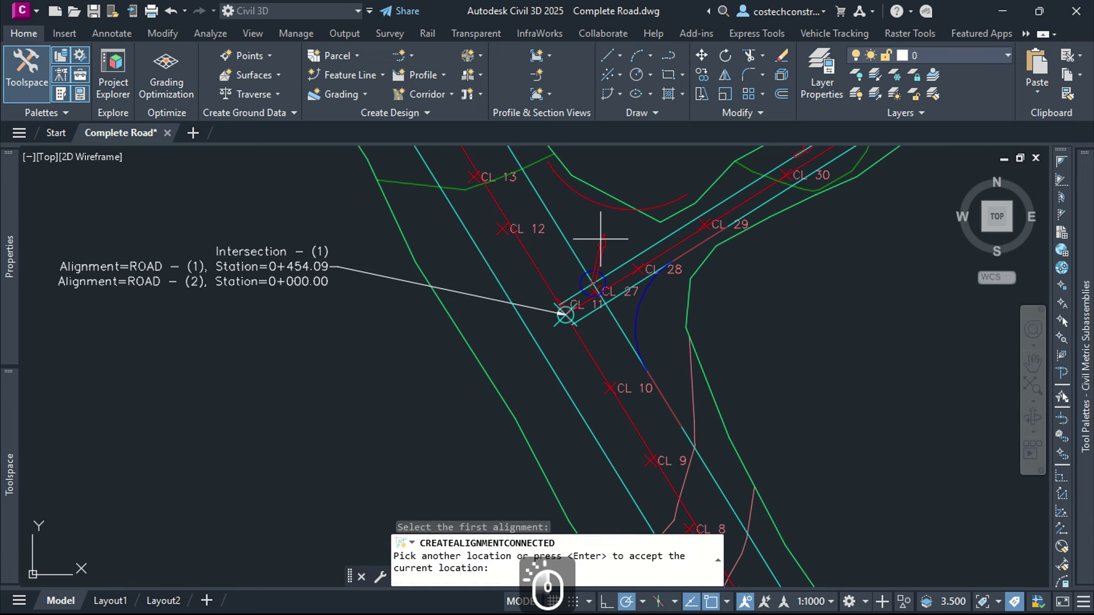
key("Return")
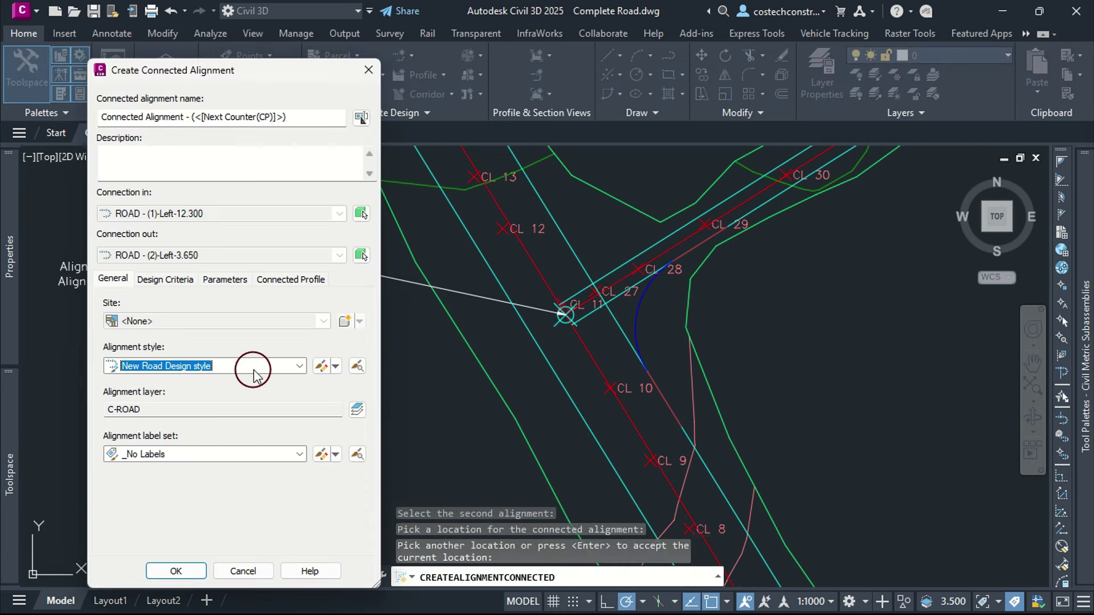
left_click(165, 279)
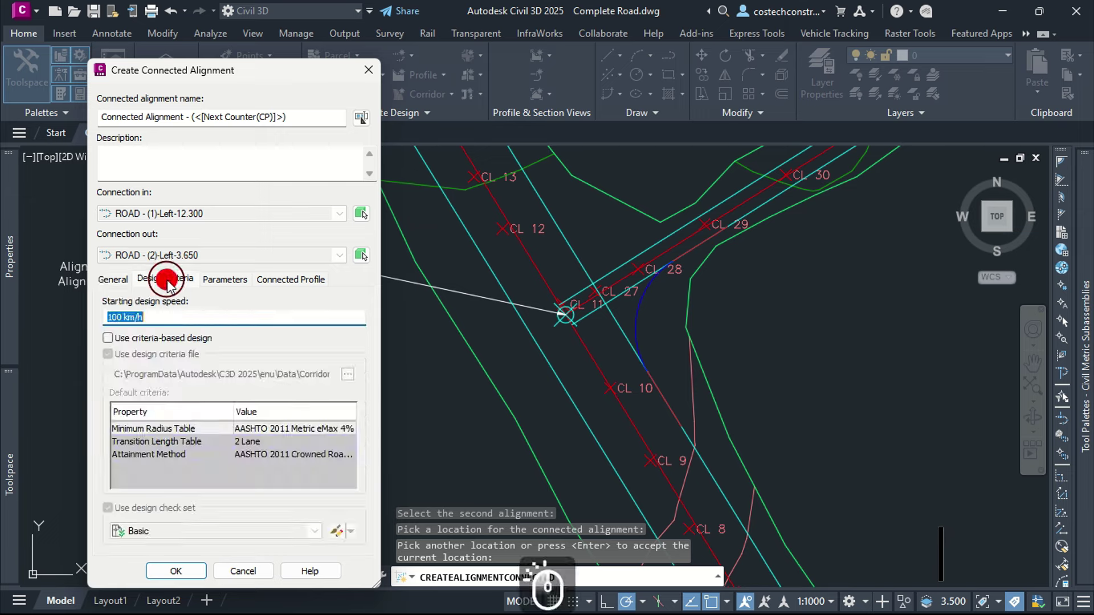
left_click(227, 279)
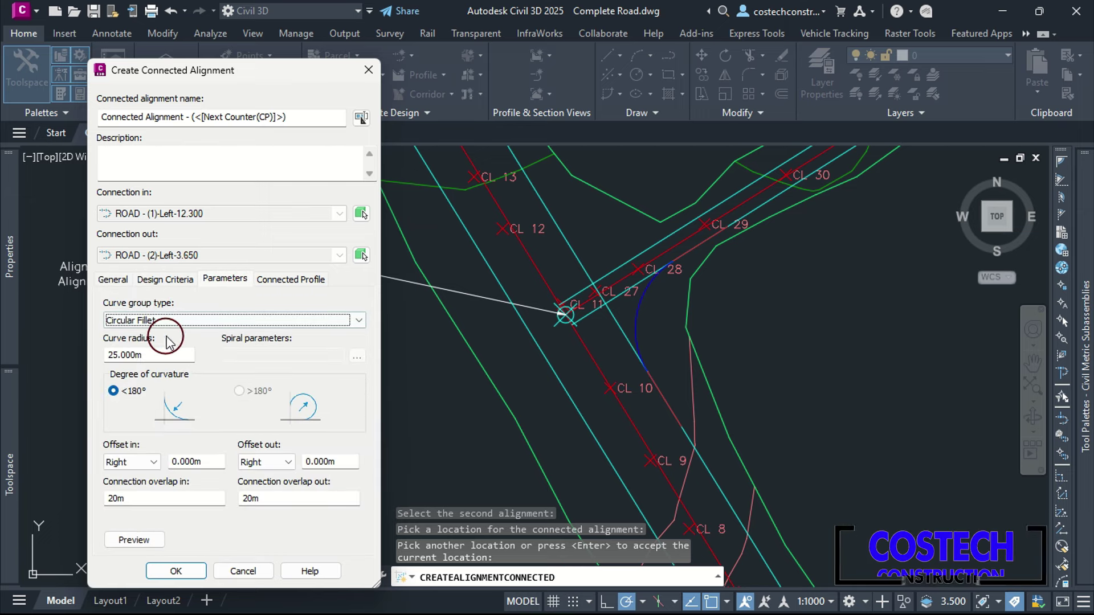
left_click(135, 539)
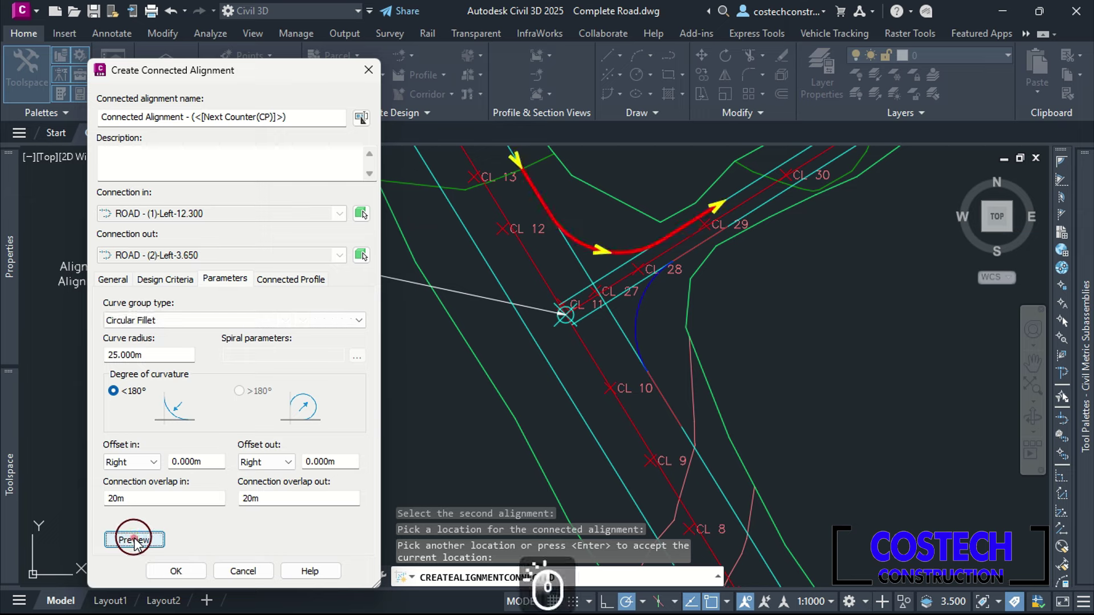
- Set the cross slope of both the connection in and connection out profiles to -2.5%
left_click(300, 280)
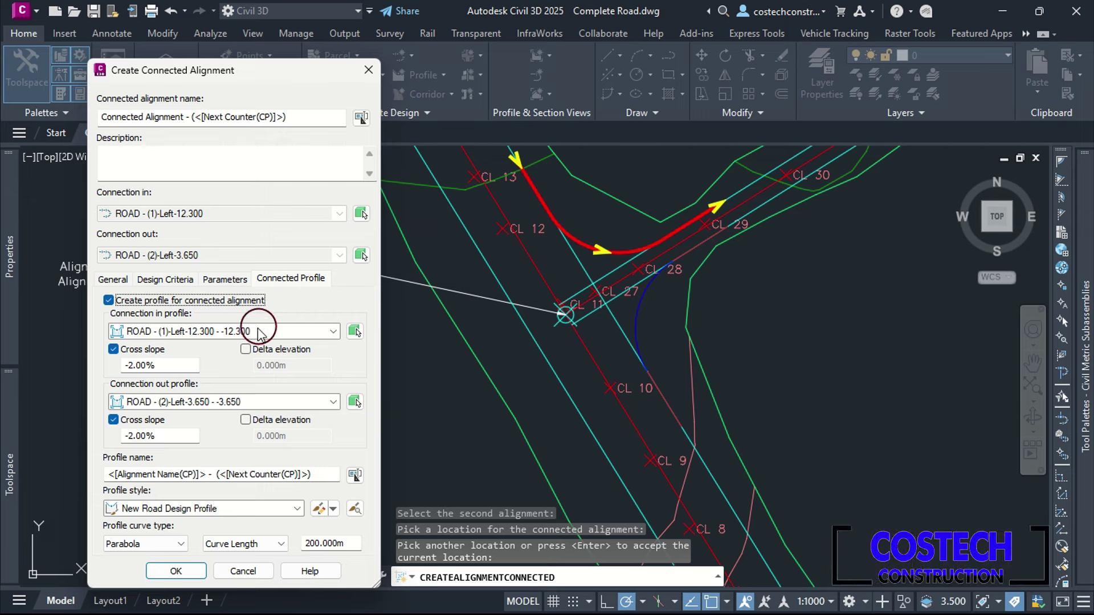
left_click(165, 365)
left_click_drag(164, 366, 140, 369)
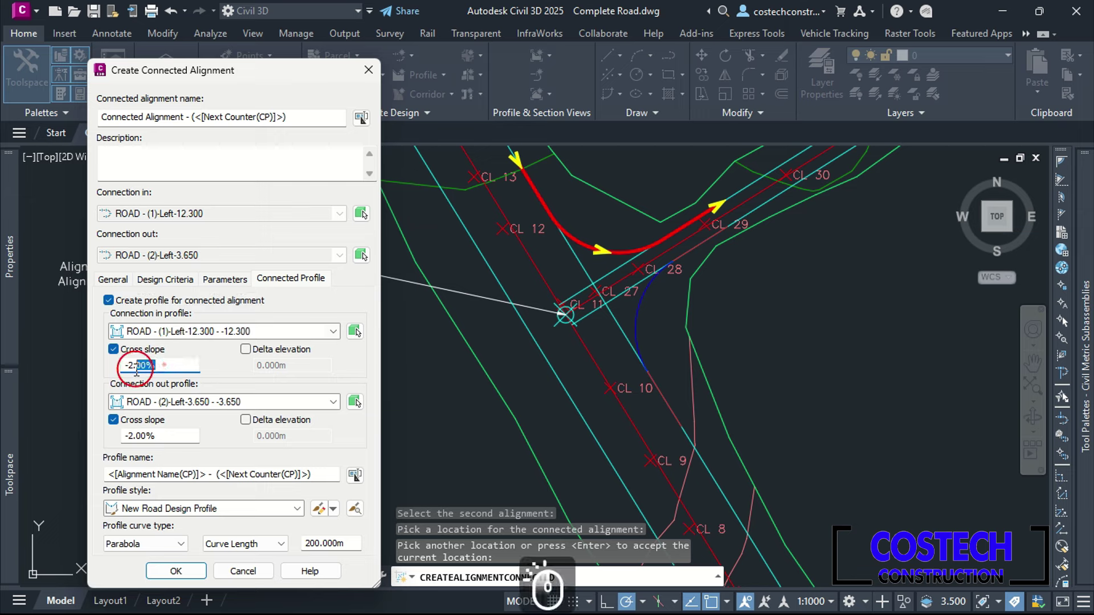
type("5")
left_click_drag(165, 435, 141, 438)
type("5")
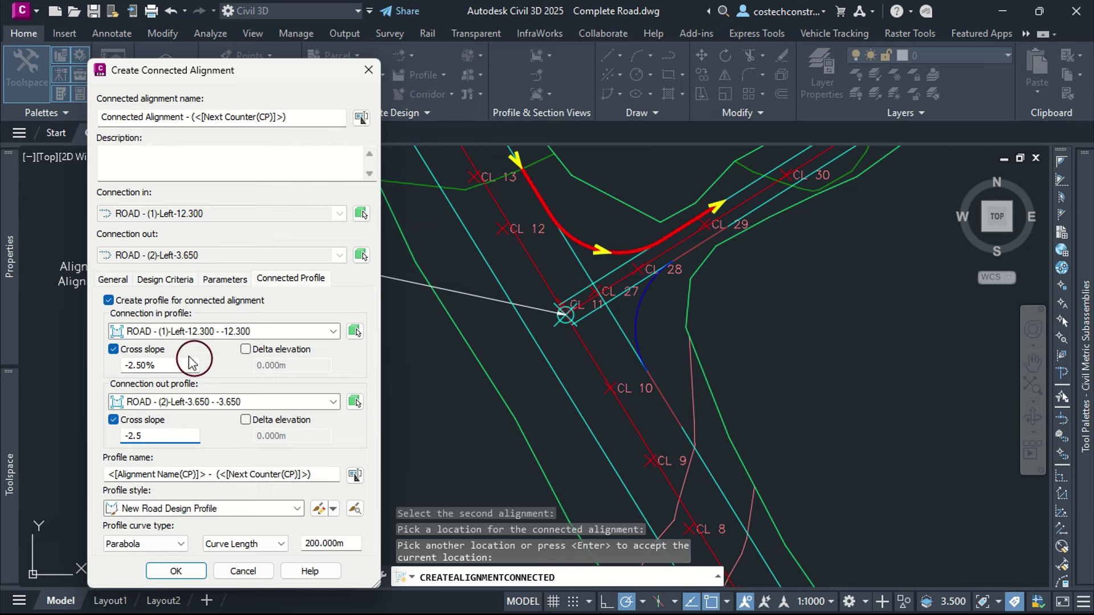
- Set the profile curve type to Circular Curve and create the second connected alignment
left_click(180, 541)
left_click(142, 560)
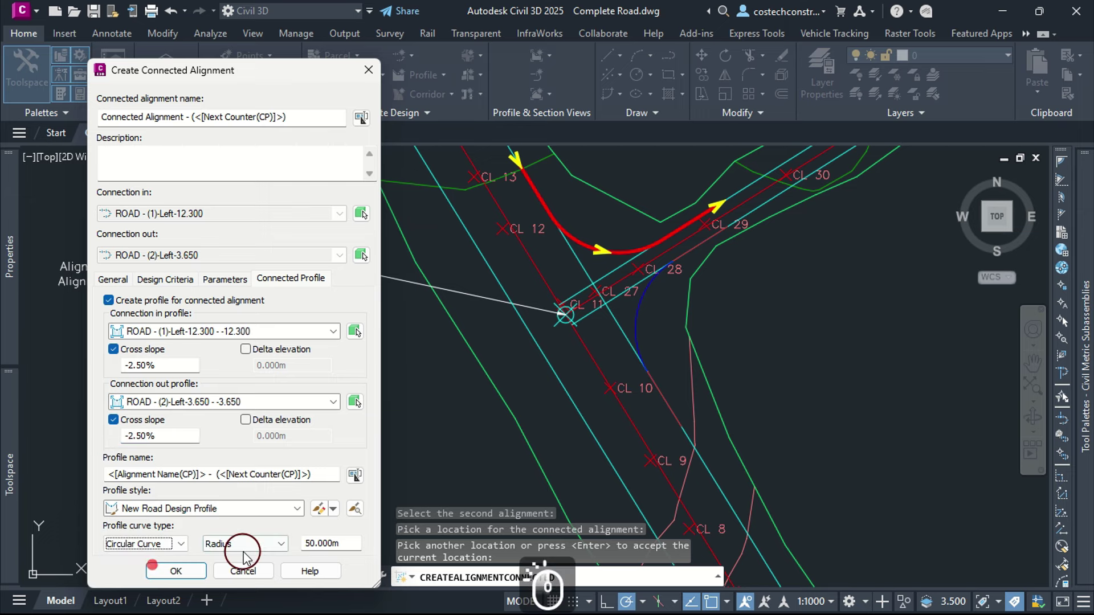
left_click(176, 571)
key("Return")
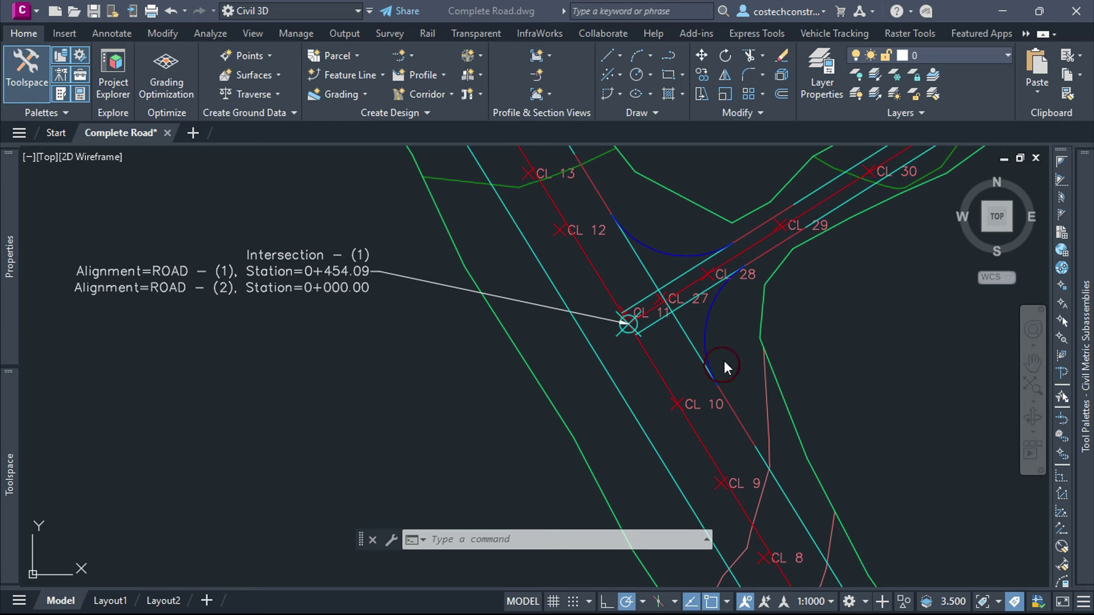
- Examine the curb return alignments at the intersection, checking the properties of the one between CL 10 and CL 28
left_click(714, 304)
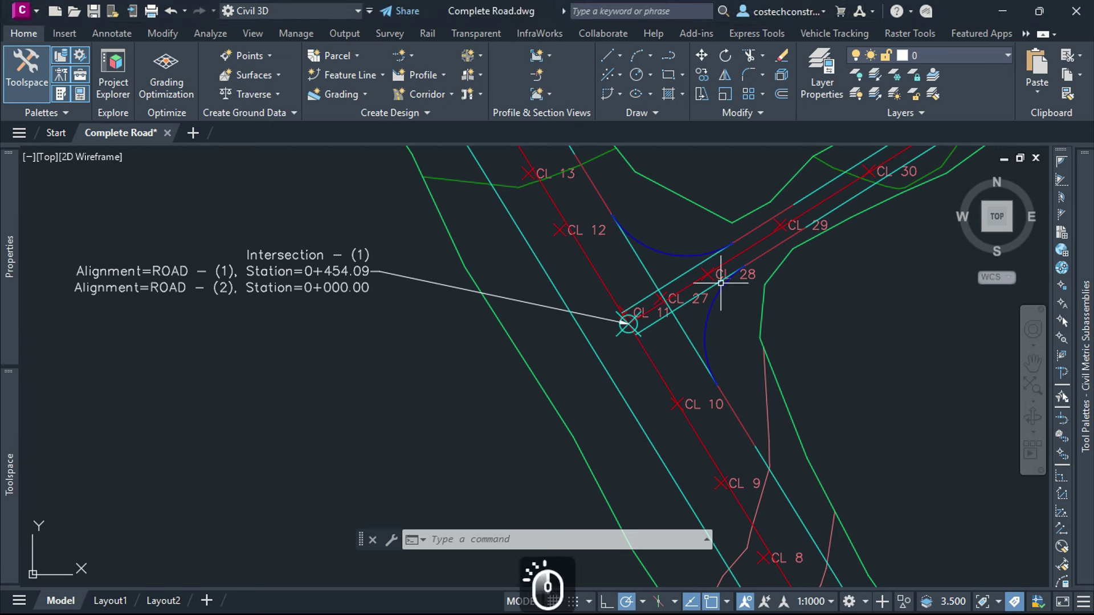
mouse_move(729, 314)
middle_mouse_down()
mouse_move(798, 296)
mouse_move(647, 325)
mouse_move(676, 245)
mouse_move(740, 261)
mouse_move(733, 279)
middle_mouse_up()
scroll(747, 339, "down", 2)
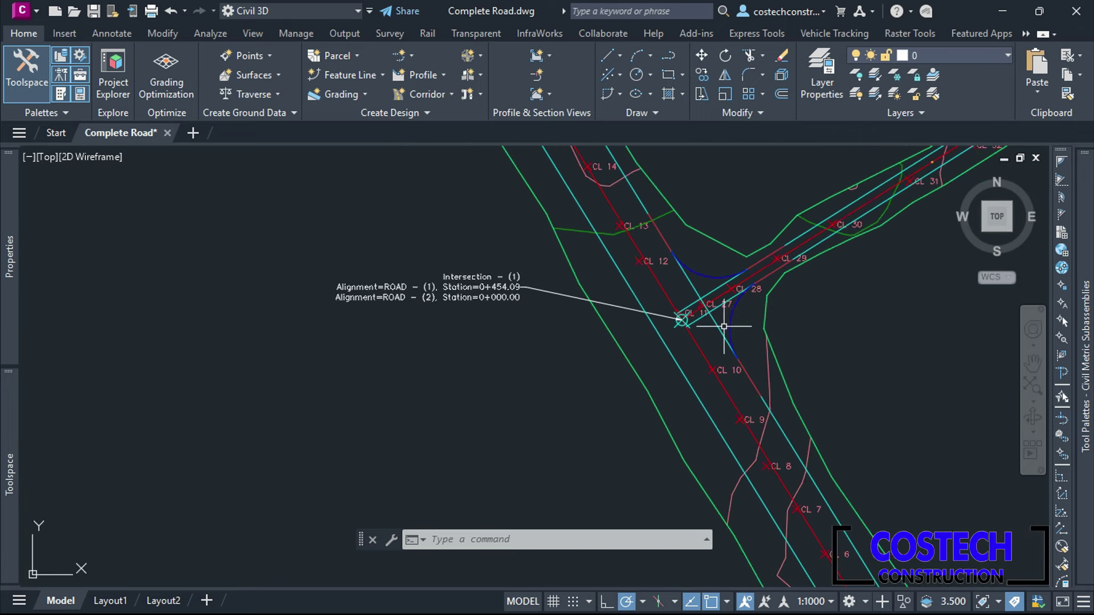
mouse_move(730, 314)
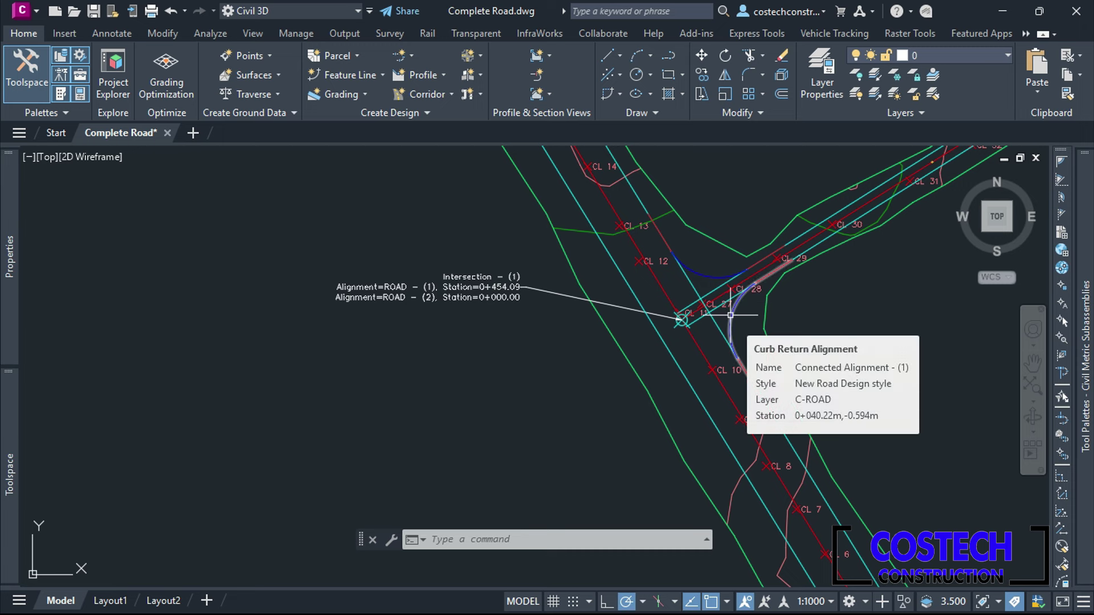
mouse_move(713, 277)
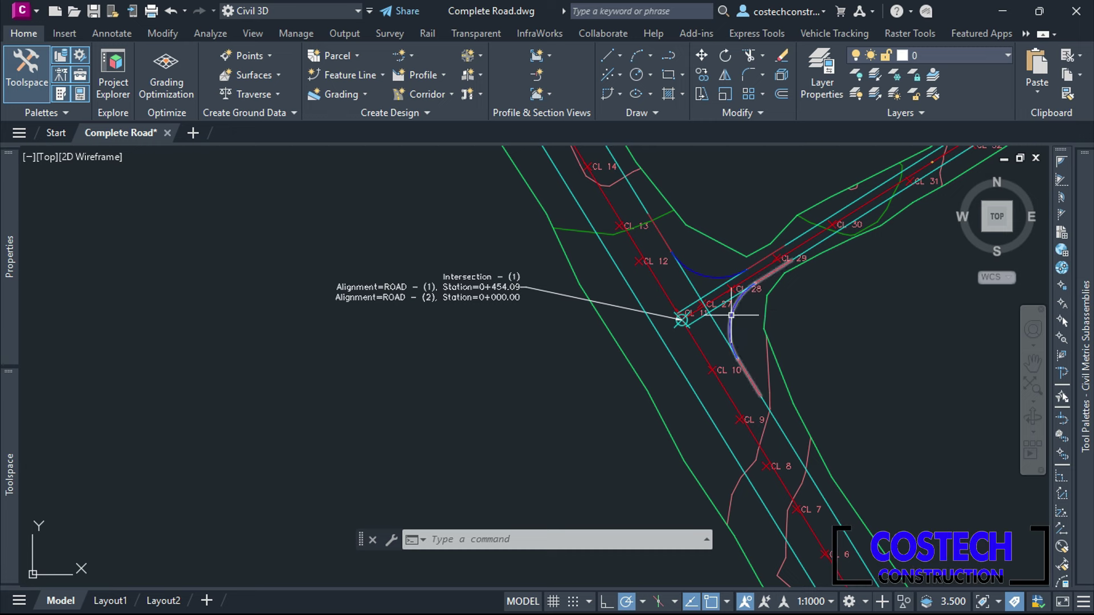
left_click(731, 311)
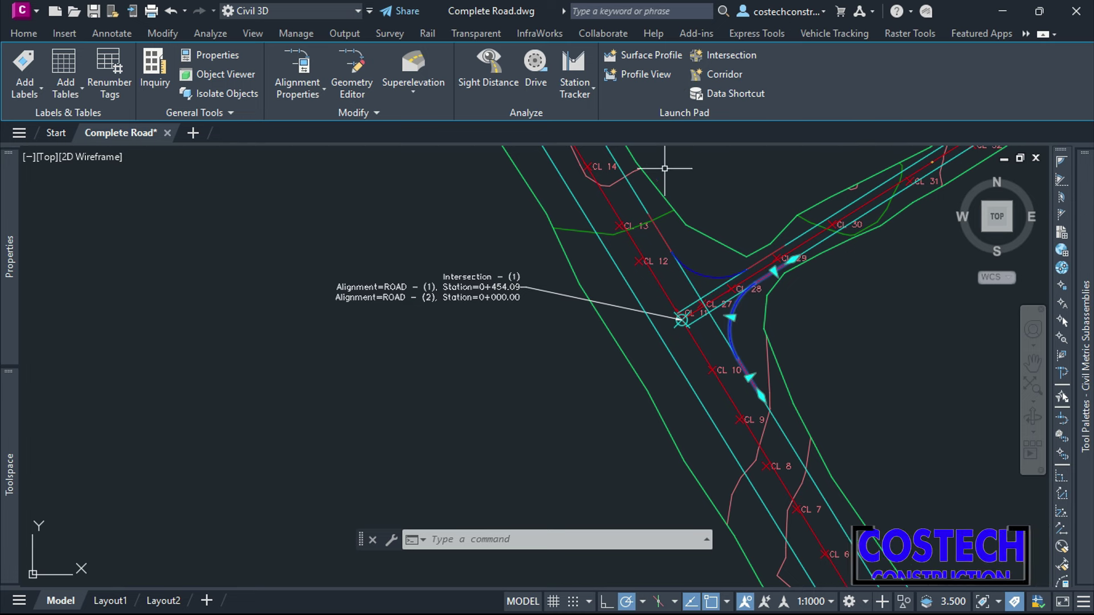
key("Escape")
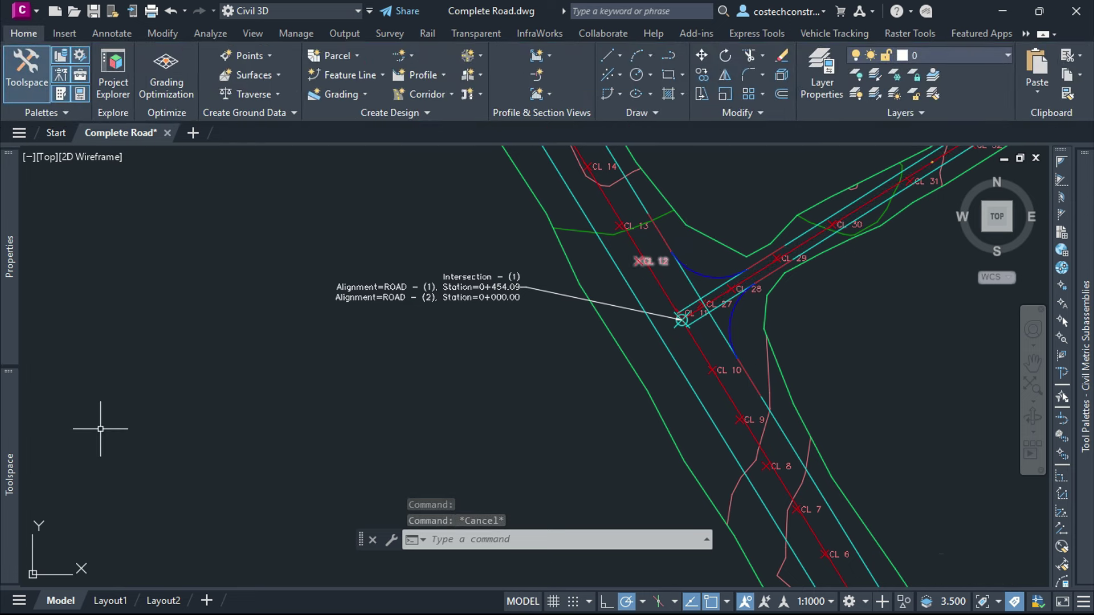
- Open the properties of the profile under the curb return Connected Alignment - (1) and check its available object styles
left_click(10, 468)
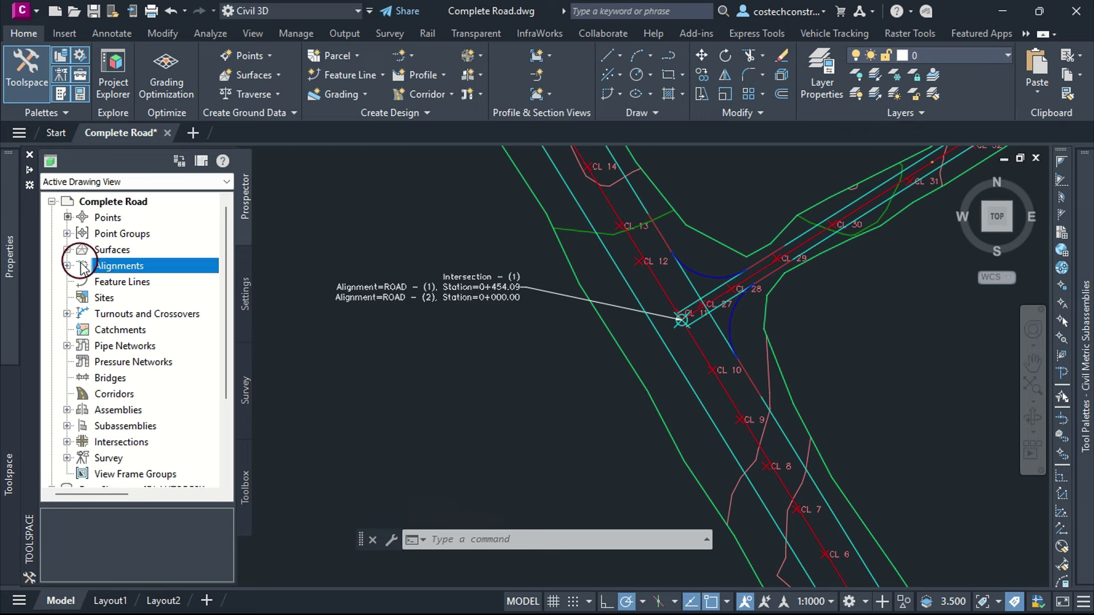
left_click(67, 266)
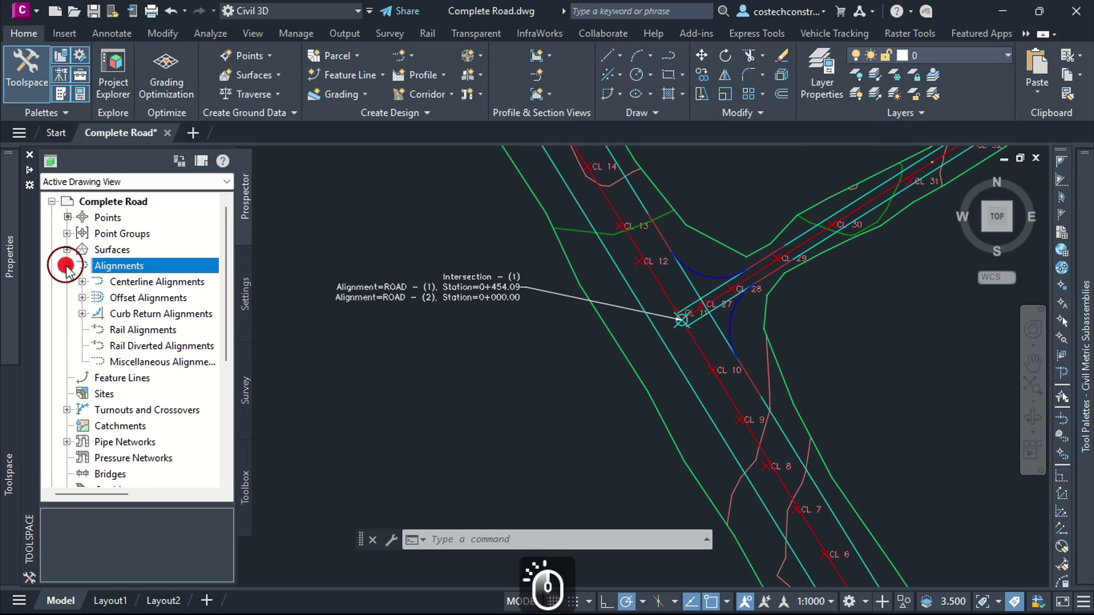
left_click(82, 313)
mouse_move(164, 334)
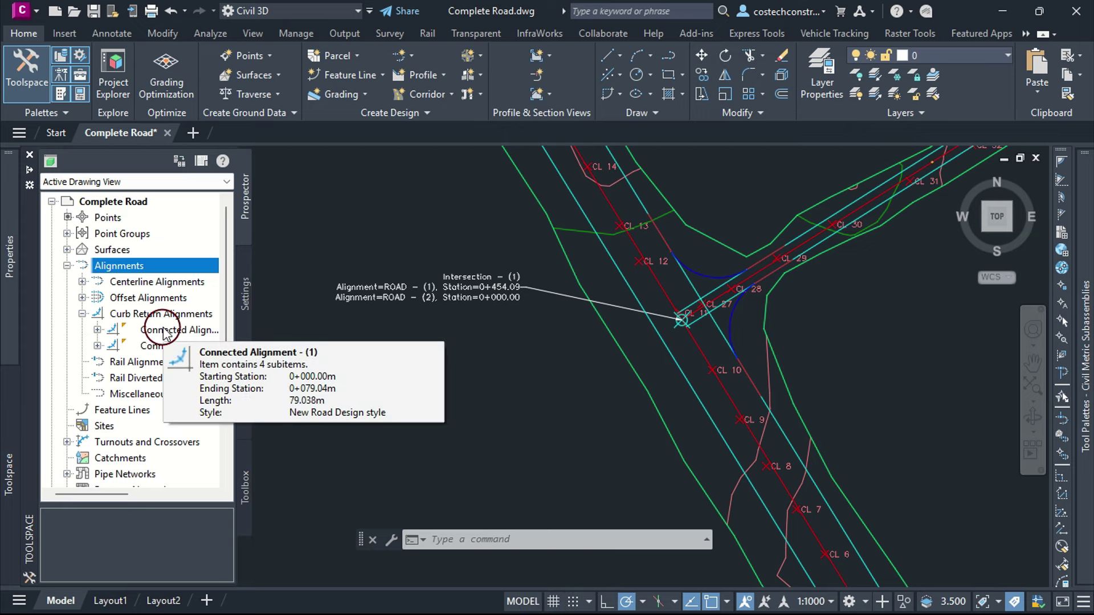
left_click(98, 331)
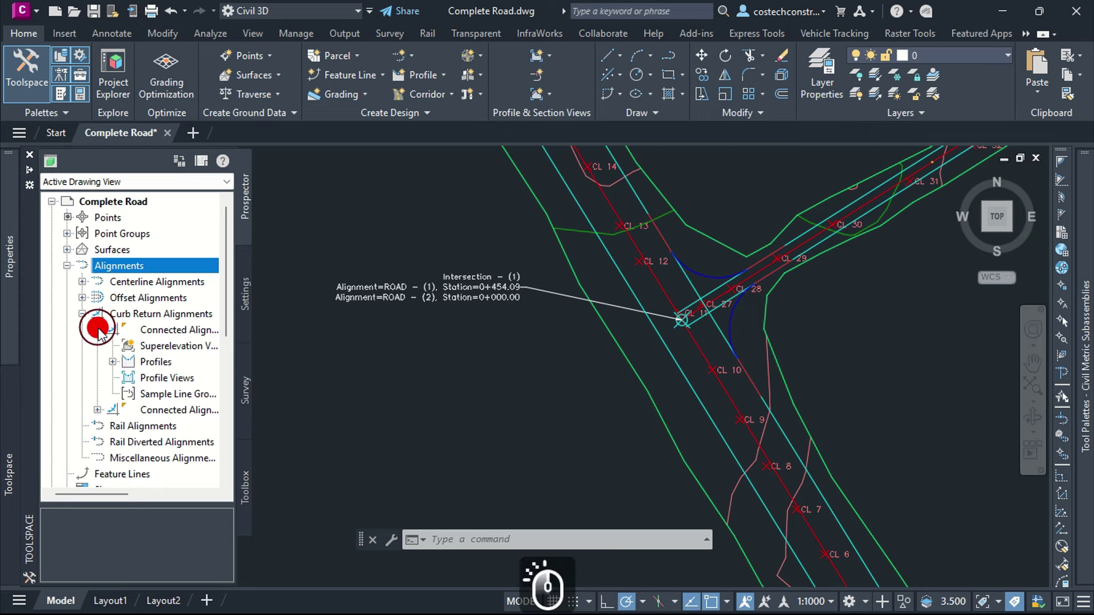
left_click(112, 362)
left_click(184, 378)
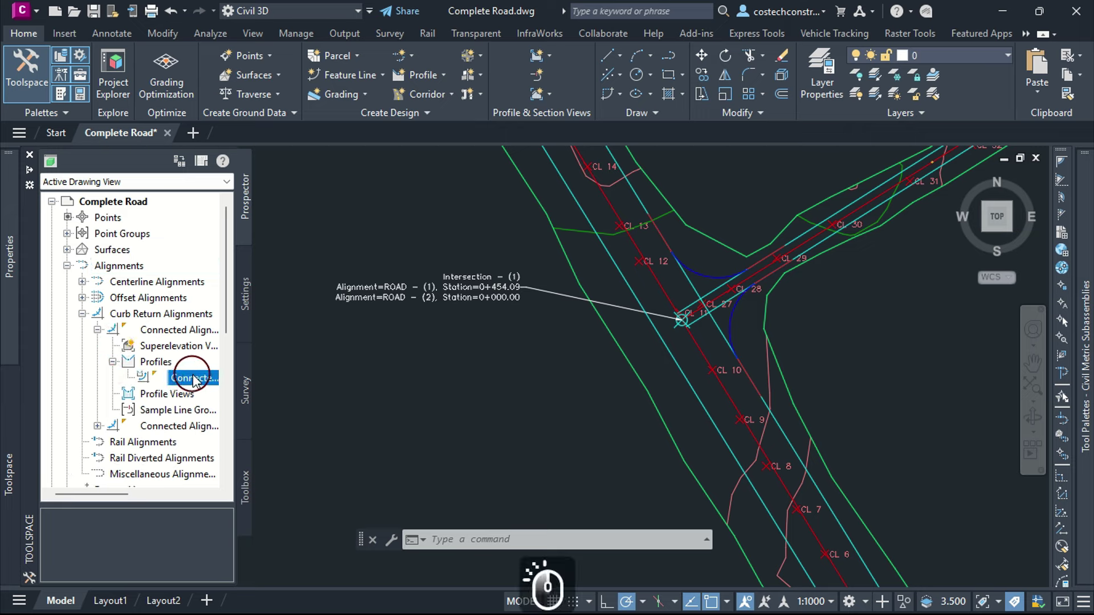
right_click(194, 379)
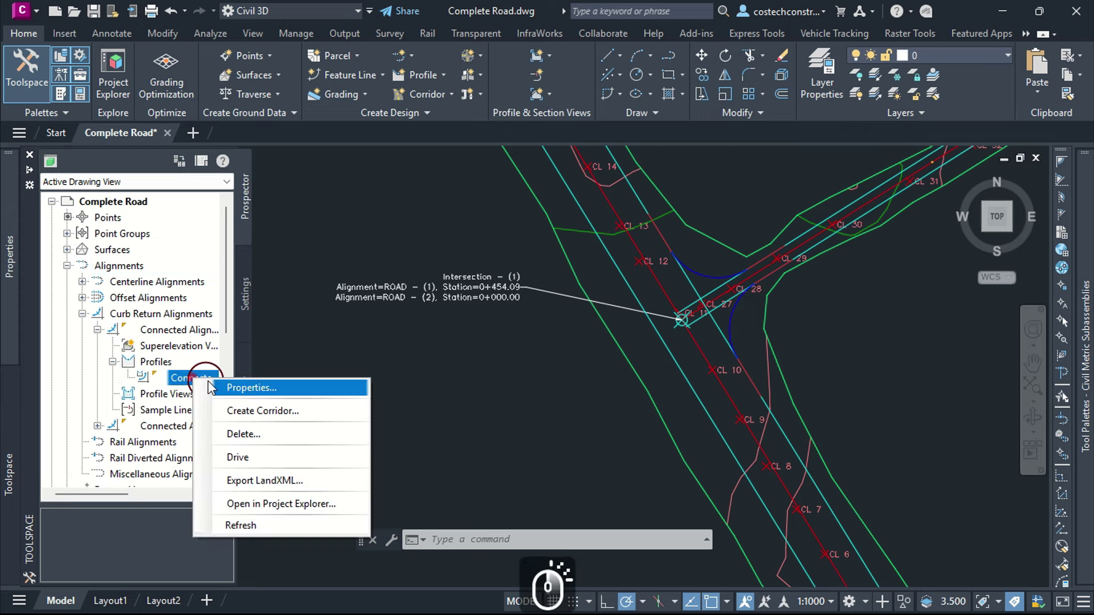
left_click(239, 388)
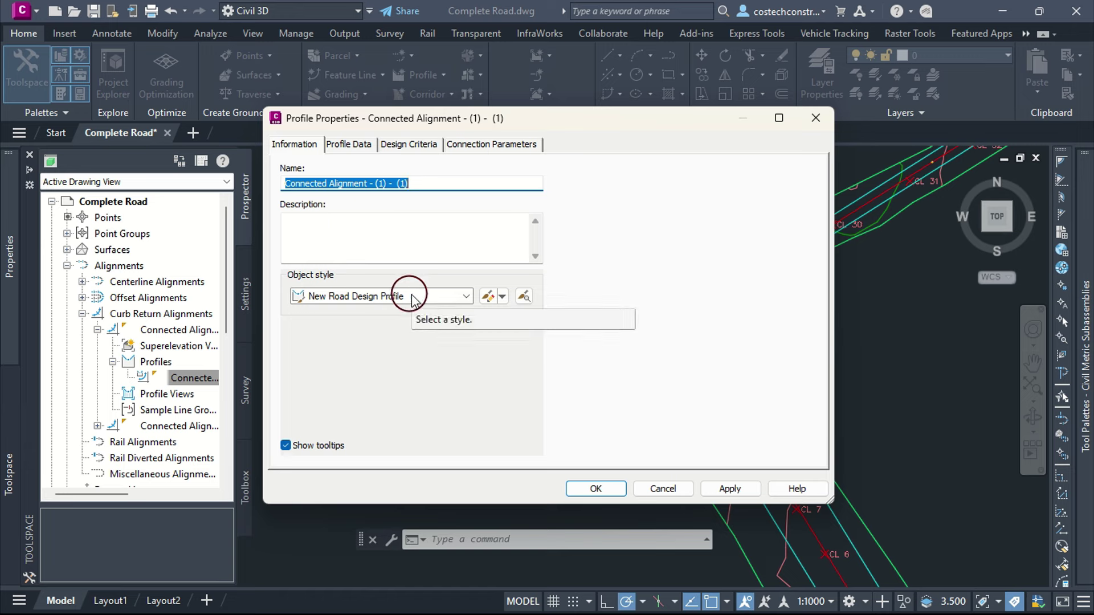
left_click(469, 296)
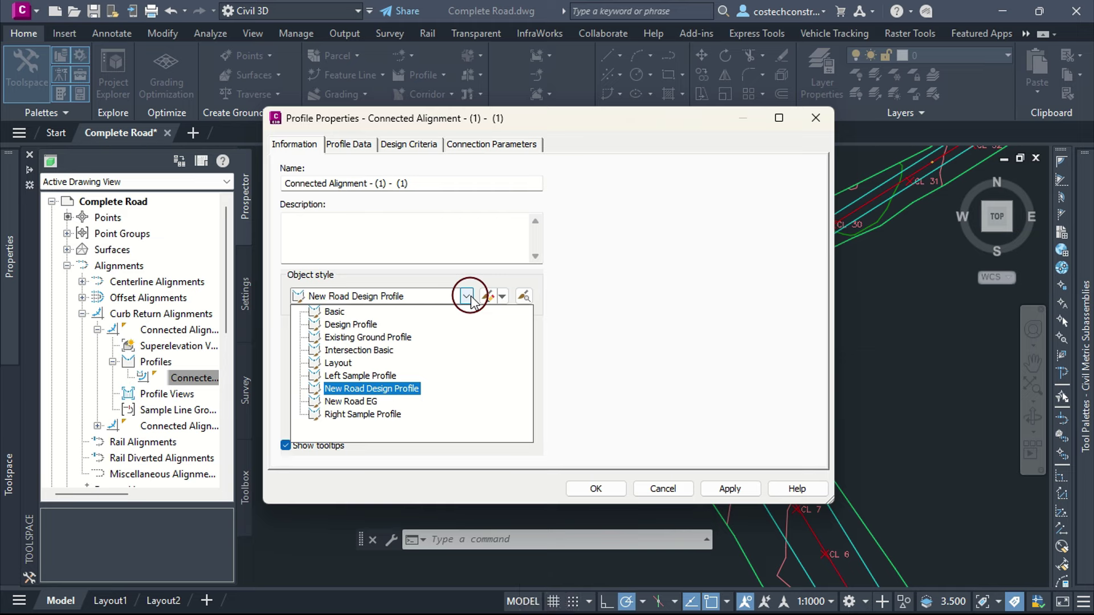
left_click(467, 296)
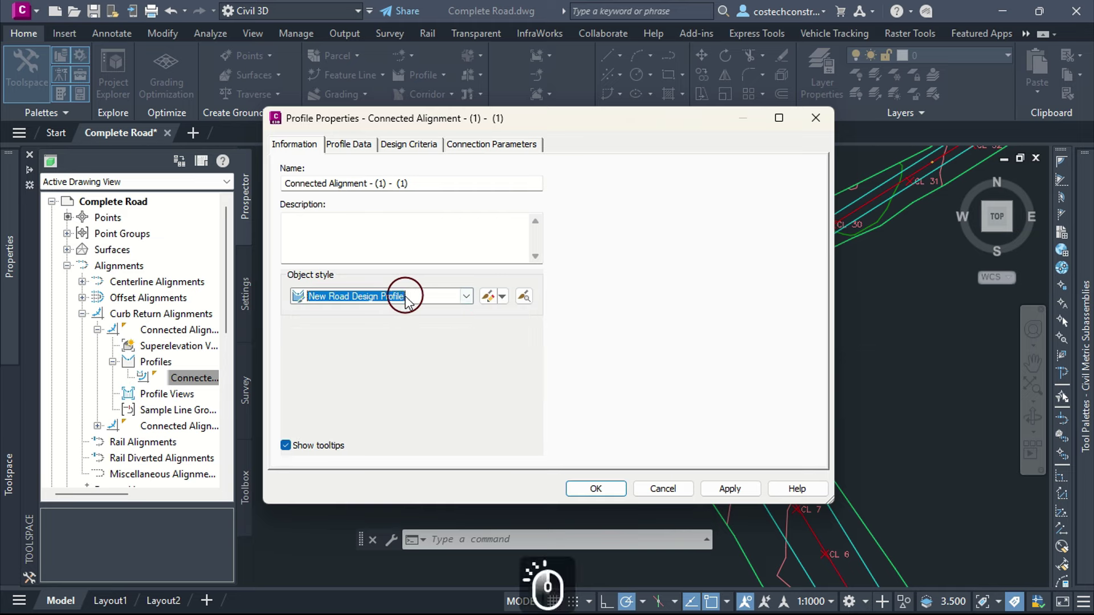
- Set the cross slope of the profile's connection in and connection out to -2.5% and apply the change
left_click(494, 144)
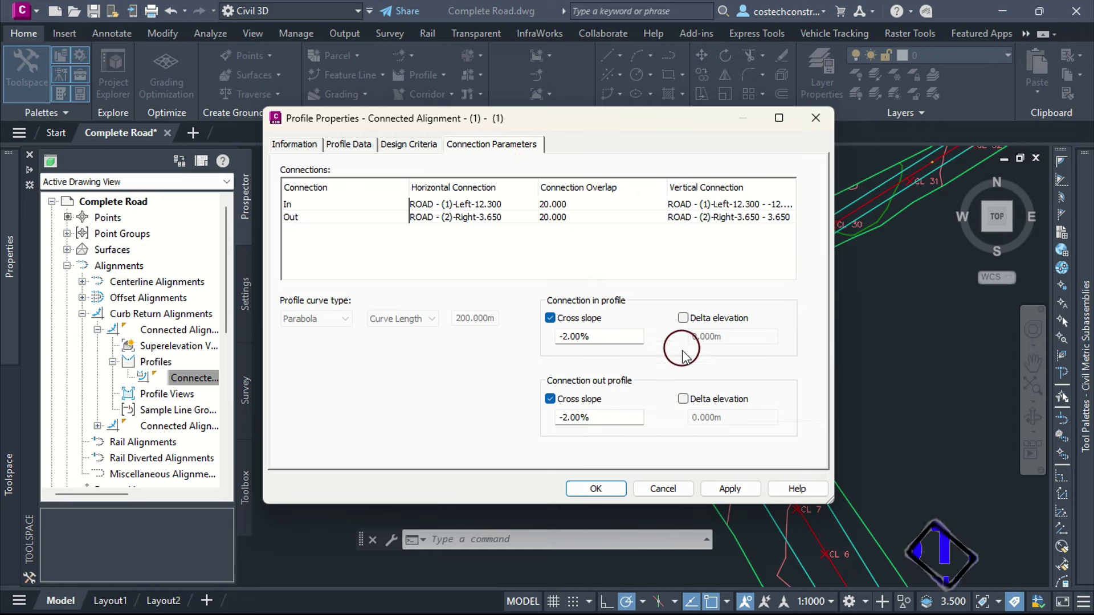
left_click(581, 336)
type("-2.5")
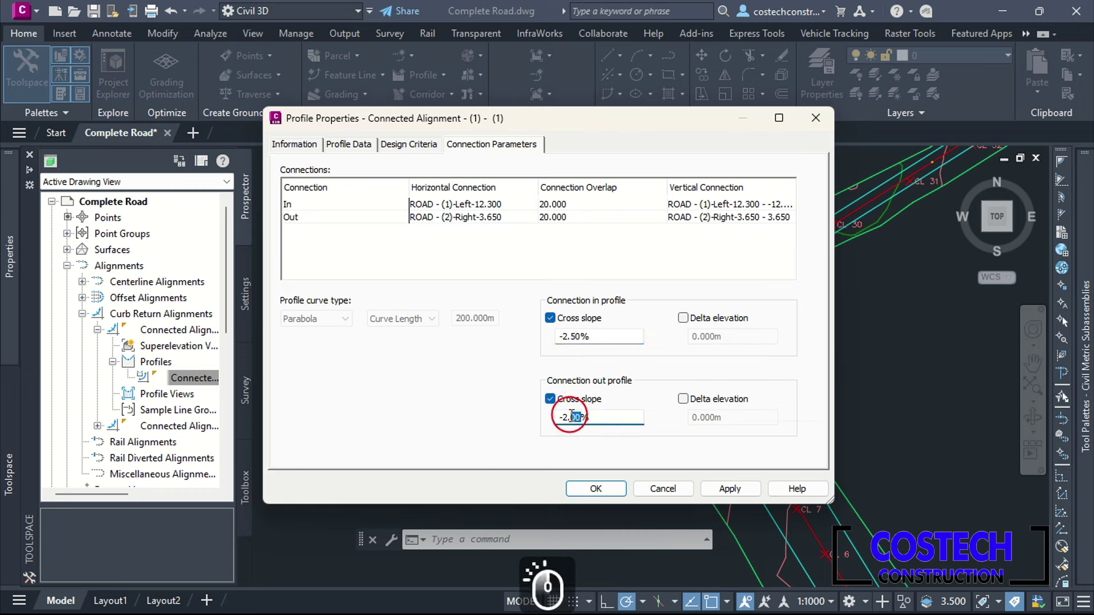
type("5")
left_click(725, 488)
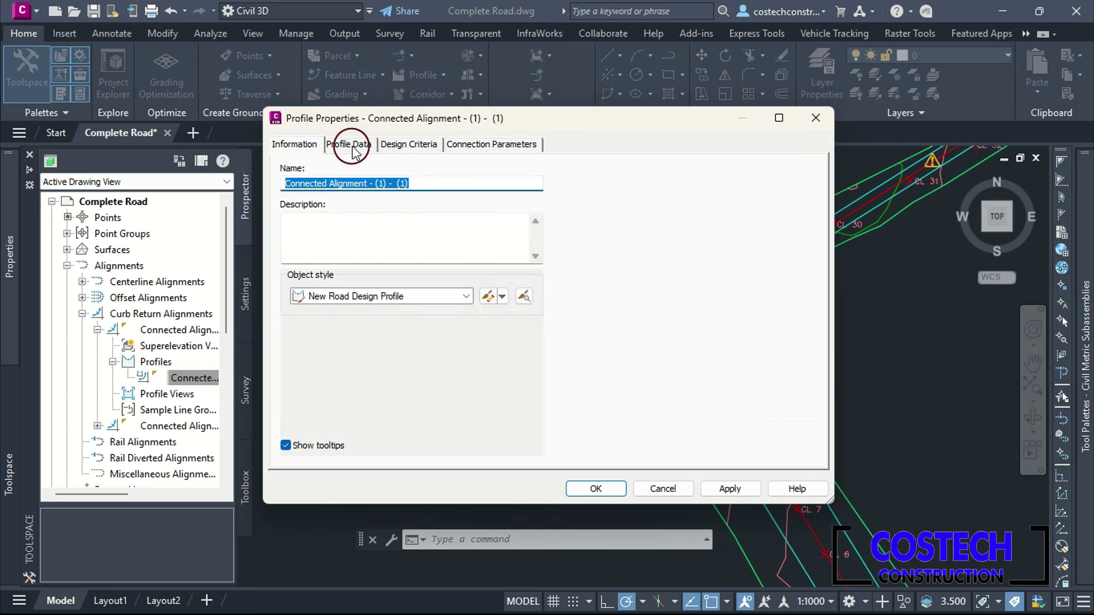
- Review the connected profile's data, design criteria and connection parameters, and close its properties
left_click(351, 145)
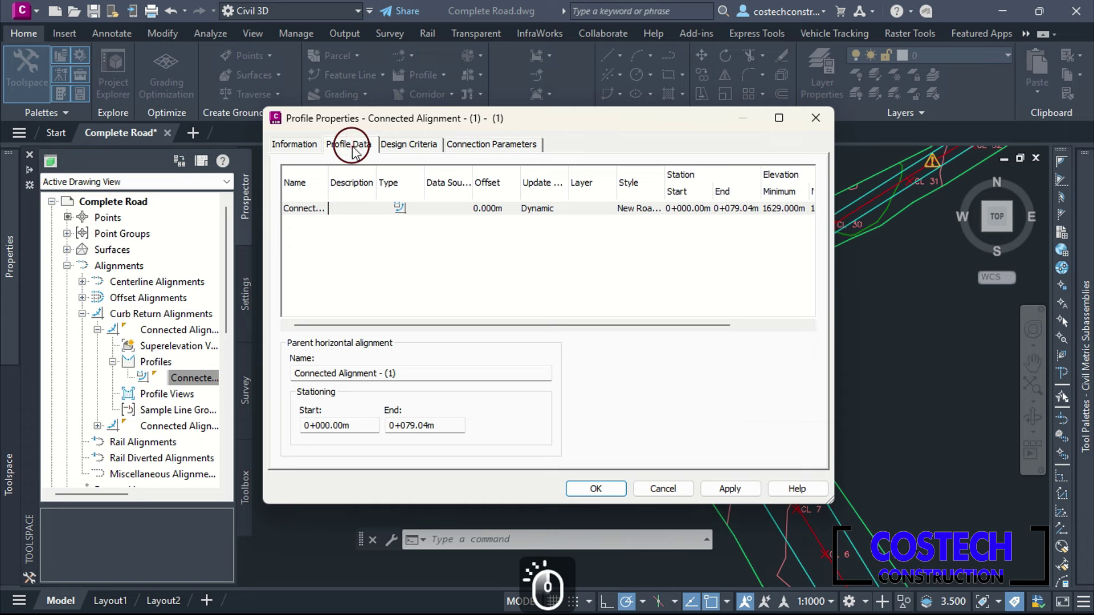
left_click_drag(368, 326, 328, 326)
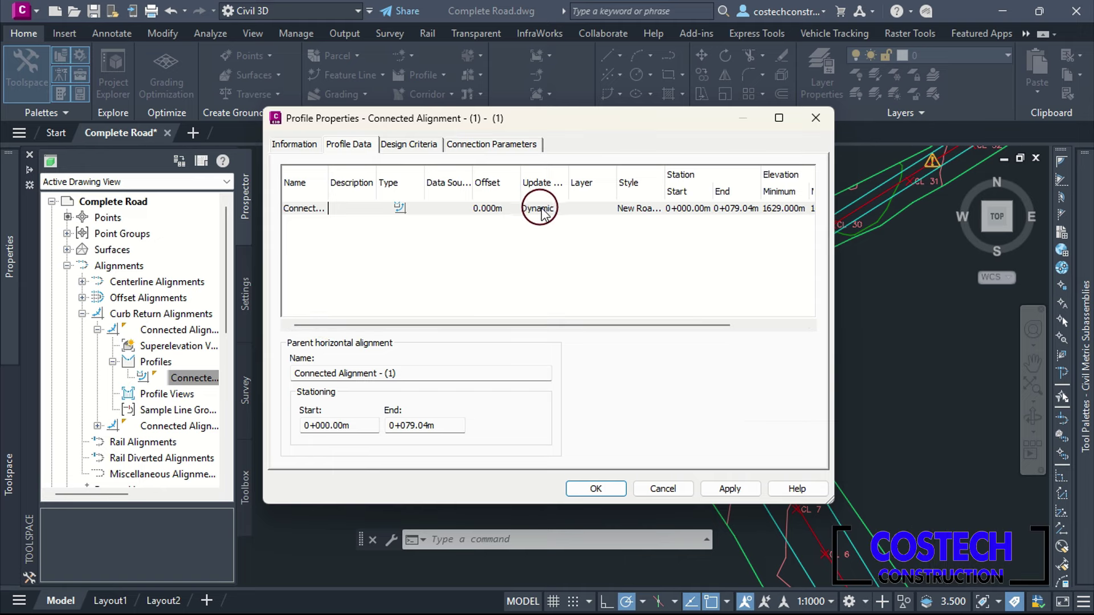
left_click(402, 147)
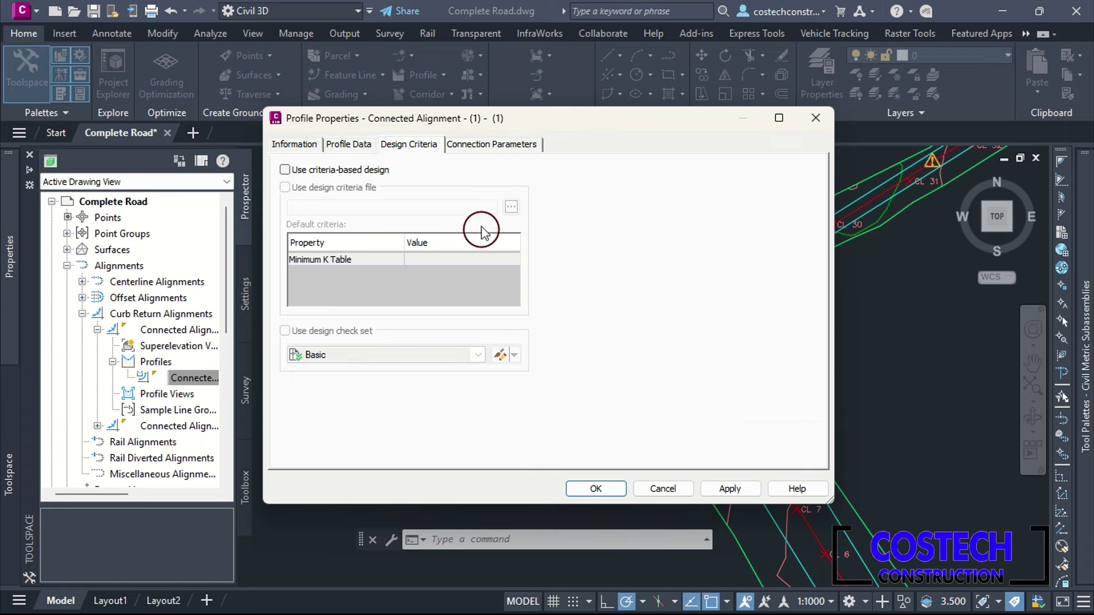
left_click(517, 147)
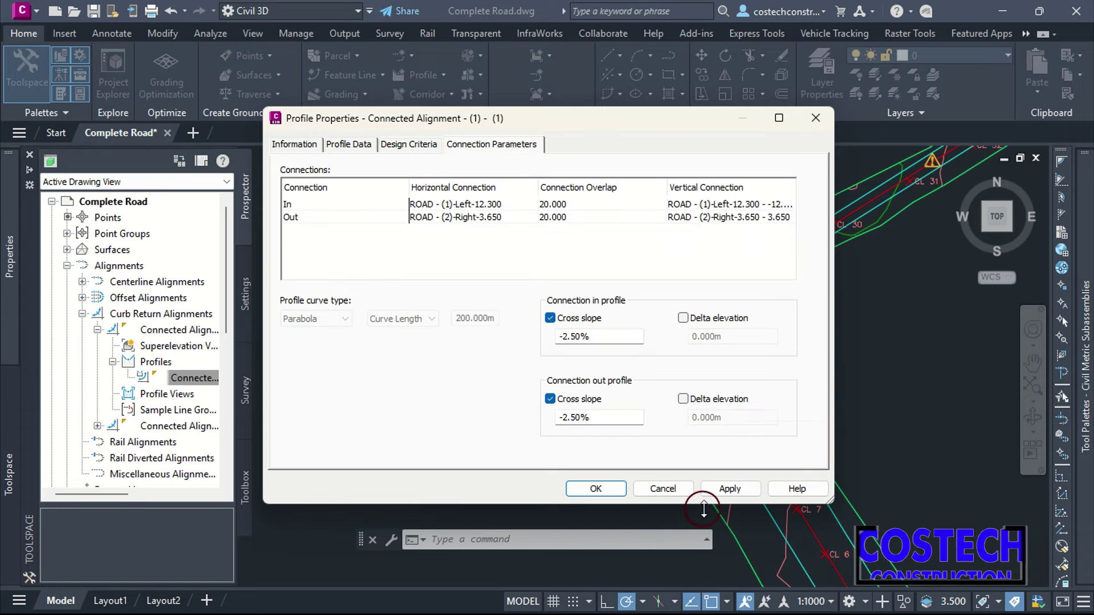
left_click(724, 490)
left_click(599, 489)
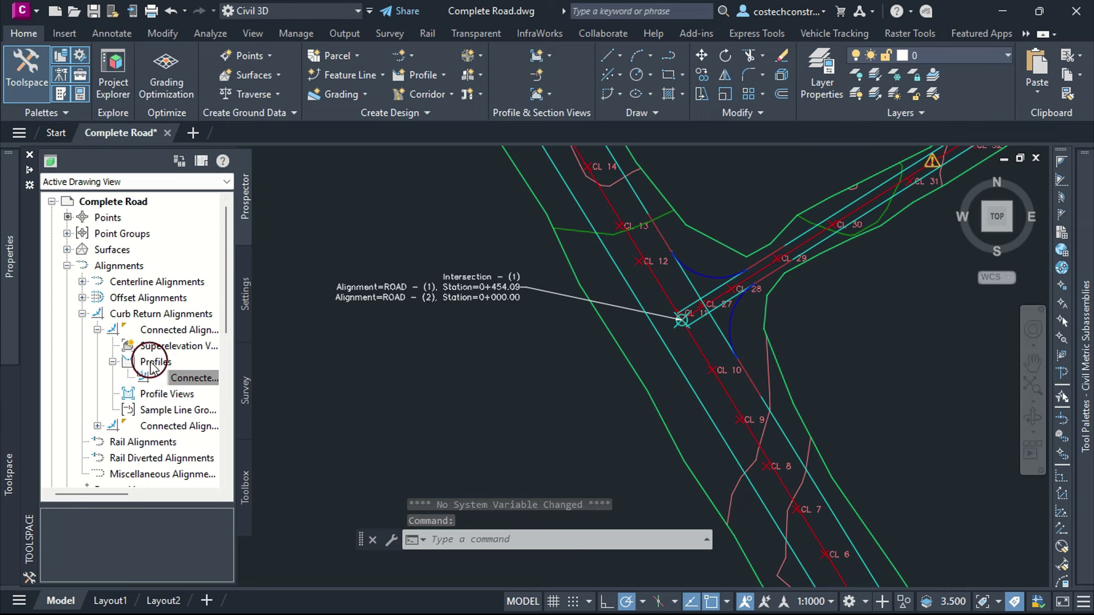
- Look at the items contained in the second connected curb return alignment
left_click(97, 330)
left_click(98, 345)
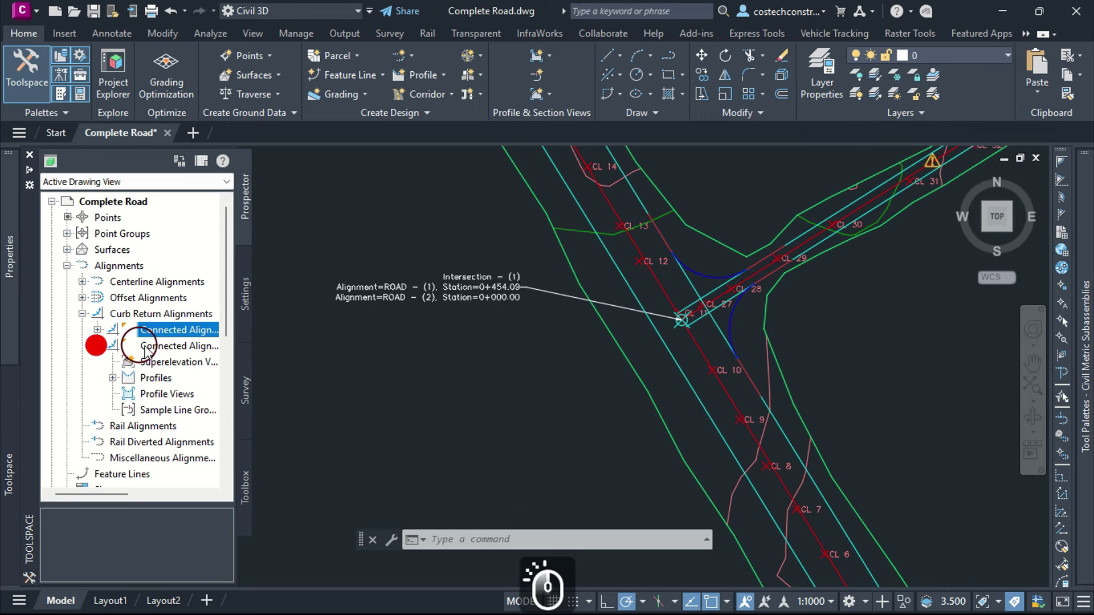
left_click(97, 346)
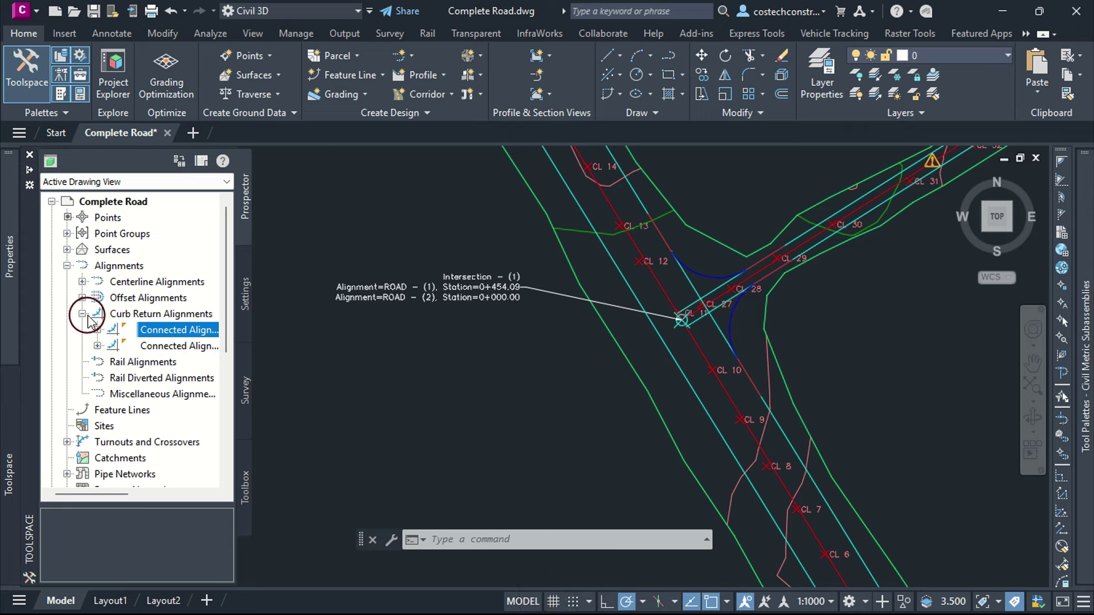
- Check the offset parameters of the profile belonging to the offset alignment ROAD - (1)-Left-12.300
left_click(83, 314)
left_click(83, 298)
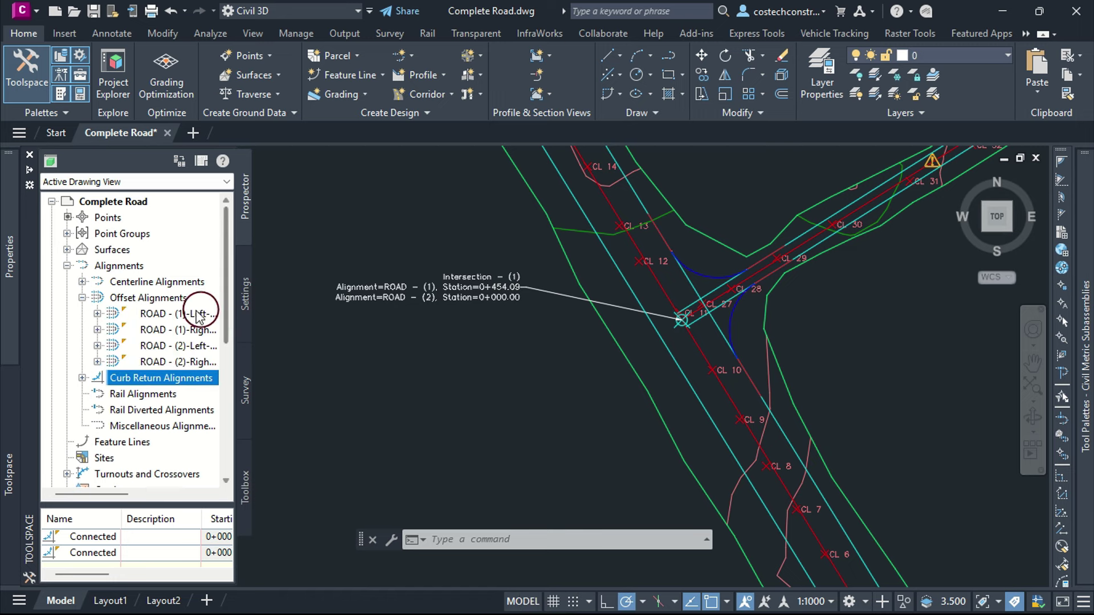
left_click(99, 314)
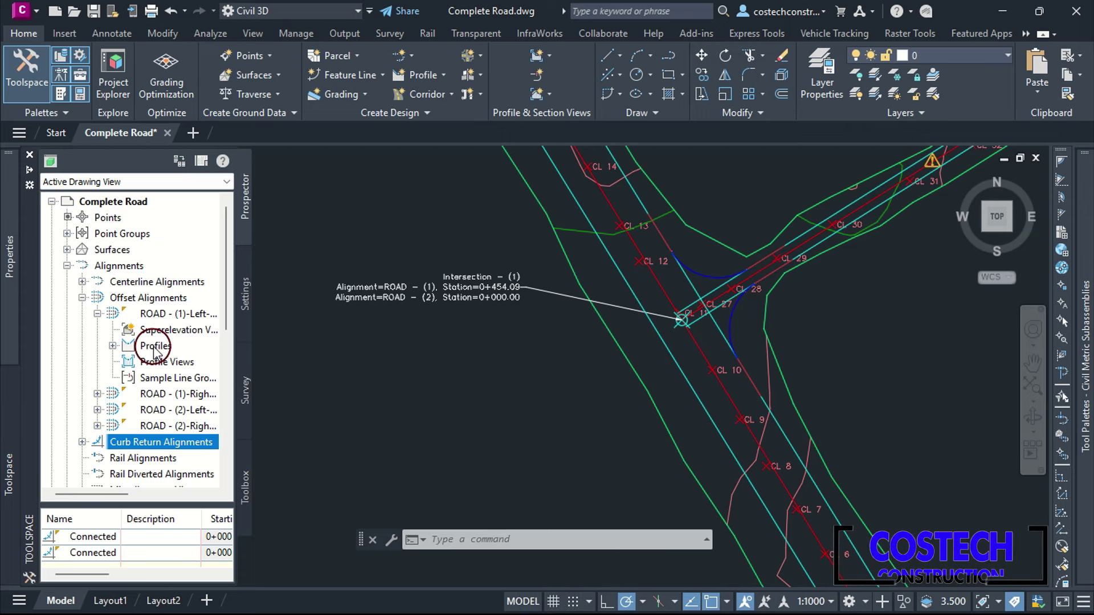
left_click(113, 346)
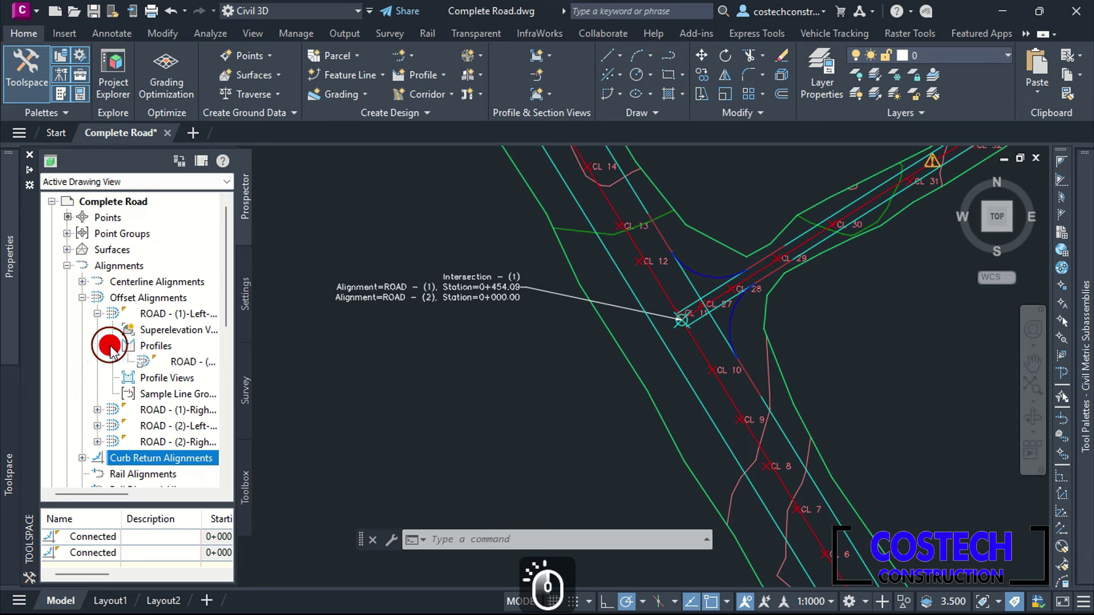
left_click(171, 361)
right_click(178, 362)
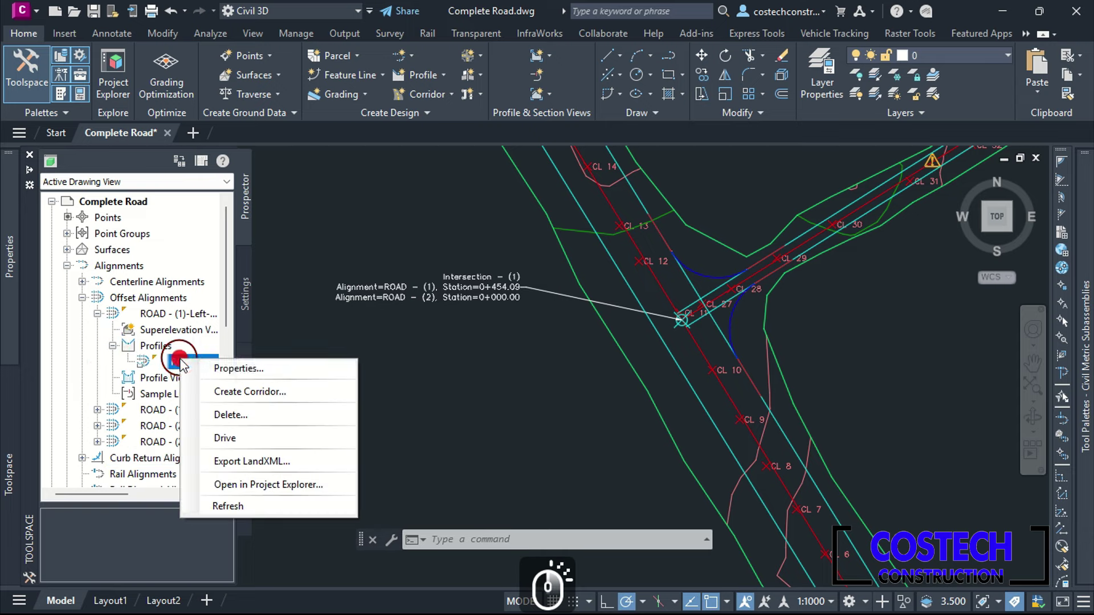
left_click(222, 363)
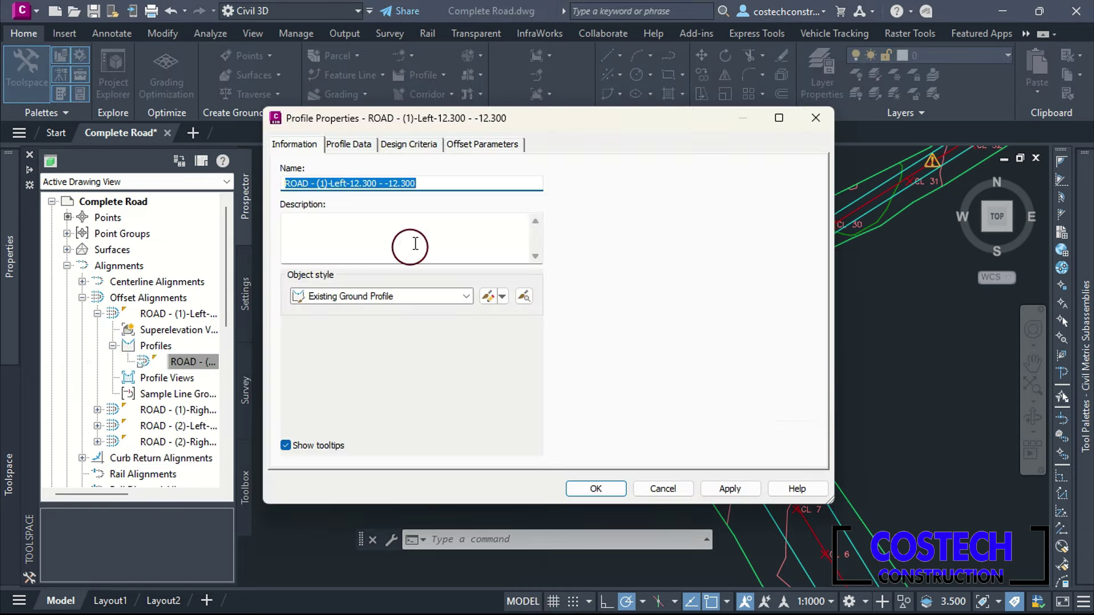
left_click(496, 144)
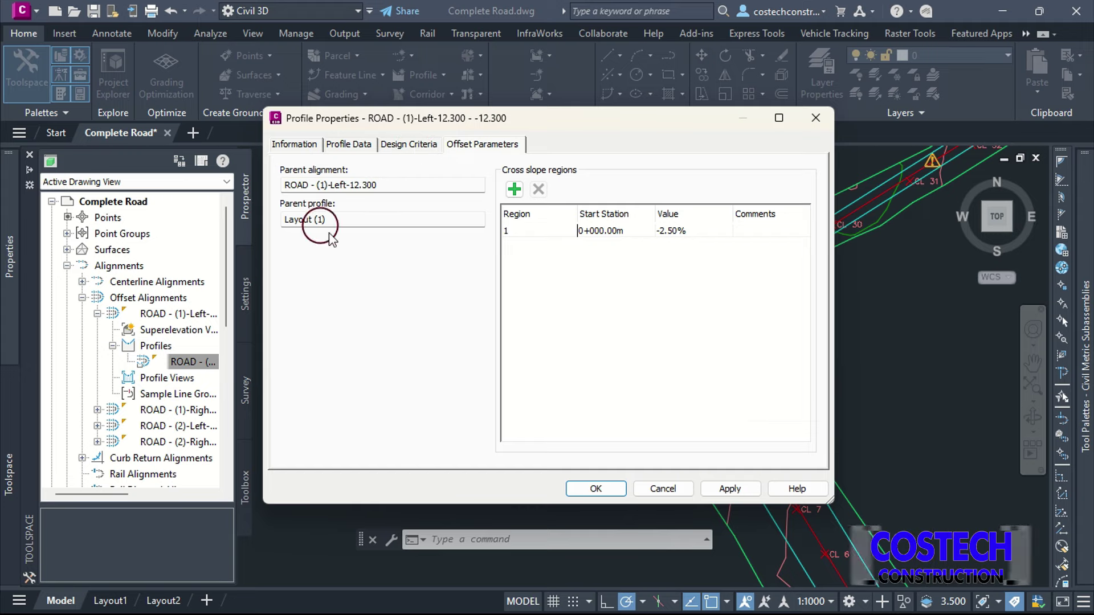
left_click(587, 488)
left_click(113, 345)
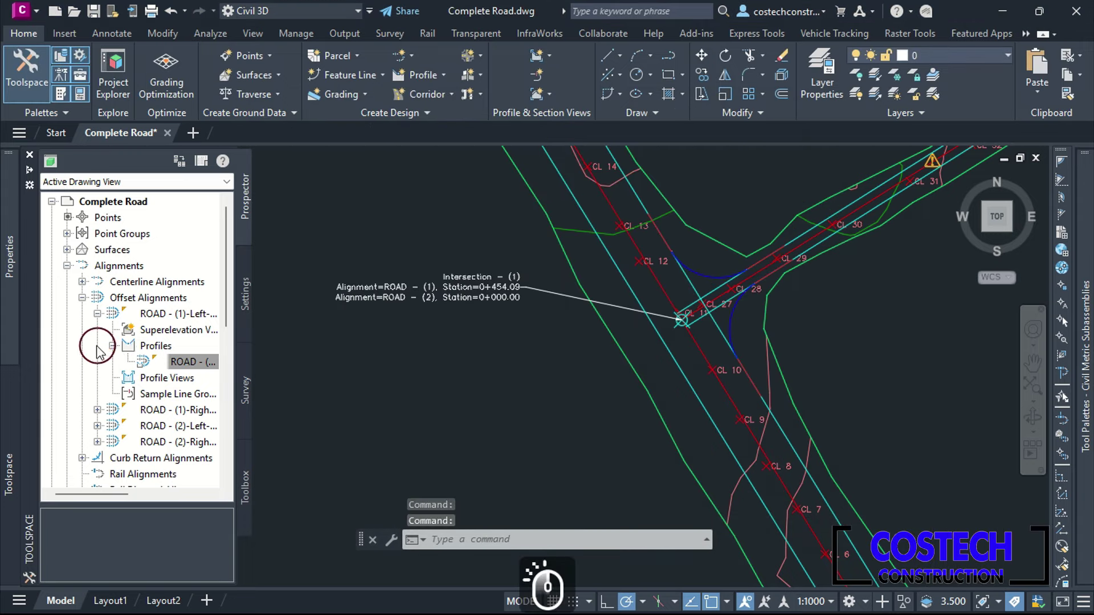
left_click(97, 314)
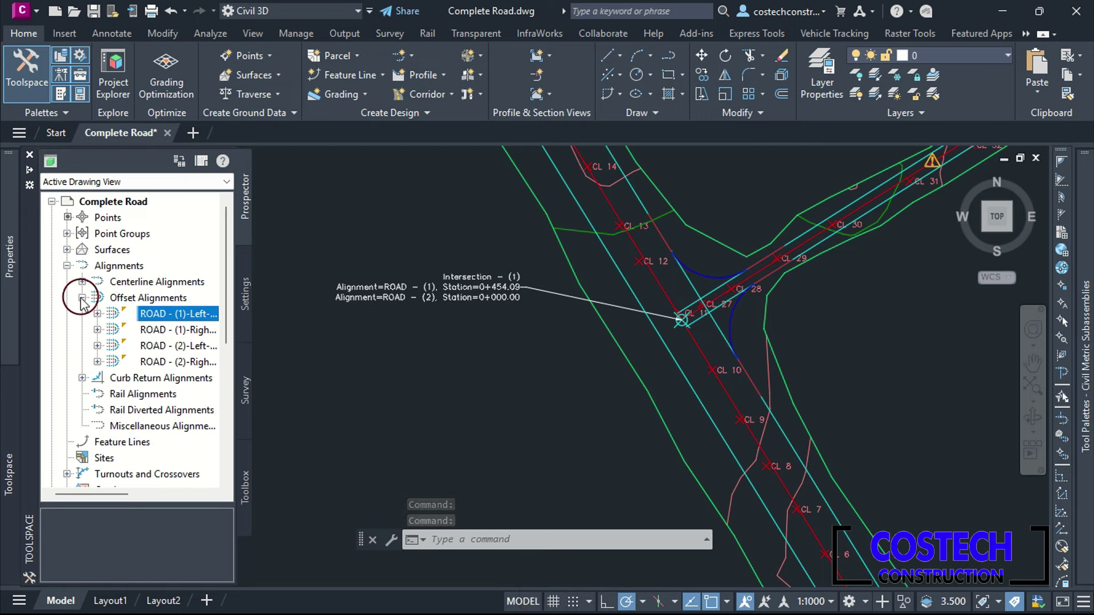
left_click(82, 297)
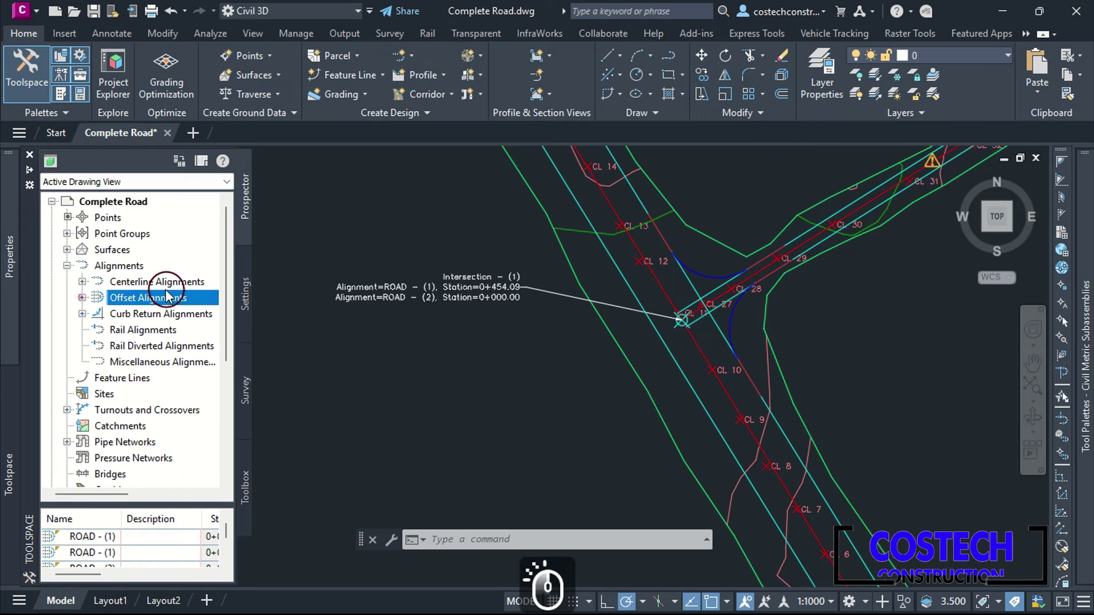
left_click(154, 314)
left_click(83, 314)
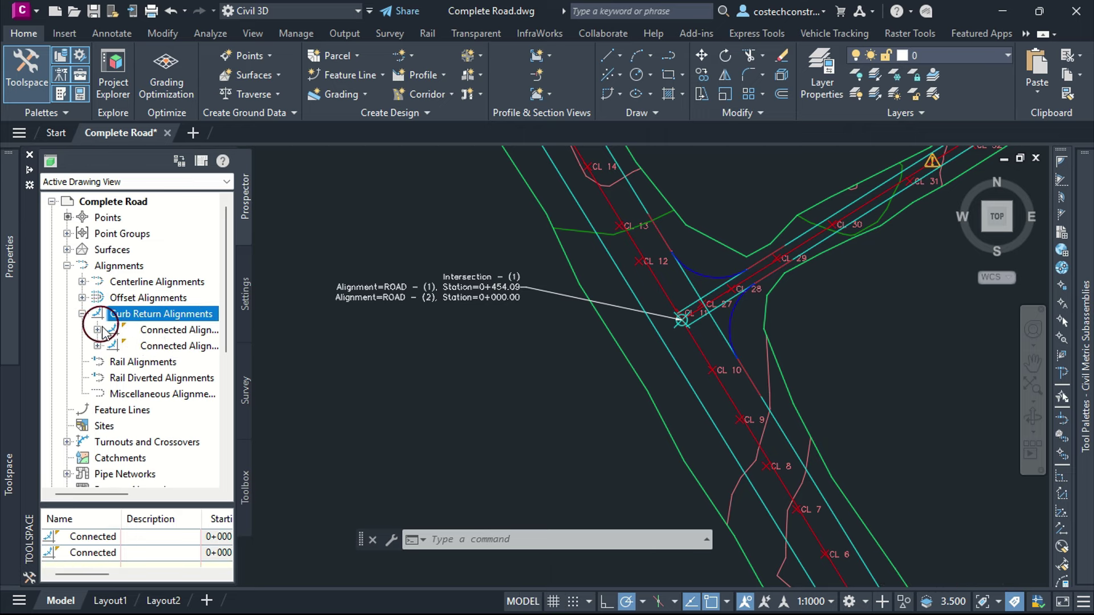
left_click(82, 314)
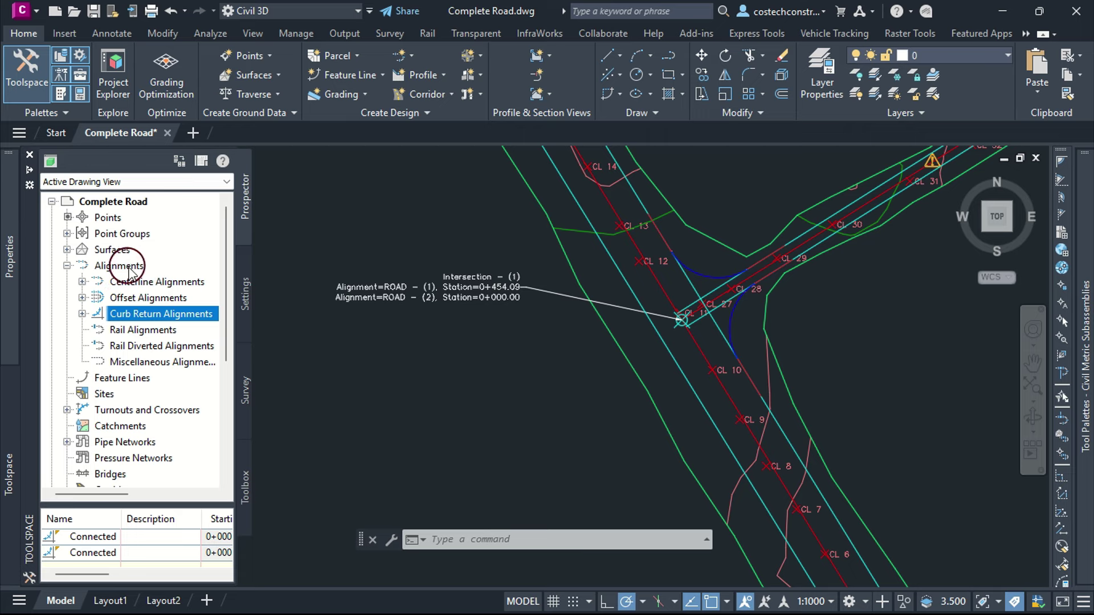
scroll(120, 309, "down", 1)
scroll(120, 309, "up", 1)
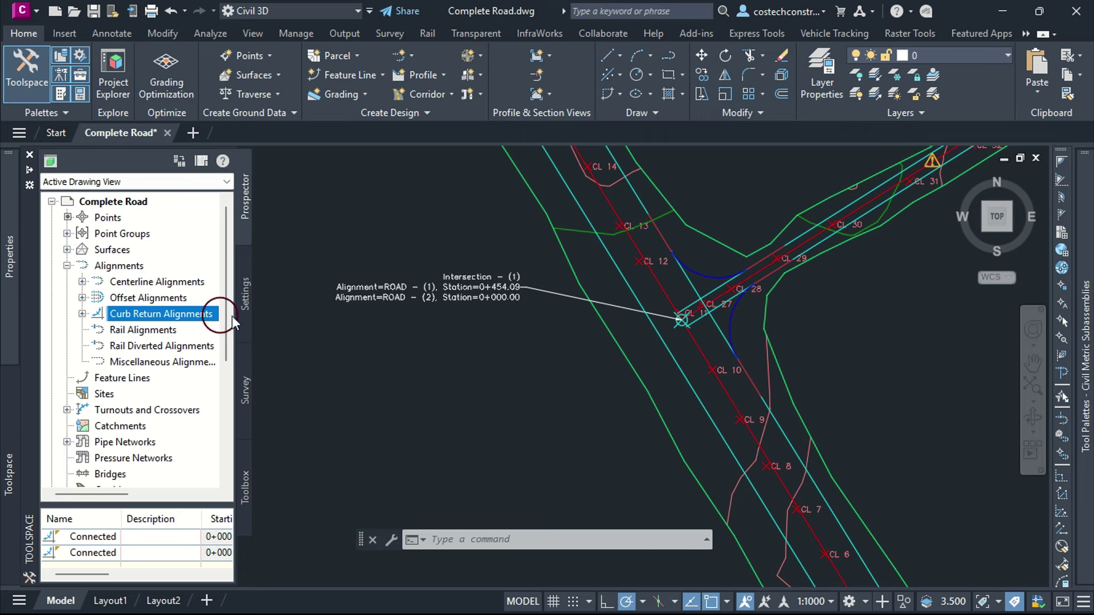
scroll(435, 317, "down", 4)
scroll(544, 321, "up", 4)
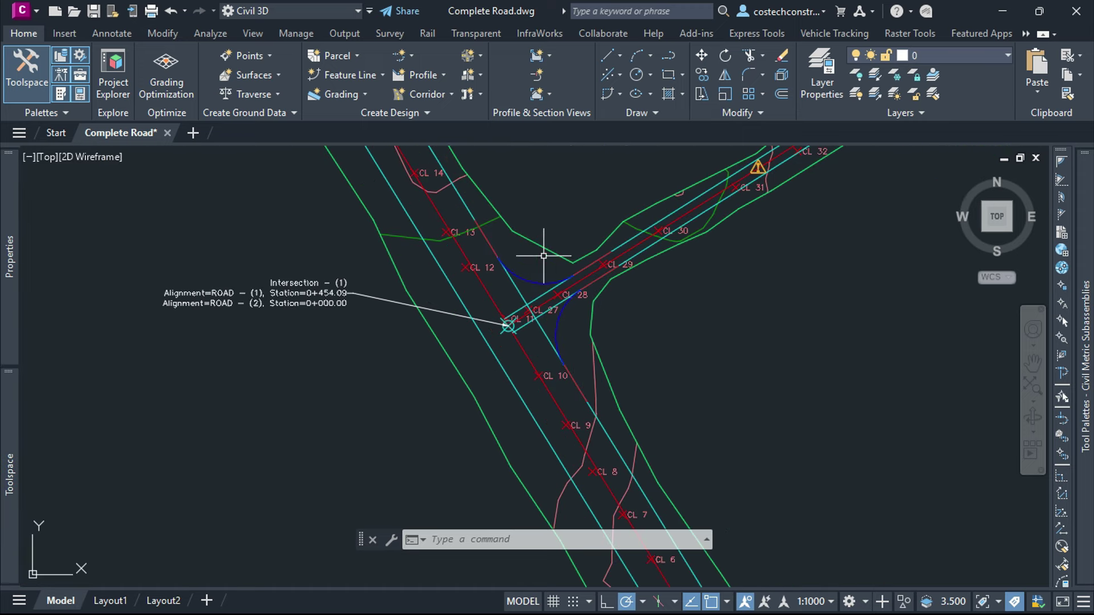
- Examine the Layout (1) design profile and the dashed offset profile below it in the main road's profile view
scroll(496, 316, "up", 2)
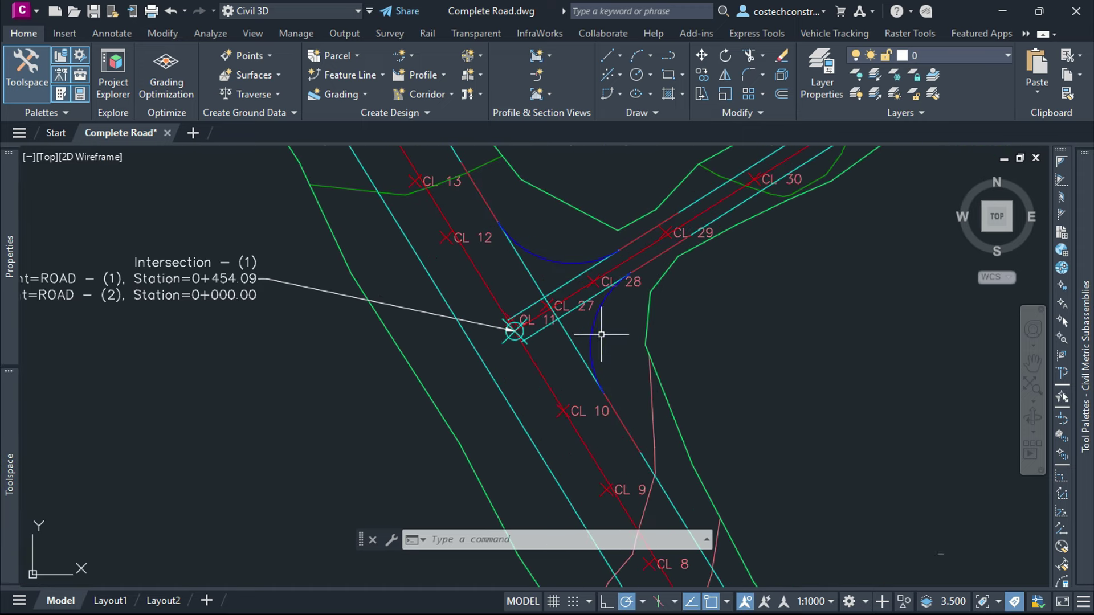
scroll(398, 316, "down", 10)
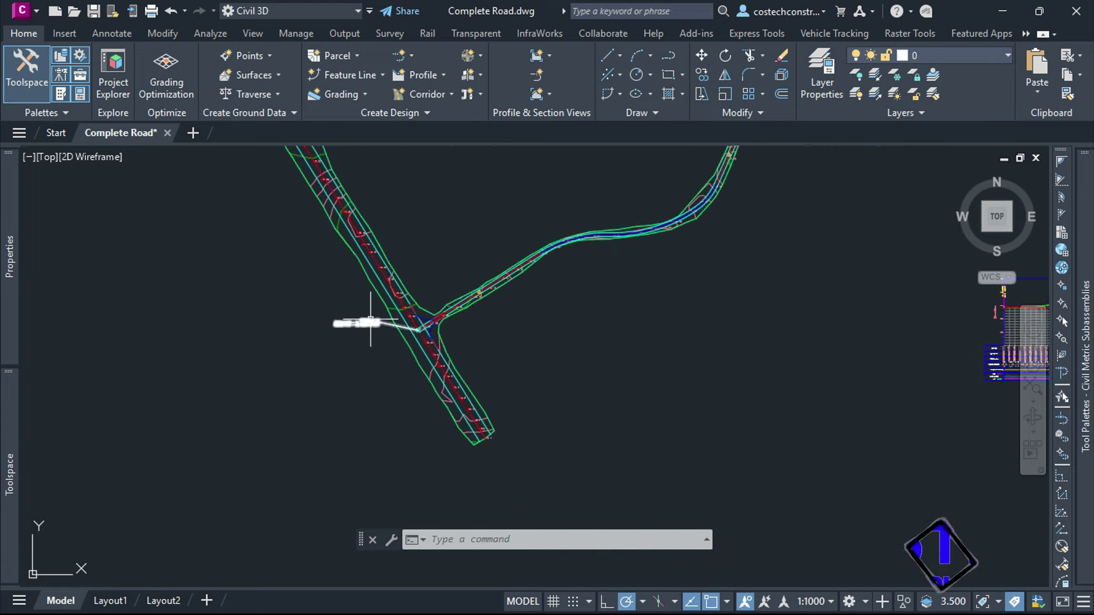
scroll(587, 224, "up", 10)
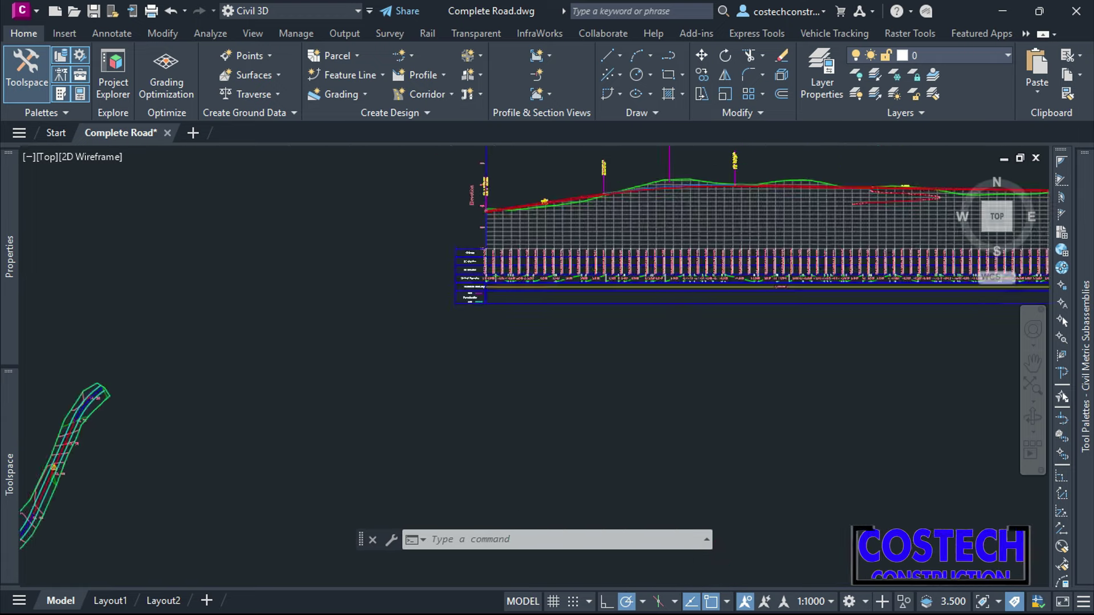
scroll(498, 237, "up", 2)
scroll(639, 261, "down", 2)
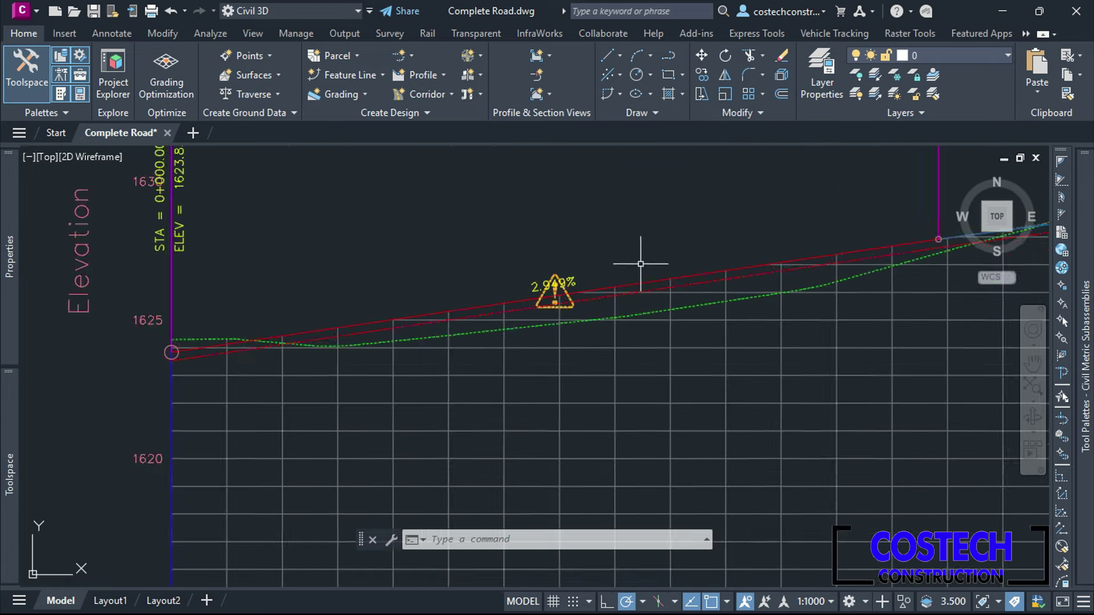
scroll(498, 309, "down", 1)
scroll(501, 292, "up", 5)
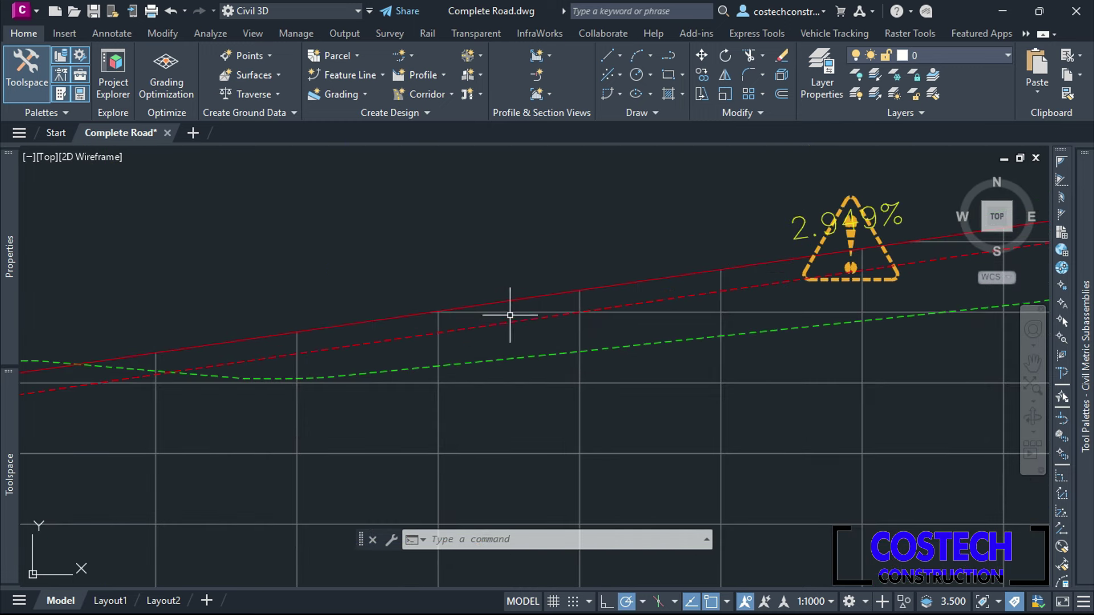
mouse_move(514, 299)
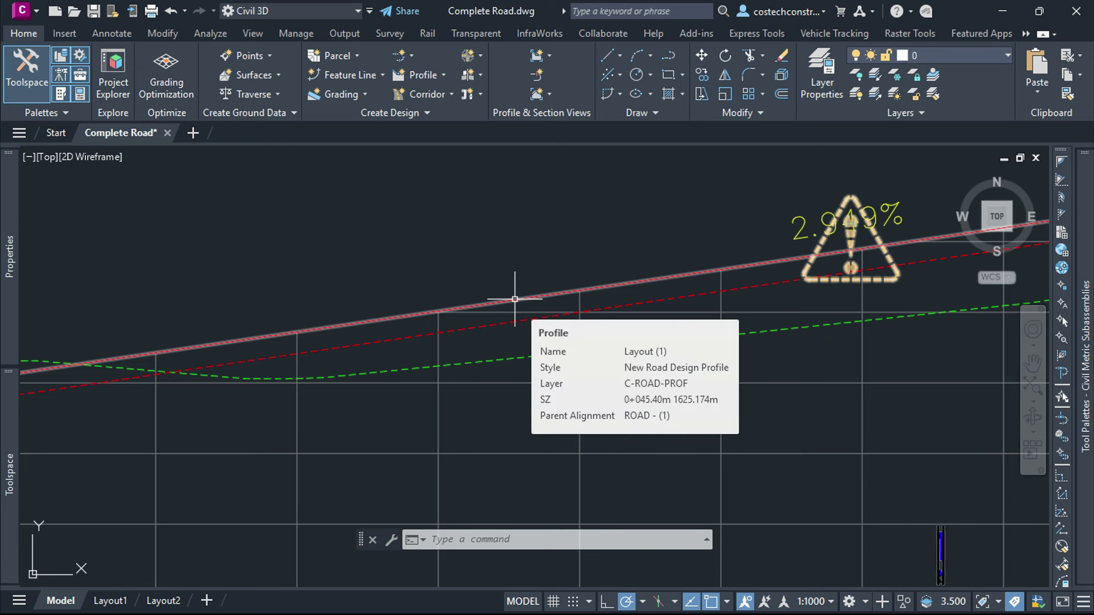
mouse_move(490, 325)
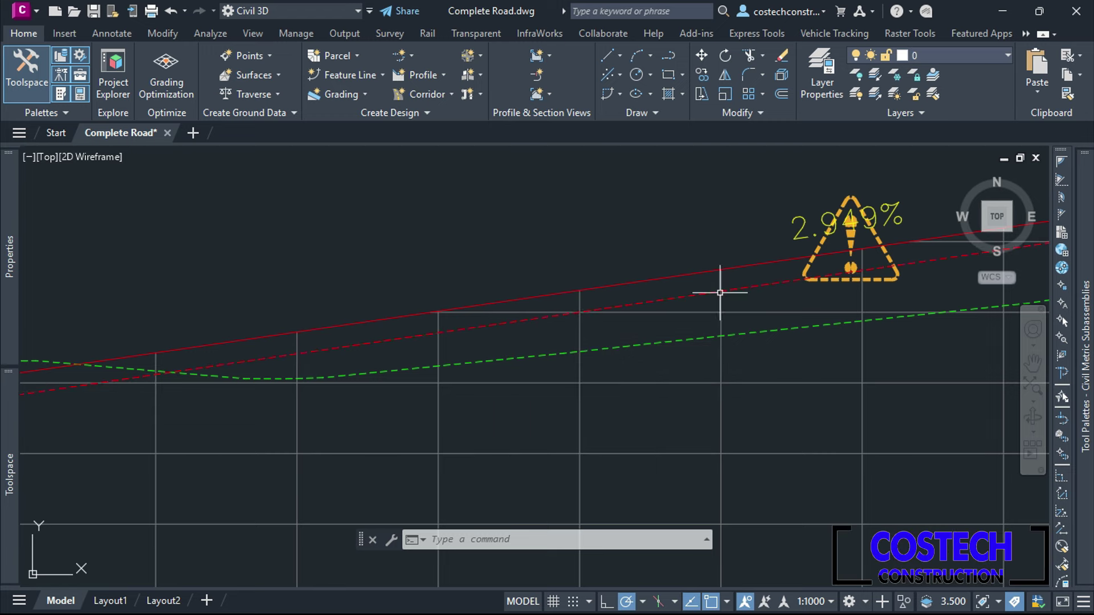
- Check the offset parameters of the profile belonging to the offset alignment ROAD - (1)-Right-12.300 and close its properties
scroll(720, 293, "down", 15)
scroll(587, 389, "up", 6)
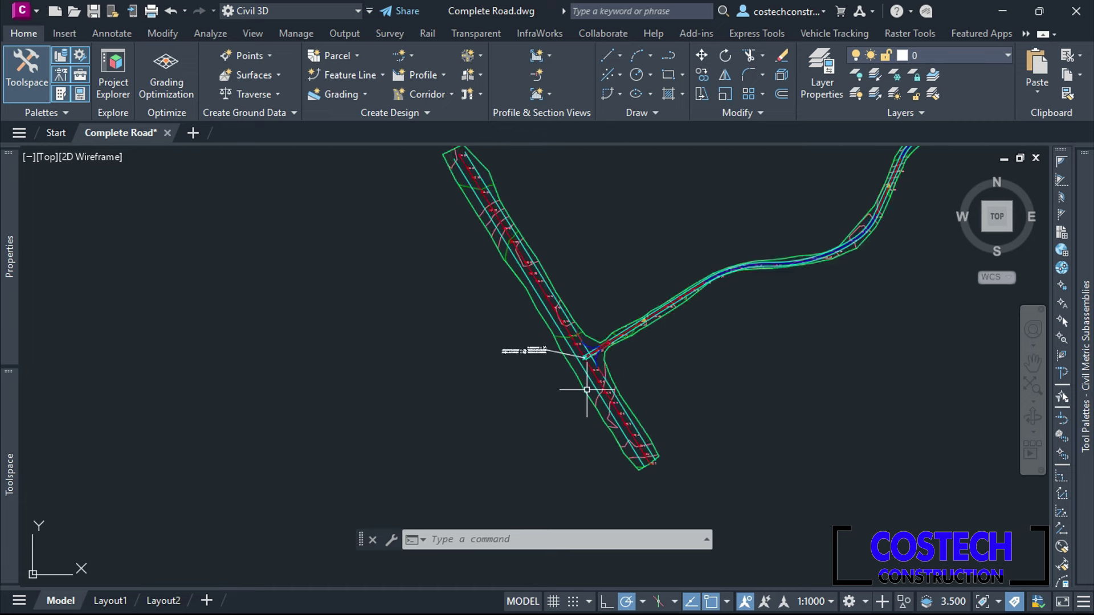
scroll(586, 389, "up", 5)
left_click(605, 389)
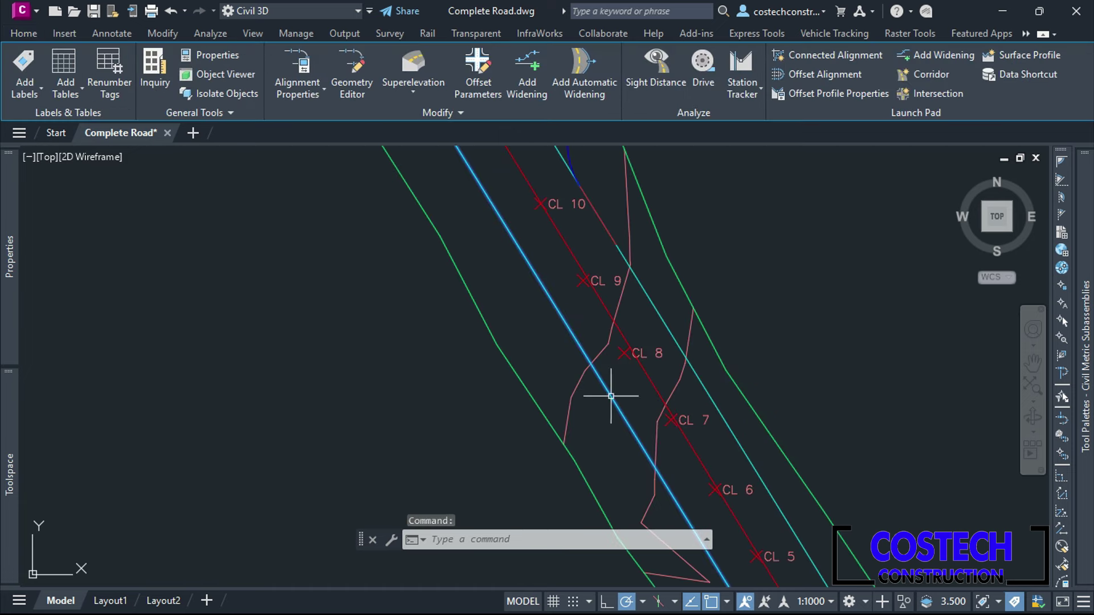
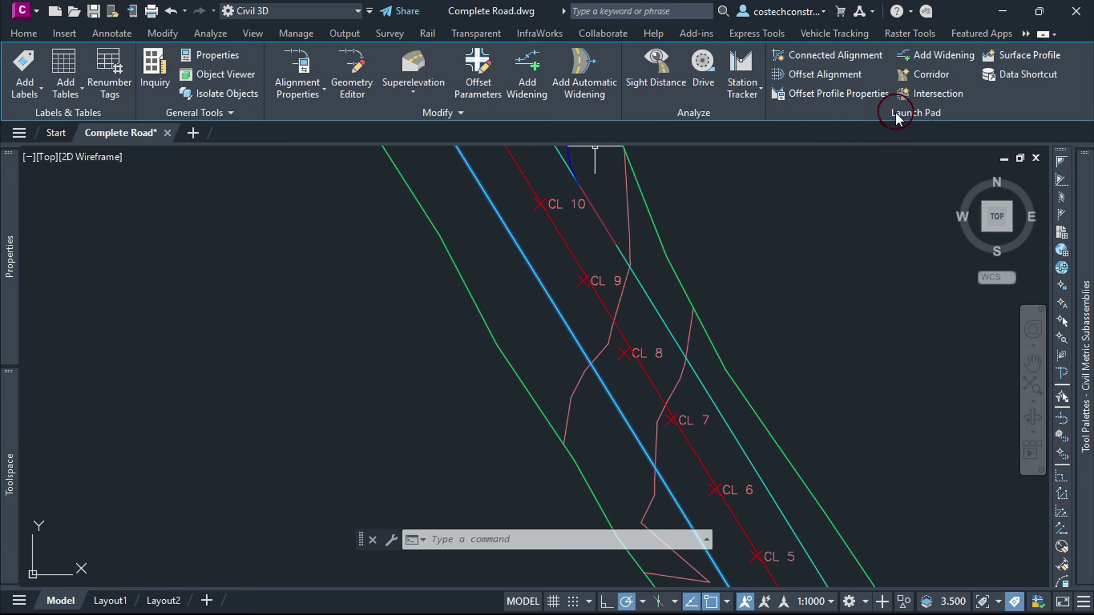
left_click(852, 93)
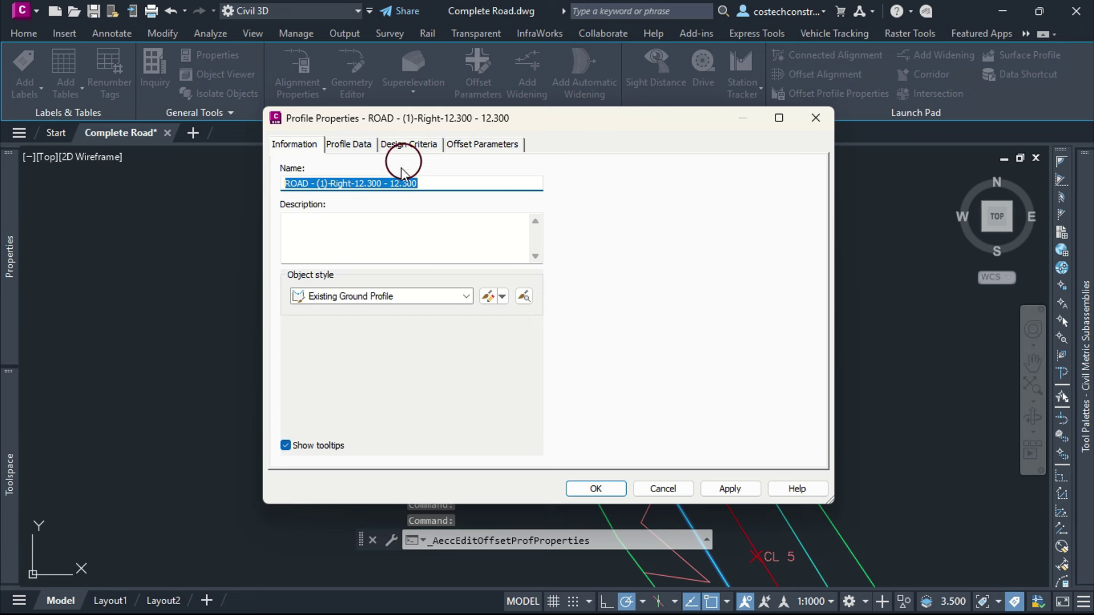
left_click(500, 146)
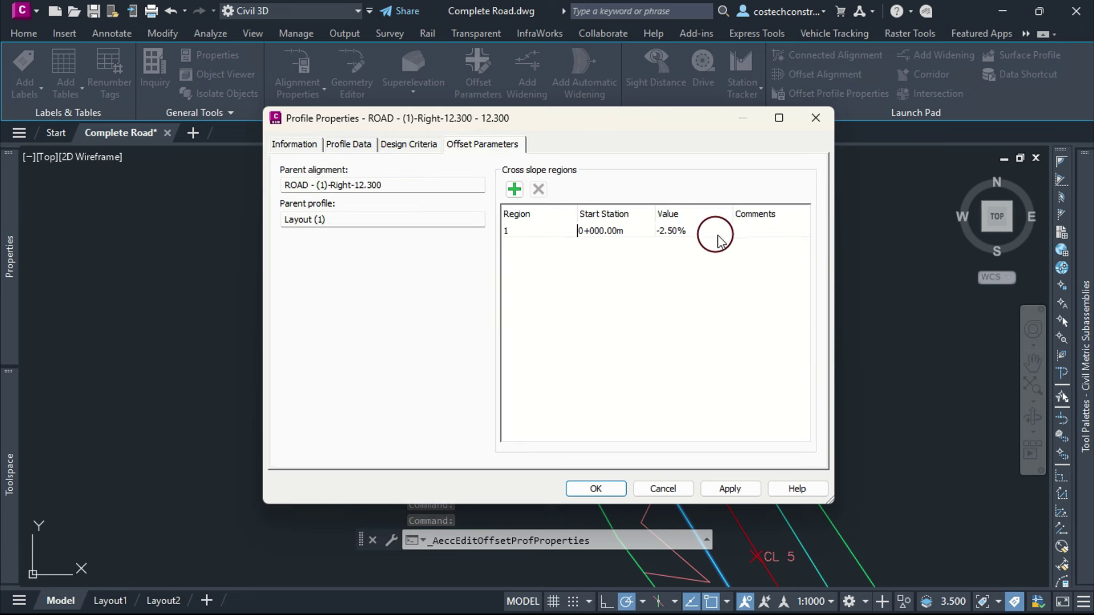
left_click(345, 145)
left_click(298, 146)
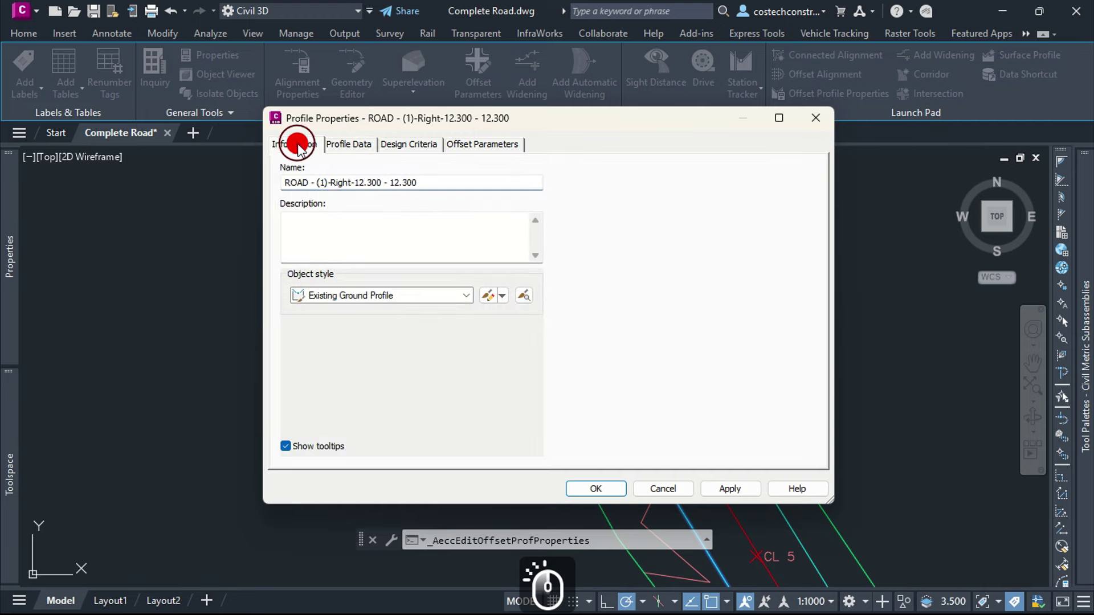
left_click(596, 489)
scroll(513, 378, "down", 4)
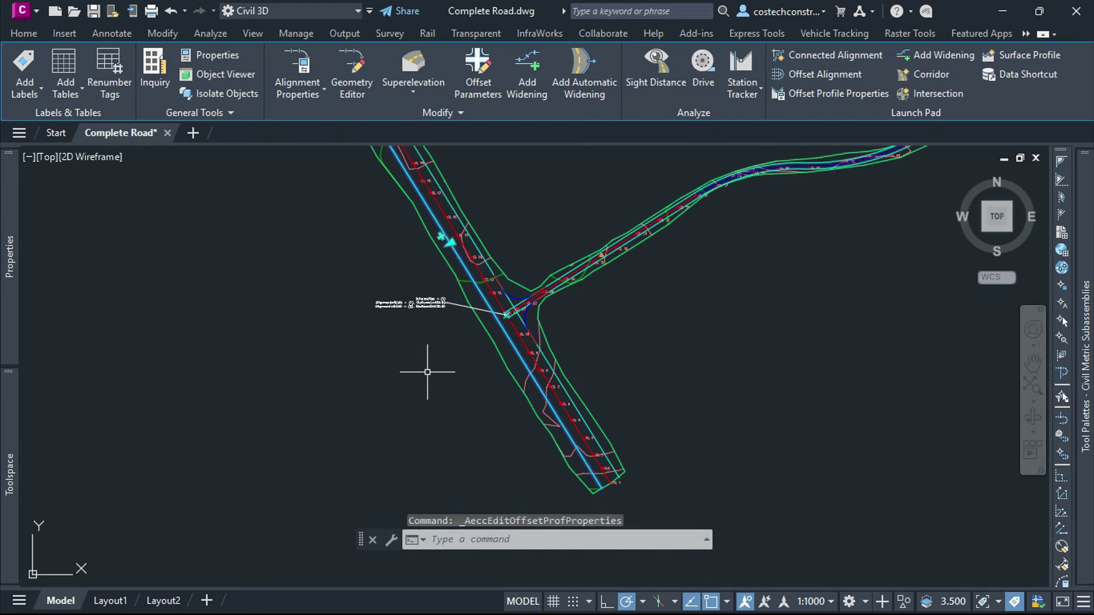
key("Escape")
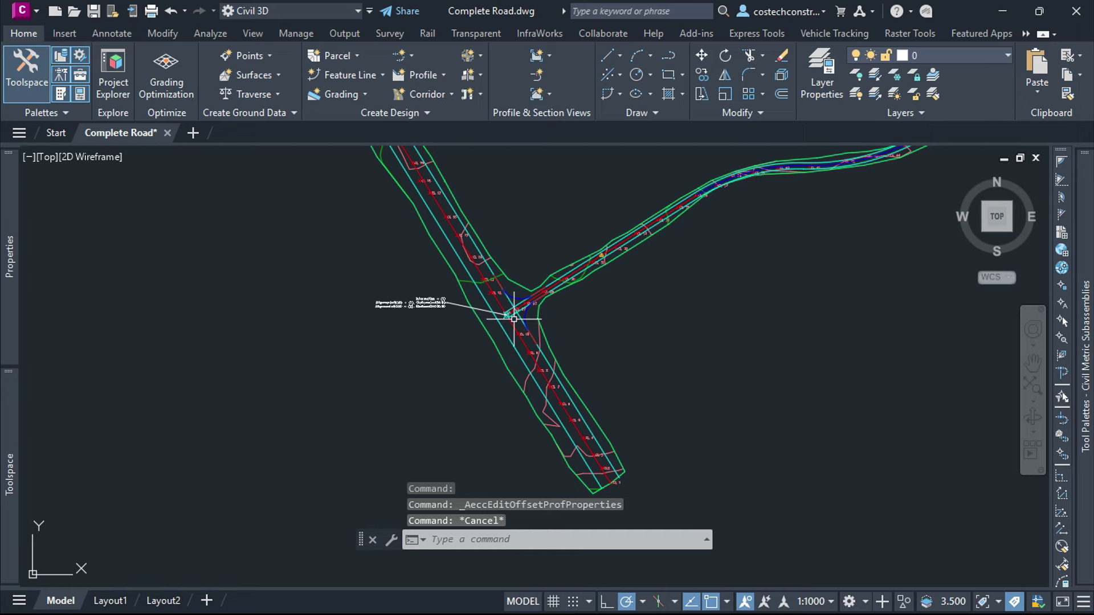
- Compare the offset profiles with the design profiles in both roads' profile views
scroll(545, 330, "down", 6)
scroll(571, 235, "up", 3)
scroll(570, 235, "up", 5)
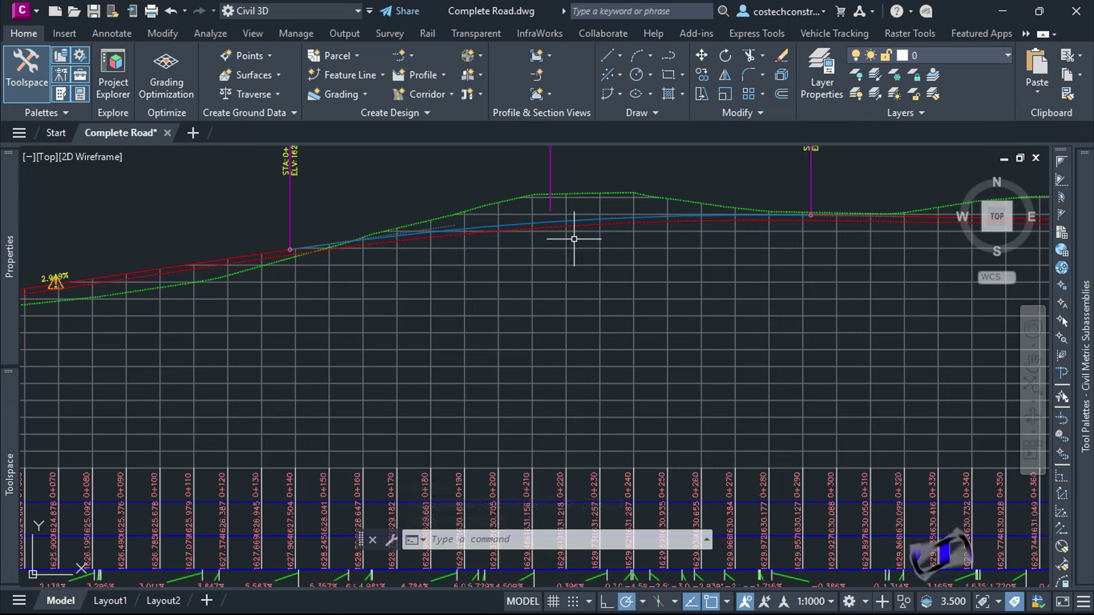
scroll(577, 229, "up", 4)
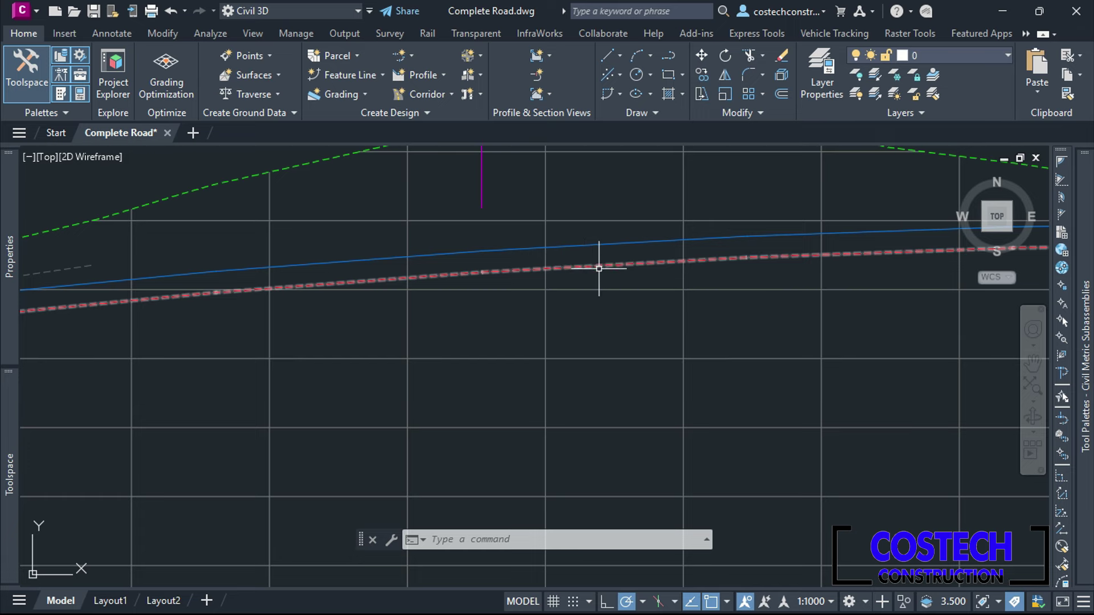
scroll(597, 268, "down", 10)
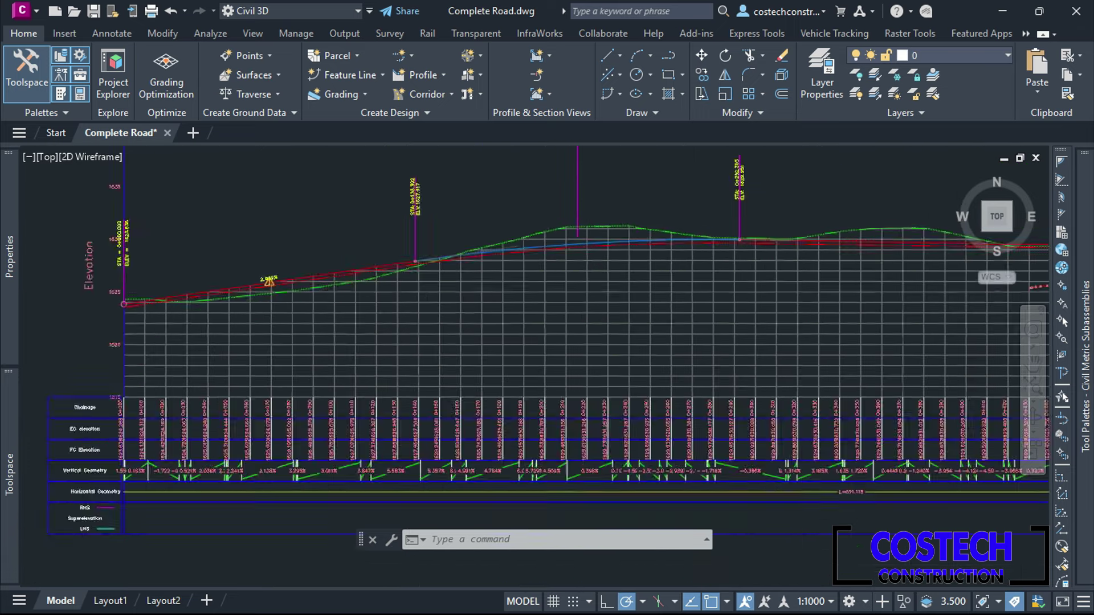
scroll(659, 293, "up", 10)
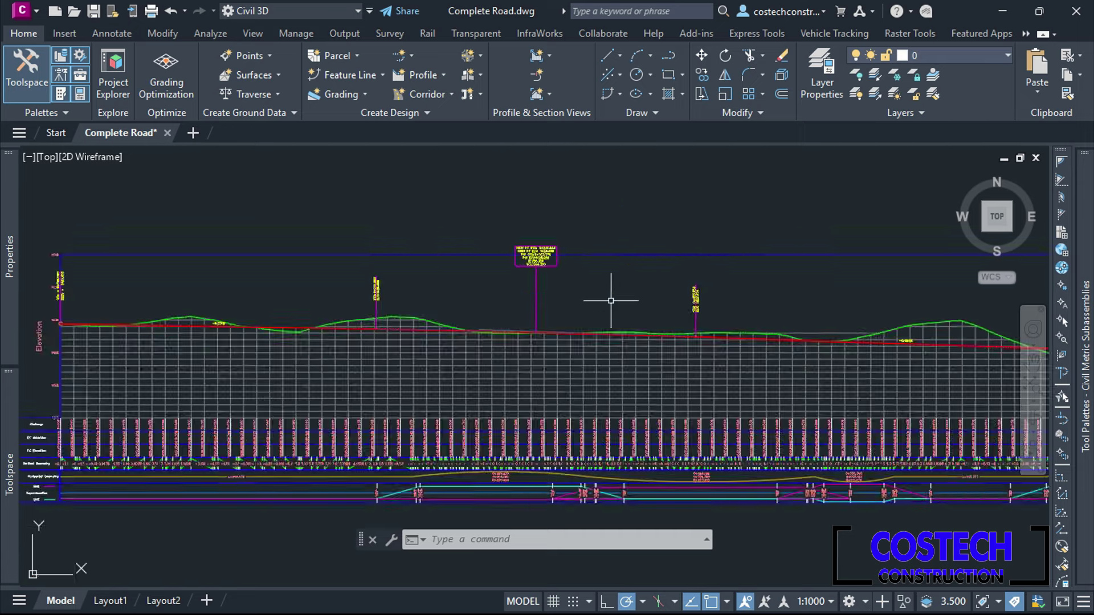
scroll(558, 273, "up", 4)
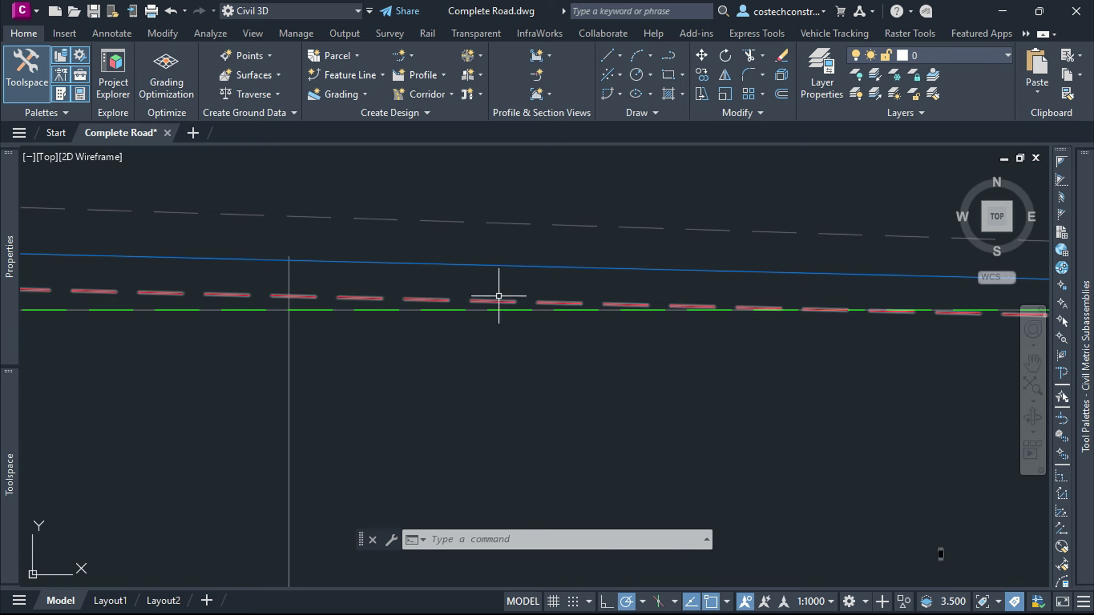
scroll(669, 347, "down", 5)
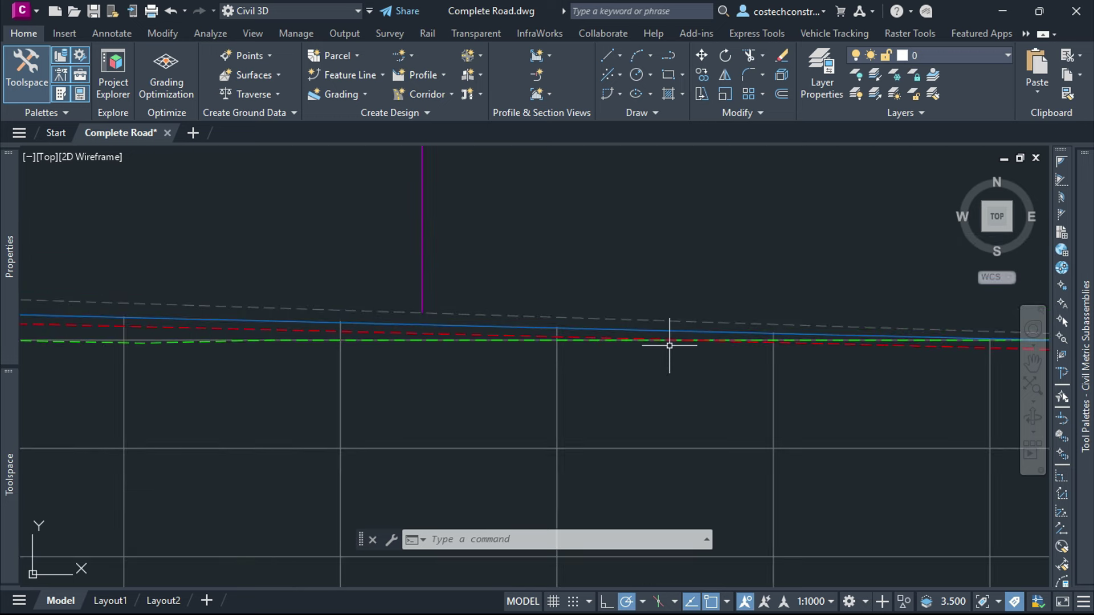
scroll(678, 343, "down", 5)
scroll(468, 338, "up", 2)
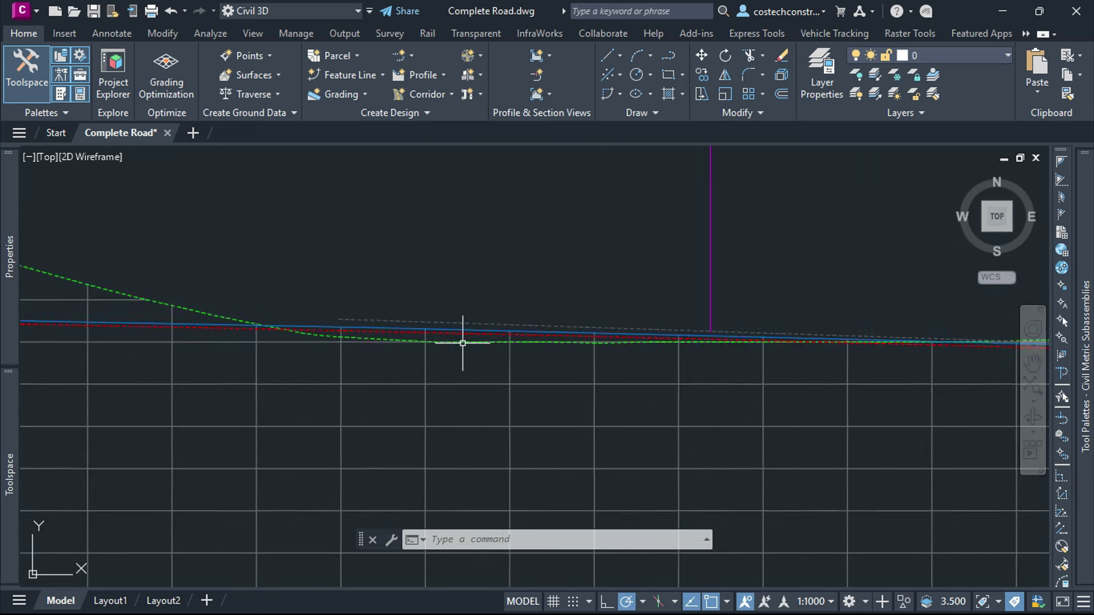
- Select the main road's profile view and inspect the Vertical Geometry band beneath it
scroll(667, 364, "down", 10)
scroll(559, 333, "down", 2)
middle_click_drag(572, 180, 577, 306)
scroll(567, 416, "up", 6)
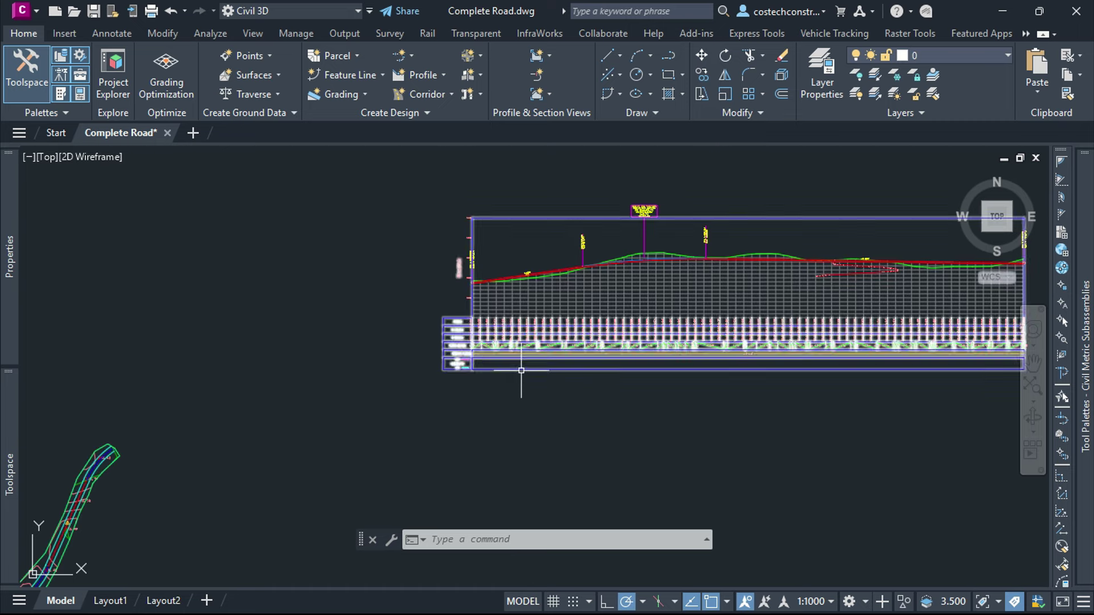
scroll(522, 370, "up", 2)
scroll(506, 220, "down", 2)
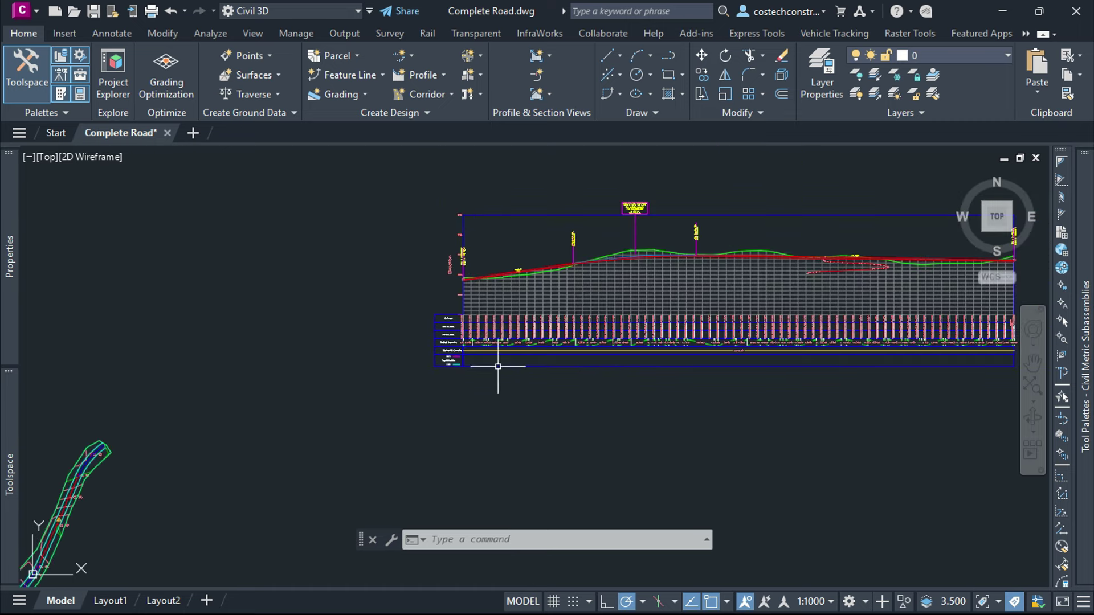
left_click(533, 212)
left_click(517, 222)
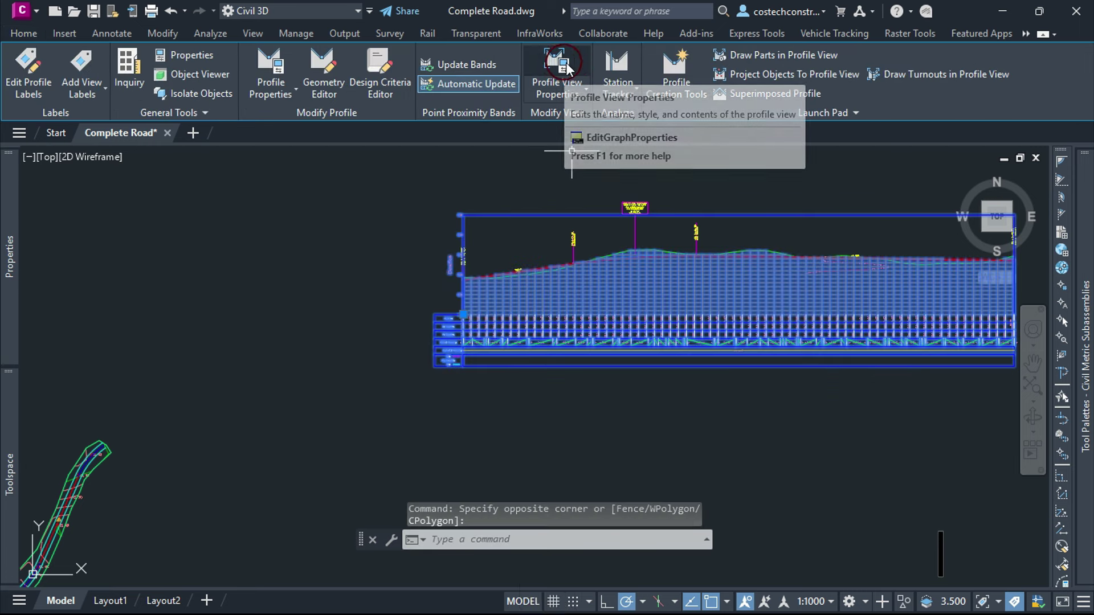
scroll(456, 350, "up", 10)
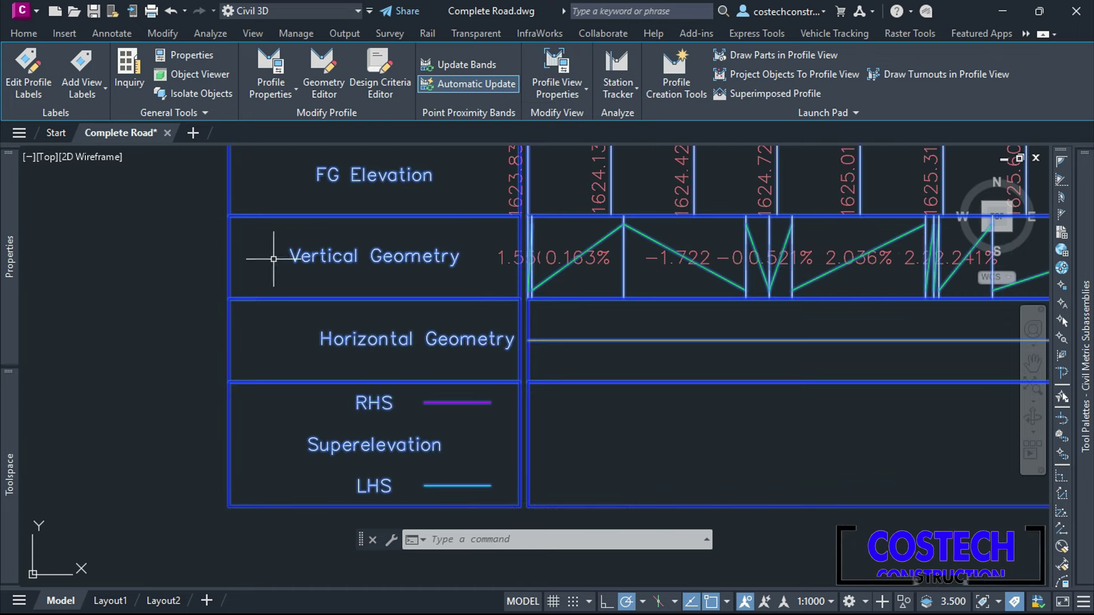
scroll(376, 272, "down", 6)
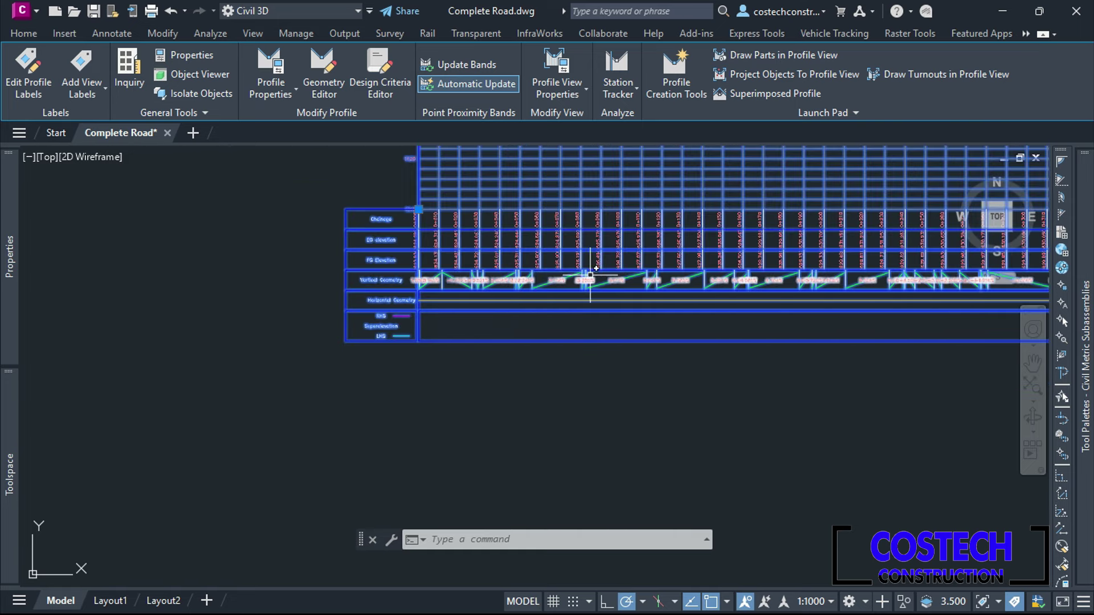
- Set Profile1 of the Vertical Geometry band to Layout (1) in the ROAD - (1) profile view properties and check the updated band
left_click(562, 64)
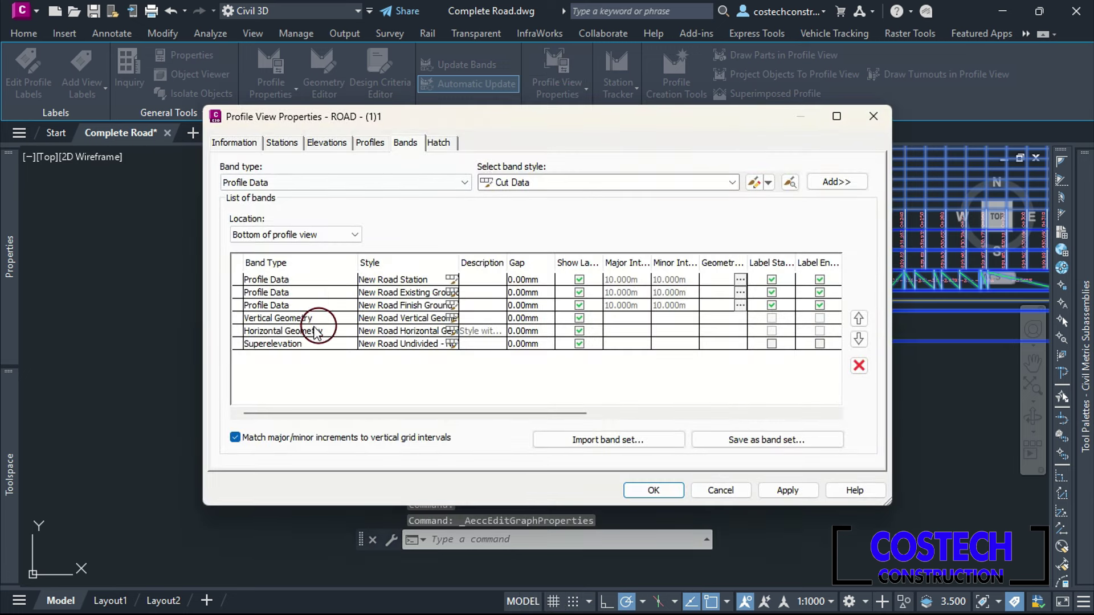
left_click(299, 319)
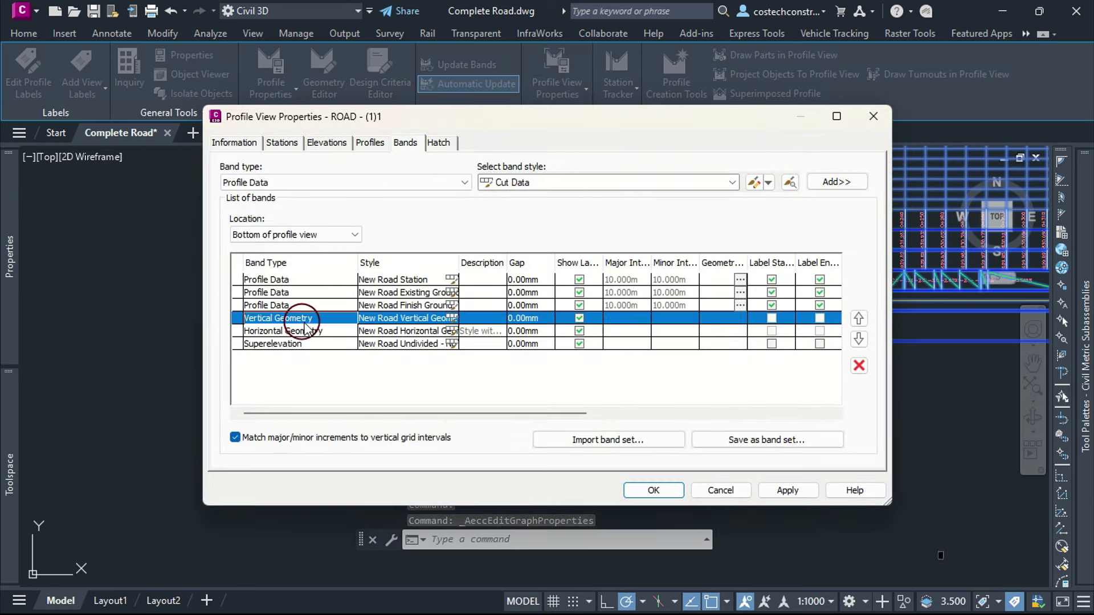
left_click_drag(338, 413, 610, 410)
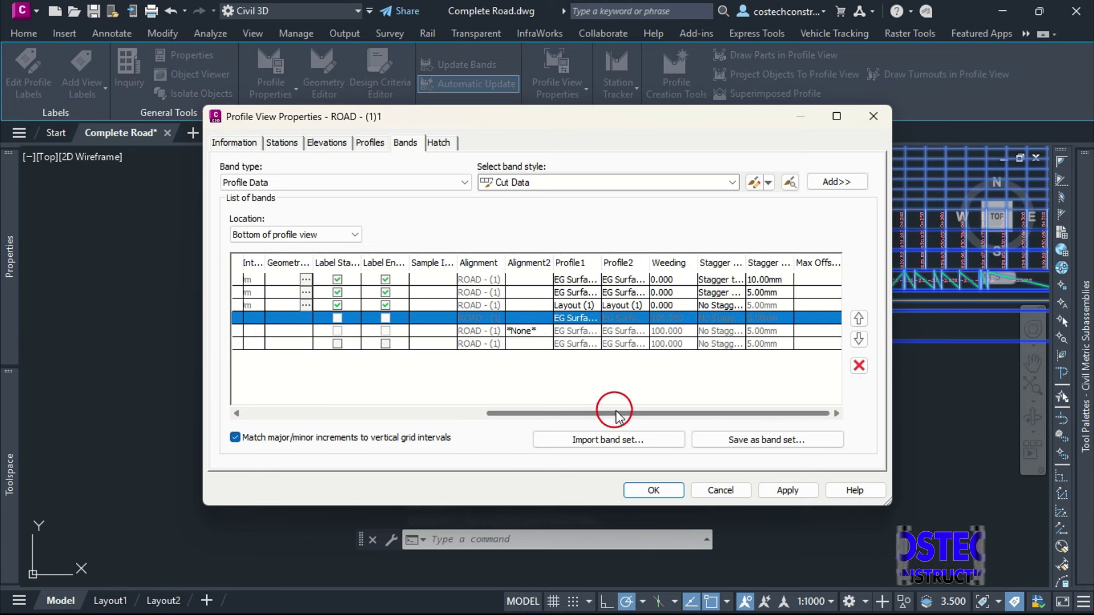
left_click(585, 315)
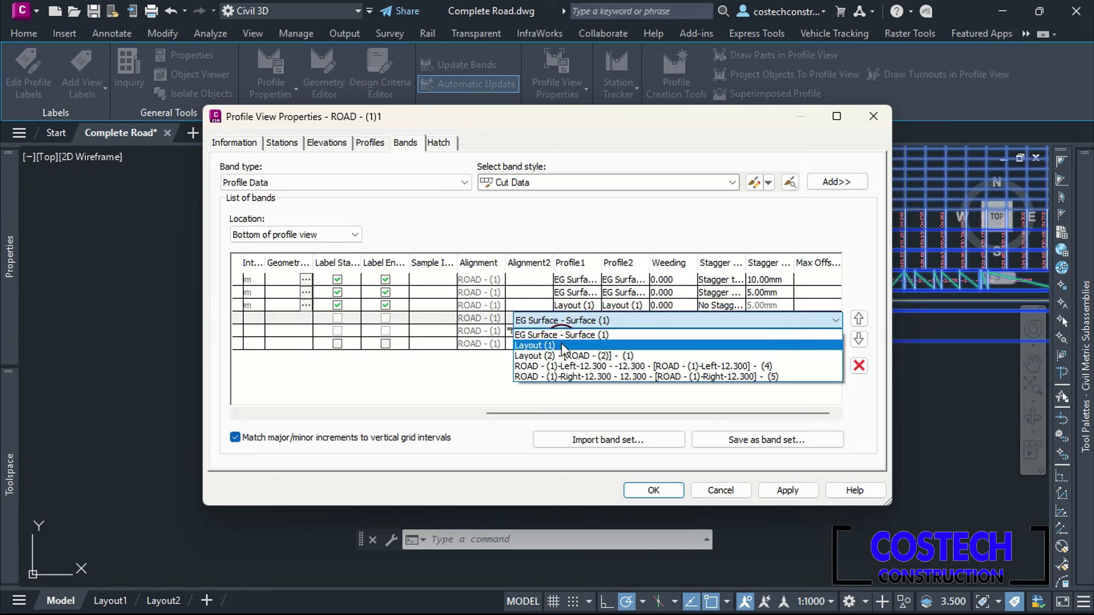
left_click(563, 345)
left_click(576, 318)
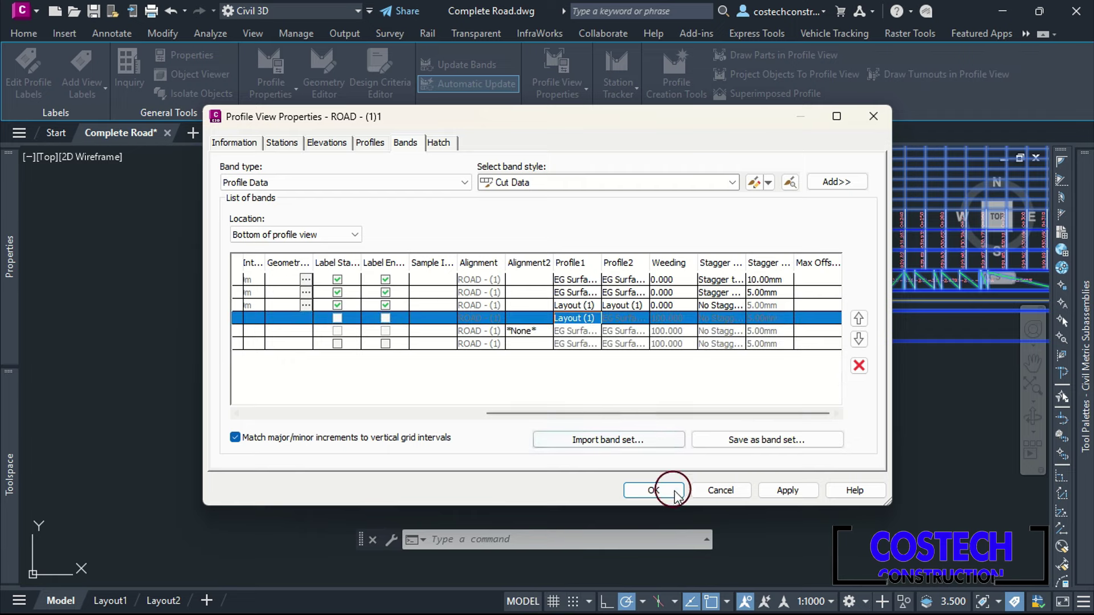
left_click(796, 493)
left_click(653, 490)
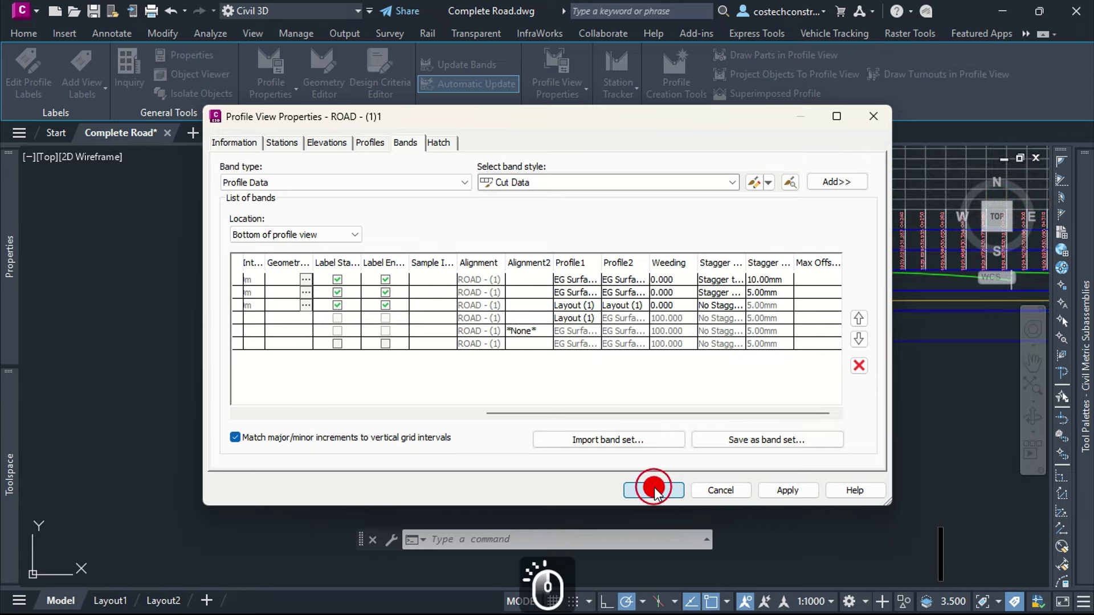
key("Escape")
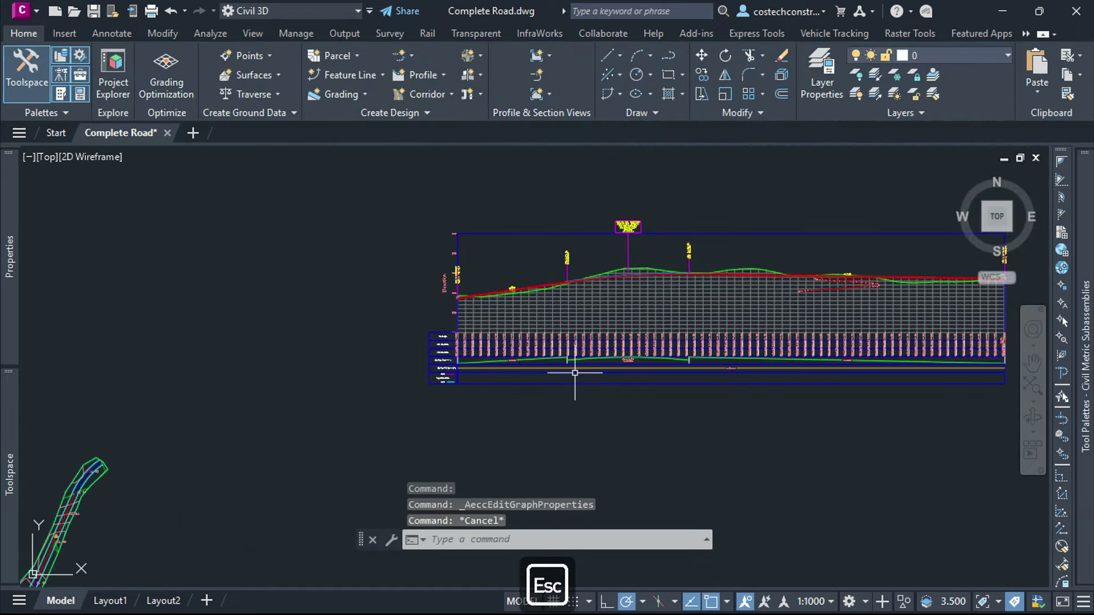
scroll(570, 370, "up", 3)
scroll(402, 360, "up", 4)
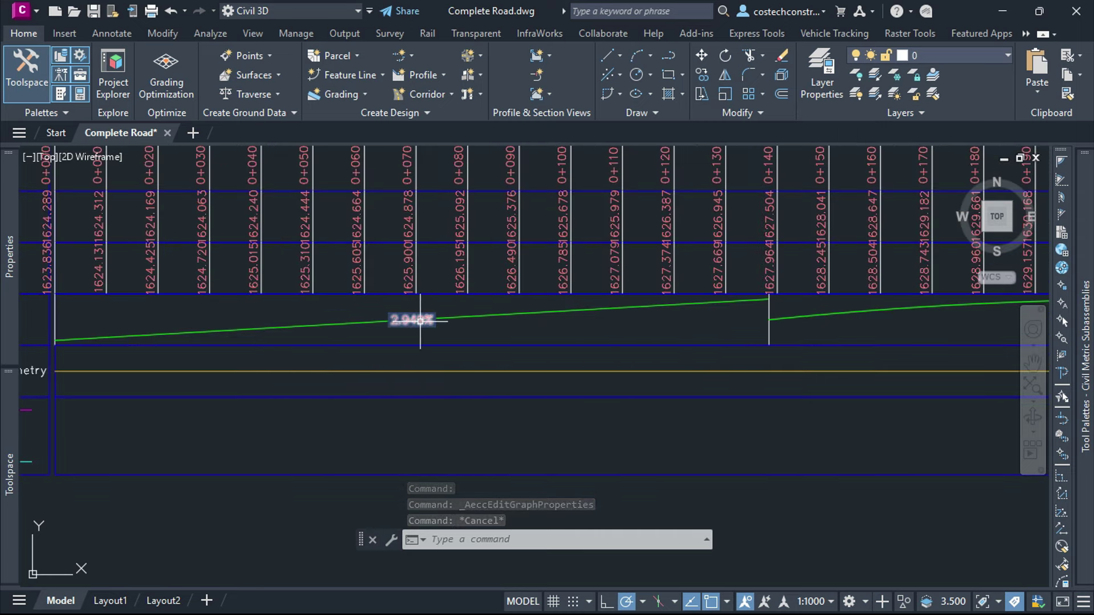
- Examine the updated Vertical Geometry band and the design profile above it along the ROAD - (1) profile view
scroll(421, 321, "down", 5)
scroll(434, 217, "up", 3)
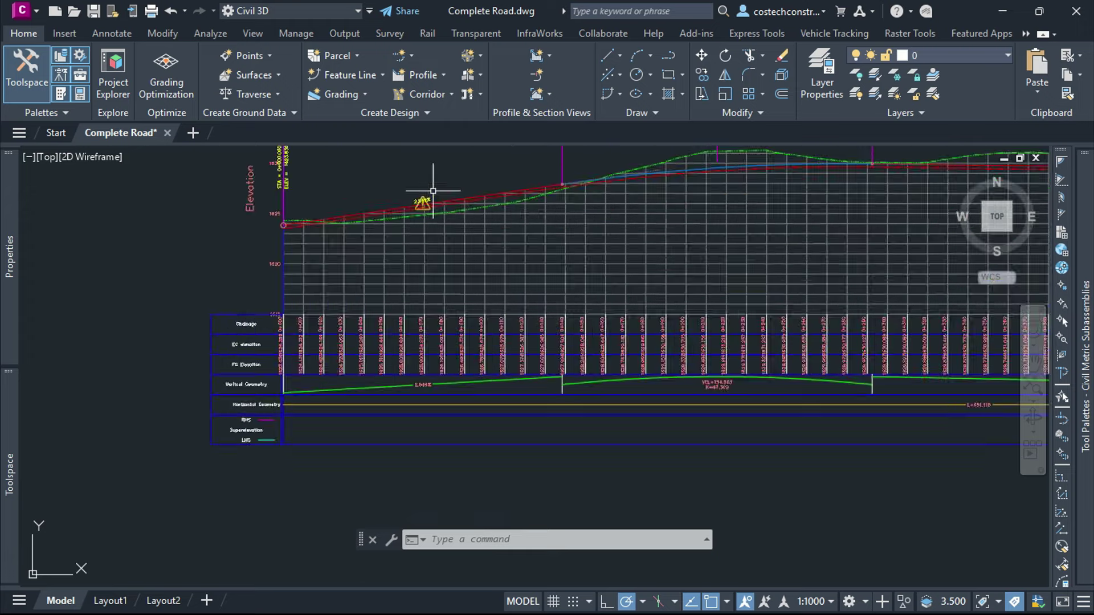
scroll(421, 199, "up", 5)
scroll(416, 208, "down", 3)
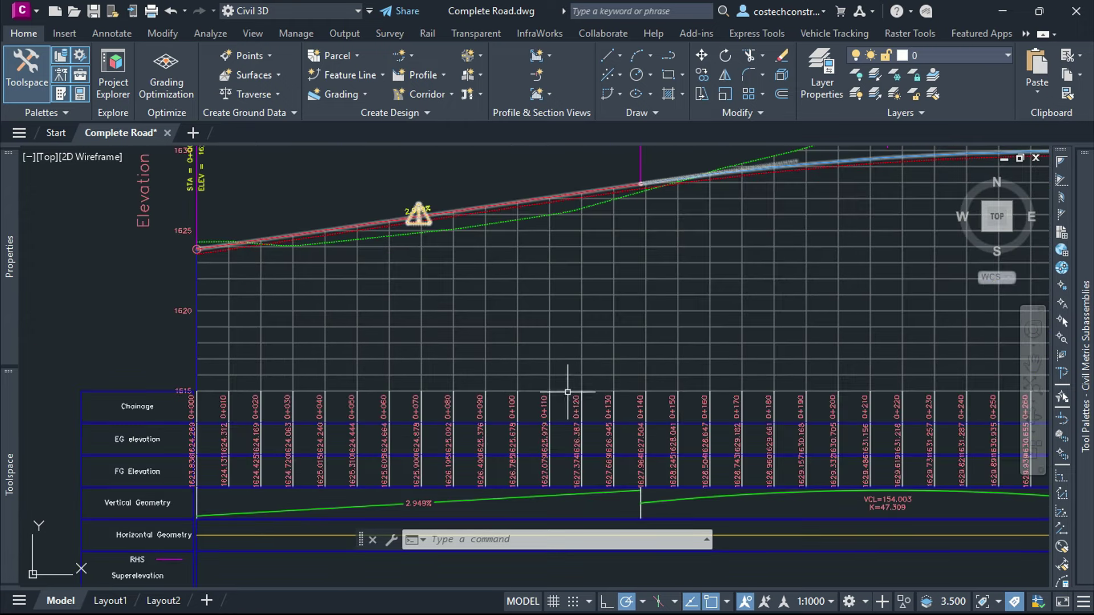
scroll(649, 495, "down", 4)
scroll(649, 496, "up", 4)
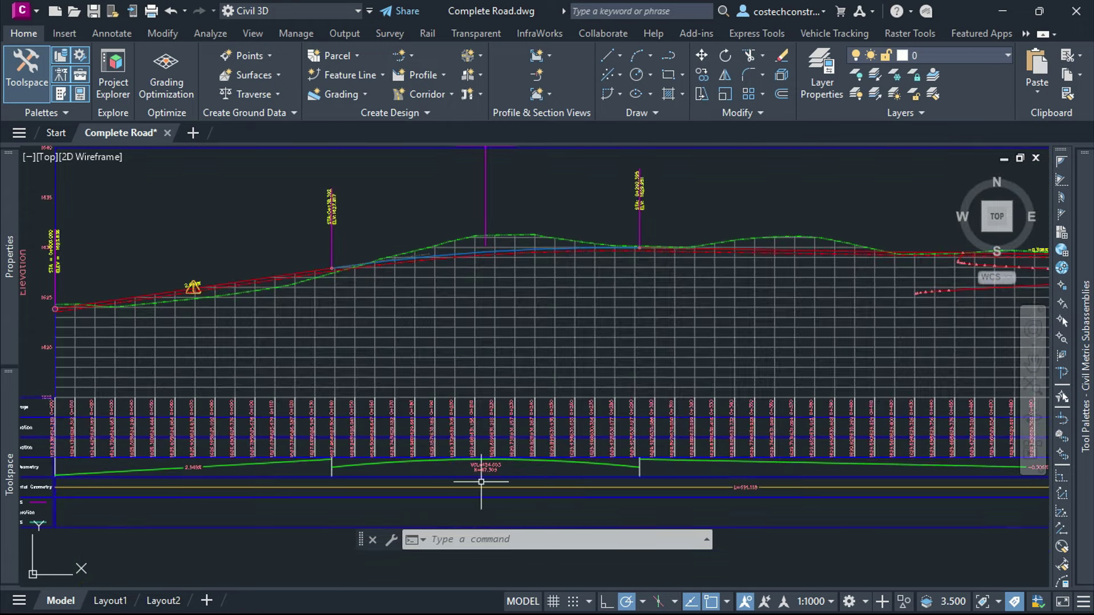
scroll(481, 482, "up", 2)
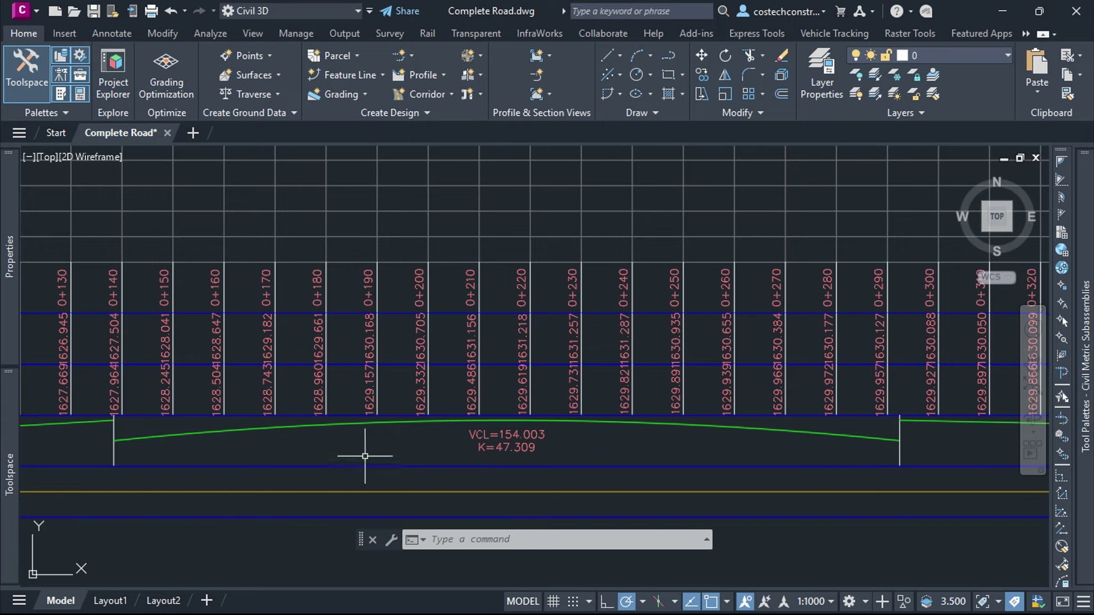
scroll(364, 456, "down", 4)
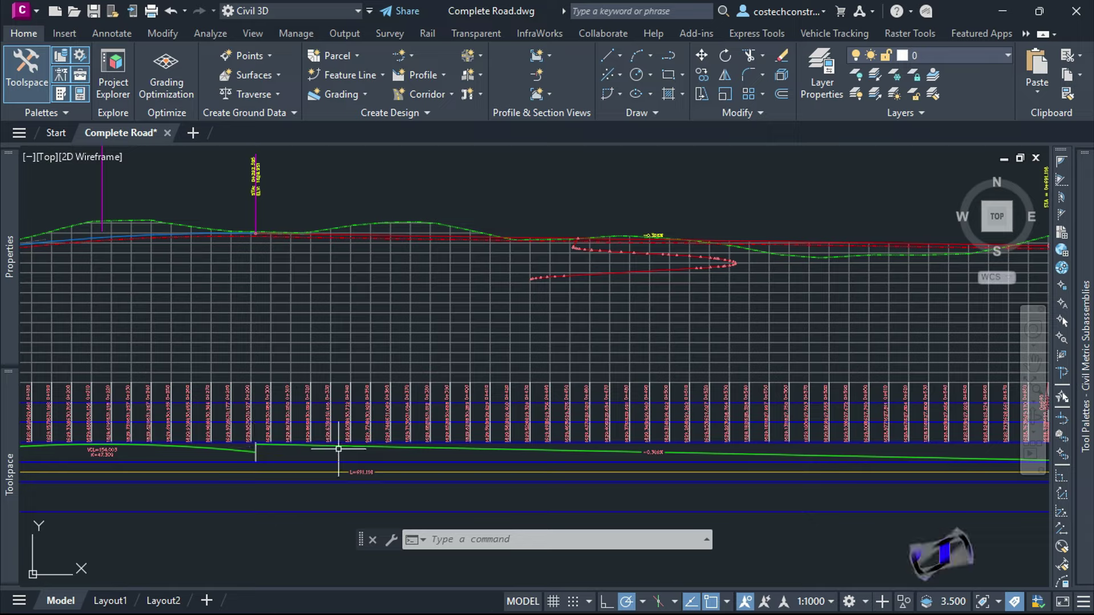
mouse_move(657, 457)
middle_mouse_down()
mouse_move(464, 421)
mouse_move(645, 420)
middle_mouse_up()
scroll(646, 448, "up", 2)
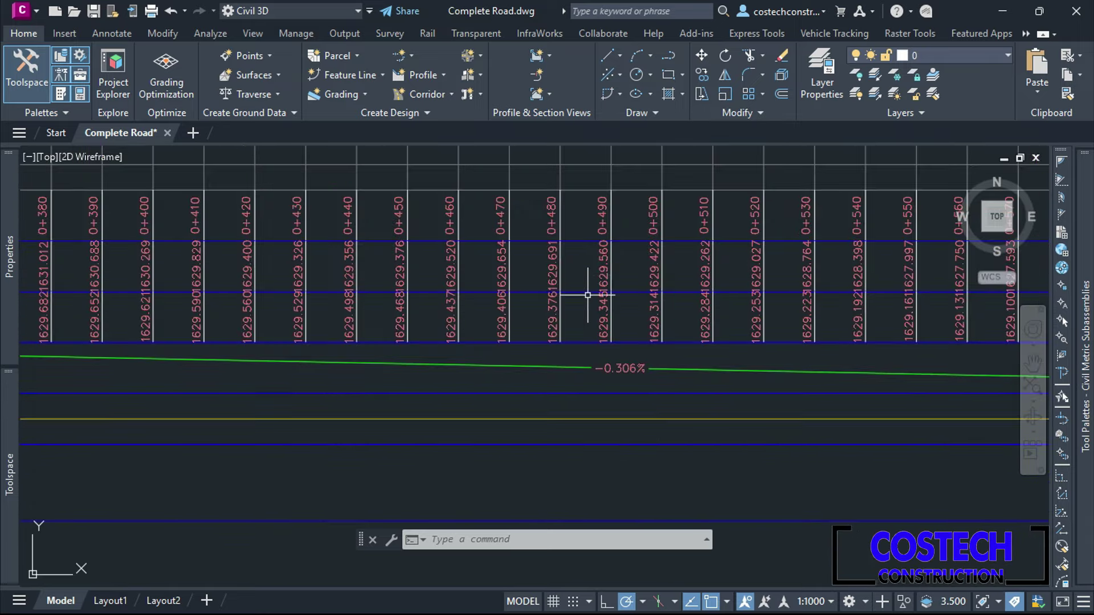
- Select the ROAD - (2) profile view and open the band settings in its profile view properties
scroll(650, 416, "down", 8)
scroll(714, 416, "up", 5)
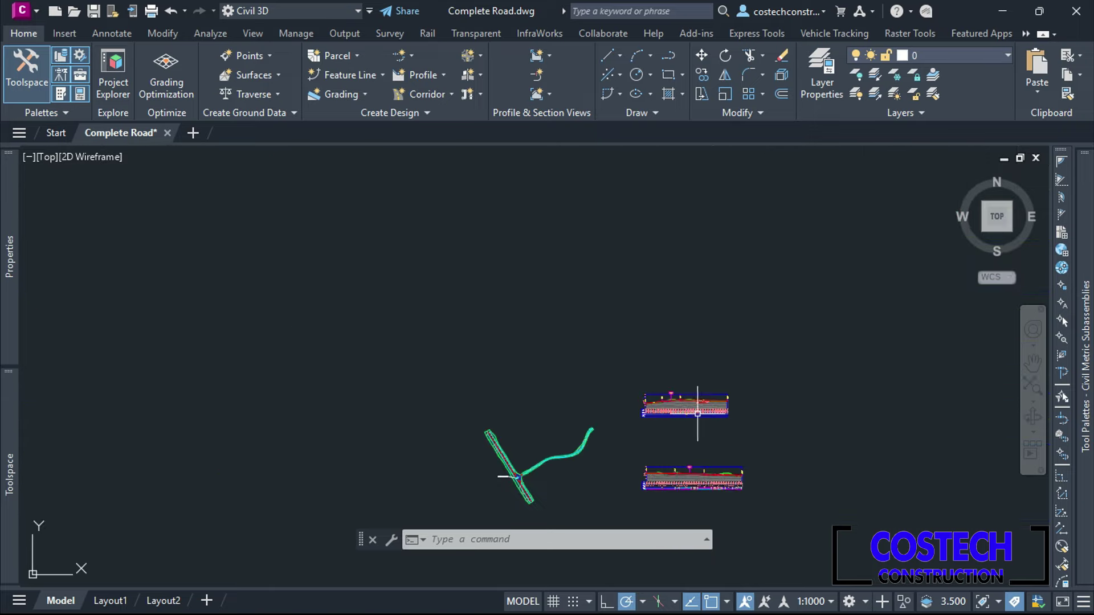
scroll(591, 346, "up", 5)
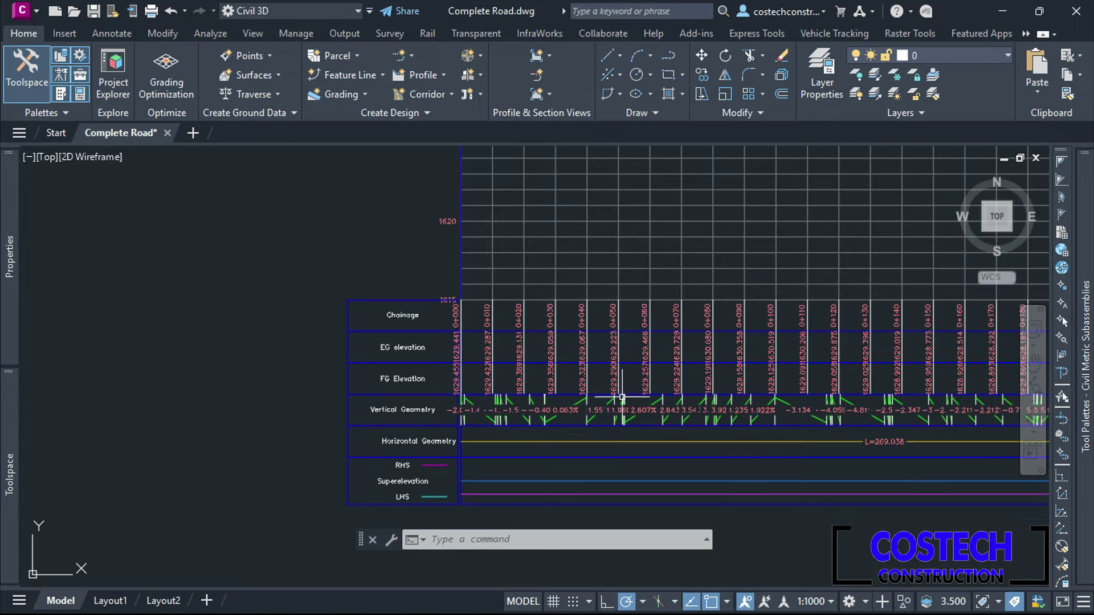
key("Escape")
key("Escape")
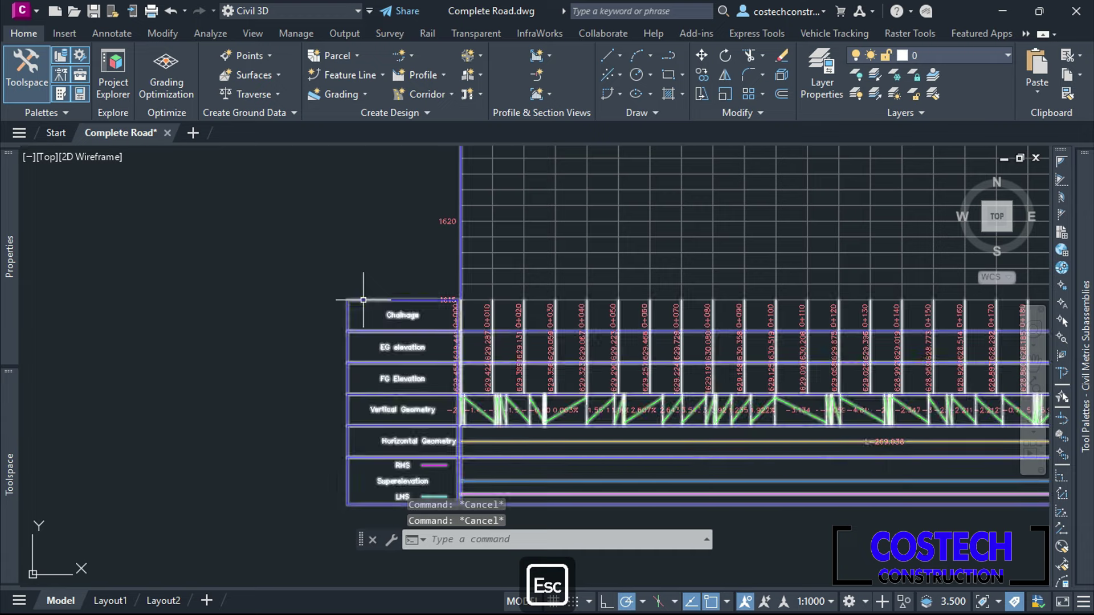
left_click(363, 298)
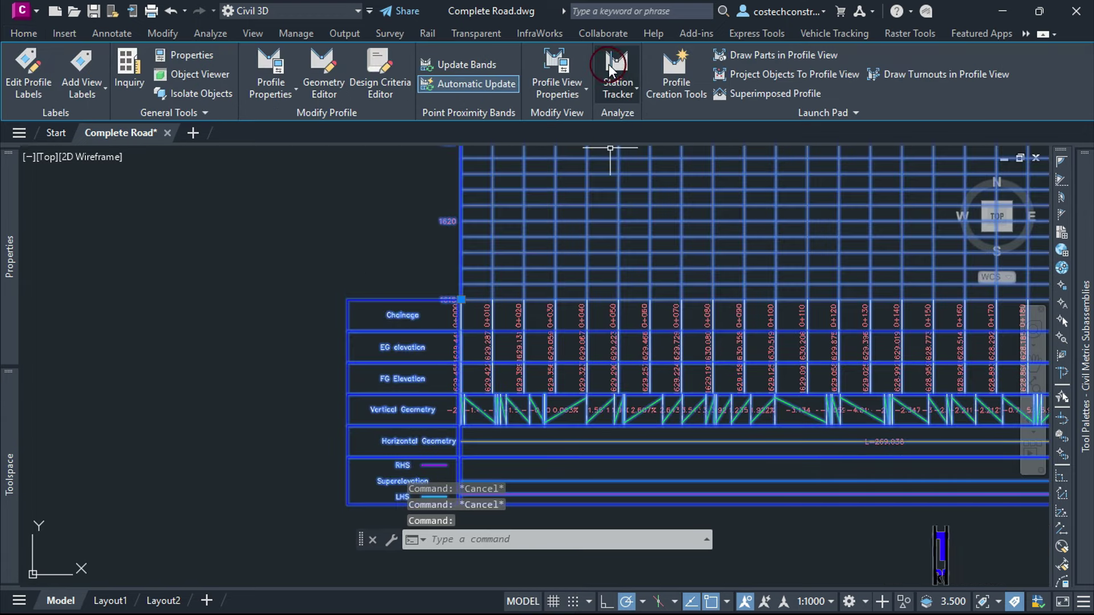
left_click(556, 71)
left_click(423, 144)
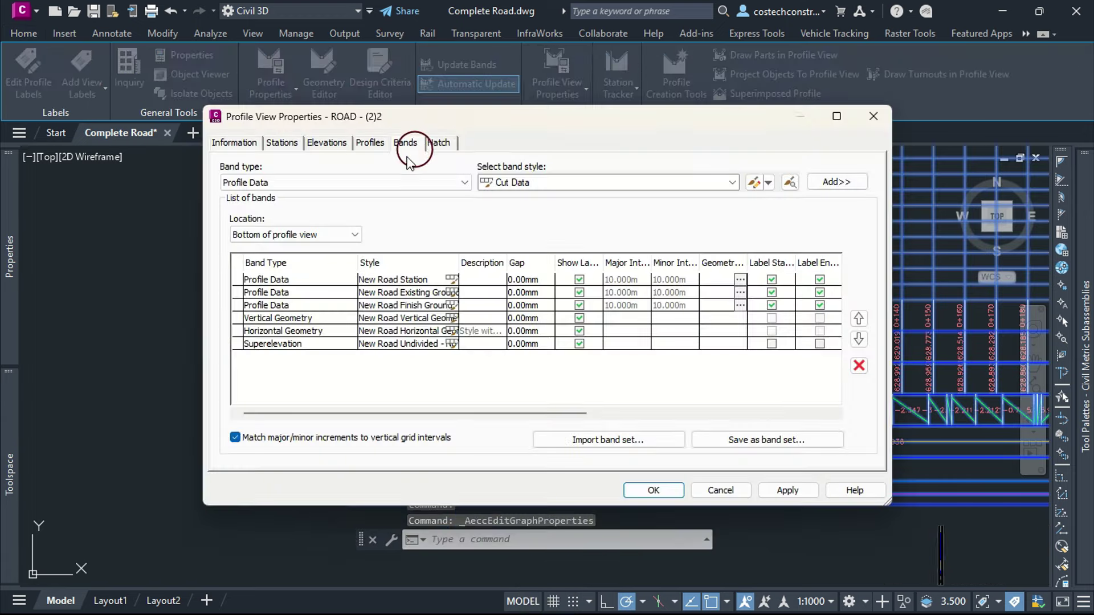
- Set Profile1 of the Vertical Geometry band to Layout (2), apply the change and close the profile view properties
left_click(290, 317)
left_click_drag(326, 411, 576, 410)
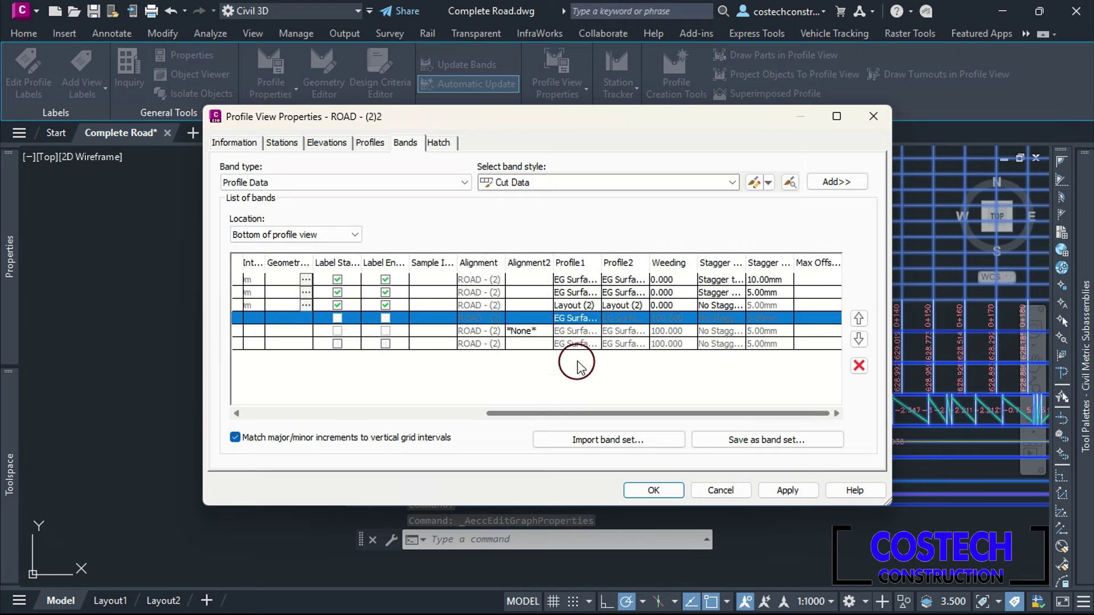
left_click(588, 319)
left_click(570, 349)
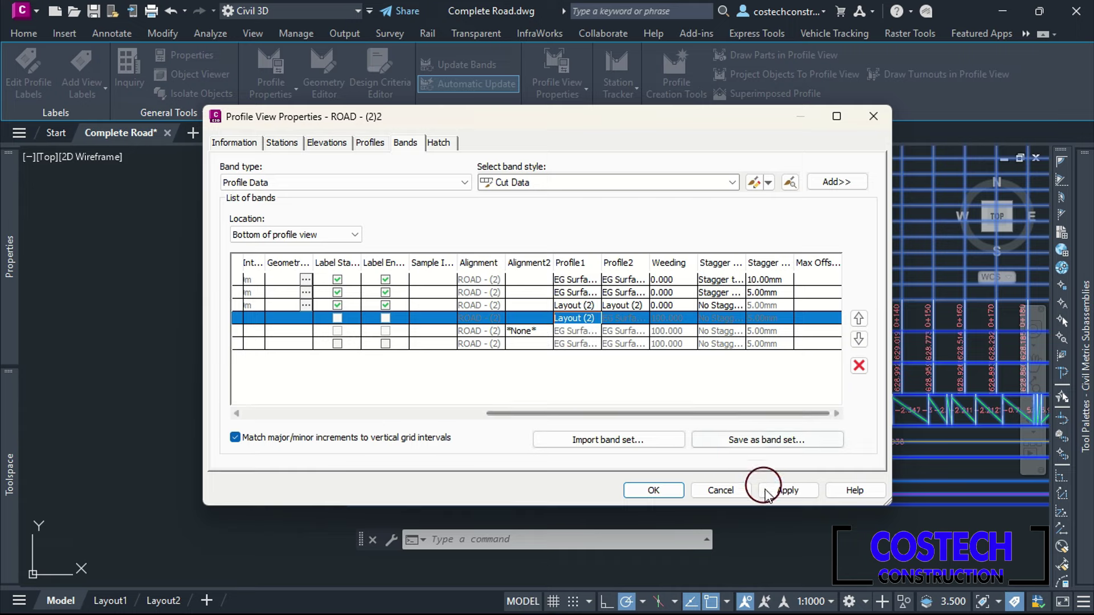
left_click(787, 489)
left_click(663, 490)
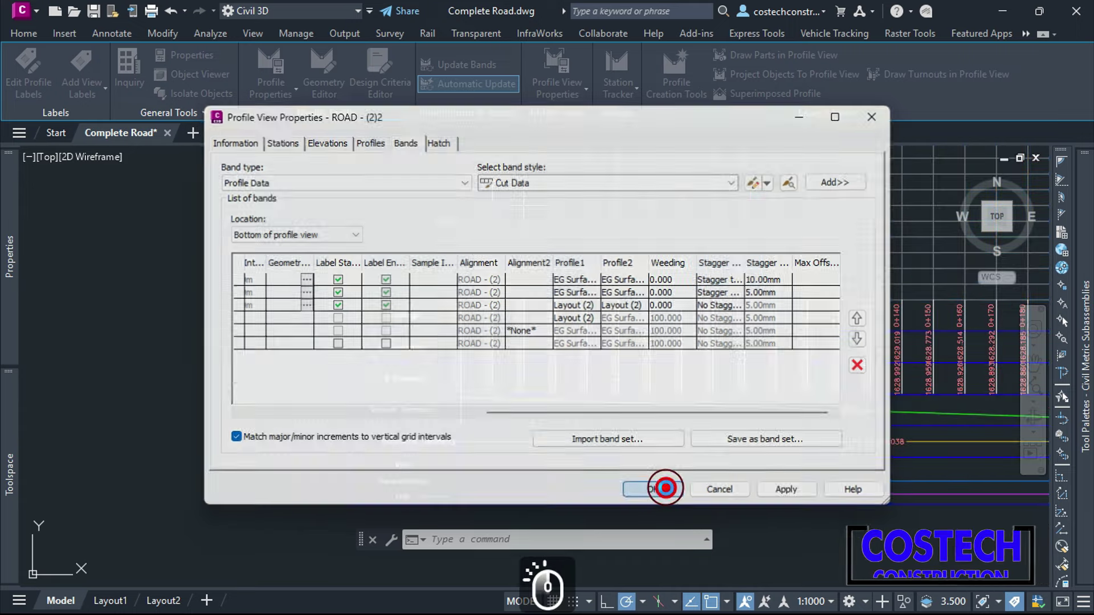
key("Escape")
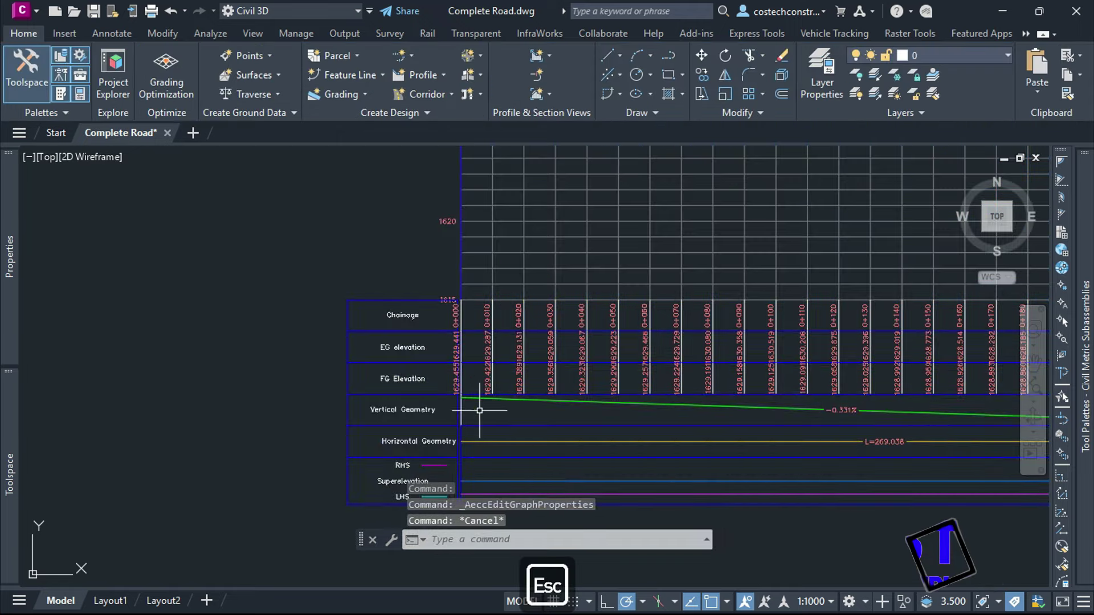
- Examine the vertical geometry, horizontal geometry and superelevation bands along the whole ROAD - (2) profile view
middle_click_drag(635, 420, 264, 395)
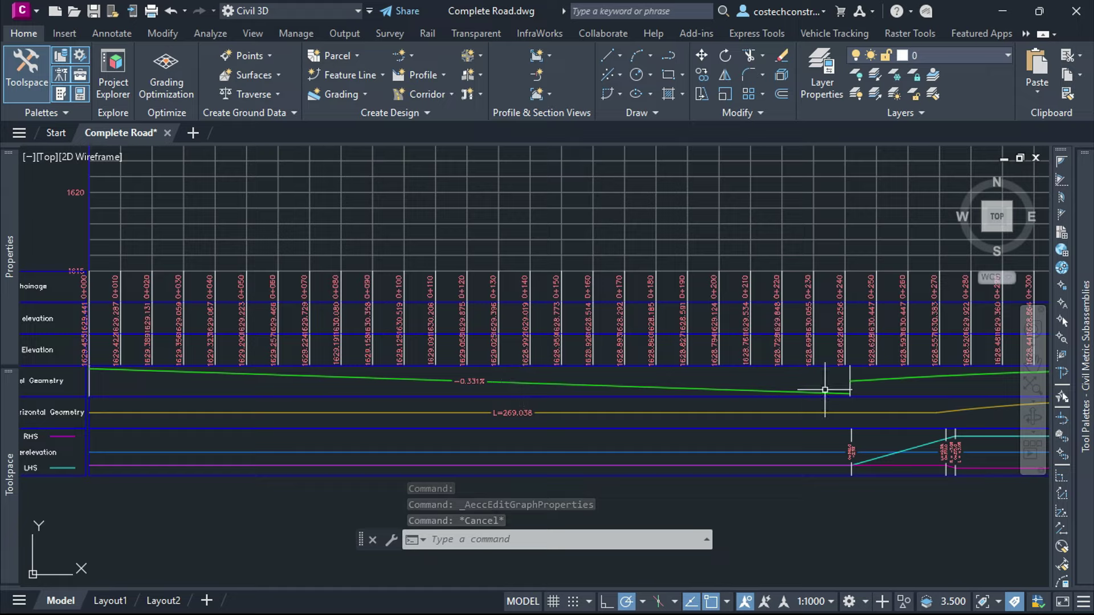
middle_click_drag(858, 392, 352, 399)
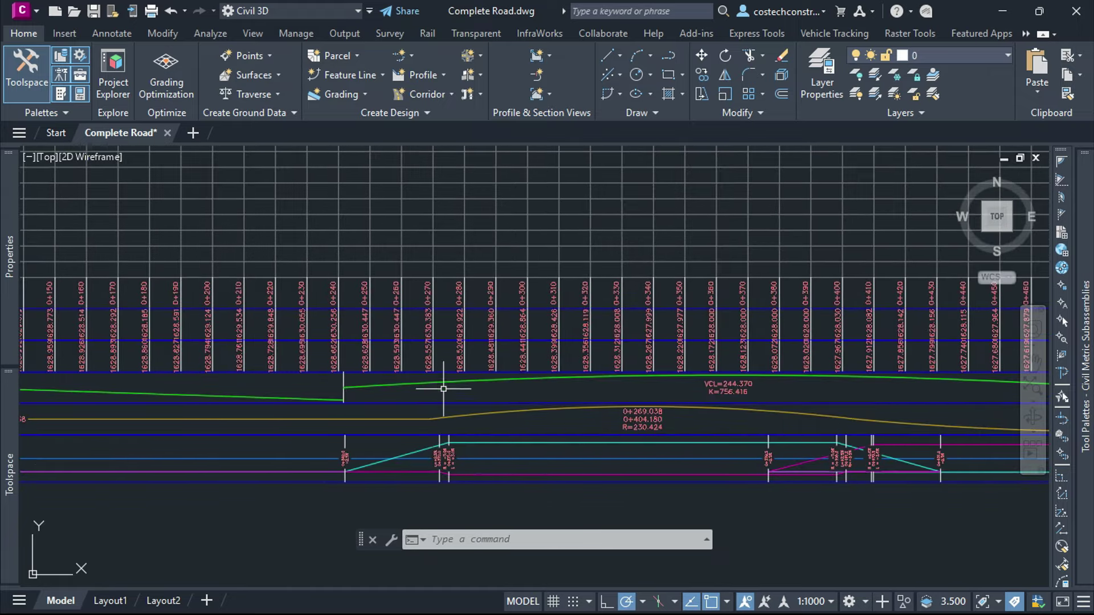
middle_click_drag(832, 385, 559, 418)
middle_click_drag(732, 427, 425, 427)
middle_click_drag(722, 420, 433, 423)
middle_click_drag(655, 422, 459, 430)
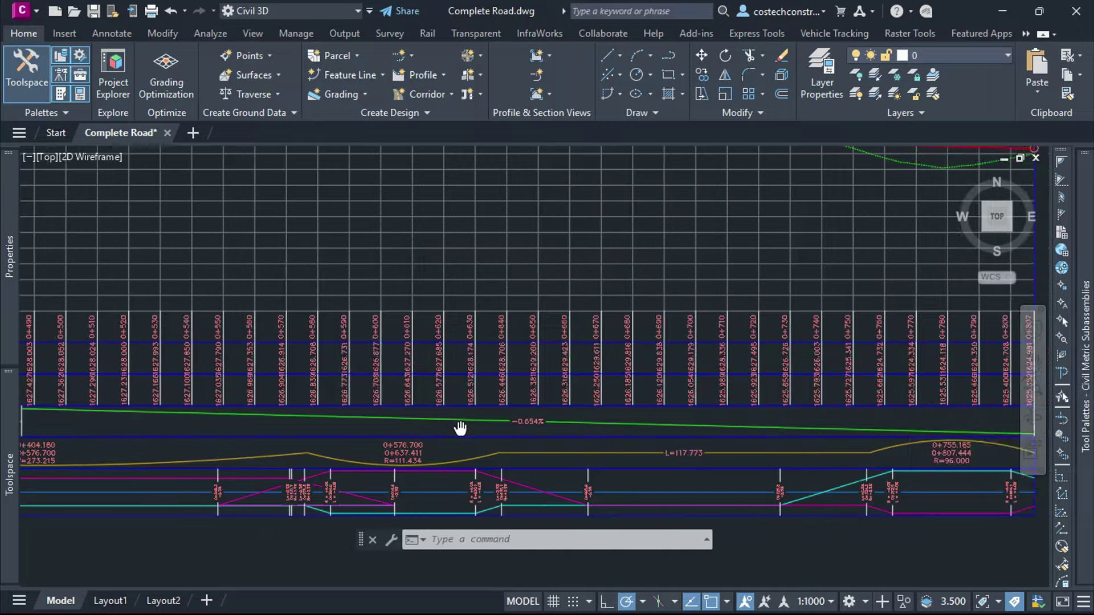
middle_click_drag(586, 430, 851, 413)
mouse_move(492, 405)
middle_mouse_down()
mouse_move(650, 405)
mouse_move(655, 391)
middle_mouse_up()
middle_click_drag(453, 411, 778, 421)
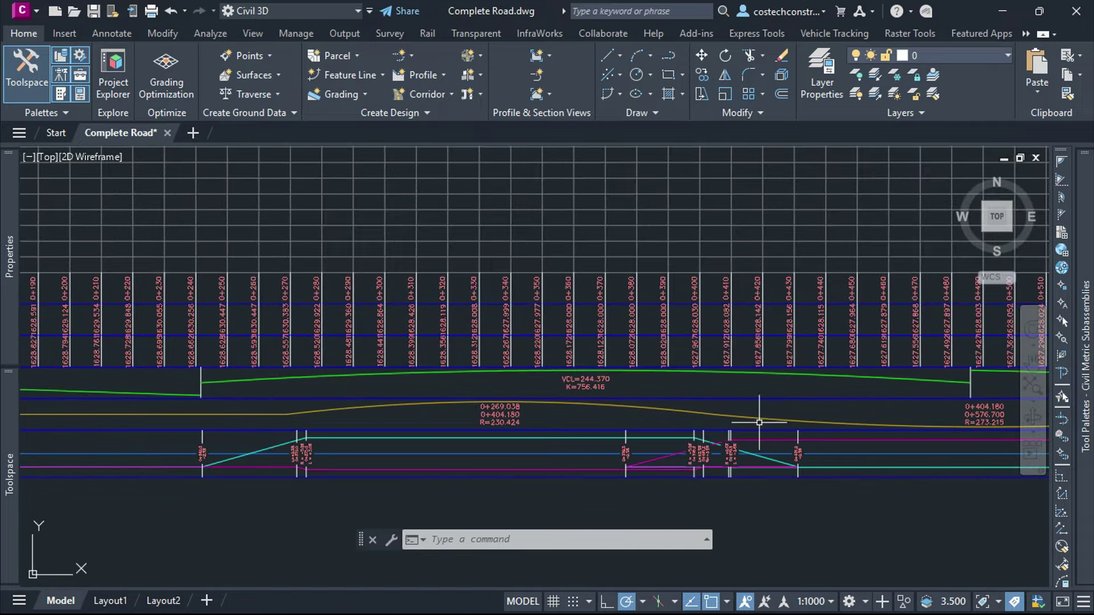
middle_click_drag(487, 419, 781, 415)
middle_click_drag(413, 413, 729, 412)
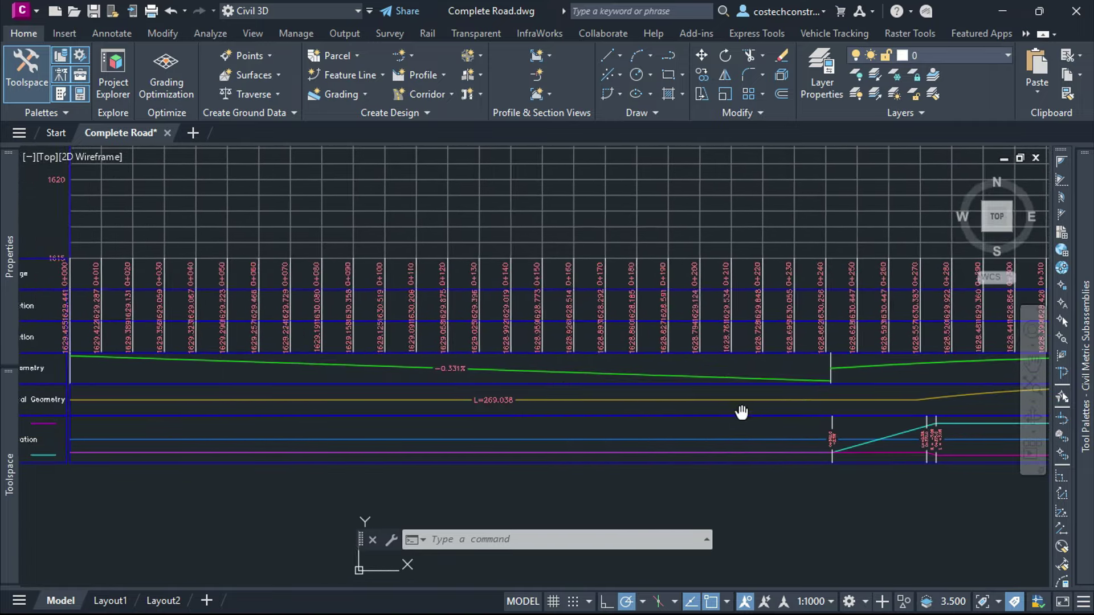
scroll(596, 425, "down", 5)
scroll(436, 476, "down", 2)
middle_click_drag(607, 426, 510, 408)
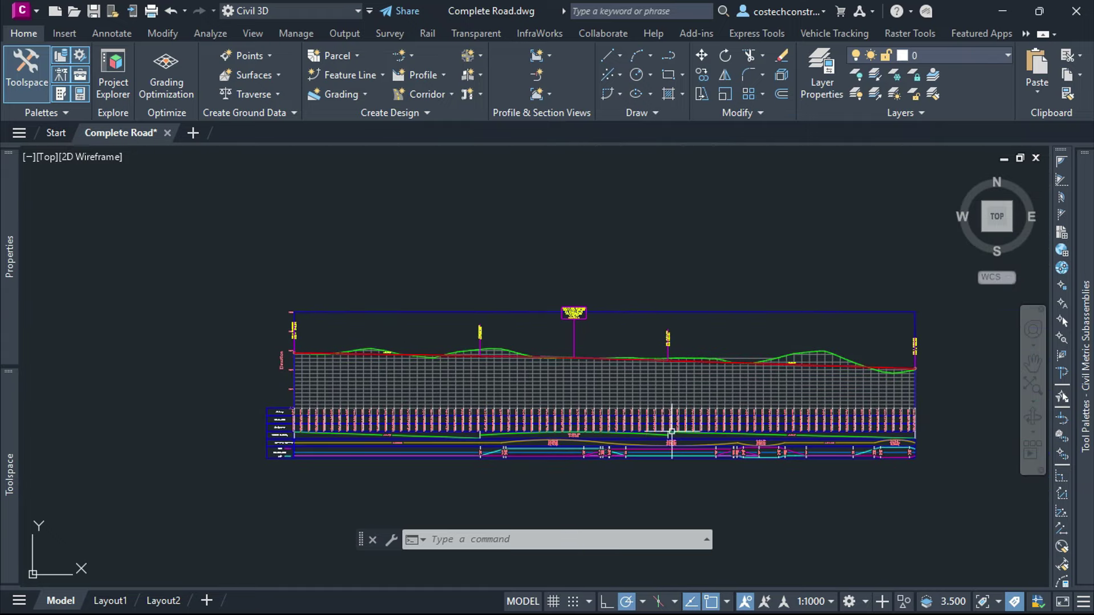
scroll(671, 432, "up", 2)
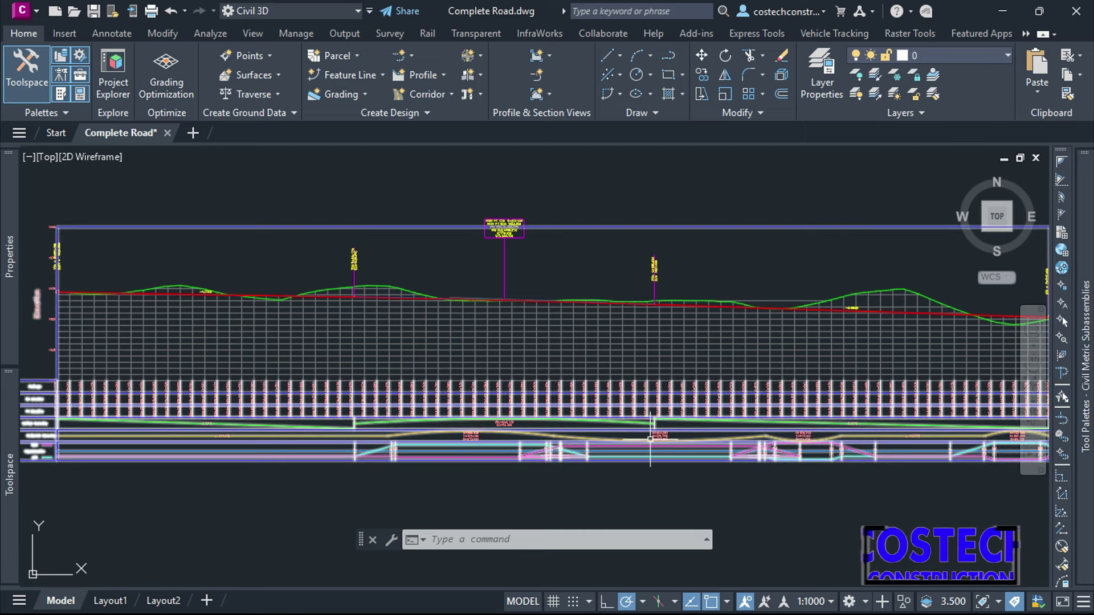
scroll(597, 444, "down", 3)
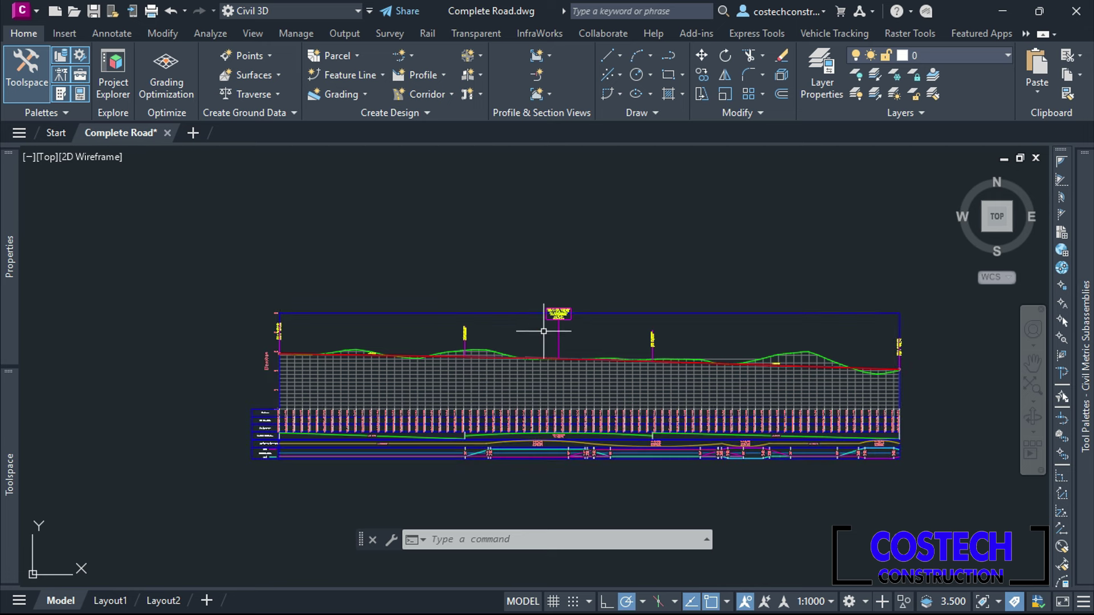
- Create data shortcuts for all surfaces and for all centerline, offset and curb return alignments with their profiles
left_click(297, 34)
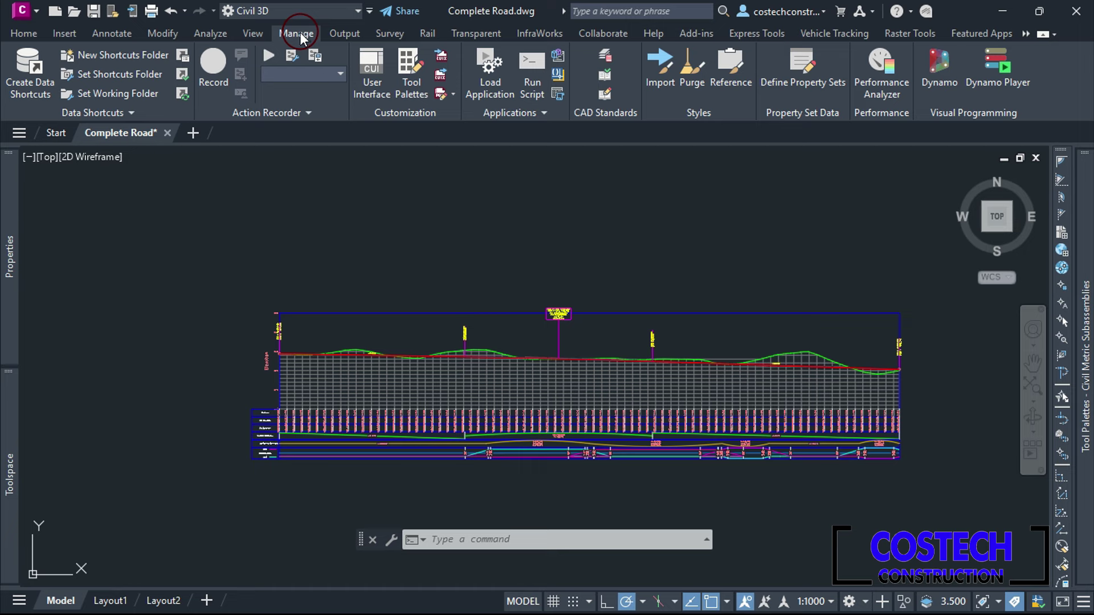
left_click(43, 69)
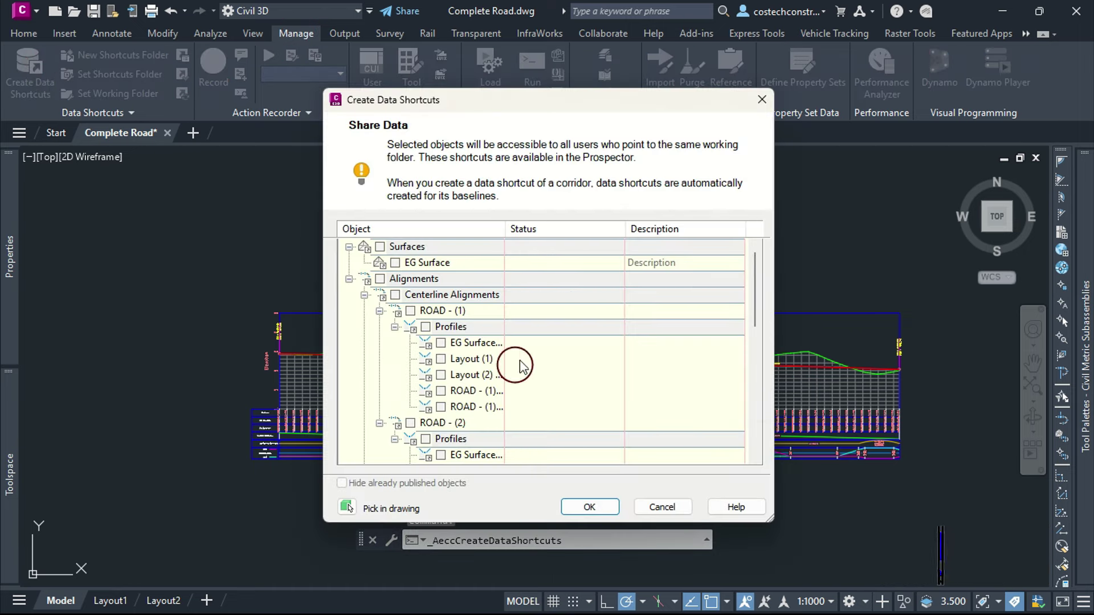
scroll(517, 308, "down", 10)
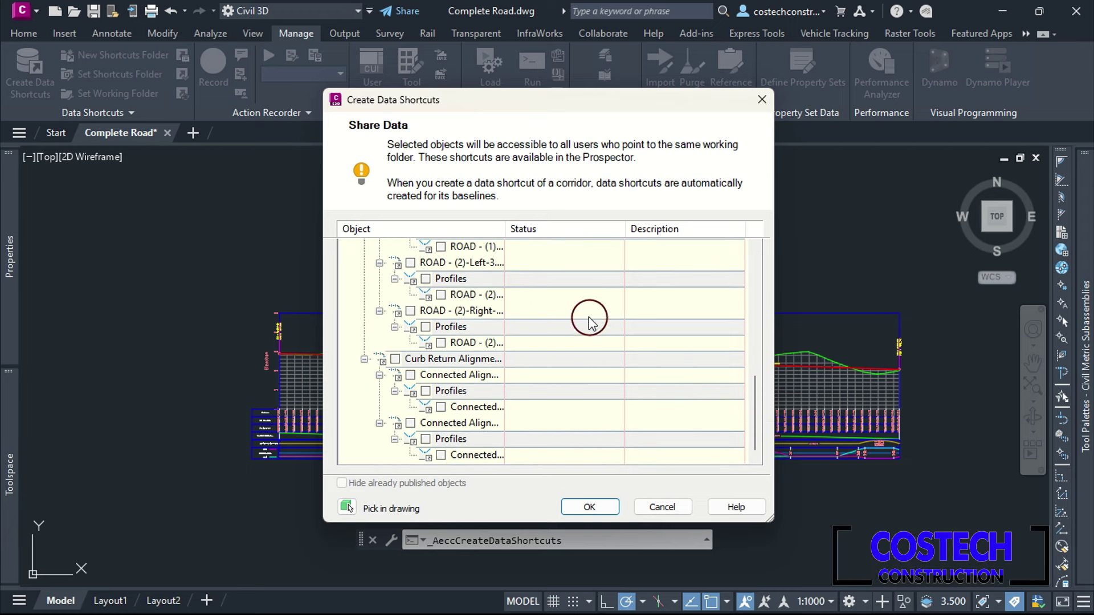
scroll(539, 403, "up", 10)
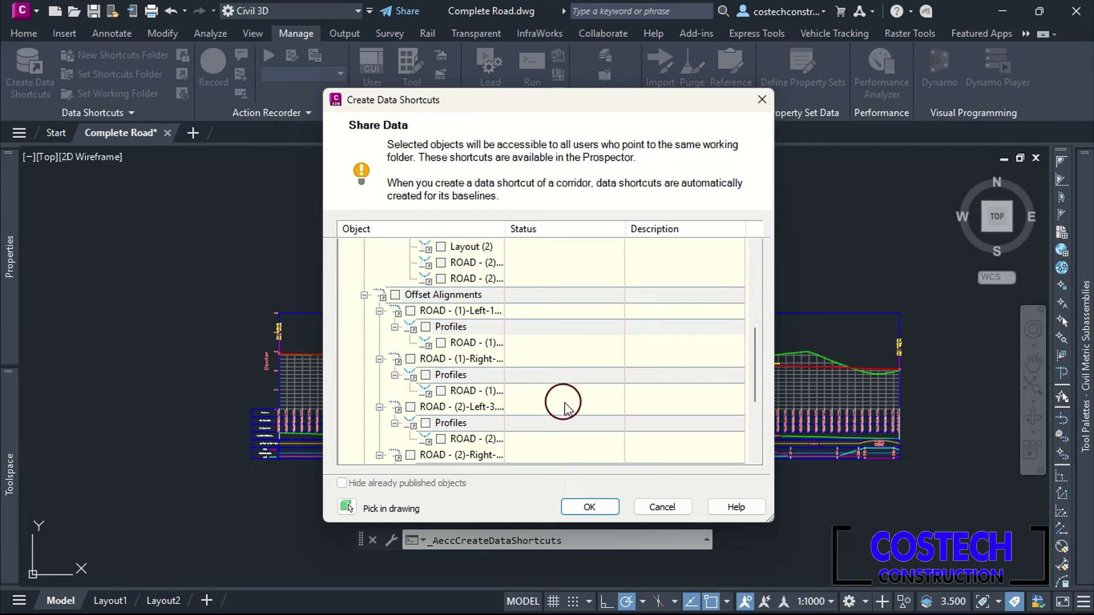
scroll(568, 405, "up", 1)
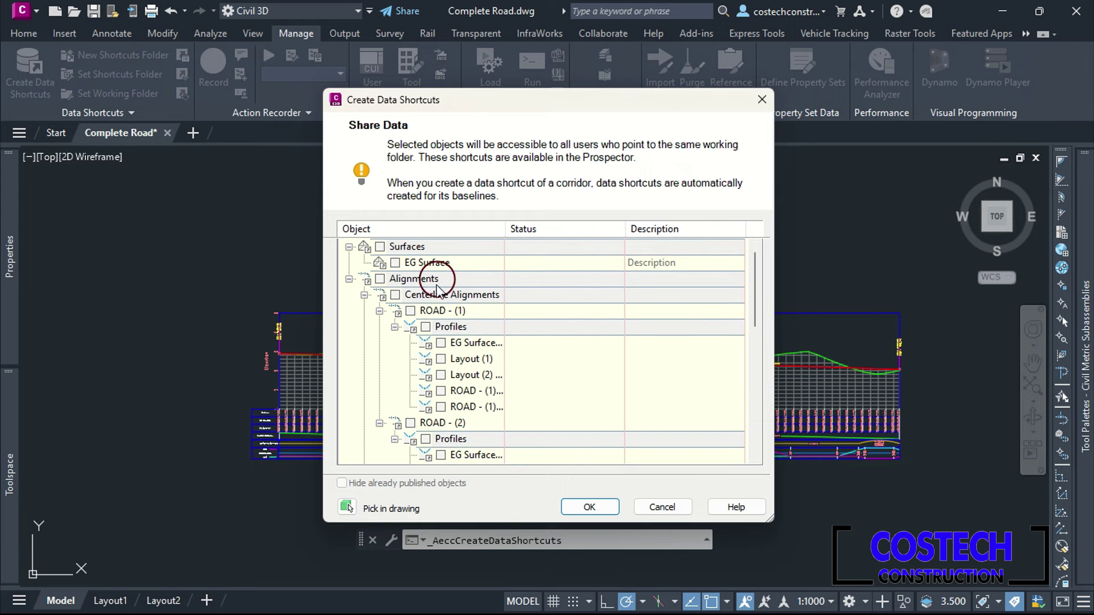
left_click(380, 246)
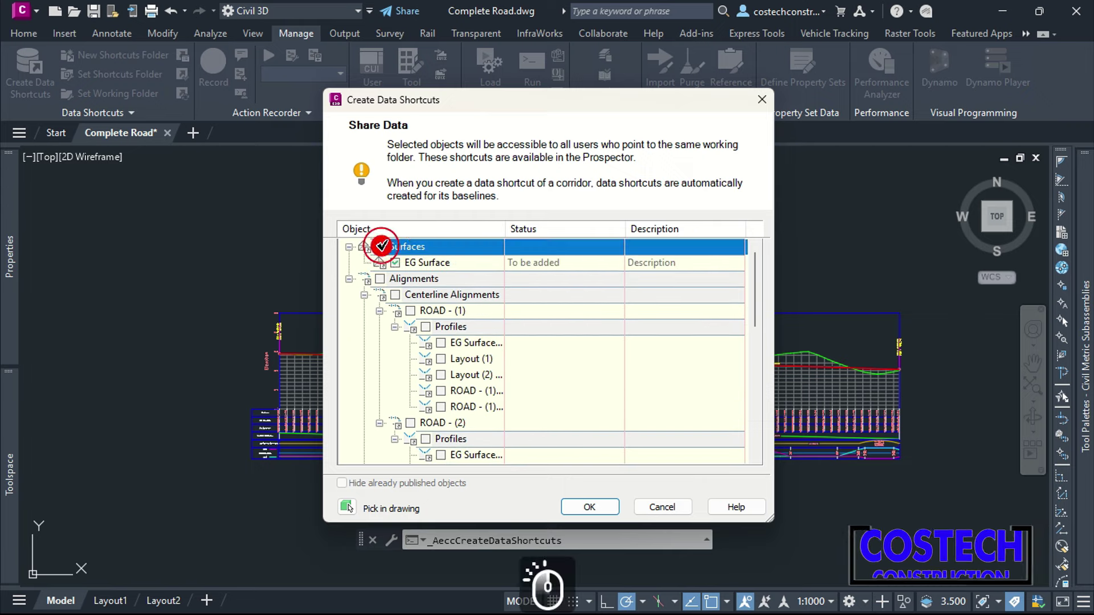
left_click(381, 279)
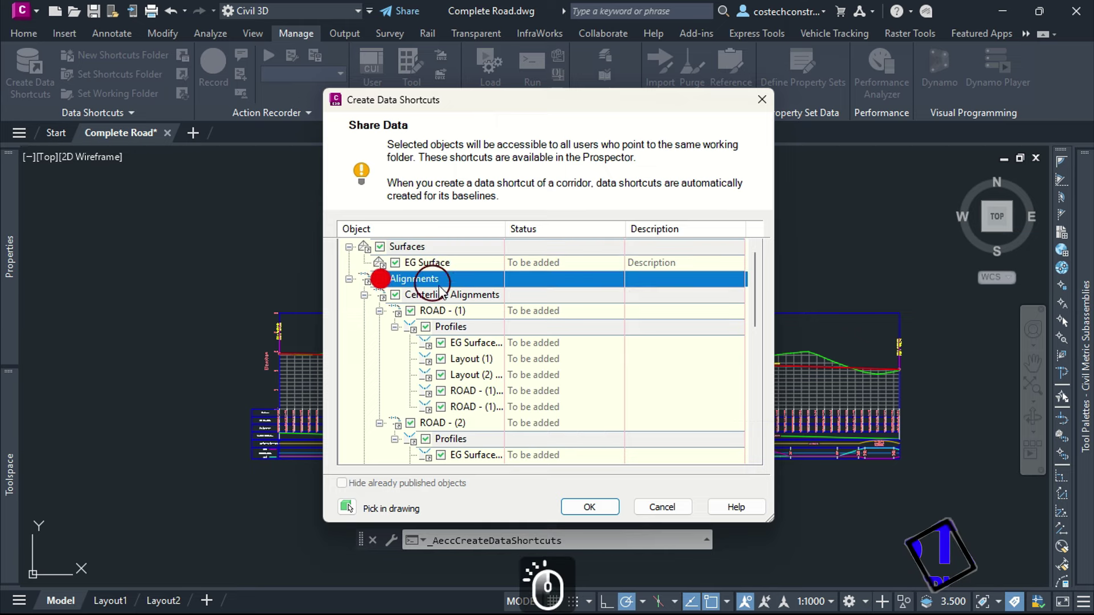
scroll(527, 367, "down", 4)
scroll(527, 368, "down", 4)
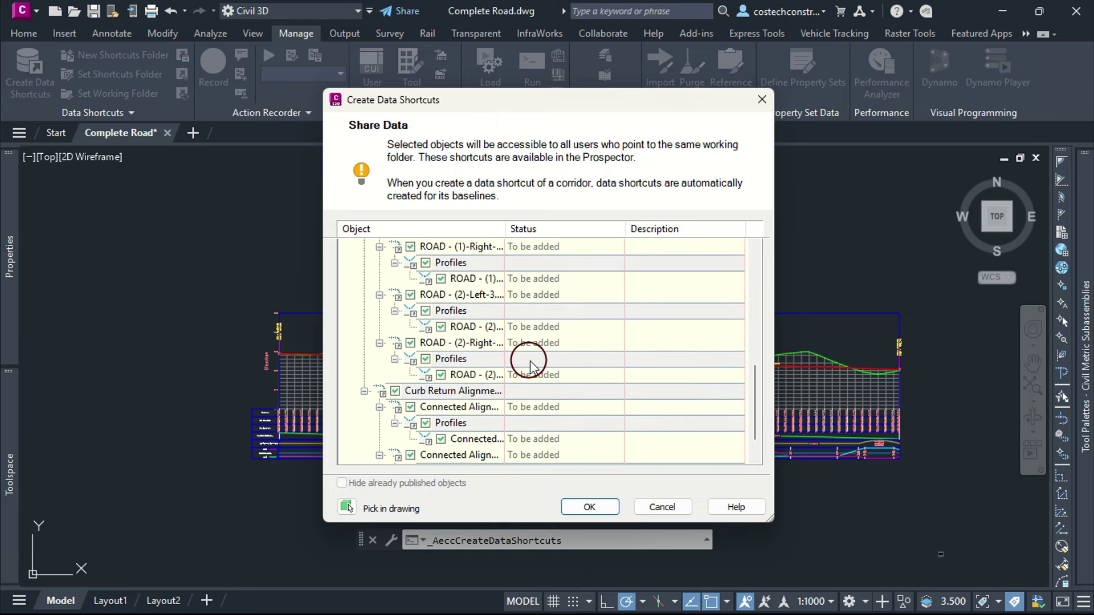
left_click(589, 508)
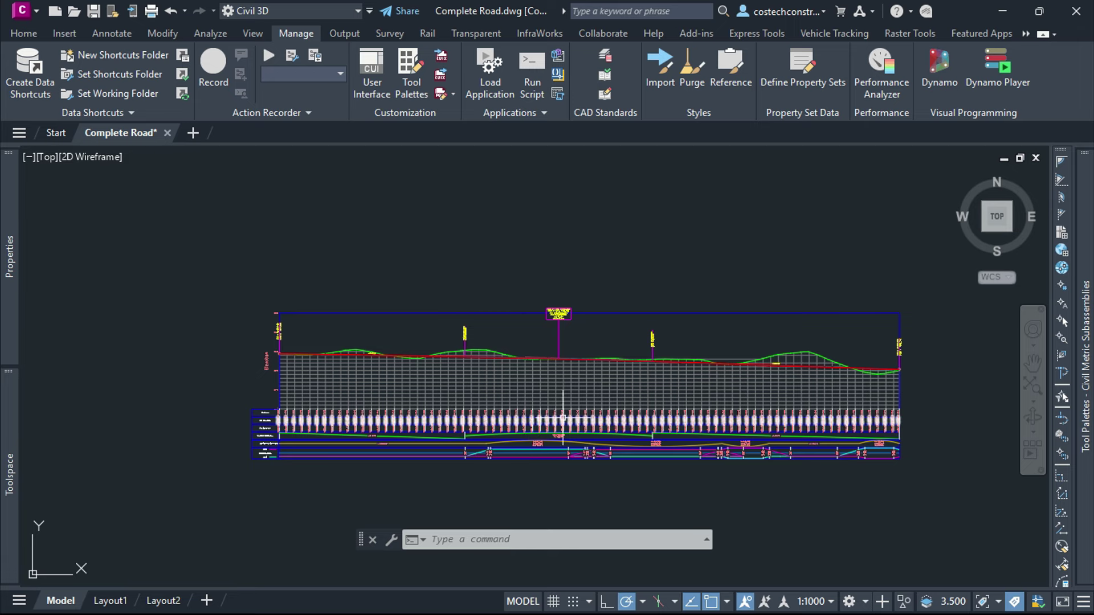
scroll(523, 472, "up", 3)
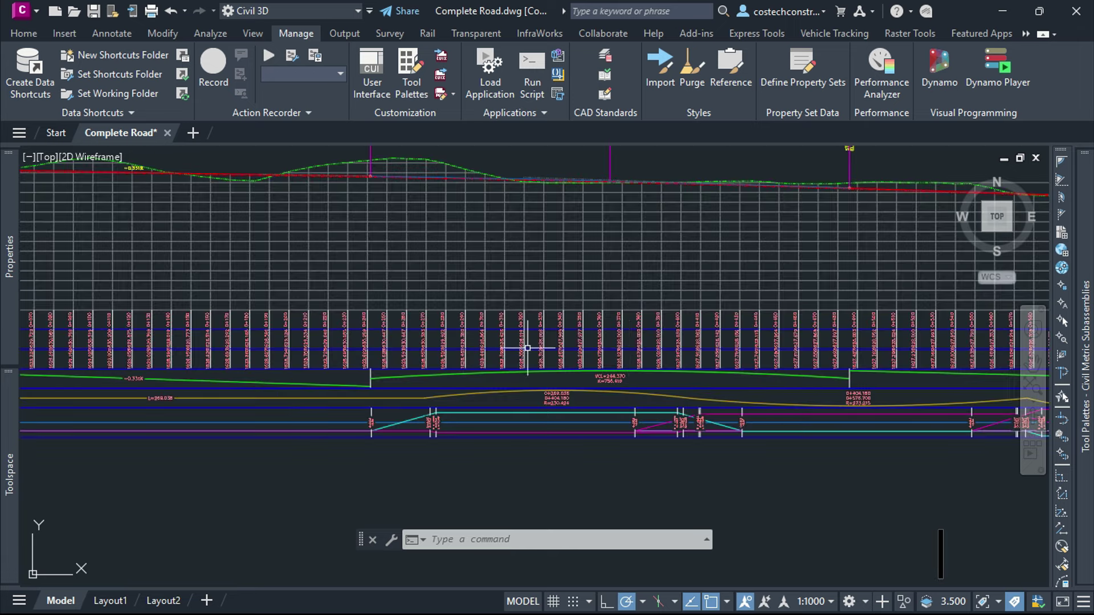
scroll(612, 452, "down", 8)
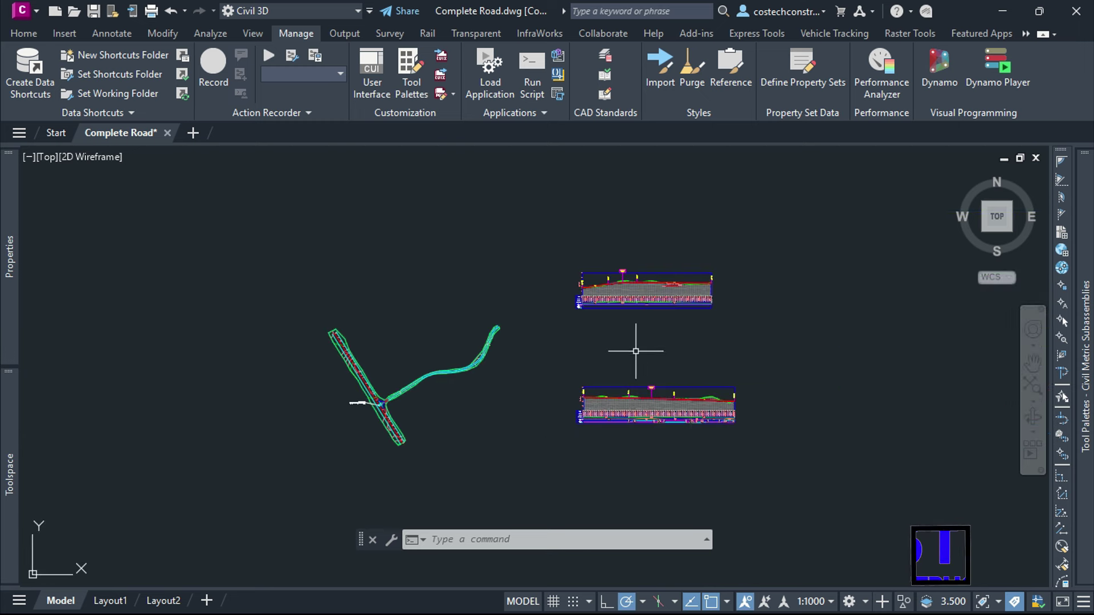
left_click(630, 407)
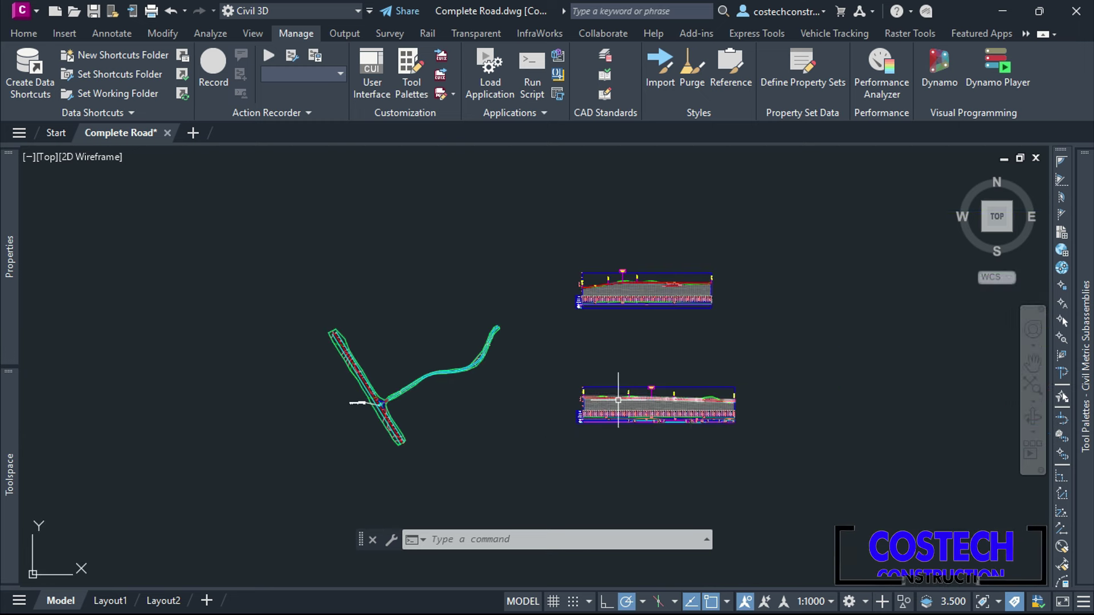
scroll(586, 288, "up", 4)
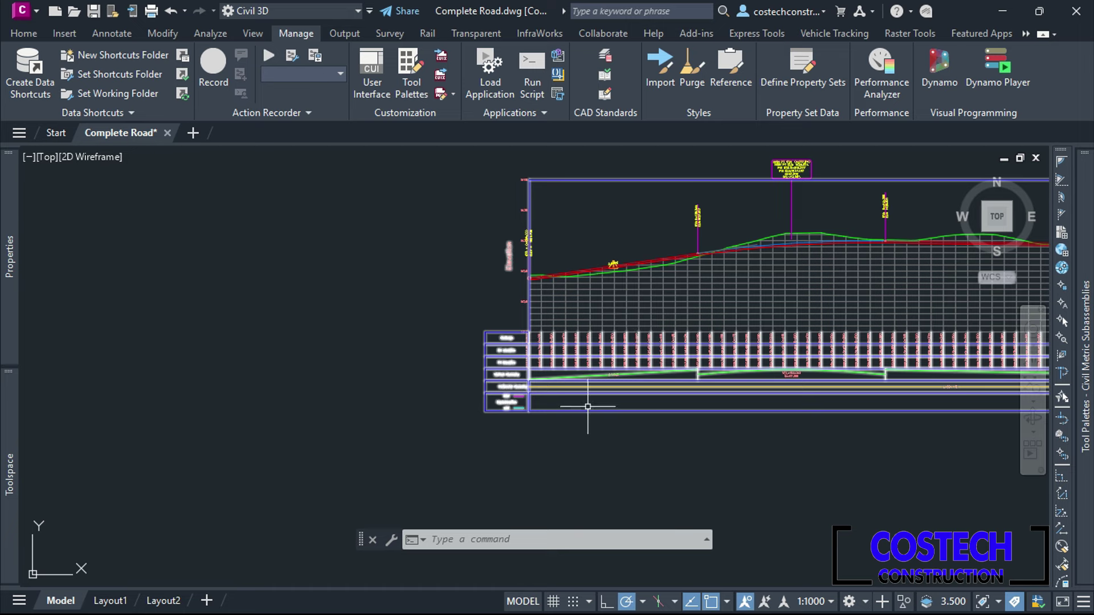
scroll(630, 397, "up", 4)
scroll(637, 356, "down", 4)
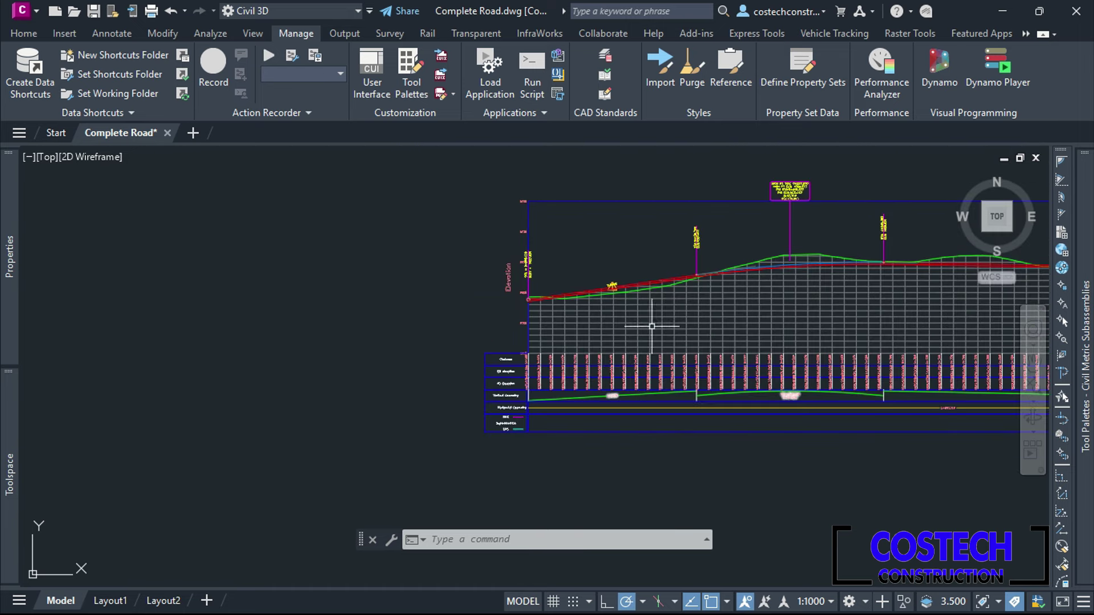
scroll(665, 278, "down", 5)
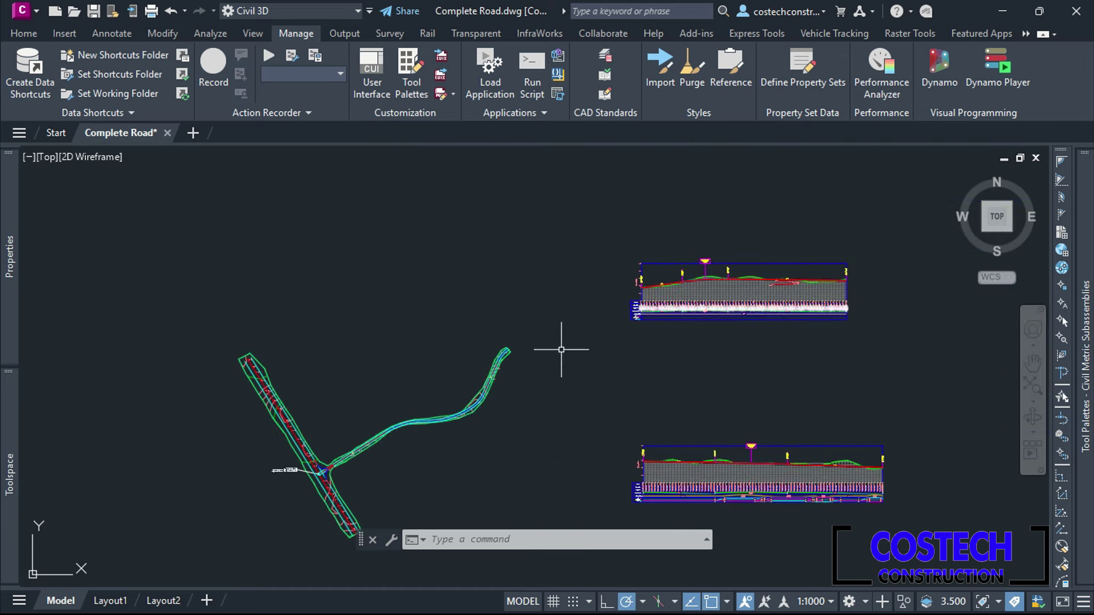
- Try to stretch the end point of the curved road's centerline alignment near CL 52
scroll(524, 362, "up", 5)
scroll(529, 359, "up", 4)
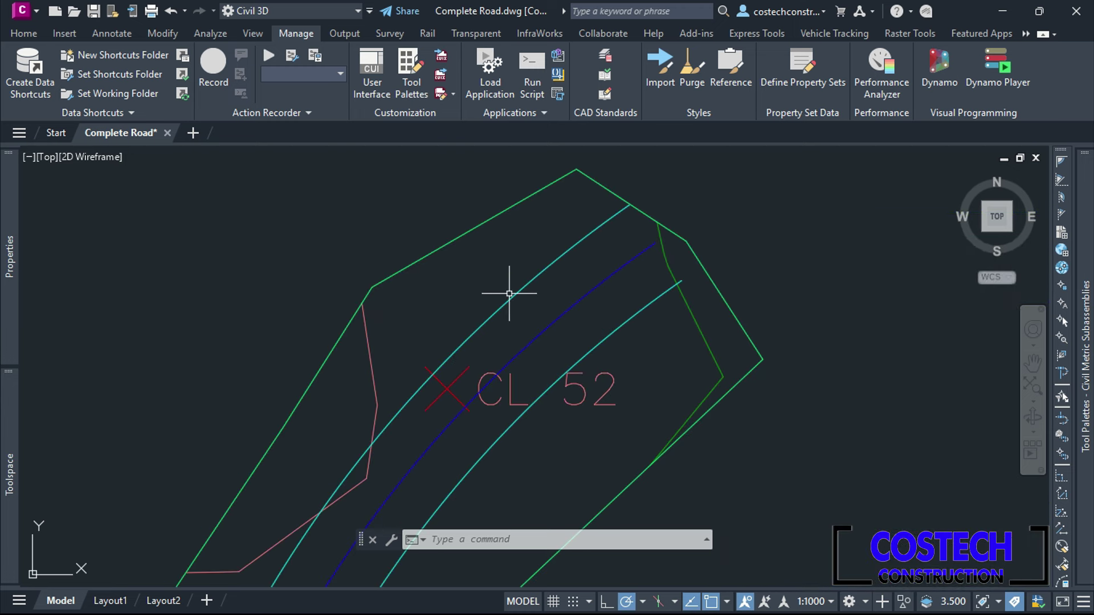
left_click(573, 303)
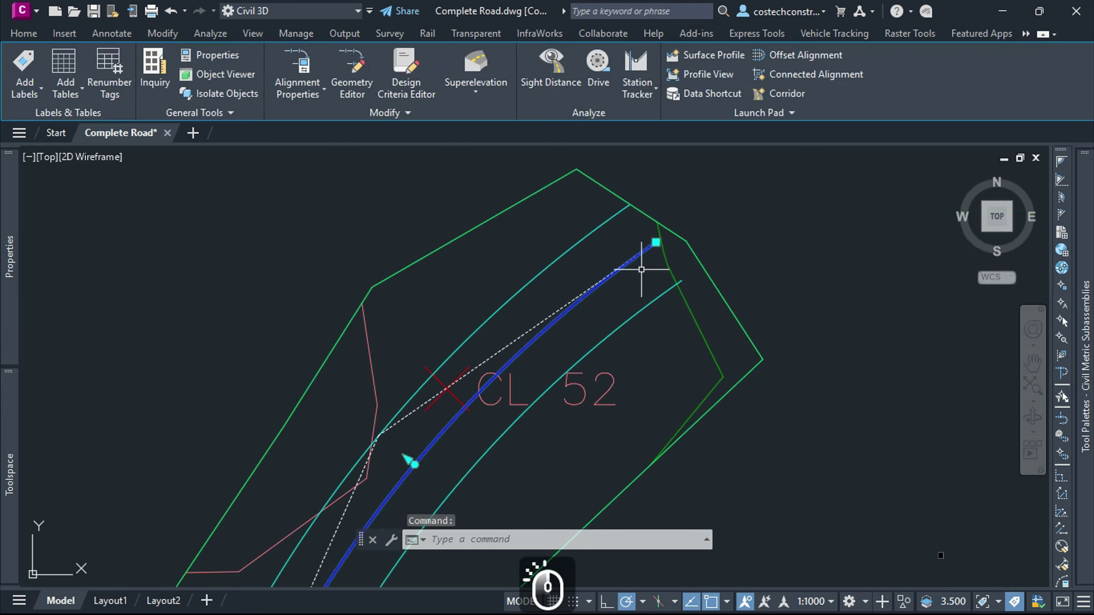
scroll(595, 362, "down", 4)
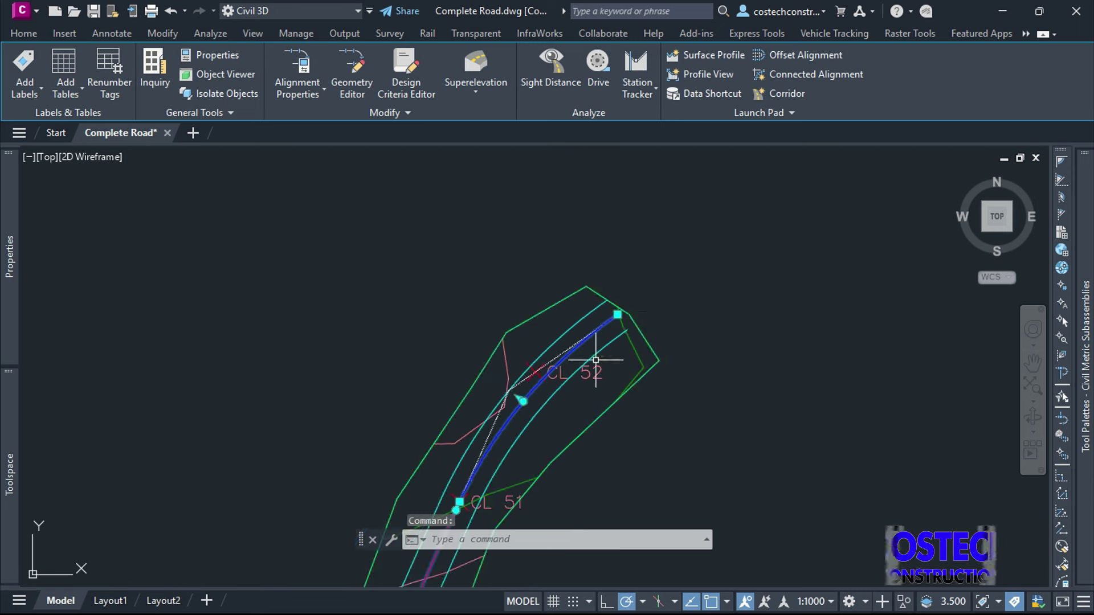
left_click(618, 313)
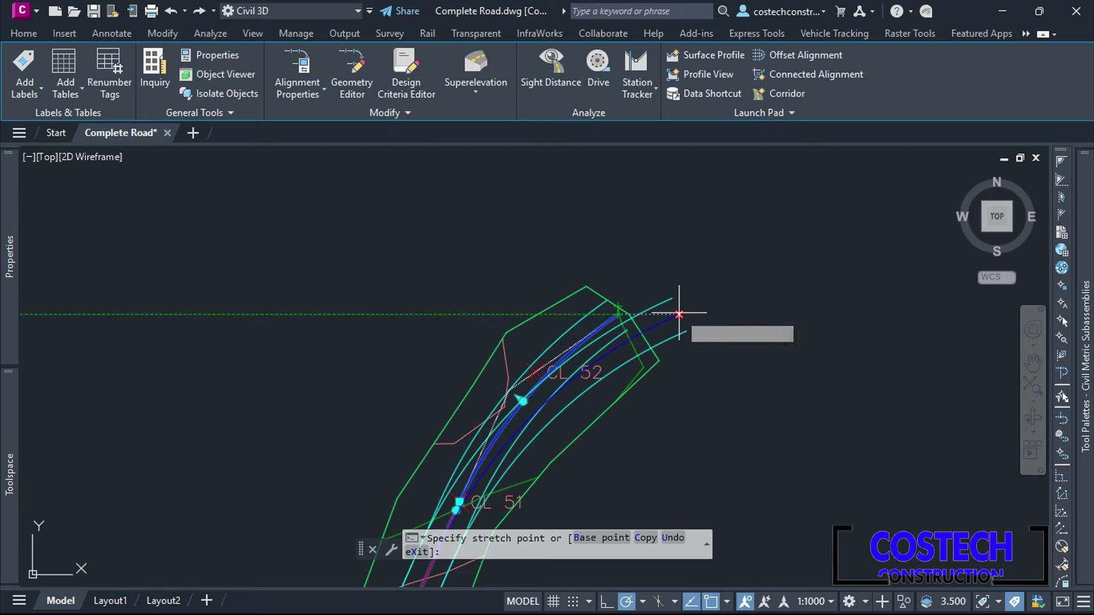
key("Escape")
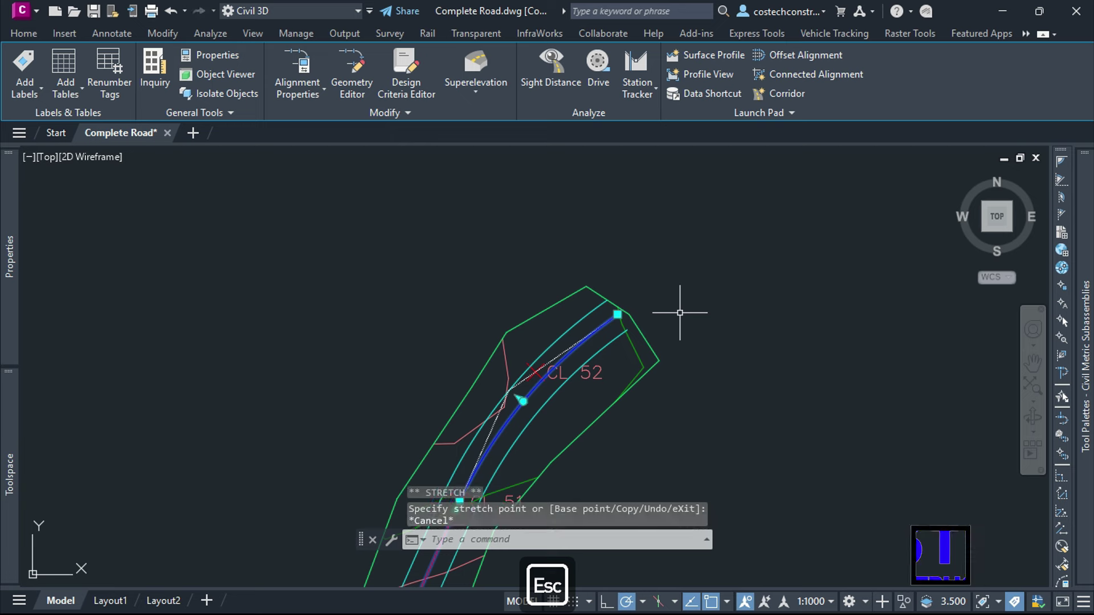
- Examine the layout profile's grips from its start in the lower profile view and the curb return profiles in the upper profile view
scroll(629, 322, "down", 5)
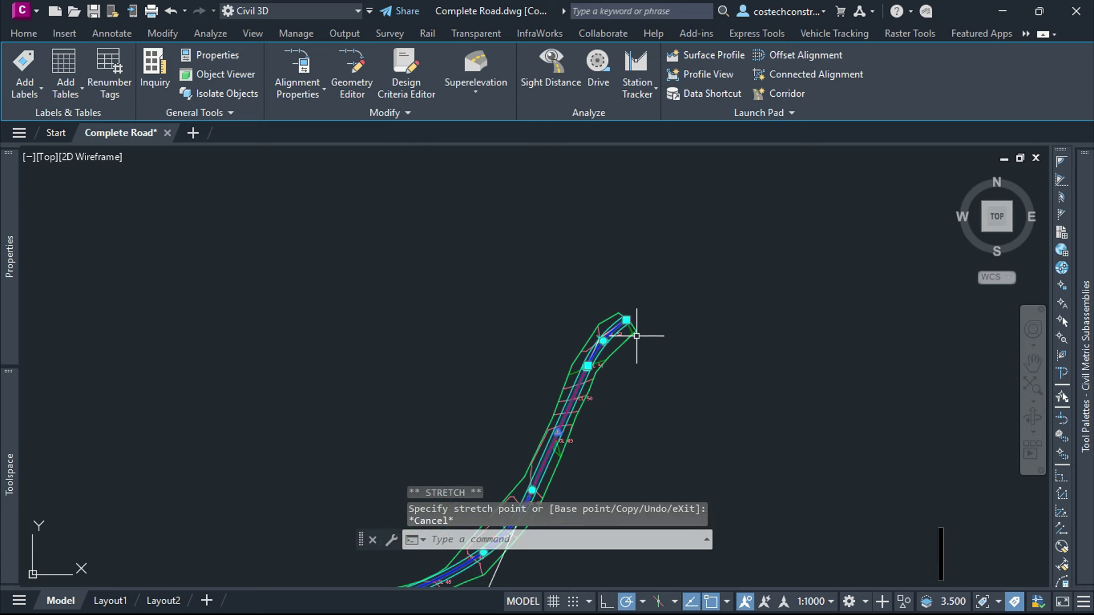
scroll(627, 336, "down", 3)
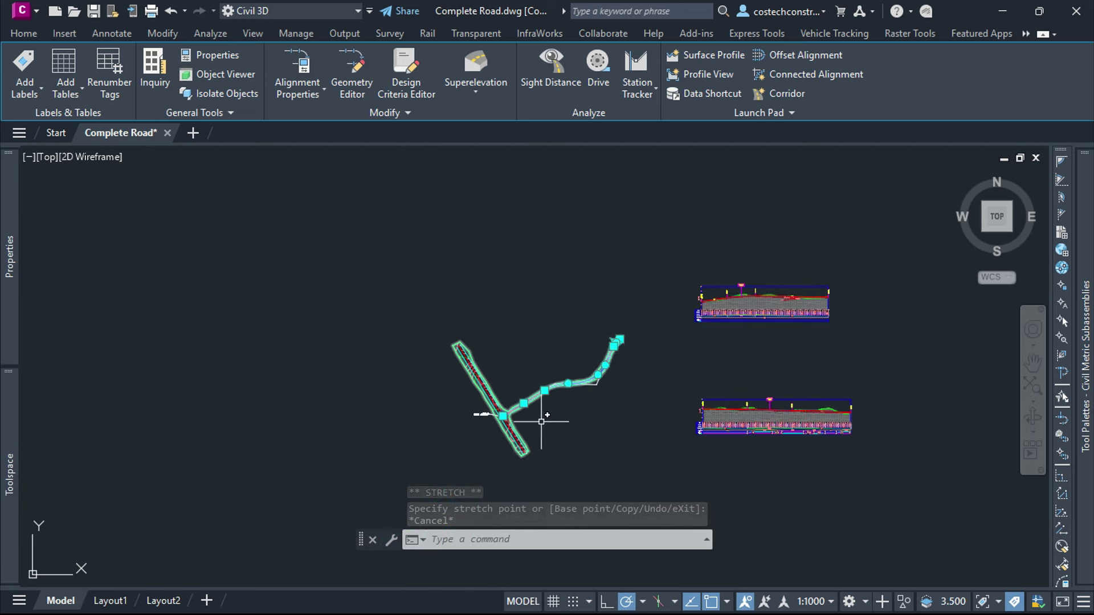
scroll(714, 417, "up", 5)
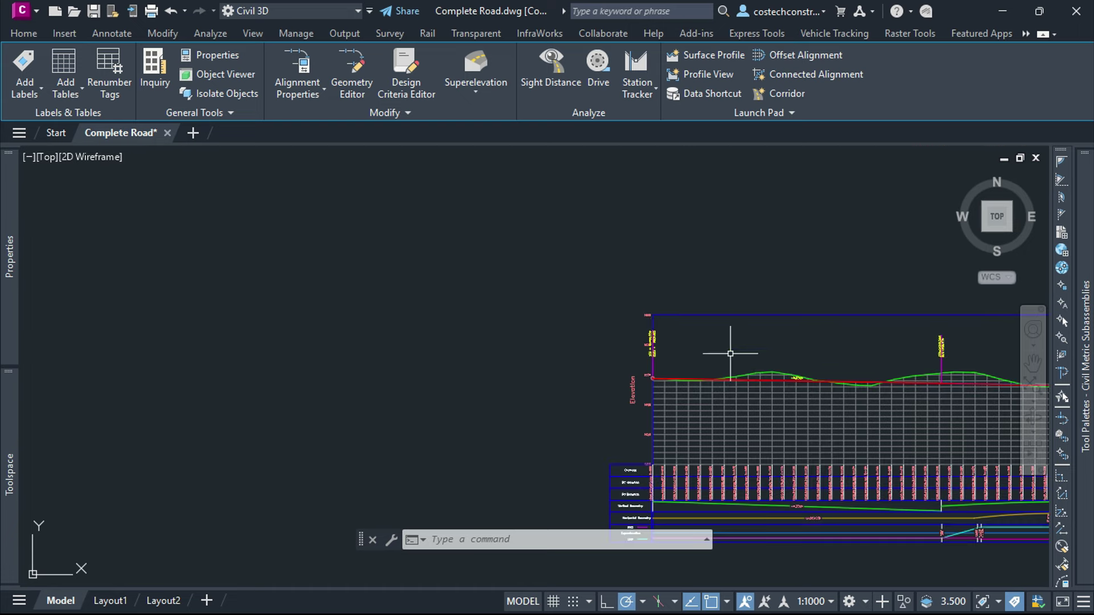
scroll(661, 353, "up", 6)
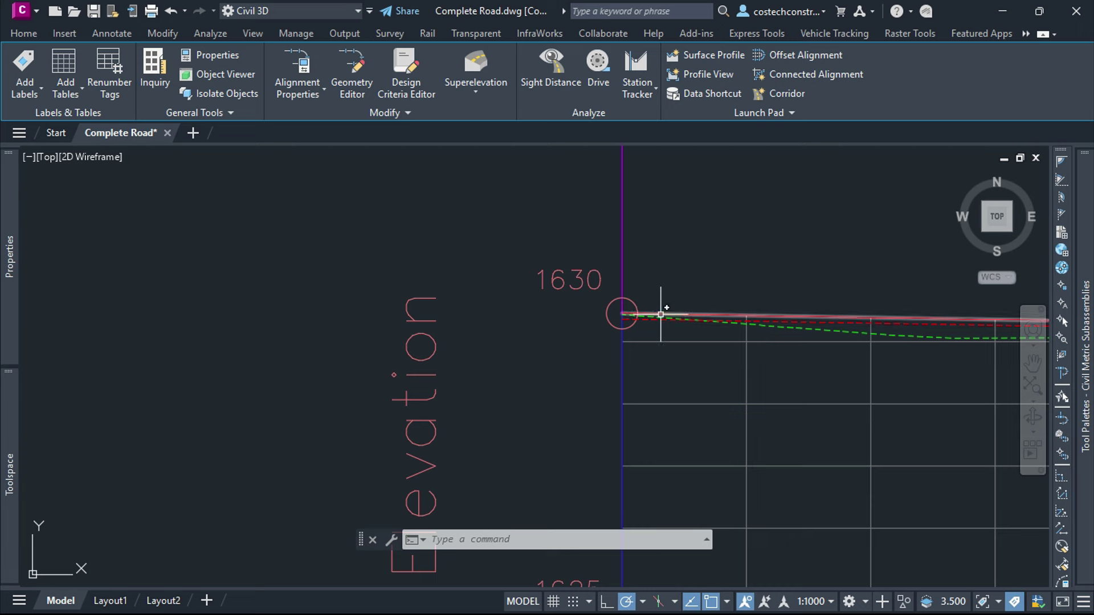
left_click(625, 314)
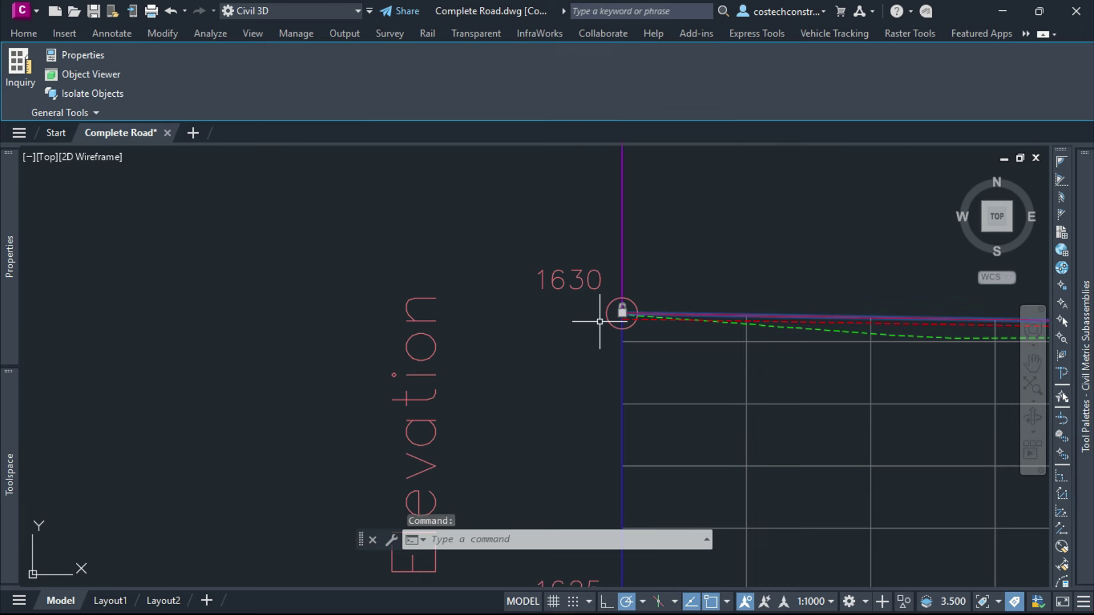
scroll(610, 331, "down", 10)
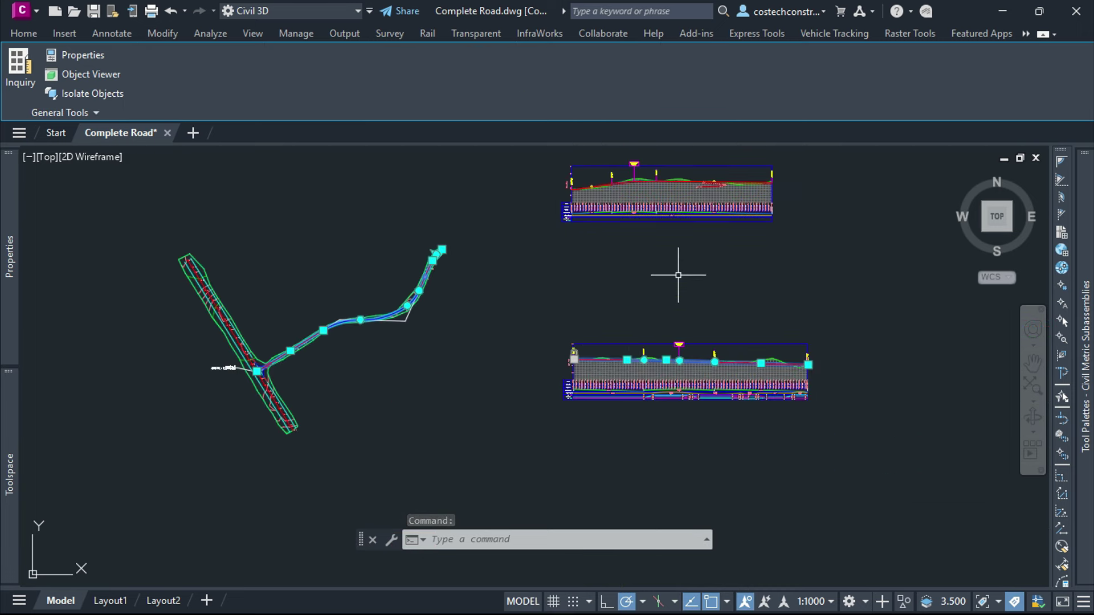
scroll(698, 178, "up", 10)
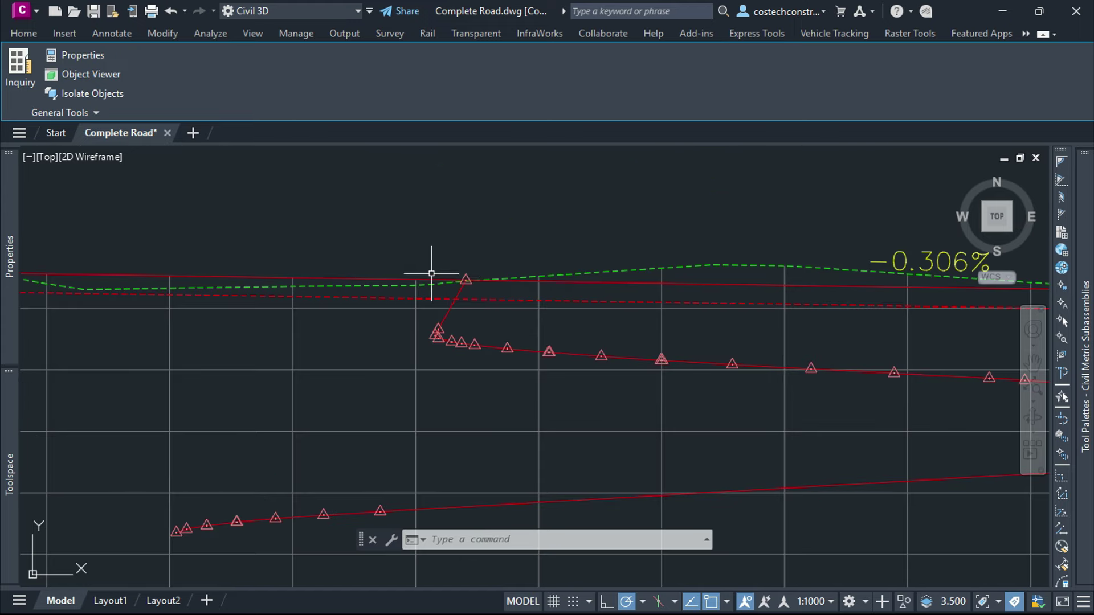
key("Escape")
scroll(447, 282, "down", 2)
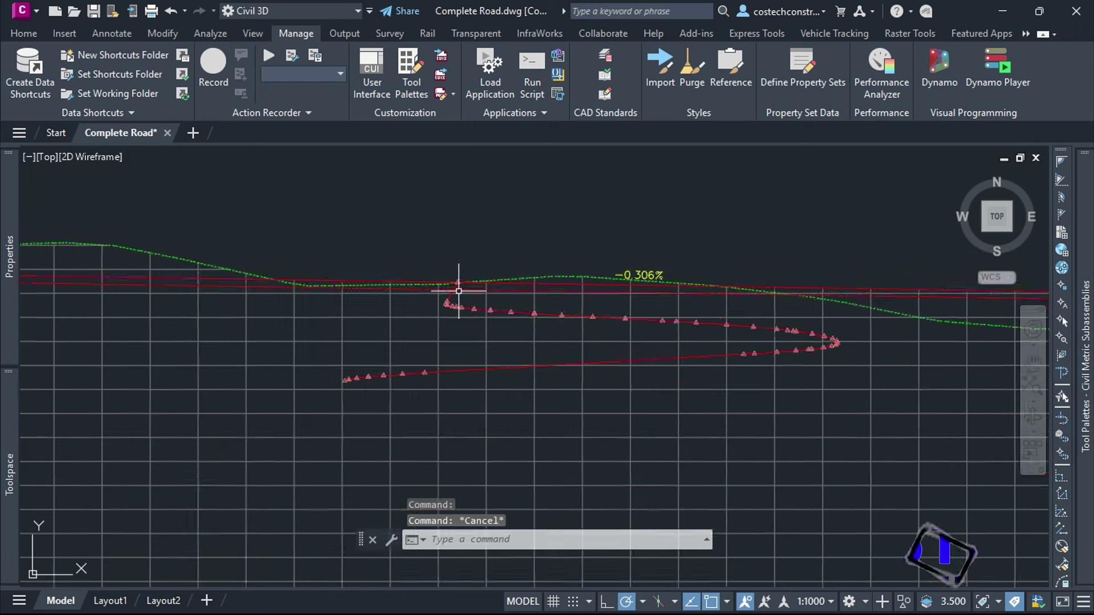
scroll(489, 288, "down", 4)
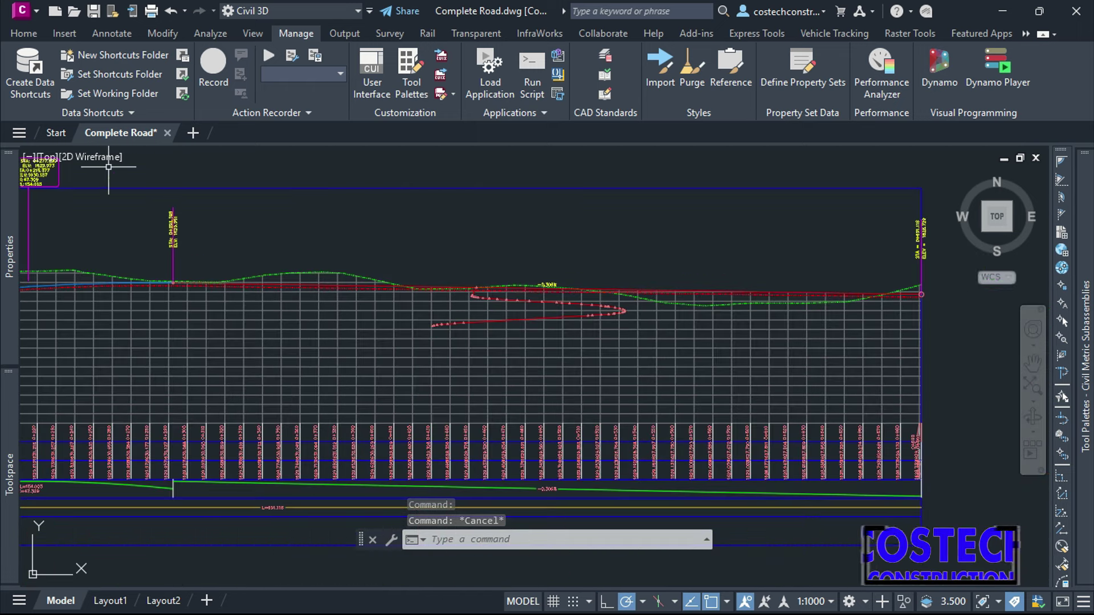
- Set the uniform background color of the 2D model space to White in the display options and apply the change
left_click(24, 34)
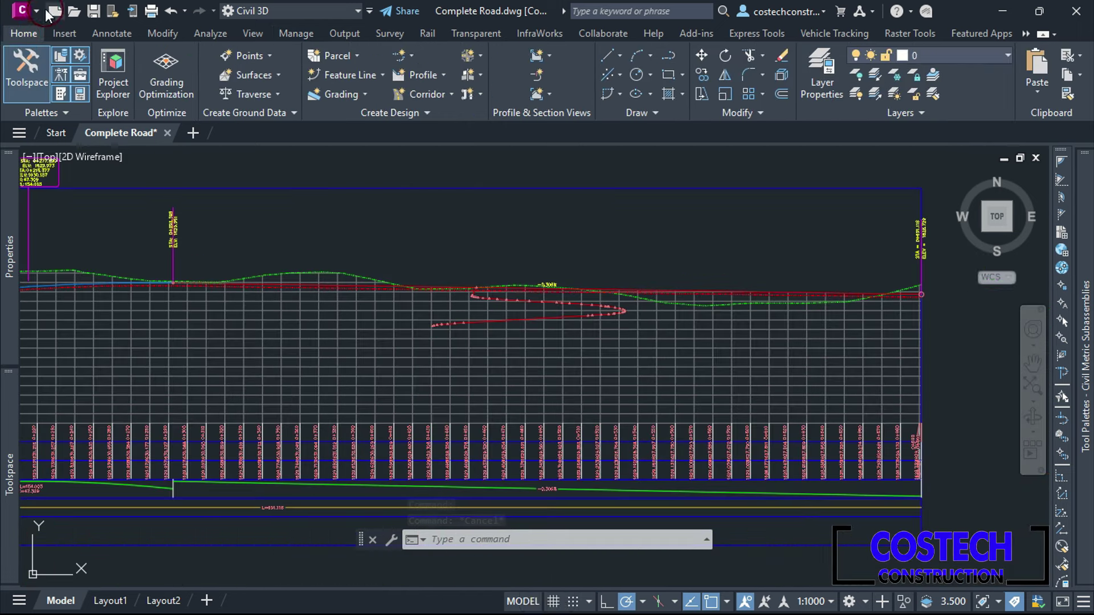
left_click(38, 11)
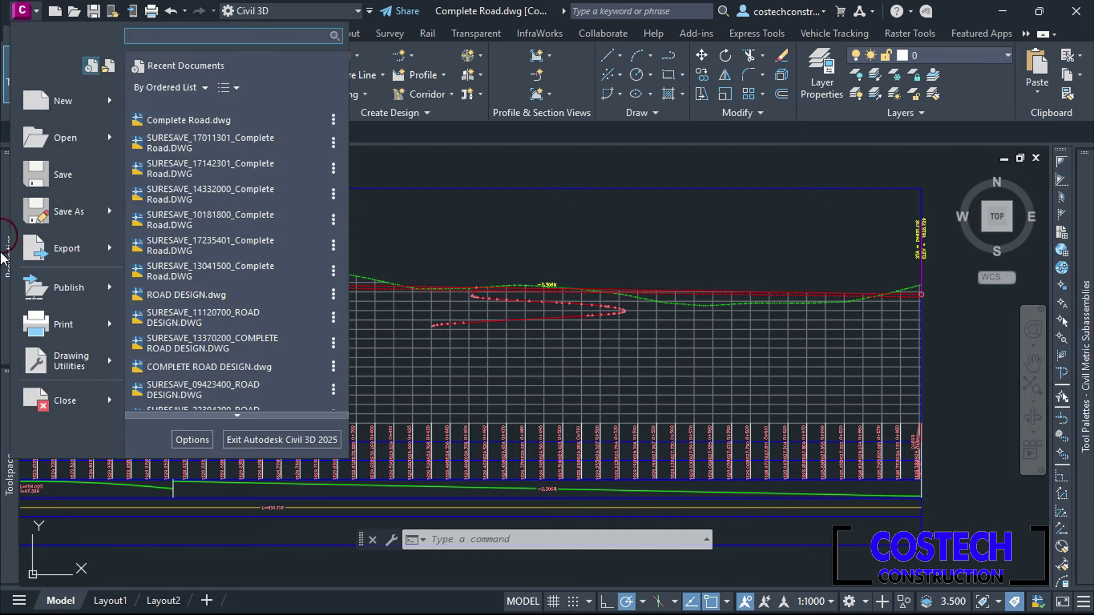
left_click(196, 442)
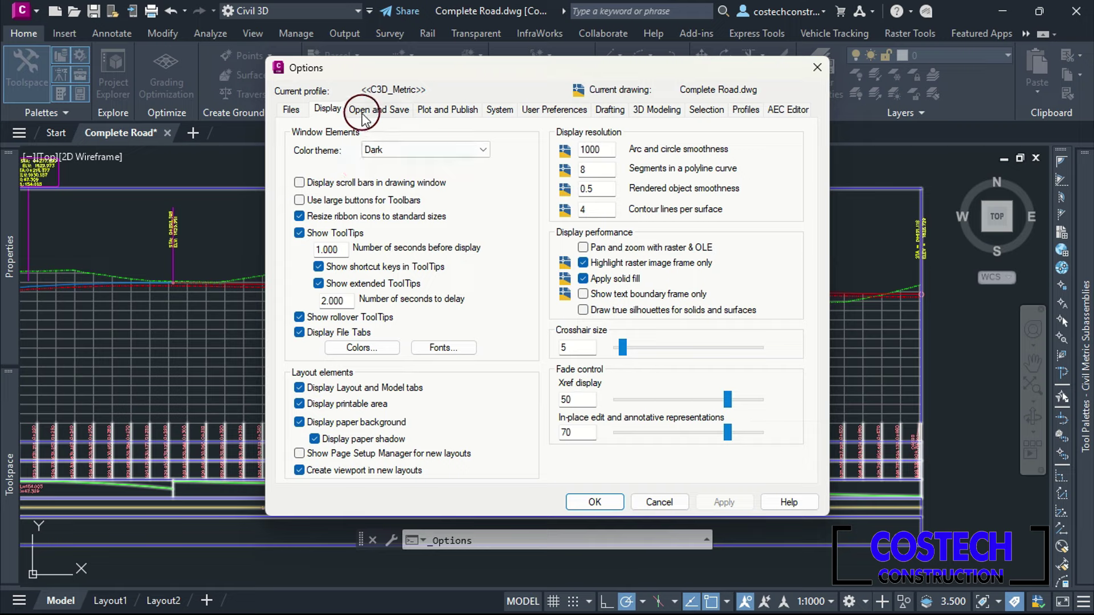
left_click(329, 109)
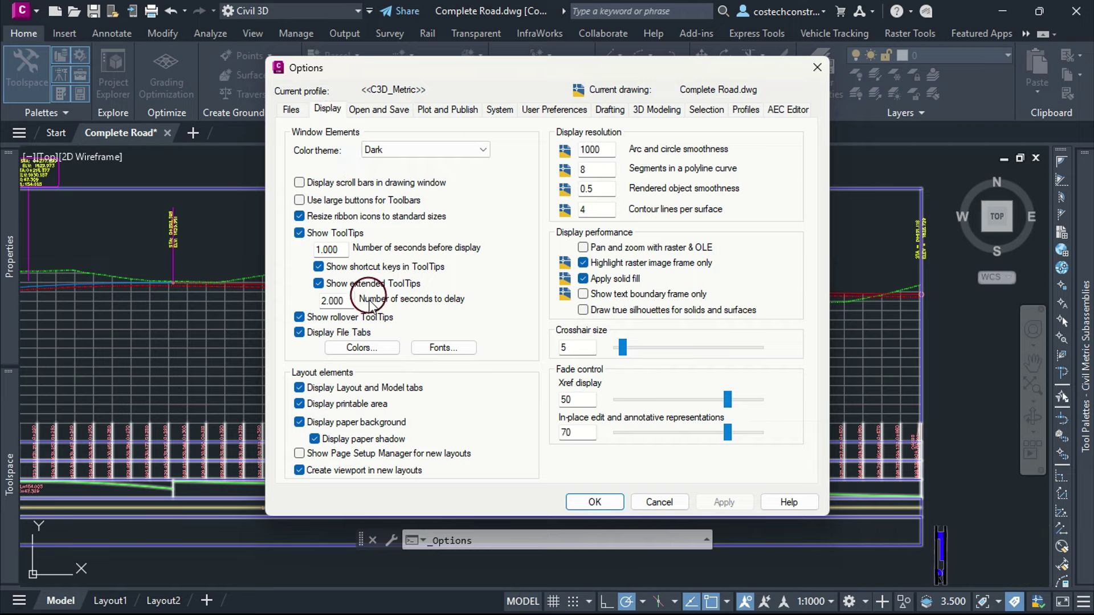
left_click(360, 346)
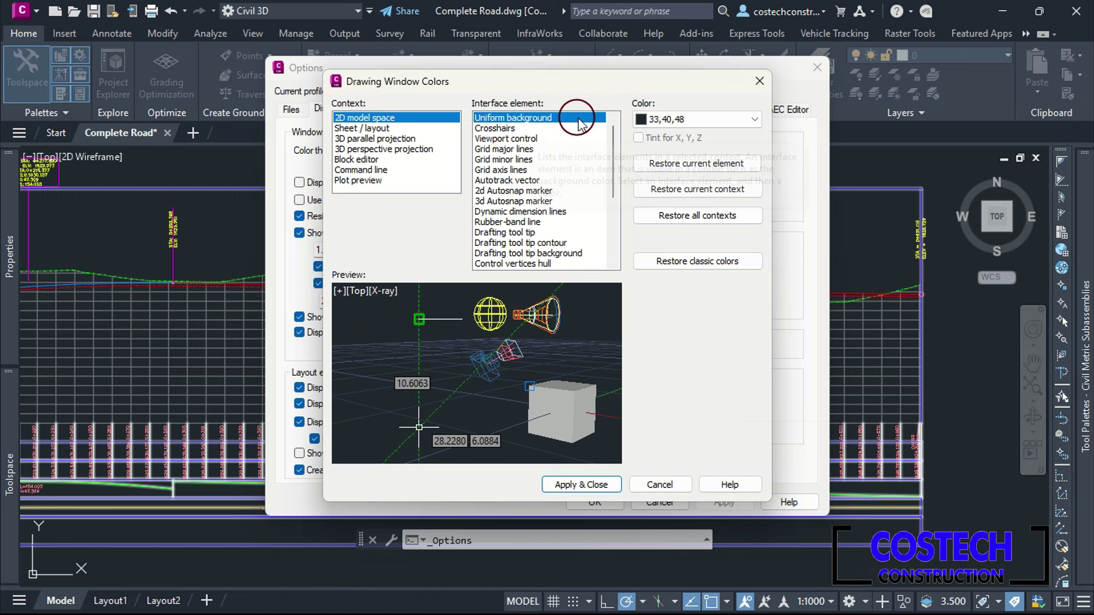
left_click(704, 119)
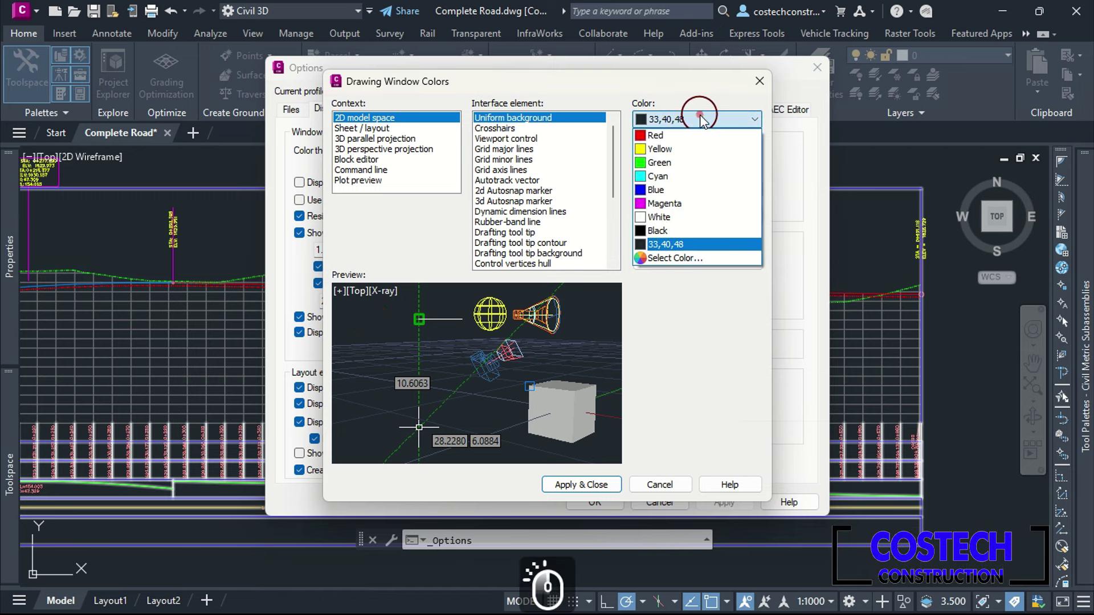
left_click(659, 219)
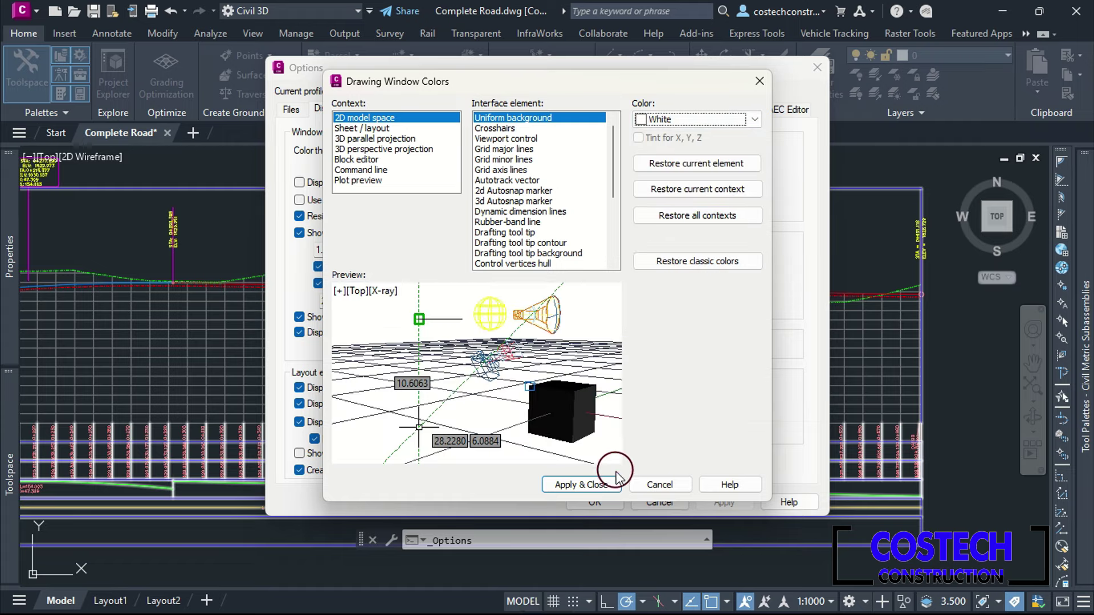
left_click(599, 484)
left_click(723, 502)
left_click(594, 502)
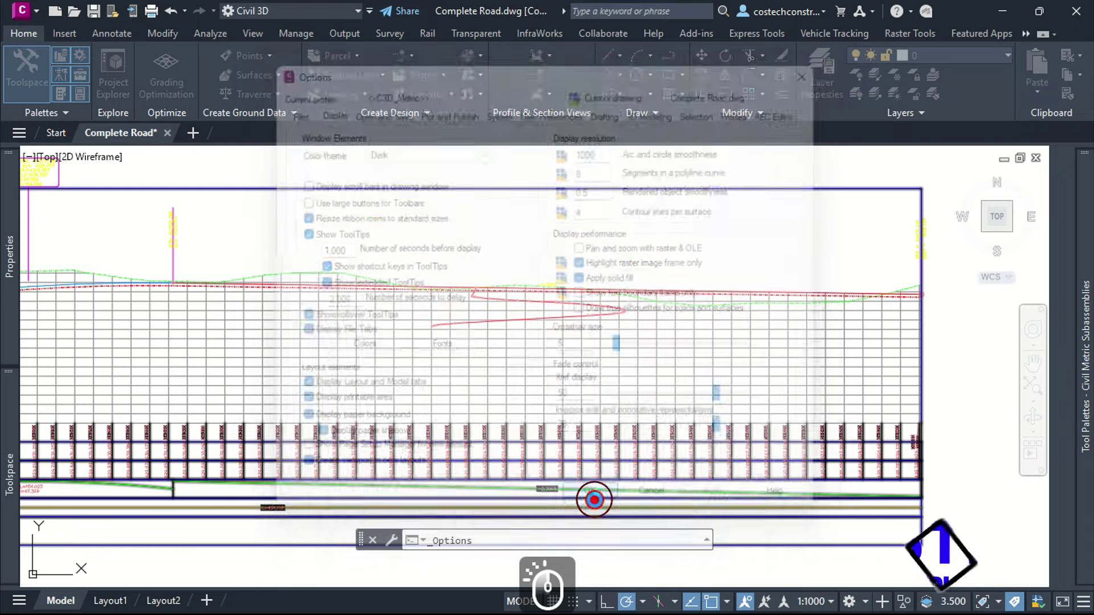
- Examine the chainage, elevation, geometry and superelevation bands along the upper profile view on the new background
scroll(791, 419, "down", 5)
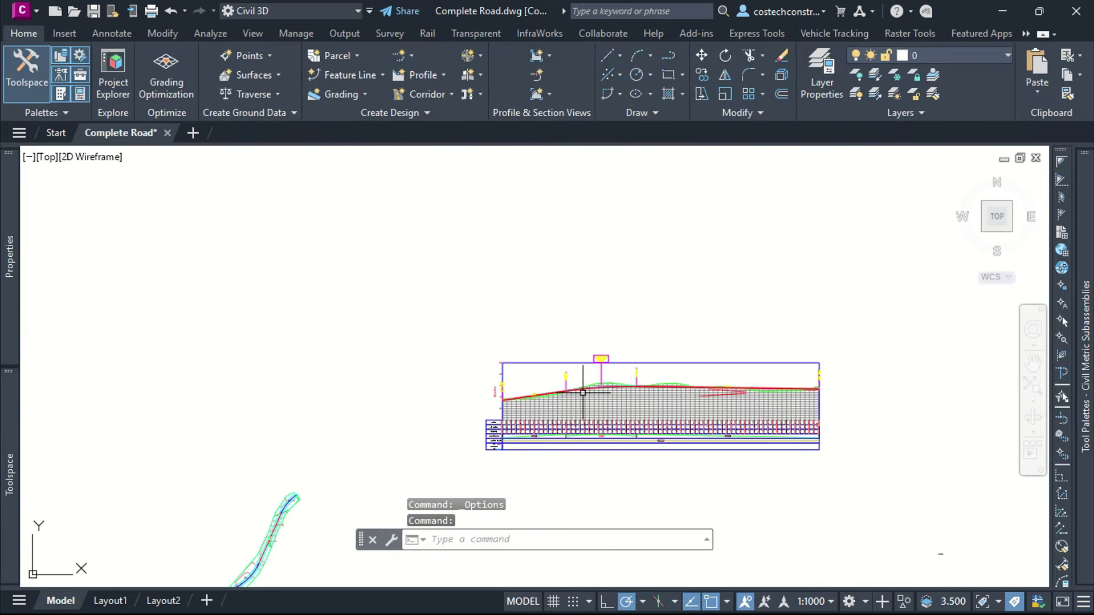
scroll(516, 433, "up", 8)
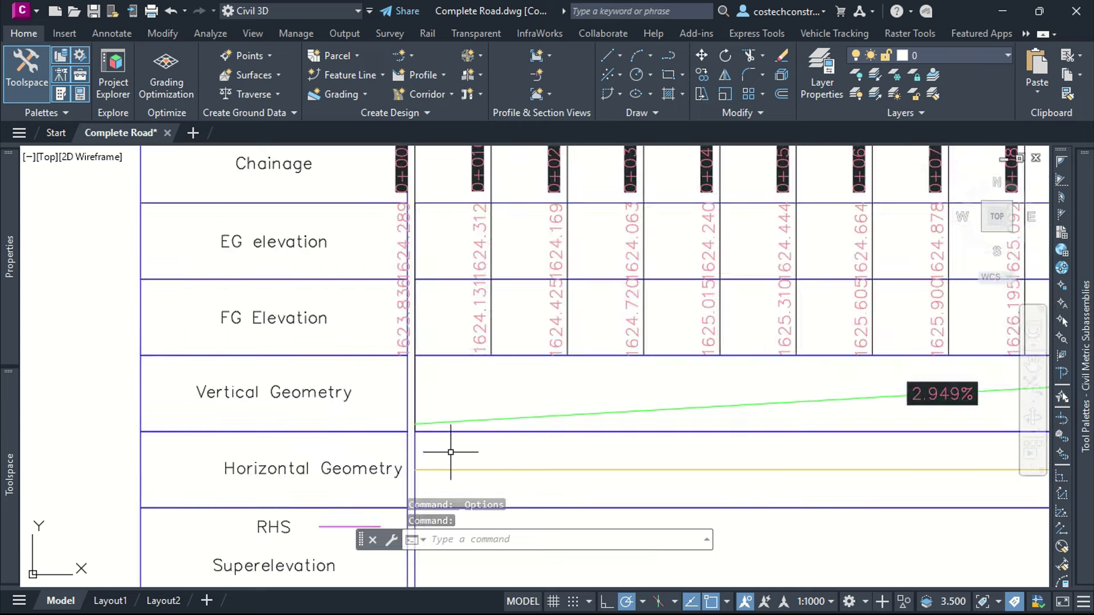
scroll(401, 406, "down", 2)
scroll(317, 342, "down", 2)
scroll(626, 409, "up", 2)
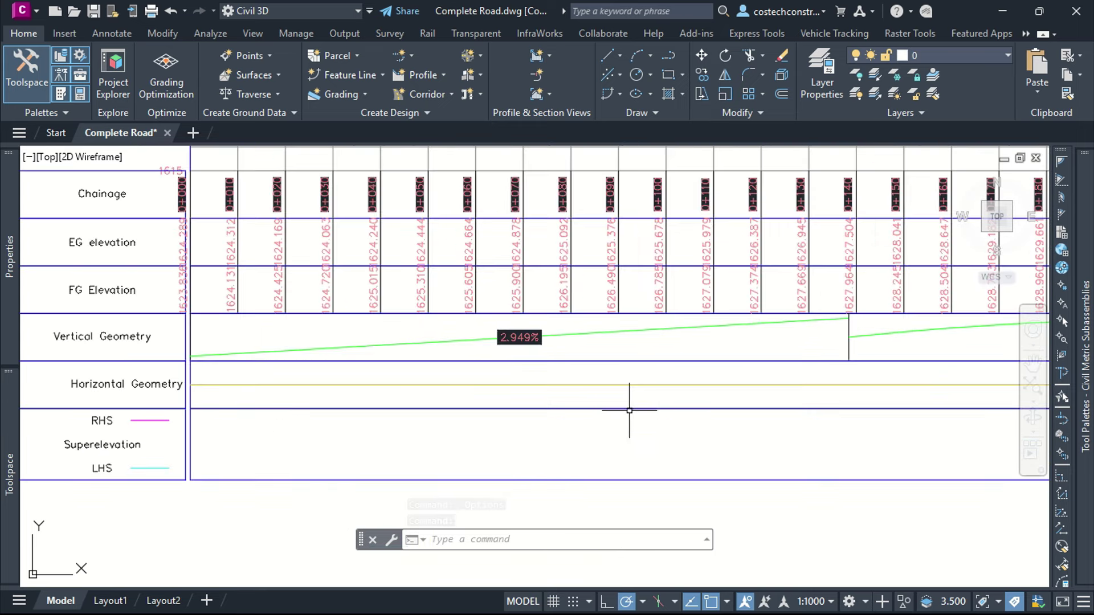
scroll(416, 376, "down", 2)
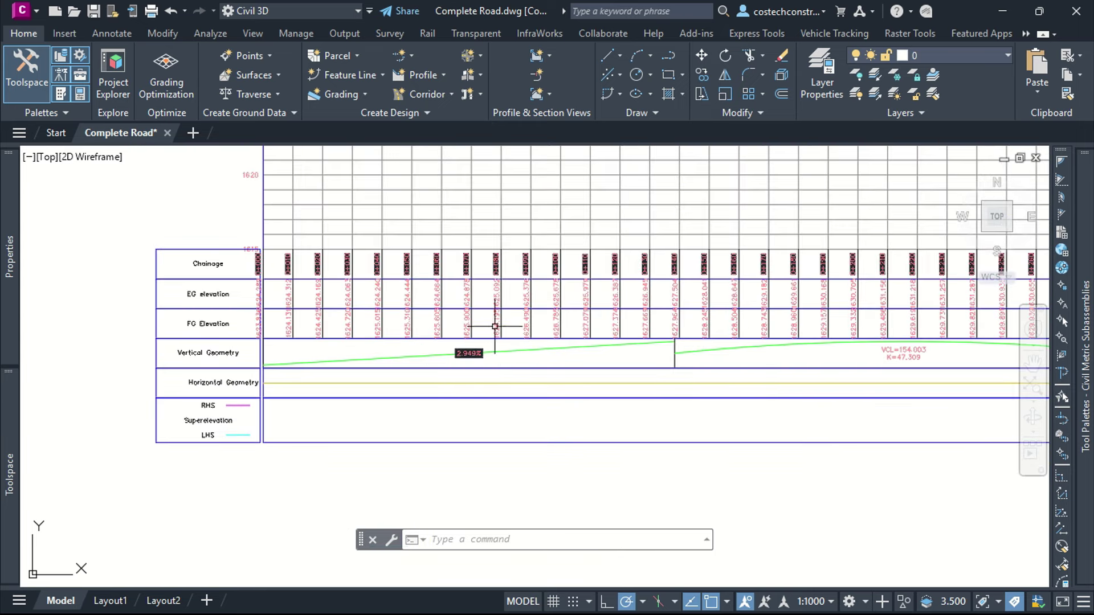
middle_click_drag(706, 386, 353, 378)
middle_click_drag(684, 399, 439, 394)
middle_click_drag(673, 408, 337, 429)
scroll(747, 314, "down", 8)
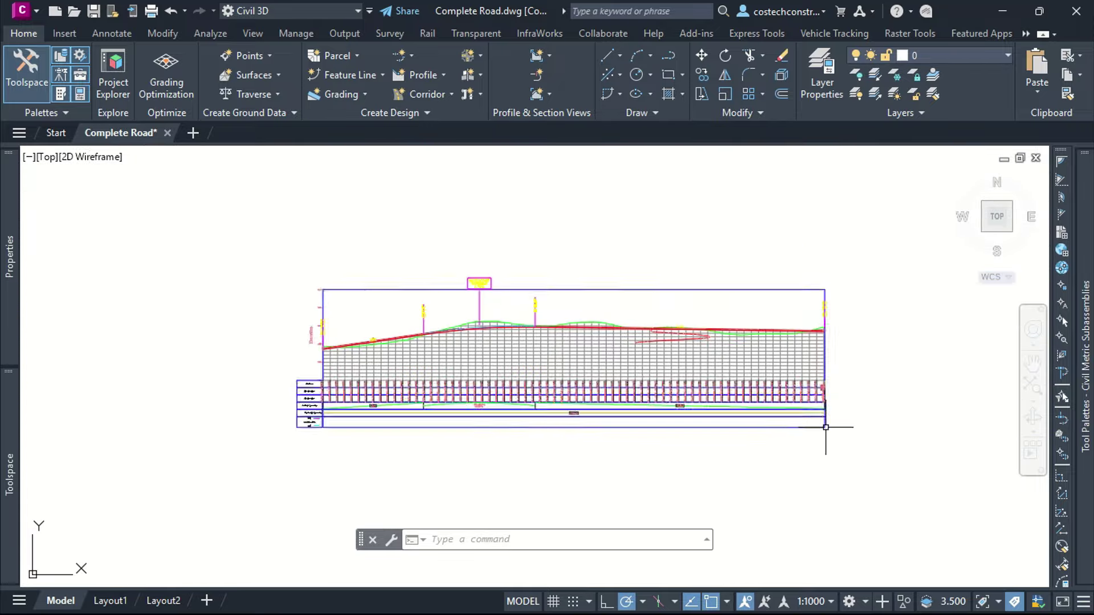
- Examine the profile lines and labels in the upper profile view, and the road intersection in plan near CL 11
scroll(553, 370, "up", 8)
scroll(553, 369, "up", 2)
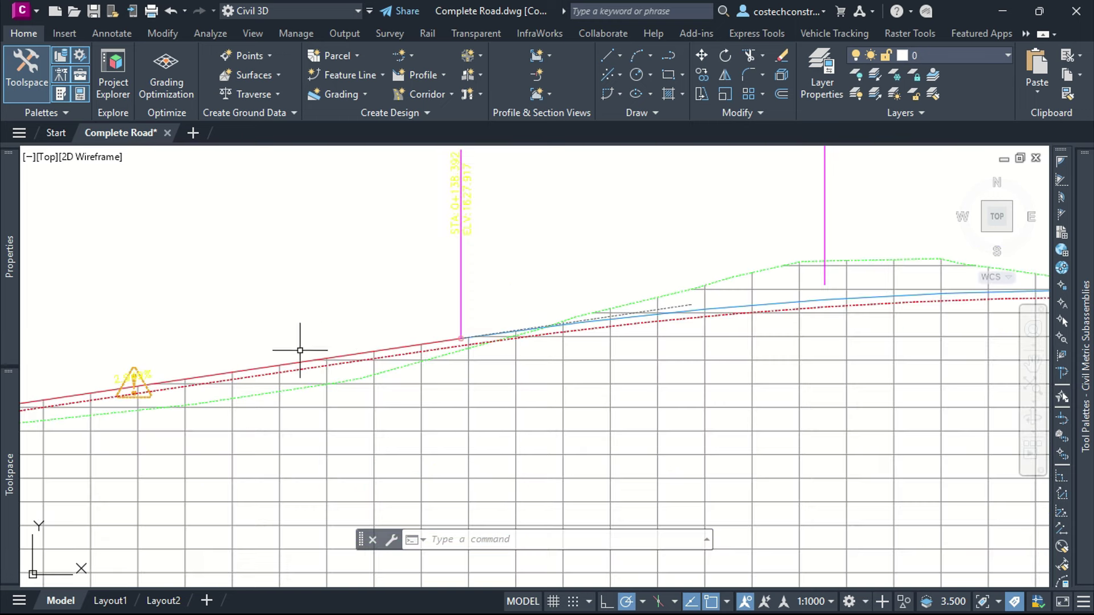
scroll(697, 362, "down", 4)
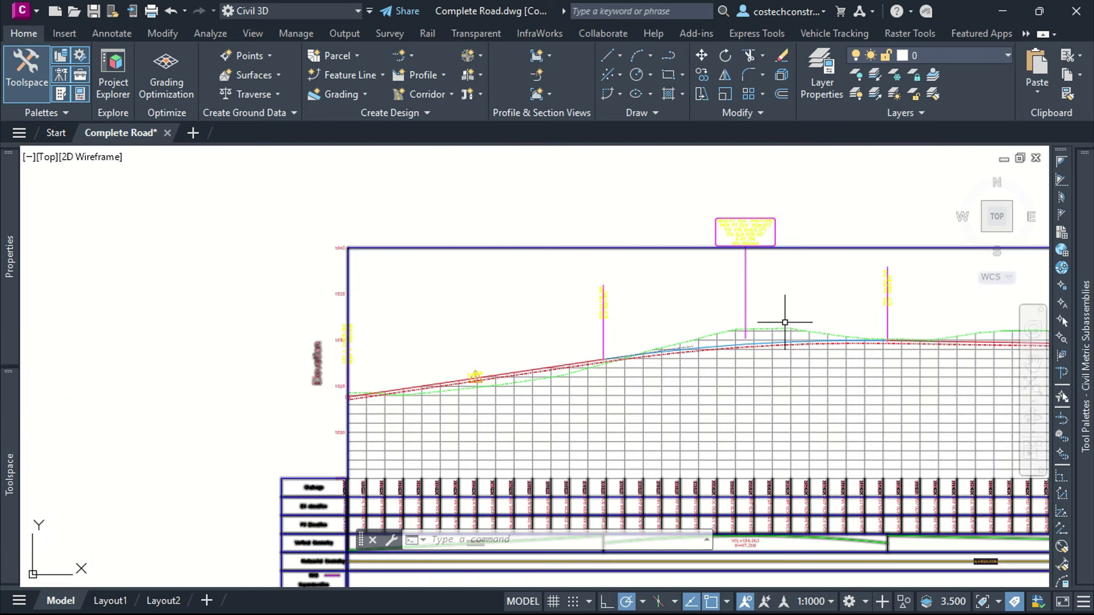
scroll(574, 375, "down", 3)
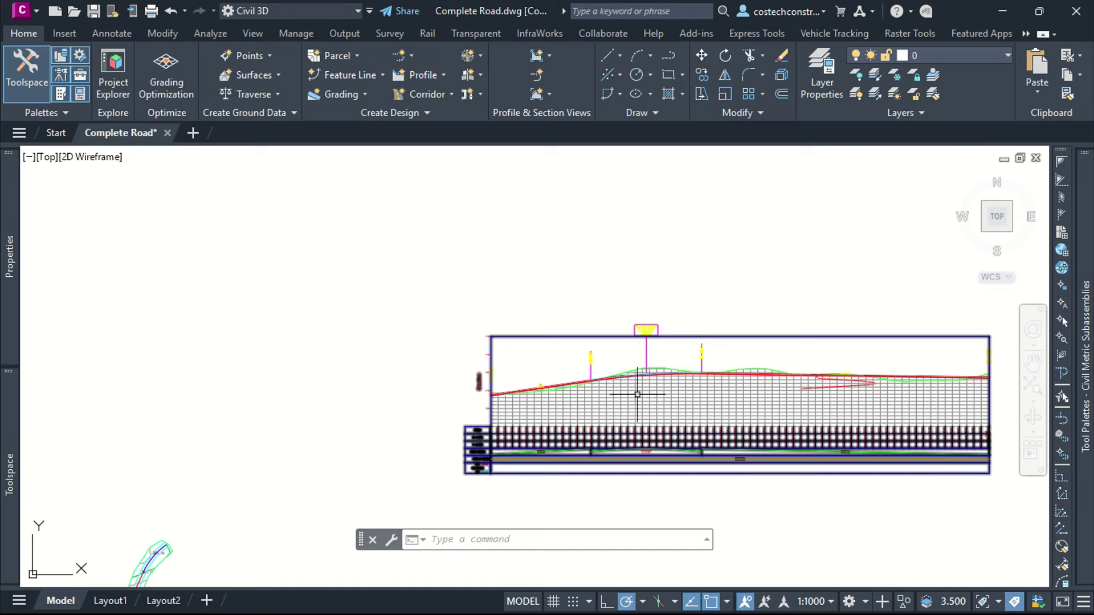
scroll(655, 378, "down", 4)
scroll(447, 439, "up", 6)
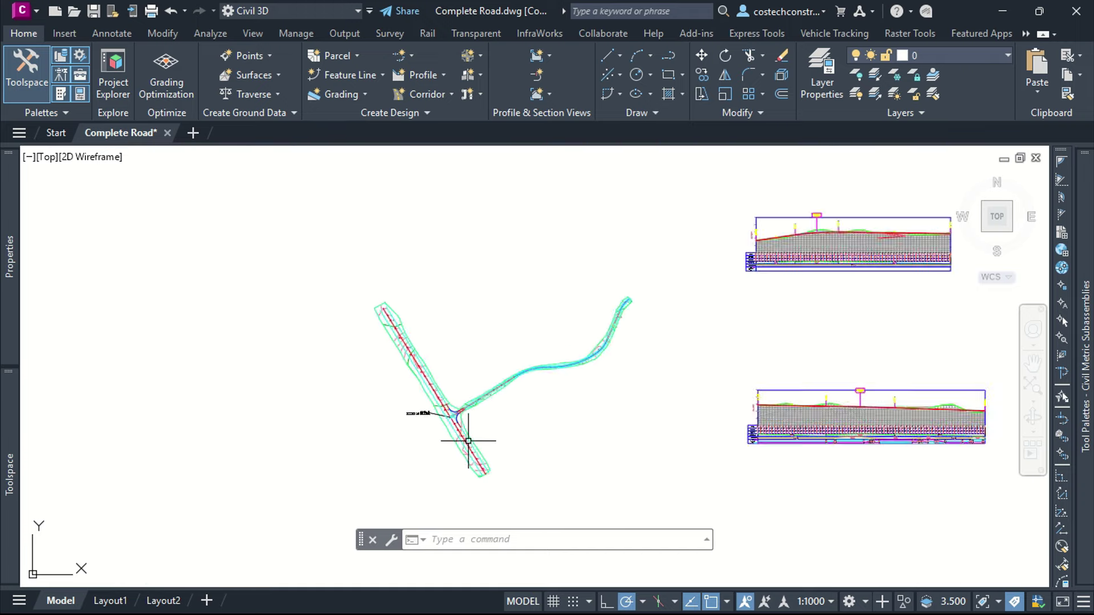
scroll(456, 396, "up", 5)
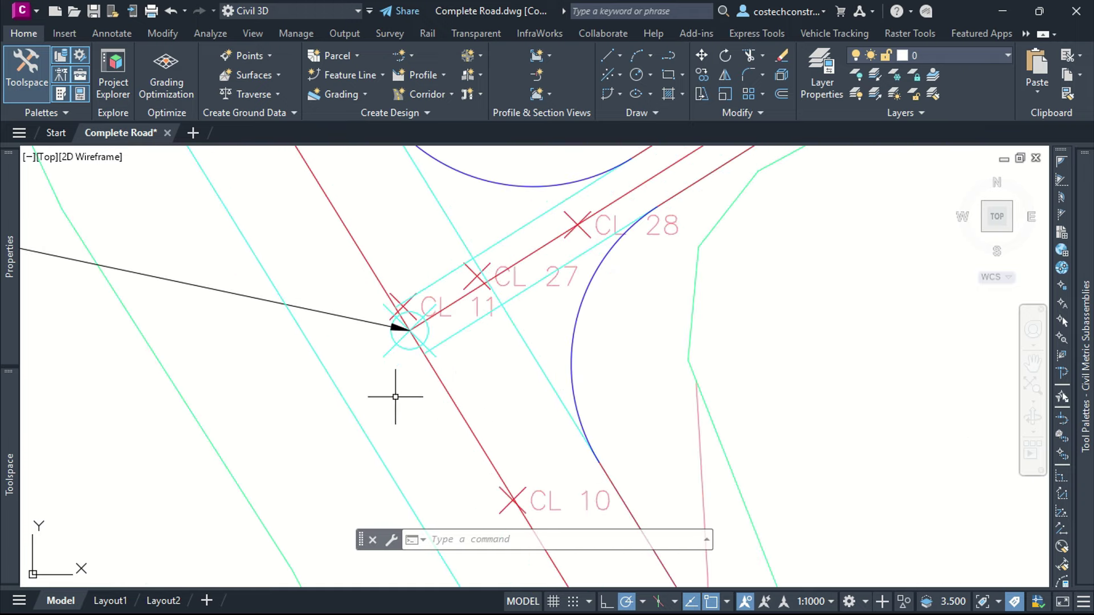
- Examine the side road's centerline, offset alignments and survey points in plan from the intersection near CL 11 to CL 50
scroll(381, 388, "down", 5)
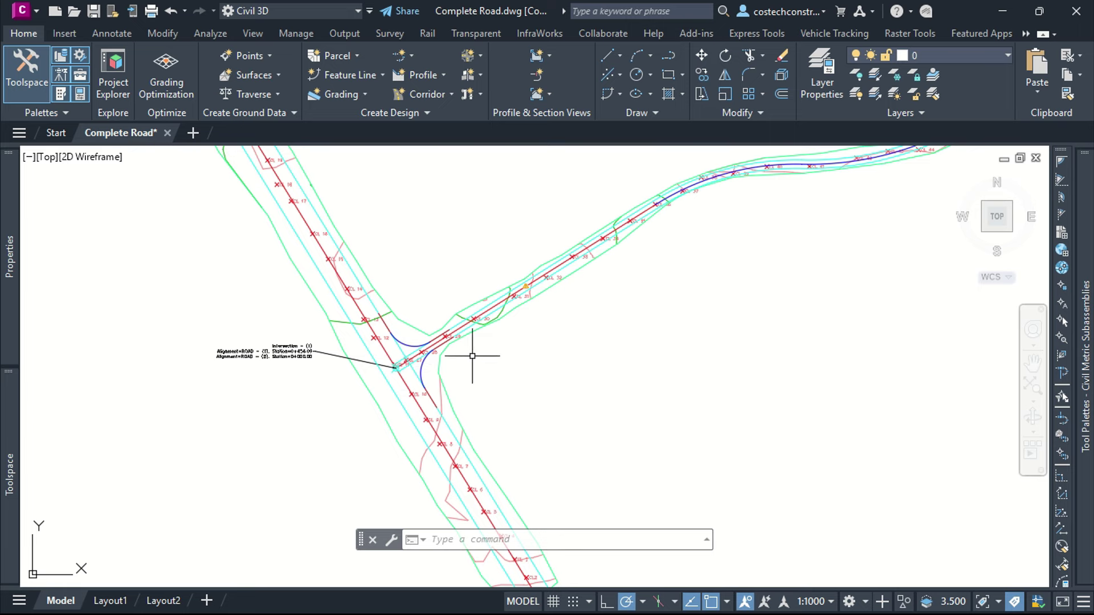
mouse_move(648, 254)
middle_mouse_down()
mouse_move(452, 374)
mouse_move(442, 439)
middle_mouse_up()
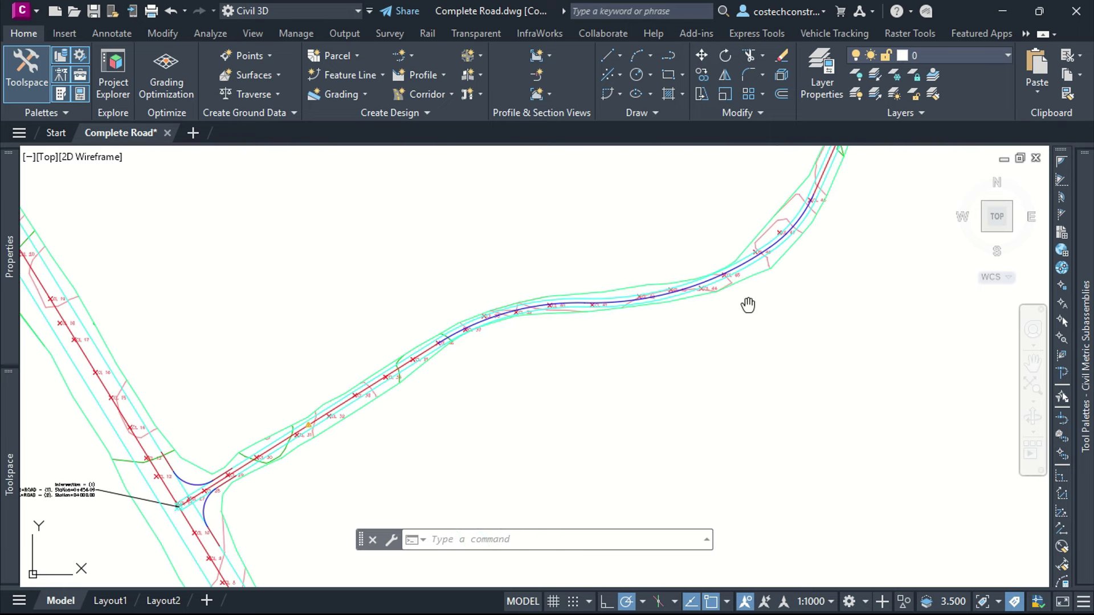
middle_click_drag(747, 302, 658, 351)
scroll(656, 312, "up", 6)
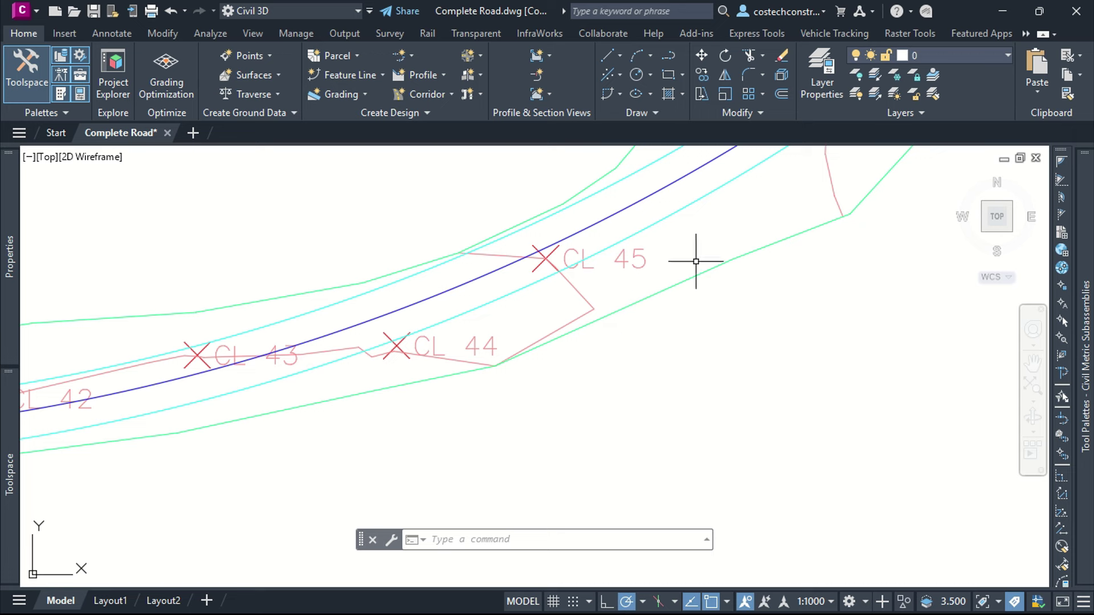
scroll(617, 366, "down", 3)
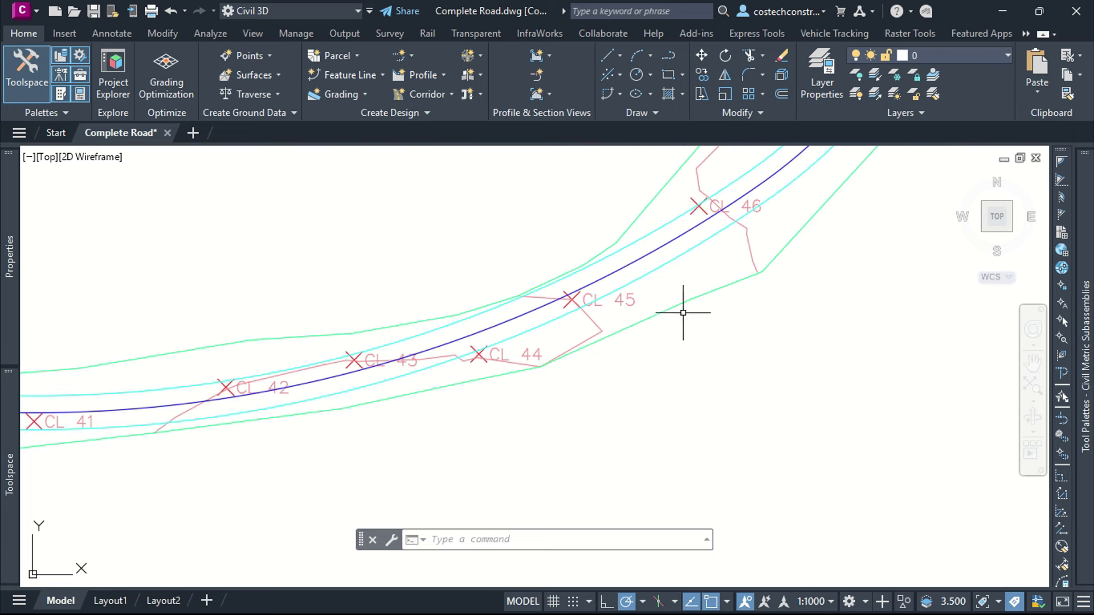
scroll(684, 314, "down", 2)
middle_click_drag(724, 286, 553, 425)
middle_click_drag(695, 273, 598, 411)
scroll(723, 237, "up", 2)
middle_click_drag(723, 237, 613, 432)
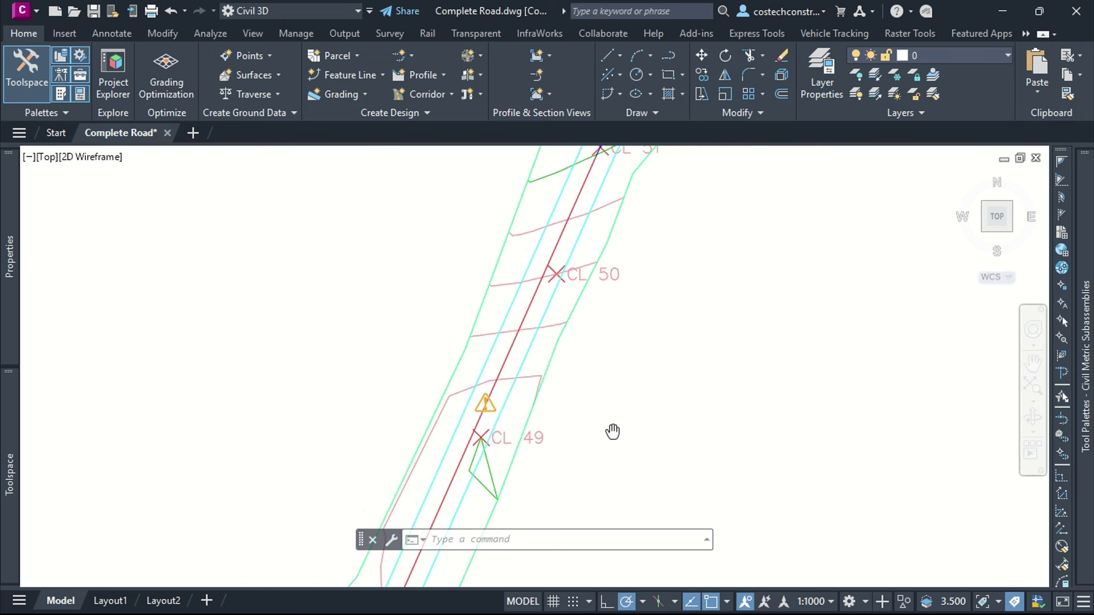
mouse_move(703, 200)
middle_mouse_down()
mouse_move(611, 384)
mouse_move(554, 256)
mouse_move(431, 256)
middle_mouse_up()
- Examine the elevation, geometry and superelevation bands beneath the lower profile view, especially the superelevation labels where the curve begins
scroll(706, 305, "down", 8)
middle_click_drag(781, 379, 454, 304)
scroll(598, 451, "up", 6)
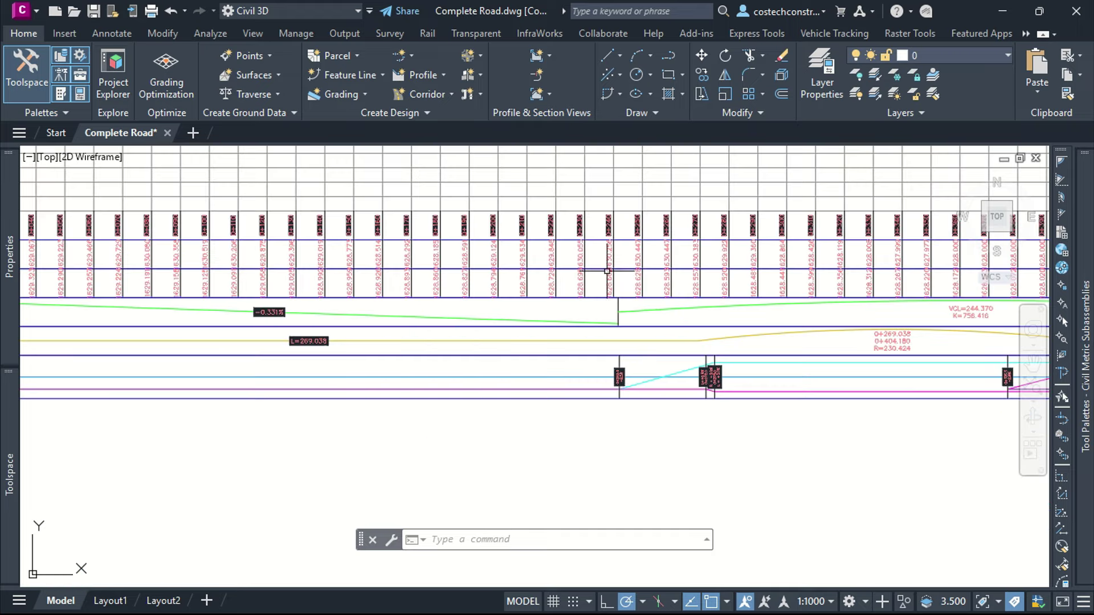
scroll(648, 419, "up", 4)
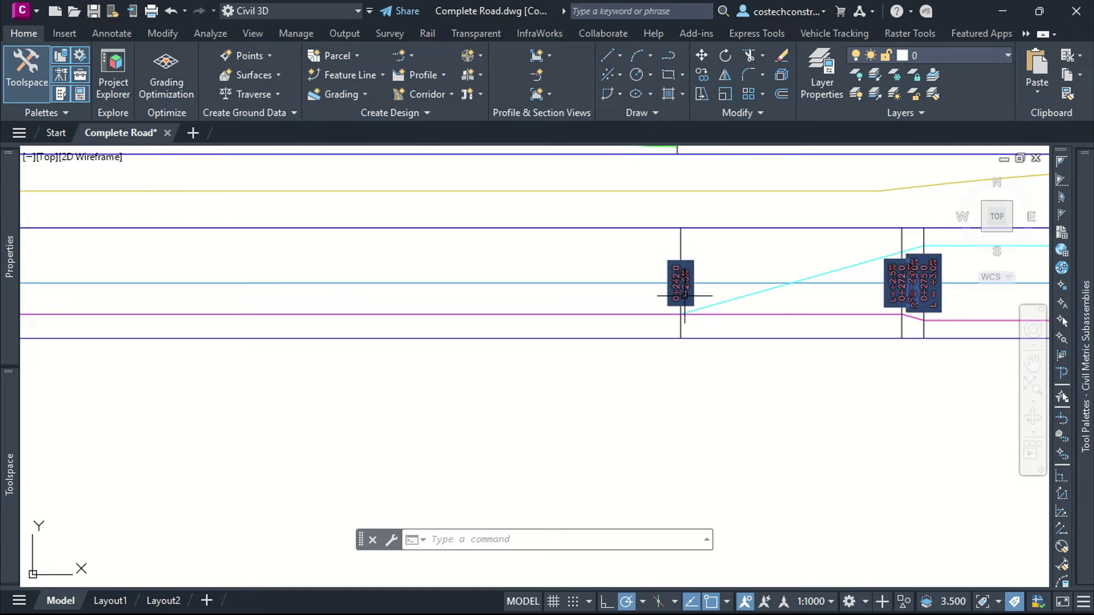
scroll(519, 306, "down", 4)
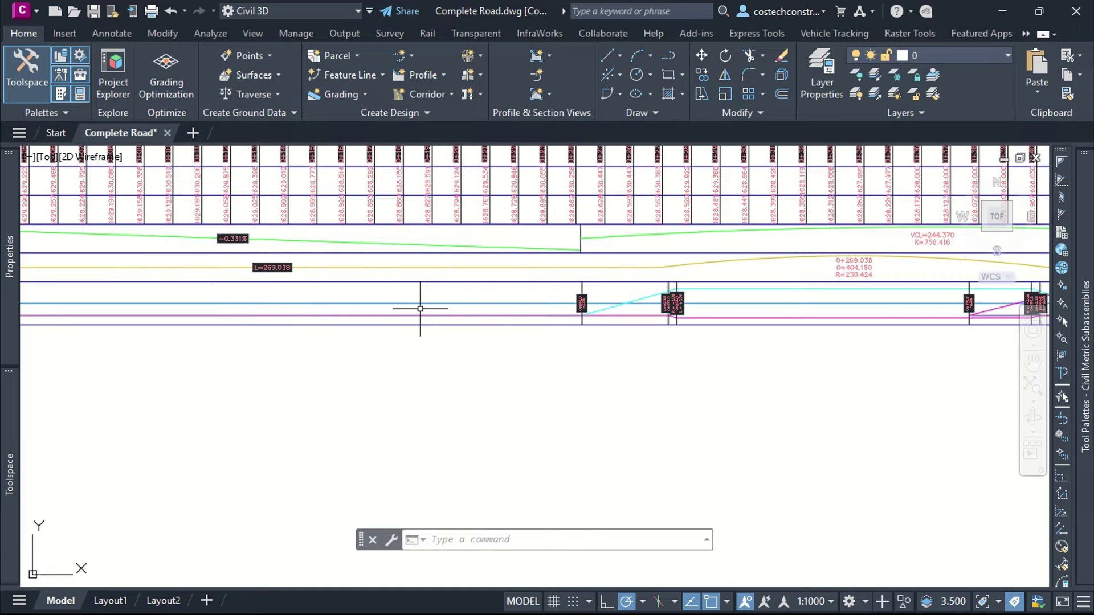
scroll(420, 308, "down", 5)
mouse_move(709, 372)
middle_mouse_down()
mouse_move(683, 376)
mouse_move(809, 381)
middle_mouse_up()
scroll(678, 393, "down", 5)
scroll(678, 393, "down", 2)
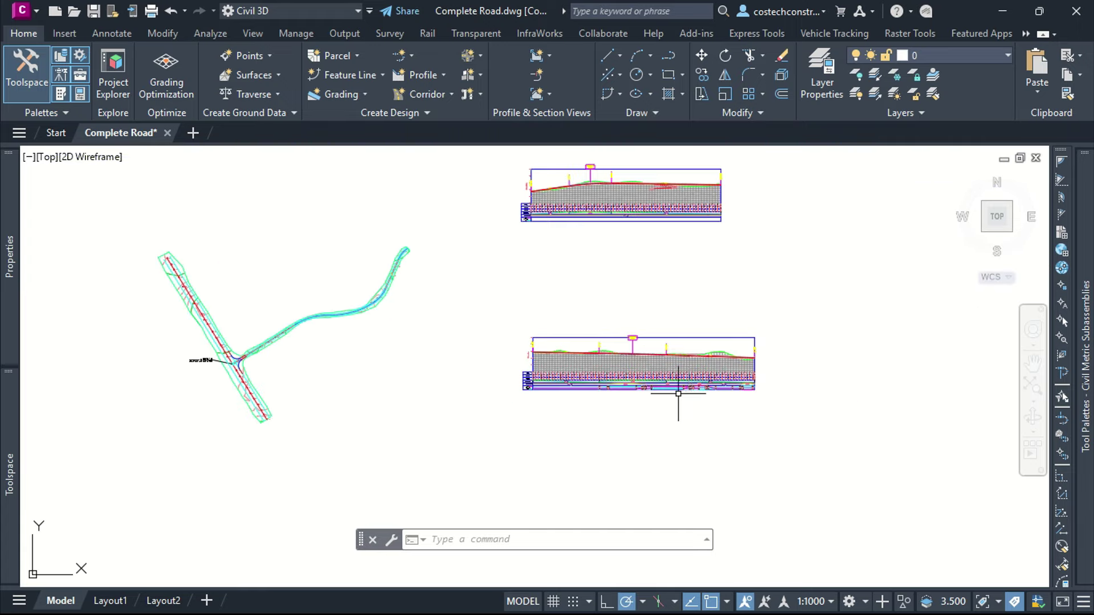
- Open the program's Options dialog
middle_click_drag(623, 278, 619, 366)
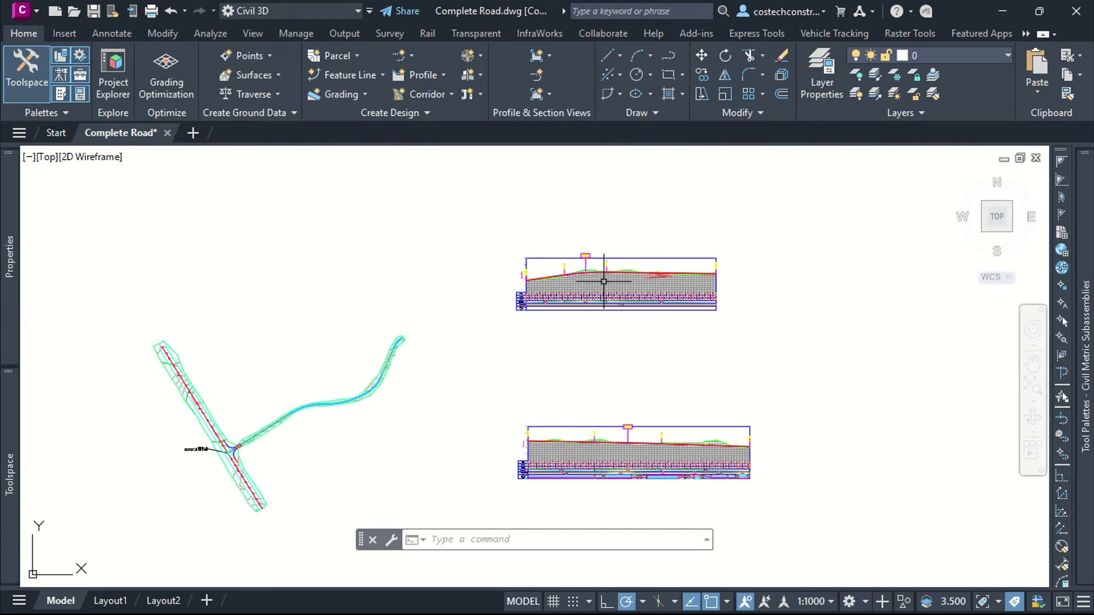
scroll(588, 310, "up", 2)
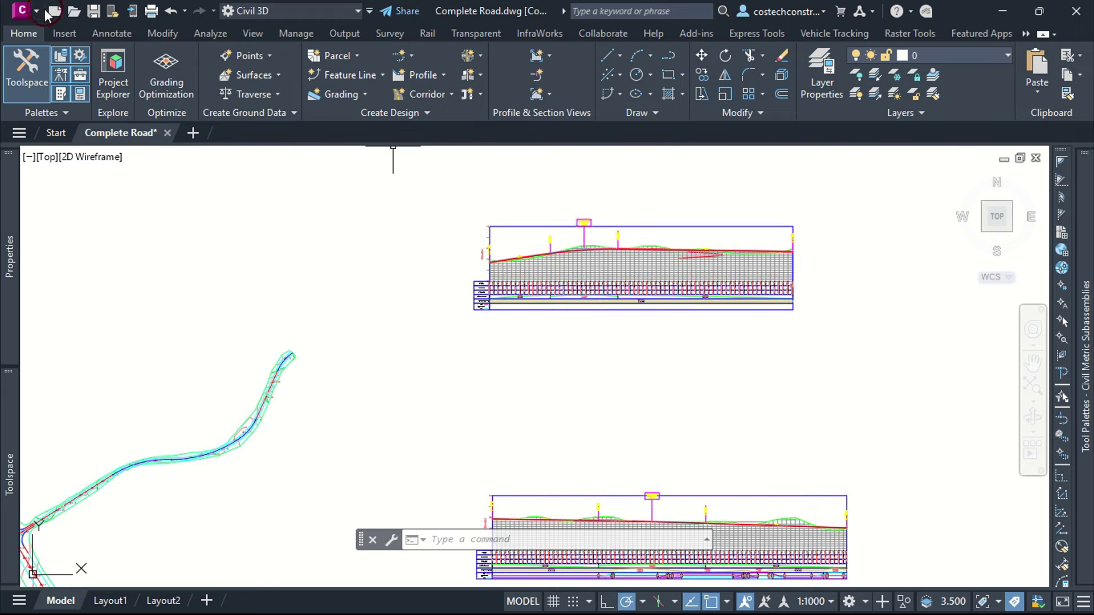
left_click(22, 10)
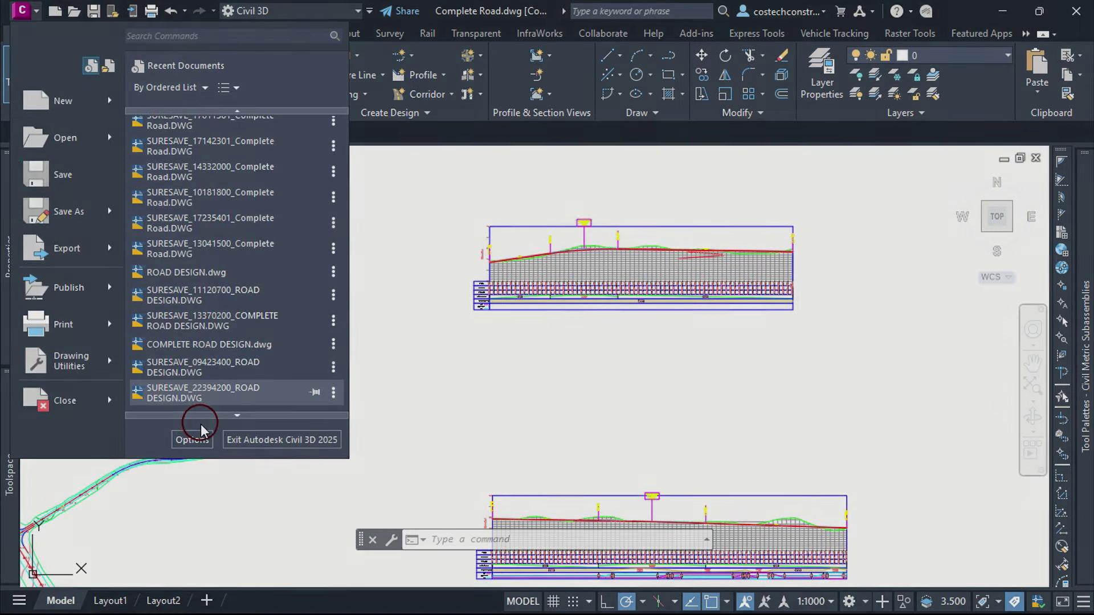